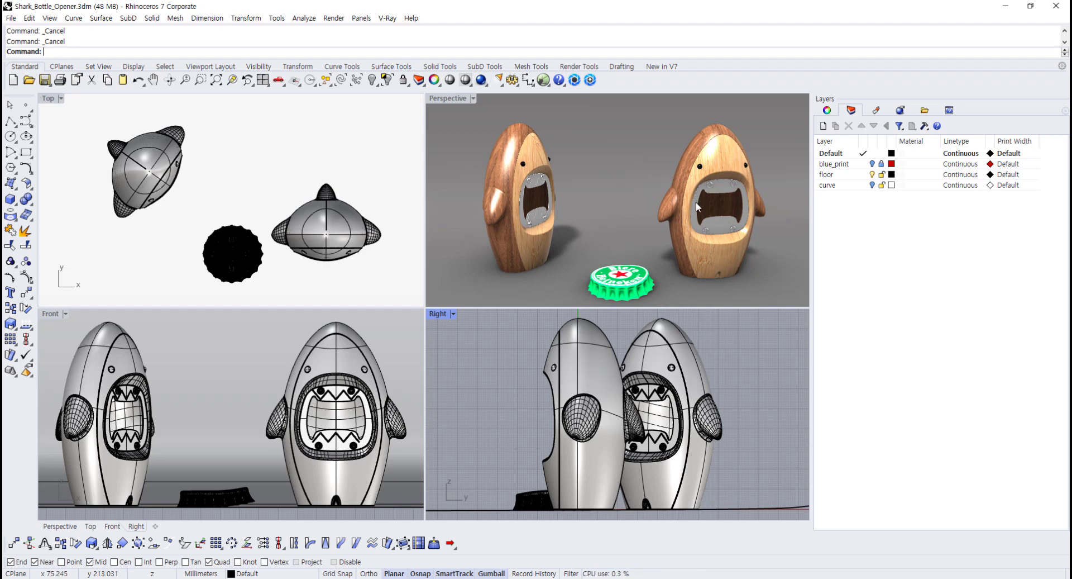
- Examine the finished shark bottle openers and bottle cap from several angles and distances in the Perspective view
right_click_drag(685, 211, 651, 197)
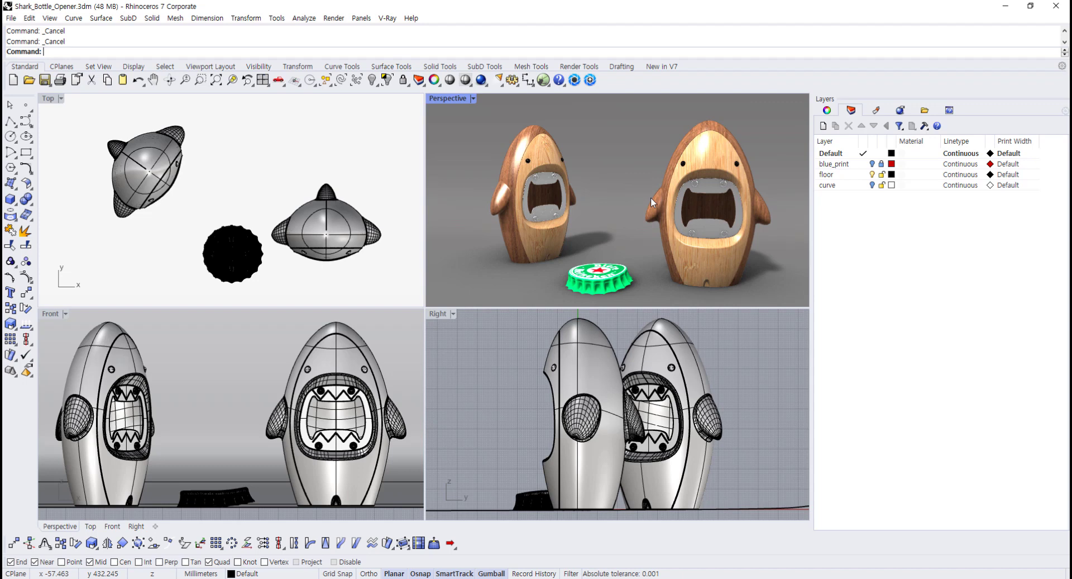
scroll(681, 201, "up", 2)
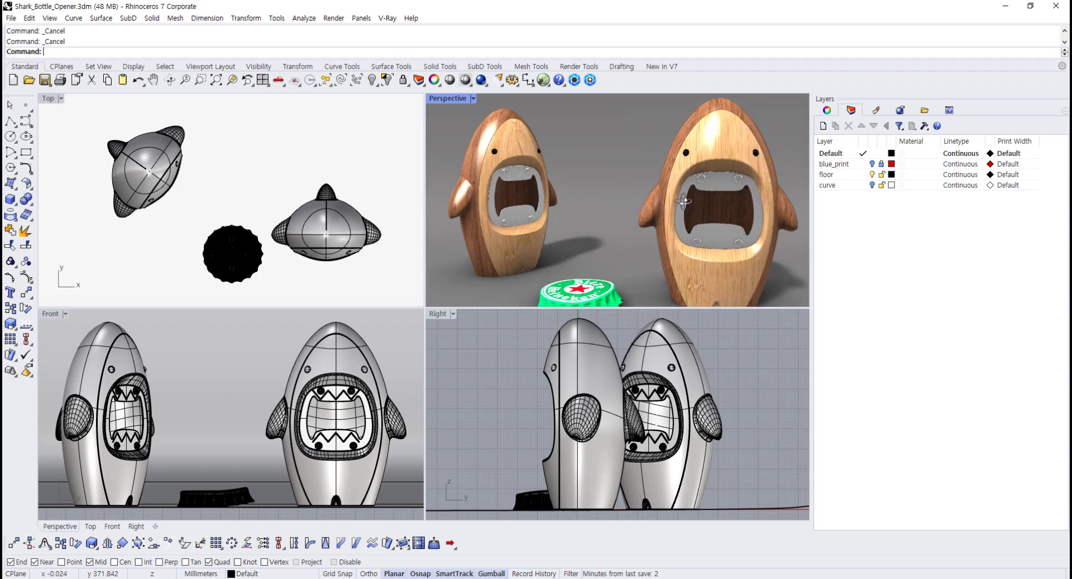
scroll(684, 201, "up", 2)
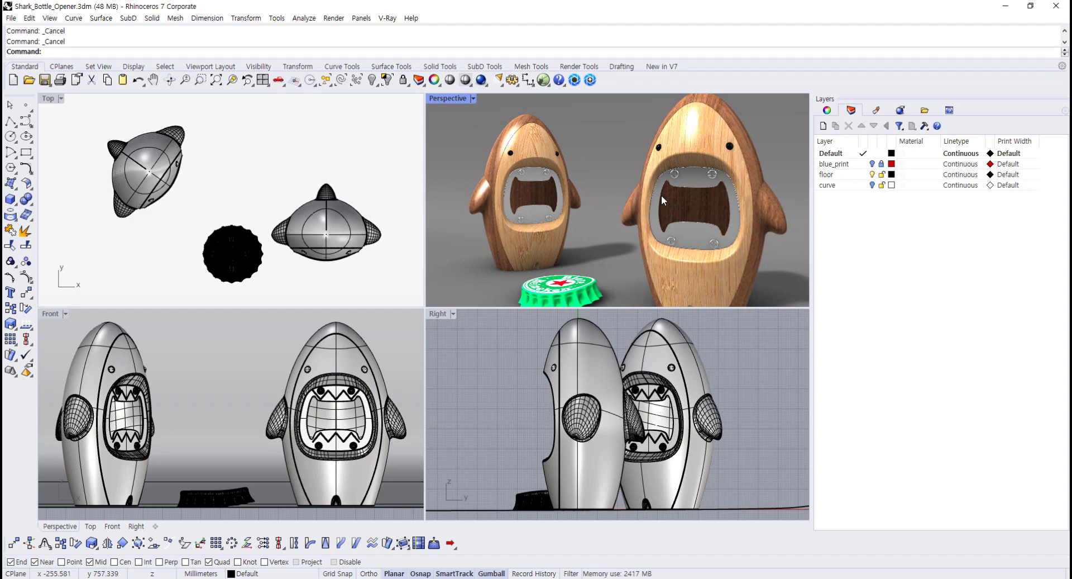
scroll(663, 189, "down", 3)
right_click_drag(664, 179, 685, 204)
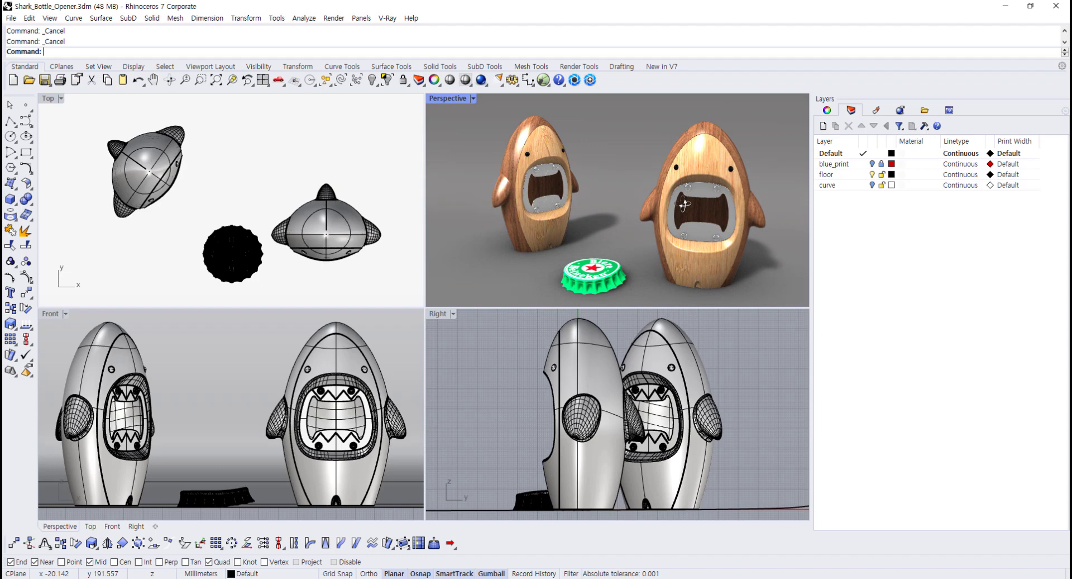
right_click_drag(725, 209, 688, 177)
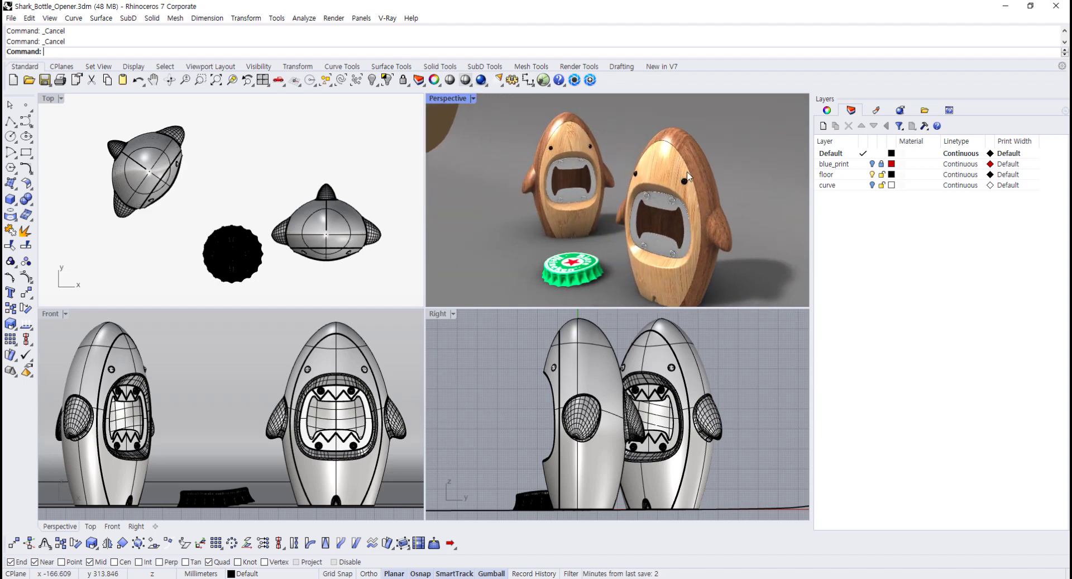
scroll(687, 171, "up", 2)
scroll(668, 142, "down", 2)
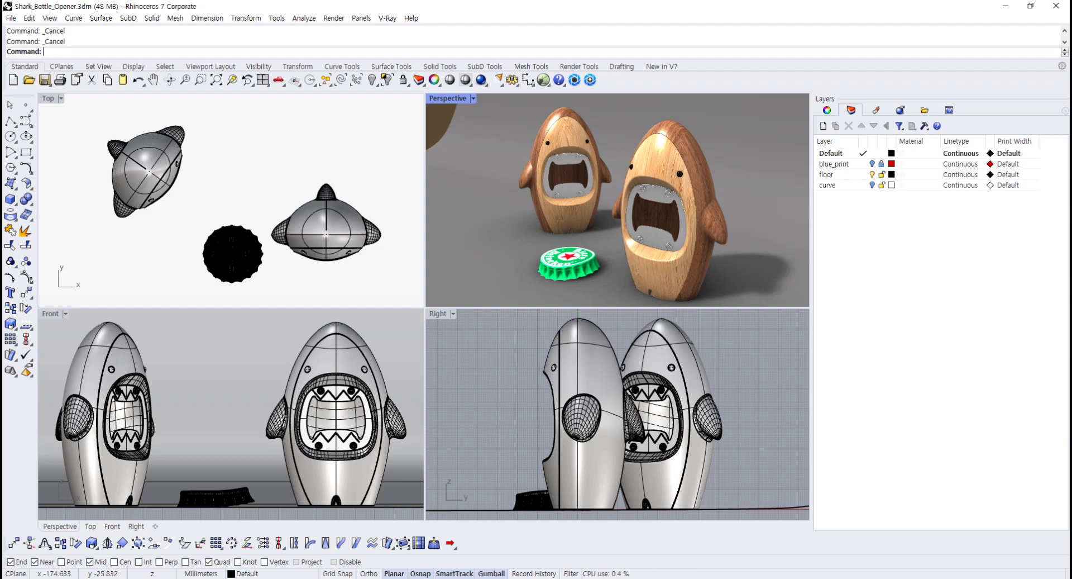
- Switch to the image viewer and look through the shark bottle opener's reference photos and dimensioned blueprints, ending on the front-view blueprint
left_click_drag(1, 66, 576, 35)
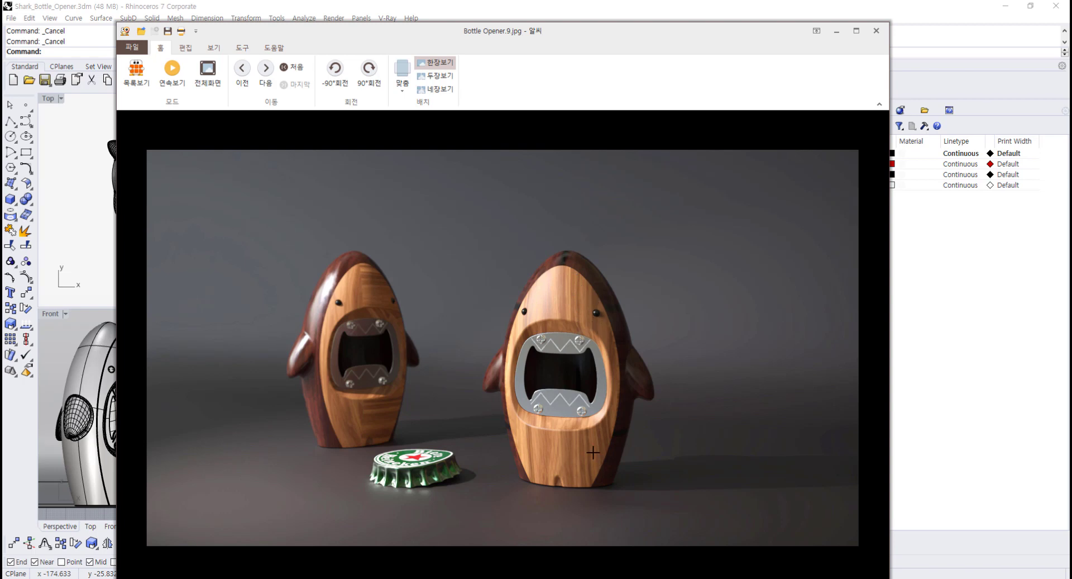
scroll(593, 452, "down", 1)
scroll(593, 452, "down", 1)
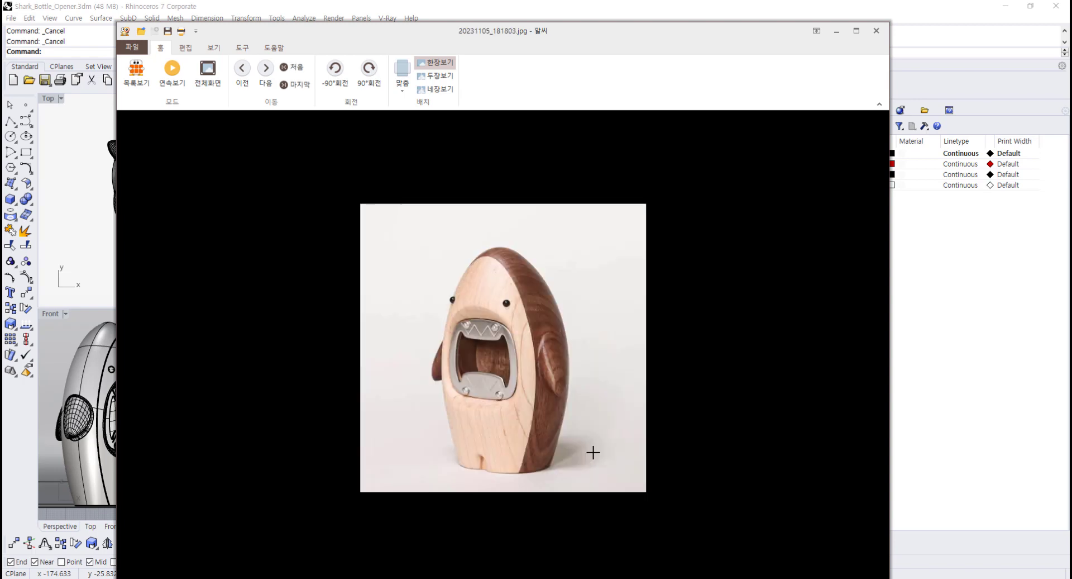
scroll(593, 452, "down", 1)
scroll(593, 453, "down", 1)
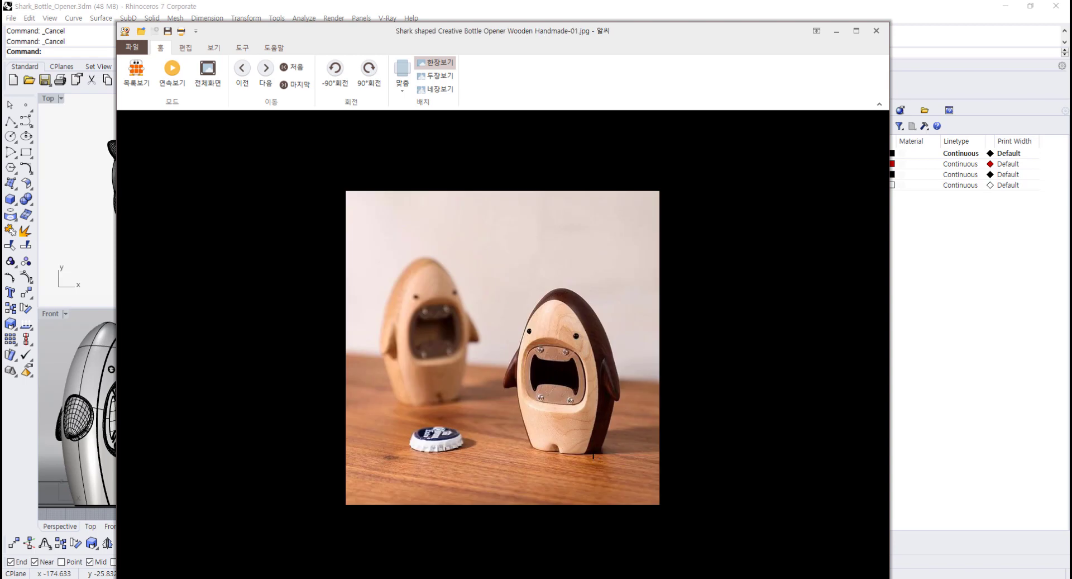
scroll(594, 455, "down", 1)
scroll(593, 455, "down", 1)
scroll(595, 456, "up", 1)
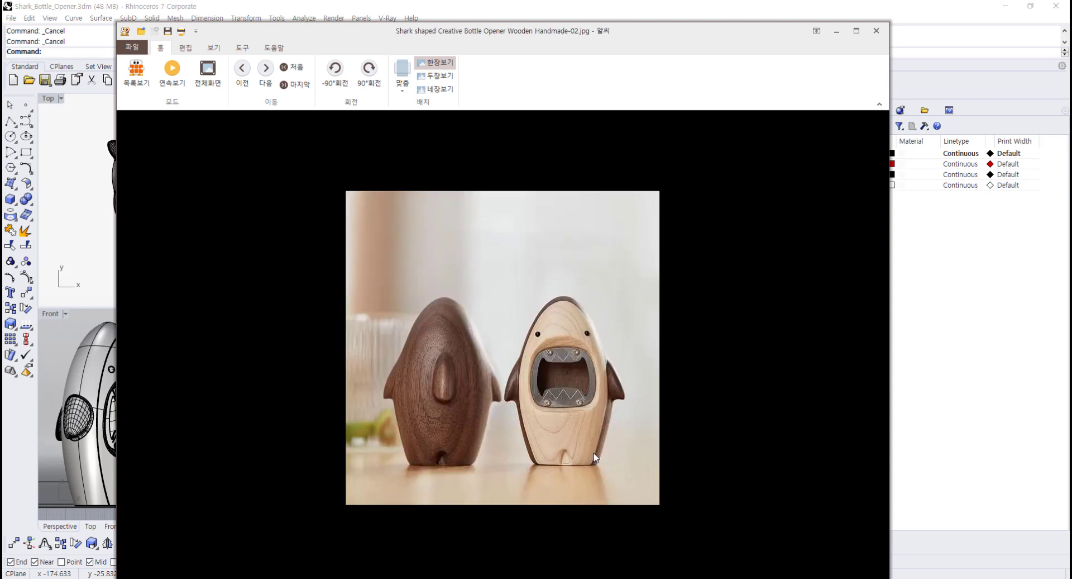
scroll(595, 457, "down", 1)
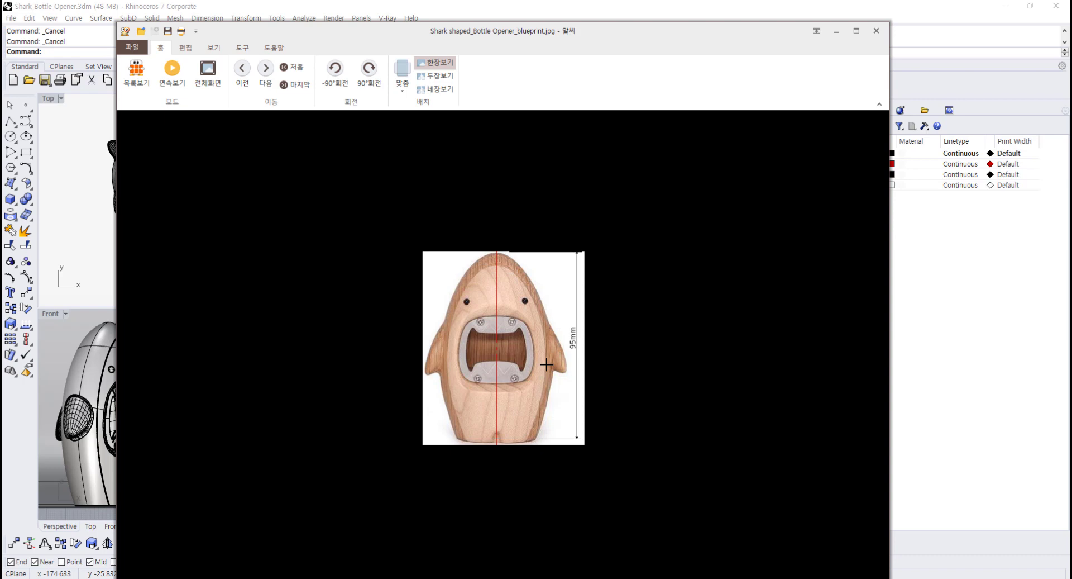
scroll(546, 367, "up", 1)
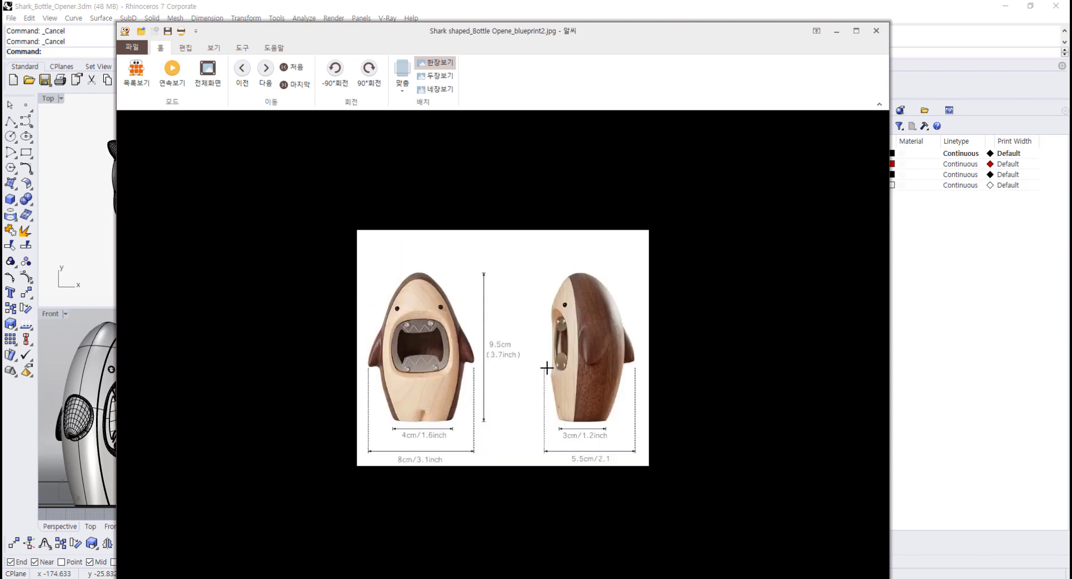
scroll(546, 368, "up", 1)
scroll(547, 368, "down", 1)
scroll(547, 368, "down", 1)
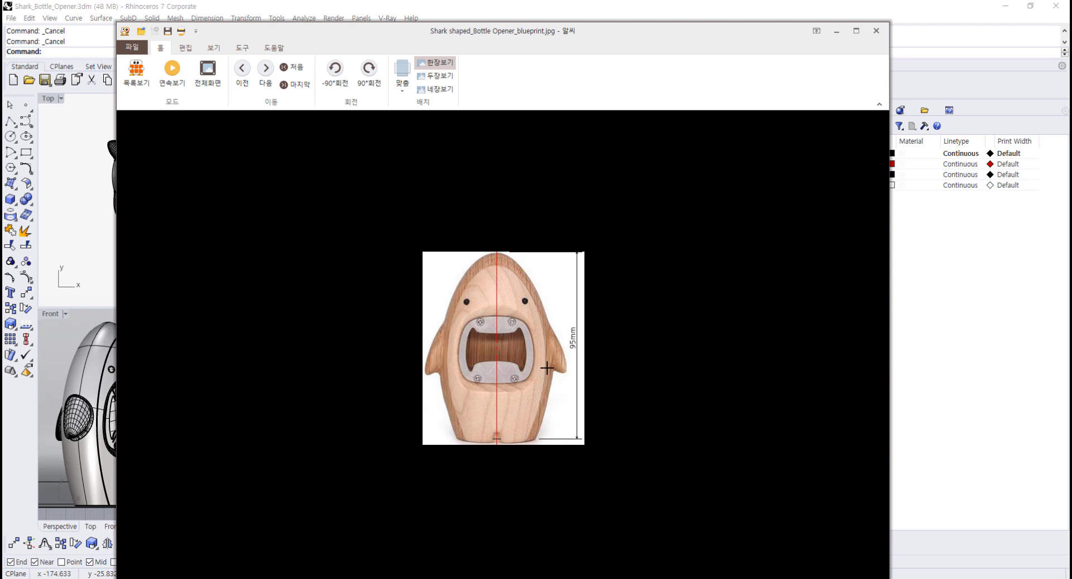
left_click_drag(555, 33, 1, 37)
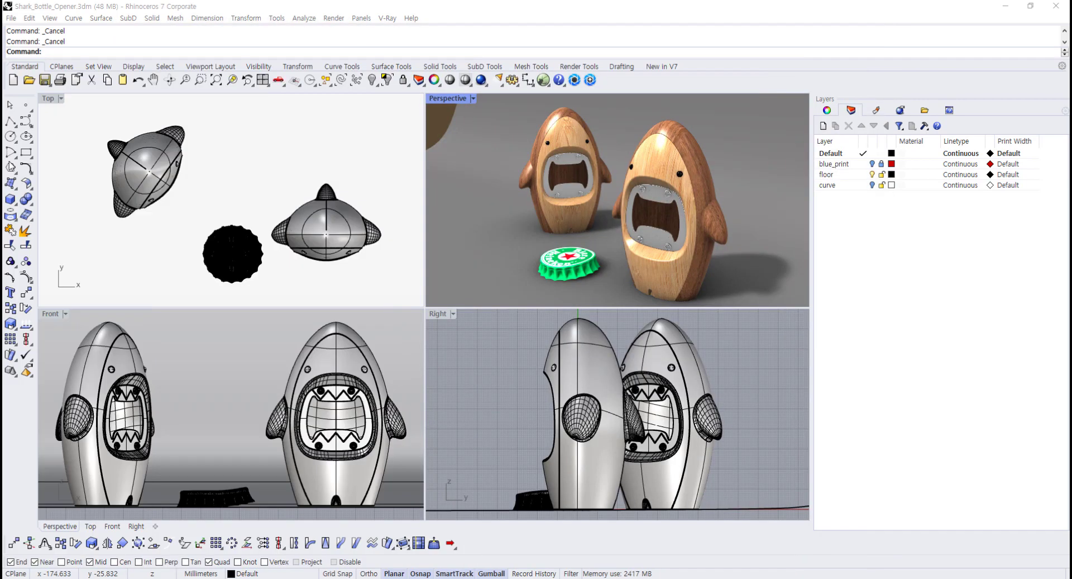
- In Rhinoceros, start a new model from the Small Objects - Millimeters.3dm template
left_click(13, 80)
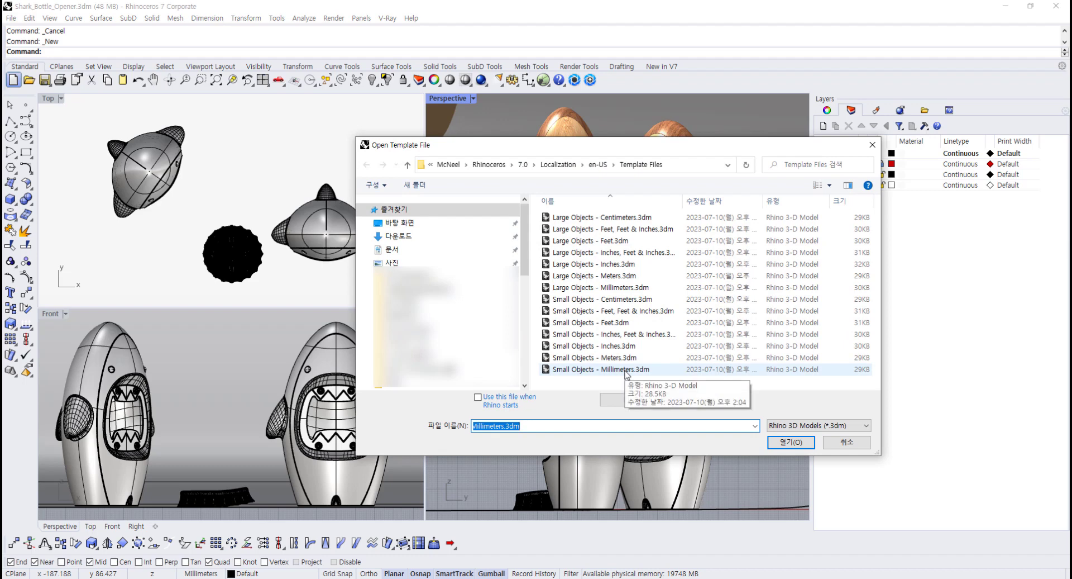
left_click(626, 370)
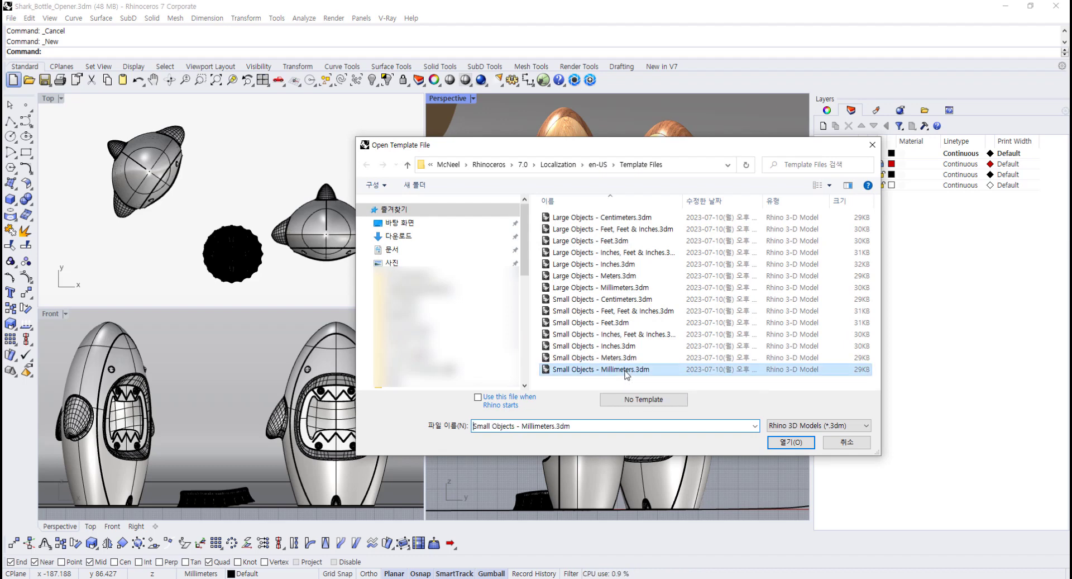
left_click(789, 443)
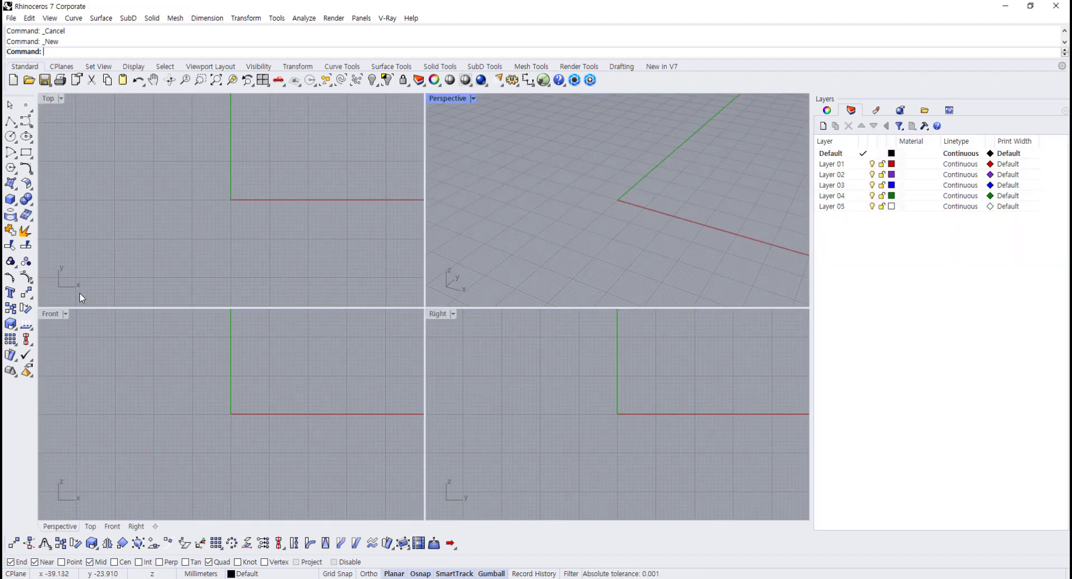
- Insert Shark shaped_Bottle Opener_blueprint.jpg as a picture in the Front view, with its first corner at 0 and a length of 80 mm
left_click(241, 374)
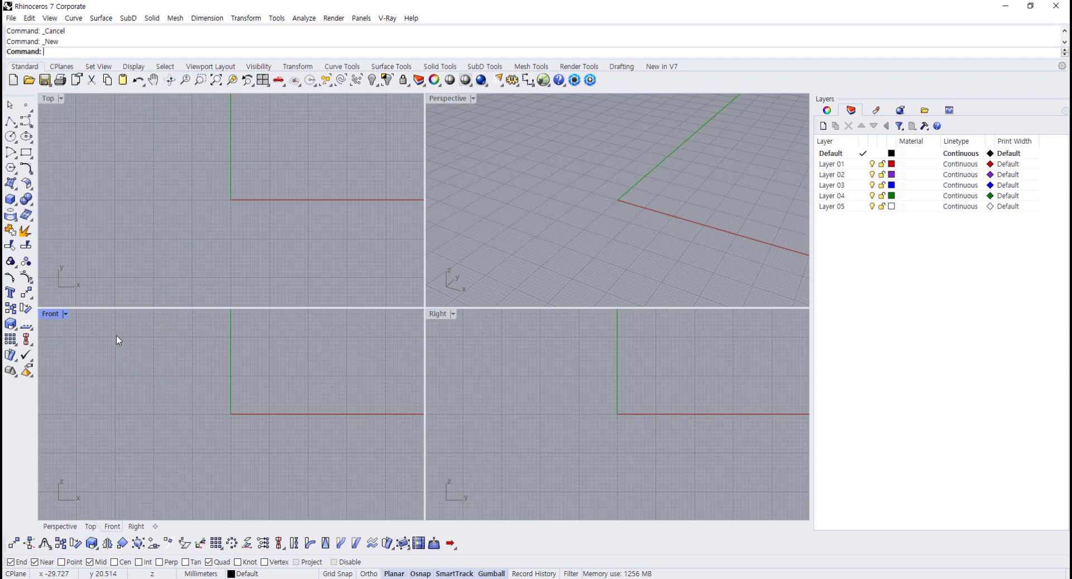
type("icture")
key("Return")
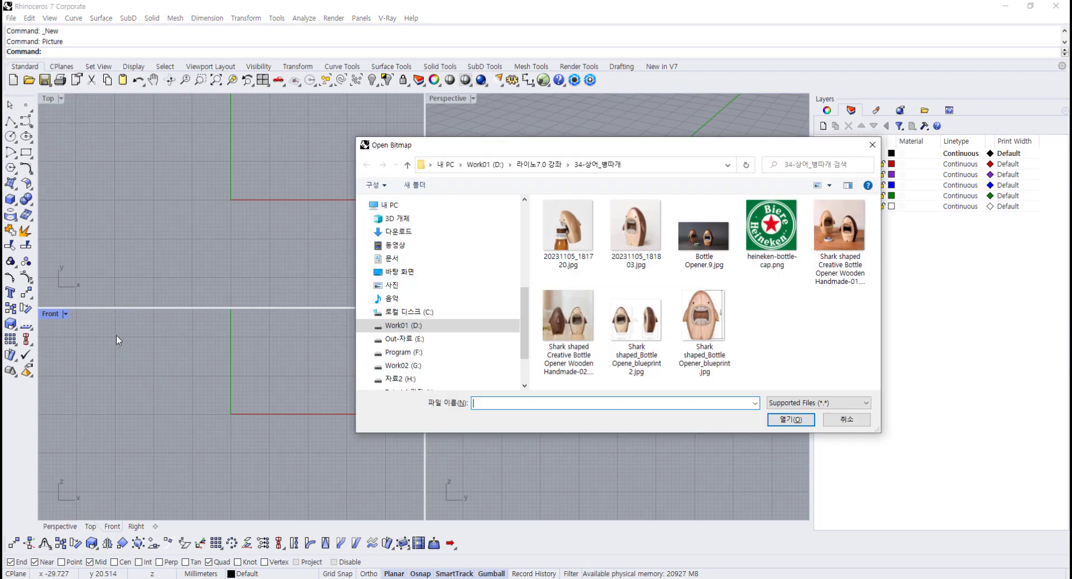
left_click(714, 328)
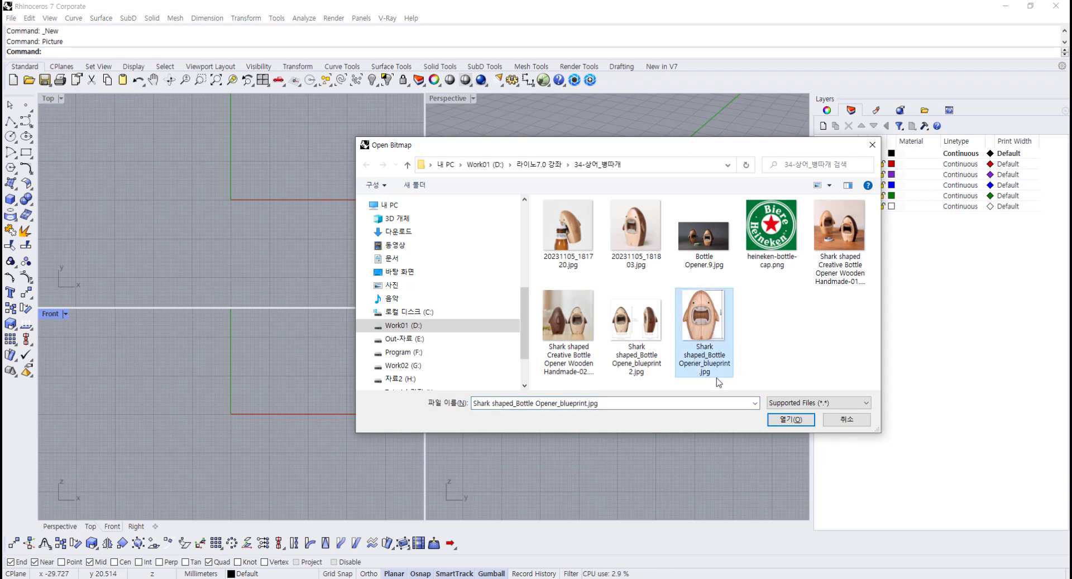
left_click(785, 420)
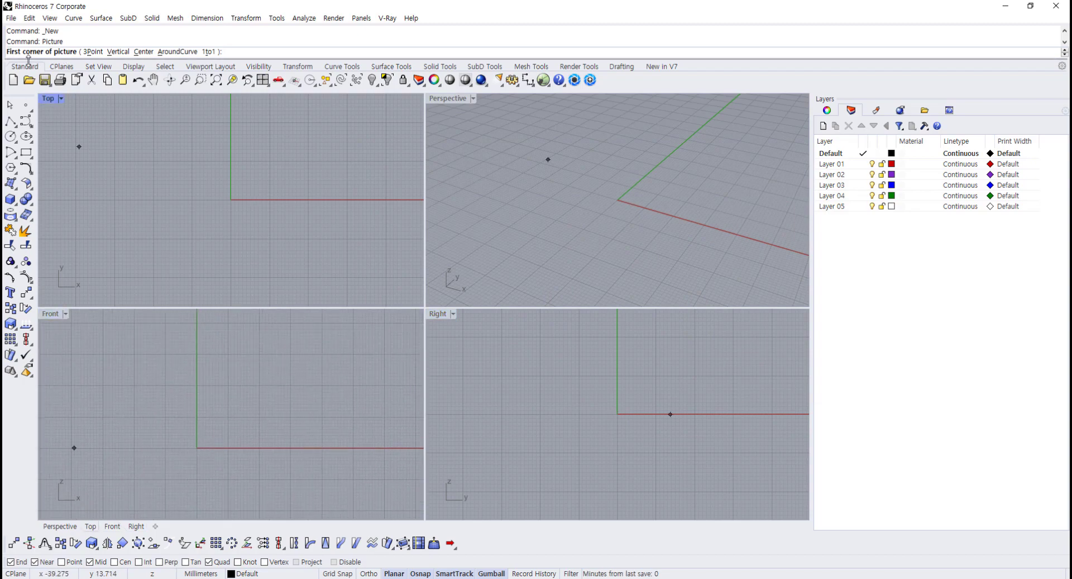
right_click_drag(214, 371, 214, 366)
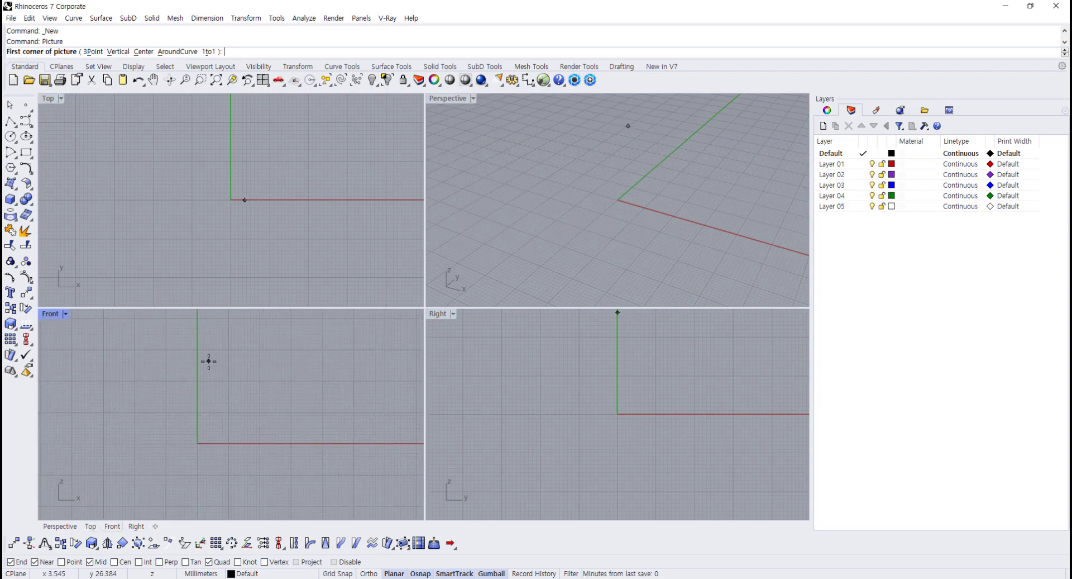
type("0")
key("Return")
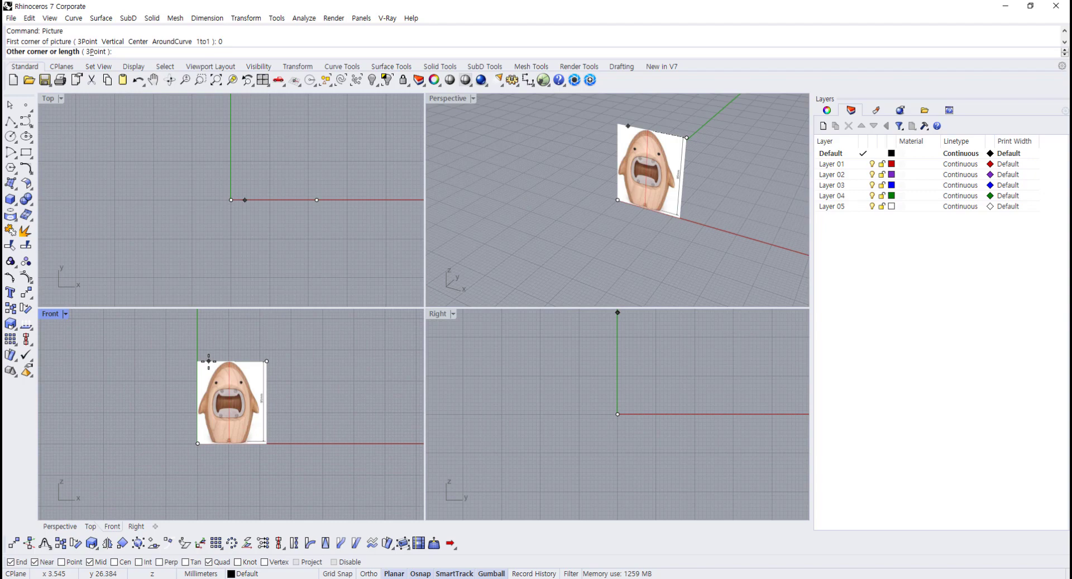
type("80")
key("Return")
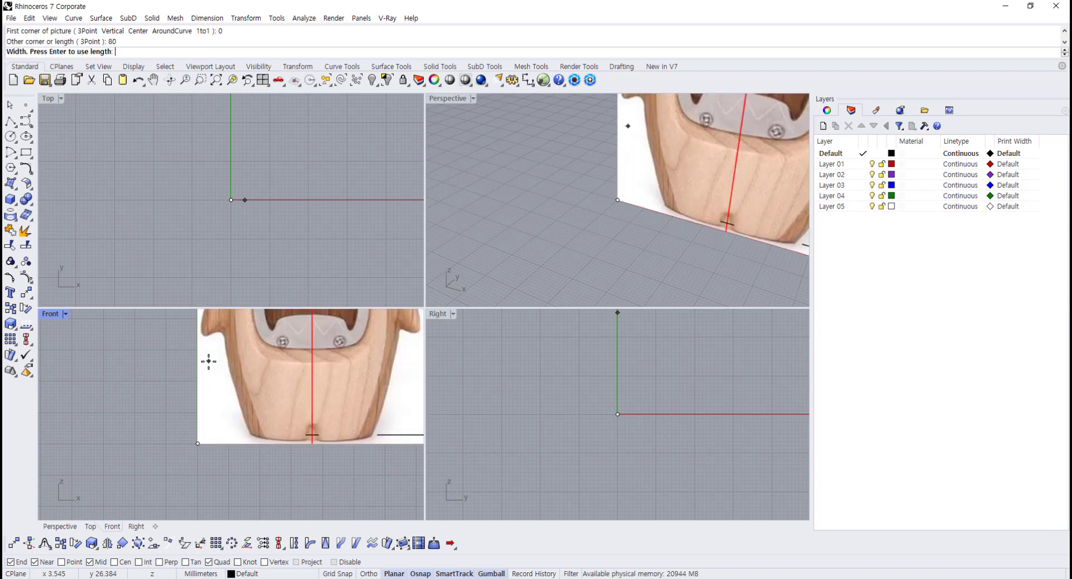
key("Return")
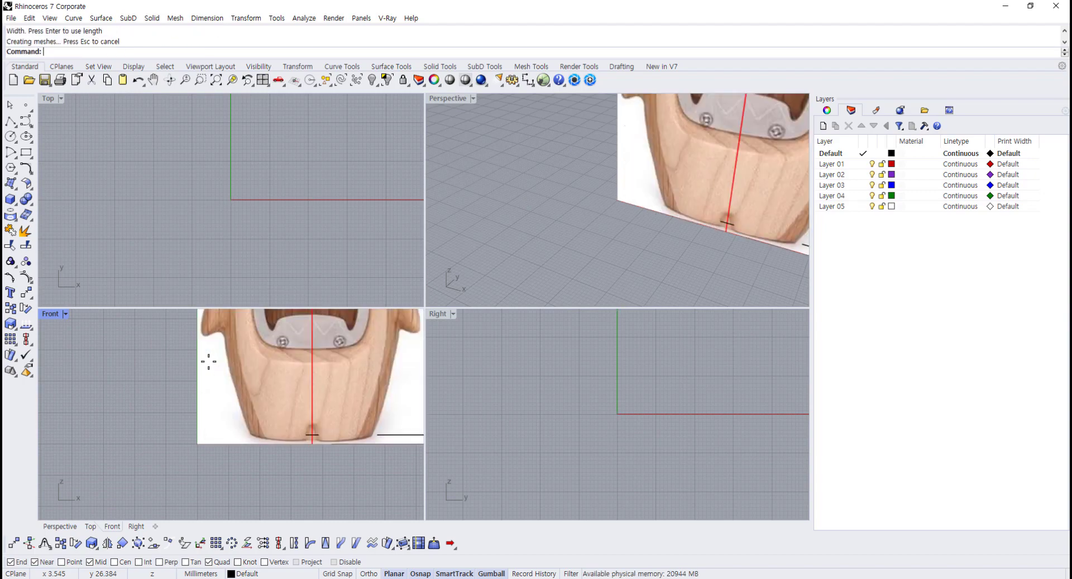
- Maximize the Front view and add a linear dimension for the blueprint picture's full height beside its right edge
scroll(137, 297, "down", 8)
scroll(204, 405, "down", 4)
right_click_drag(189, 426, 121, 477)
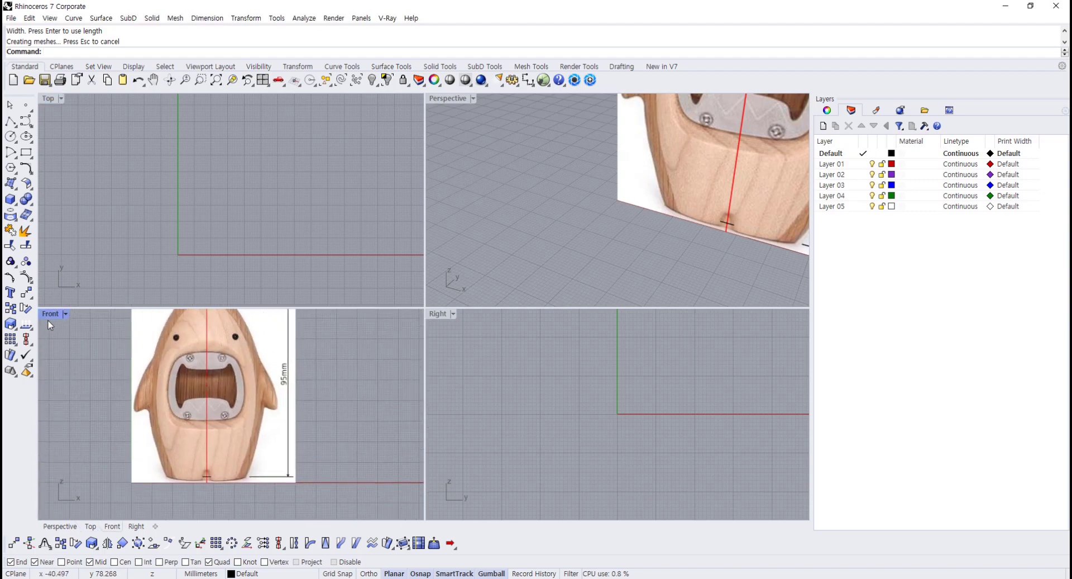
double_click(47, 314)
scroll(243, 341, "down", 6)
scroll(390, 298, "up", 2)
right_click_drag(432, 246, 448, 261)
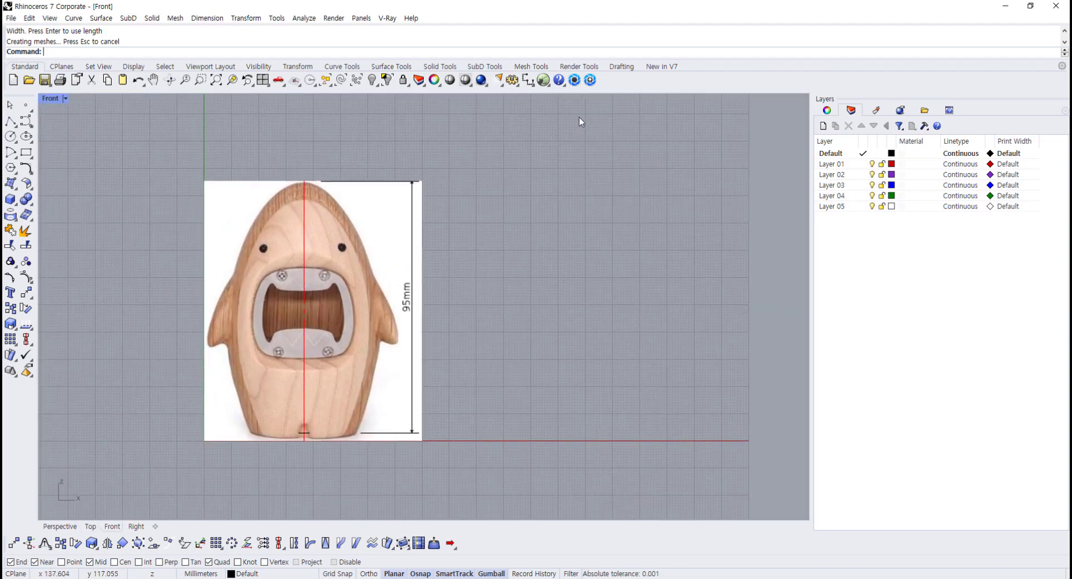
left_click(527, 80)
left_click(423, 181)
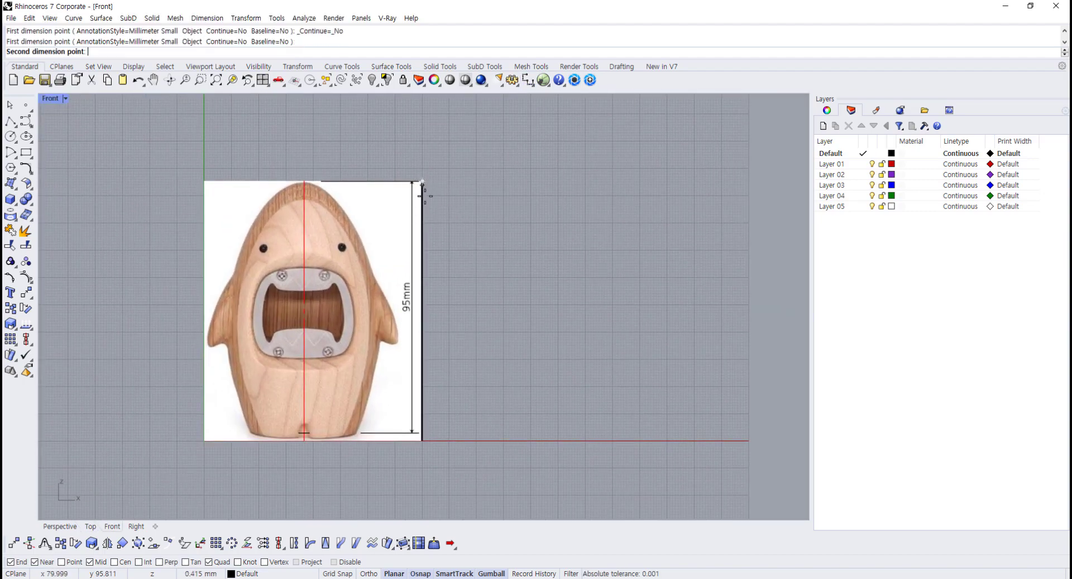
left_click(422, 440)
left_click(474, 390)
scroll(436, 317, "up", 5)
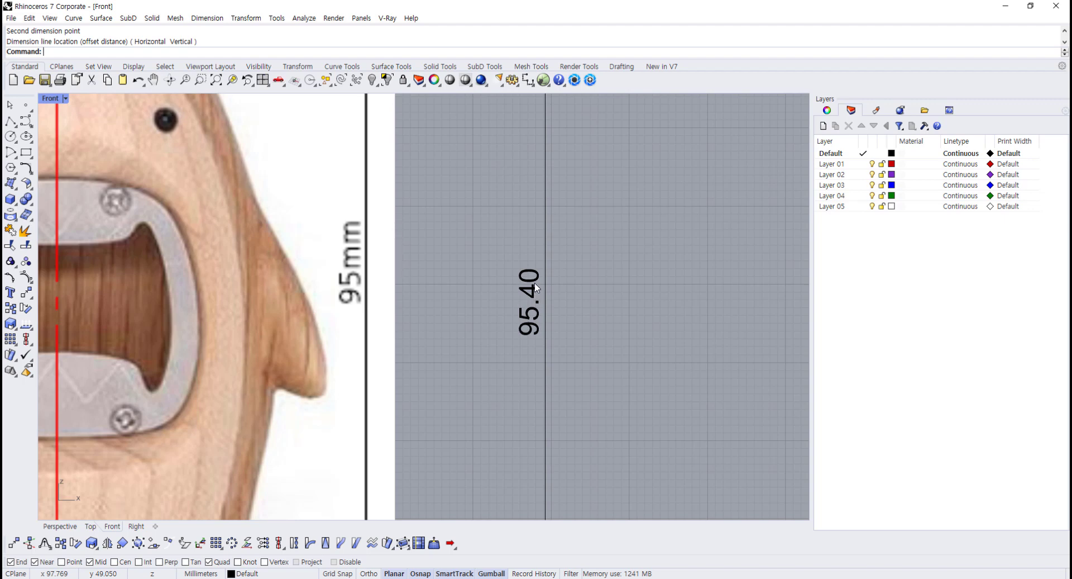
scroll(525, 281, "down", 4)
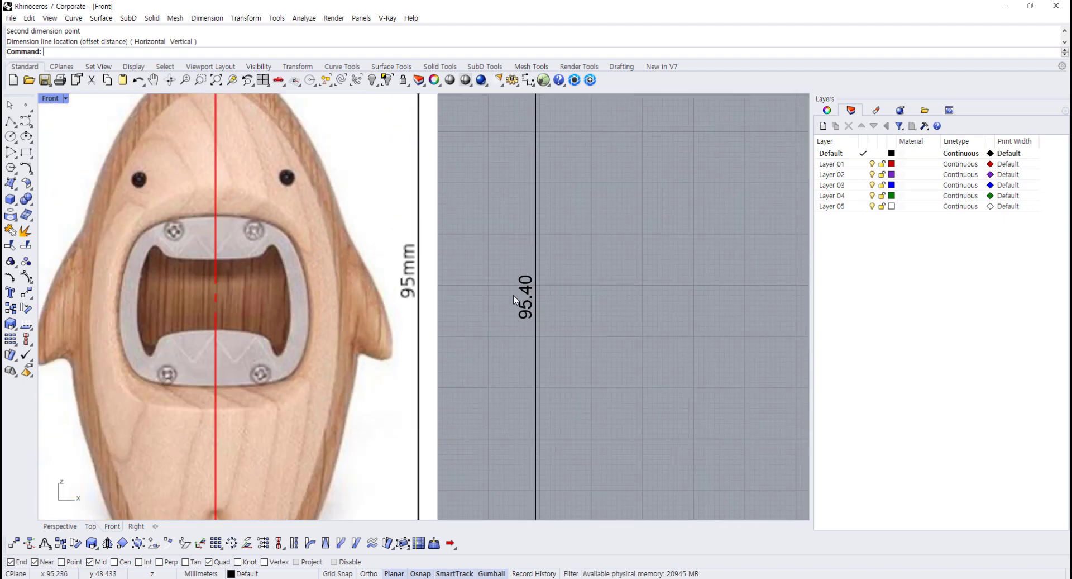
- Add a horizontal linear dimension between the outer tips of the shark's two fins, placed below the blueprint picture
scroll(502, 320, "up", 2)
right_click_drag(532, 320, 586, 294)
left_click(527, 80)
scroll(168, 322, "up", 1)
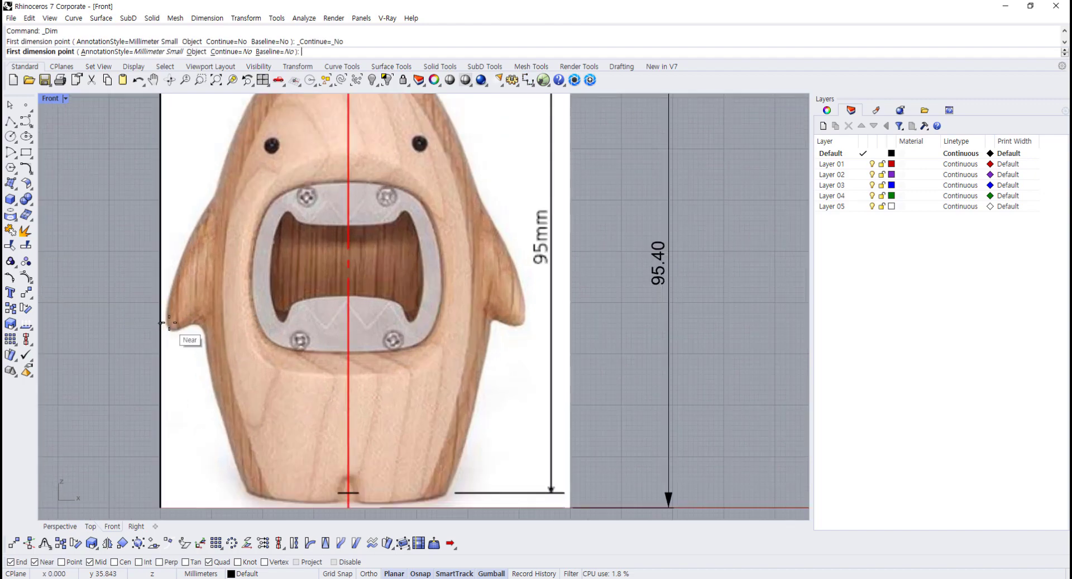
scroll(163, 321, "up", 2)
scroll(166, 319, "up", 2)
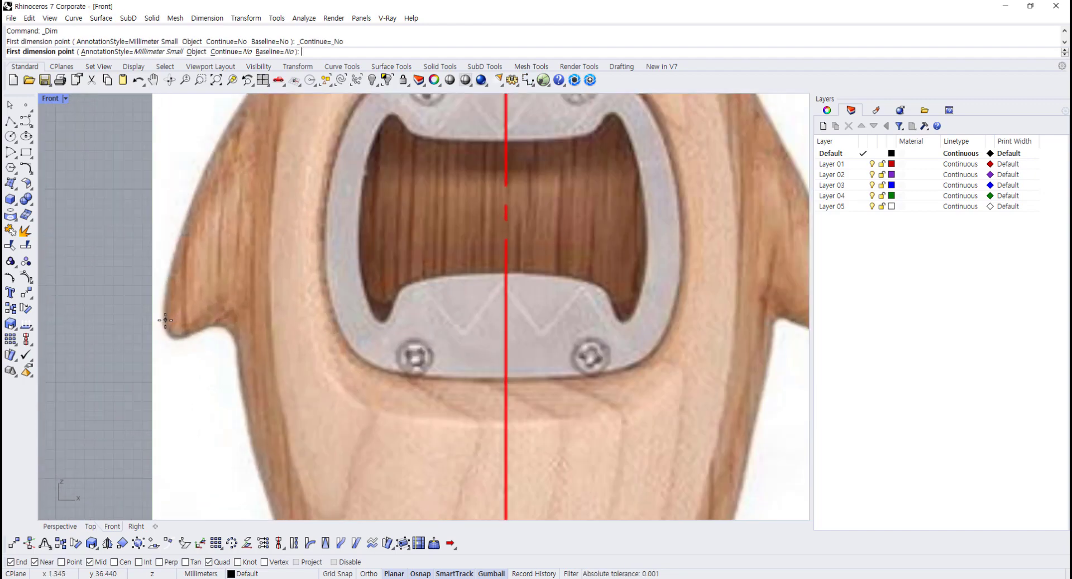
left_click(166, 320)
scroll(332, 332, "down", 2)
right_click_drag(691, 336, 633, 329)
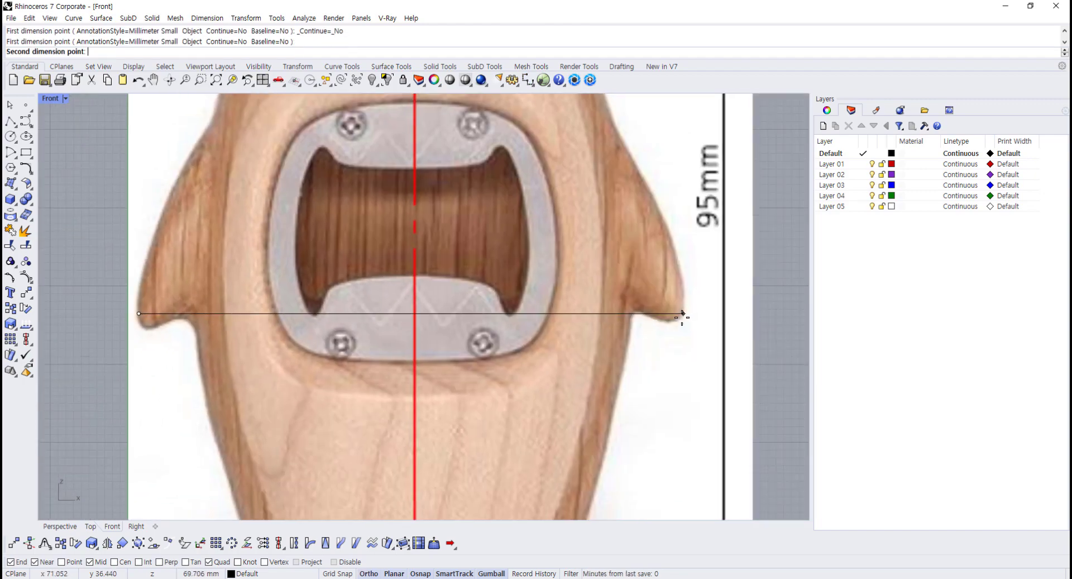
left_click(682, 314)
scroll(473, 318, "down", 3)
left_click(470, 463)
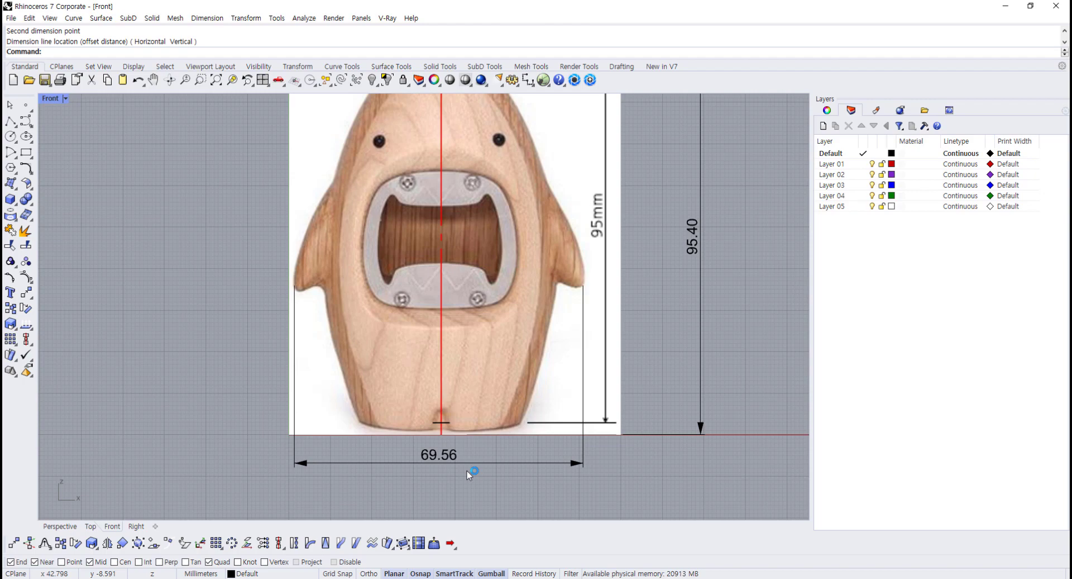
- Delete the horizontal dimension between the shark's fin tips below the blueprint picture
left_click(417, 457)
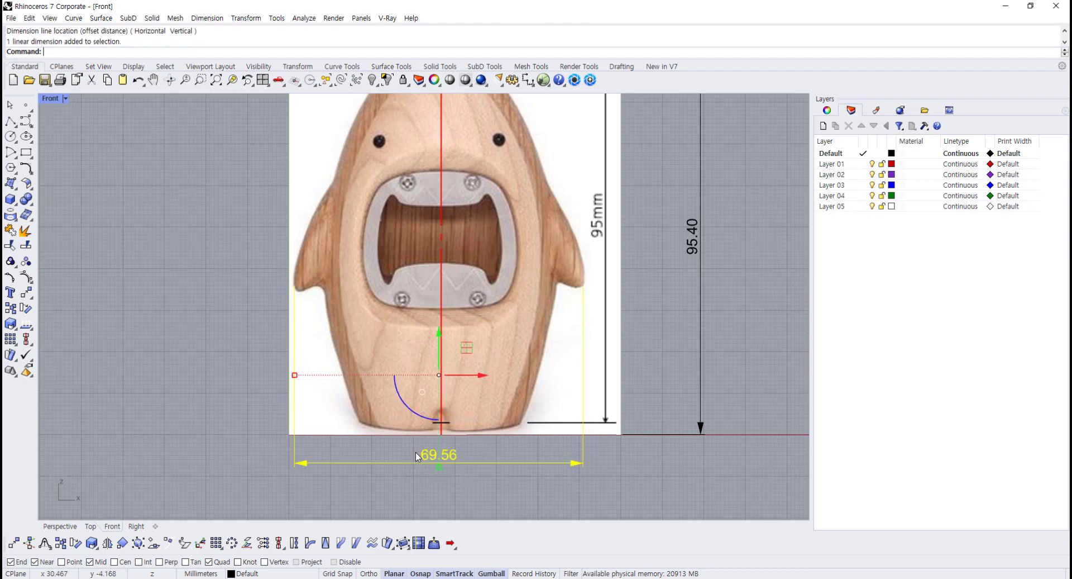
key("Delete")
scroll(431, 437, "down", 3)
- Set the blueprint picture's object transparency to about 53% in its material, and return to the layer list with nothing selected
left_click(480, 403)
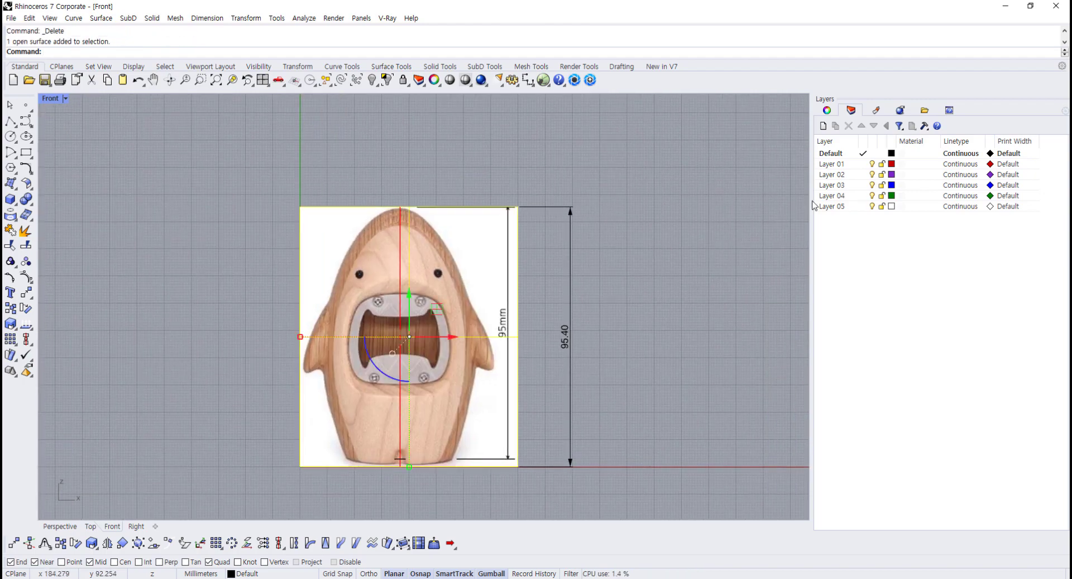
left_click(877, 111)
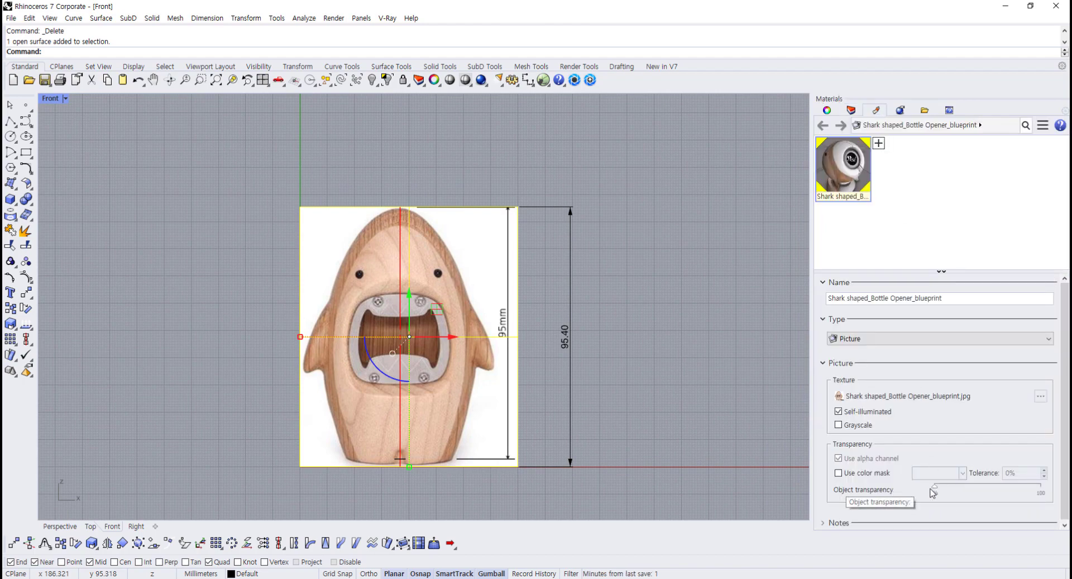
left_click_drag(931, 492, 984, 492)
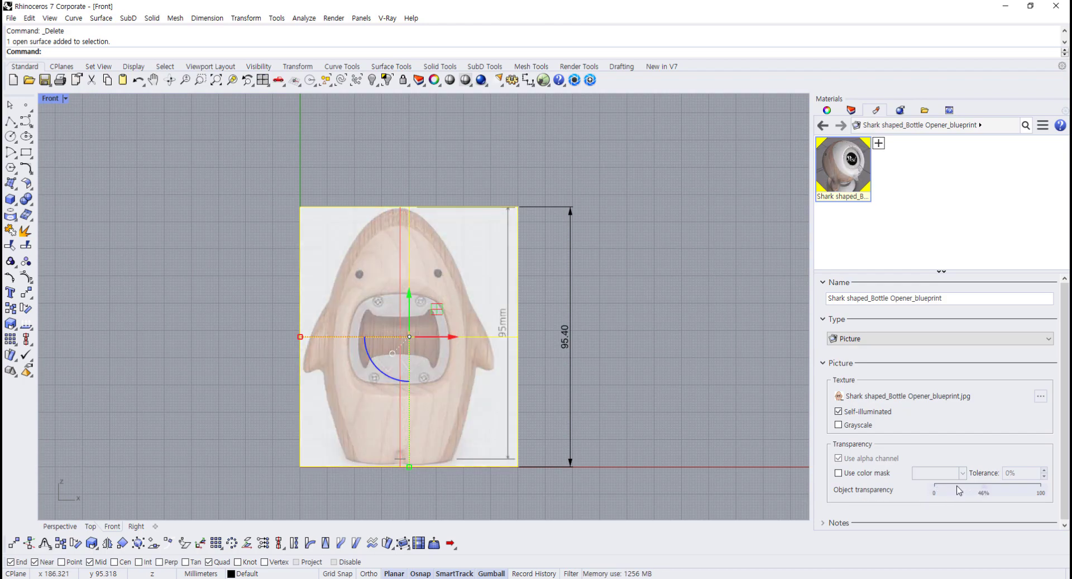
right_click_drag(624, 438, 641, 437)
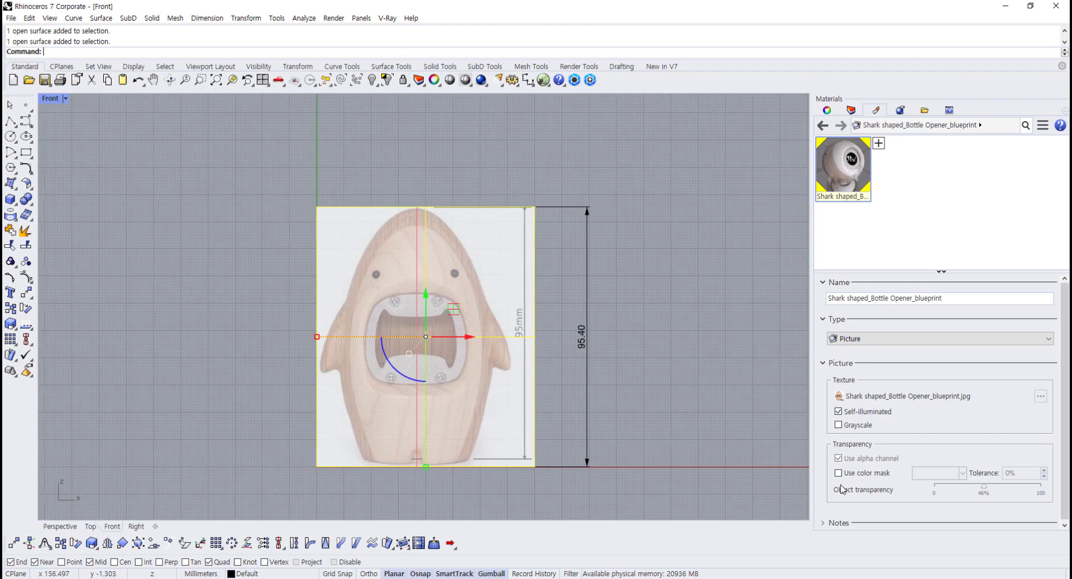
left_click_drag(984, 488, 991, 492)
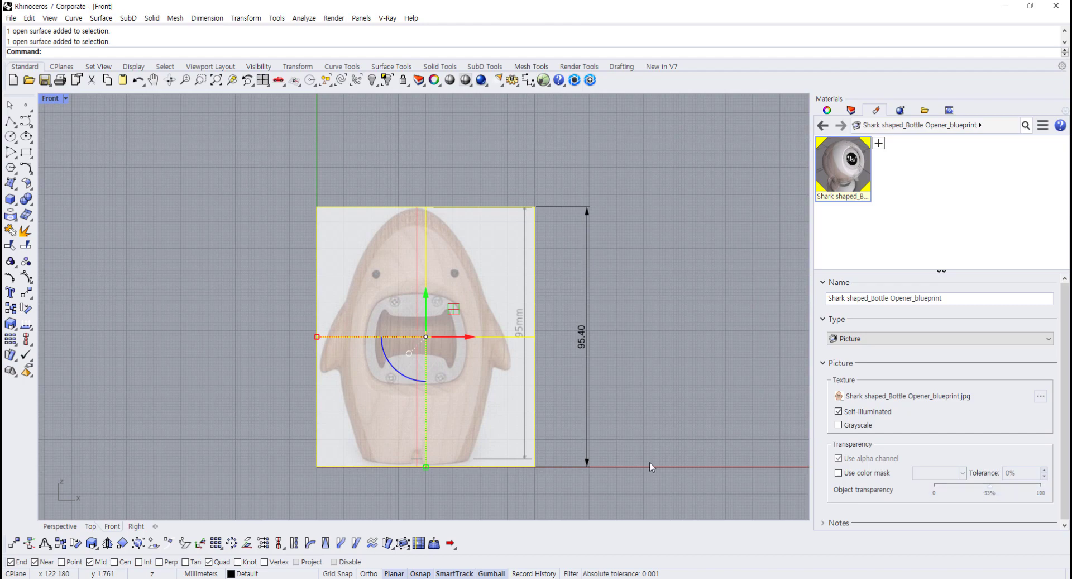
left_click(495, 447)
left_click(618, 449)
left_click(484, 435)
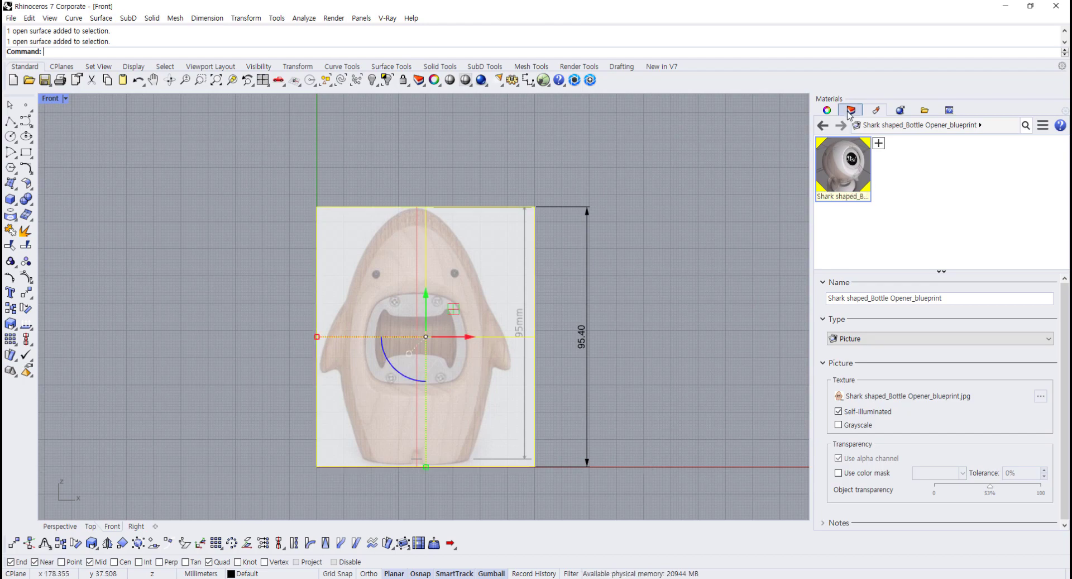
left_click(827, 110)
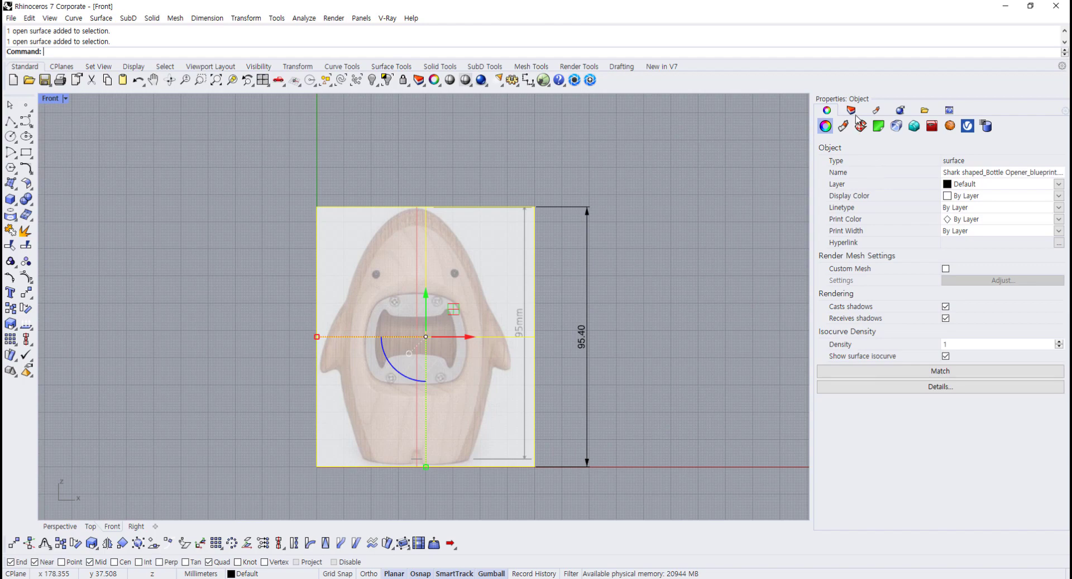
left_click(851, 111)
scroll(538, 383, "up", 1)
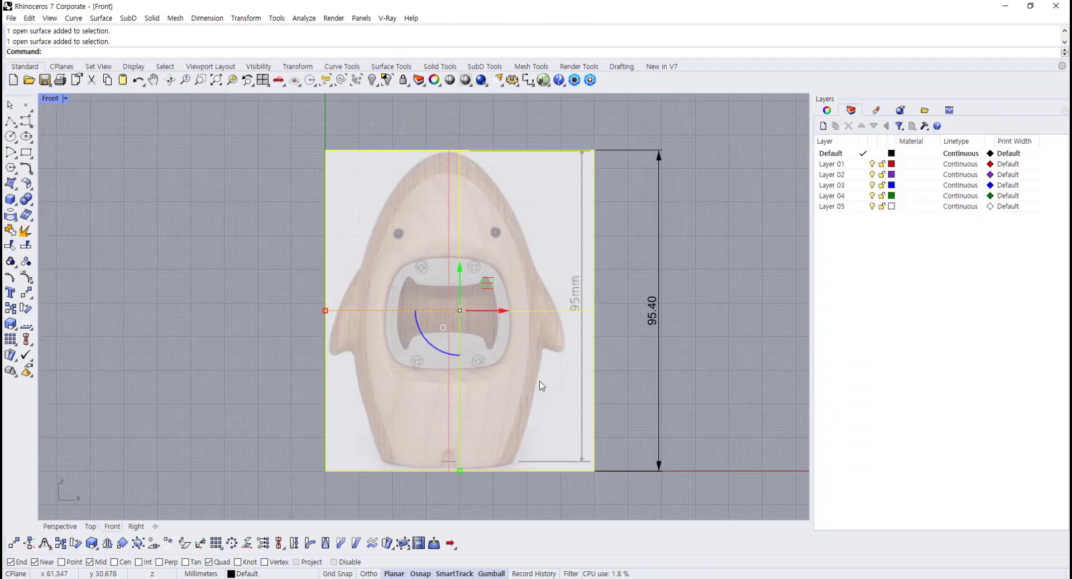
key("Escape")
- Move the blueprint picture freely in the Front view, up and to the right, away from the origin
scroll(443, 480, "up", 3)
right_click_drag(445, 481, 469, 464)
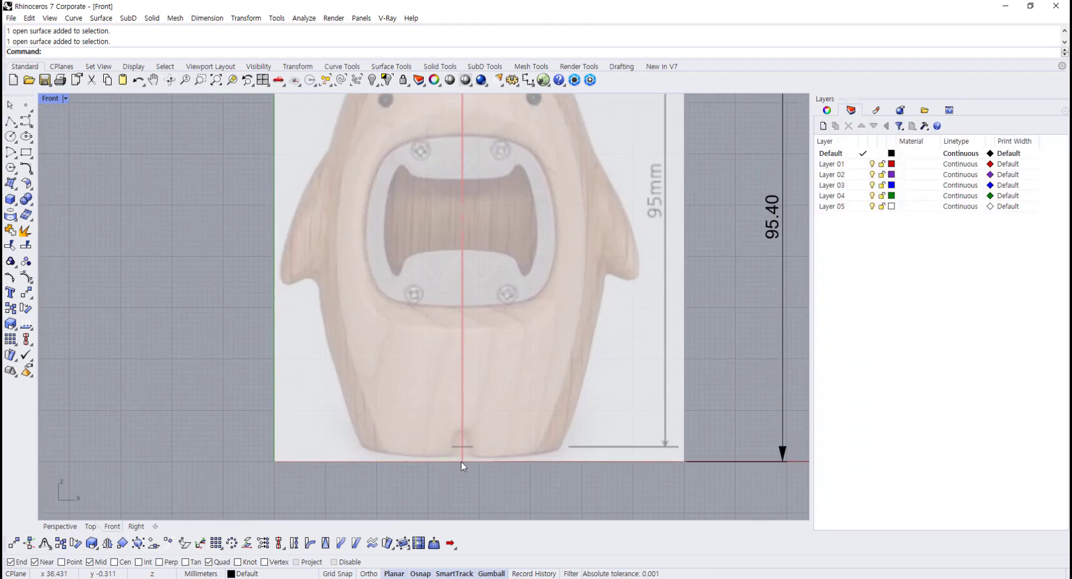
scroll(399, 420, "down", 3)
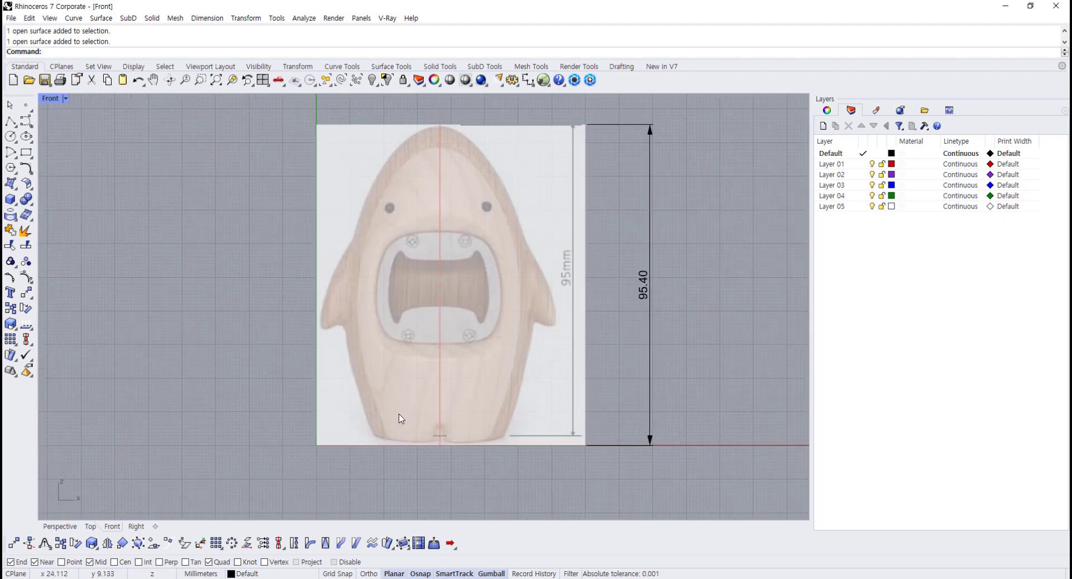
left_click(539, 348)
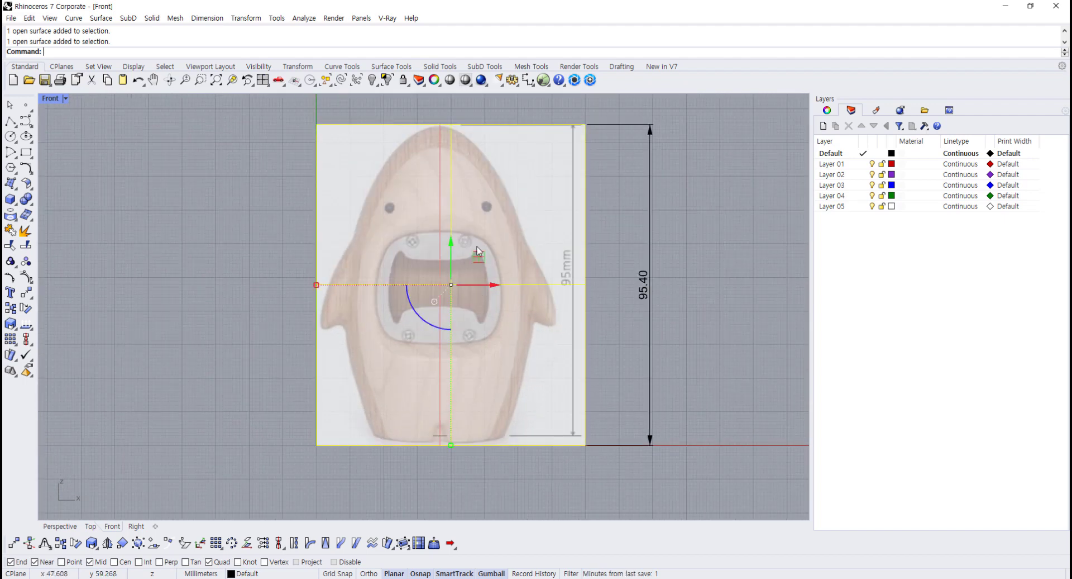
left_click_drag(479, 256, 528, 211)
left_click(679, 389)
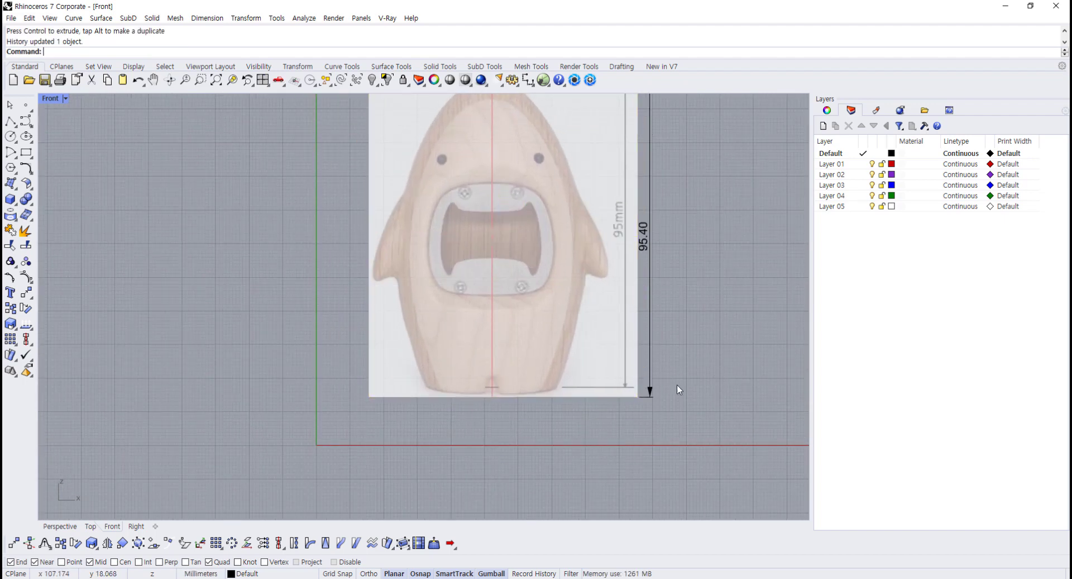
- With Mid and Quad snaps off, move the blueprint picture from the lower end of its red centre line to the origin, 0
left_click(26, 293)
scroll(491, 393, "up", 5)
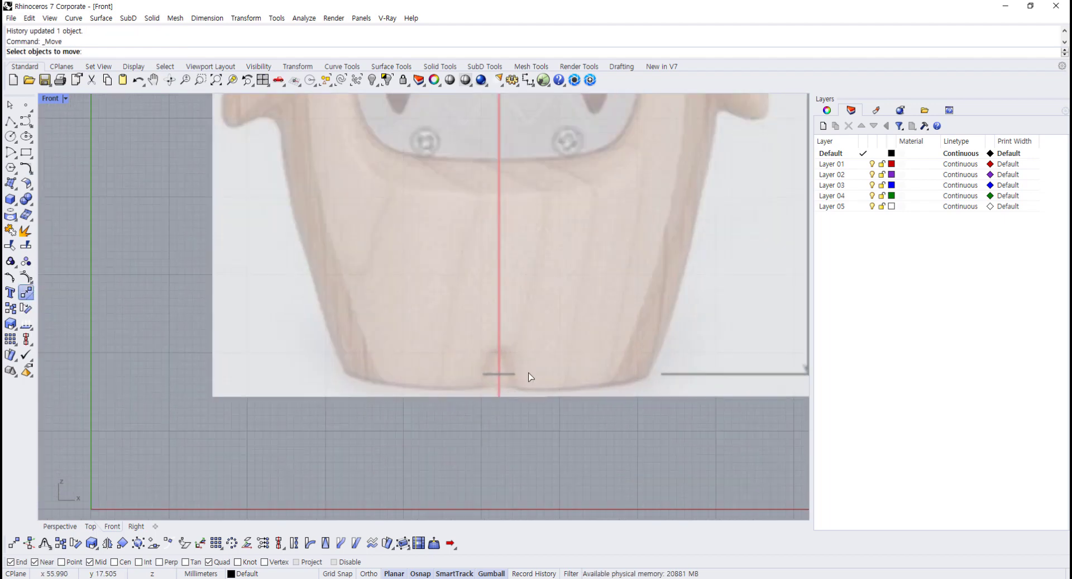
left_click(530, 376)
scroll(522, 373, "down", 3)
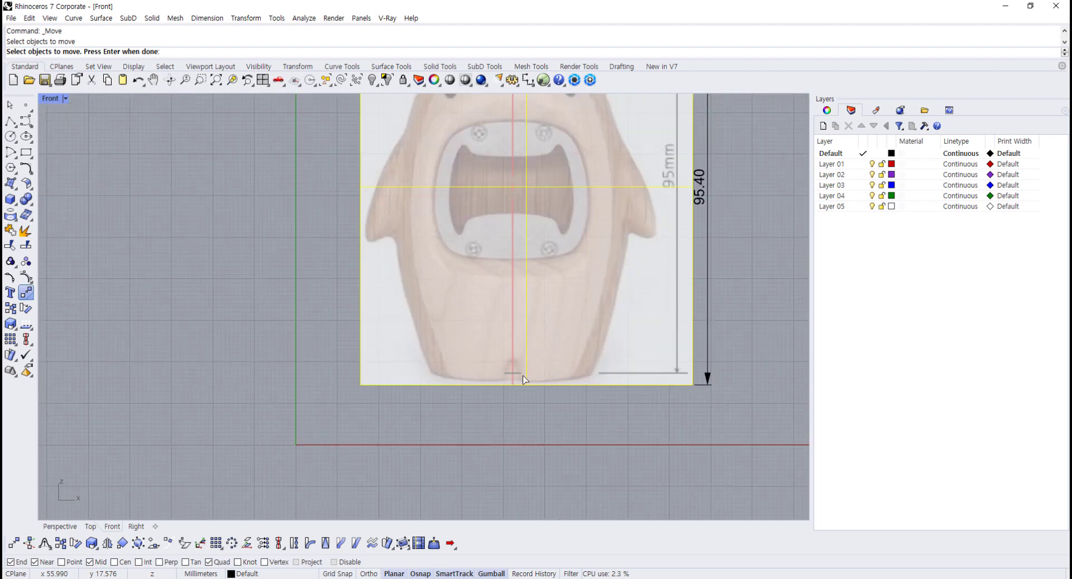
scroll(512, 368, "up", 2)
key("Return")
scroll(514, 389, "up", 5)
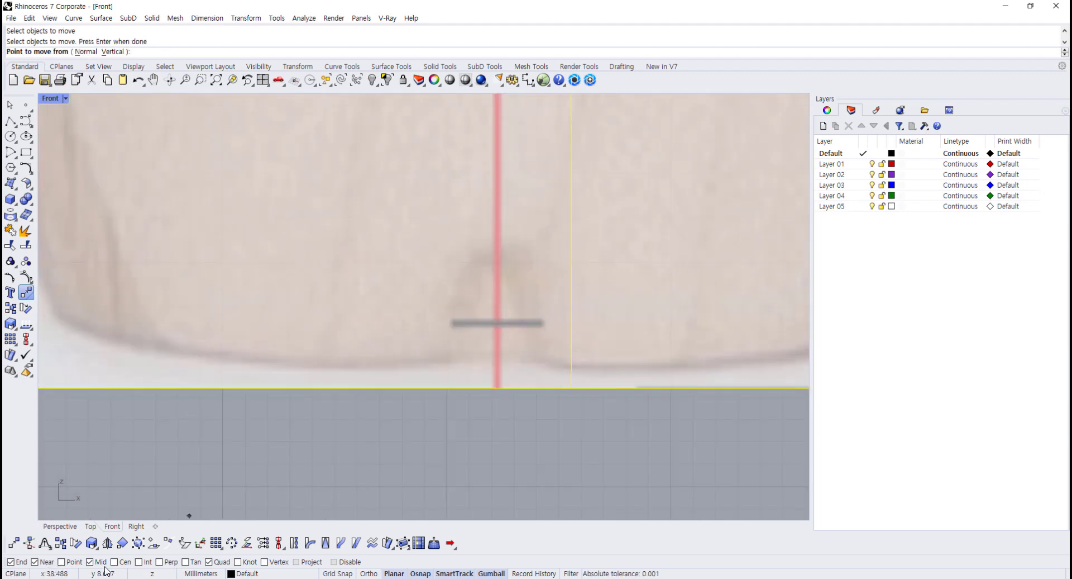
left_click(91, 562)
left_click(209, 562)
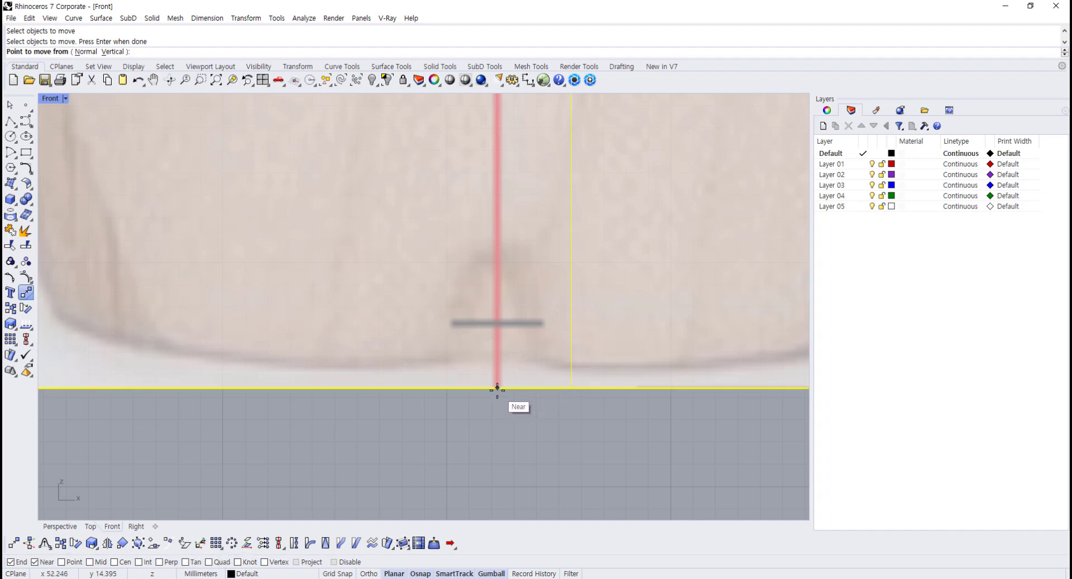
scroll(497, 388, "down", 3)
scroll(498, 387, "up", 4)
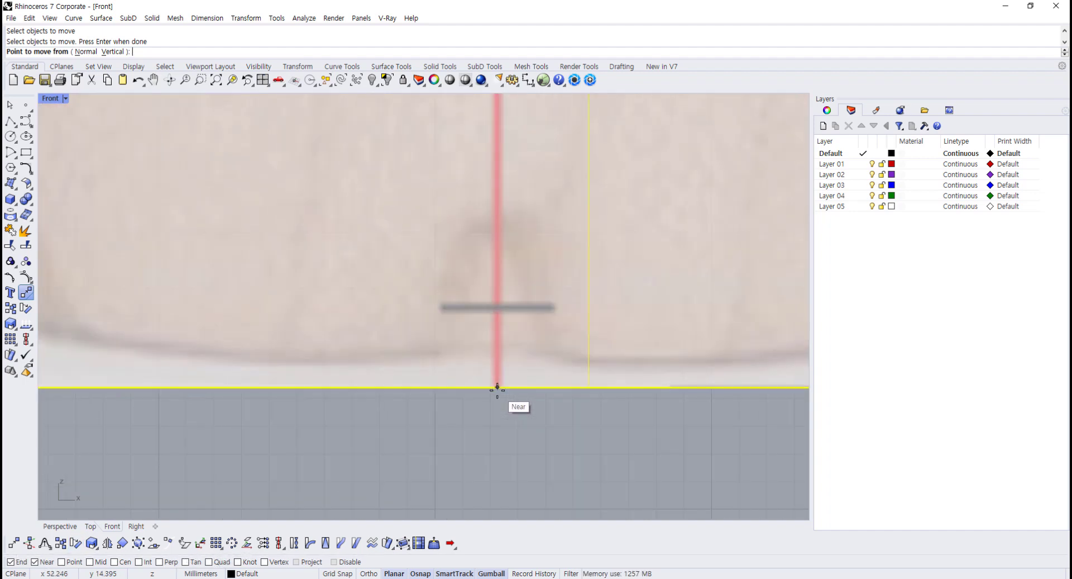
left_click(499, 387)
scroll(434, 426, "down", 5)
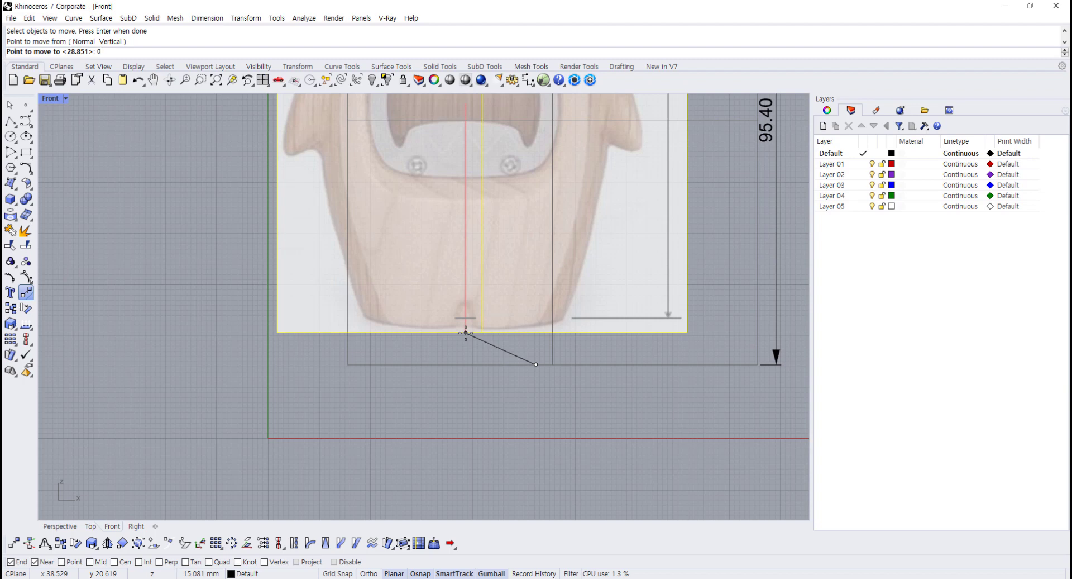
type("0")
key("Return")
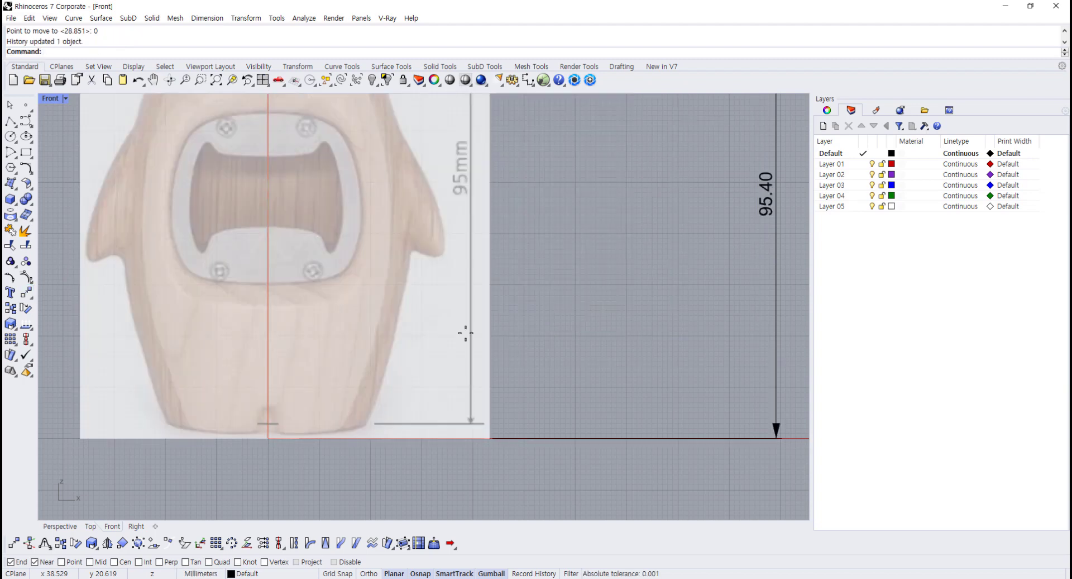
scroll(306, 452, "down", 3)
scroll(321, 468, "up", 6)
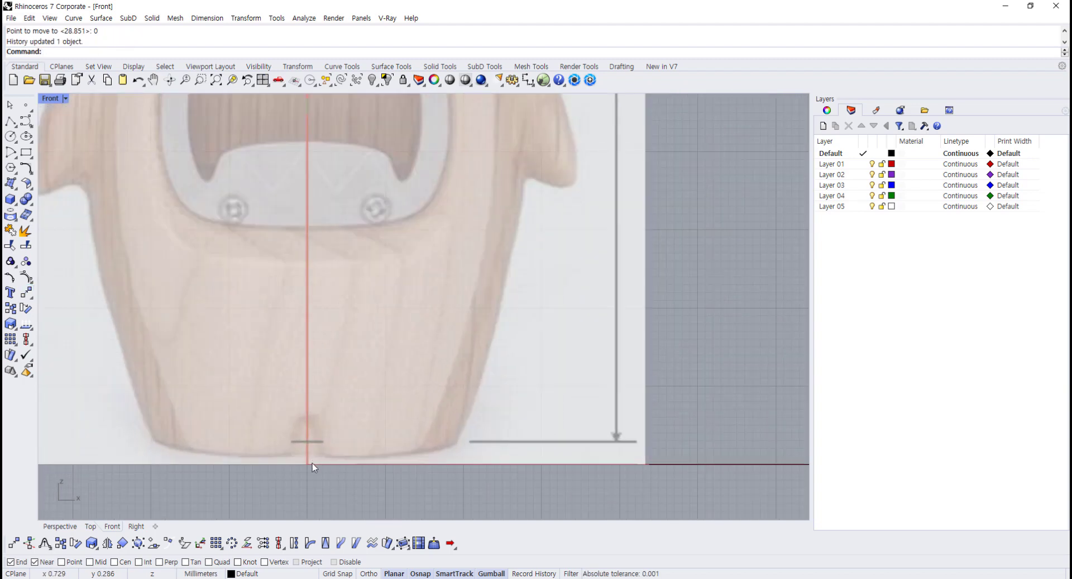
- Delete the vertical height dimension beside the blueprint picture
scroll(313, 467, "down", 6)
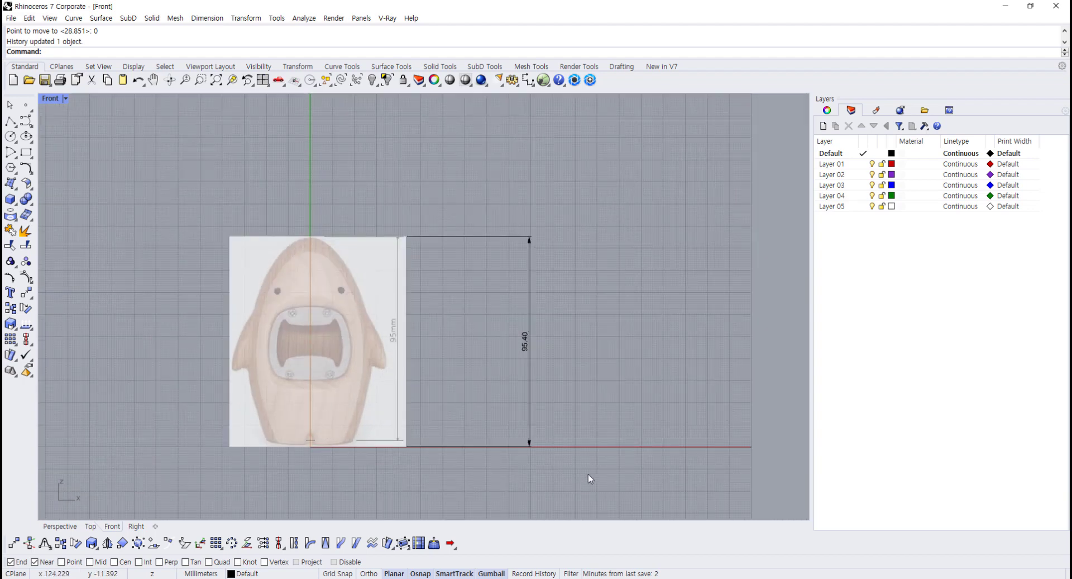
left_click_drag(588, 473, 474, 290)
key("Delete")
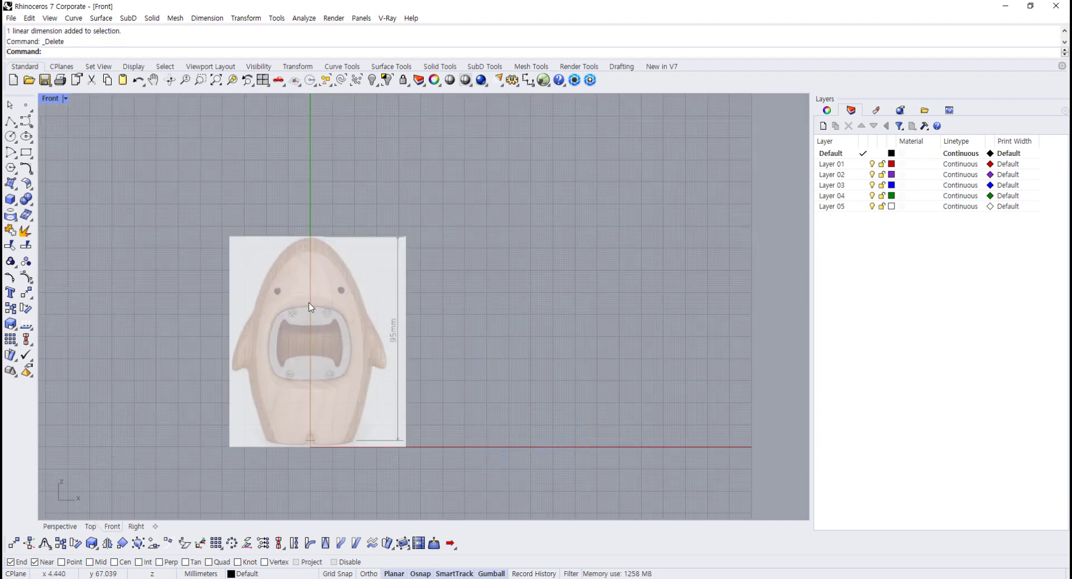
- With Grid Snap on, draw a straight vertical polyline through the origin, from above the blueprint picture to below it
scroll(310, 307, "up", 2)
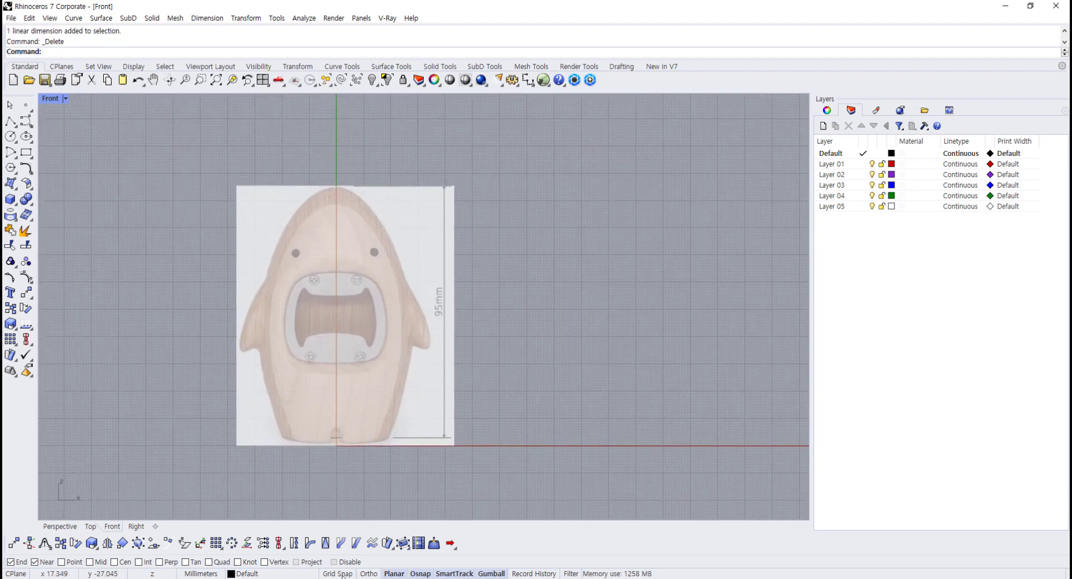
key("F9")
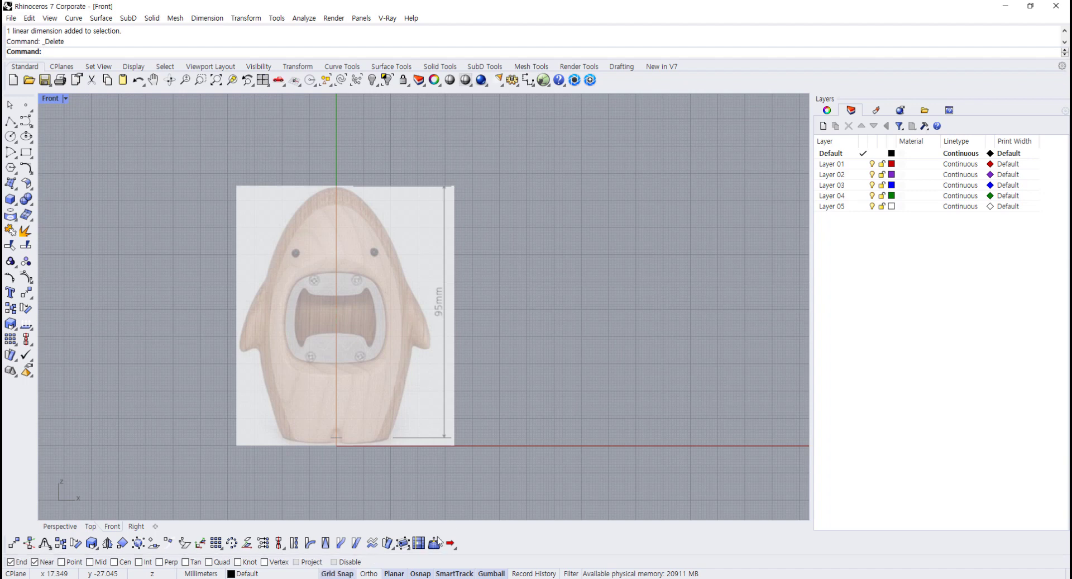
left_click(12, 122)
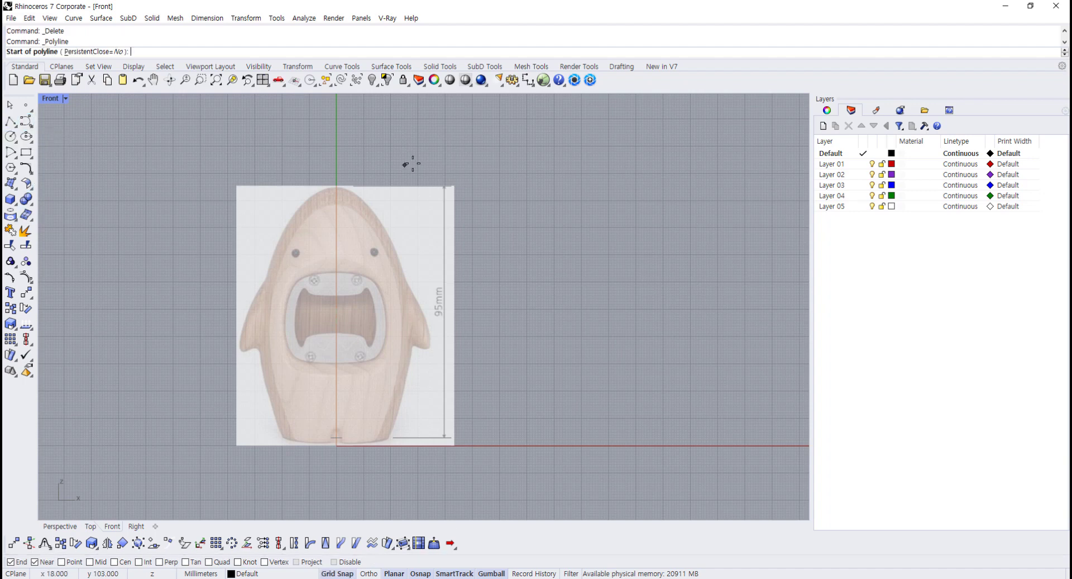
left_click(336, 121)
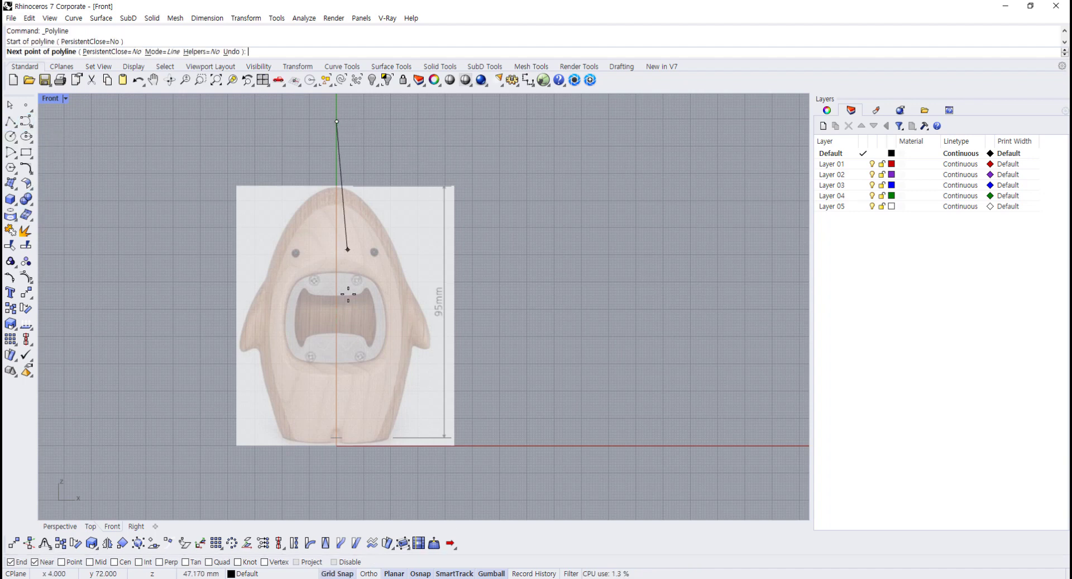
left_click(337, 505)
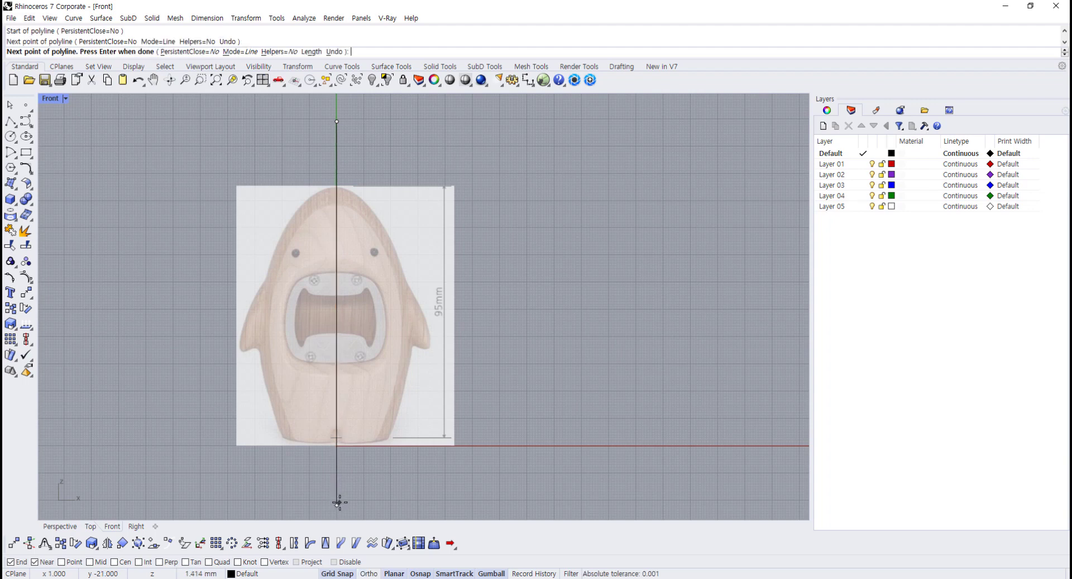
key("Return")
- Give the vertical axis line the Center linetype and a Red display color
right_click_drag(366, 473, 370, 444)
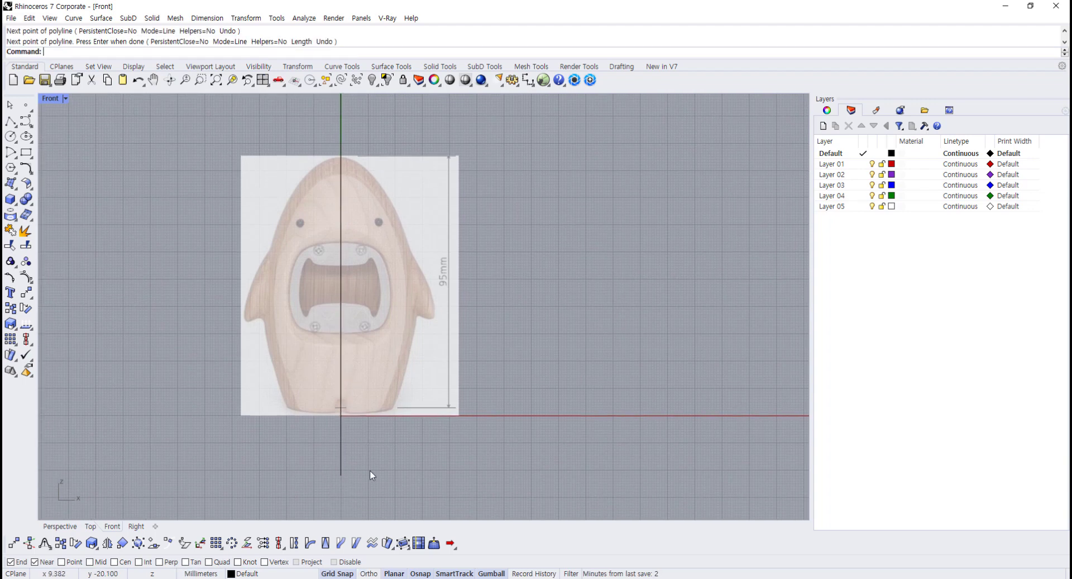
left_click_drag(370, 470, 330, 477)
right_click_drag(537, 370, 599, 391)
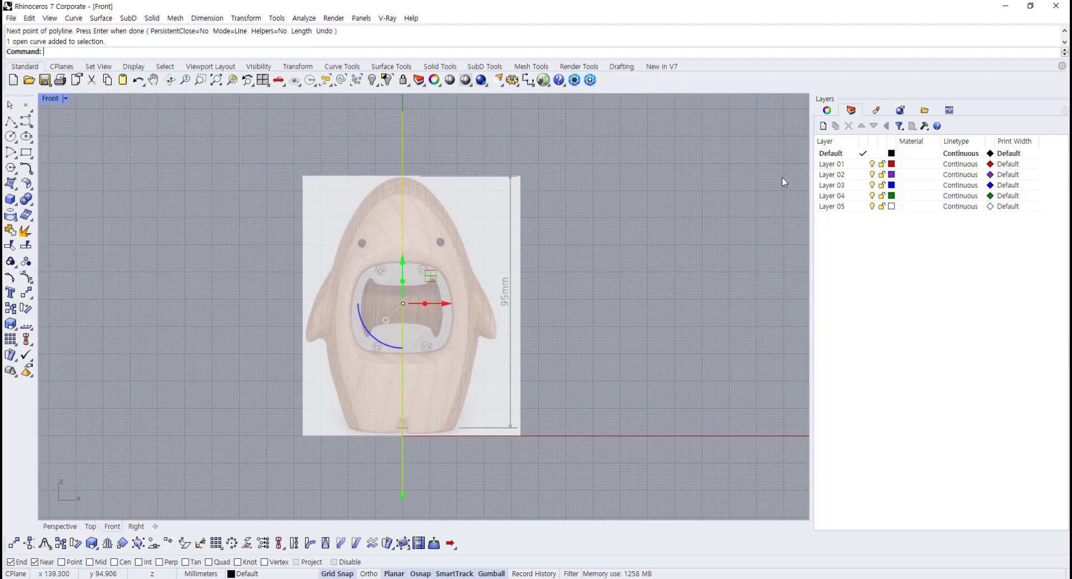
left_click(827, 111)
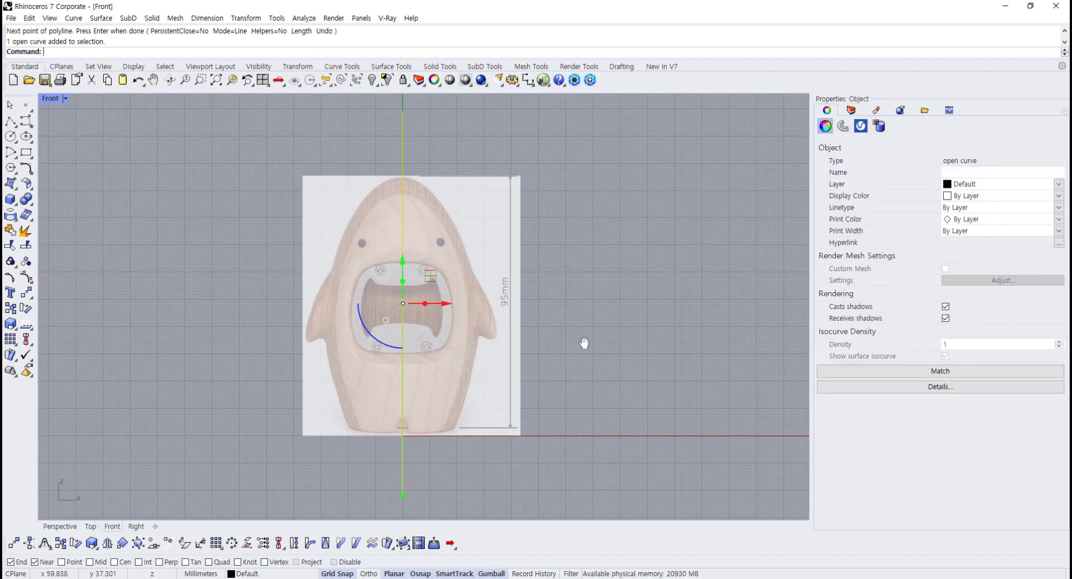
right_click_drag(582, 341, 615, 344)
left_click(961, 212)
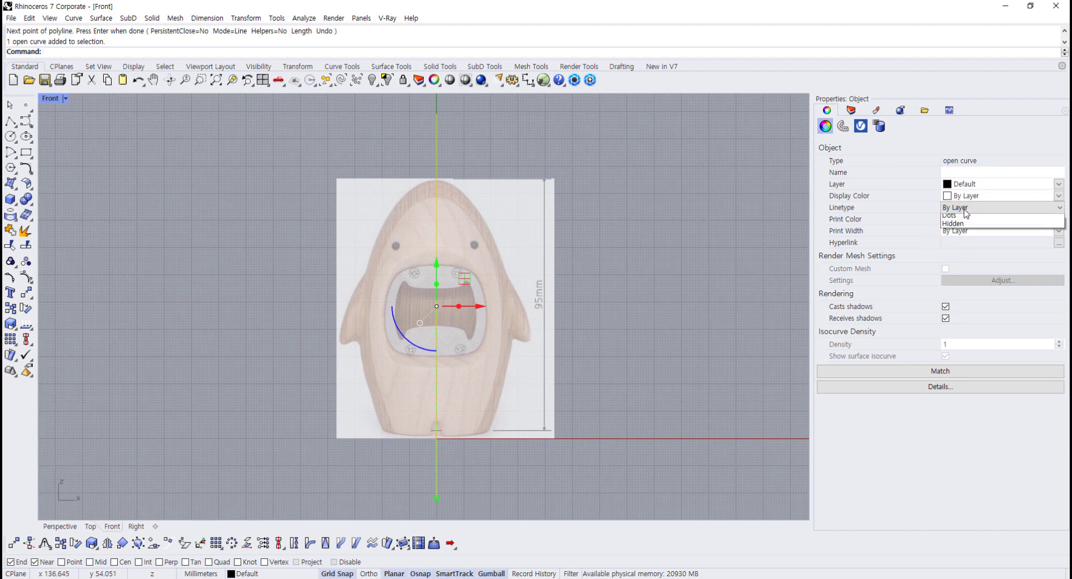
left_click(954, 257)
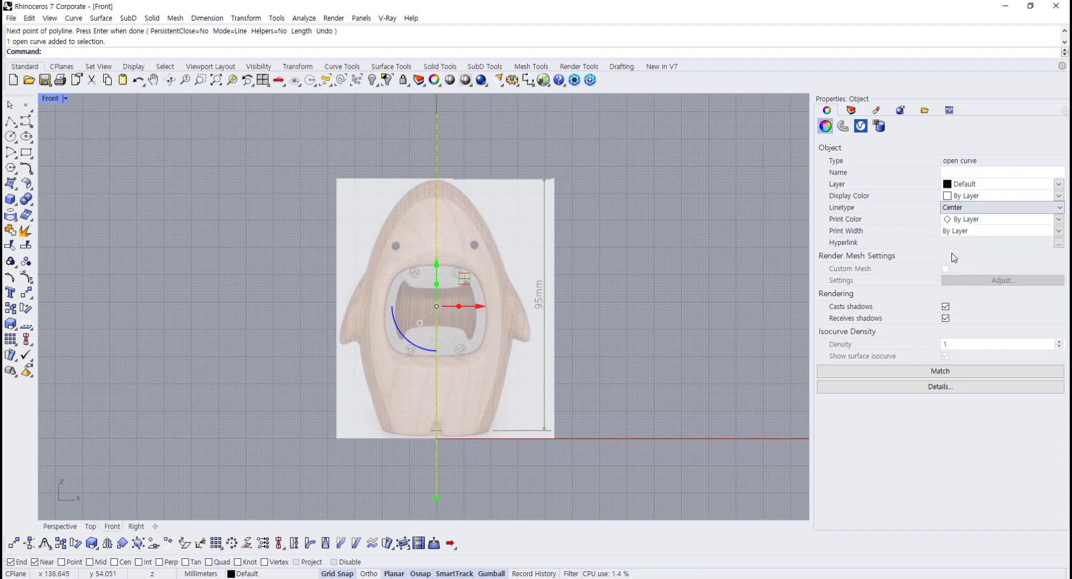
left_click(968, 196)
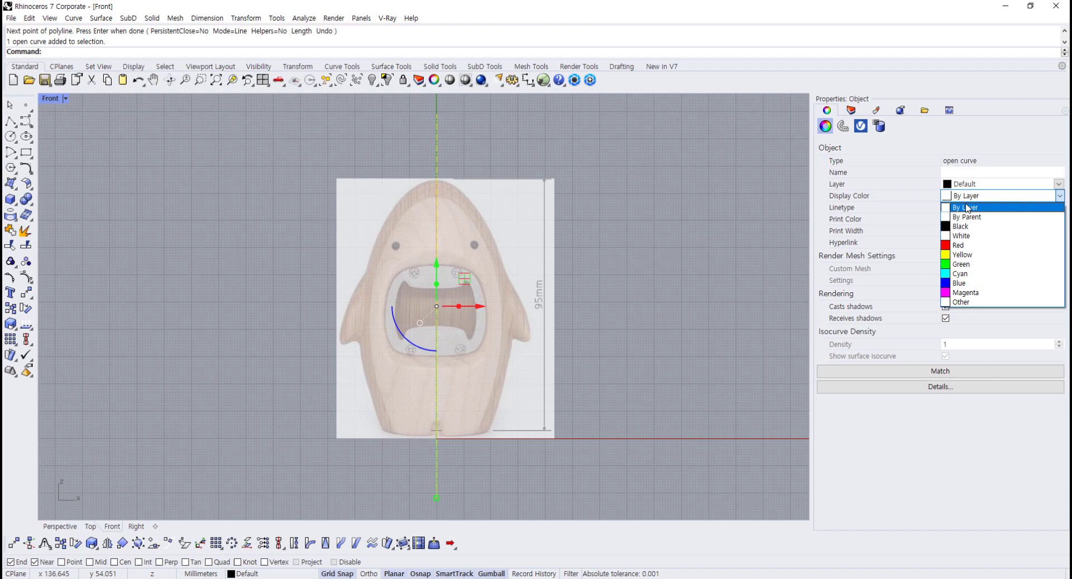
left_click(959, 245)
left_click(692, 326)
right_click_drag(445, 335, 477, 349)
scroll(476, 345, "up", 5)
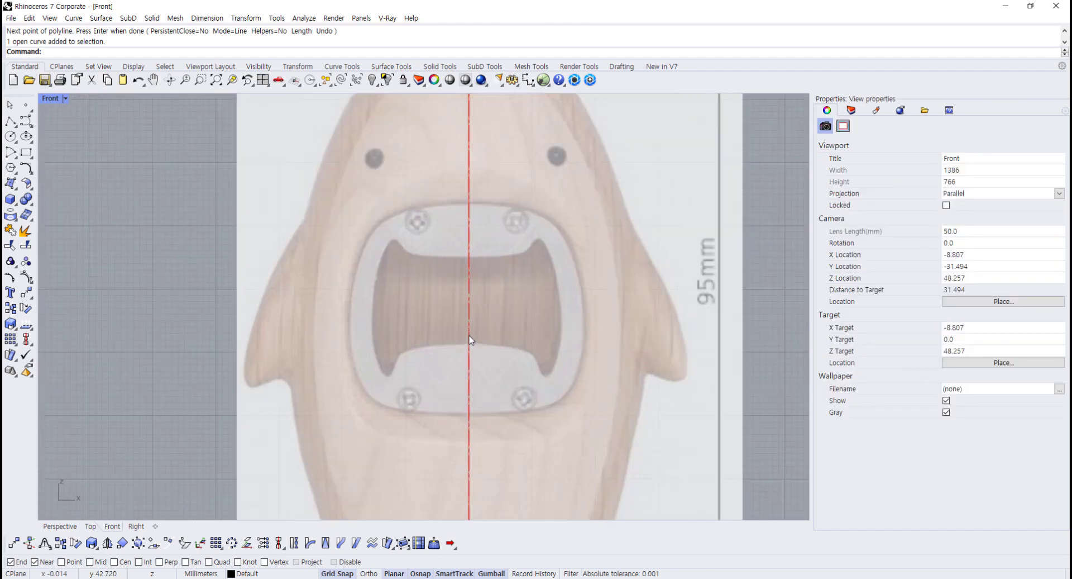
- Lock the red vertical centre line running through the blueprint picture
scroll(471, 338, "down", 6)
scroll(466, 361, "down", 2)
right_click_drag(475, 412, 465, 424)
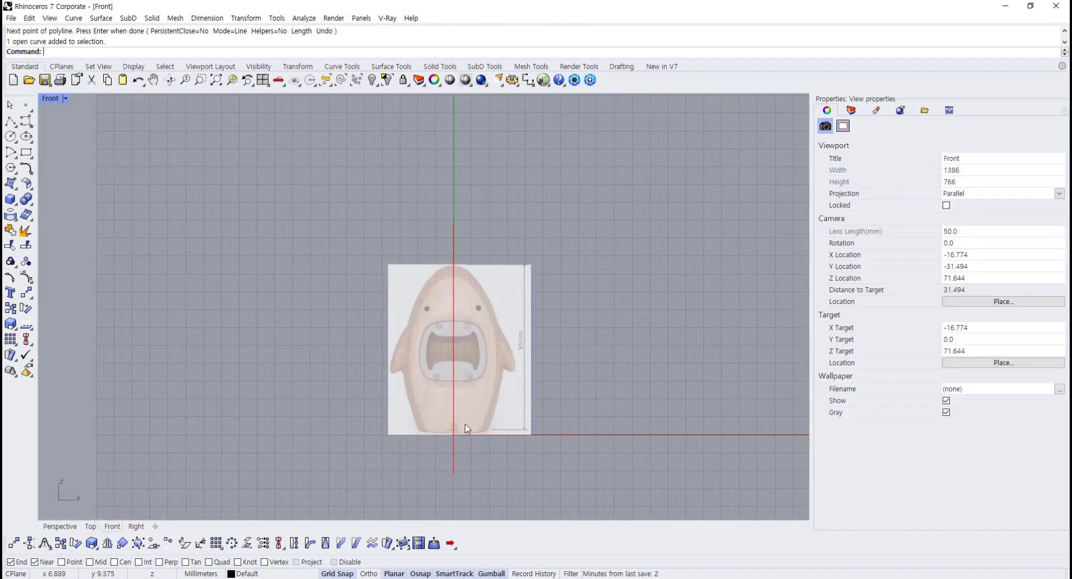
scroll(463, 451, "up", 8)
left_click_drag(462, 471, 407, 442)
scroll(411, 438, "down", 6)
right_click_drag(428, 417, 414, 455)
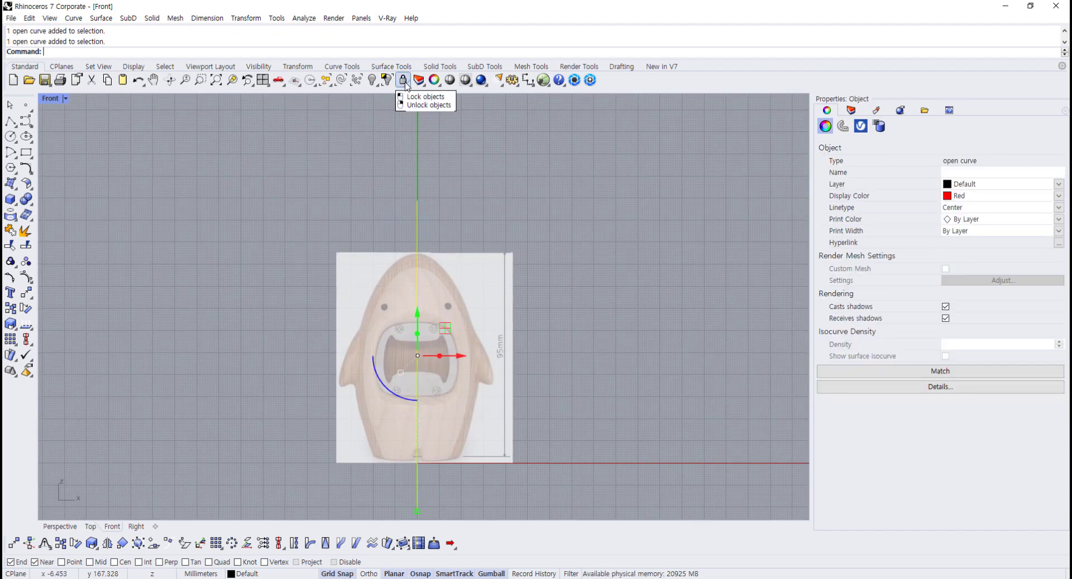
left_click(404, 81)
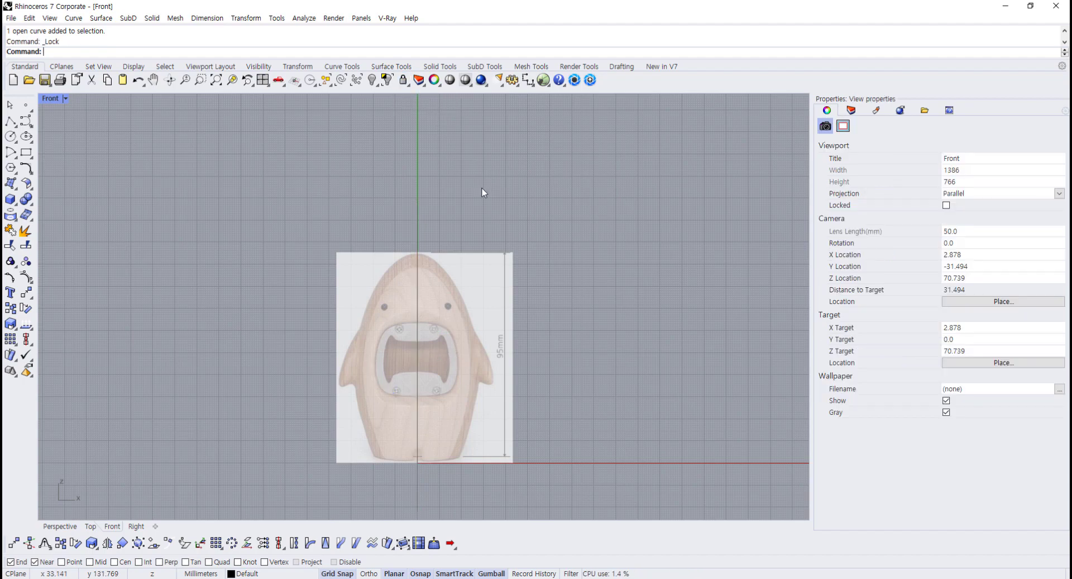
scroll(447, 327, "up", 5)
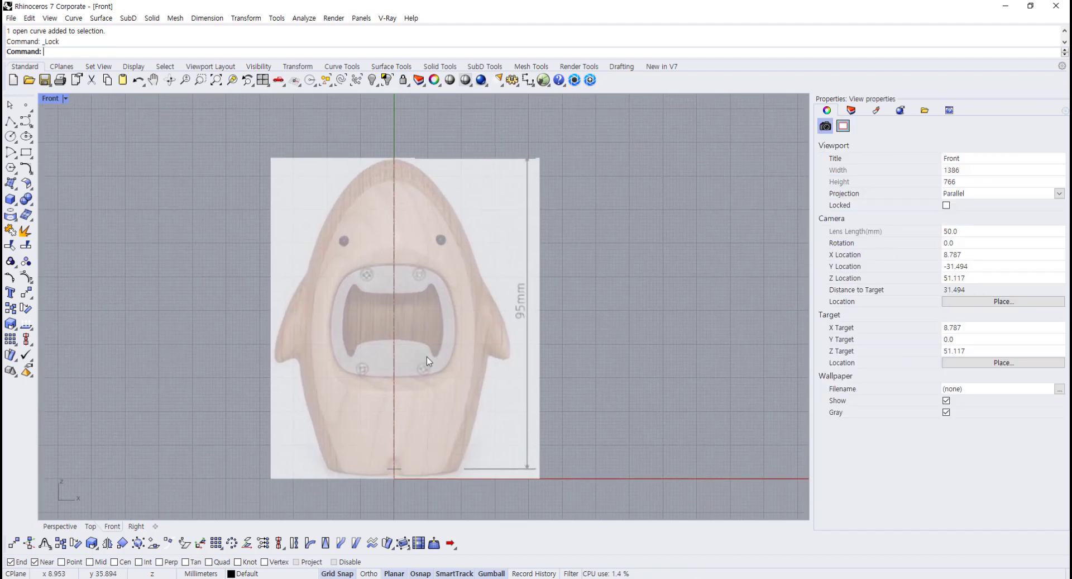
left_click(513, 351)
left_click(628, 332)
left_click(514, 352)
left_click(585, 355)
left_click(496, 351)
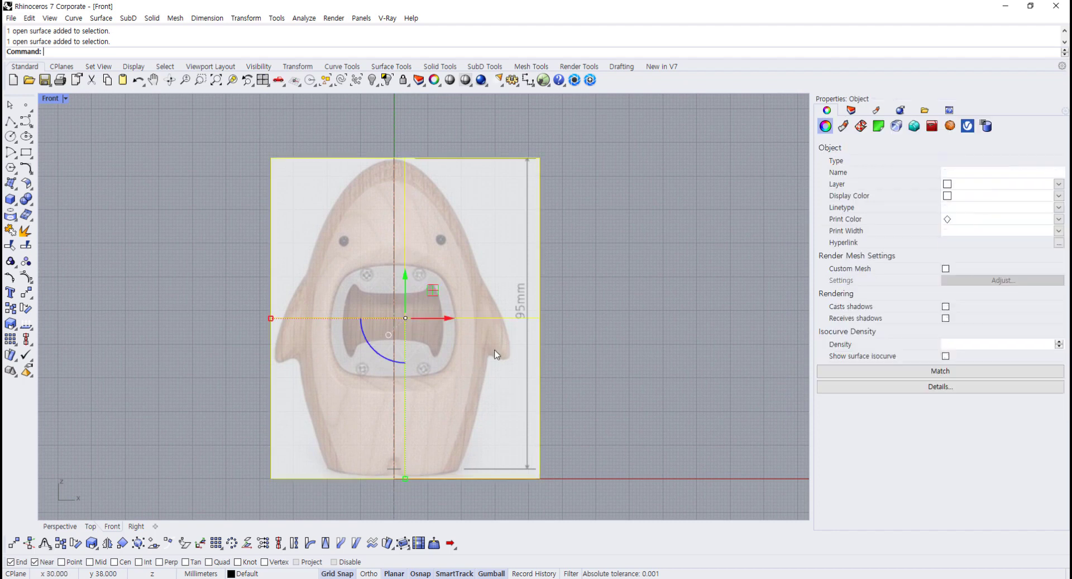
left_click(576, 355)
- Move the shark blueprint picture onto Layer 01
left_click(481, 362)
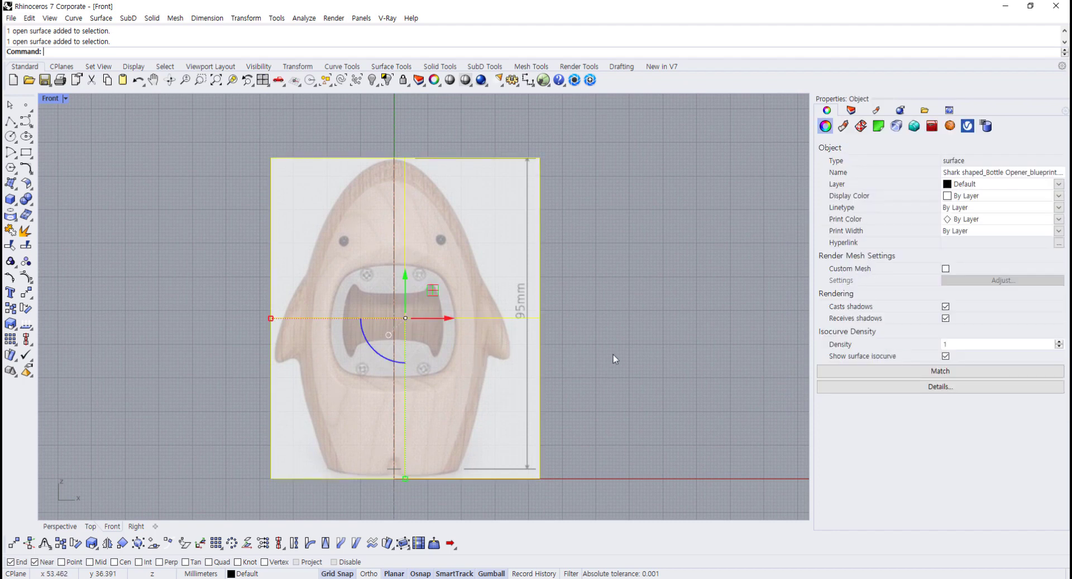
left_click(851, 110)
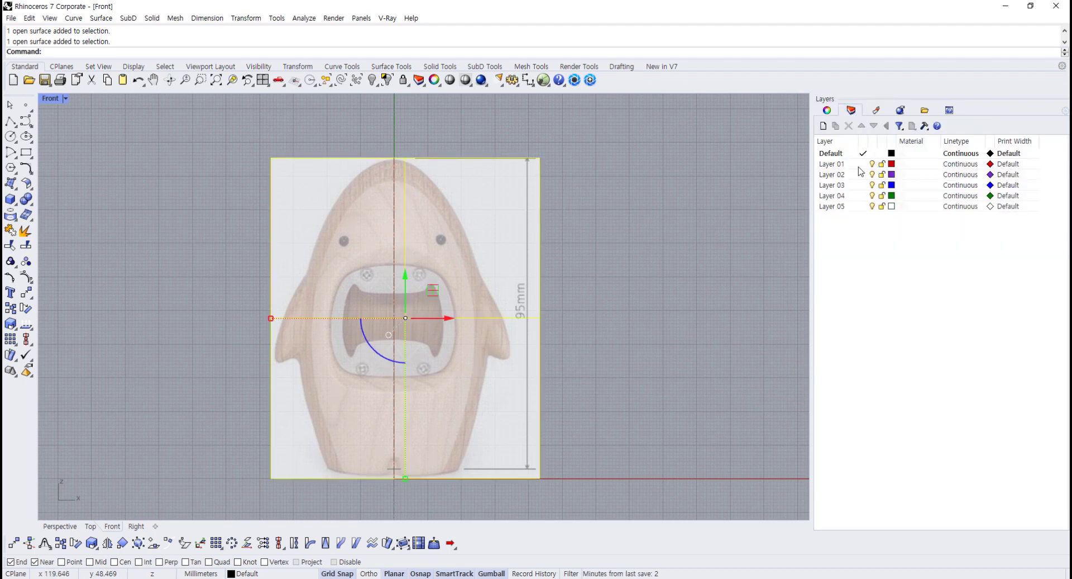
left_click(645, 251)
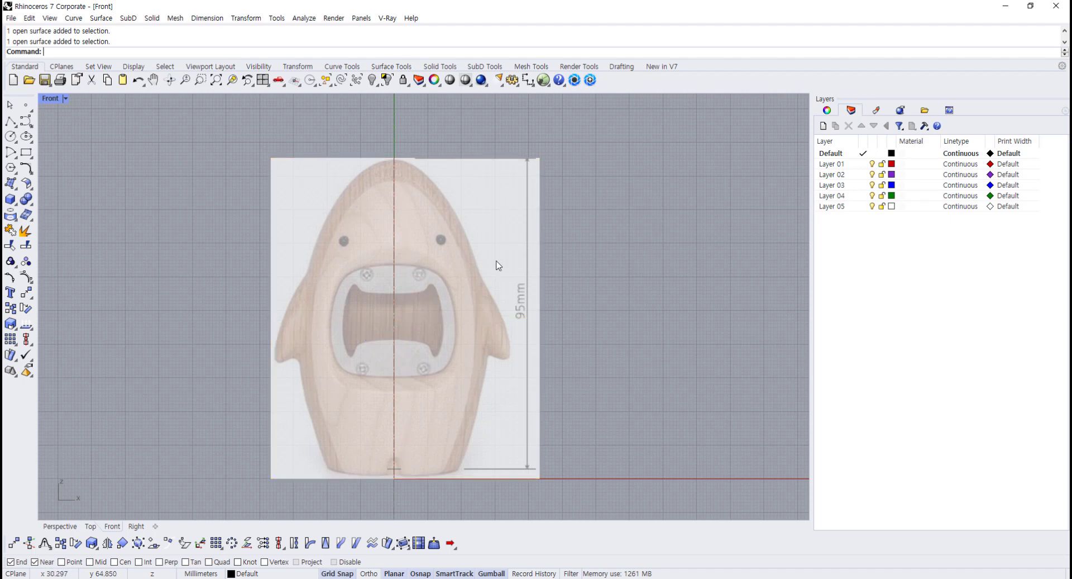
left_click(497, 285)
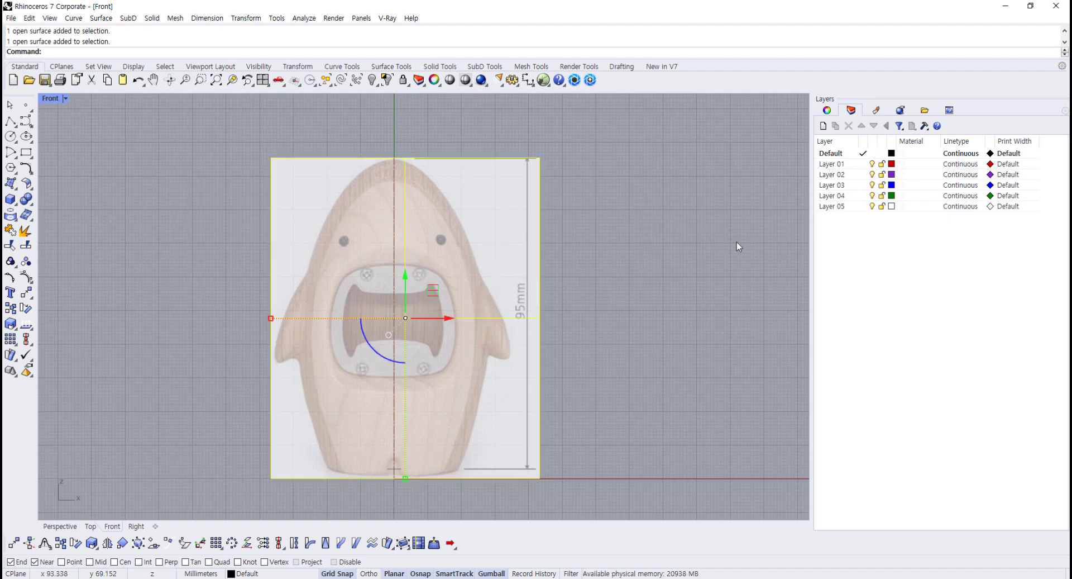
left_click(831, 166)
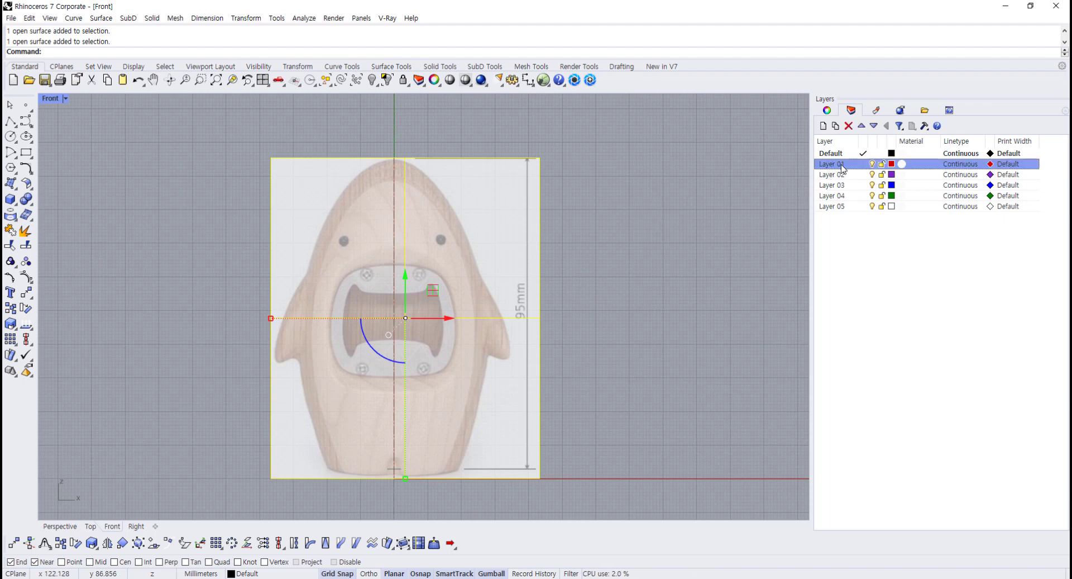
right_click(842, 168)
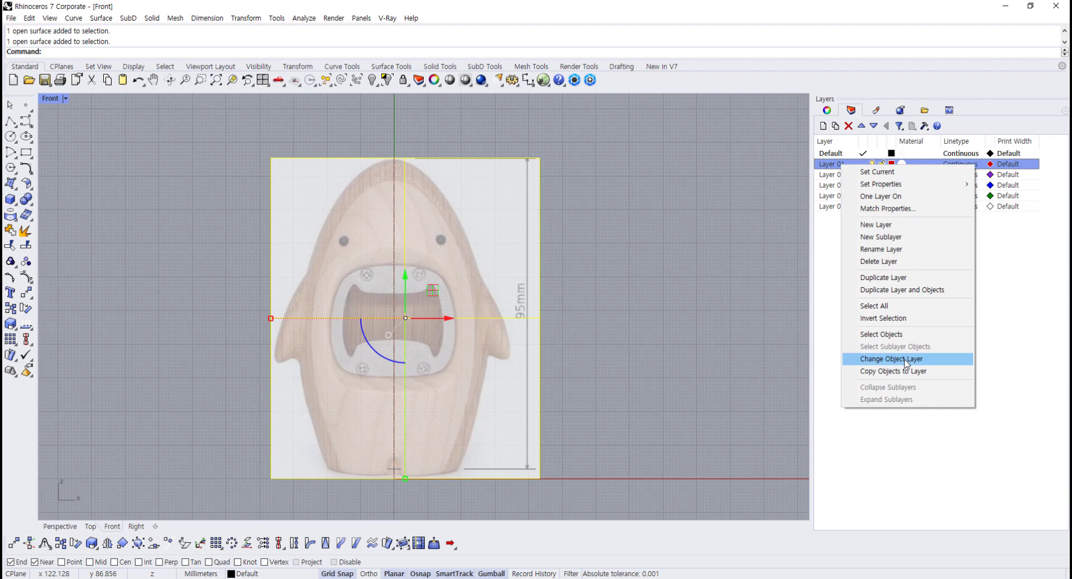
left_click(907, 362)
- Rename Layer 01 as 도면 and lock it, checking that the blueprint picture cannot be selected
left_click(840, 165)
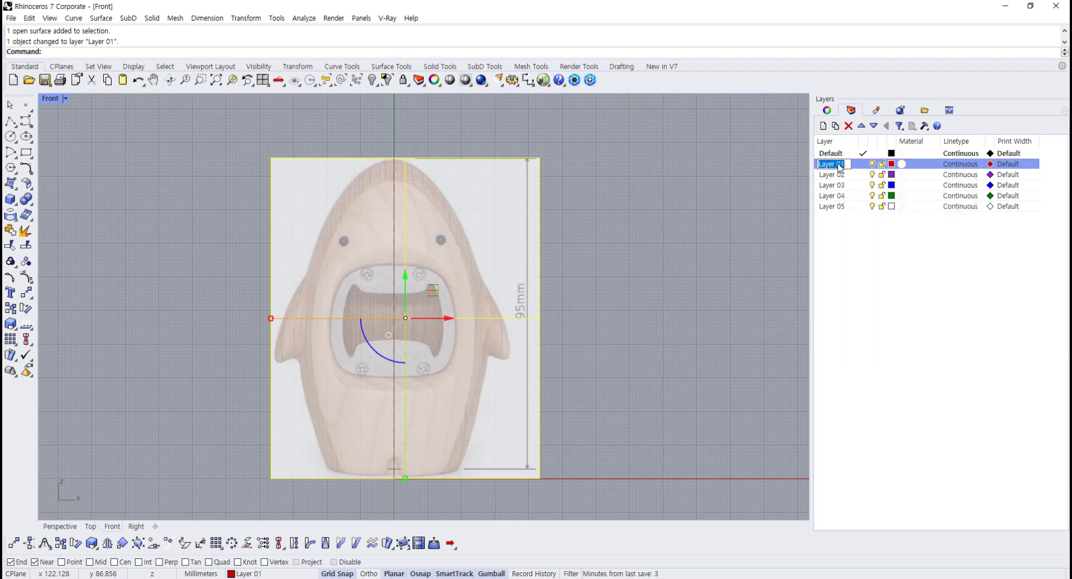
type("ehaus")
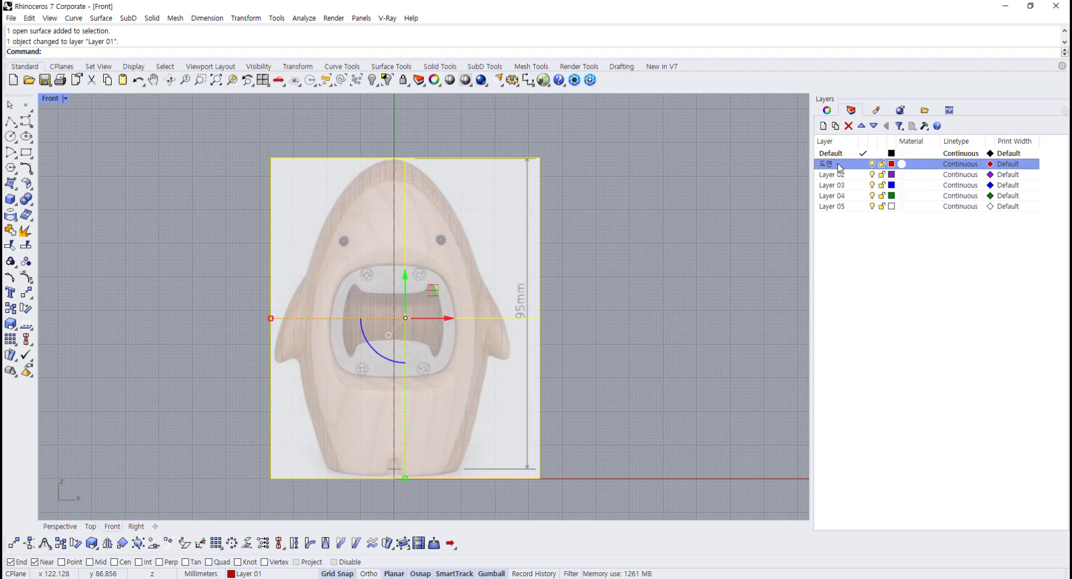
left_click(882, 164)
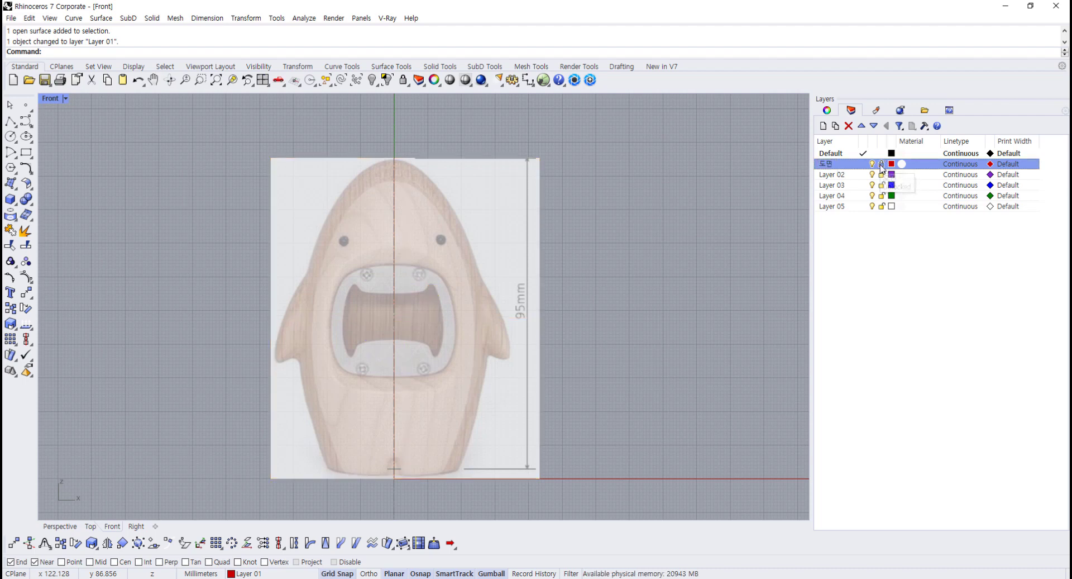
left_click_drag(605, 160, 403, 330)
left_click_drag(605, 151, 376, 386)
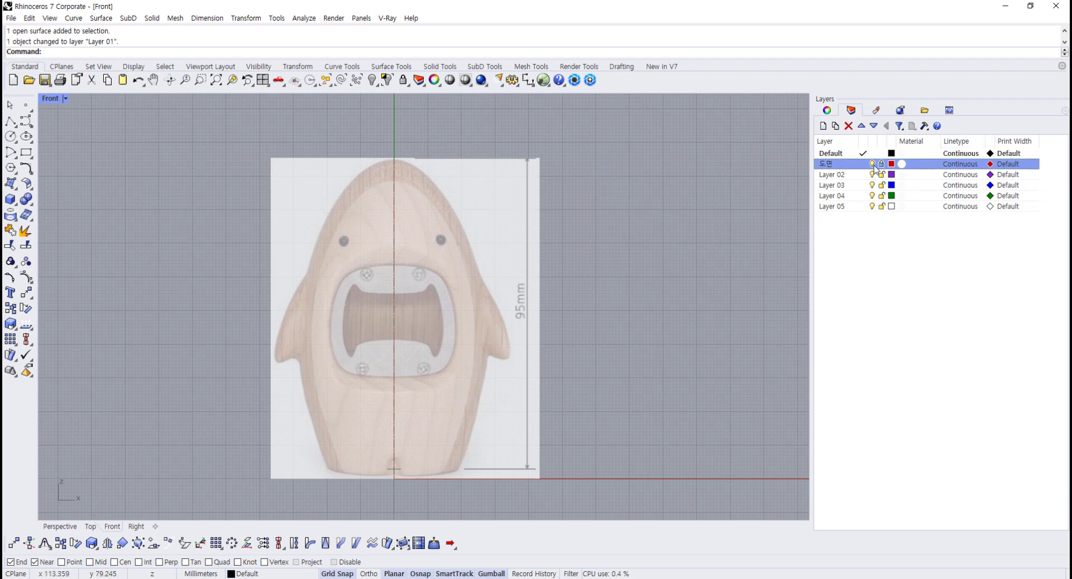
- Toggle the visibility of the 도면 layer off and on to check it, leaving the blueprint shown
left_click(872, 163)
left_click(873, 164)
left_click(873, 163)
left_click(873, 164)
left_click(873, 163)
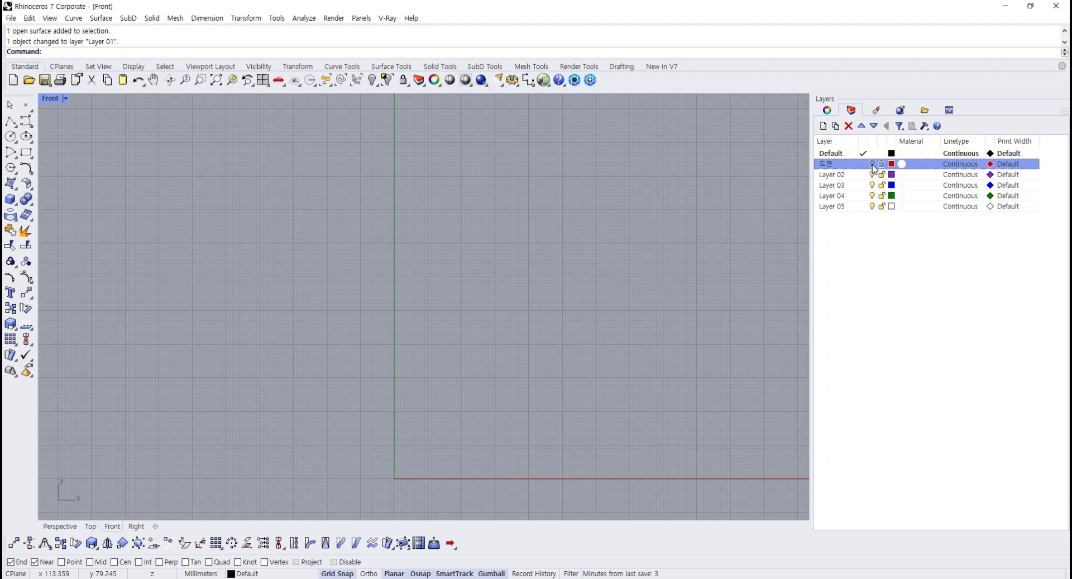
left_click(873, 163)
left_click(873, 163)
left_click(873, 164)
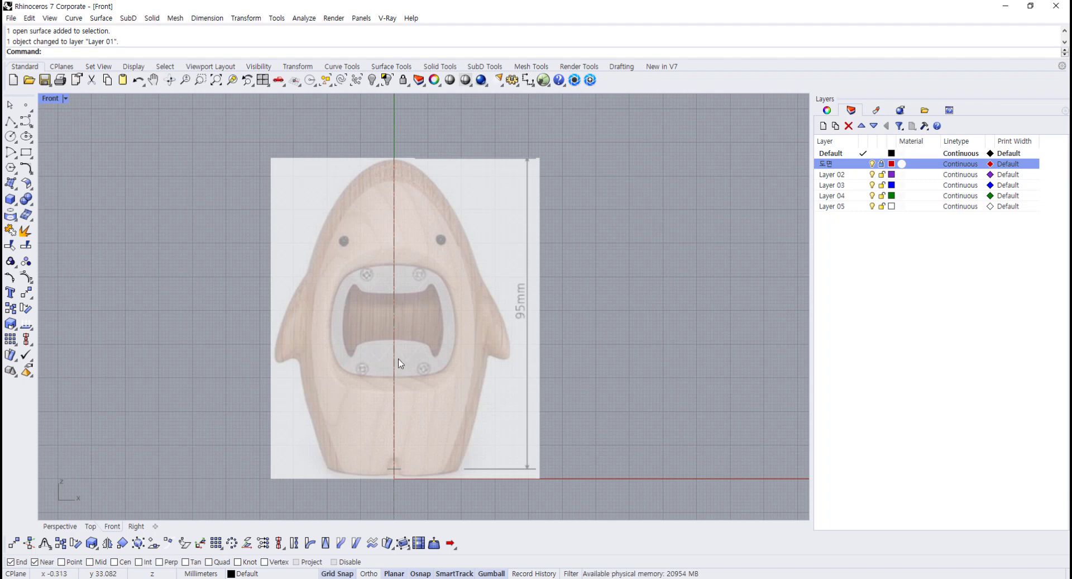
- Show the four-viewport layout and reframe the Right view around its vertical axis
scroll(445, 344, "up", 1)
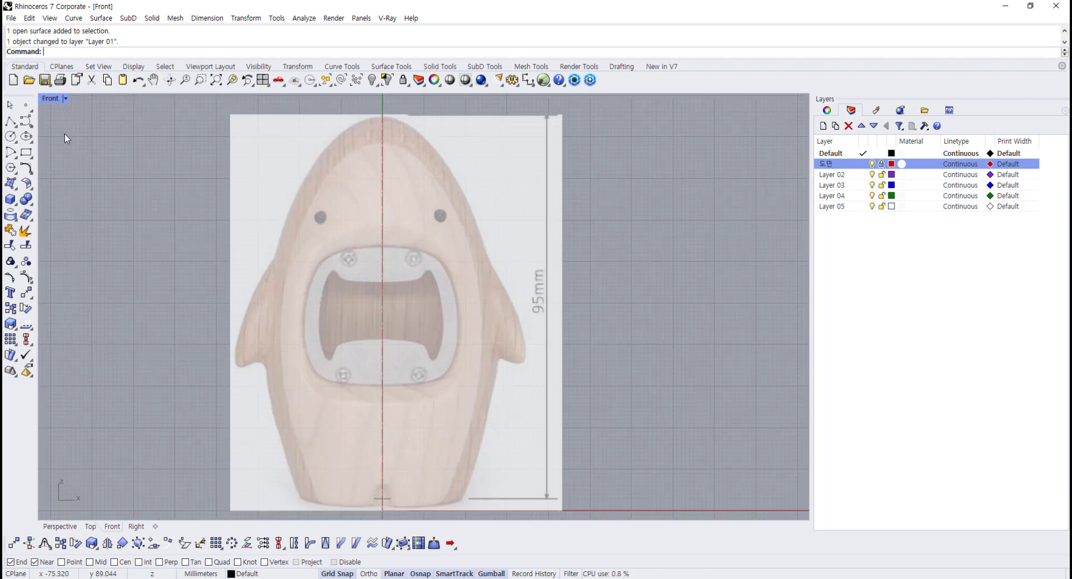
double_click(51, 98)
scroll(363, 431, "down", 2)
scroll(286, 426, "up", 1)
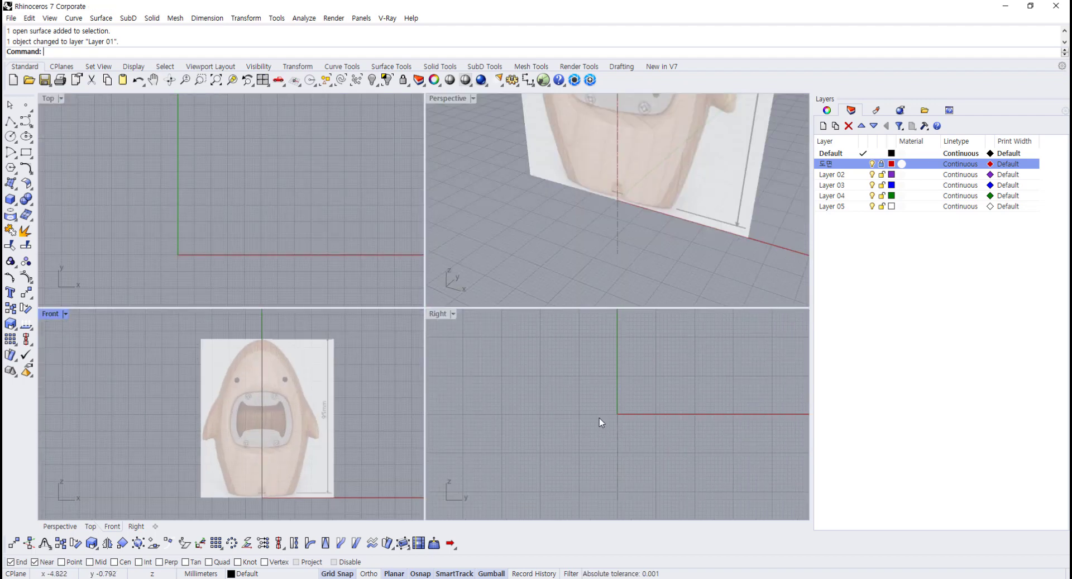
mouse_move(599, 419)
right_mouse_down()
mouse_move(586, 475)
mouse_move(601, 430)
right_mouse_up()
scroll(598, 440, "up", 2)
scroll(601, 431, "up", 4)
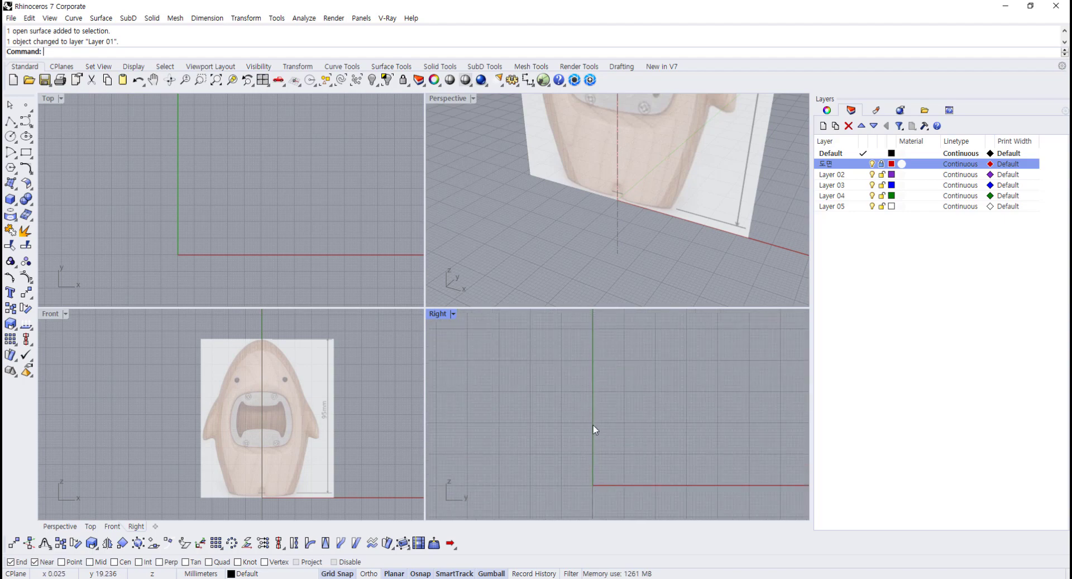
- Maximize the Front viewport, hide its construction grid and frame the upper part of the blueprint
left_click(52, 313)
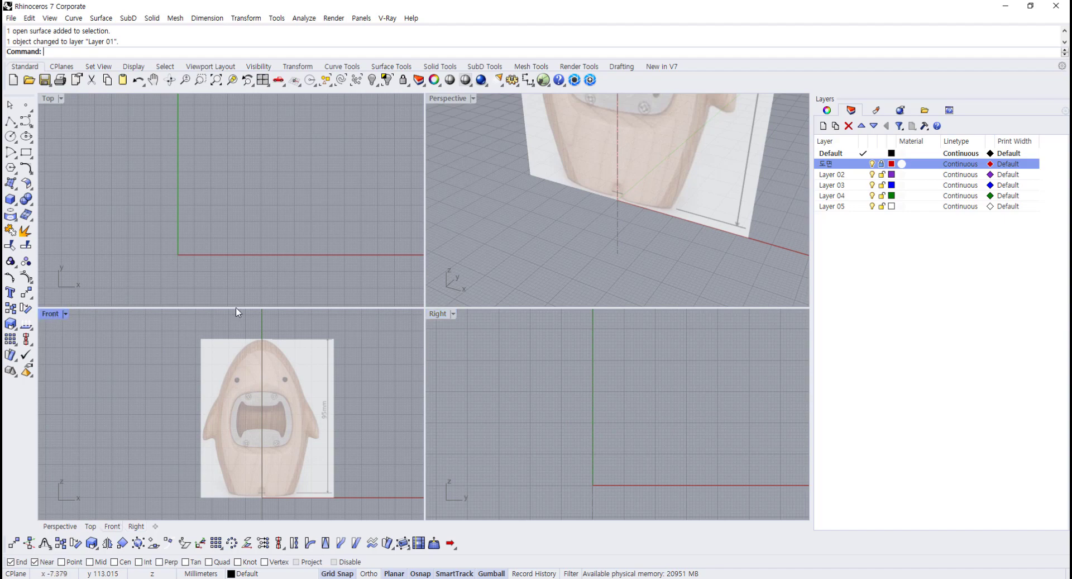
double_click(52, 313)
right_click_drag(394, 273, 300, 288)
scroll(296, 269, "up", 4)
scroll(300, 289, "down", 4)
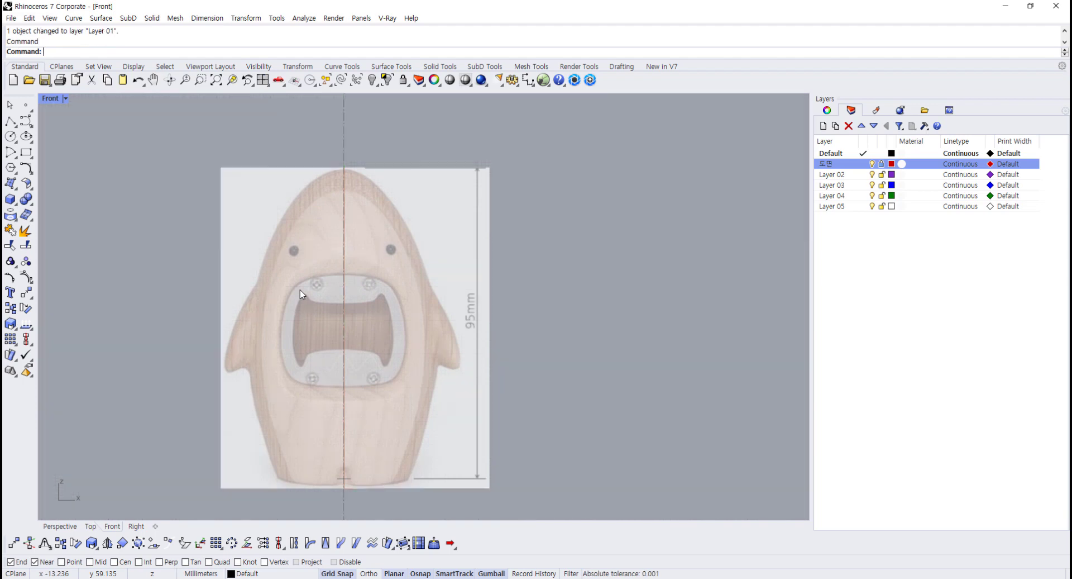
scroll(360, 280, "up", 2)
right_click_drag(360, 279, 354, 338)
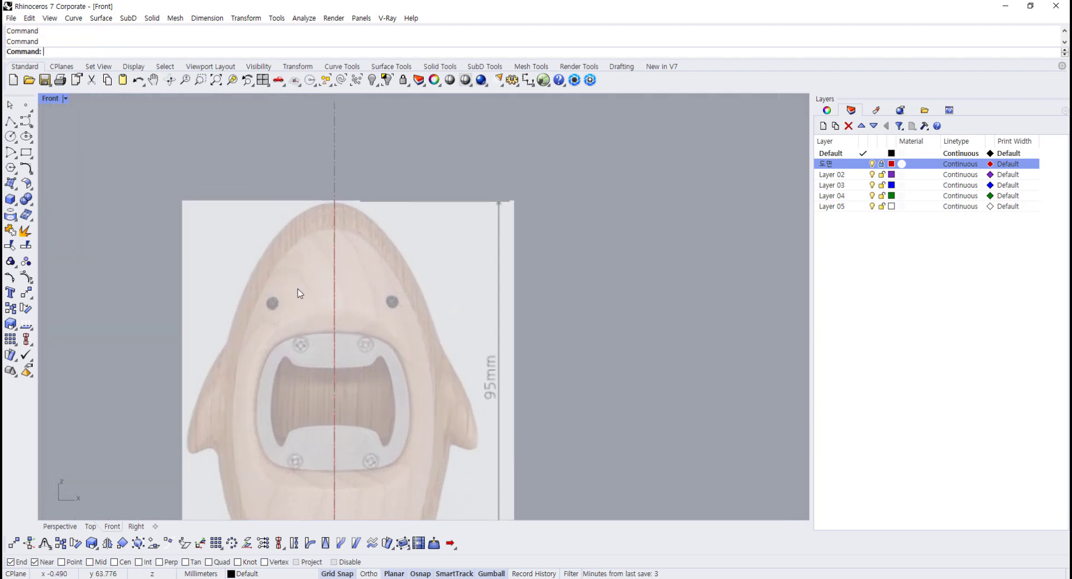
left_click(27, 122)
scroll(311, 223, "up", 4)
scroll(352, 201, "up", 5)
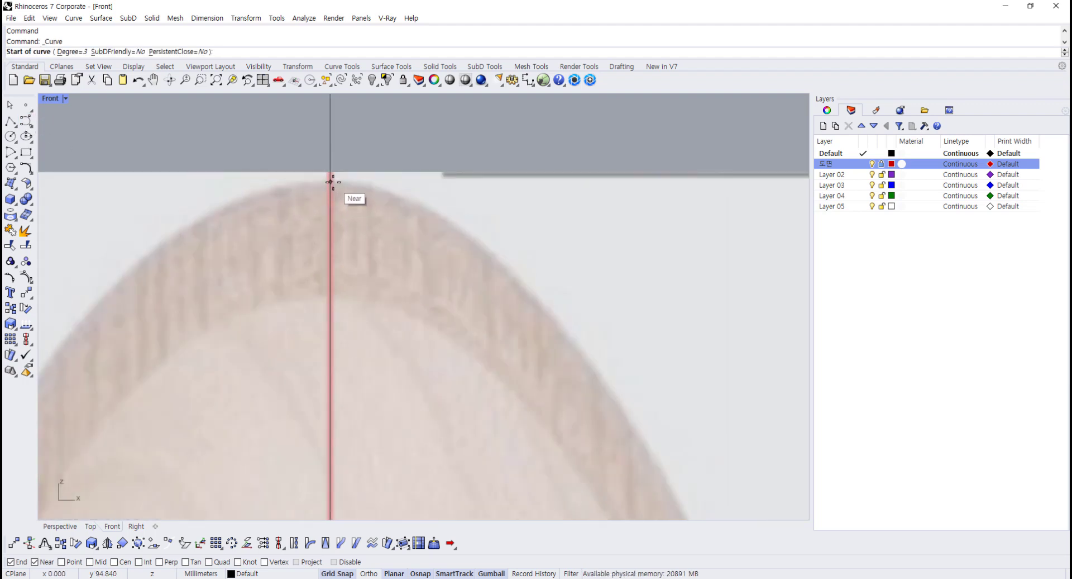
left_click(330, 181)
scroll(400, 204, "down", 1)
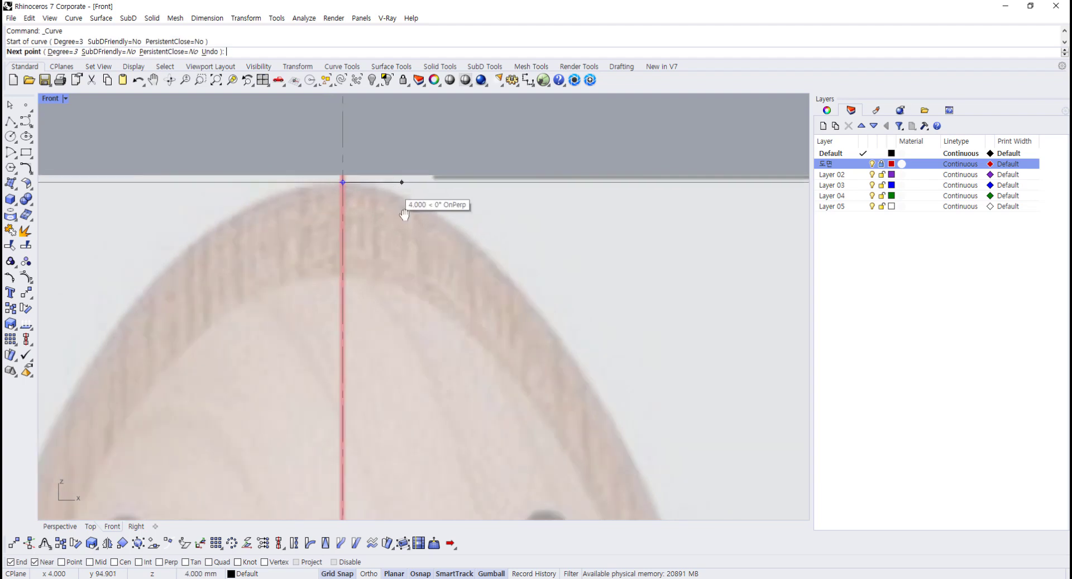
right_click_drag(404, 213, 405, 223)
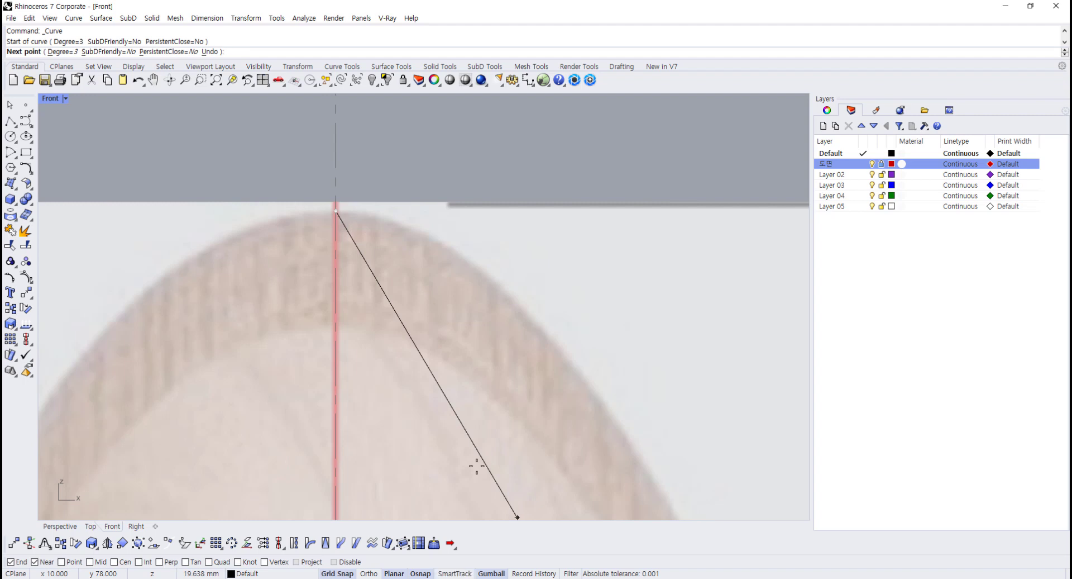
key("Escape")
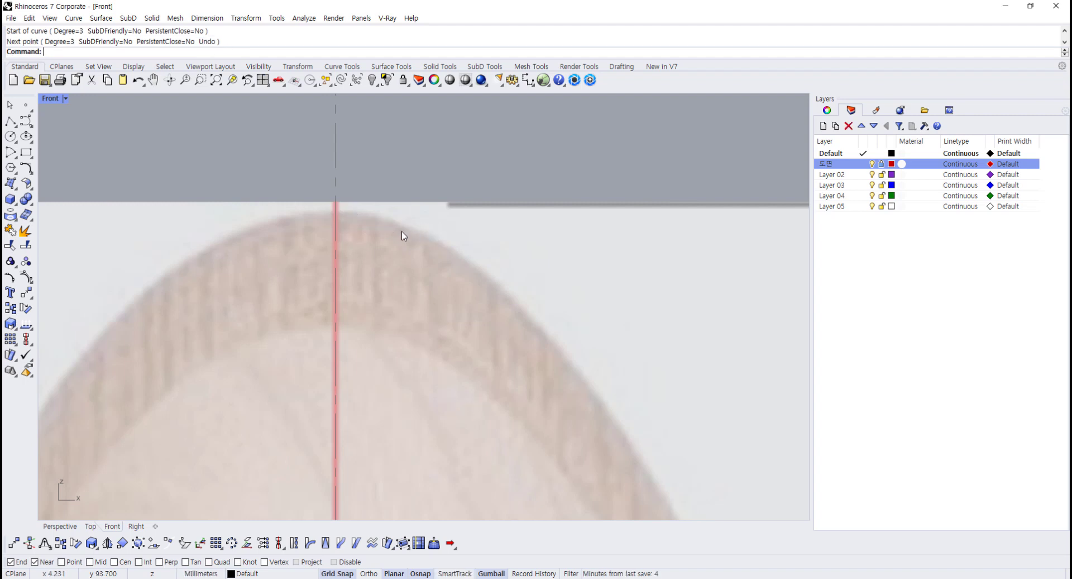
- Start a degree-3 control-point curve at the snout tip on the centre line, placing the second point 3 mm horizontally to the right
left_click(25, 121)
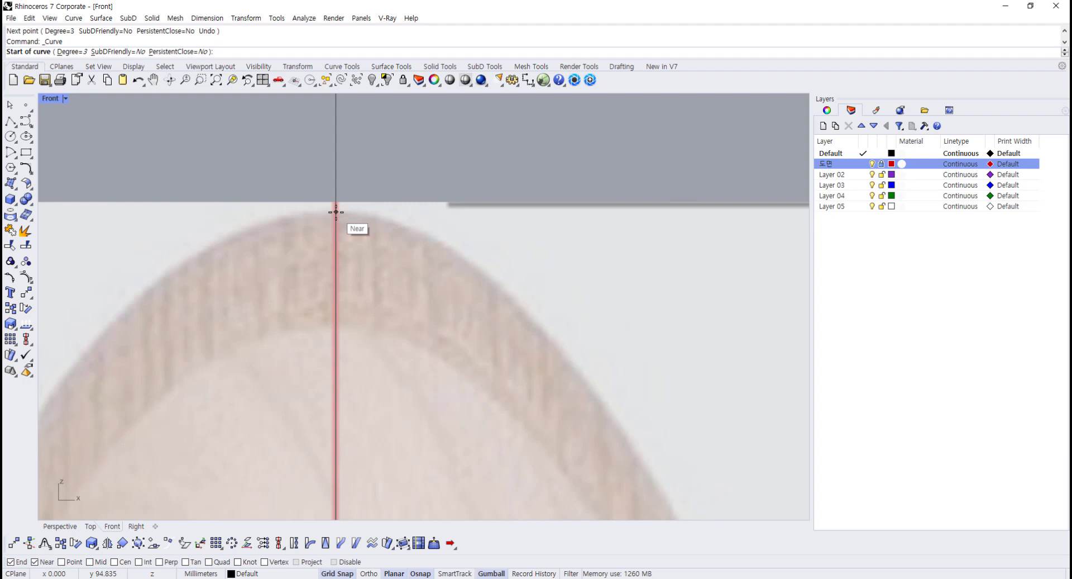
left_click(336, 211)
key("F8")
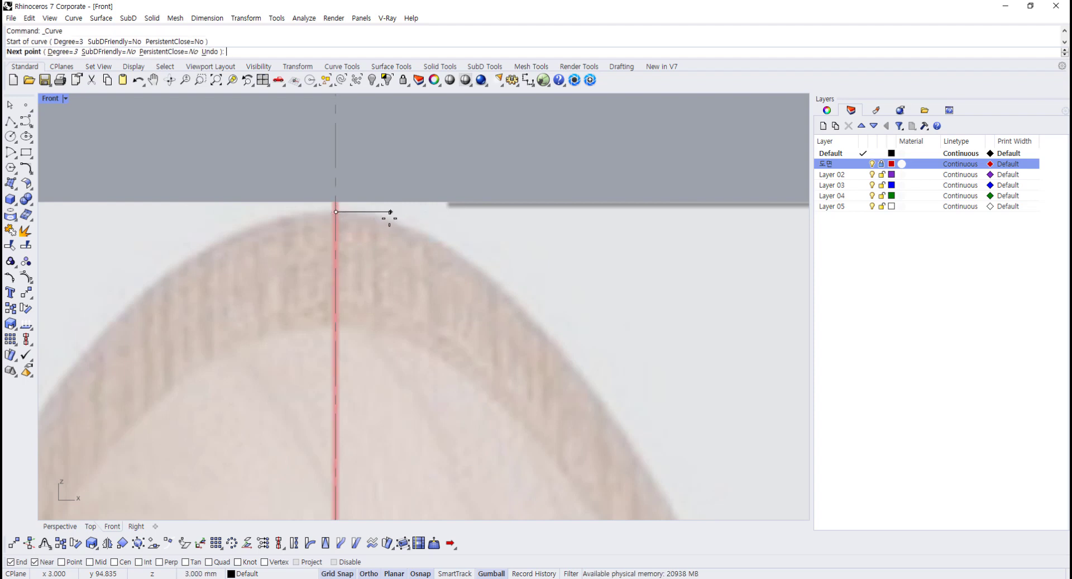
left_click(390, 211, "shift")
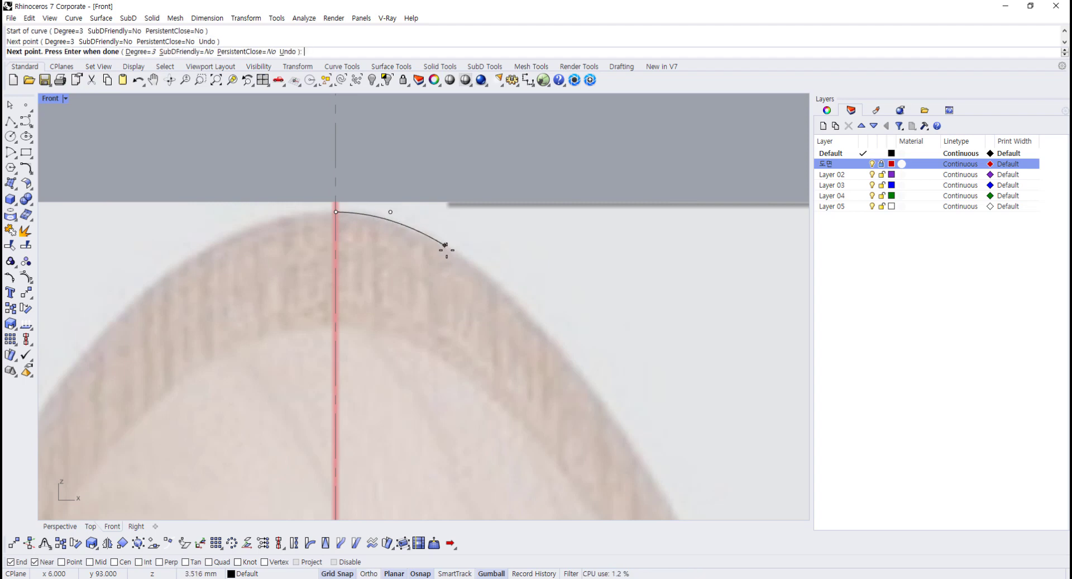
scroll(452, 257, "down", 3)
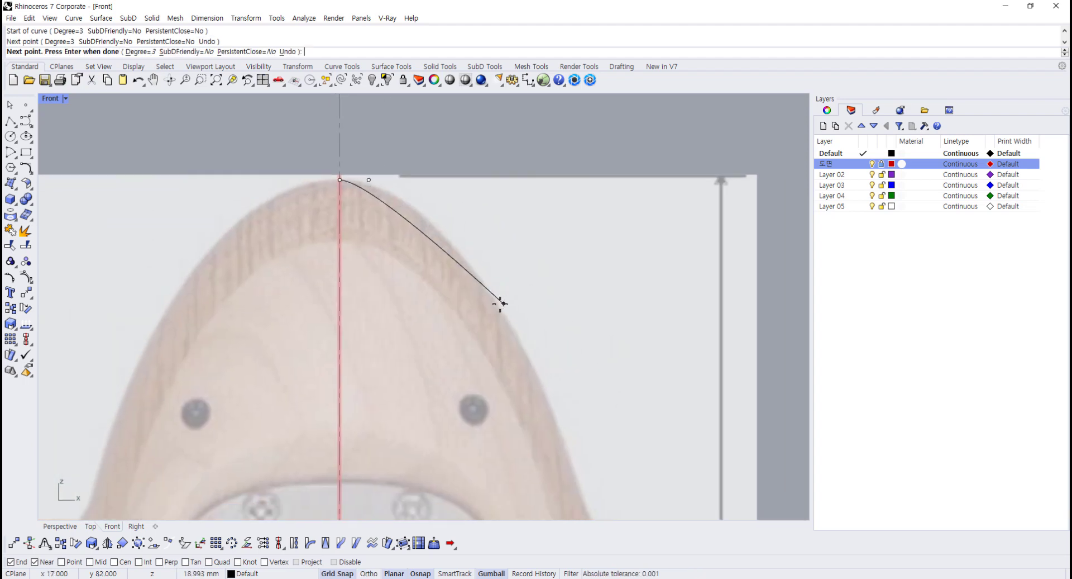
- Turn off grid snap and trace the shark's right outline with control points from the snout to the body's bottom corner, finishing the curve
left_click(340, 576)
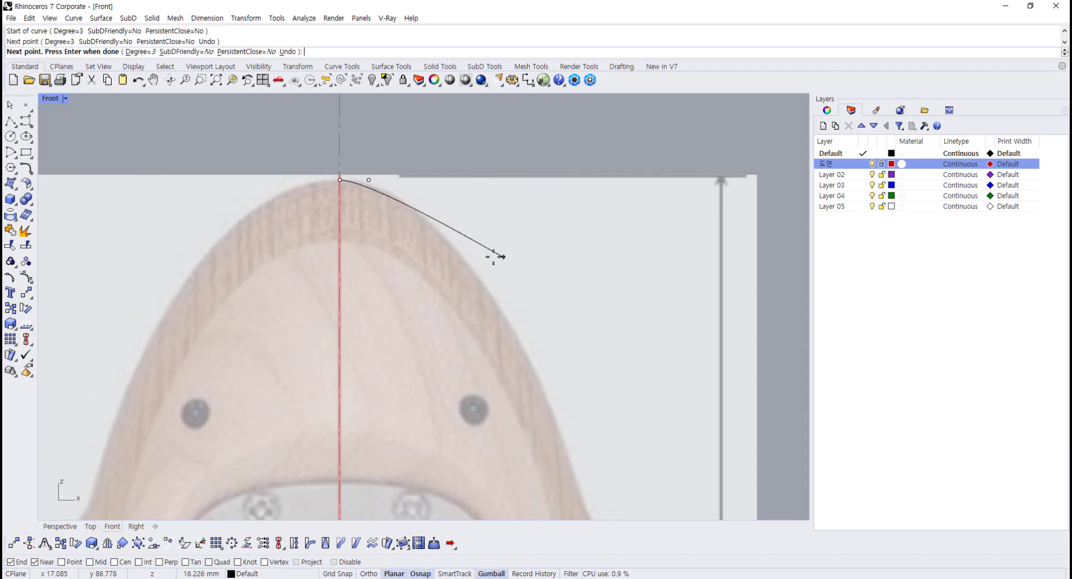
left_click(458, 250)
scroll(542, 402, "down", 3)
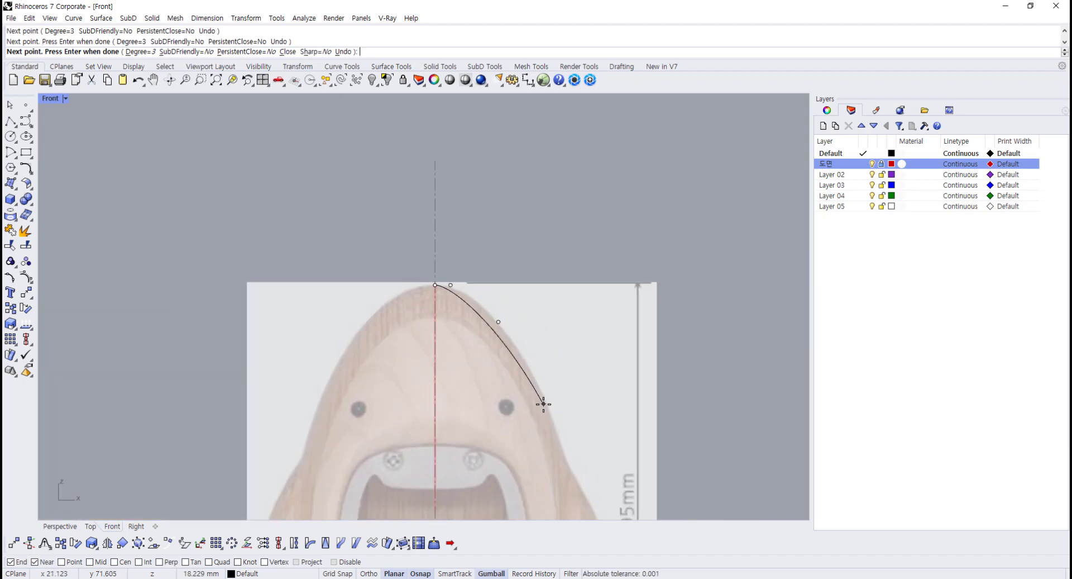
right_click_drag(541, 402, 455, 233)
left_click(457, 238)
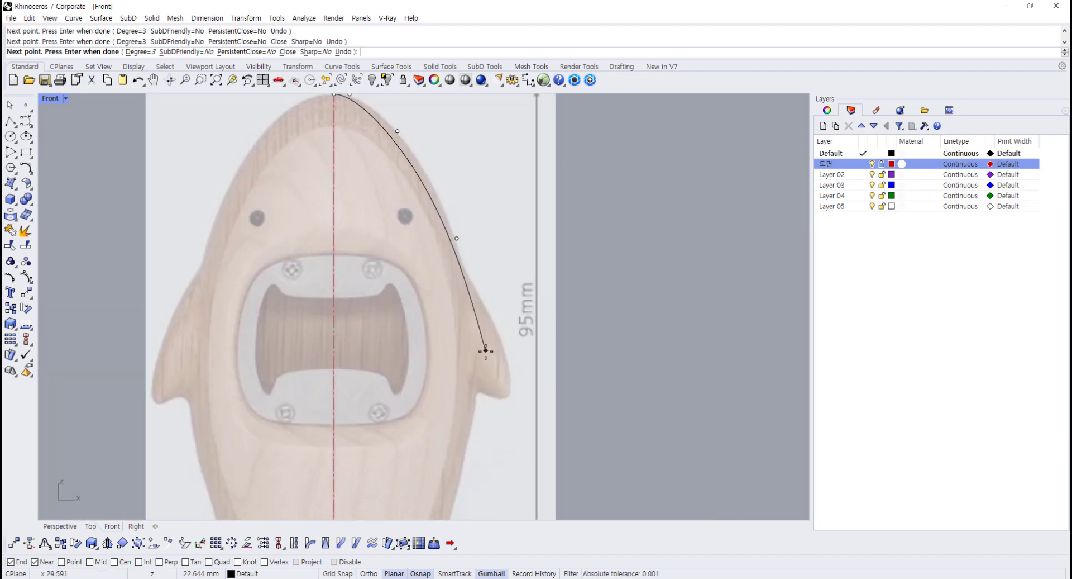
left_click(485, 353)
right_click_drag(484, 446, 481, 312)
left_click(464, 312)
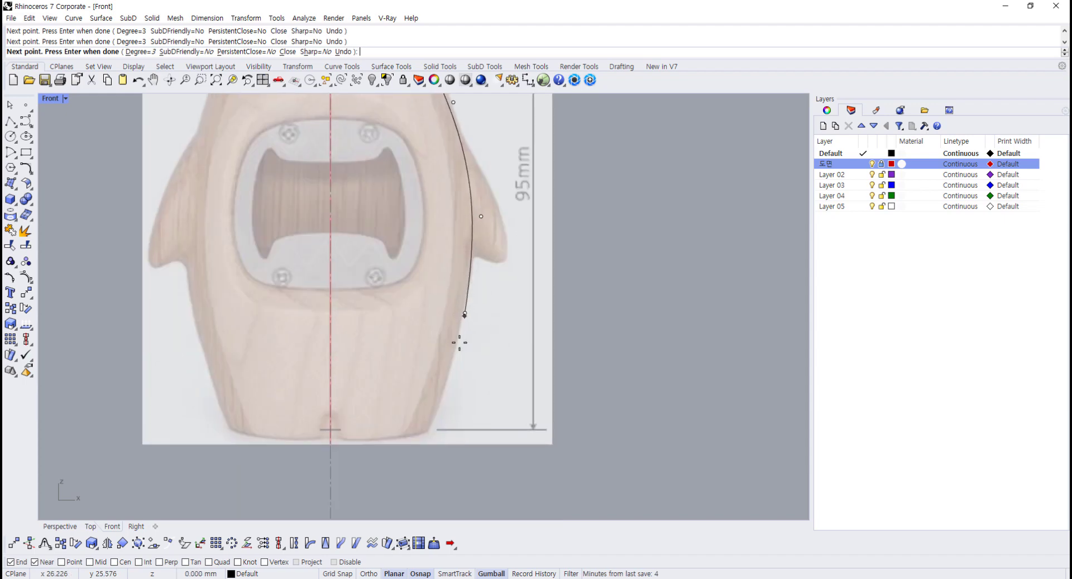
scroll(430, 427, "up", 3)
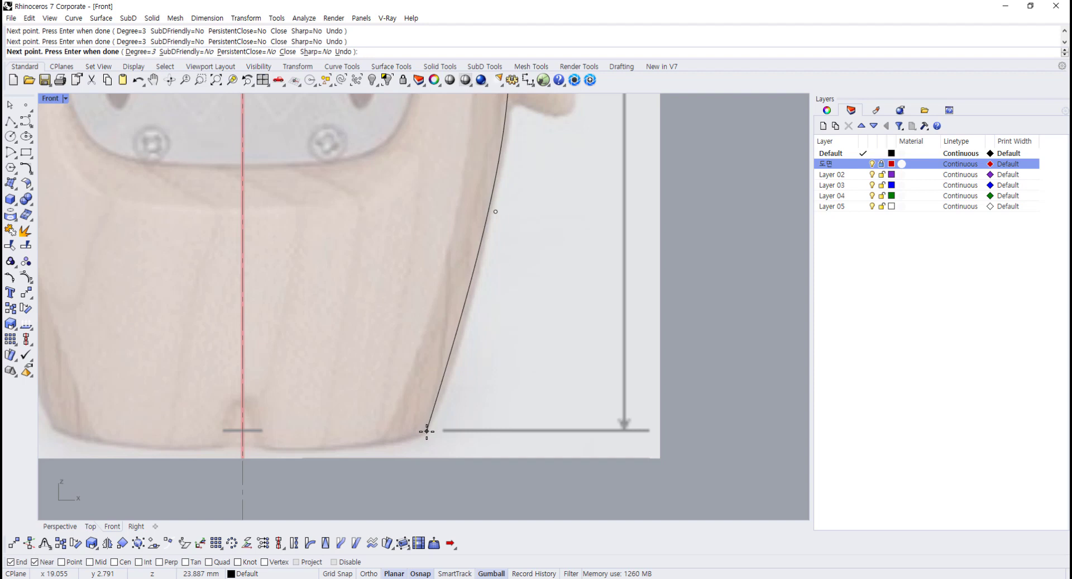
key("Return")
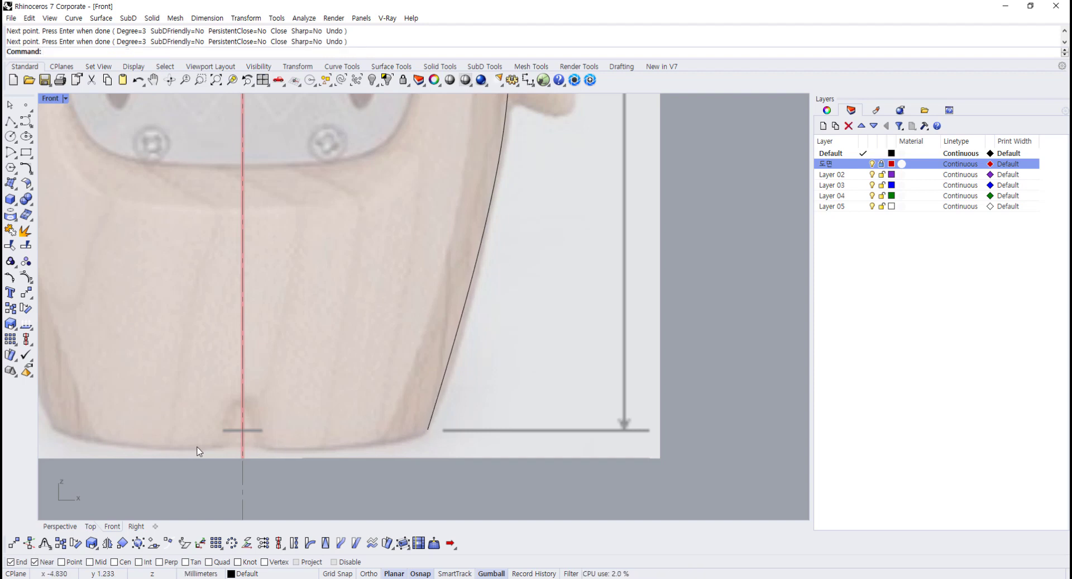
- Turn on the outline curve's control points and move the lower one downward to match the blueprint edge
right_click_drag(235, 439, 256, 446)
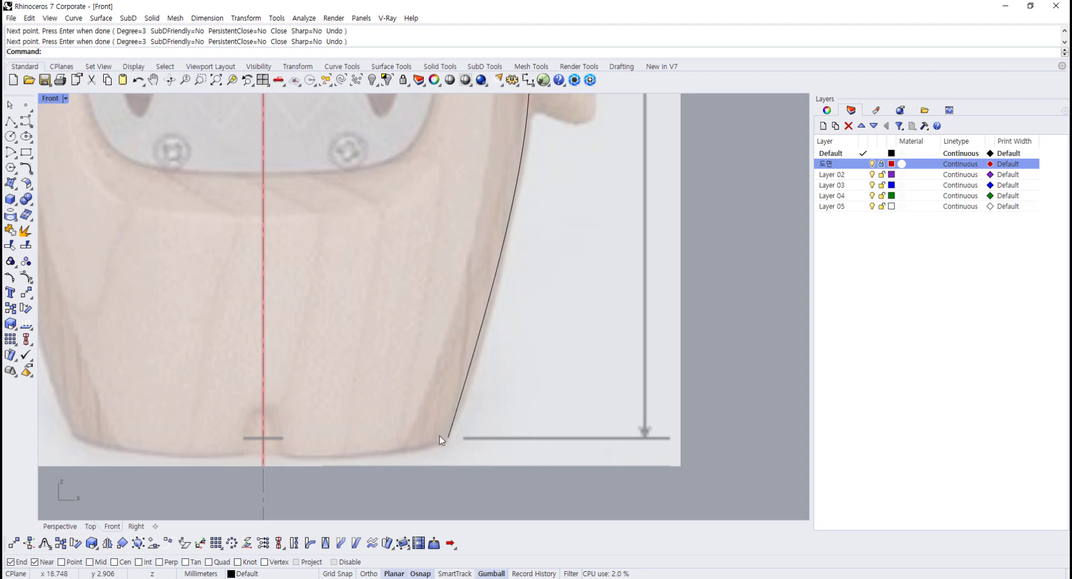
scroll(324, 432, "down", 4)
right_click_drag(324, 432, 324, 507)
left_click_drag(450, 448, 392, 401)
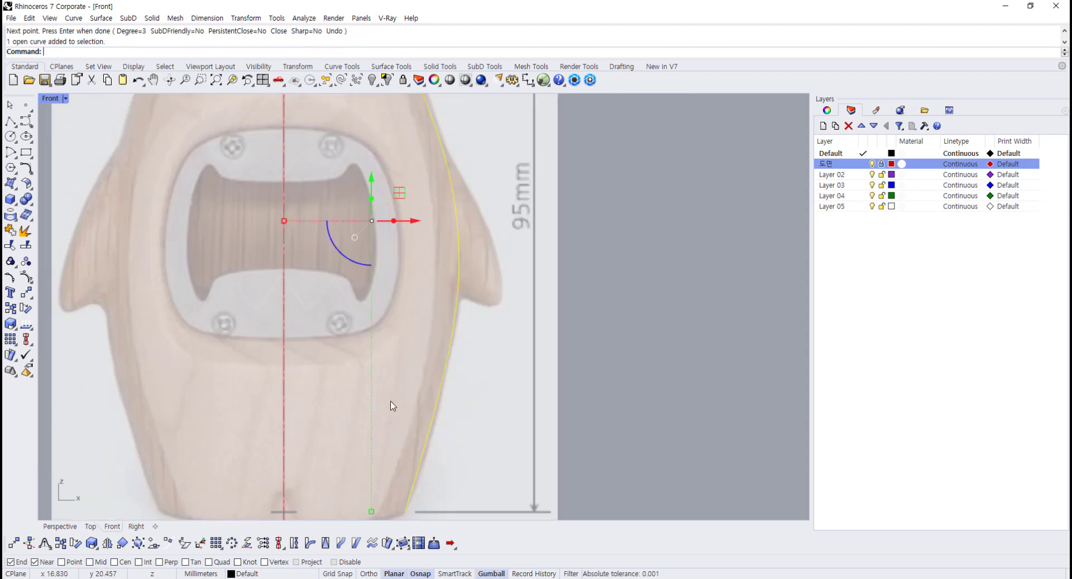
key("F10")
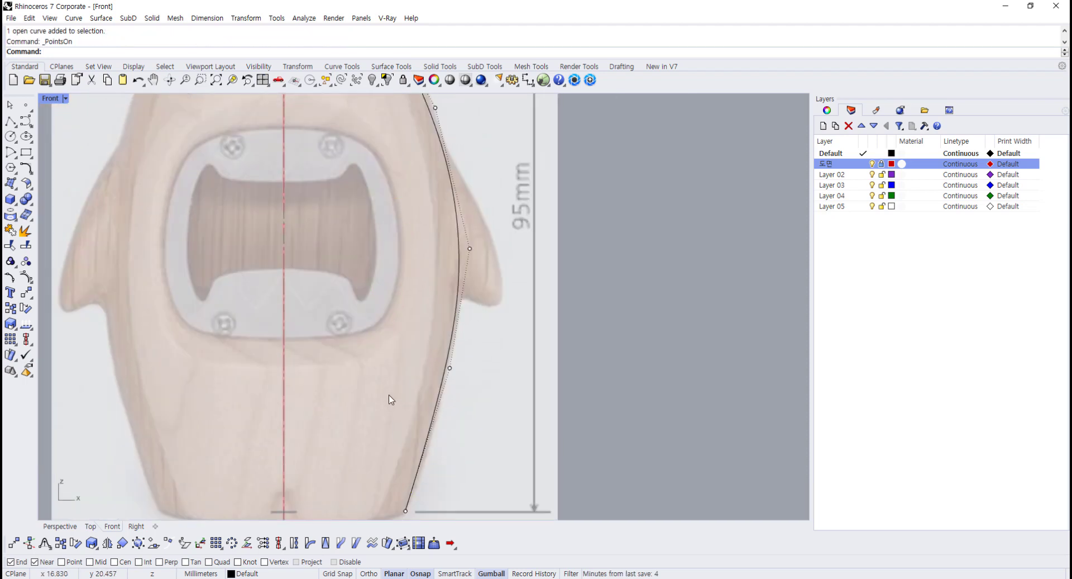
left_click_drag(481, 397, 483, 368)
left_click(503, 360)
left_click_drag(500, 283, 433, 233)
left_click(607, 296)
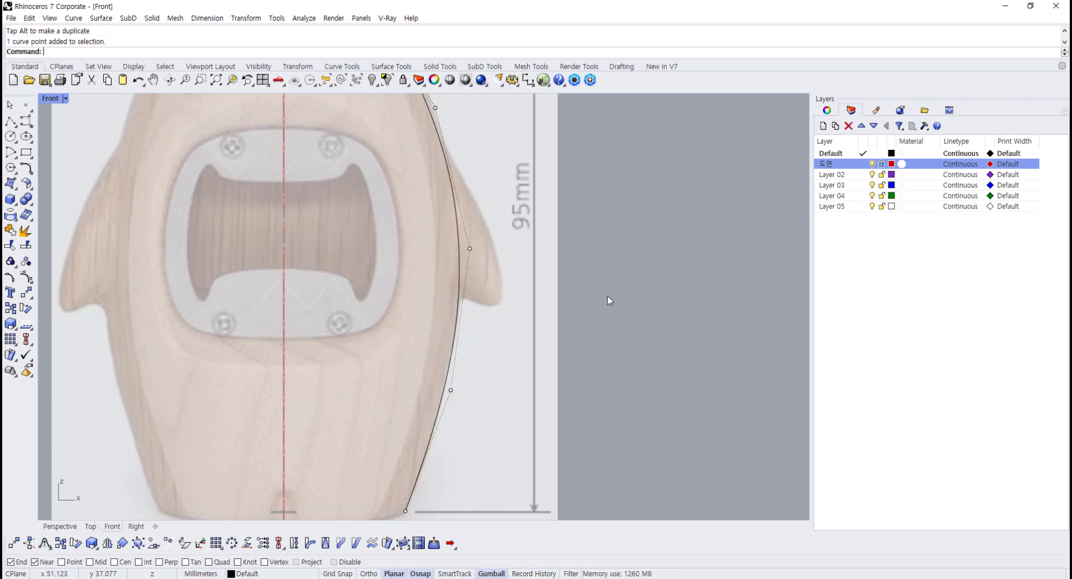
- Turn off the mouse option that shows control points when selecting a curve, light or annotation, and accept the Rhino options
right_click_drag(608, 296, 671, 385)
left_click(515, 281)
left_click(642, 272)
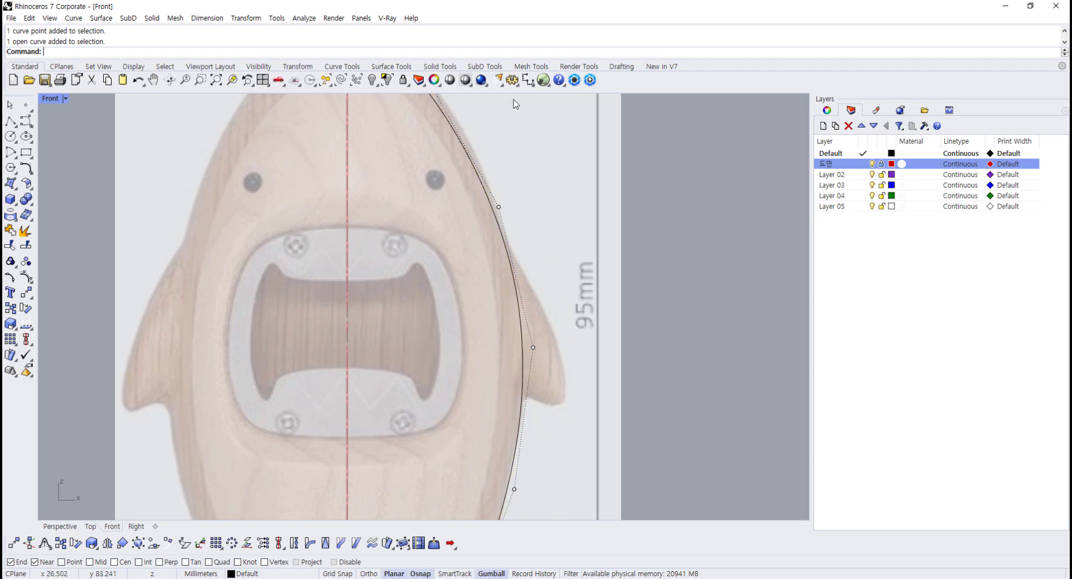
left_click(512, 80)
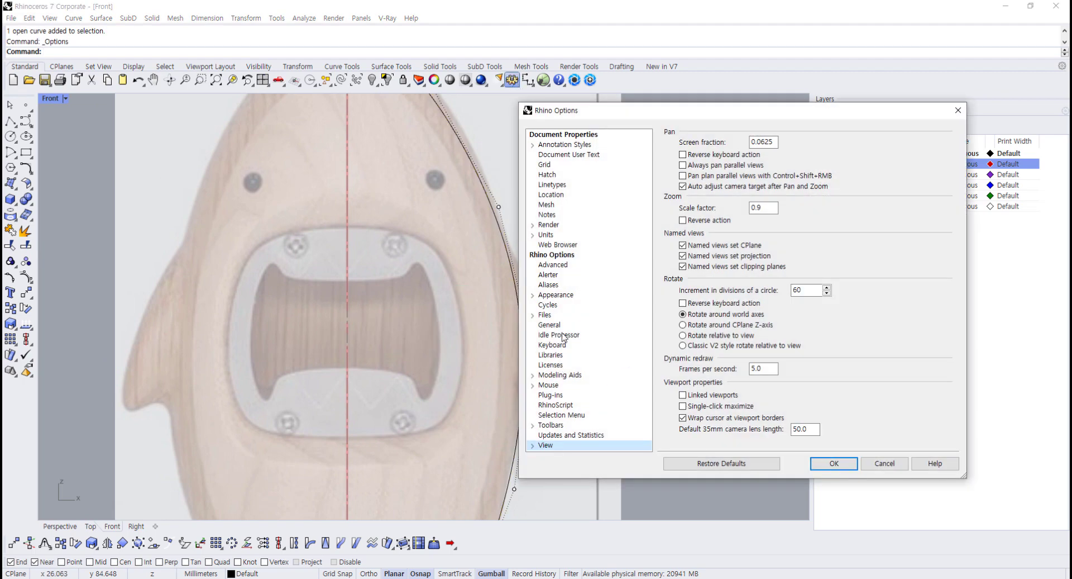
left_click(553, 385)
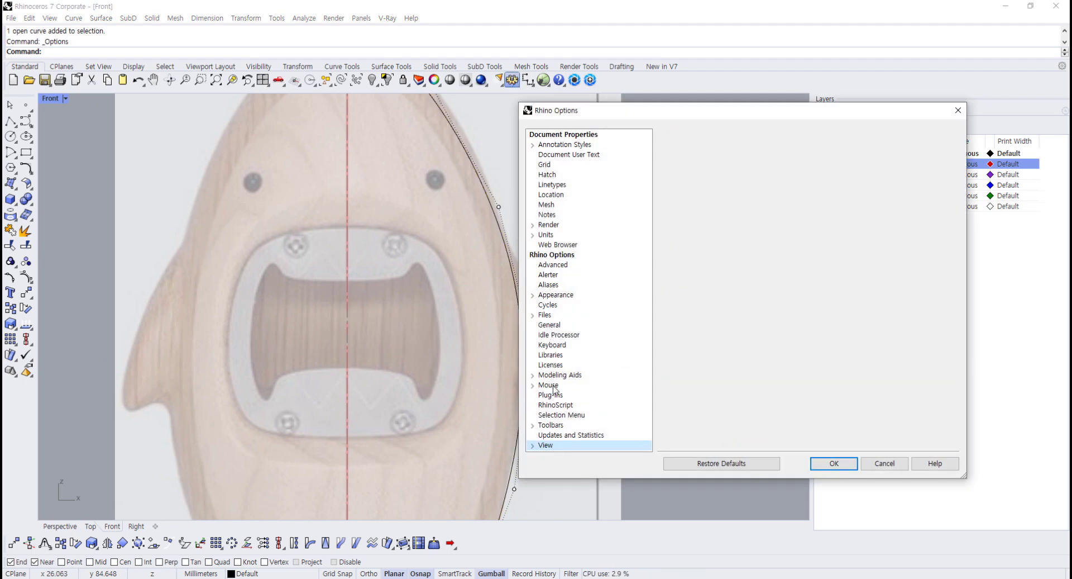
left_click(686, 424)
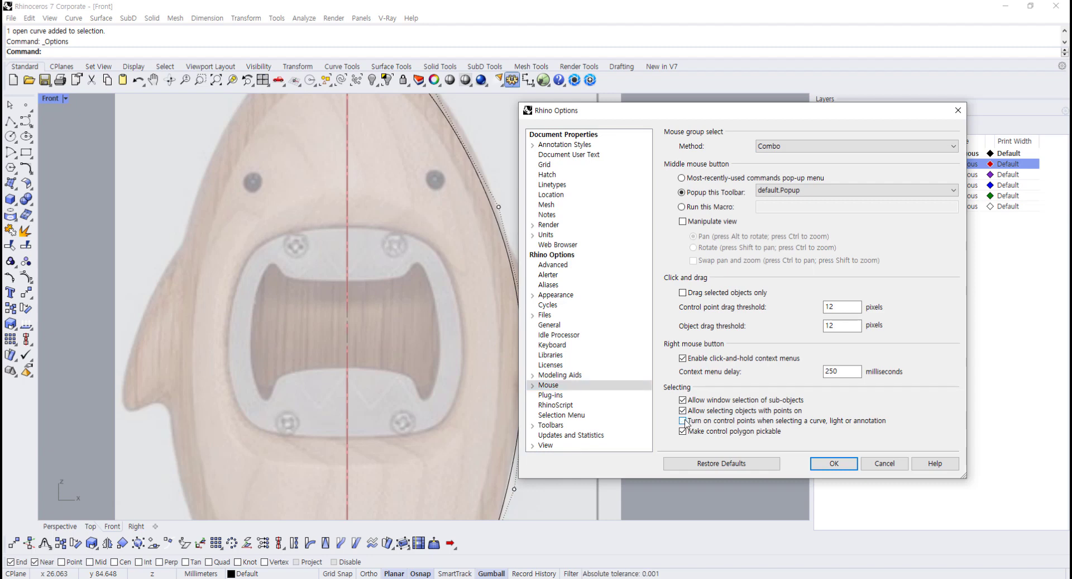
left_click(838, 465)
- Move the outline's control point beside the right eye slightly outward to follow the blueprint edge
left_click(522, 385)
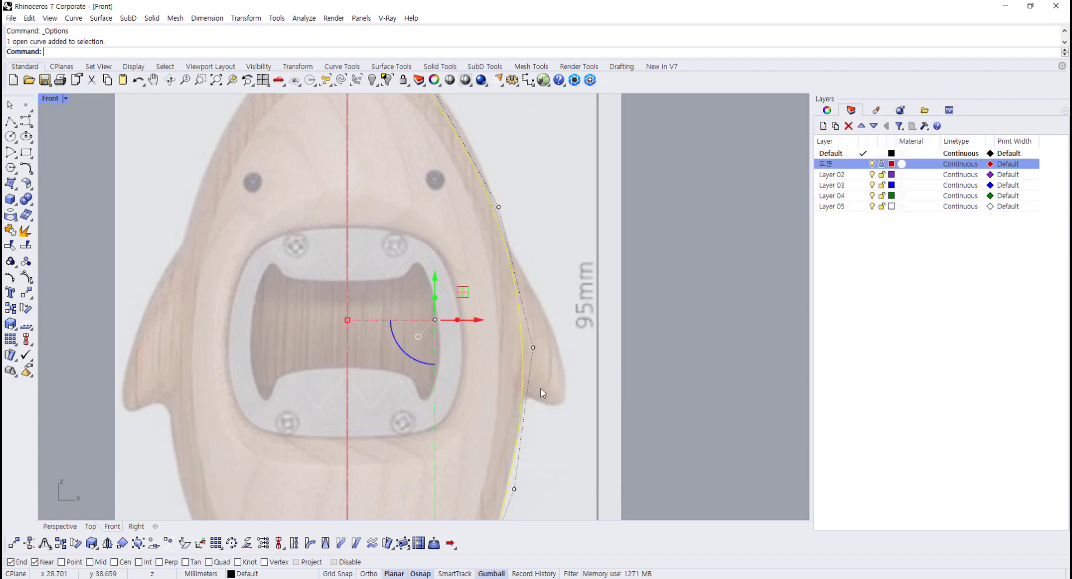
left_click(560, 393)
right_click_drag(478, 304, 399, 478)
left_click(420, 381)
scroll(447, 367, "up", 4)
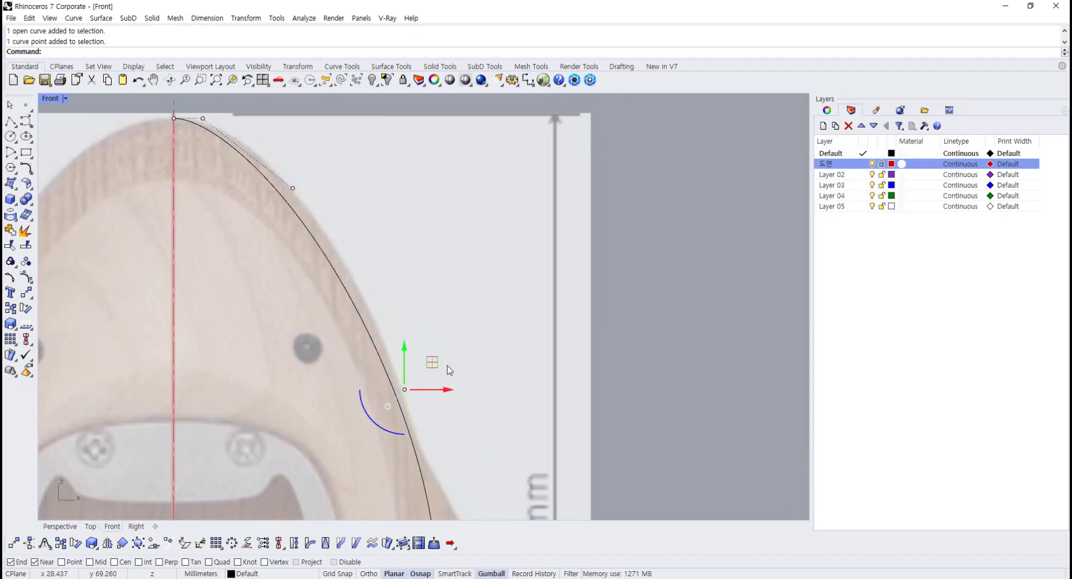
left_click_drag(432, 363, 440, 366)
right_click_drag(379, 290, 411, 381)
- Move the two control points after the snout tip outward to fit the head outline, keeping the first one horizontal, and hide the control points
left_click_drag(295, 344, 315, 316)
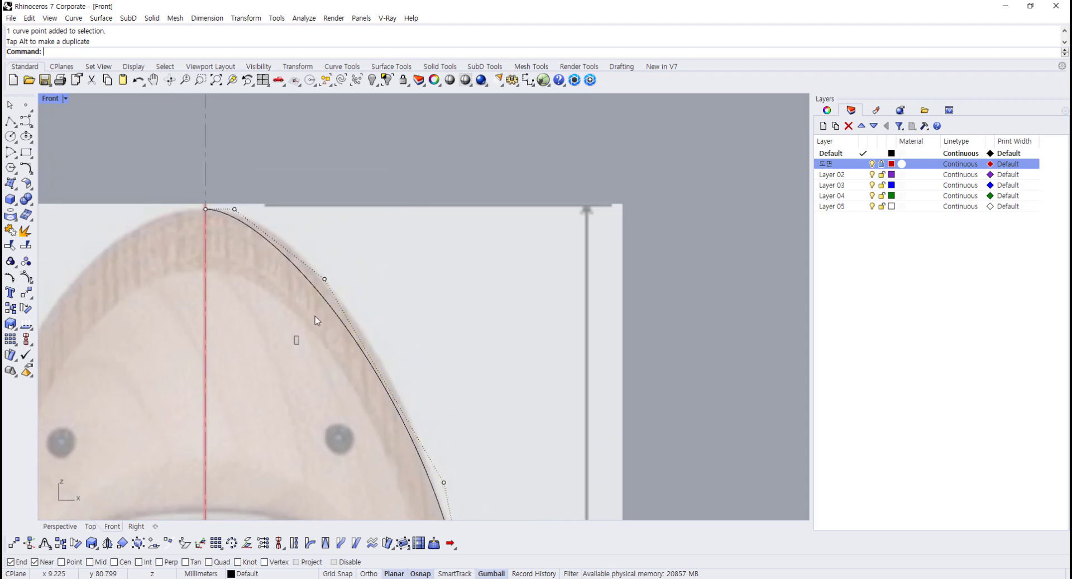
left_click_drag(354, 256, 376, 260)
right_click_drag(317, 279, 345, 345)
scroll(329, 334, "up", 4)
left_click_drag(211, 226, 287, 259)
key("Escape")
scroll(461, 429, "down", 6)
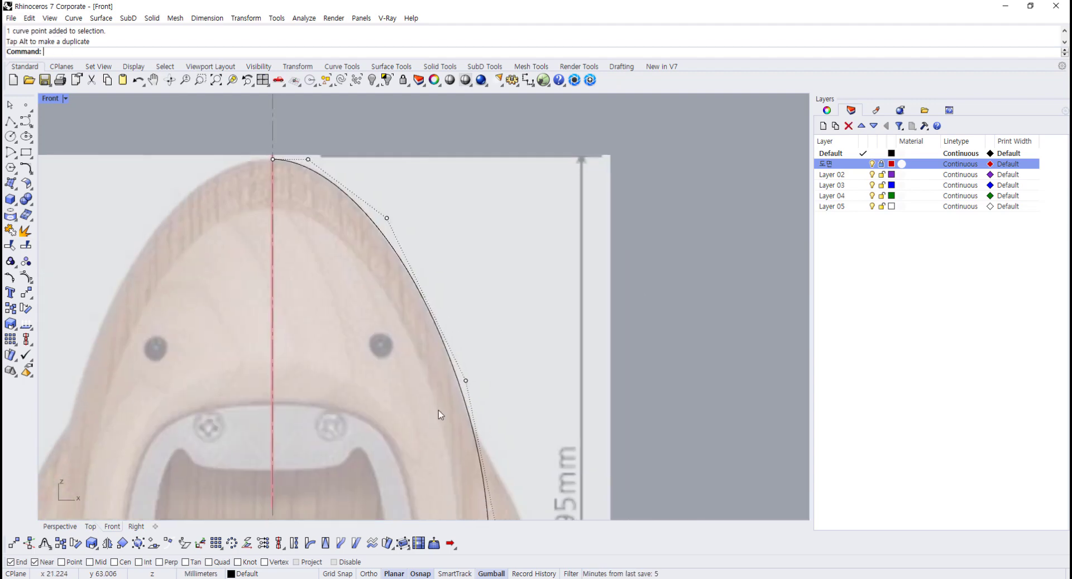
scroll(456, 389, "up", 6)
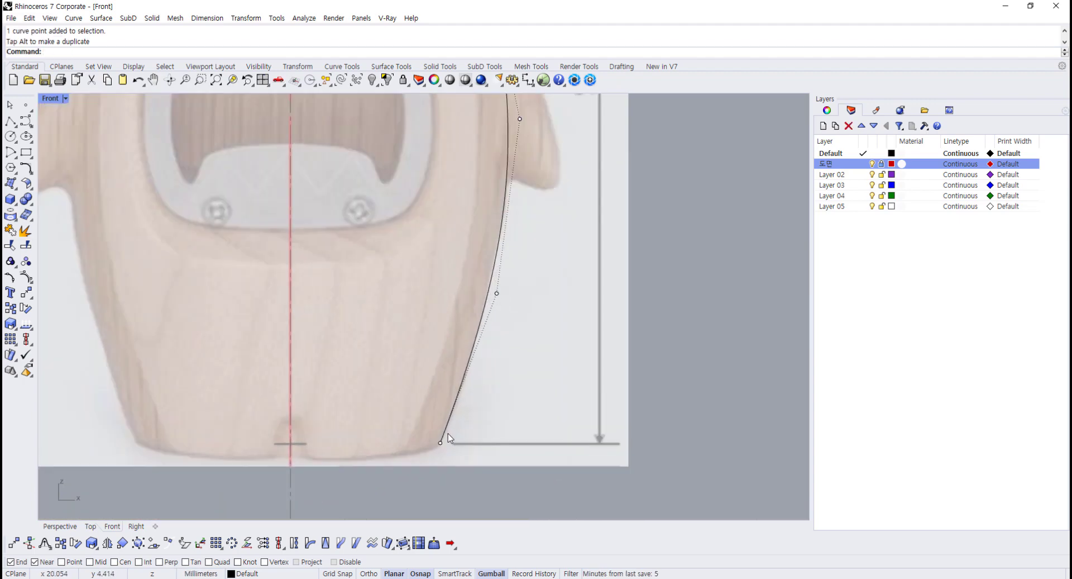
key("F11")
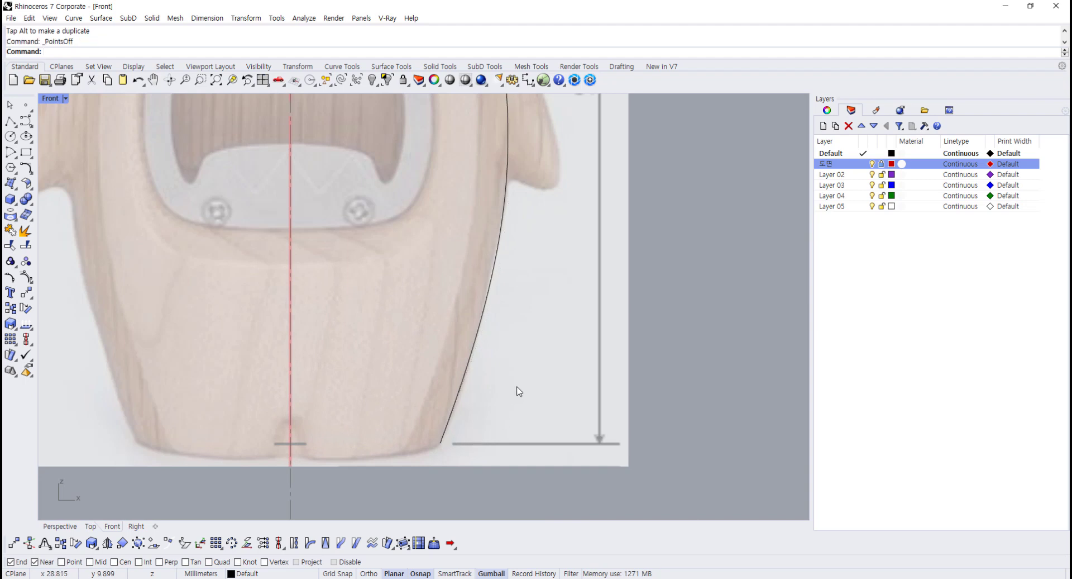
- Mirror a copy of the outline curve across the vertical centre line to form the left half
left_click(474, 358)
scroll(450, 352, "down", 3)
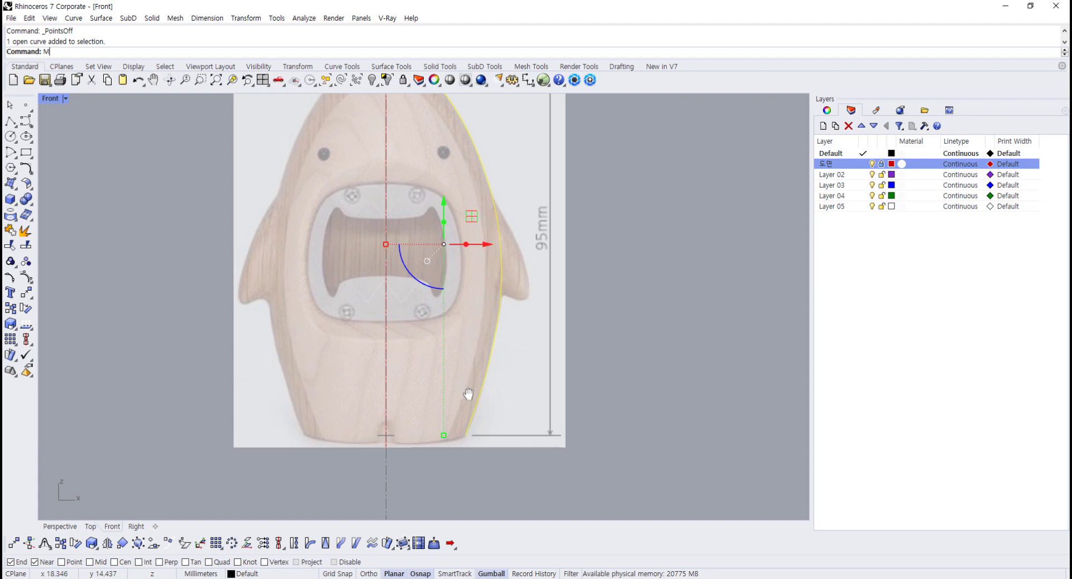
type("irror")
key("Return")
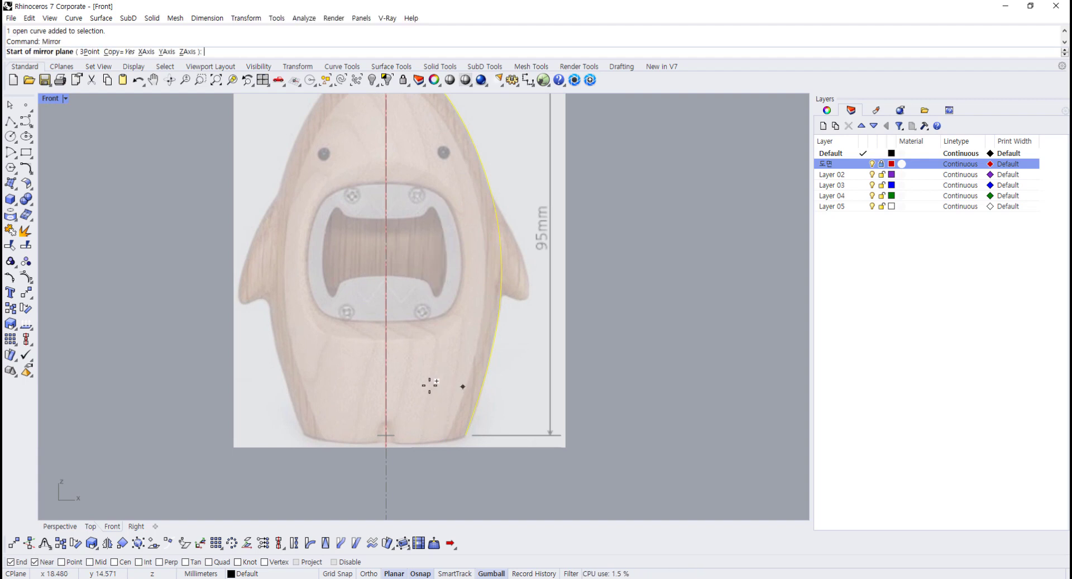
left_click(380, 397)
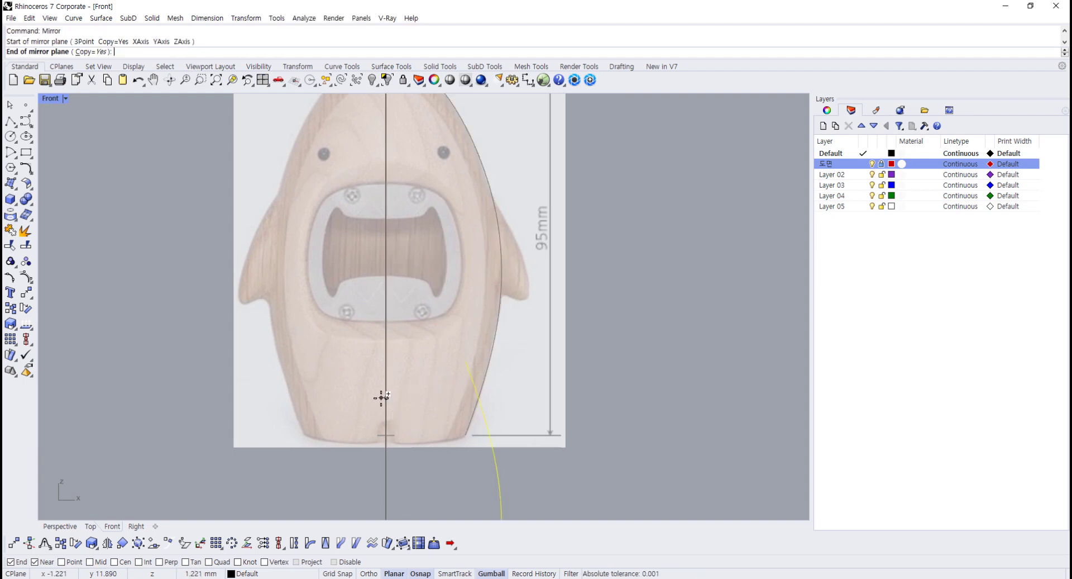
left_click(381, 305)
- Examine how both halves of the mirrored outline fit the blueprint at the snout, sides and base
scroll(380, 307, "down", 2)
right_click_drag(378, 307, 366, 401)
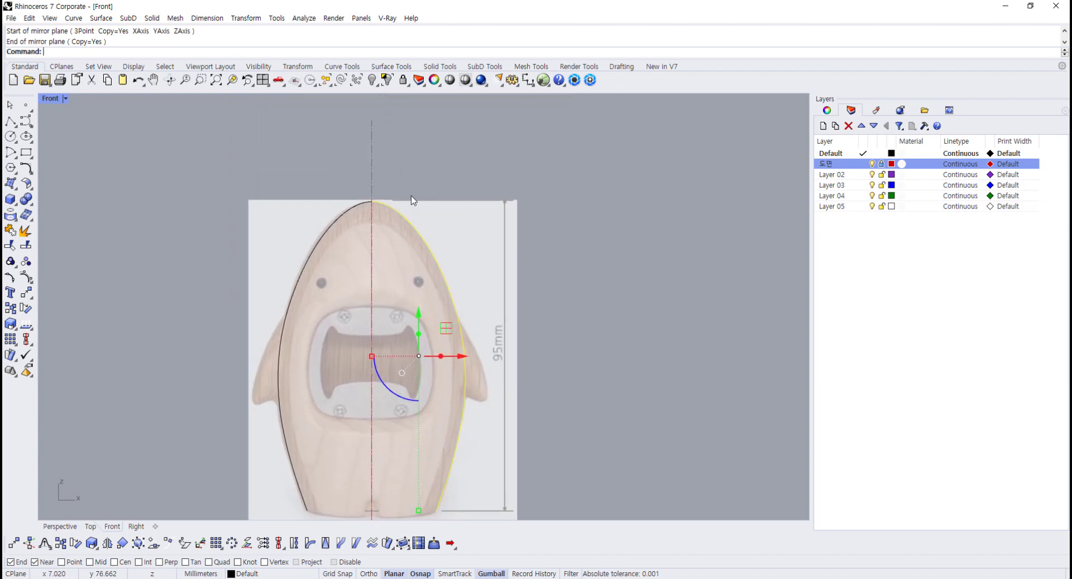
scroll(411, 201, "up", 4)
right_click_drag(387, 272, 386, 256)
scroll(360, 297, "up", 2)
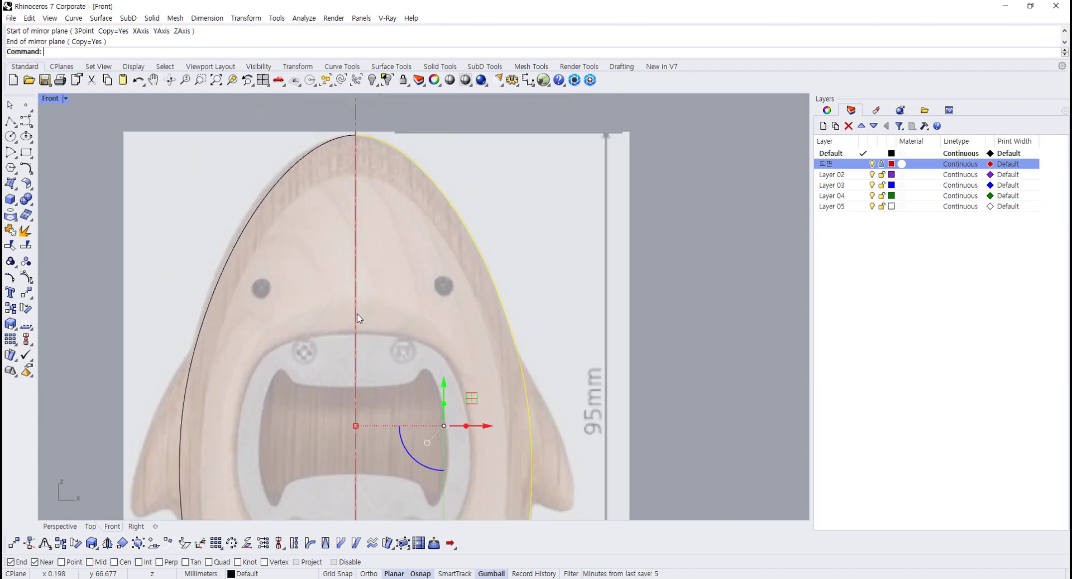
scroll(358, 316, "down", 6)
right_click_drag(360, 305, 356, 275)
left_click(490, 401)
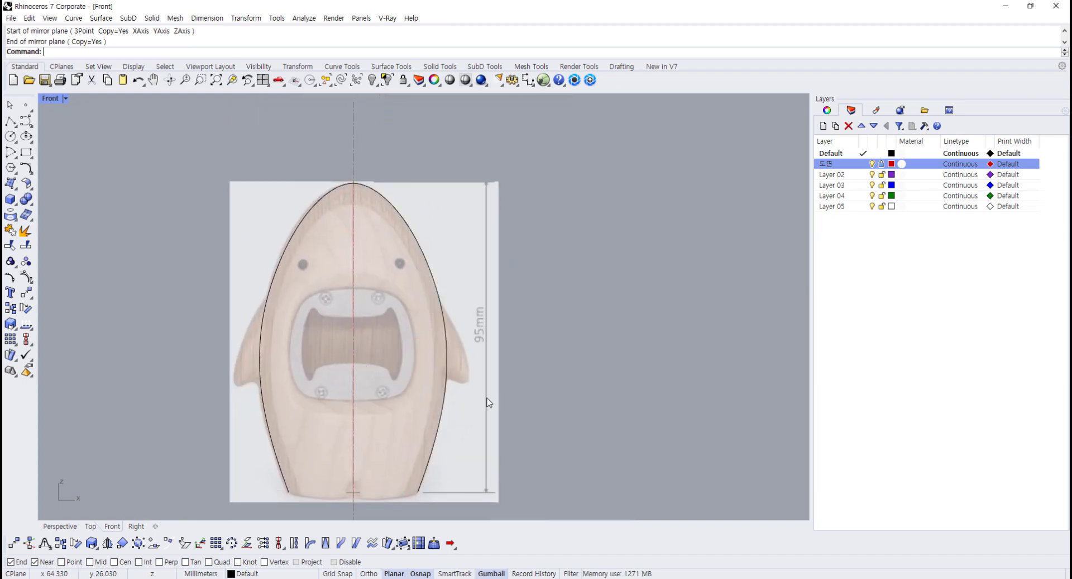
scroll(424, 370, "up", 6)
scroll(434, 369, "down", 3)
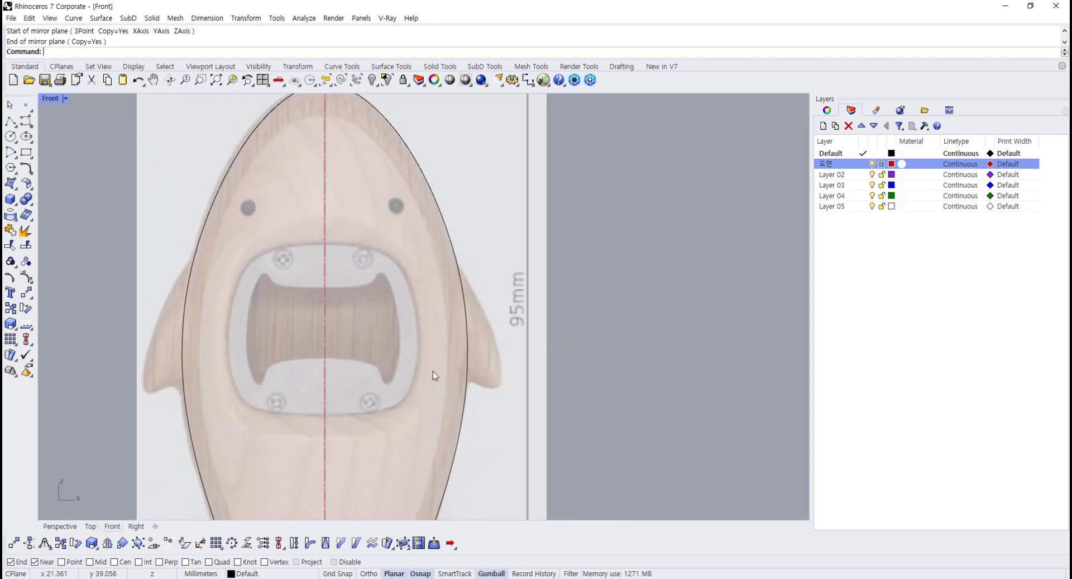
scroll(294, 351, "up", 3)
scroll(305, 240, "down", 2)
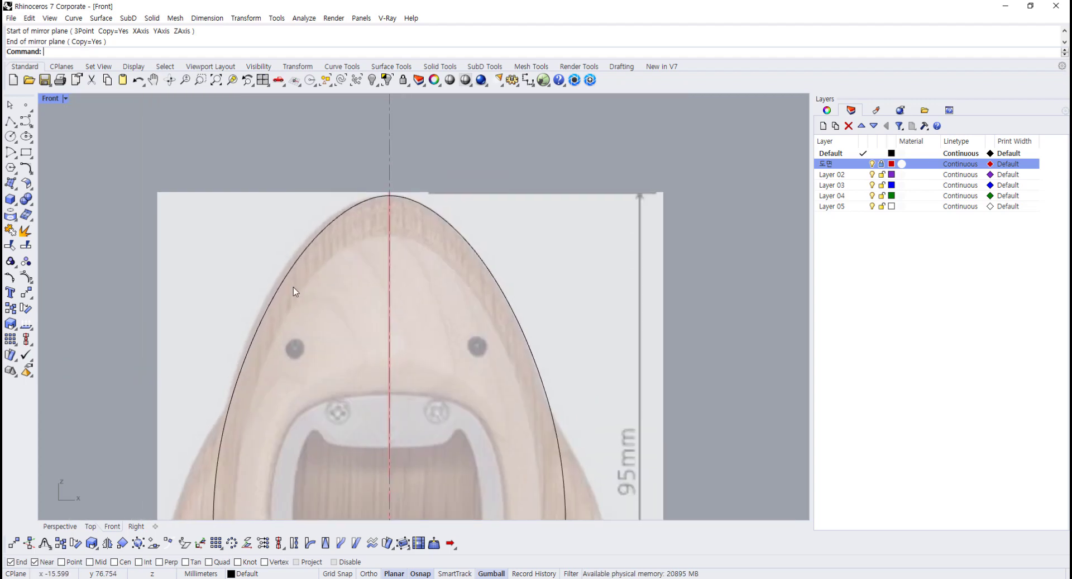
scroll(328, 208, "up", 2)
scroll(313, 232, "up", 2)
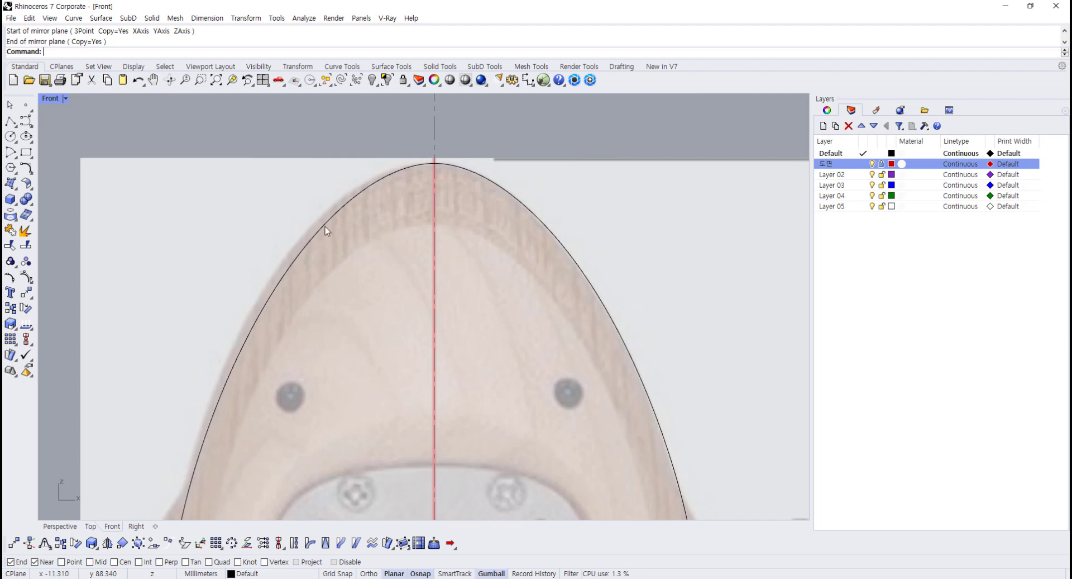
scroll(306, 233, "down", 3)
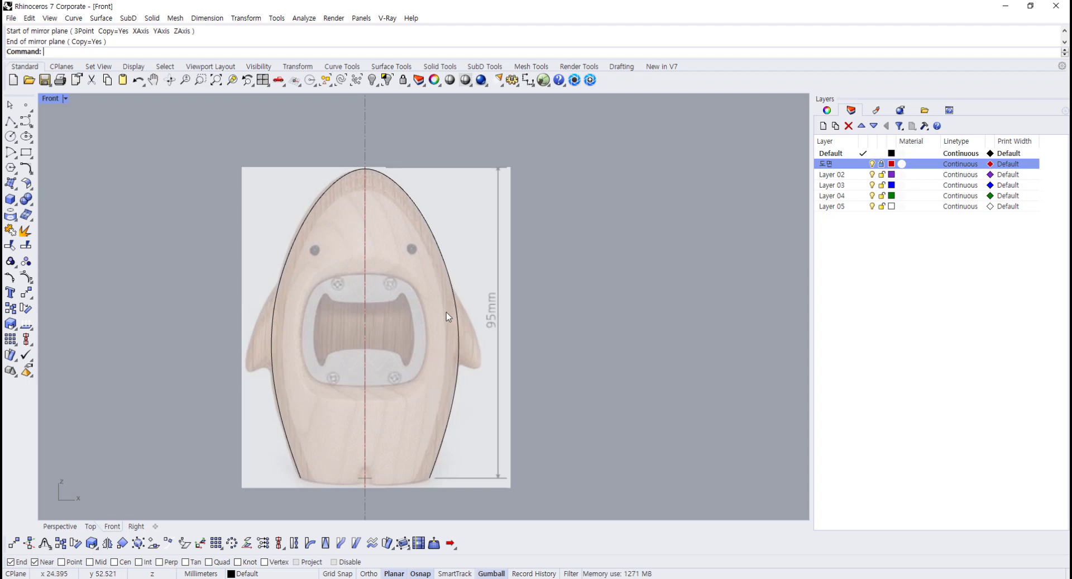
- Undo the last curve and restore the four-viewport layout with the Right view enlarged around its vertical axis
key("ctrl+z")
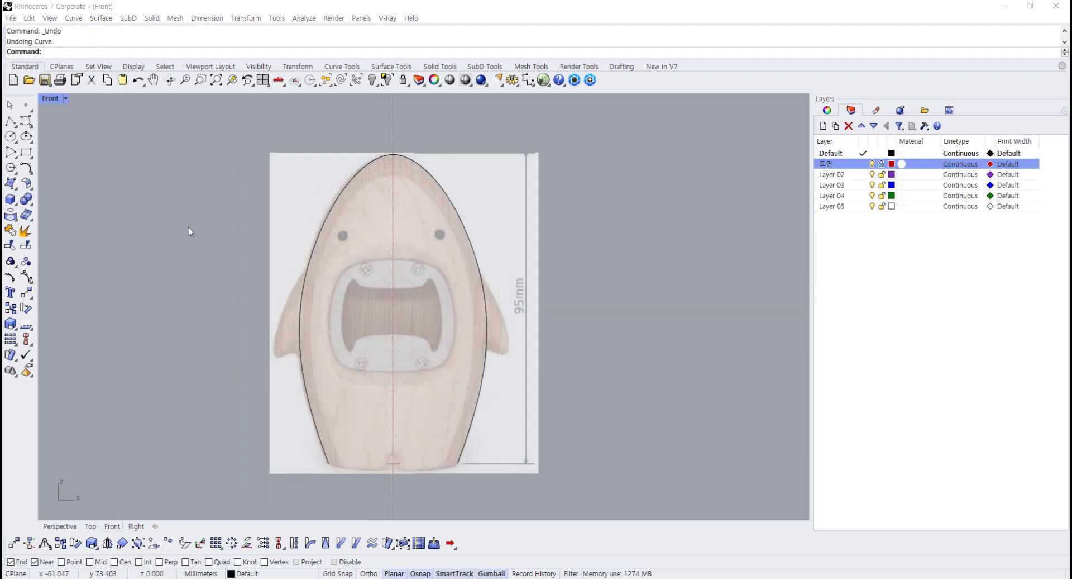
double_click(49, 98)
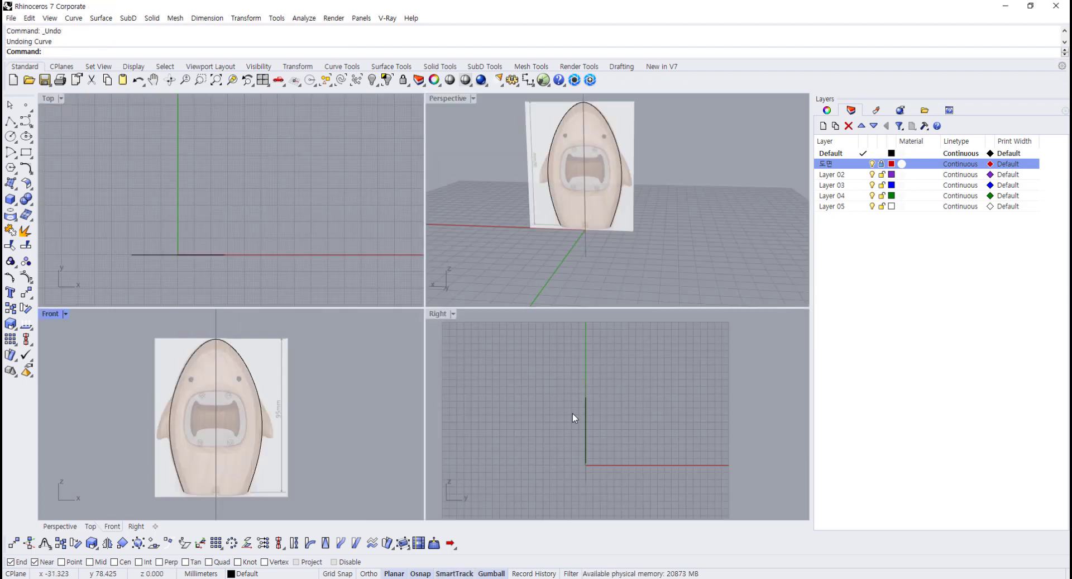
right_click_drag(583, 434, 598, 414)
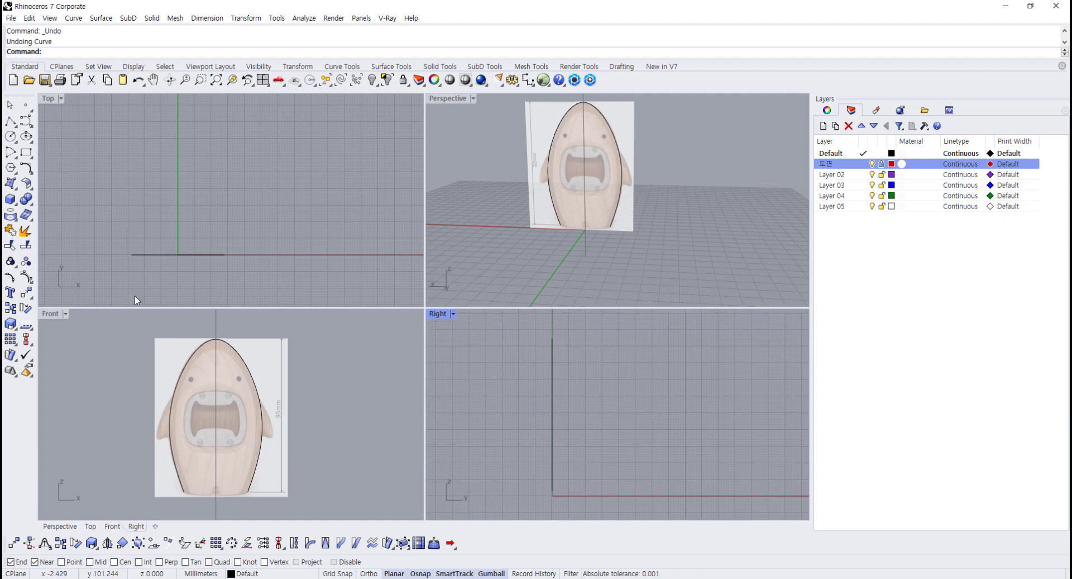
- Consult the front and side dimensions in the reference image Shark shaped_Bottle Opene_blueprint2.jpg
left_click_drag(3, 101, 568, 52)
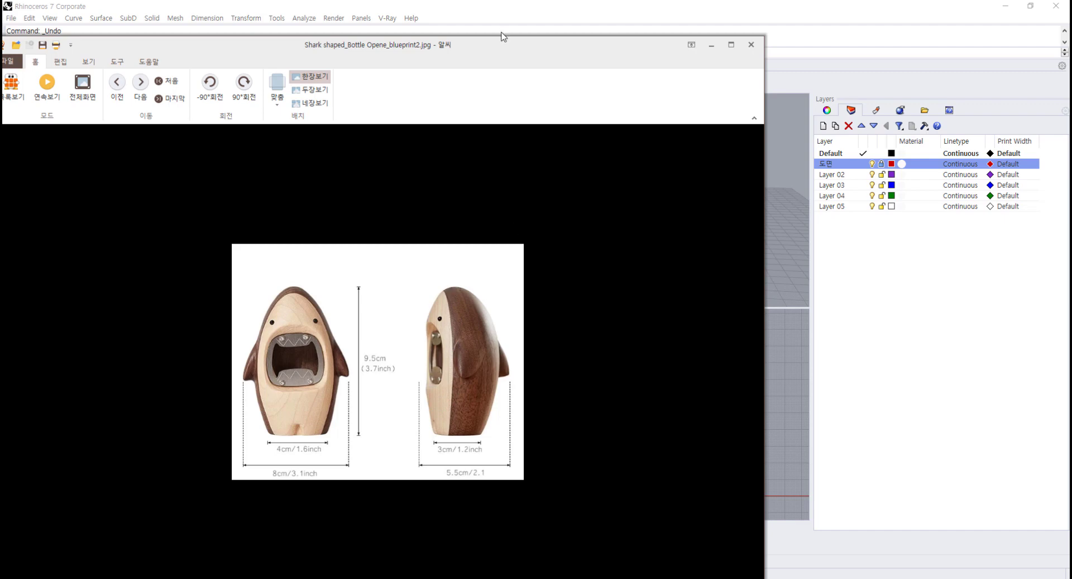
left_click_drag(506, 50, 0, 50)
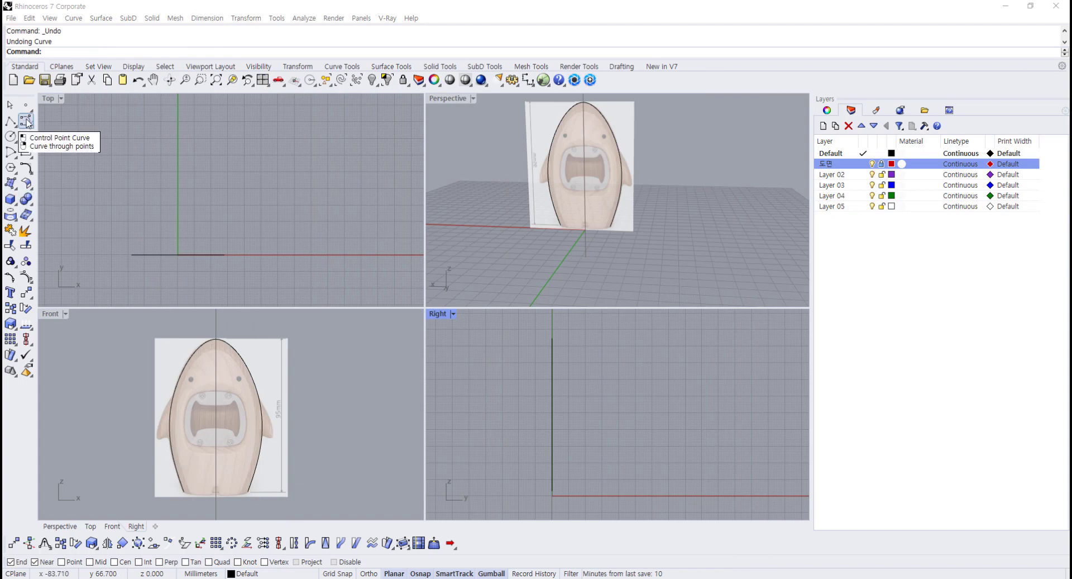
left_click(26, 122)
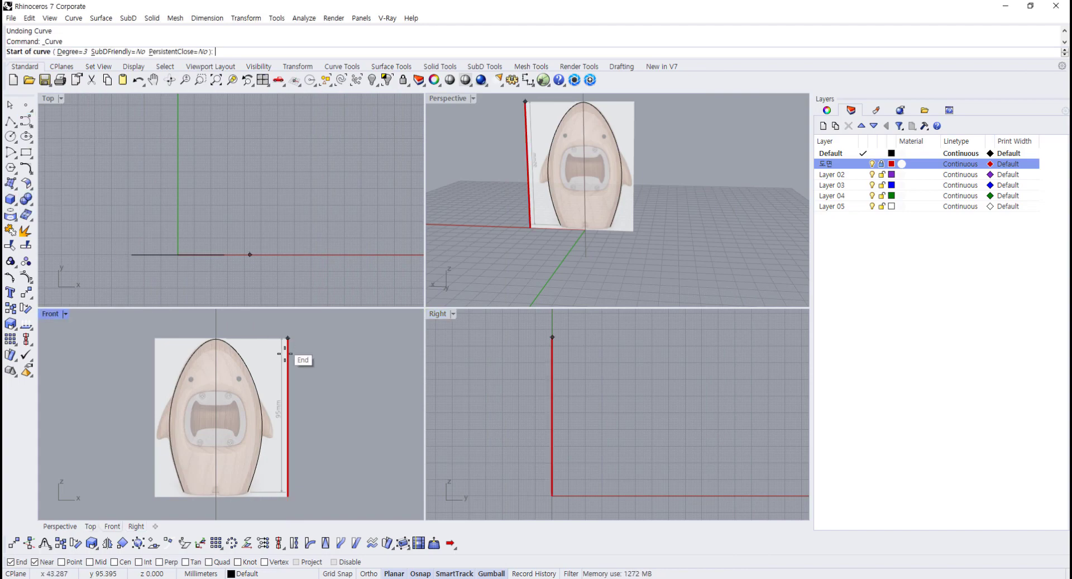
left_click(10, 561)
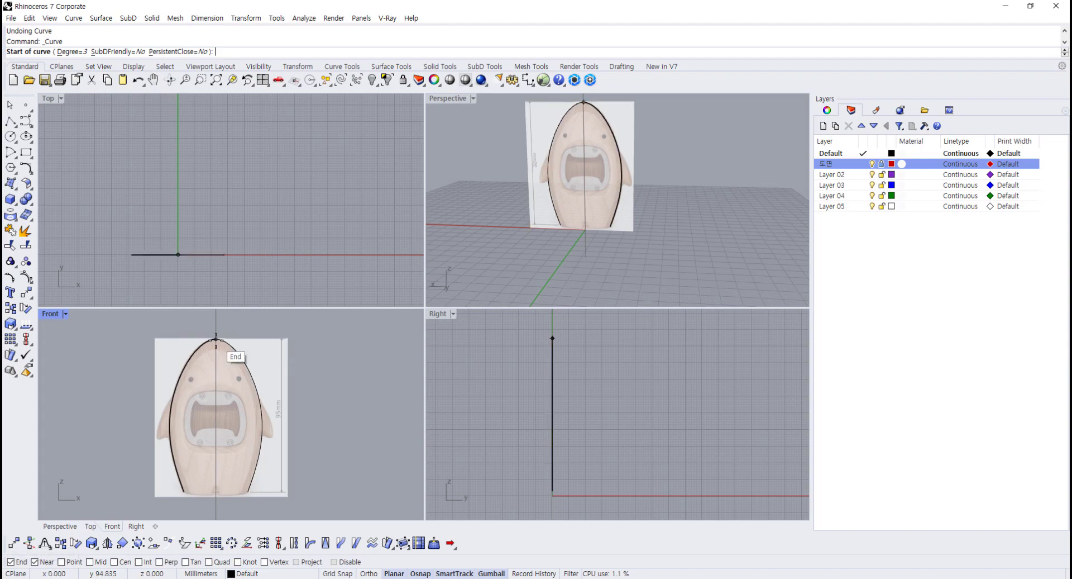
left_click(551, 339)
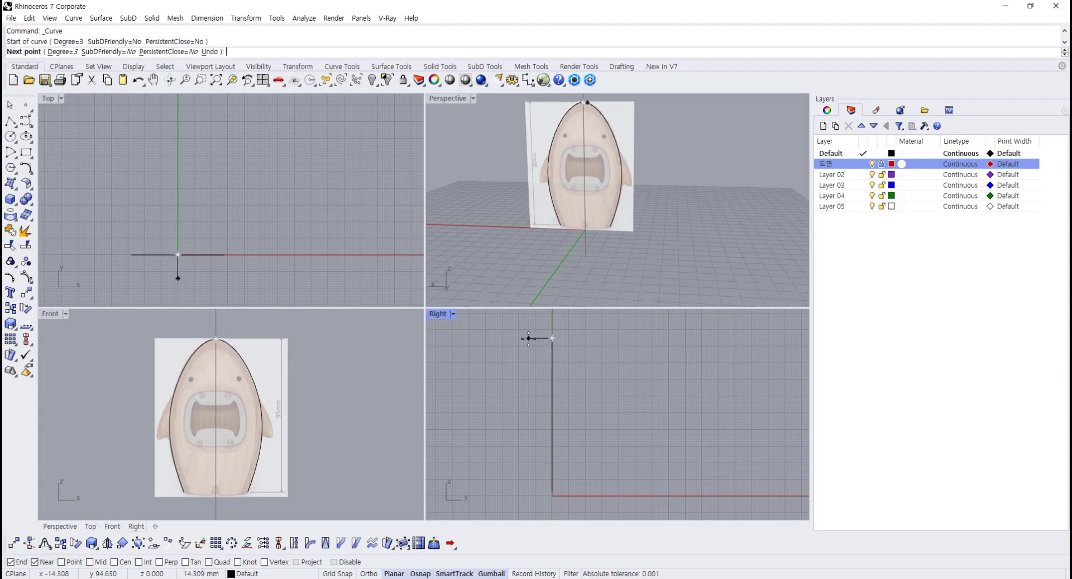
key("Escape")
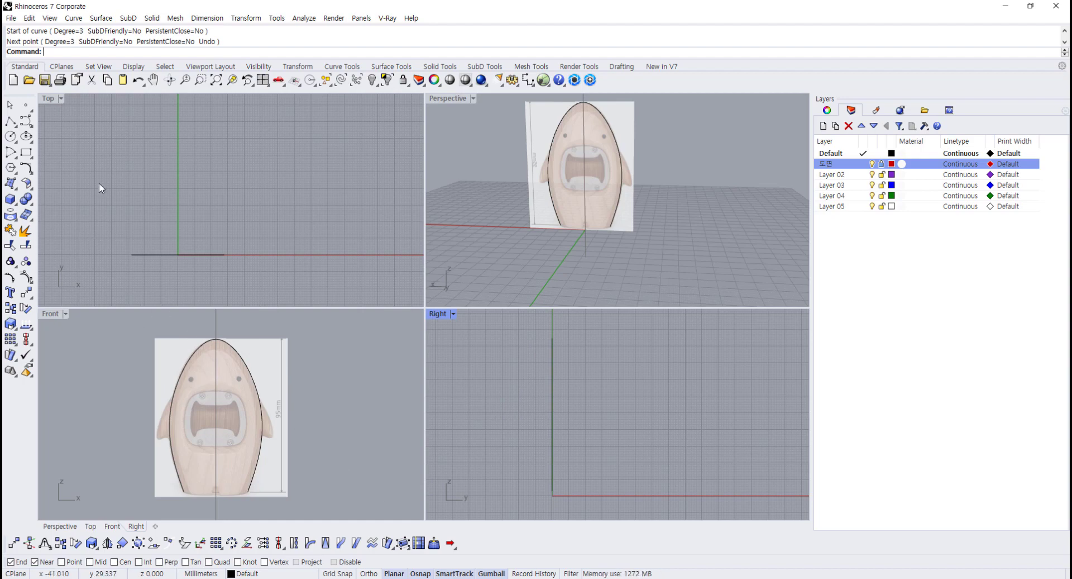
- Try to draw the front half of the side profile in the Right view from the snout tip to the outline's base end
left_click(32, 120)
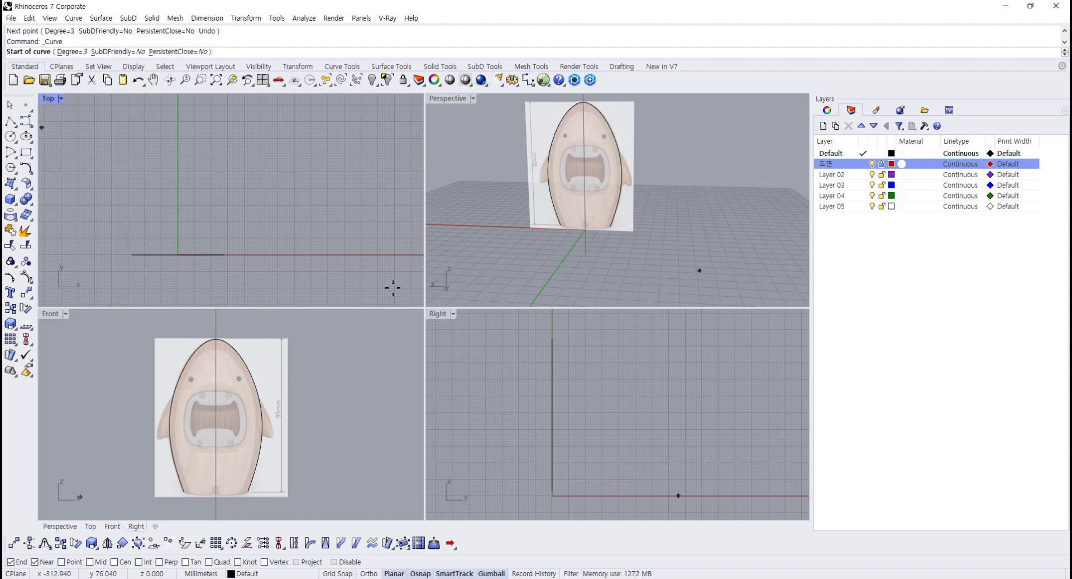
left_click(553, 338)
key("F8")
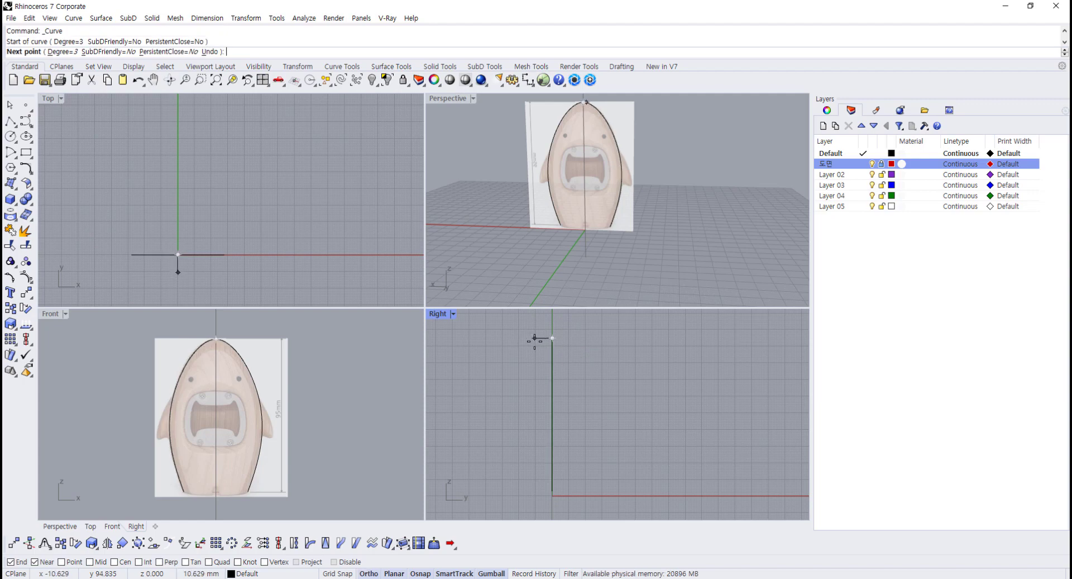
left_click(534, 338)
key("F8")
left_click(518, 368)
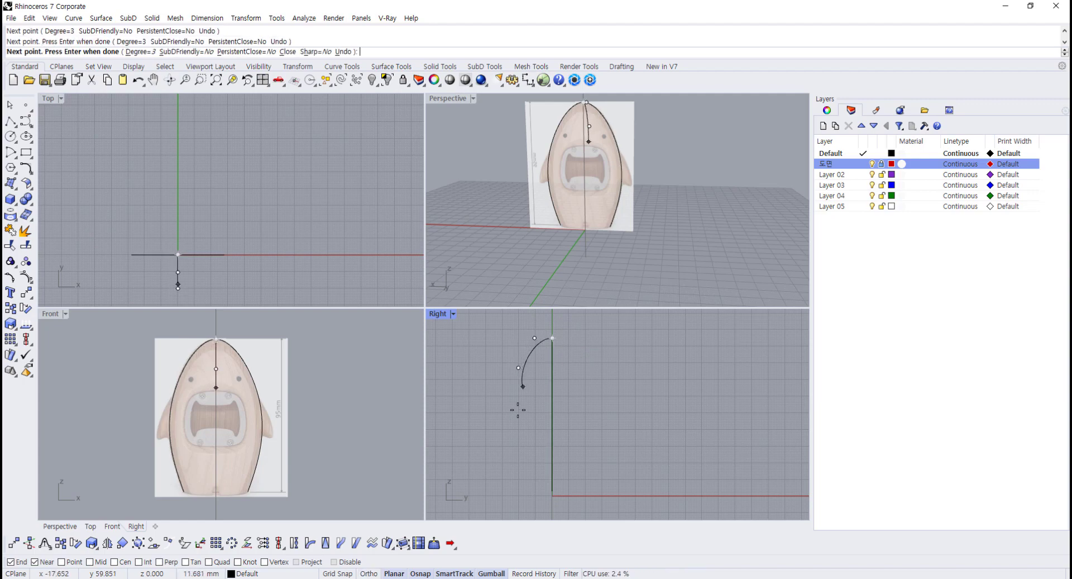
left_click(516, 430)
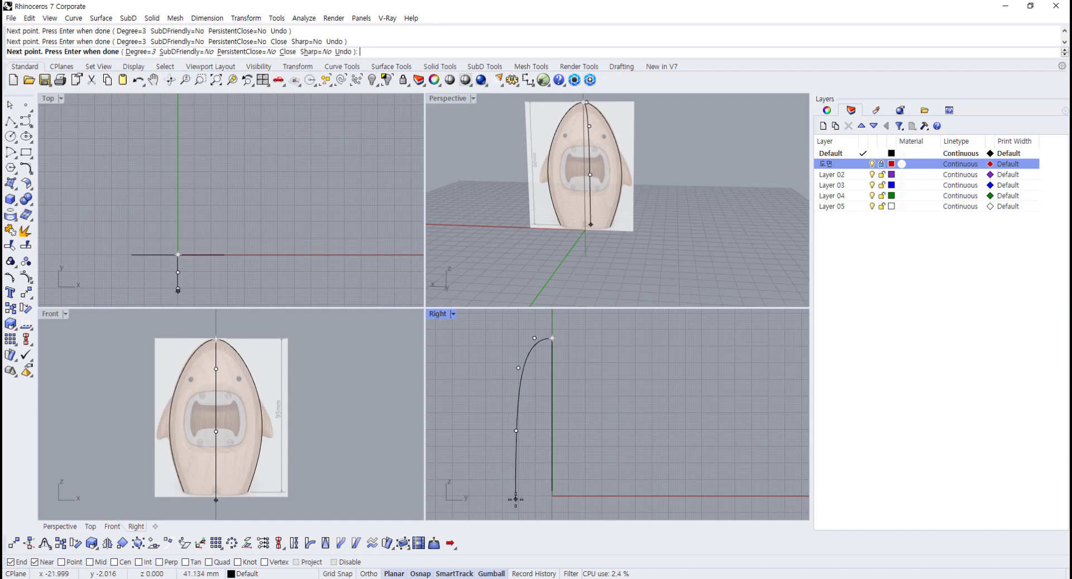
scroll(516, 499, "up", 4)
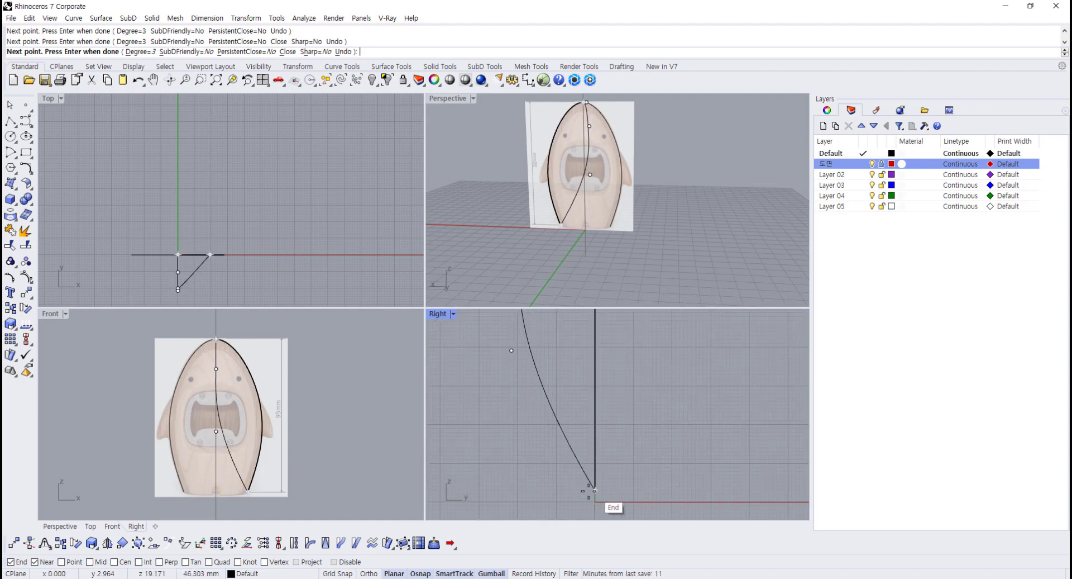
left_click(589, 490)
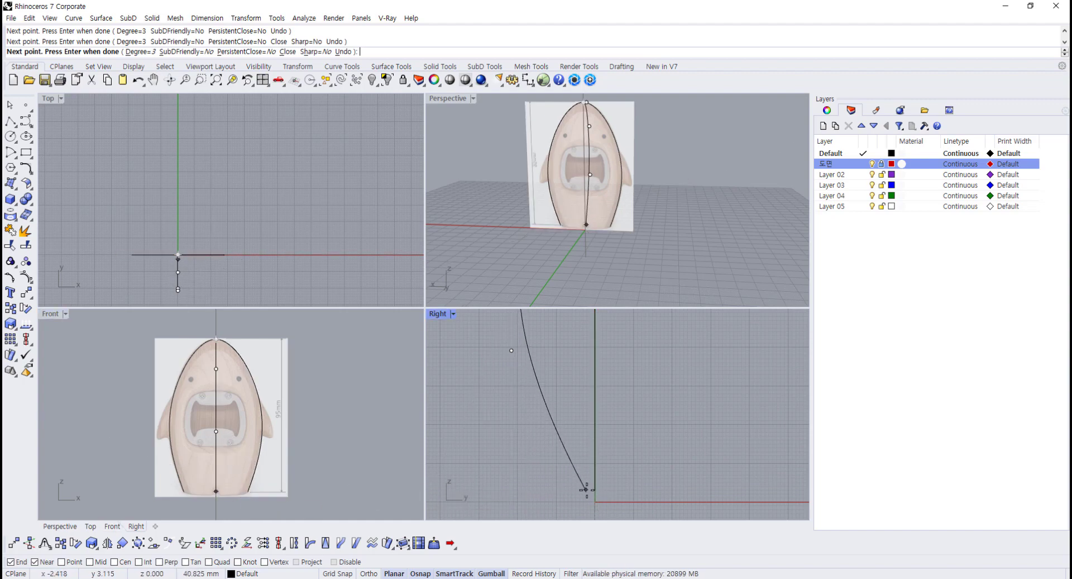
left_click(517, 489)
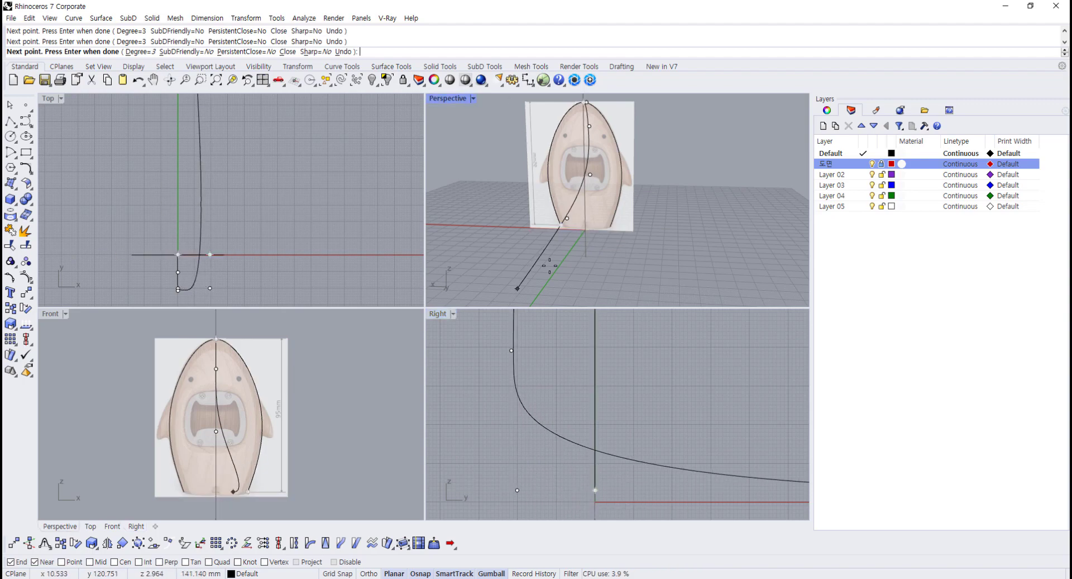
- Finish the side profile attempt, inspect it in the Perspective view and undo that curve
right_click(568, 247)
right_click_drag(568, 246, 651, 267)
key("ctrl+z")
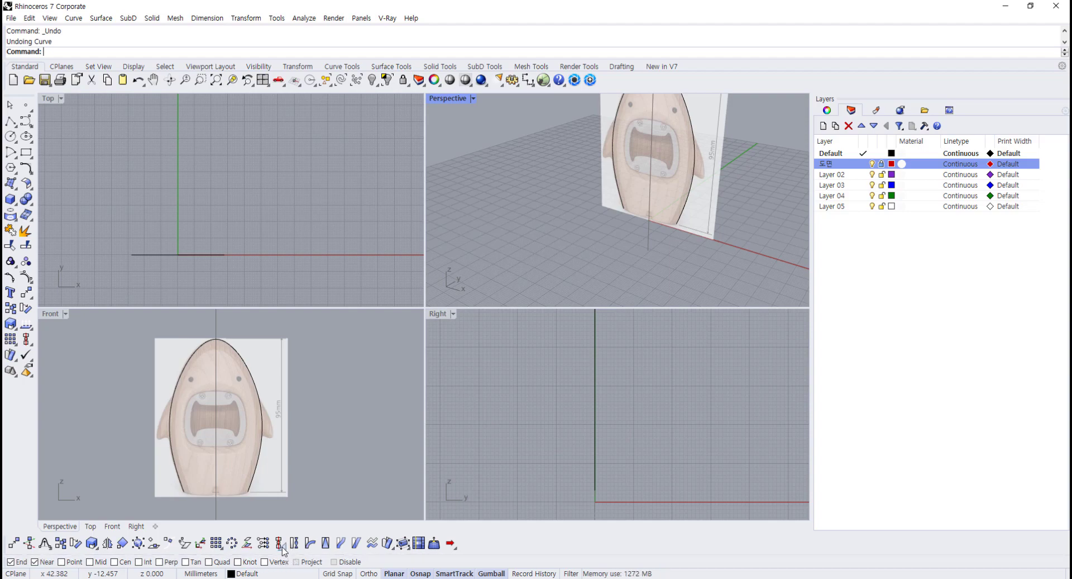
scroll(246, 494, "up", 3)
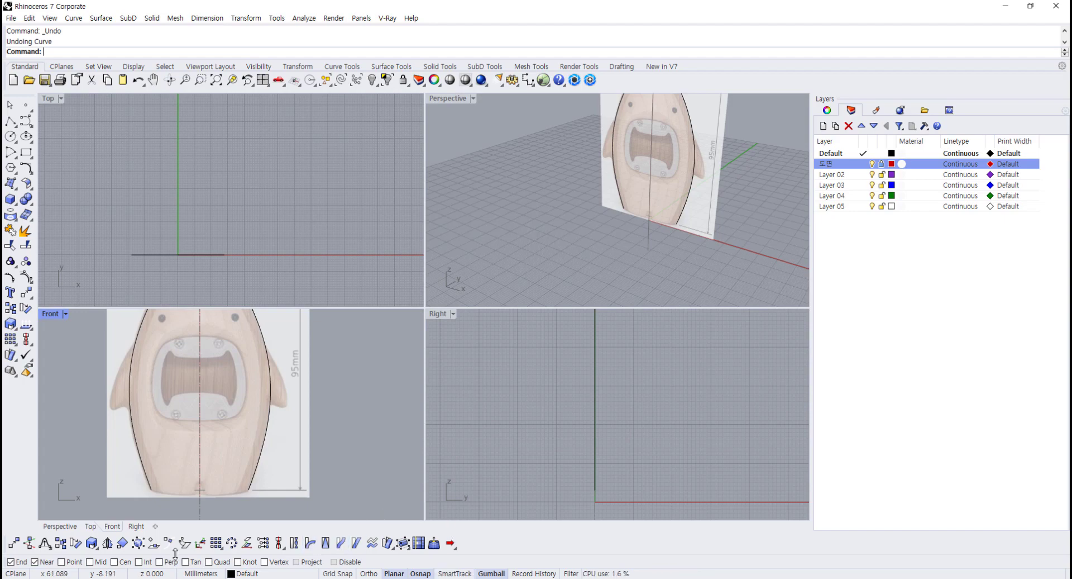
left_click(25, 120)
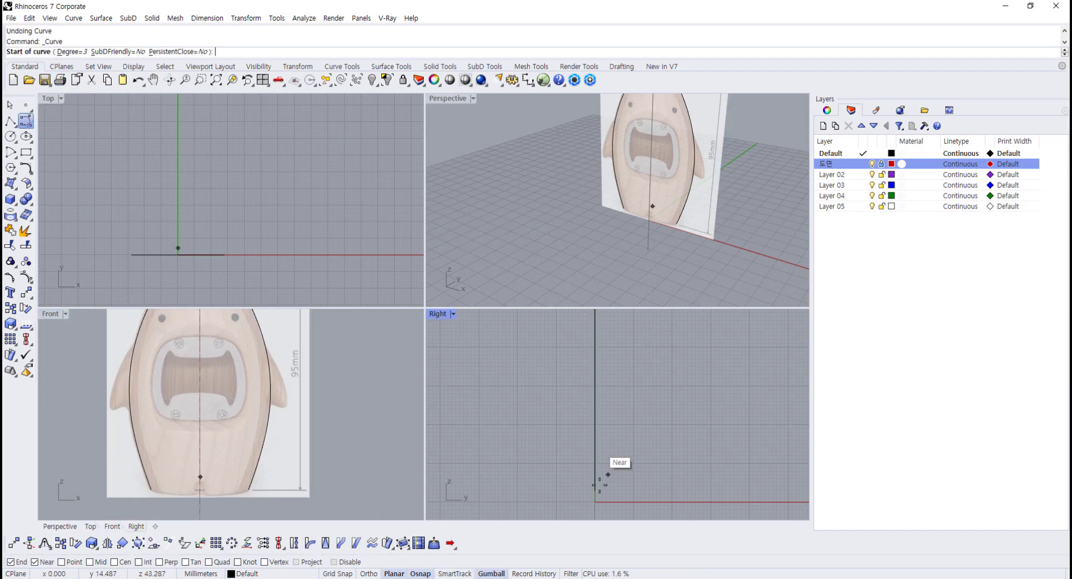
scroll(559, 449, "down", 1)
scroll(564, 469, "up", 2)
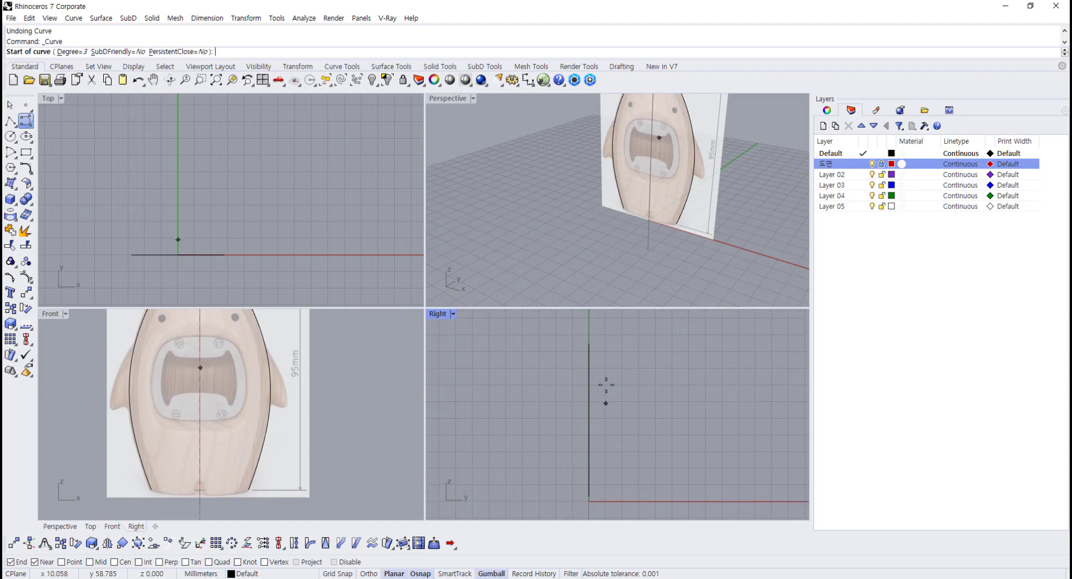
left_click(589, 343)
key("F8")
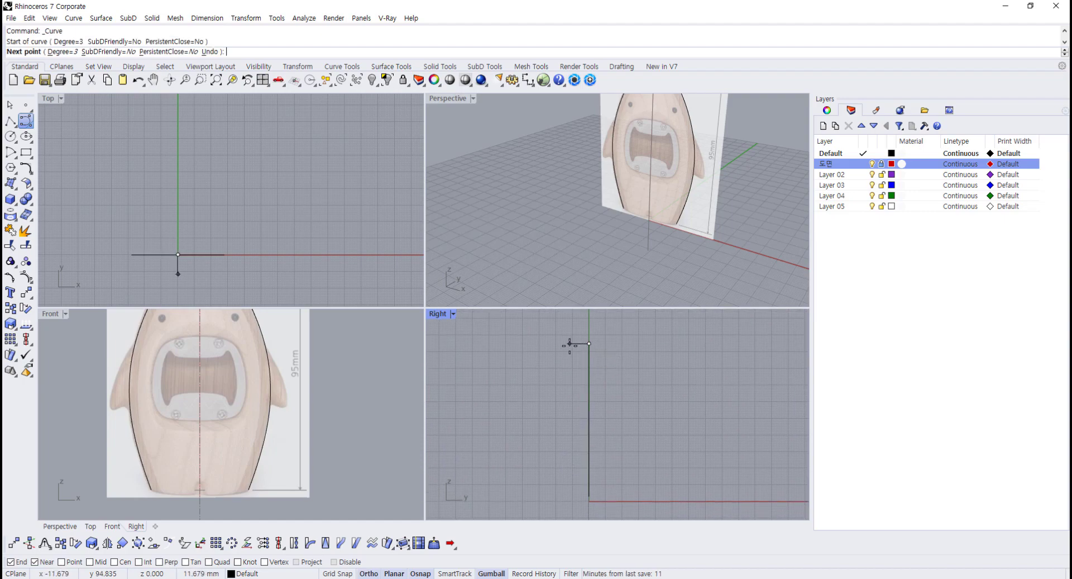
key("F8")
key("Escape")
- Draw a degree-3 control point curve in the Right view from the snout tip to the base, ending about 18.6 mm before the vertical axis
right_click(590, 352)
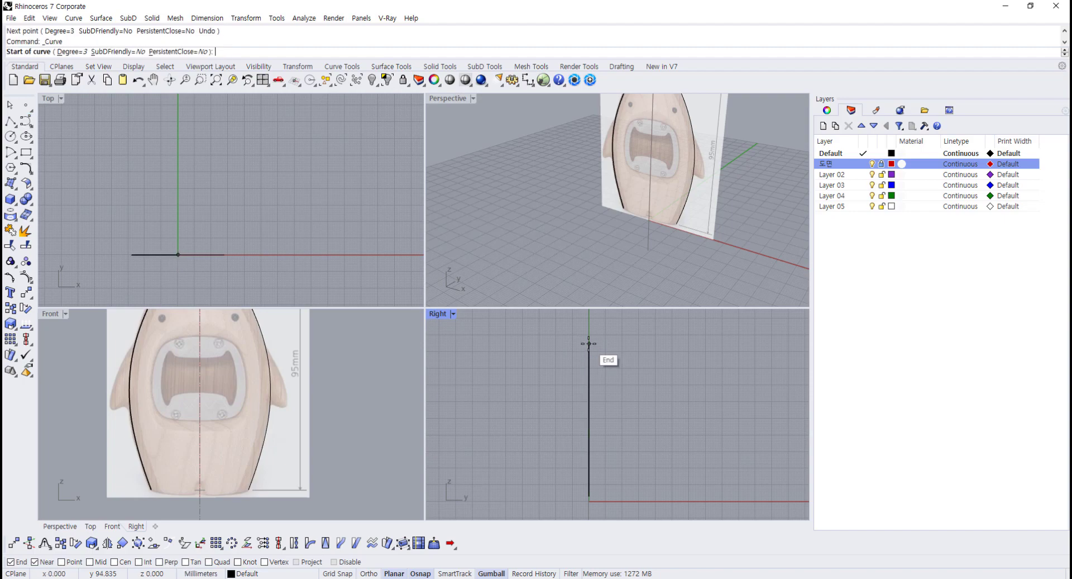
left_click(588, 344)
left_click(569, 343)
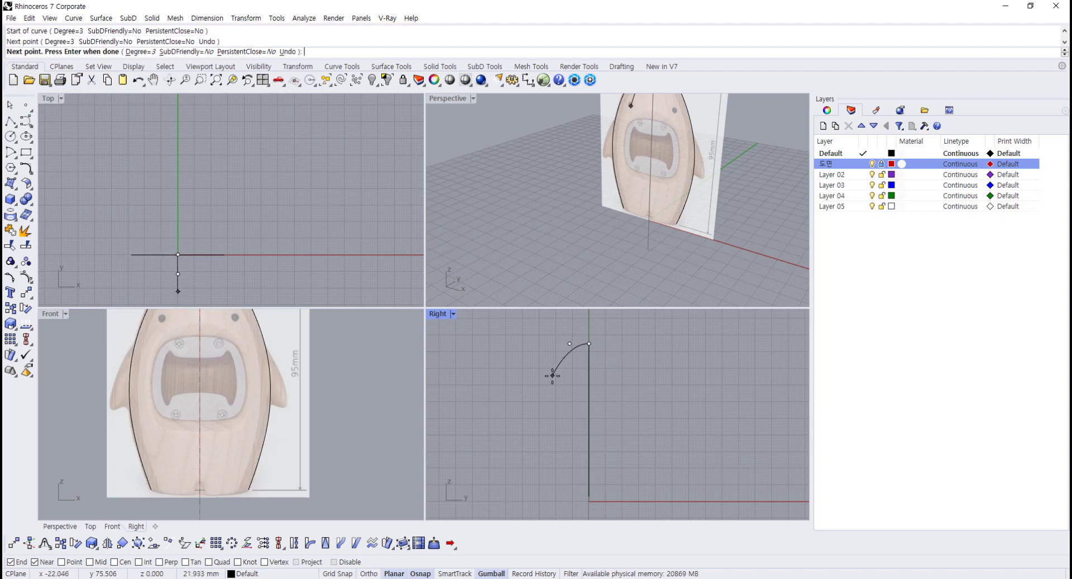
left_click(552, 382)
left_click(549, 444)
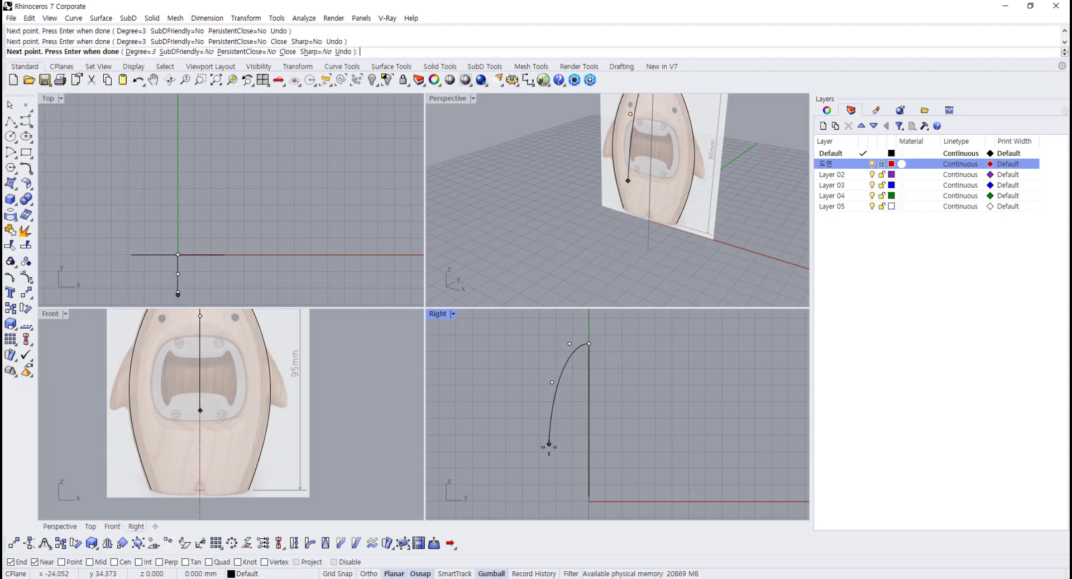
scroll(556, 485, "up", 5)
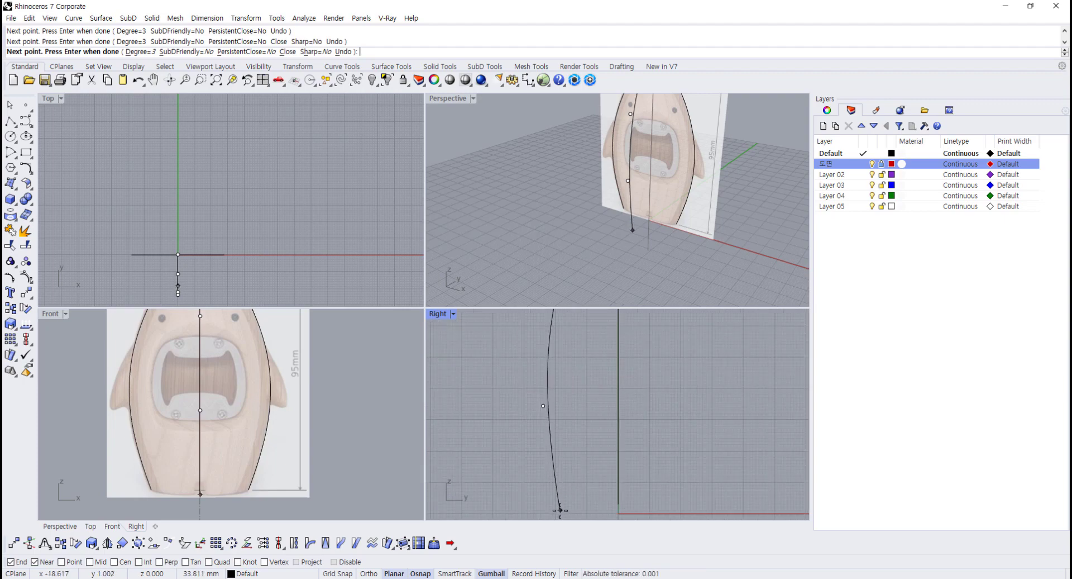
left_click(561, 511)
right_click(562, 511)
- Show the side curve's control points and shift all except the snout tip point slightly toward the vertical axis
scroll(563, 510, "down", 6)
right_click_drag(563, 504, 543, 500)
left_click_drag(548, 457, 511, 463)
key("F10")
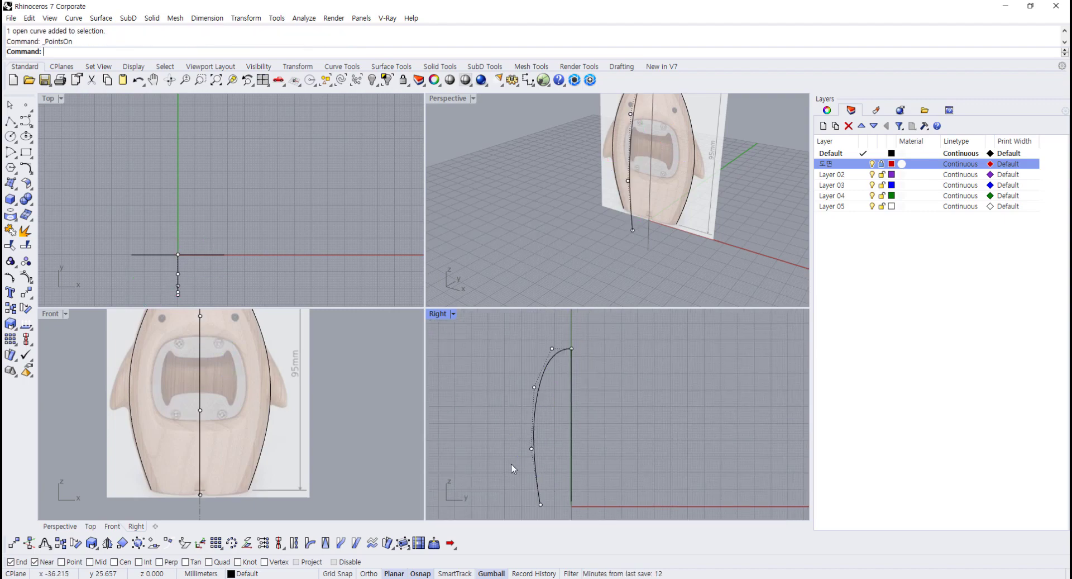
left_click_drag(514, 334, 564, 511)
left_click_drag(577, 426, 581, 426)
left_click(528, 398)
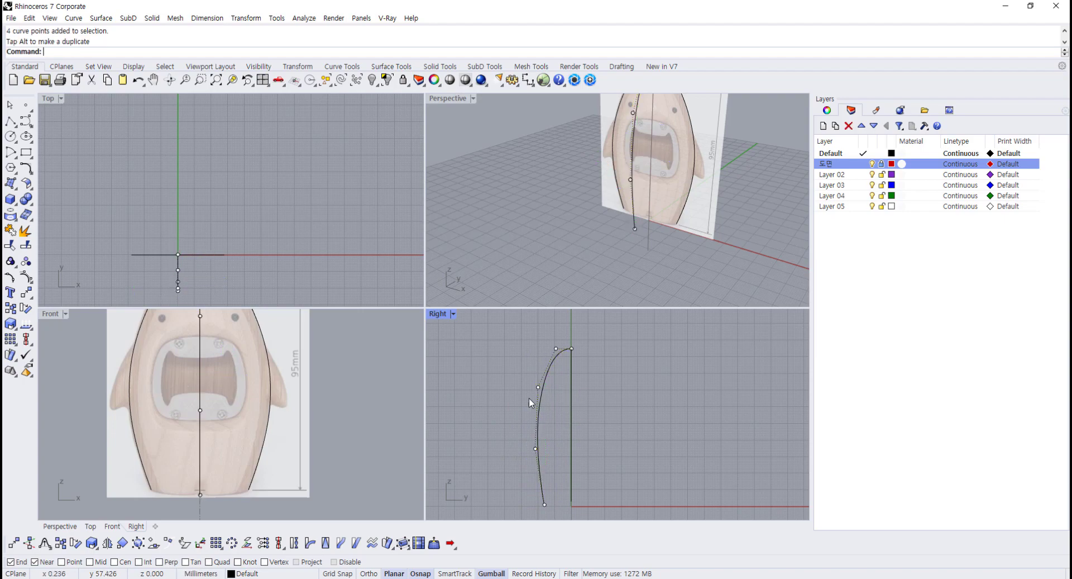
- Move the side curve's lower middle control point about 1.7 mm toward the axis and hide the control points
left_click_drag(510, 438, 563, 447)
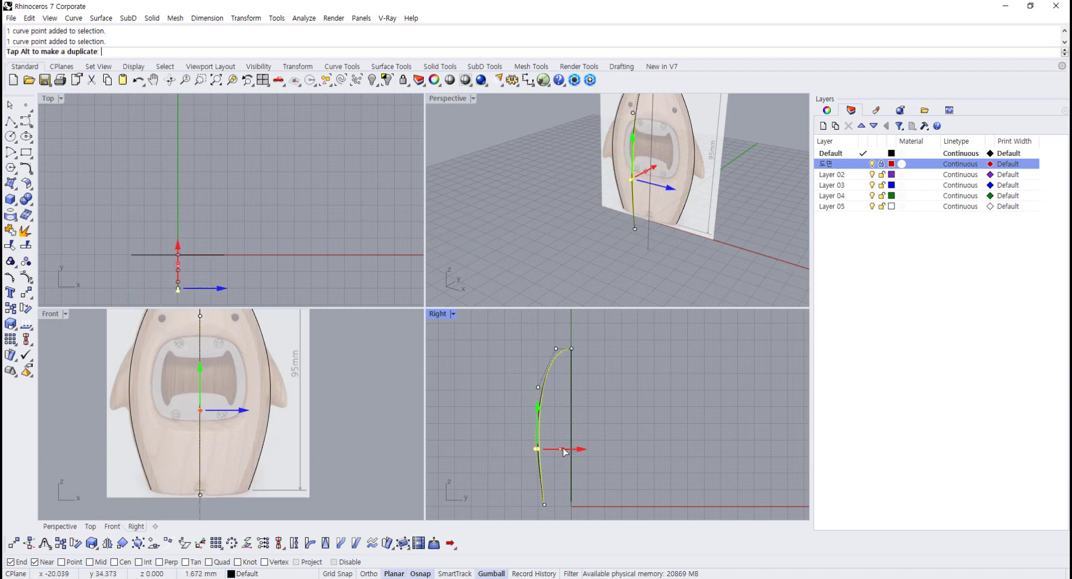
left_click(588, 443)
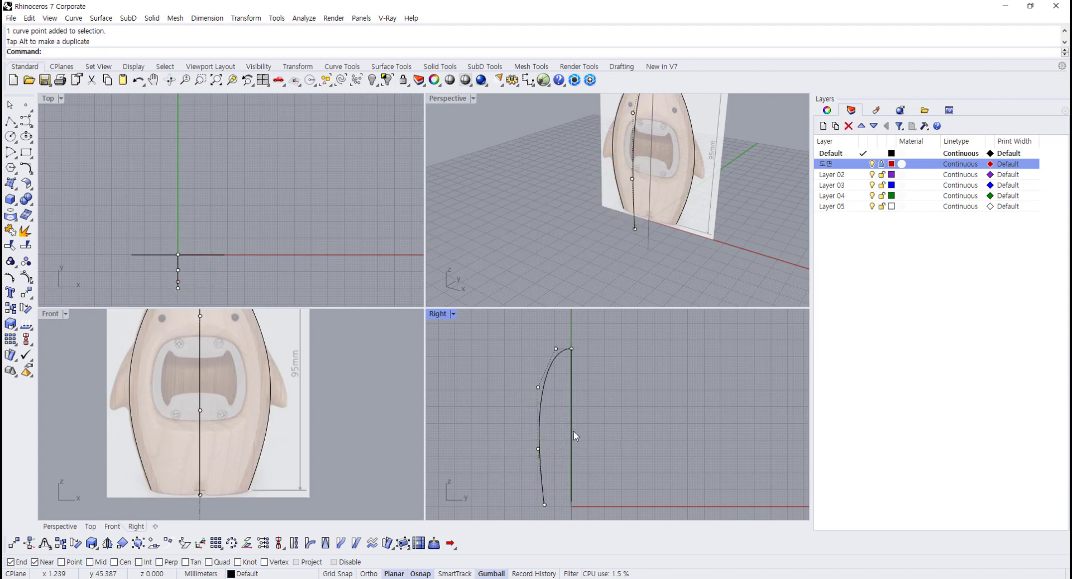
key("F11")
- Mirror a copy of the side curve across the vertical axis in the Right view, starting the mirror plane at the snout tip
left_click(549, 373)
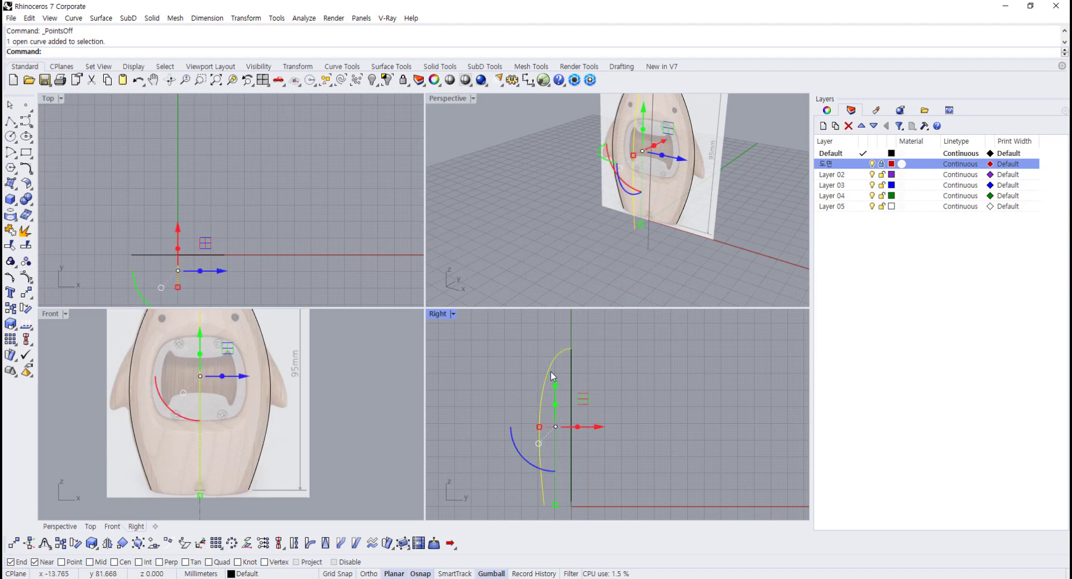
key("Return")
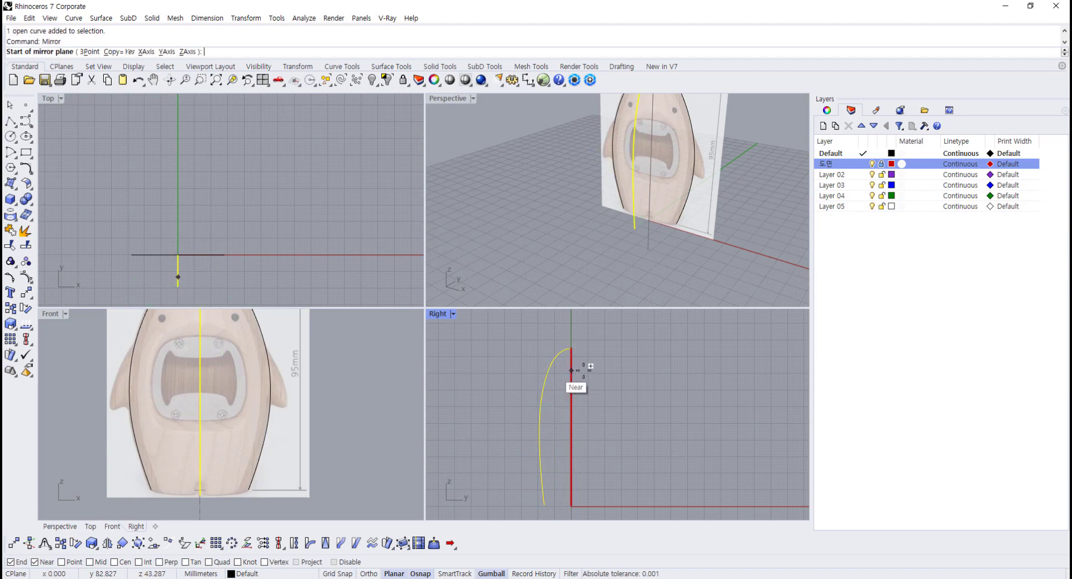
left_click(571, 348)
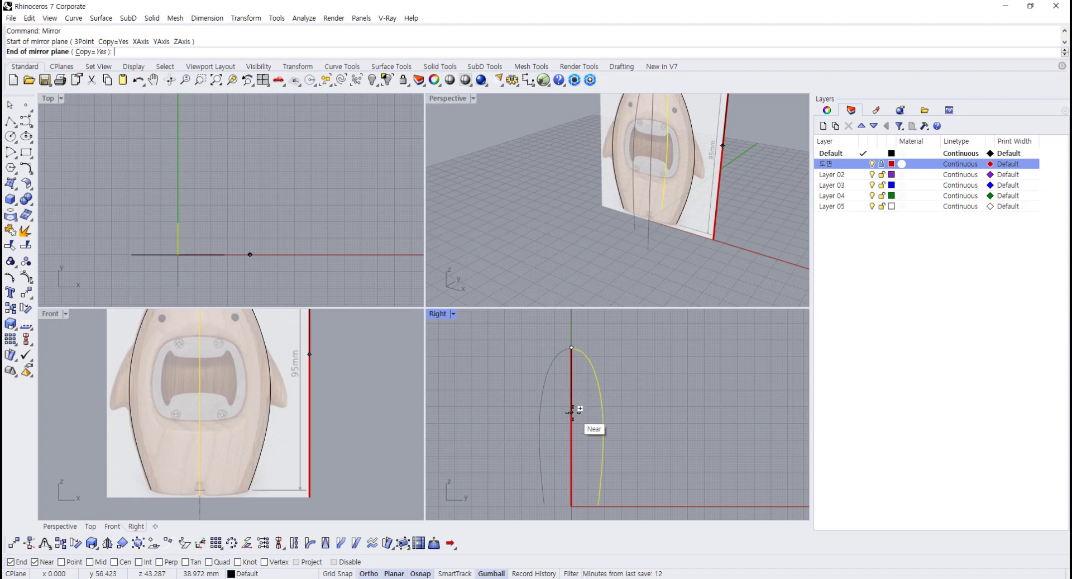
left_click(570, 411)
left_click(624, 424)
- Show the mirrored back curve's control points and shift all except the snout tip point outward from the axis
left_click(601, 440)
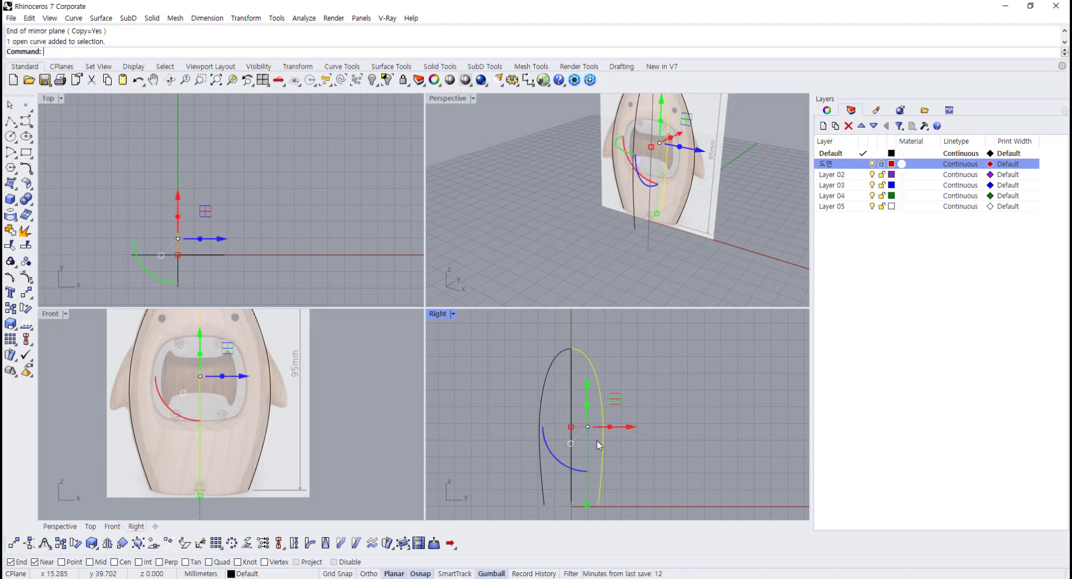
key("F10")
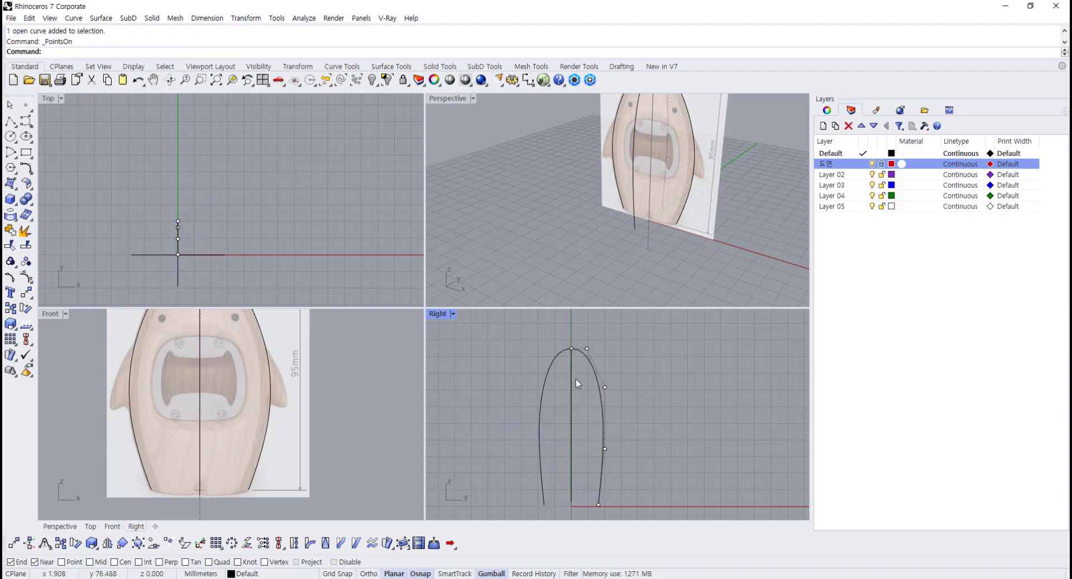
left_click_drag(582, 334, 634, 543)
left_click_drag(628, 393, 640, 394)
left_click_drag(637, 392, 638, 392)
left_click(702, 421)
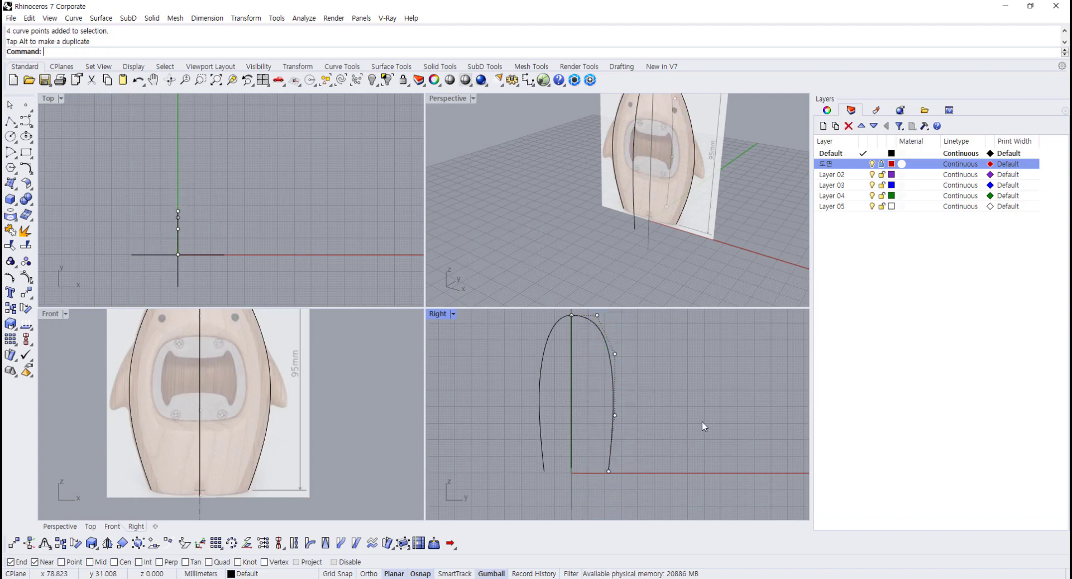
- Move the back curve's control point beside the snout tip slightly inward toward the vertical axis
right_click_drag(612, 427, 594, 463)
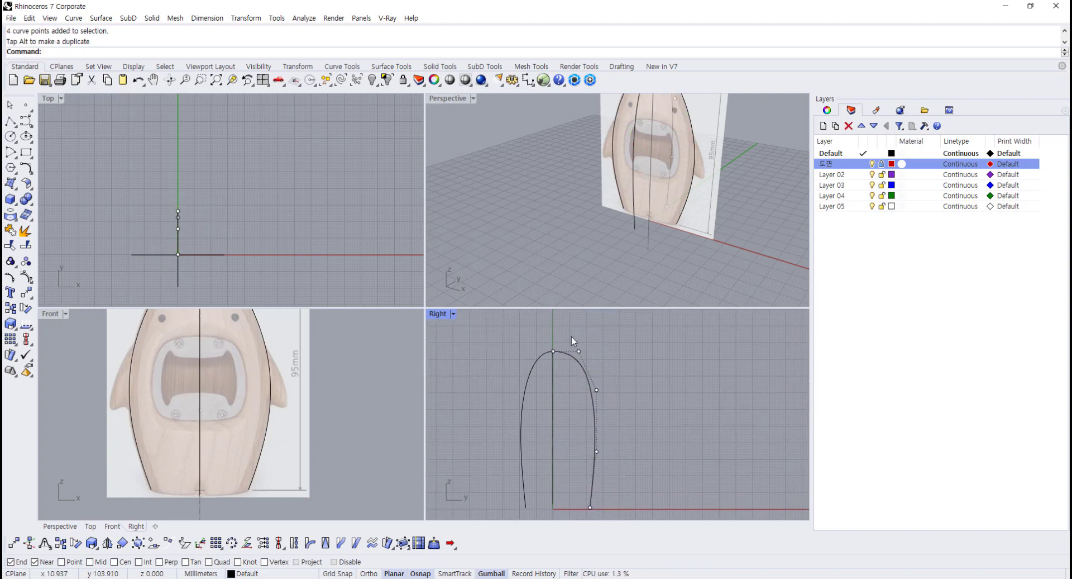
left_click_drag(571, 336, 605, 354)
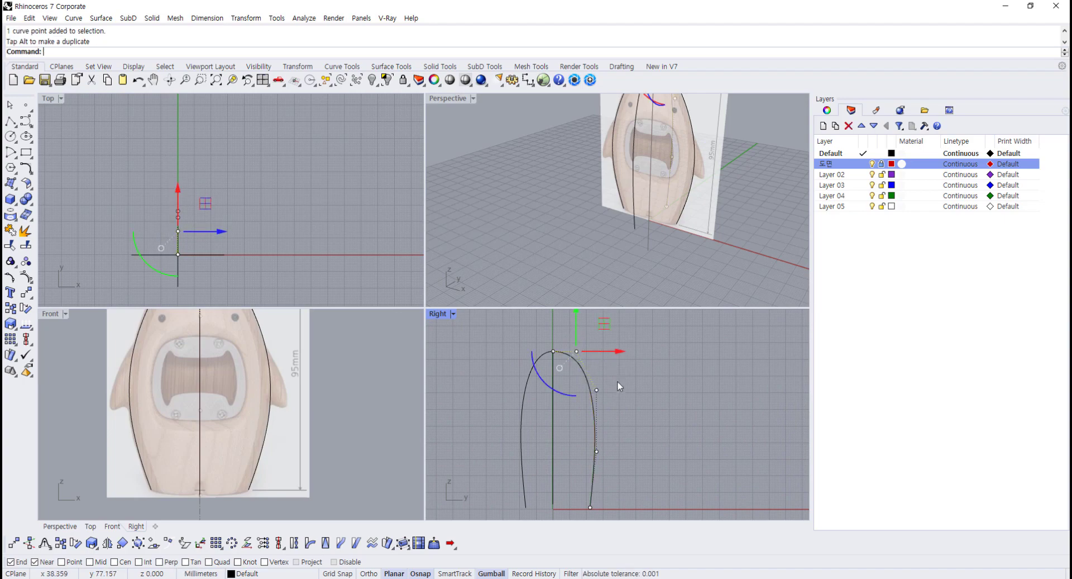
left_click(634, 391)
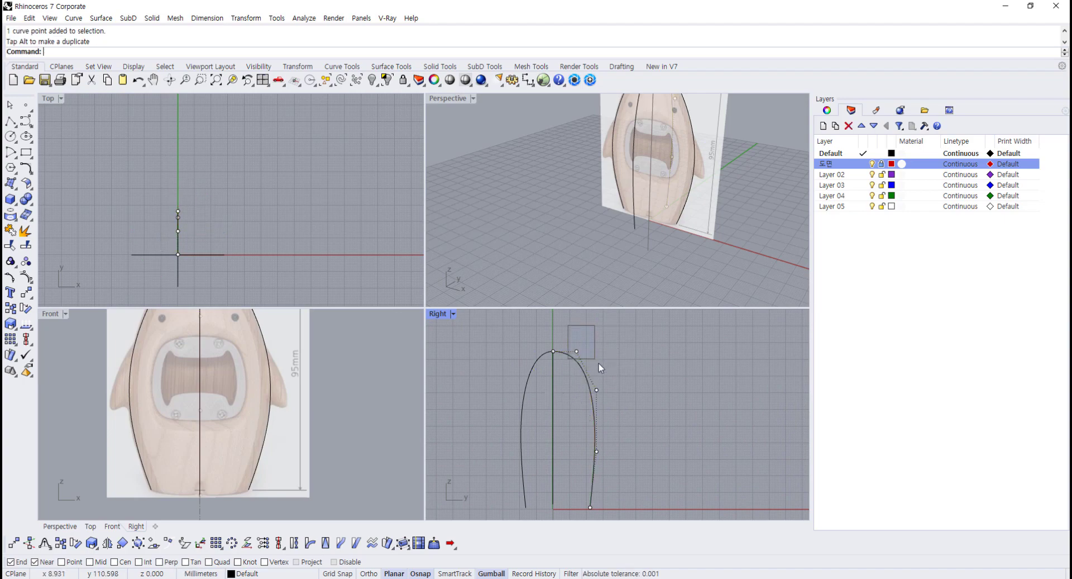
- Move the back curve's three lower control points slightly farther outward from the vertical axis
left_click_drag(599, 363, 626, 513)
left_click(641, 396)
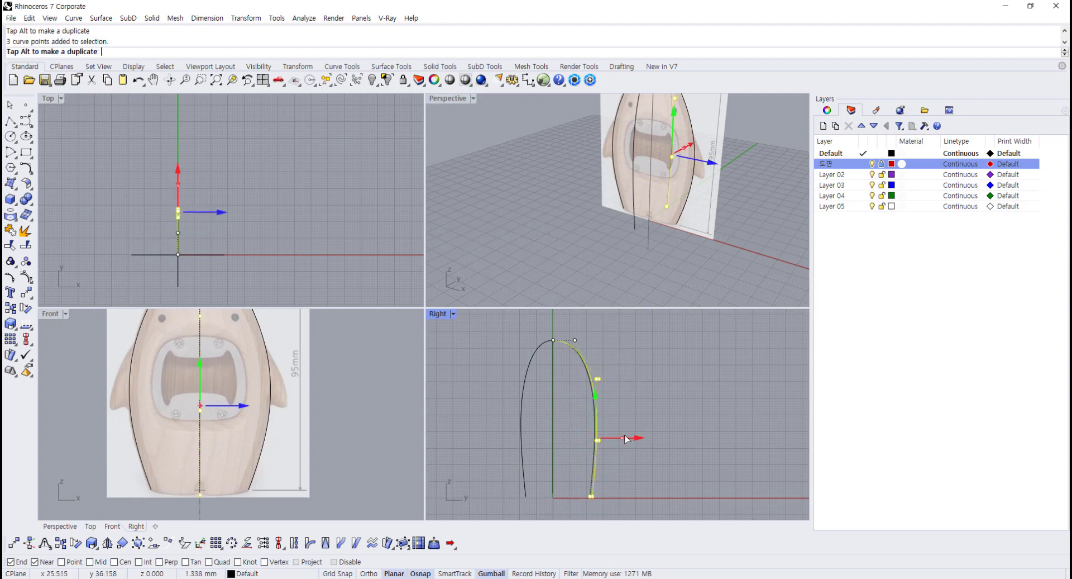
left_click_drag(625, 438, 627, 438)
left_click(682, 447)
scroll(665, 453, "down", 2)
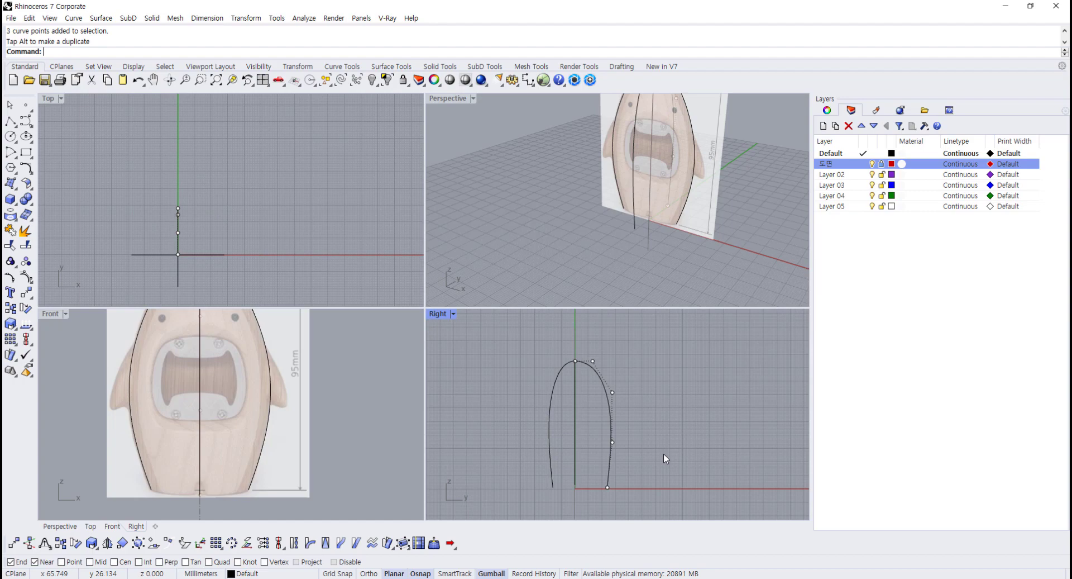
- Create a horizontal cutting plane across the four profile curves just above their lower ends in the Right view
key("F11")
scroll(614, 469, "up", 5)
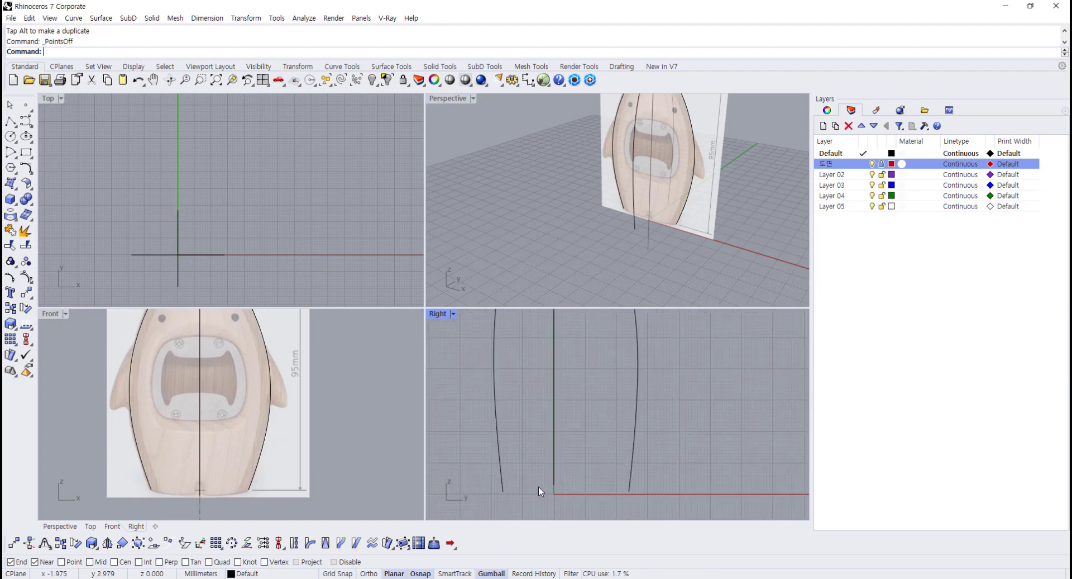
scroll(562, 481, "up", 5)
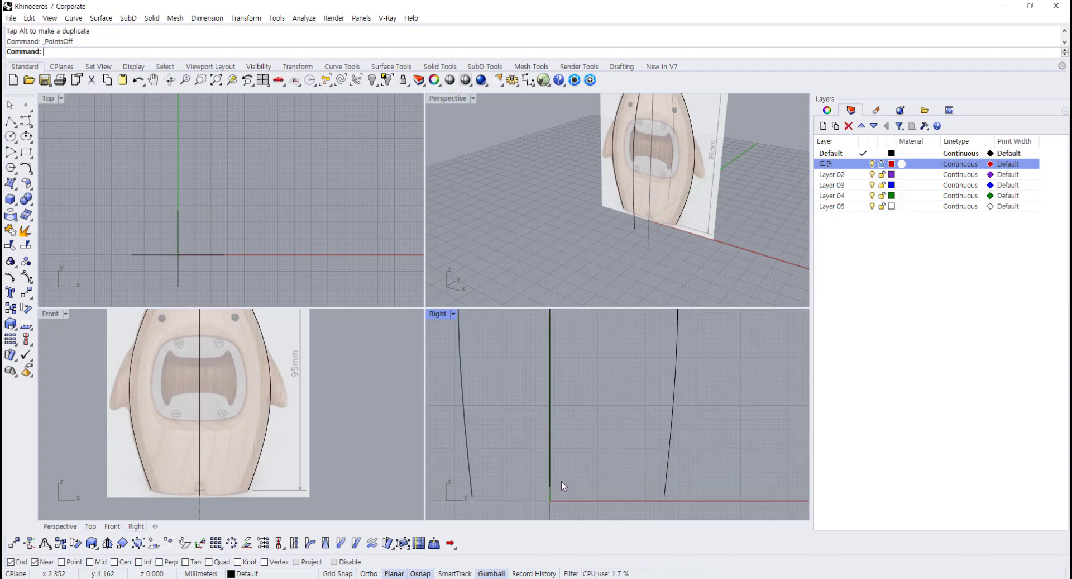
left_click(684, 415)
left_click_drag(745, 407, 468, 462)
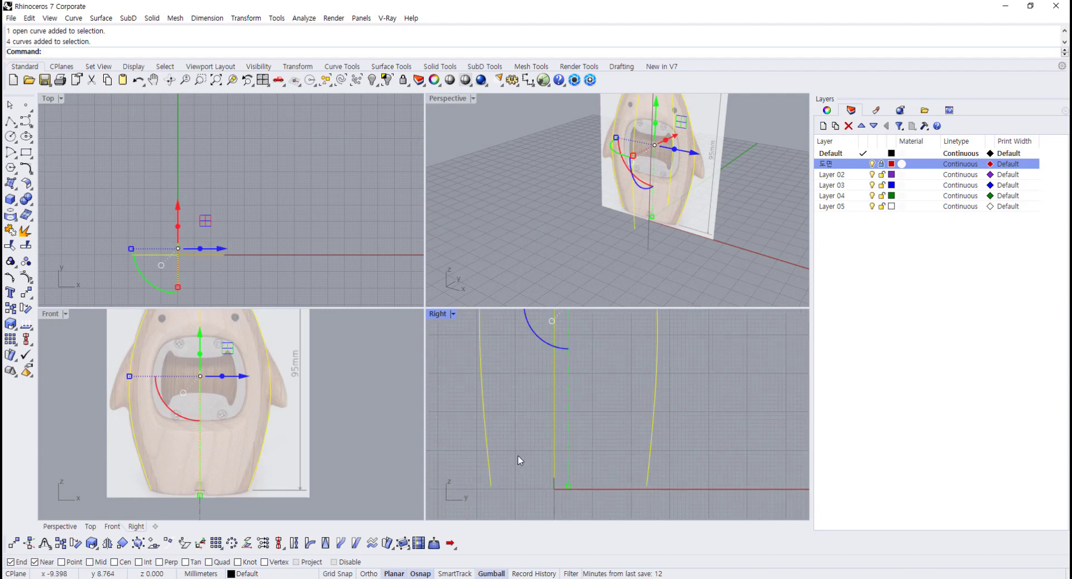
scroll(518, 455, "down", 1)
left_click(391, 66)
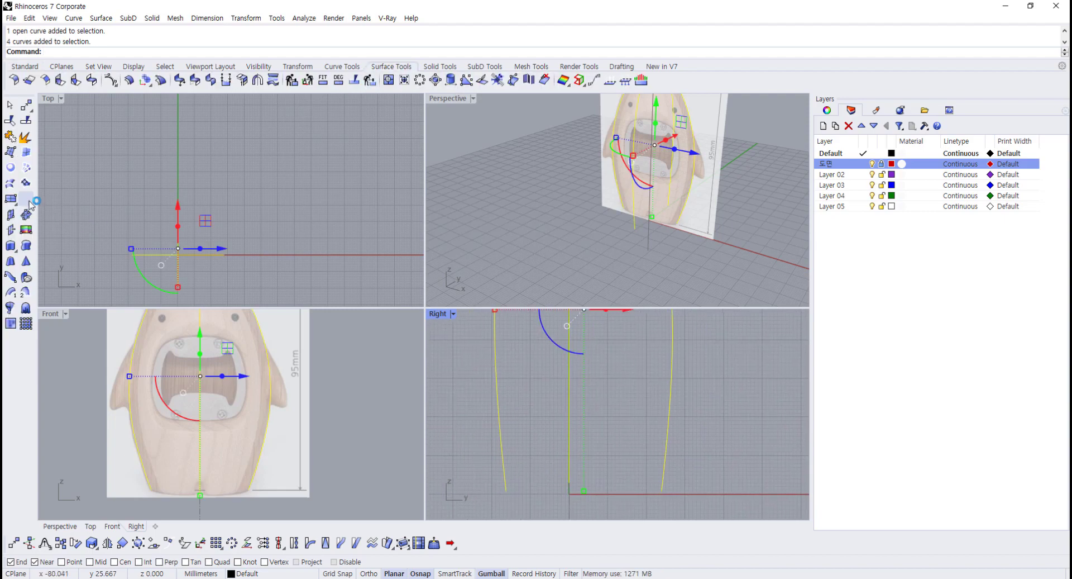
left_click(13, 230)
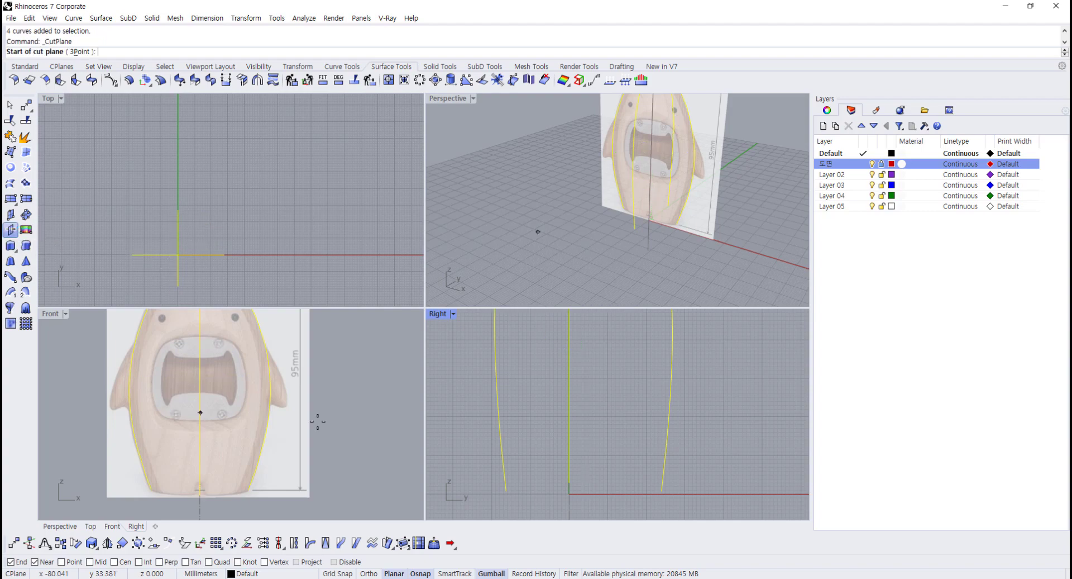
left_click(474, 484)
key("F8")
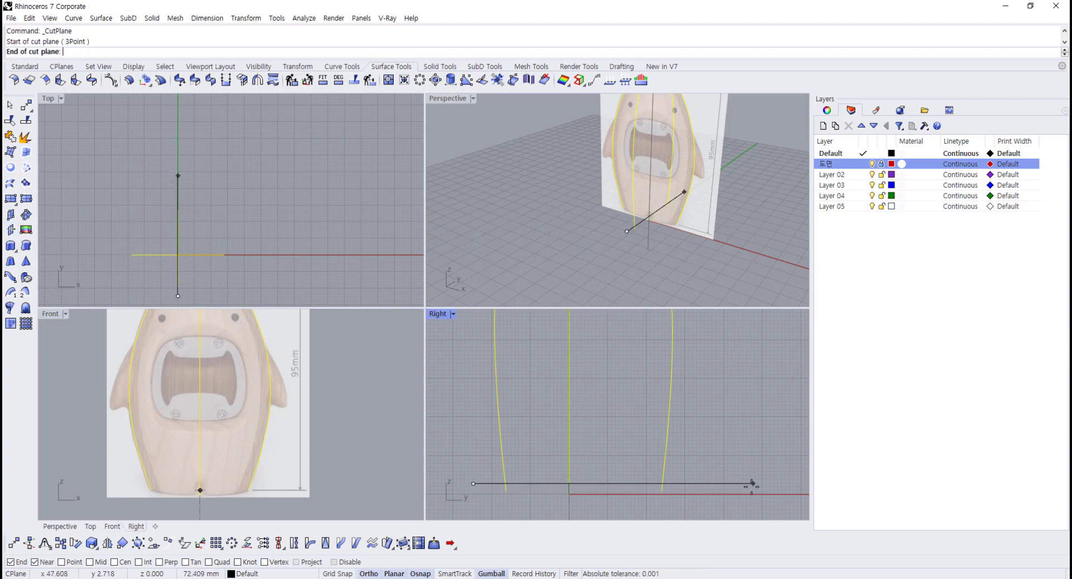
left_click(746, 484)
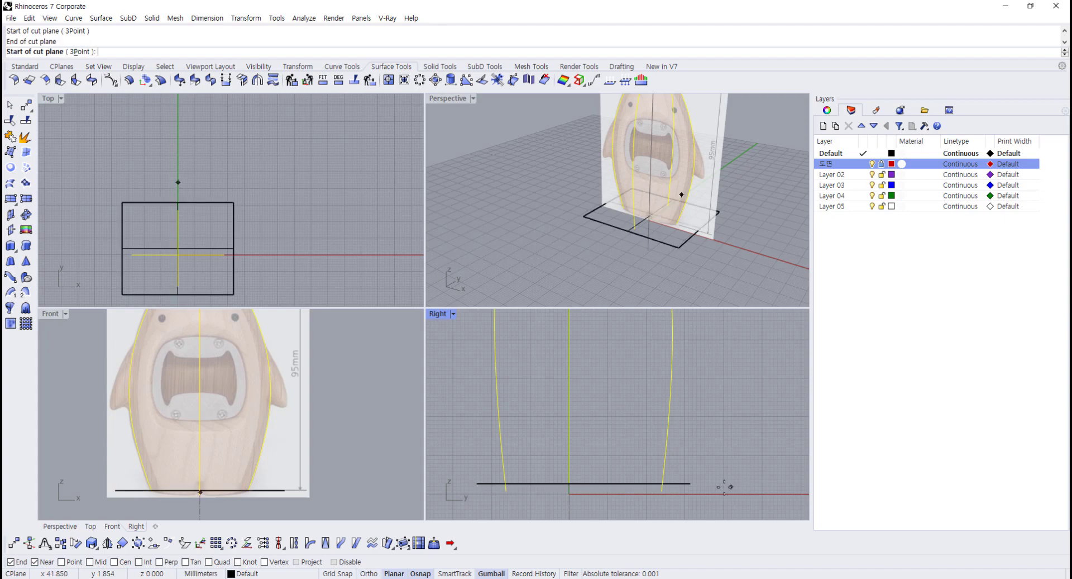
key("Return")
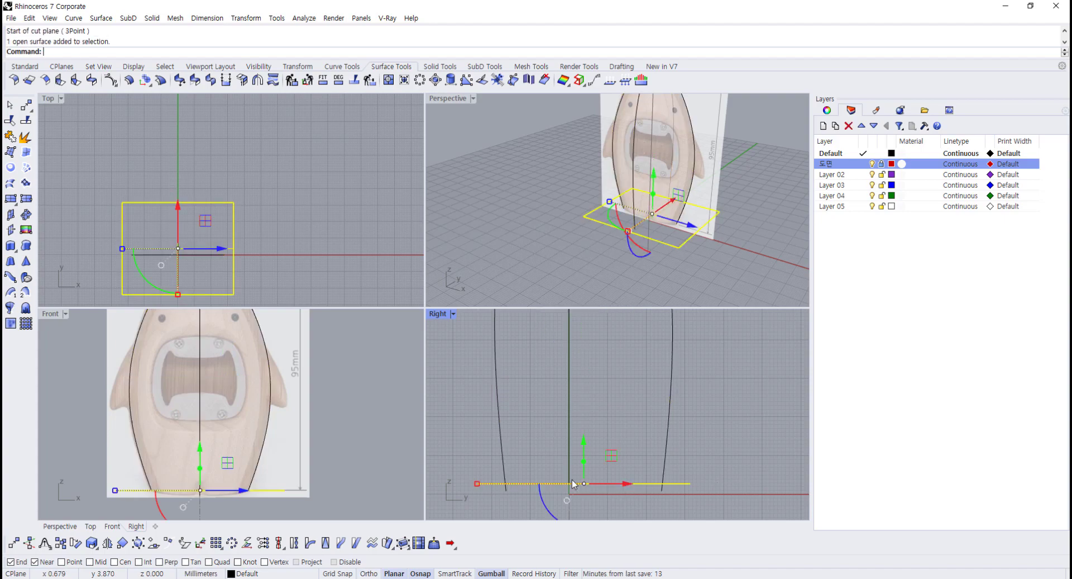
- Shift the cutting plane vertically to line up with the lower ends of the traced outline in the Front view
left_click_drag(573, 484, 635, 414)
scroll(266, 500, "up", 5)
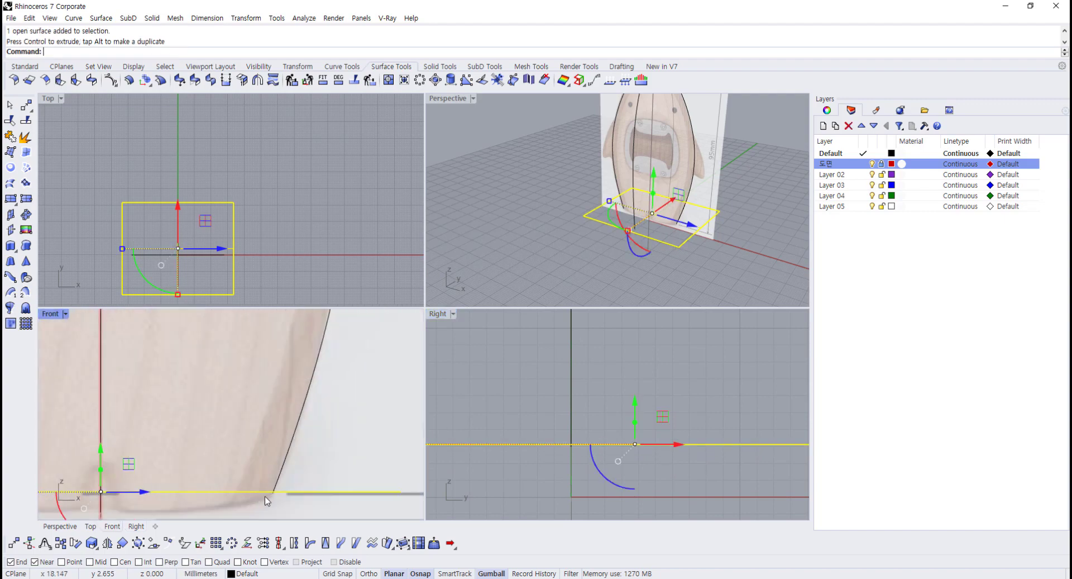
scroll(266, 500, "down", 8)
key("Escape")
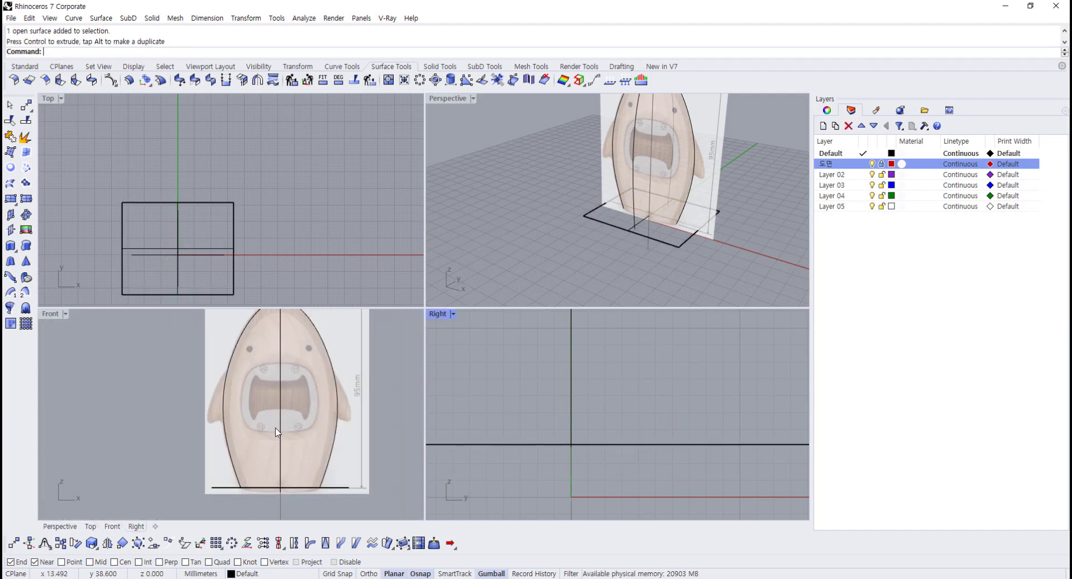
- Move the lower end control points of the two front outline curves about 1.8 mm down, past the cutting plane
left_click(327, 474)
left_click(237, 478, "shift")
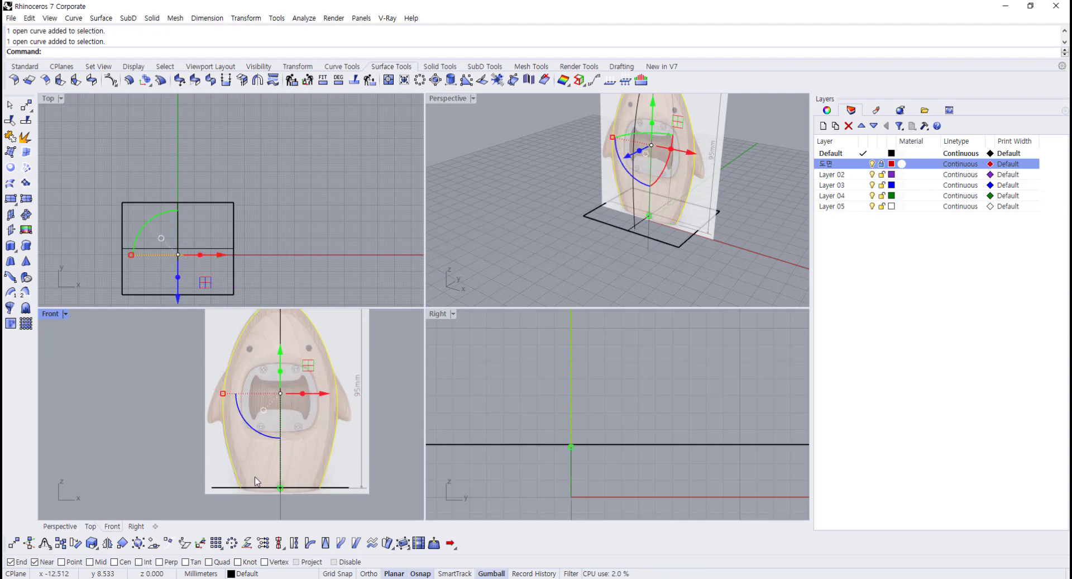
scroll(254, 477, "up", 5)
key("F10")
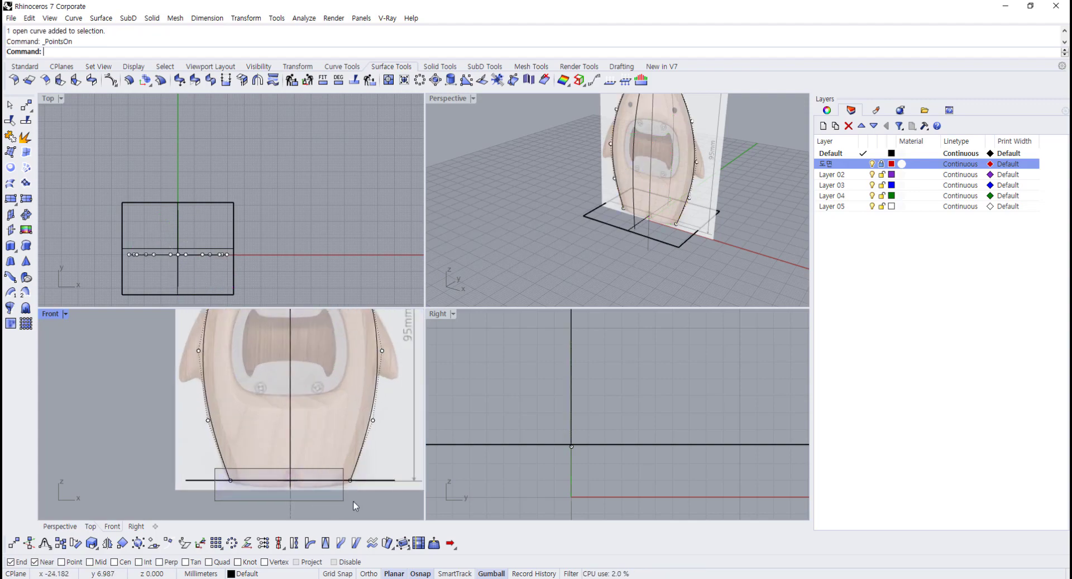
left_click_drag(353, 501, 361, 507)
left_click_drag(291, 456, 293, 462)
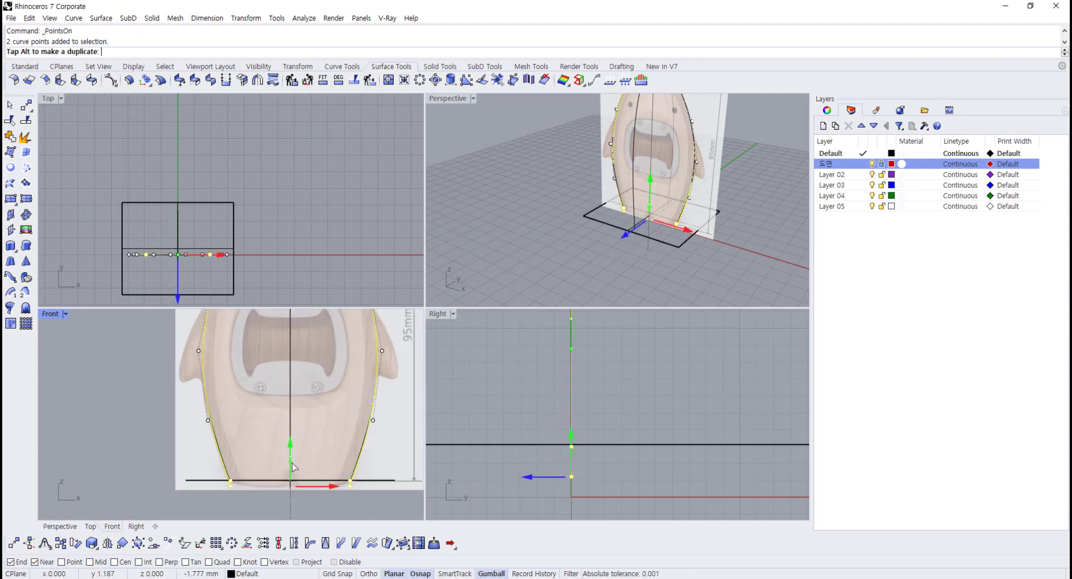
left_click(691, 400)
key("F11")
scroll(645, 407, "up", 5)
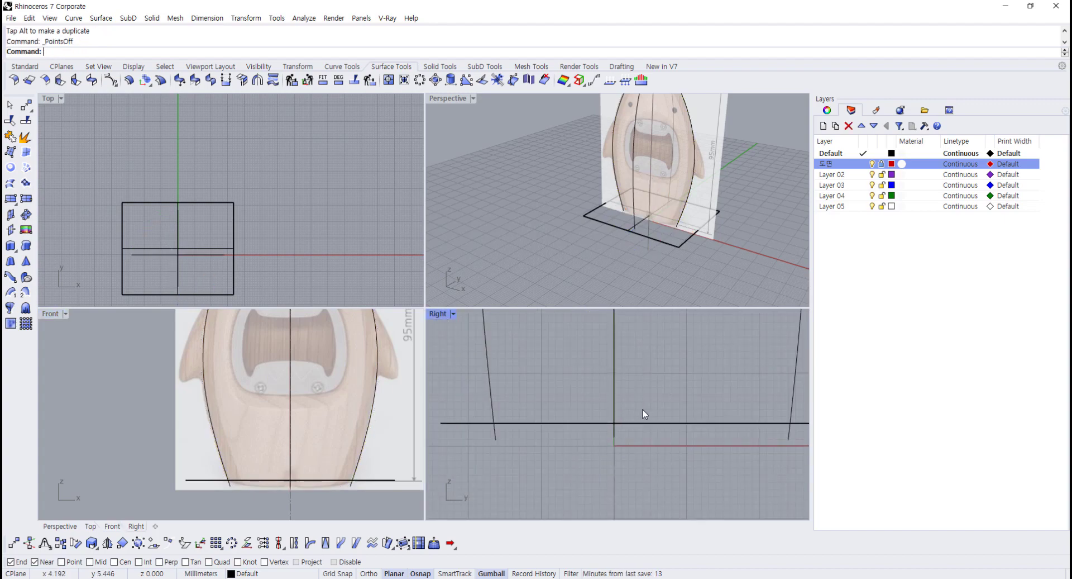
- Split the four profile curves using the horizontal plane as the cutting object
scroll(641, 401, "down", 3)
mouse_move(671, 236)
right_mouse_down()
mouse_move(685, 244)
mouse_move(599, 240)
mouse_move(659, 251)
right_mouse_up()
scroll(640, 403, "down", 3)
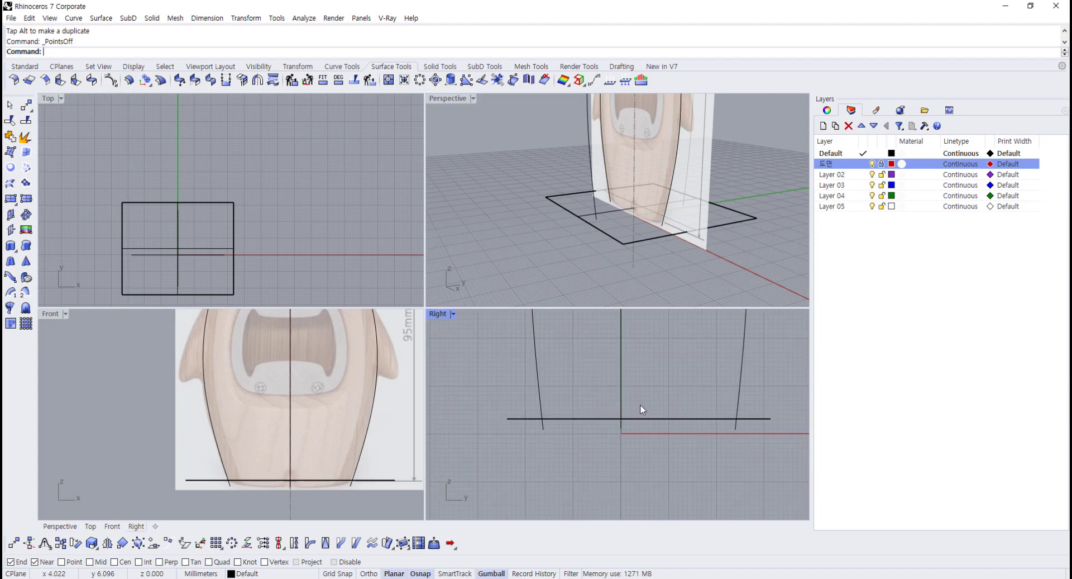
left_click_drag(514, 412, 501, 406)
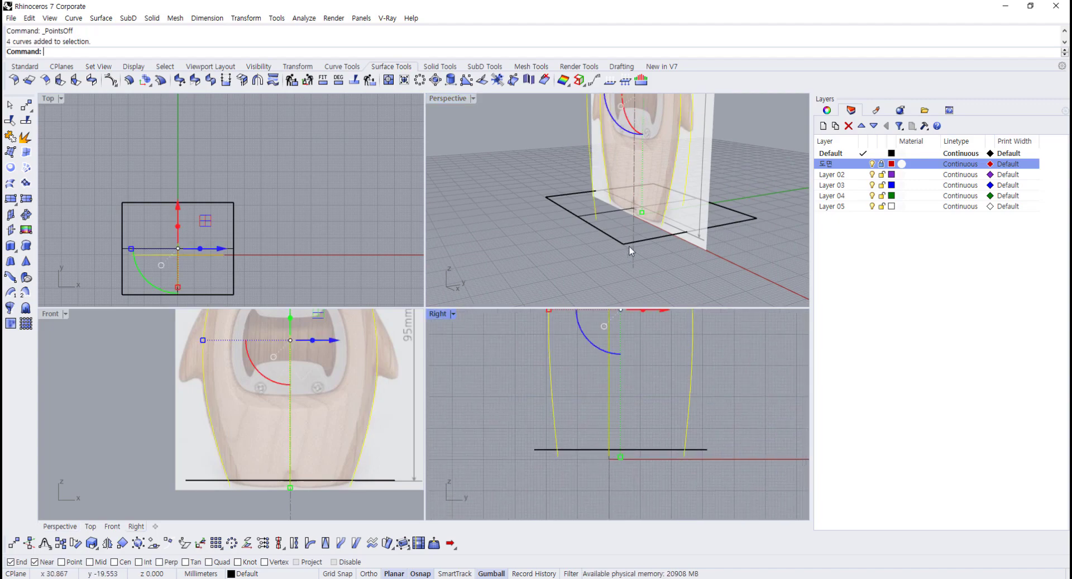
right_click_drag(628, 246, 698, 240)
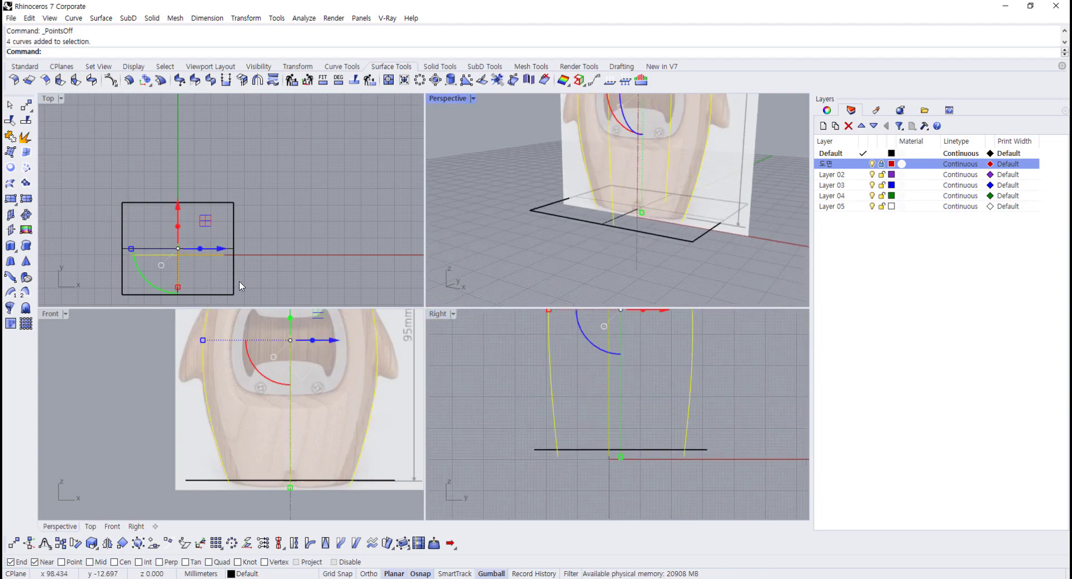
left_click(31, 124)
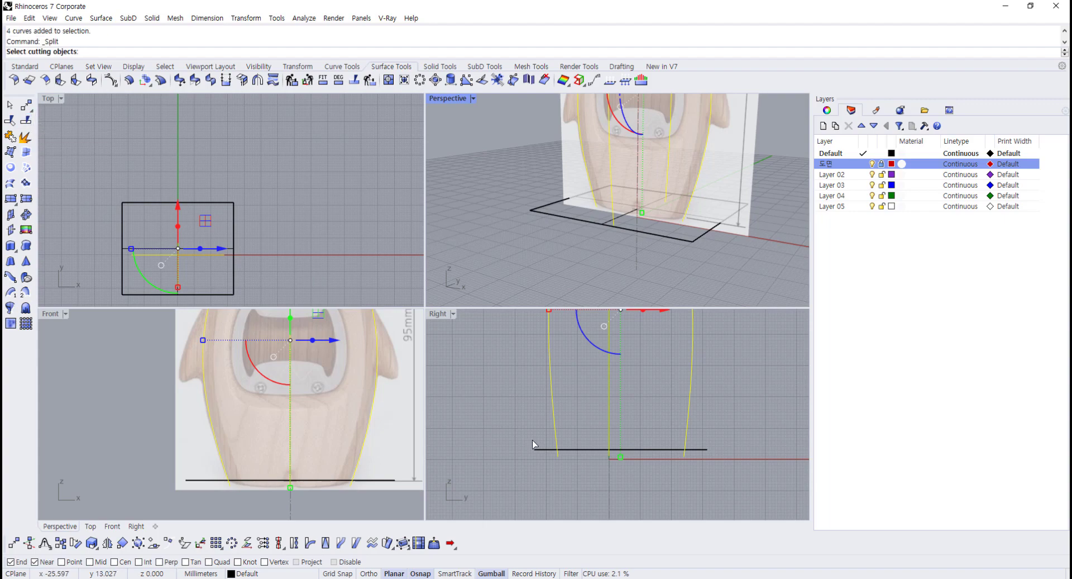
left_click(544, 452)
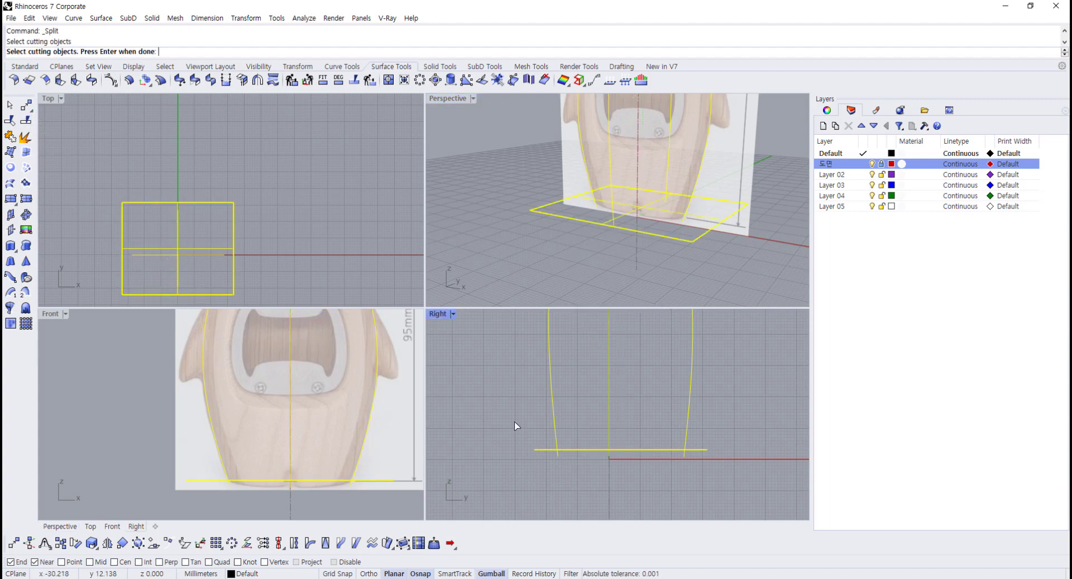
key("Return")
- Delete the four short curve pieces below the cut together with the cutting plane
left_click(486, 438)
left_click_drag(495, 425, 747, 475)
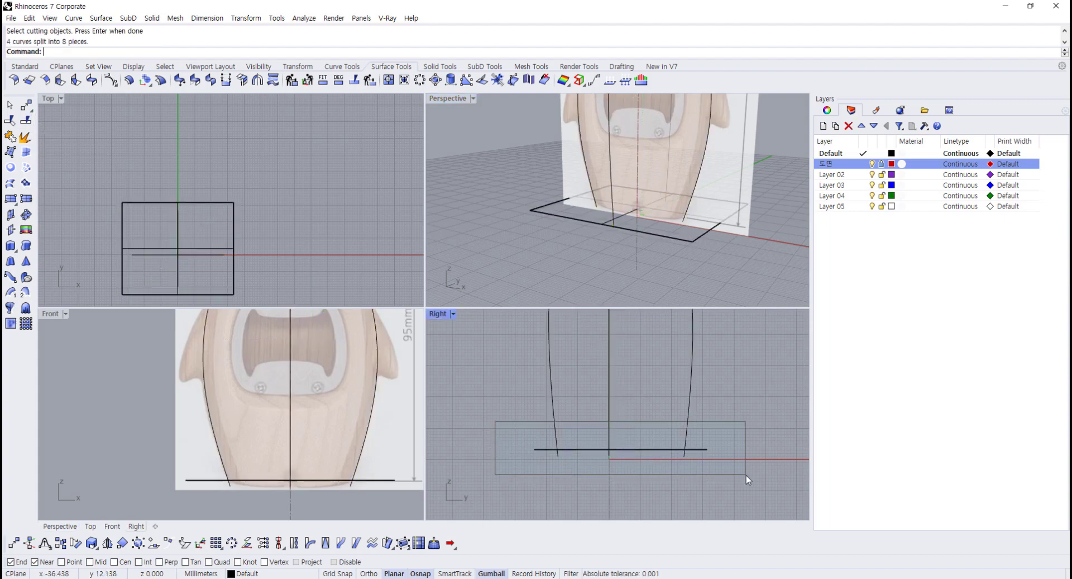
scroll(566, 453, "up", 3)
scroll(566, 458, "up", 2)
left_click(549, 457)
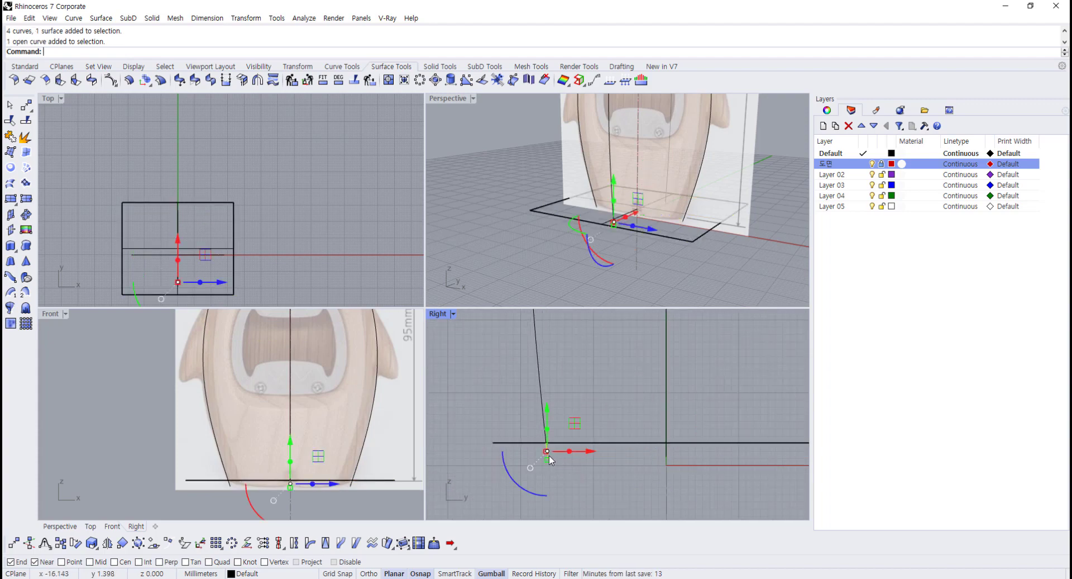
scroll(570, 486, "down", 4)
left_click_drag(506, 441, 757, 491)
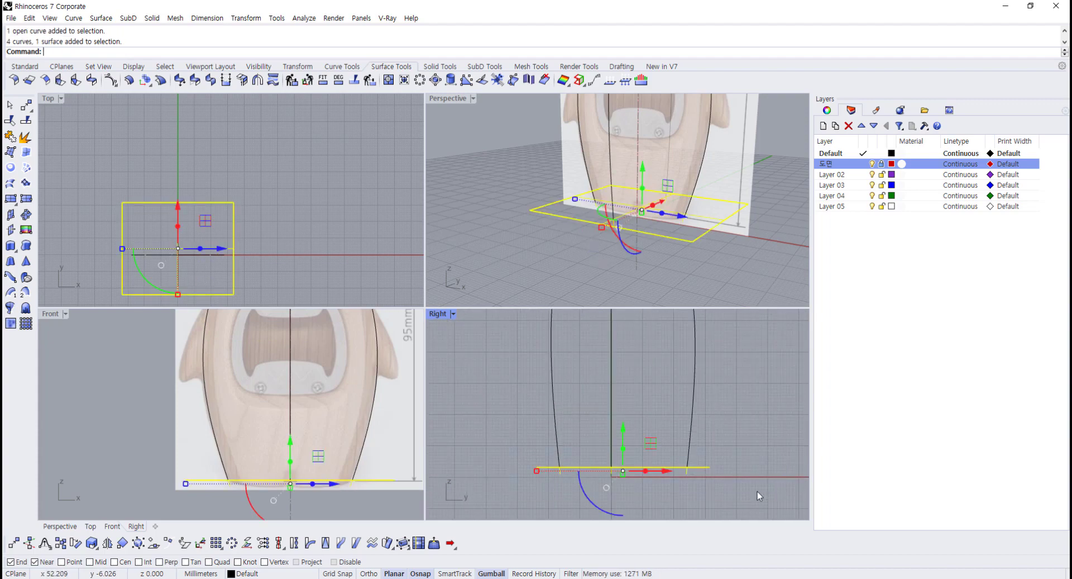
key("Delete")
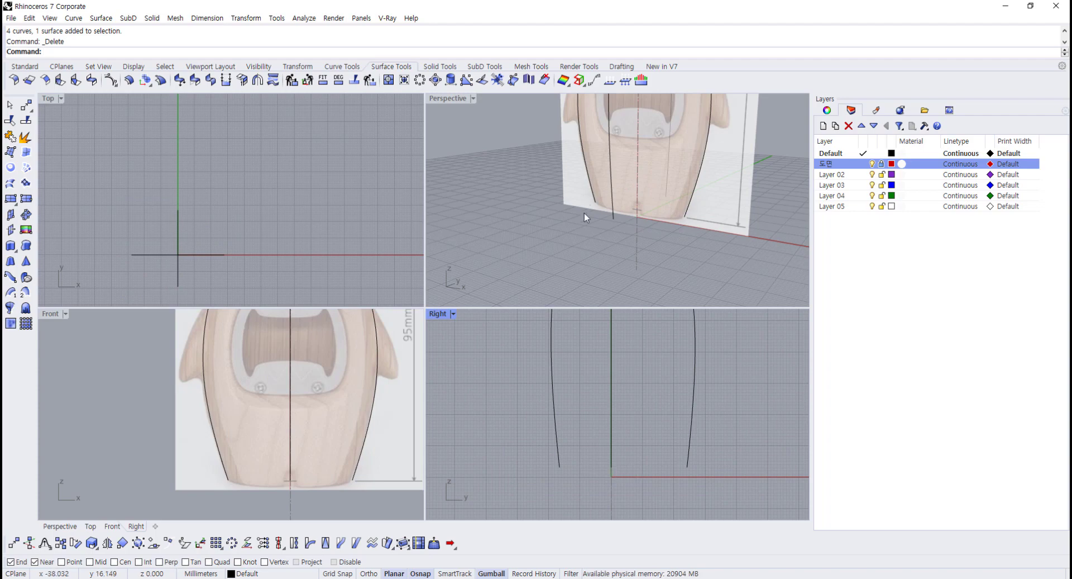
- In a maximized Perspective view, unlock the 도면 layer, move the reference picture back along the Y axis behind the curves, and relock the layer
right_click_drag(584, 213, 511, 227)
right_click_drag(614, 370, 581, 425)
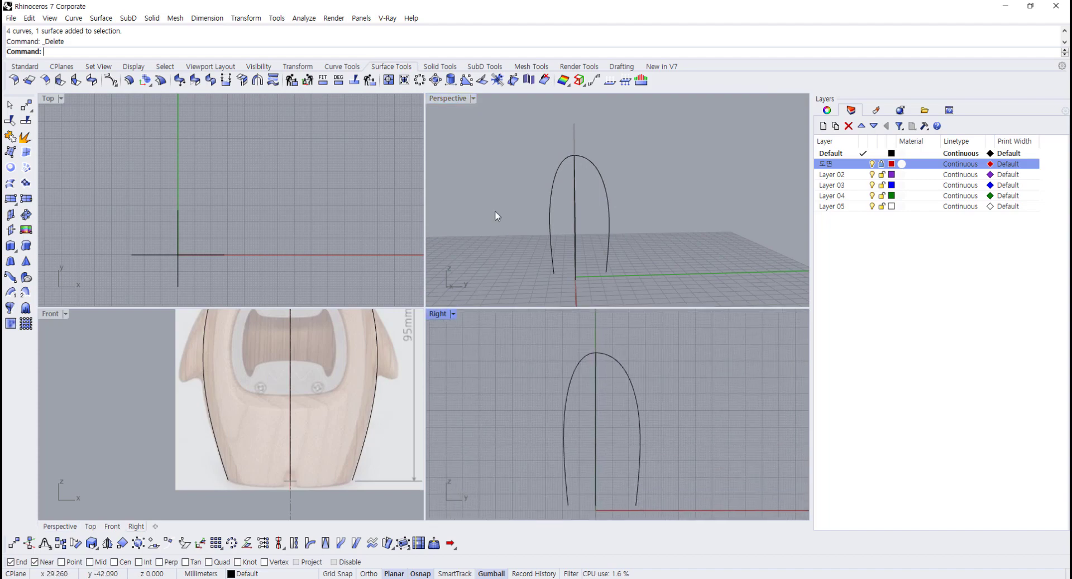
double_click(441, 98)
right_click_drag(447, 226, 458, 321)
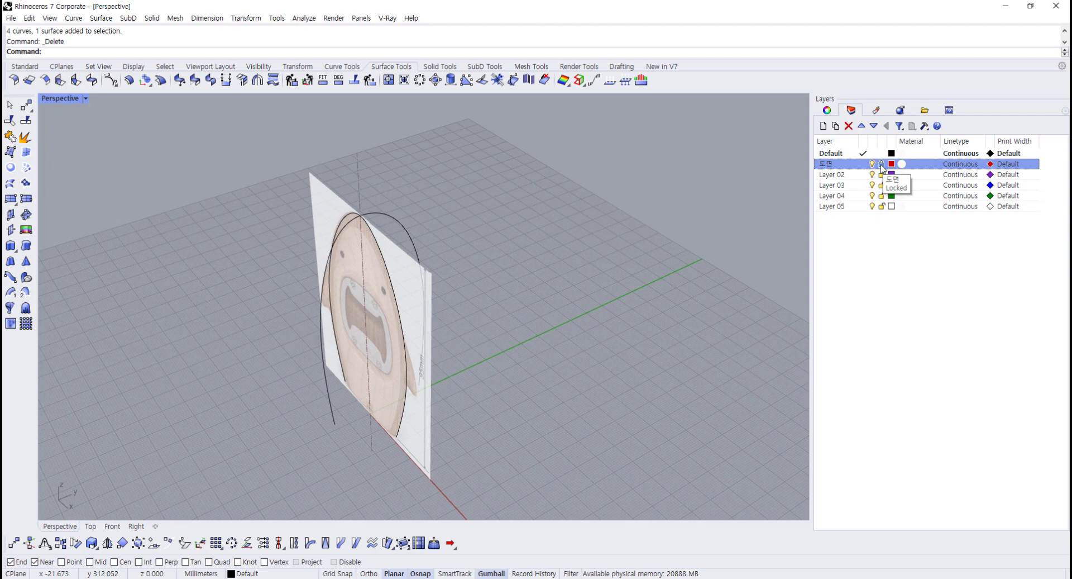
left_click(882, 165)
left_click(410, 290)
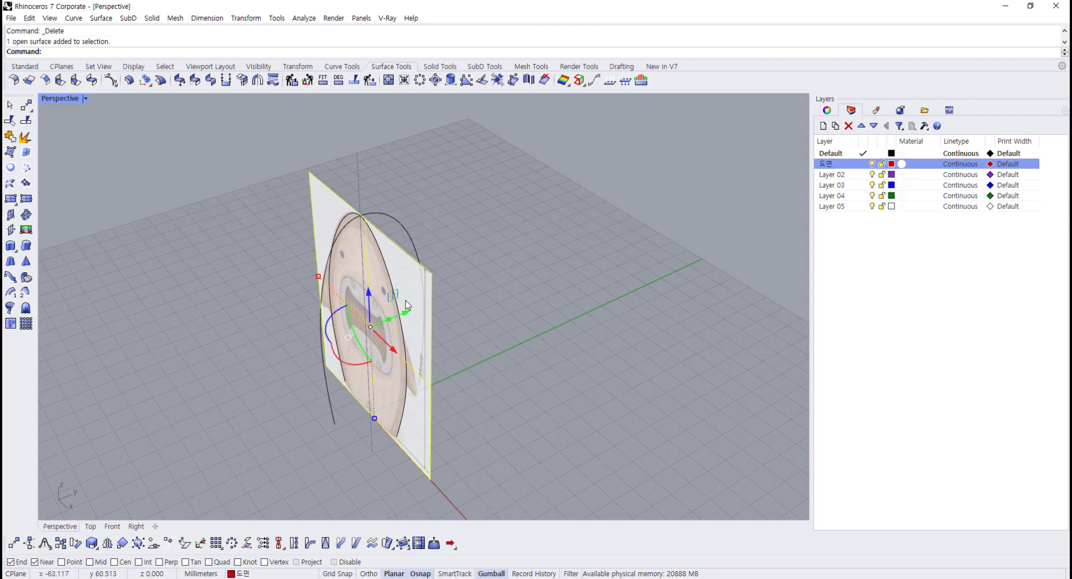
left_click_drag(404, 312, 508, 273)
left_click(546, 386)
right_click_drag(546, 389, 514, 320)
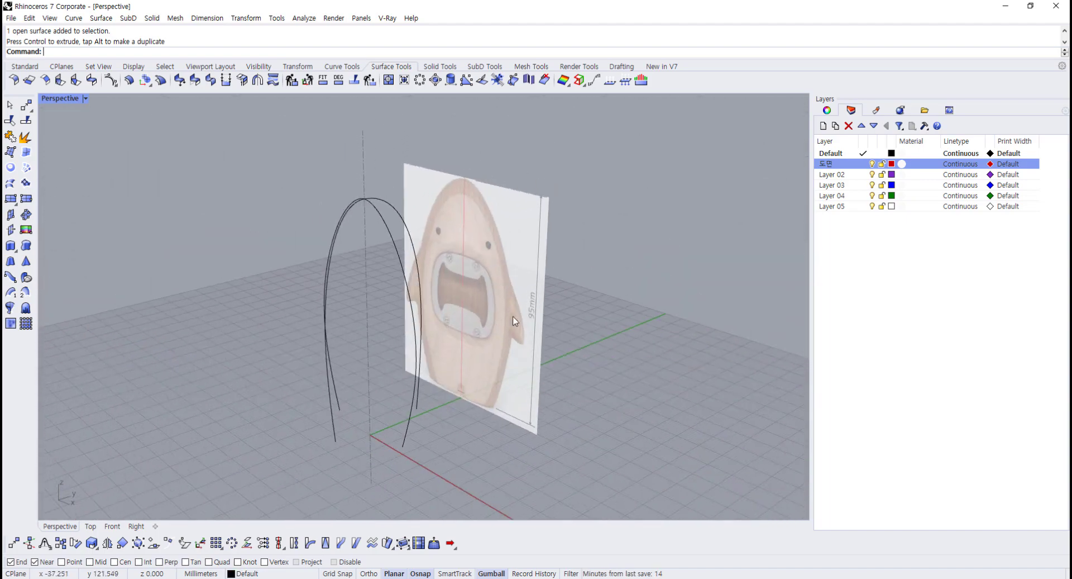
left_click(882, 164)
- Loft the four body profile curves into a closed surface with Normal style, without simplifying the cross-section curves
right_click_drag(467, 421, 335, 313)
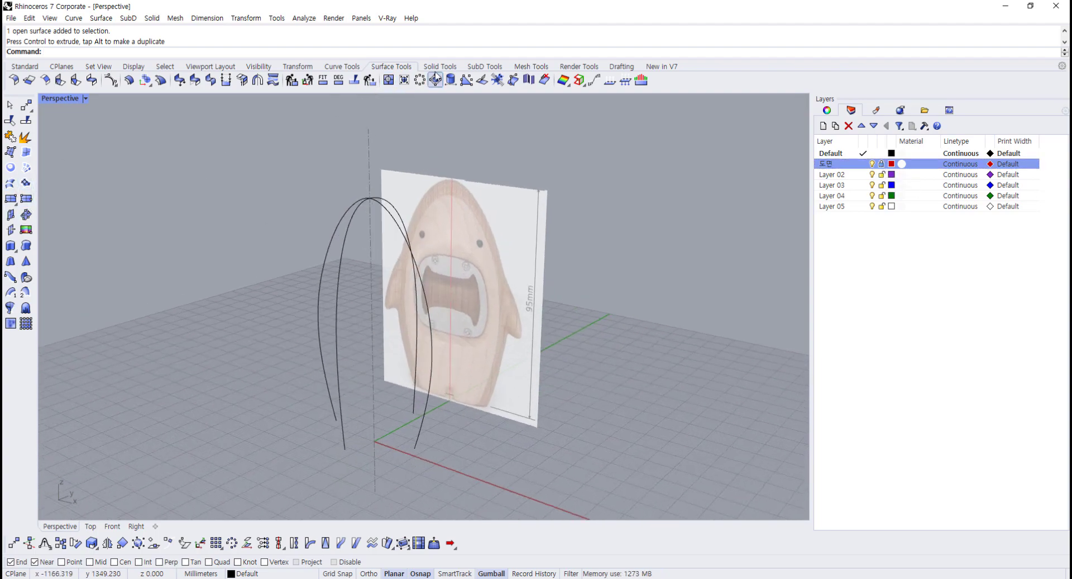
left_click(8, 185)
scroll(336, 222, "up", 8)
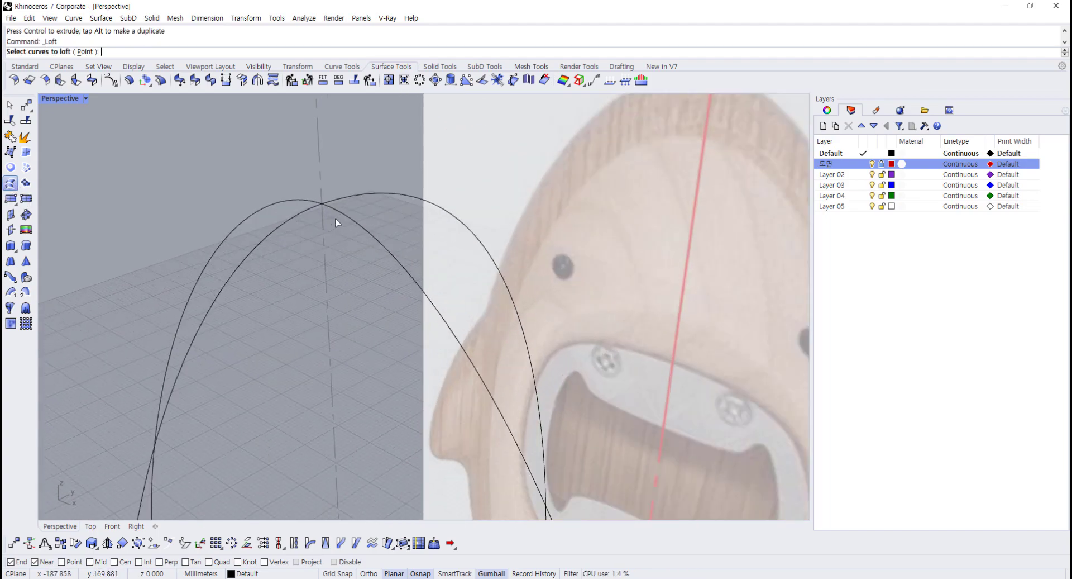
scroll(336, 222, "up", 4)
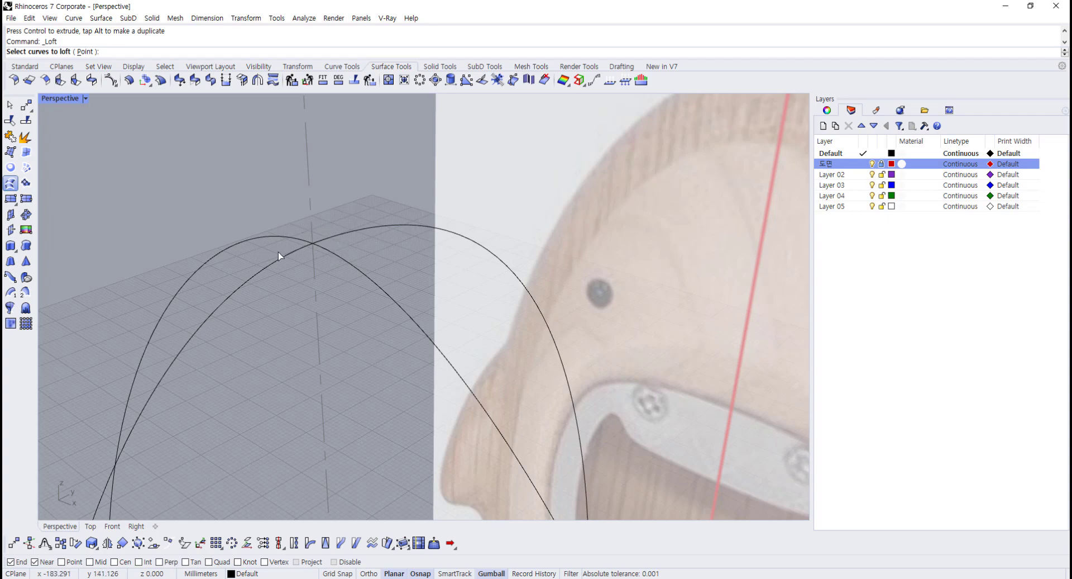
scroll(321, 320, "down", 5)
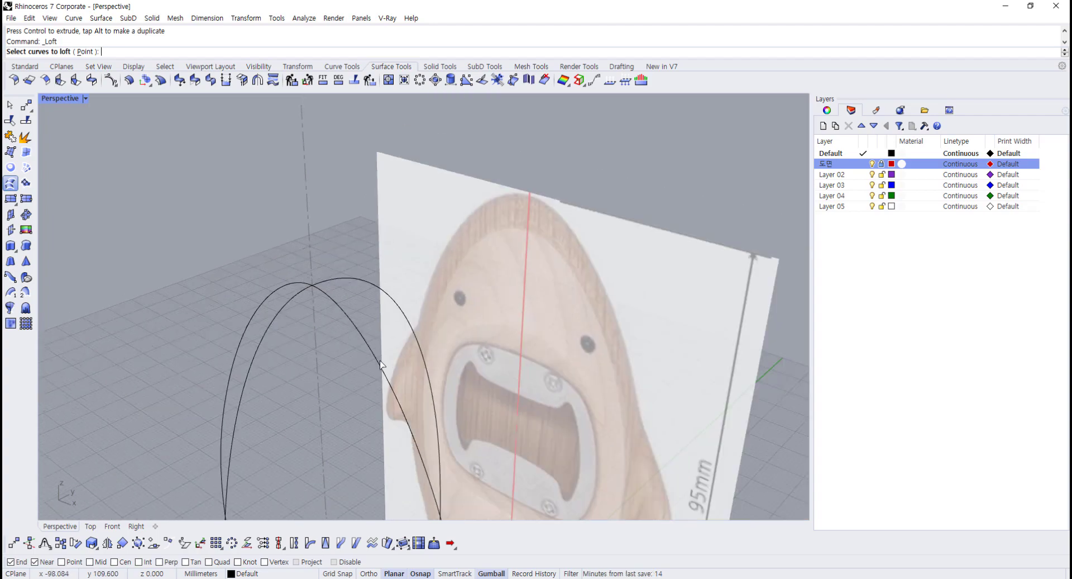
scroll(332, 278, "up", 4)
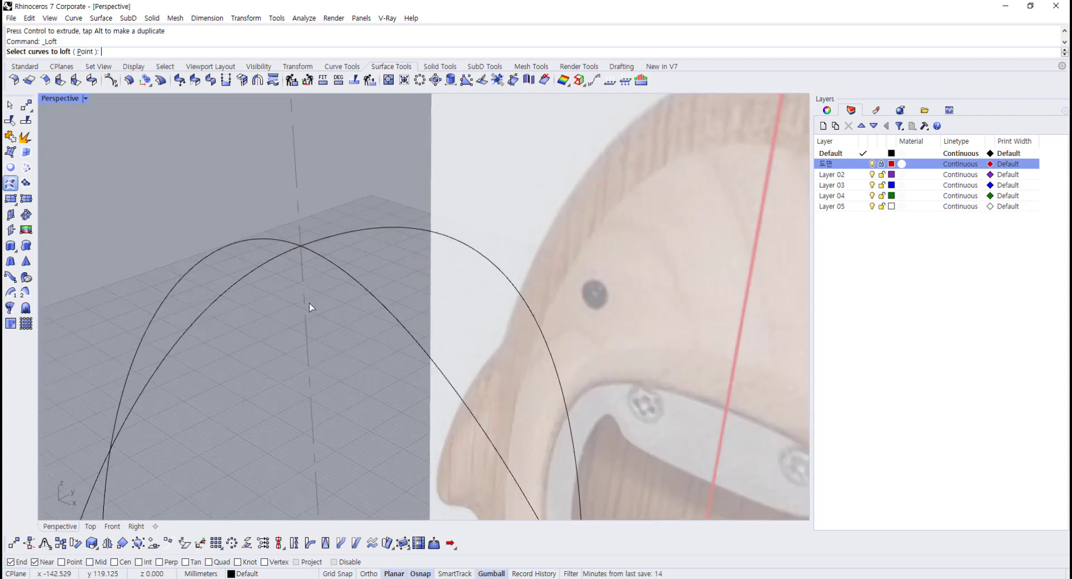
scroll(313, 280, "up", 3)
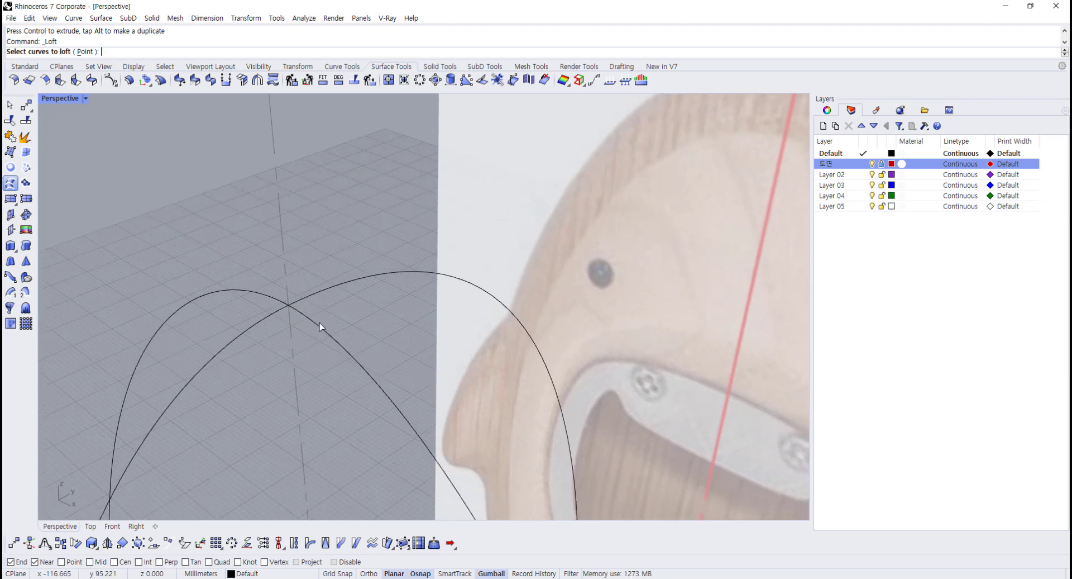
left_click(320, 330)
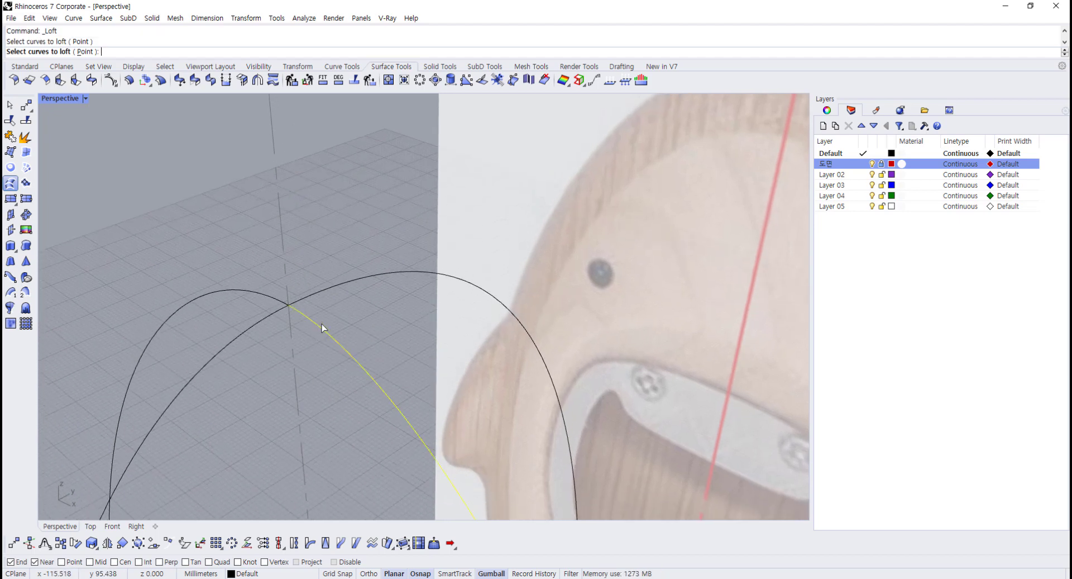
left_click(329, 291)
left_click(247, 294)
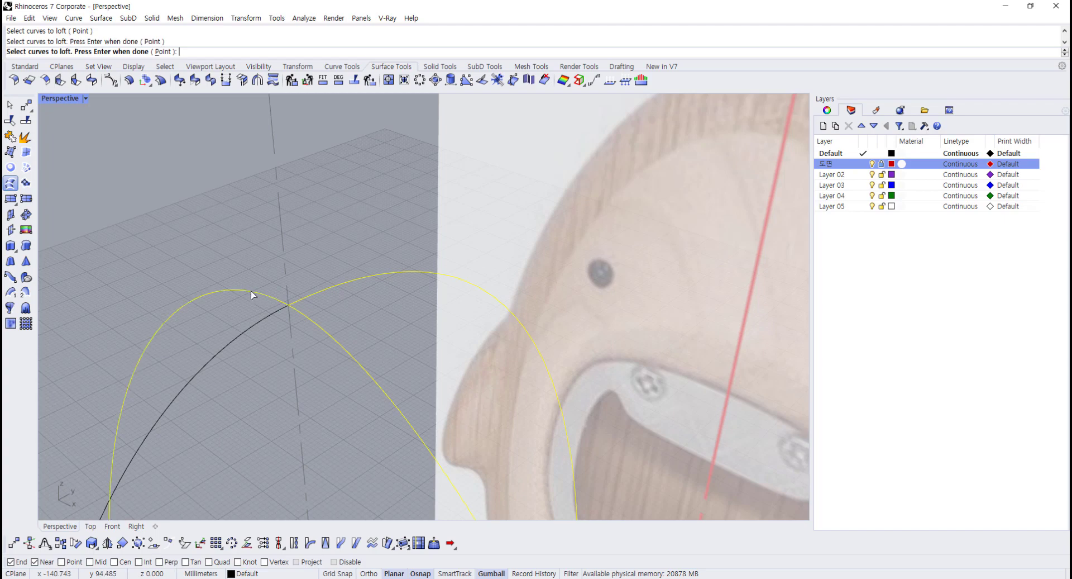
left_click(250, 326)
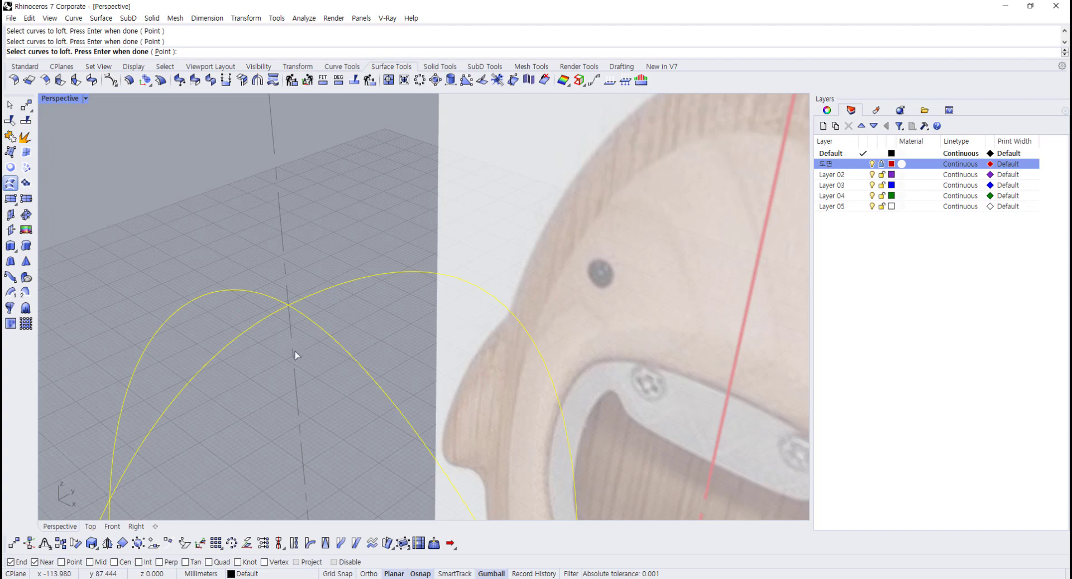
scroll(291, 371, "down", 5)
key("Return")
scroll(291, 372, "down", 6)
right_click_drag(290, 372, 230, 254, "shift")
left_click(565, 226)
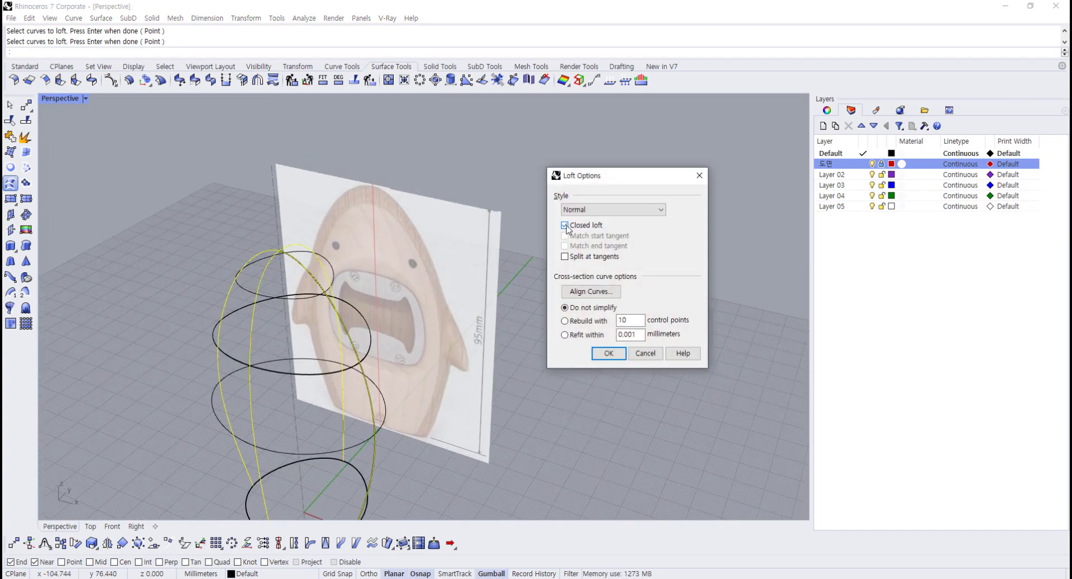
left_click(609, 354)
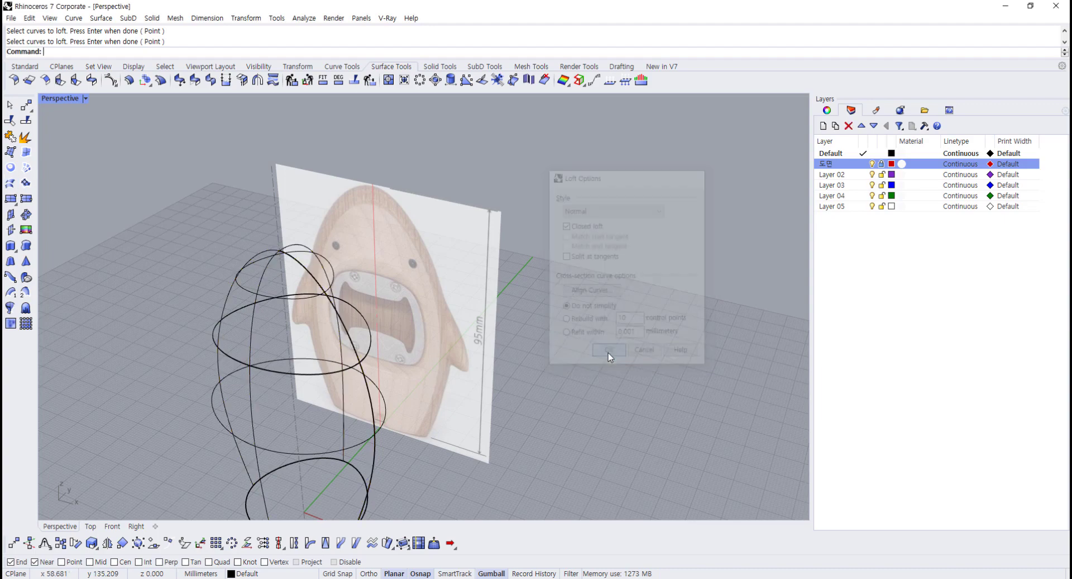
- Switch the Perspective viewport to the Shaded display mode
left_click(86, 98)
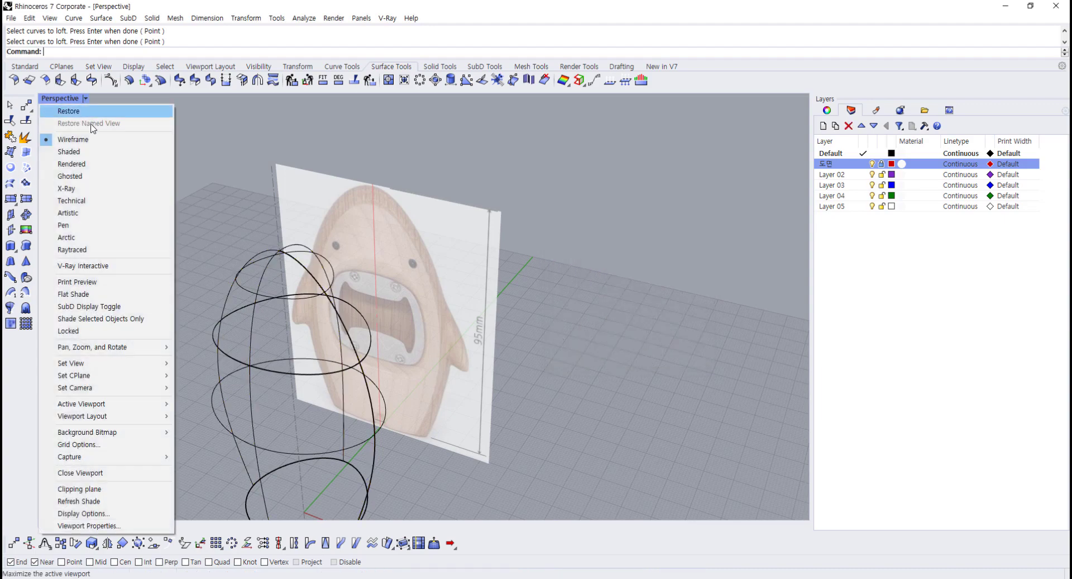
left_click(79, 154)
scroll(158, 263, "down", 6)
mouse_move(186, 286)
right_mouse_down()
mouse_move(128, 179)
mouse_move(303, 169)
mouse_move(391, 249)
mouse_move(280, 254)
mouse_move(217, 307)
mouse_move(315, 327)
mouse_move(213, 297)
right_mouse_up()
- Examine the lofted body surface from several angles to see which side of it faces outward
left_click(261, 304)
scroll(259, 304, "up", 4)
key("Escape")
right_click_drag(255, 351, 253, 306)
left_click(253, 307)
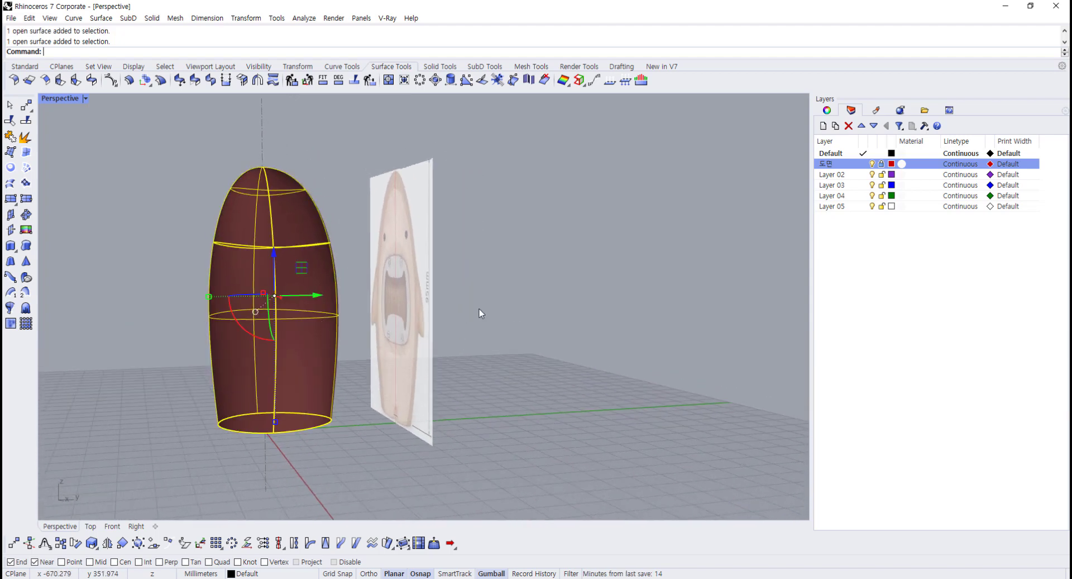
right_click_drag(480, 309, 416, 305)
left_click(25, 66)
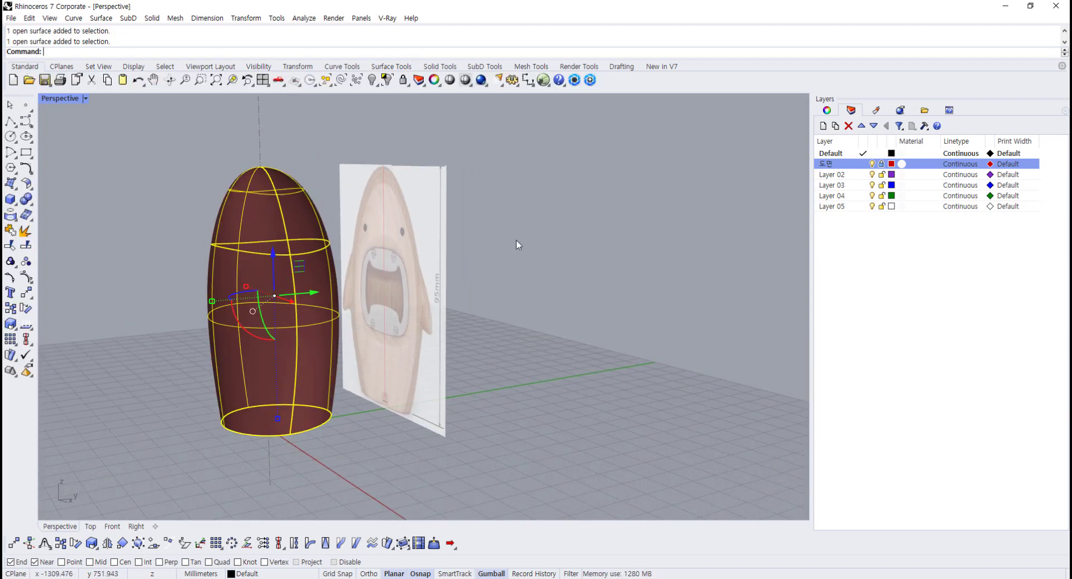
key("Escape")
right_click_drag(323, 370, 316, 325)
left_click(316, 325)
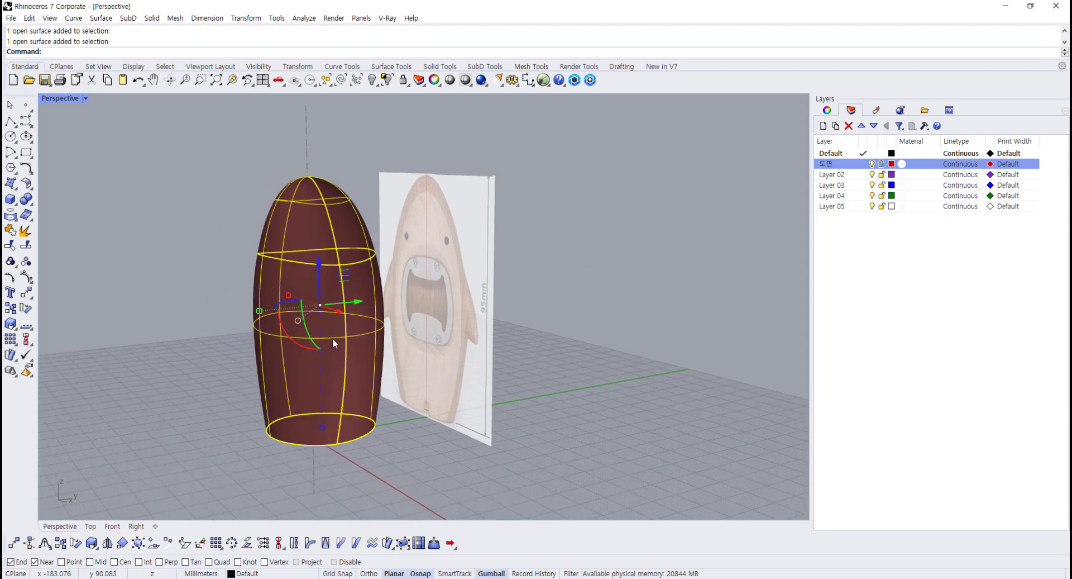
key("Escape")
scroll(311, 318, "up", 2)
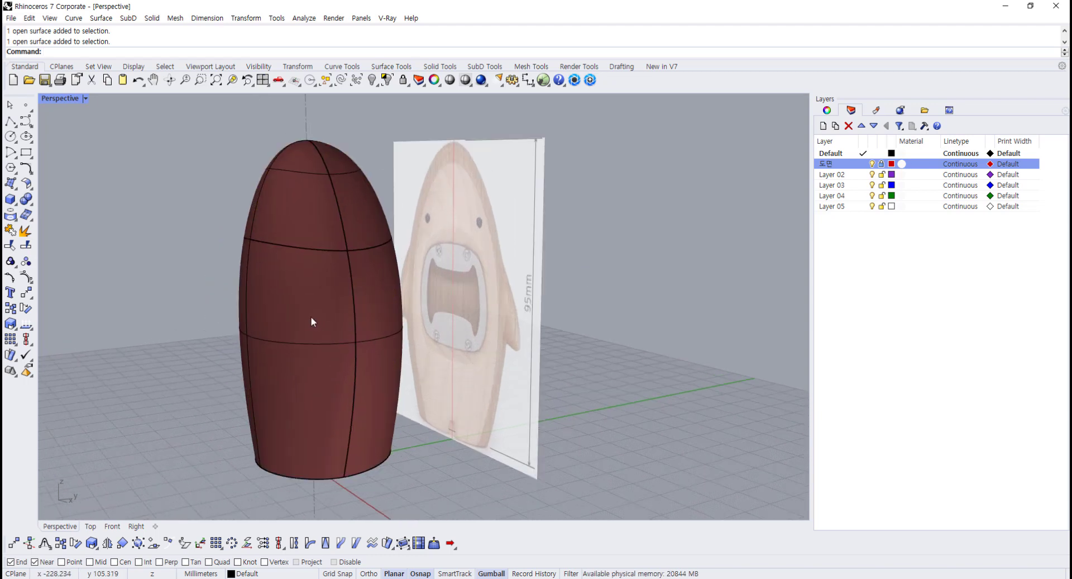
left_click(311, 317)
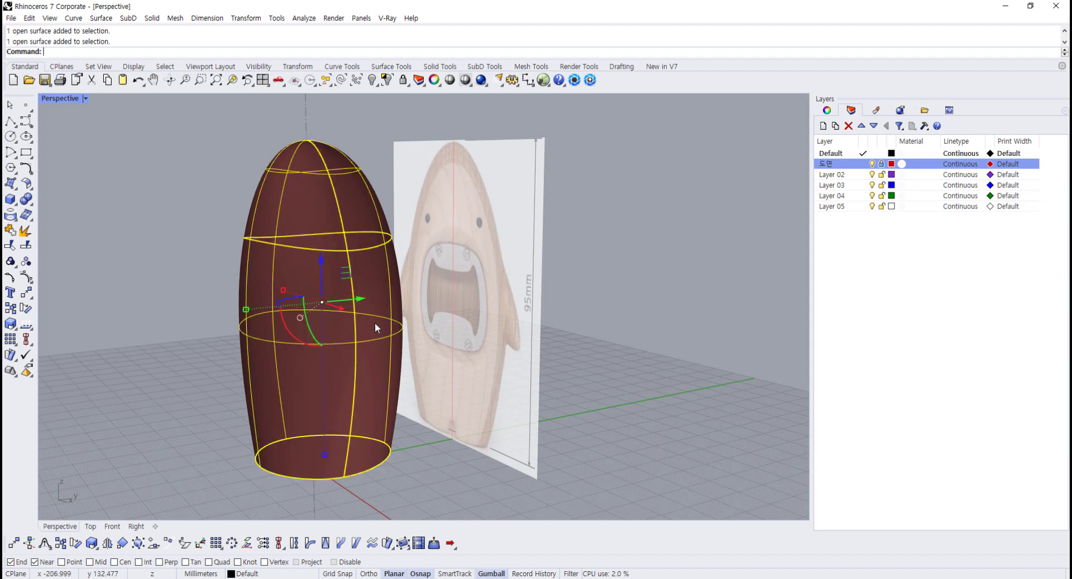
key("Escape")
- In the Shaded display mode options, keep a single color for all backfaces and set it to a greyish brown, RGB 126, 104, 104
left_click(510, 85)
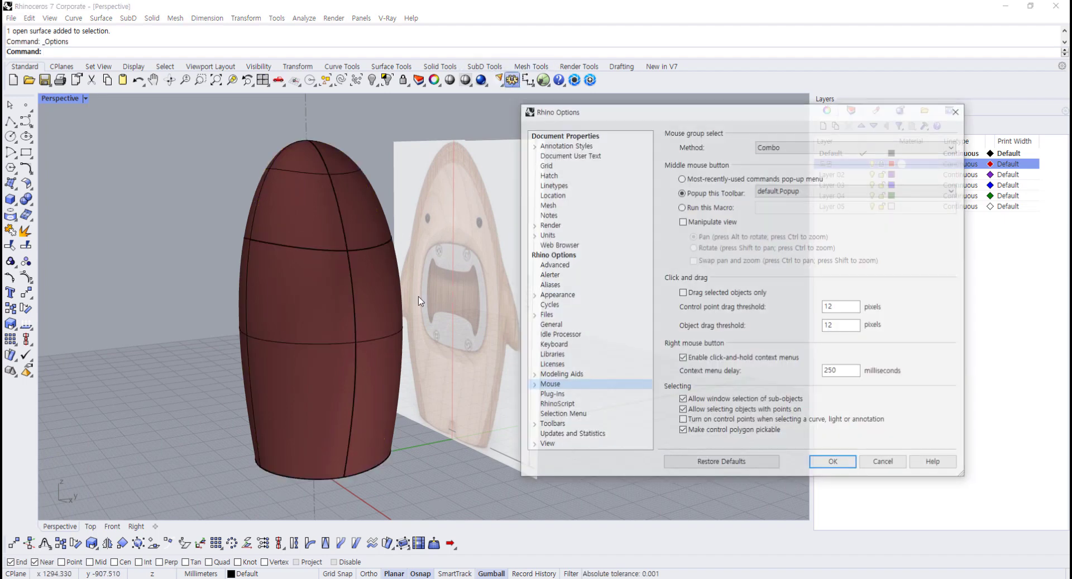
left_click(533, 446)
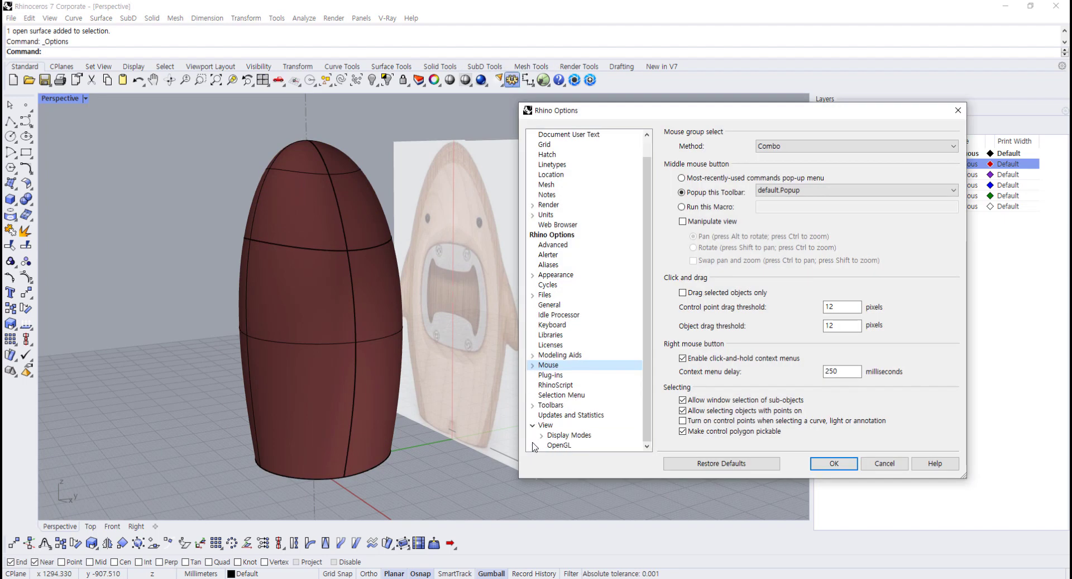
left_click(545, 427)
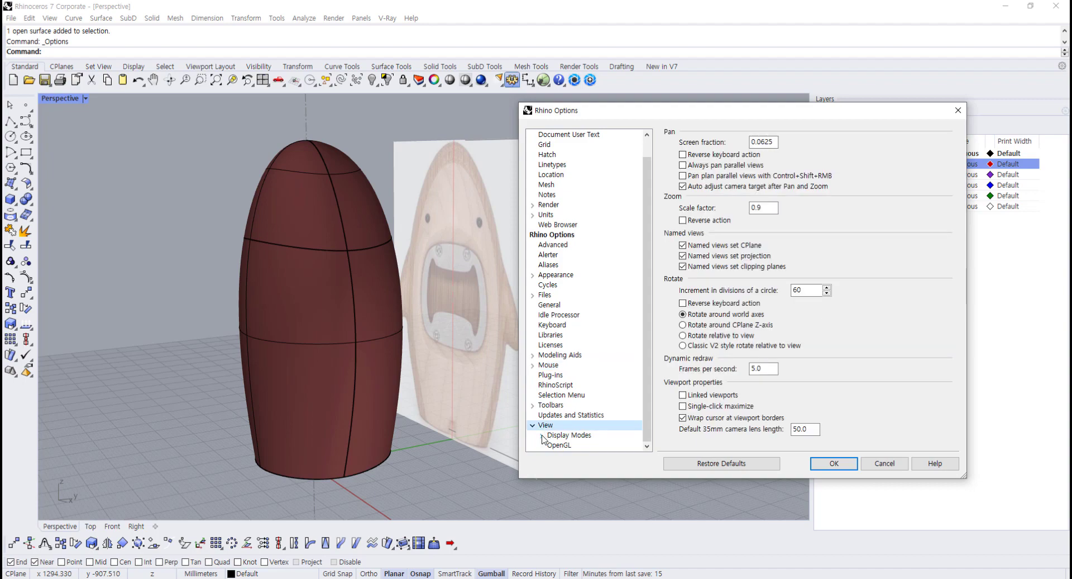
left_click(542, 435)
left_click(568, 356)
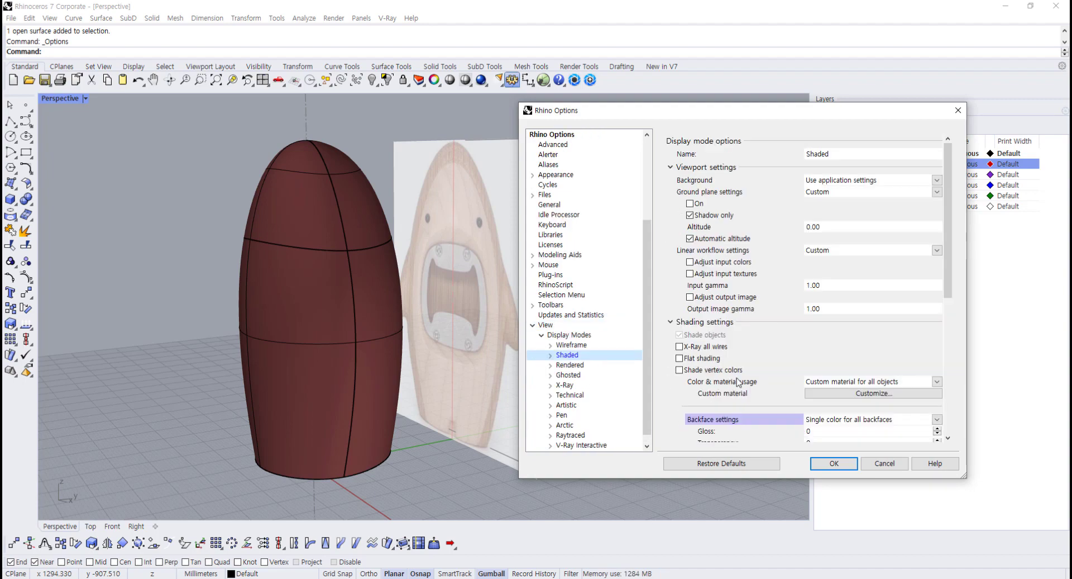
scroll(708, 363, "down", 3)
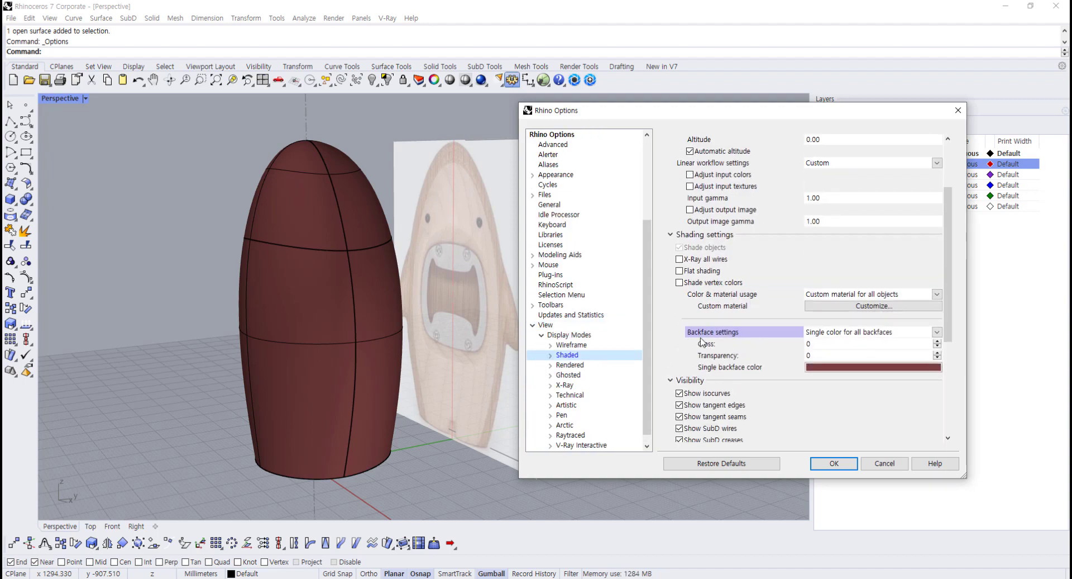
left_click(938, 333)
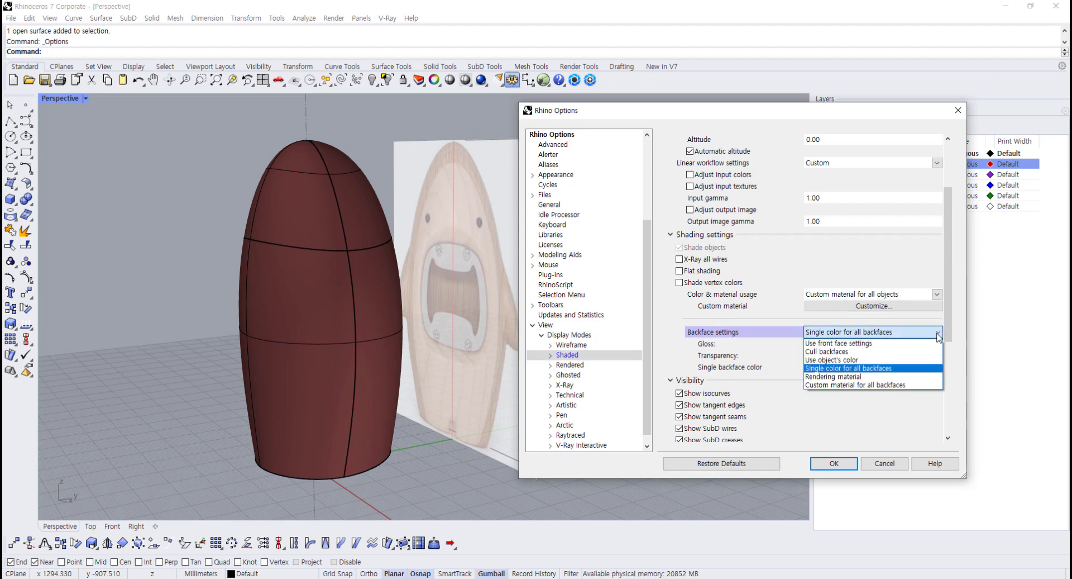
left_click(903, 369)
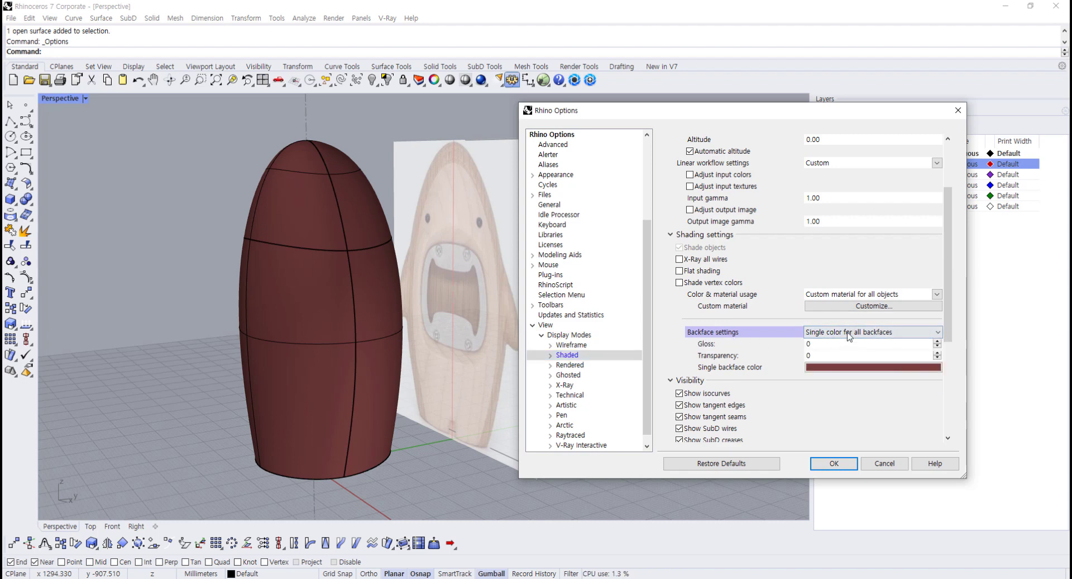
left_click(842, 367)
left_click(689, 357)
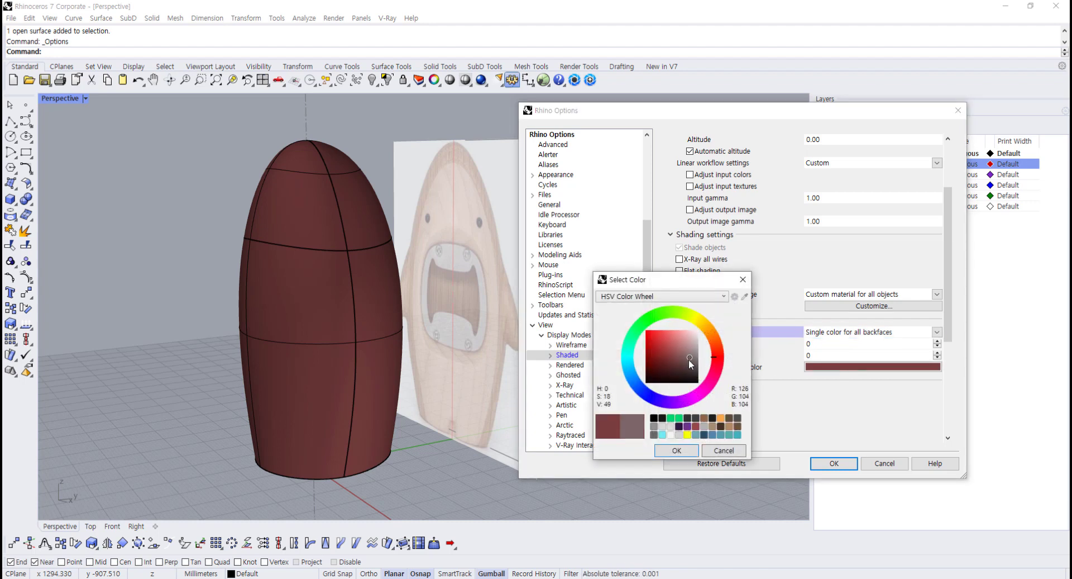
left_click(683, 451)
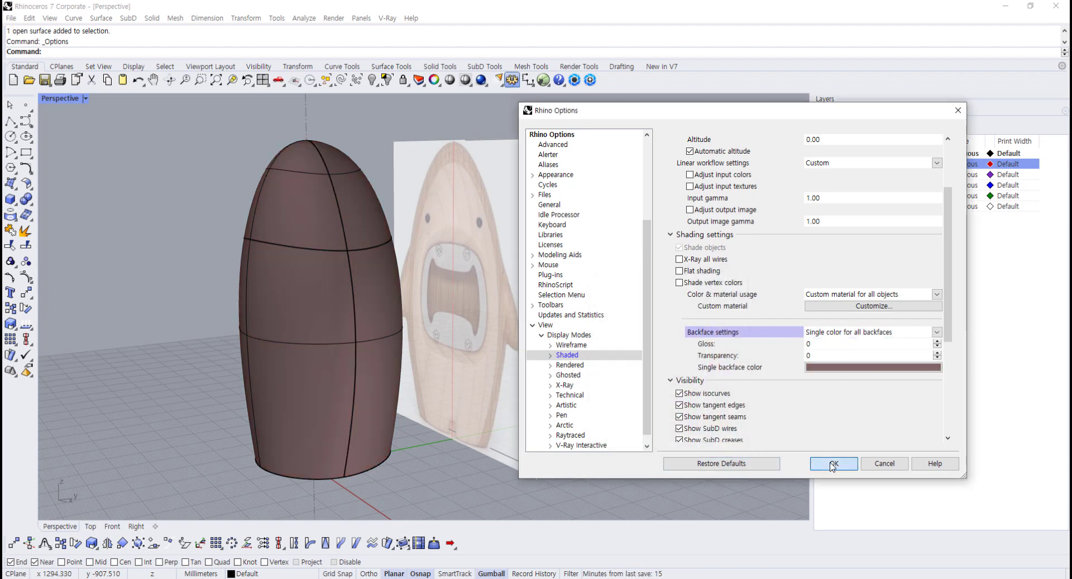
left_click(834, 463)
- Flip the lofted body surface's direction so its front face points outward
right_click_drag(356, 406, 328, 294)
scroll(312, 269, "up", 5)
left_click(313, 269)
scroll(311, 266, "down", 8)
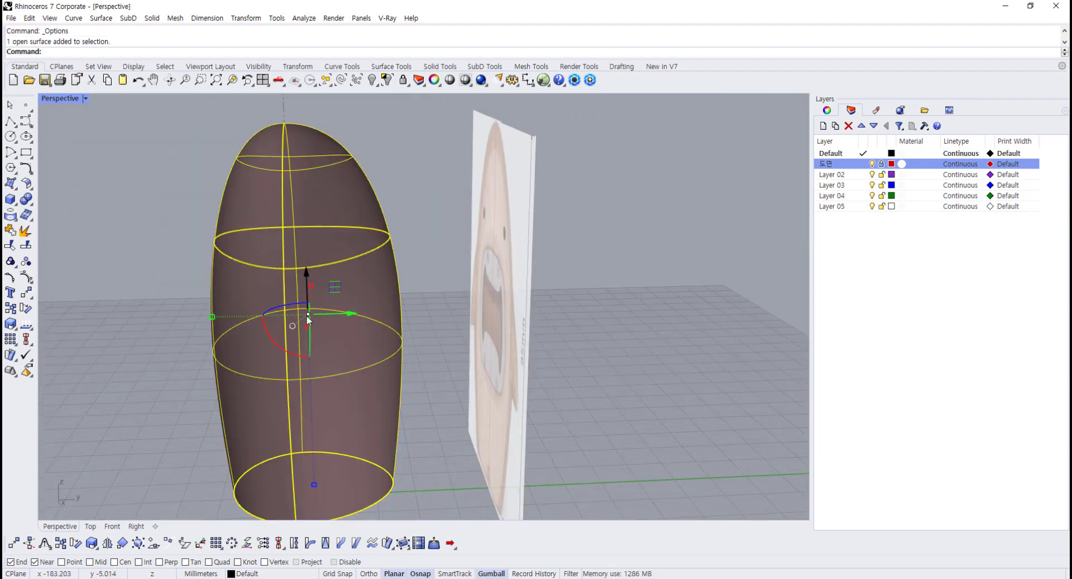
key("Escape")
right_click_drag(515, 366, 309, 381)
left_click(300, 343)
scroll(308, 357, "up", 2)
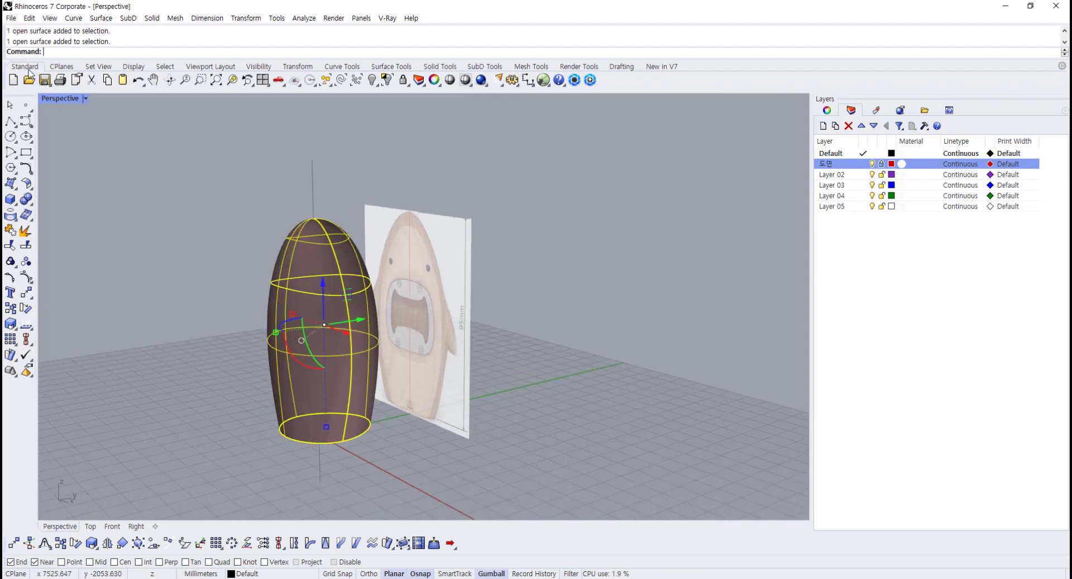
right_click(26, 325)
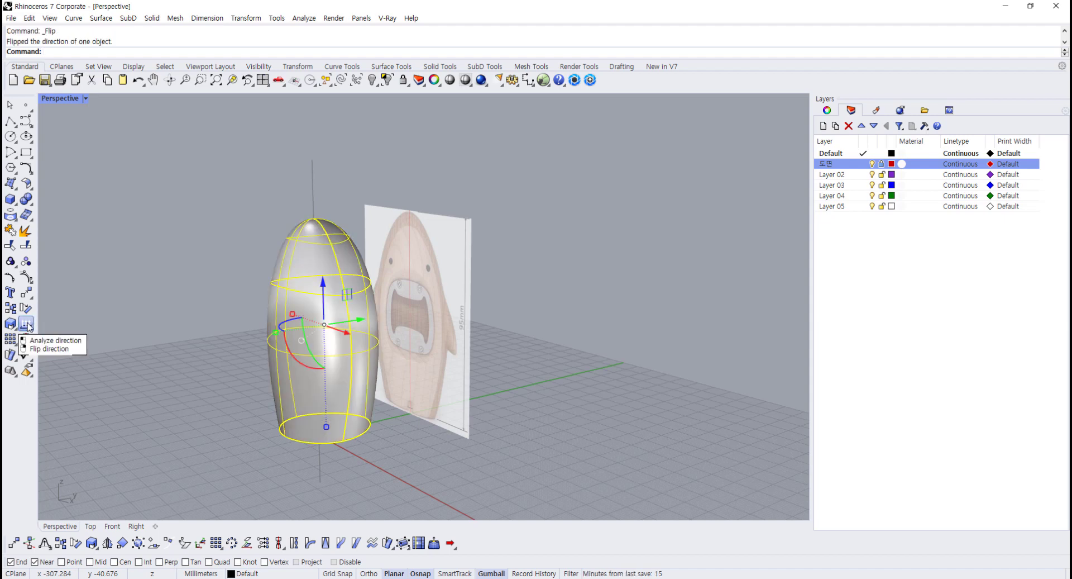
right_click(26, 324)
right_click(27, 324)
right_click(27, 324)
right_click(26, 325)
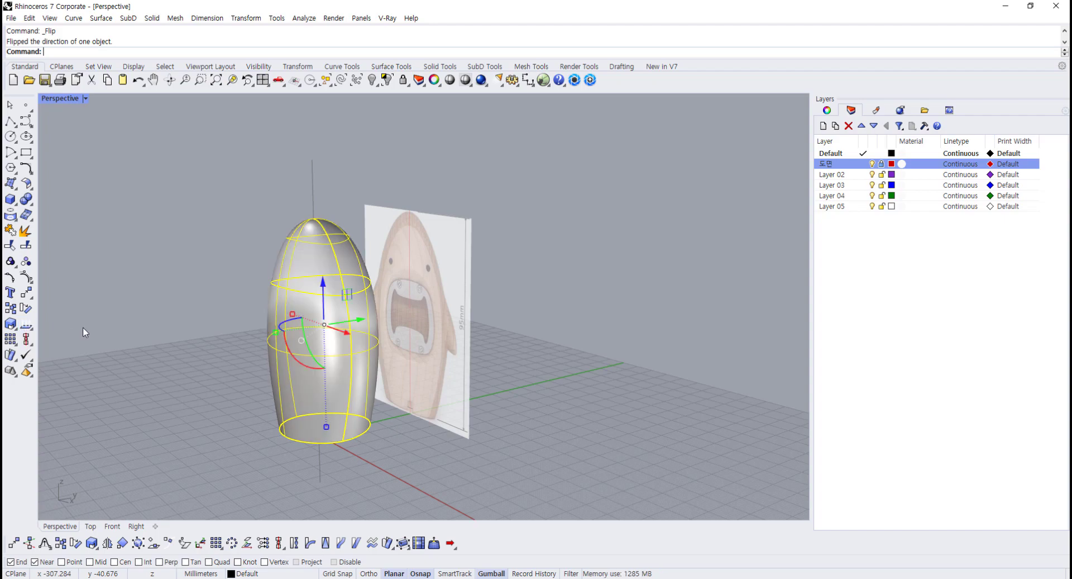
left_click(254, 388)
- Restore the four-viewport layout from the maximized Perspective view
right_click_drag(271, 389, 304, 360)
scroll(284, 364, "up", 4)
right_click_drag(285, 352, 271, 344)
scroll(298, 323, "up", 4)
right_click_drag(332, 217, 391, 310)
double_click(63, 98)
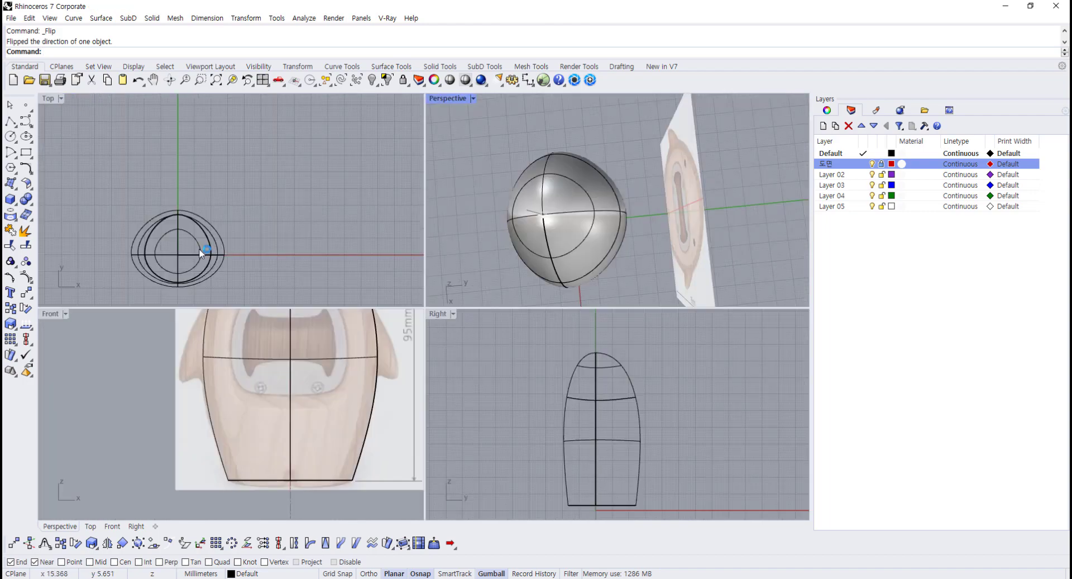
- Move the body surface's seam to the centre of its back, on the positive Y side, using the Top view
right_click_drag(204, 251, 266, 223)
scroll(263, 225, "up", 2)
left_click(551, 240)
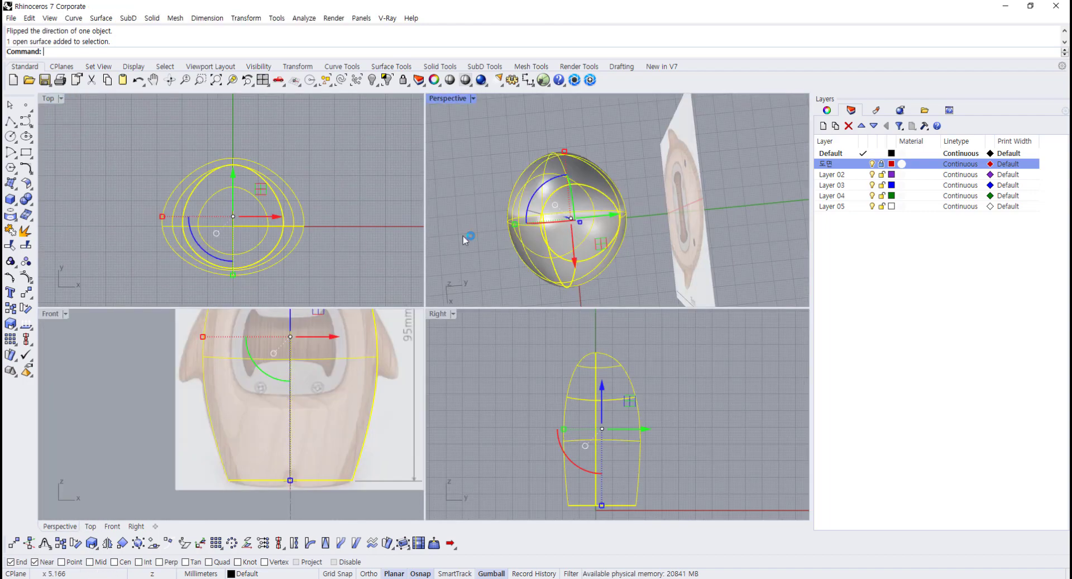
left_click(391, 66)
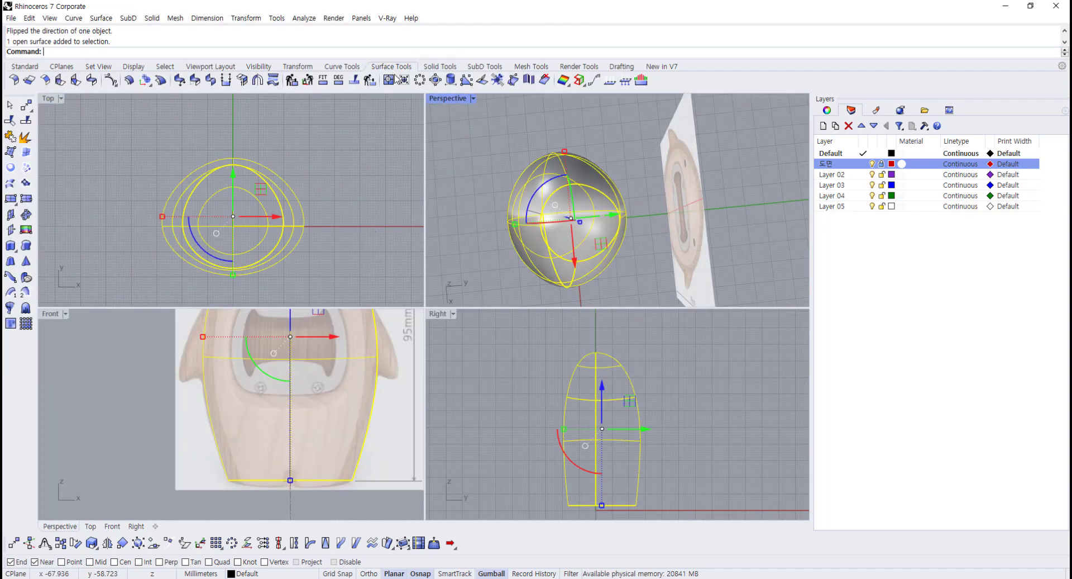
left_click(451, 81)
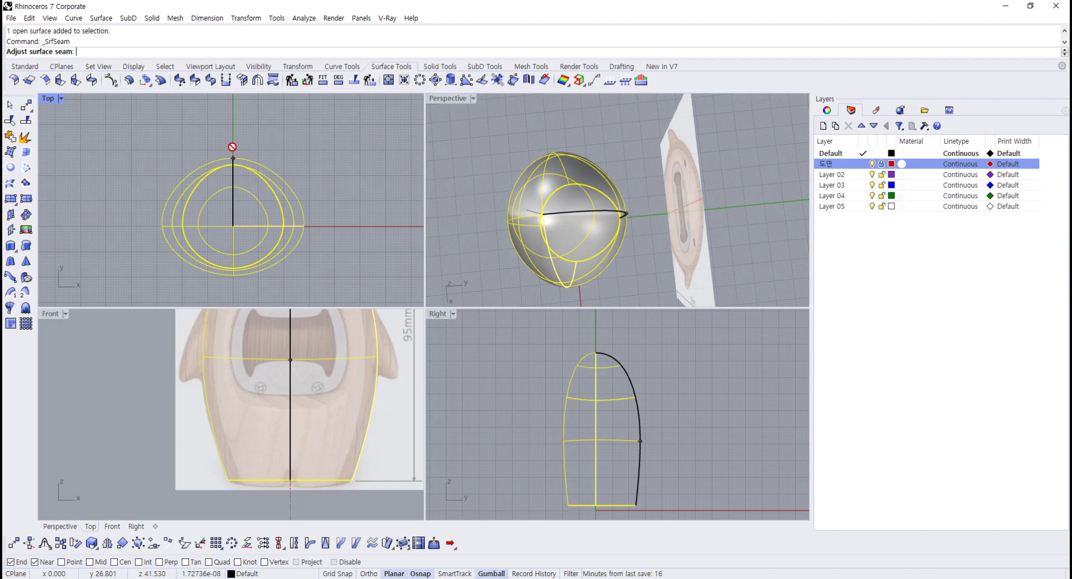
left_click(233, 162)
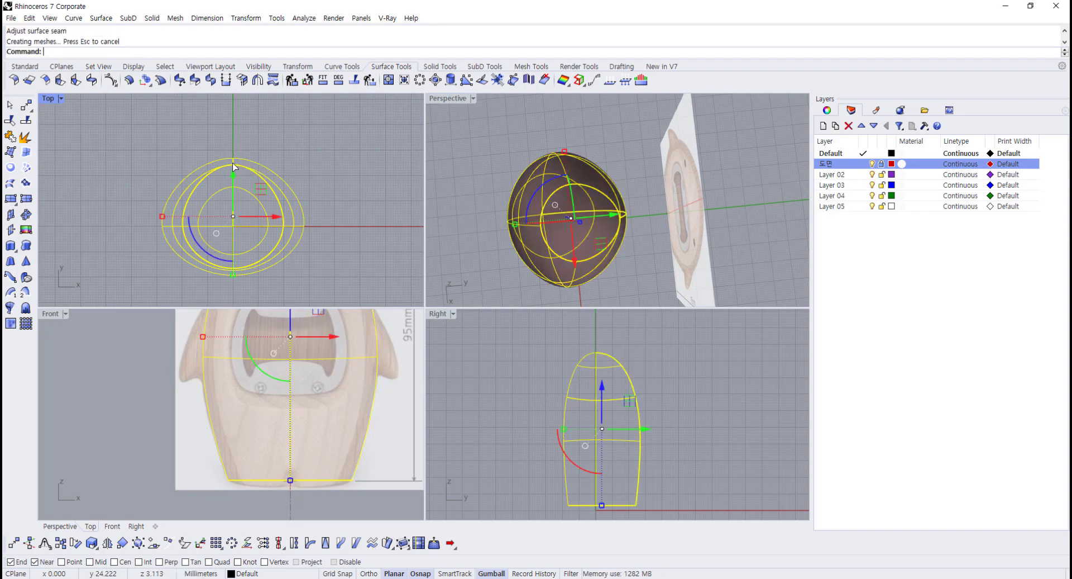
- Flip the body surface's direction again so its front face, not the brown backface, points outward
left_click(446, 228)
right_click_drag(445, 228, 525, 206)
left_click(524, 206)
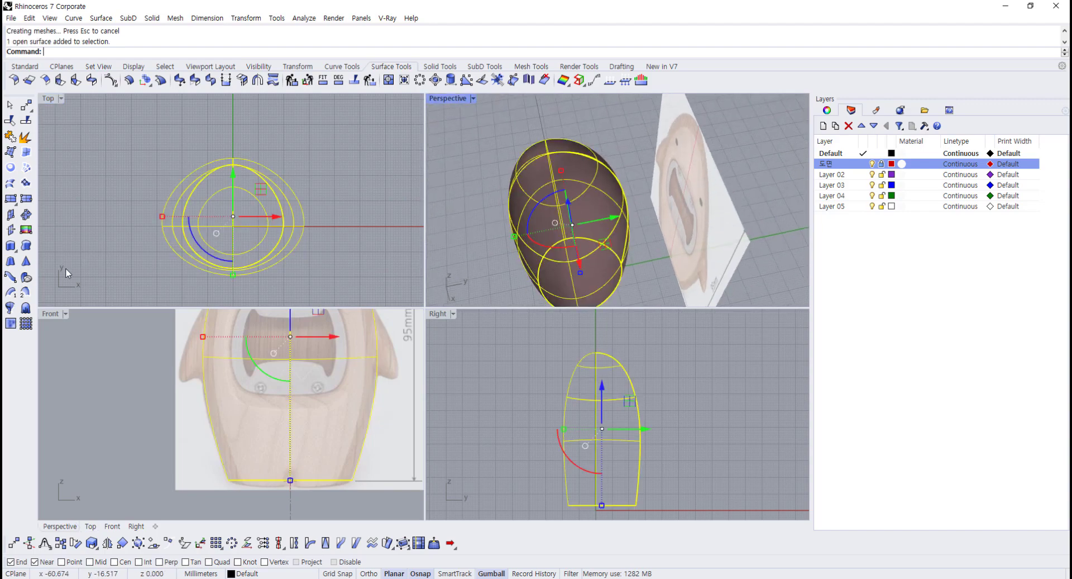
left_click(26, 68)
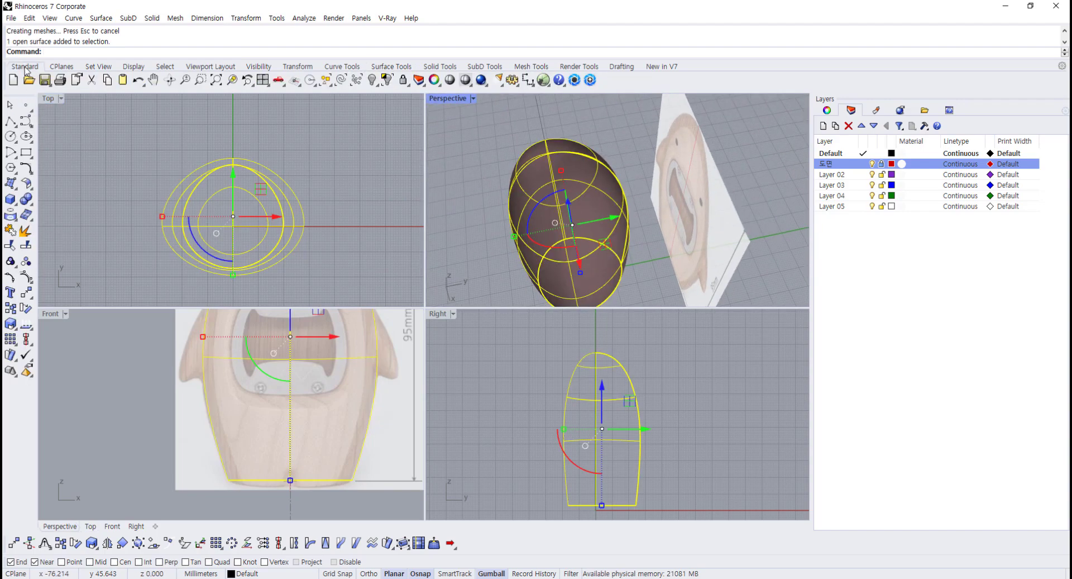
left_click(25, 324)
left_click(462, 240)
right_click_drag(461, 240, 565, 187)
- Examine the shaded body from several angles in the Perspective view and check it against the shark bottle opener's dimensioned reference image
scroll(565, 187, "up", 8)
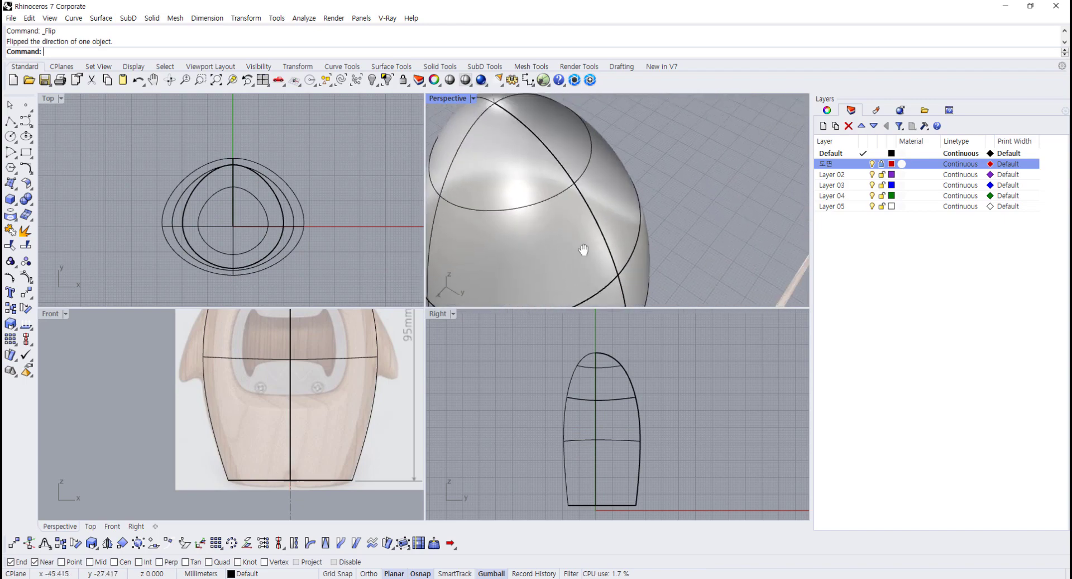
scroll(539, 184, "down", 6)
right_click_drag(550, 199, 544, 244)
scroll(541, 230, "down", 3)
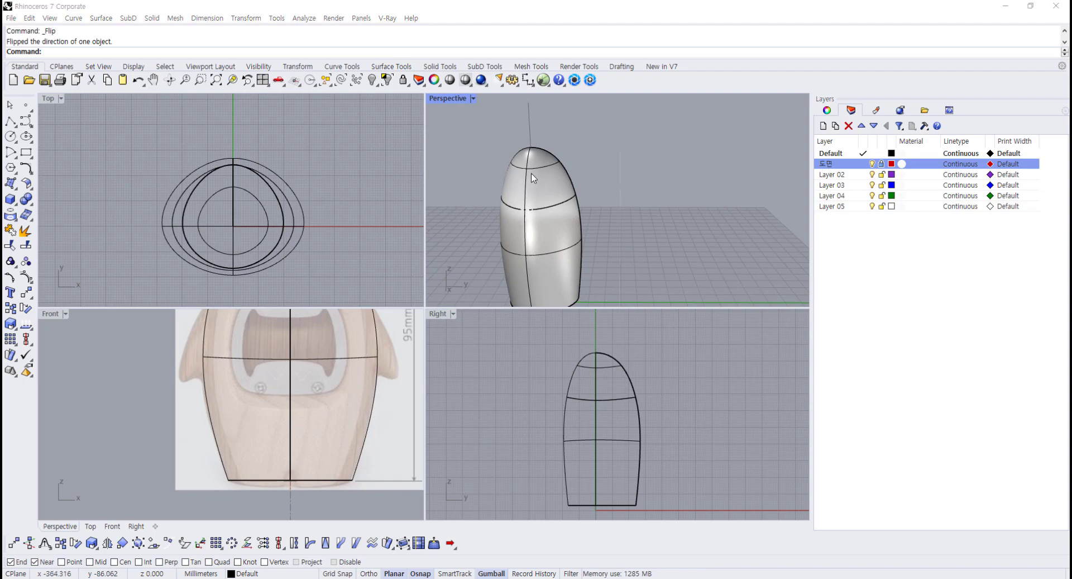
right_click_drag(532, 174, 574, 197)
scroll(575, 198, "up", 2)
scroll(575, 198, "up", 2)
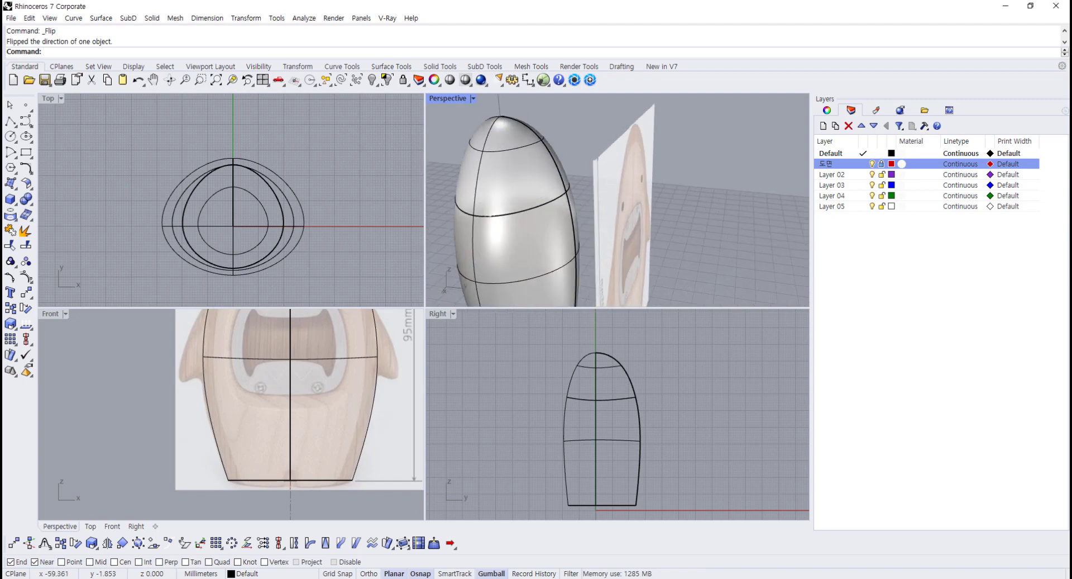
left_click_drag(521, 62, 511, 66)
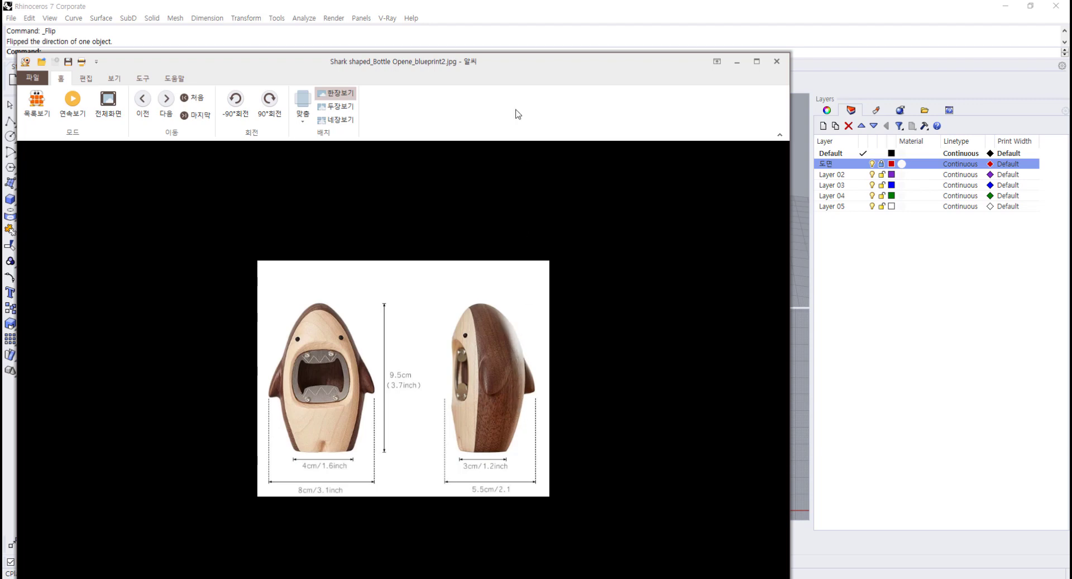
left_click_drag(513, 63, 0, 87)
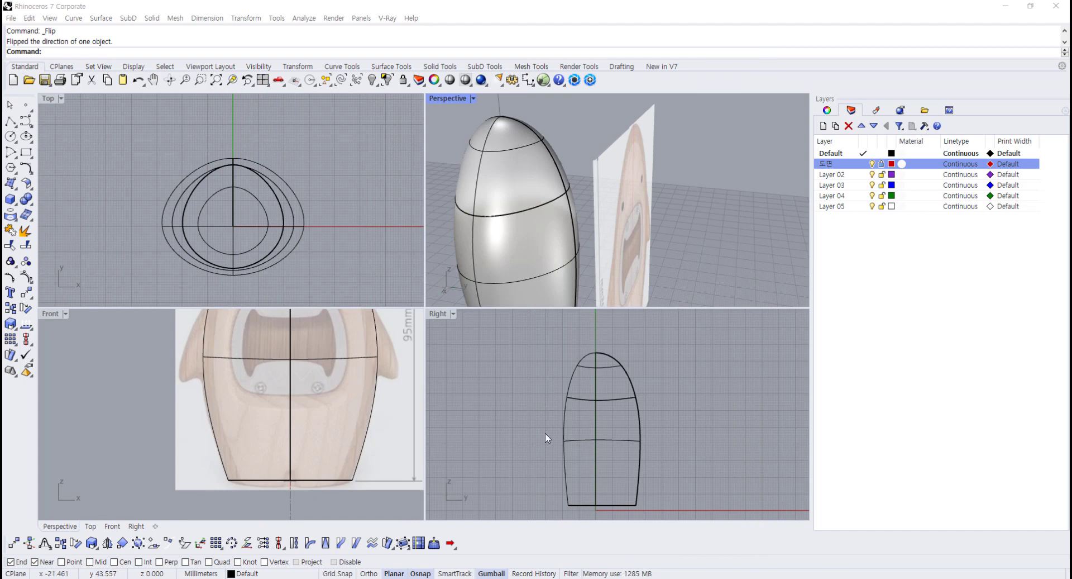
- Maximize the Front view and frame the shark's mouth plate on the blueprint
scroll(289, 411, "down", 3)
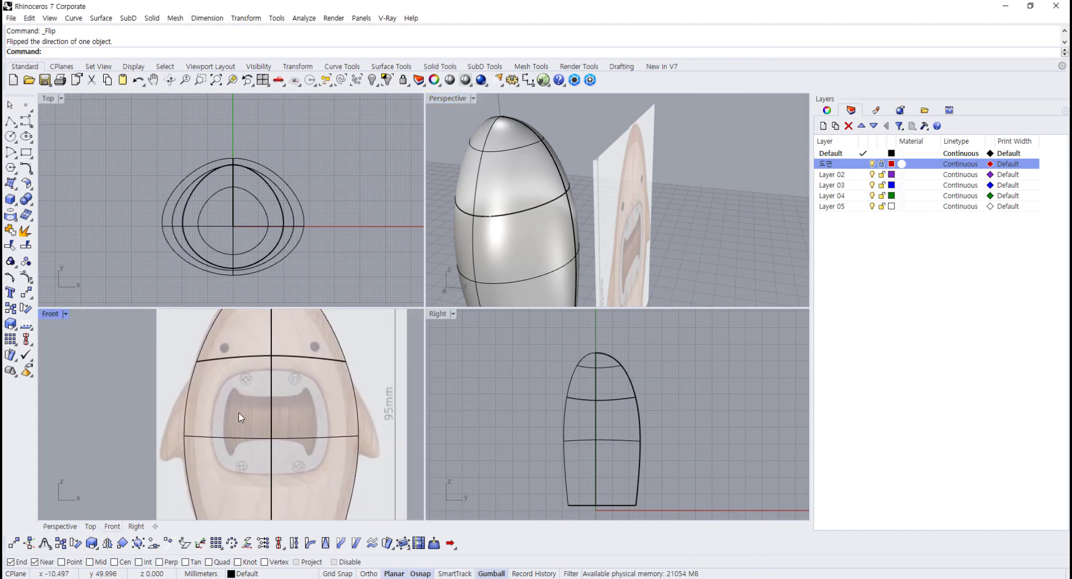
scroll(240, 412, "down", 1)
double_click(56, 315)
scroll(522, 323, "up", 2)
scroll(422, 334, "up", 1)
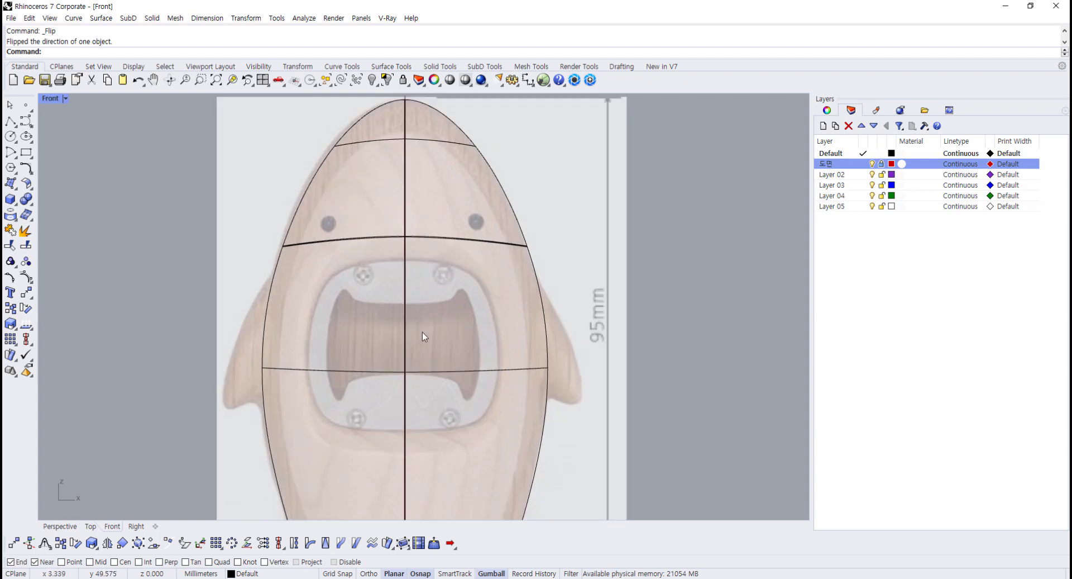
scroll(326, 296, "up", 1)
scroll(328, 295, "up", 1)
scroll(545, 354, "down", 4)
right_click_drag(524, 341, 465, 279)
scroll(444, 259, "up", 1)
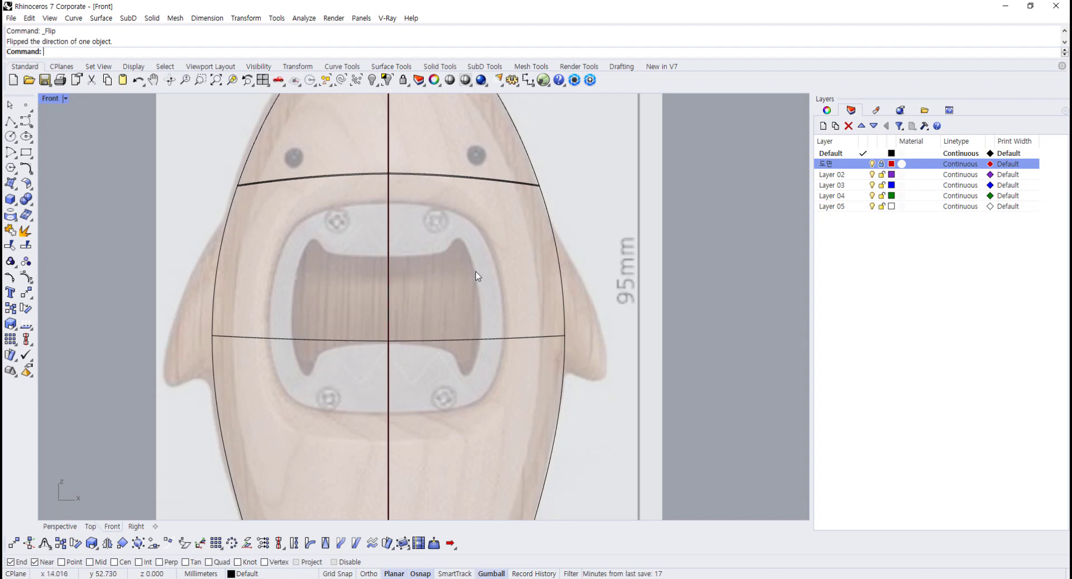
right_click_drag(476, 271, 485, 278)
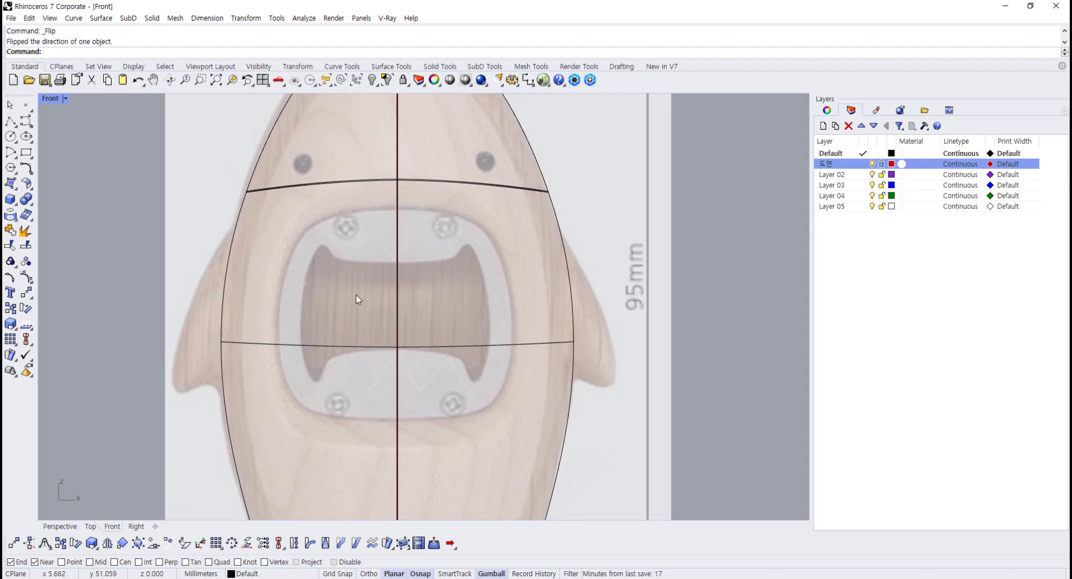
- Start a degree 3 control-point curve at the mouth plate's top on the centre line, horizontally, and trace its outer edge around the upper right corner
left_click(26, 121)
scroll(411, 252, "up", 2)
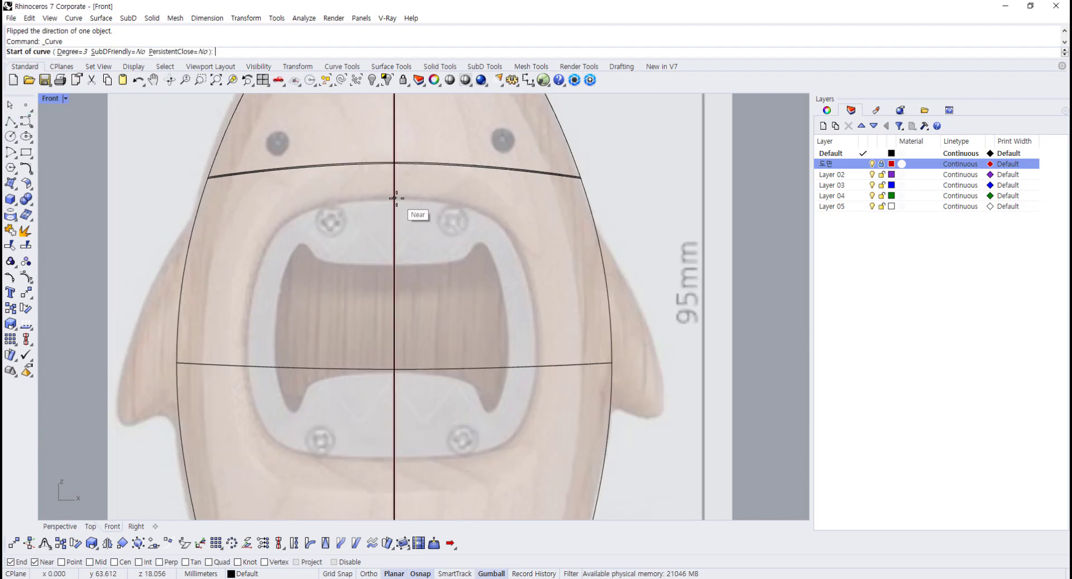
left_click(396, 198)
scroll(441, 202, "up", 3)
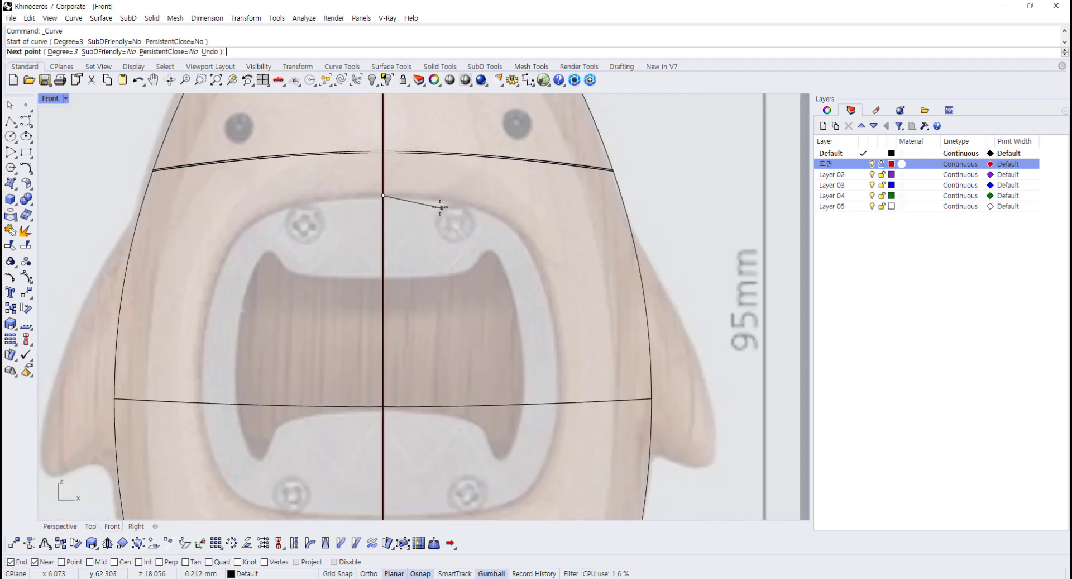
key("F8")
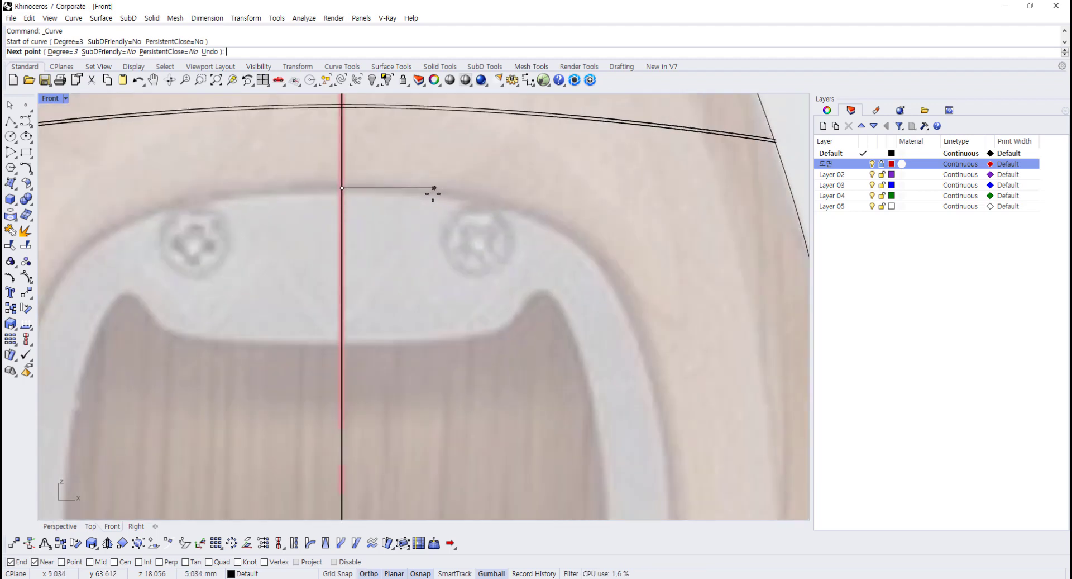
left_click(434, 193)
key("F8")
left_click(551, 220)
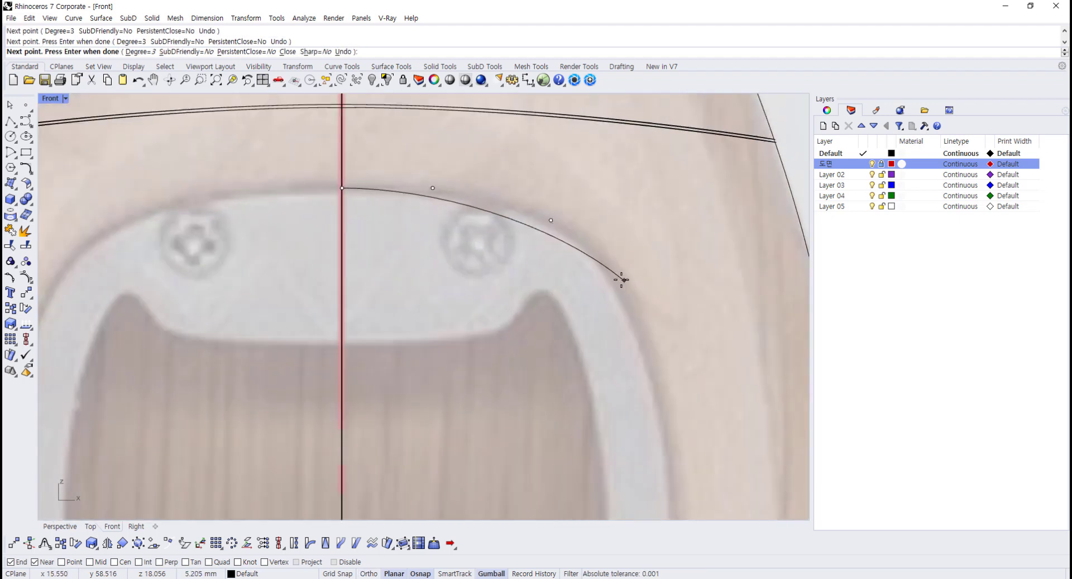
left_click(611, 266)
- Continue the outer plate curve down the right side and around the lower corner, ending level on the centre line at the plate's bottom
scroll(614, 290, "down", 3)
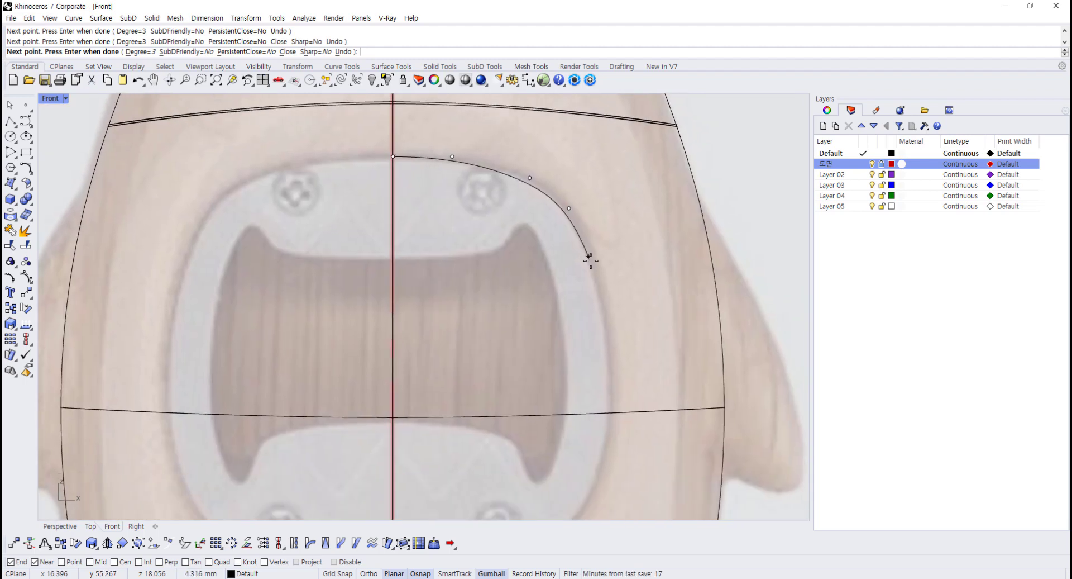
left_click(590, 260)
scroll(575, 255, "down", 3)
scroll(567, 288, "up", 3)
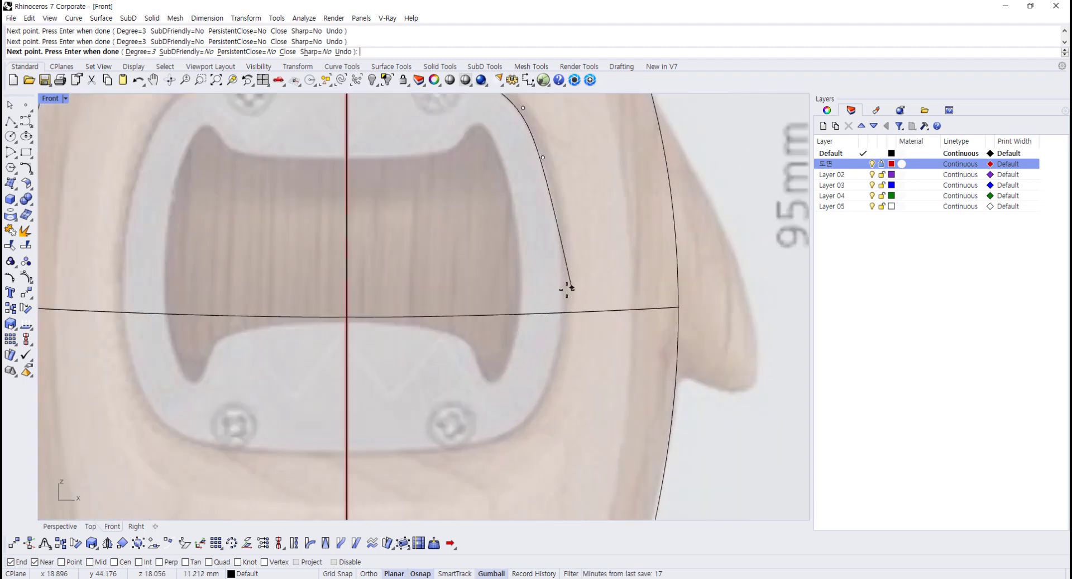
left_click(566, 287)
left_click(549, 385)
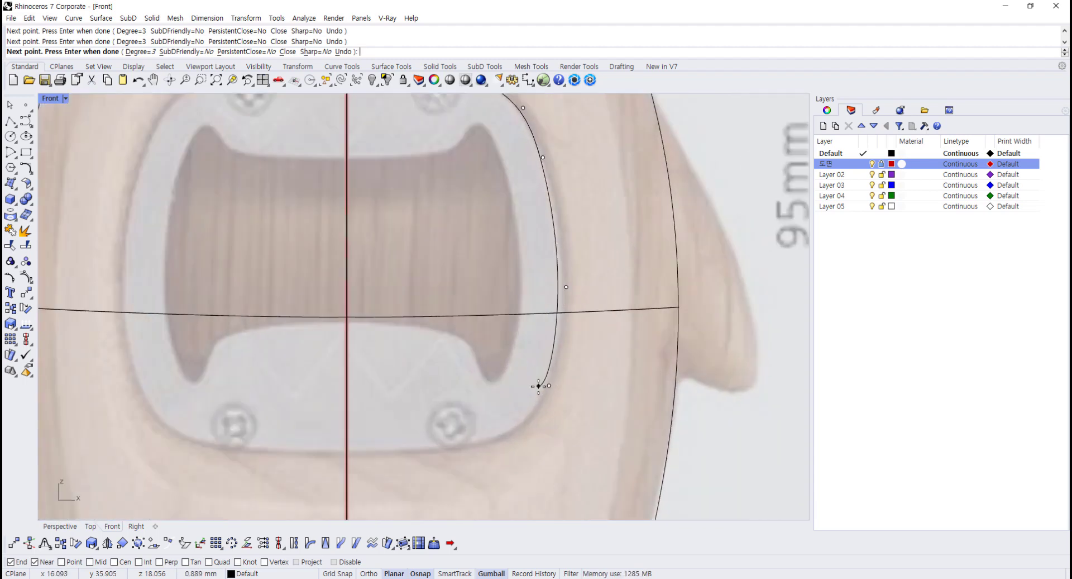
left_click(519, 428)
left_click(479, 445)
left_click(407, 453)
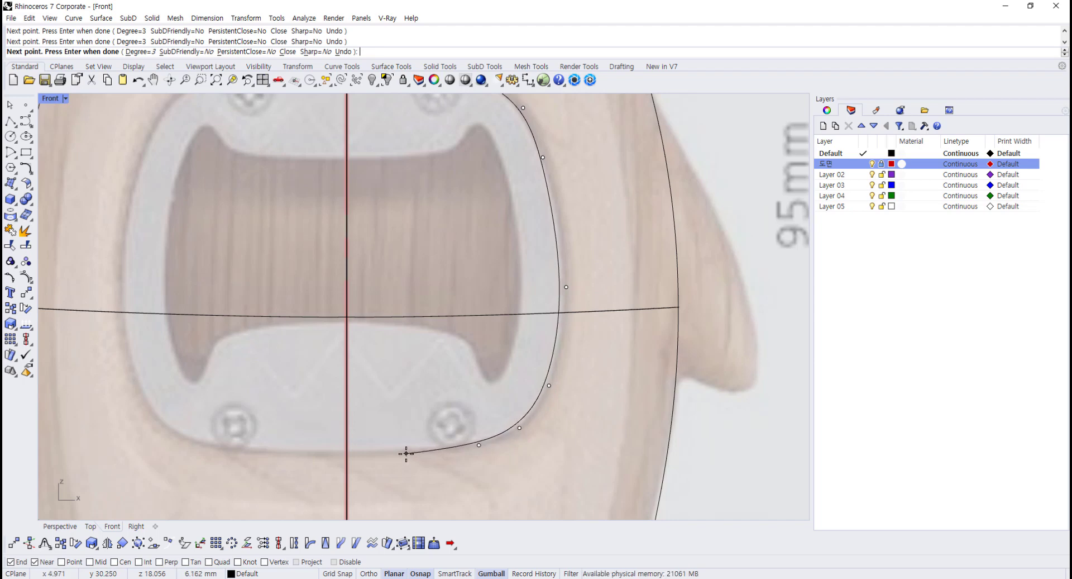
key("shift")
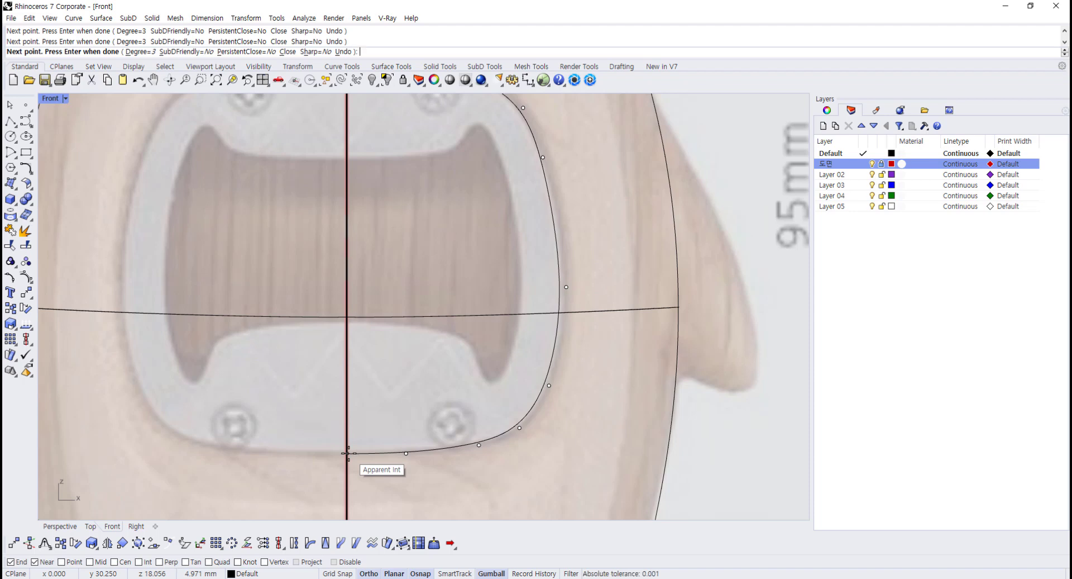
left_click(348, 453, "shift")
key("Return")
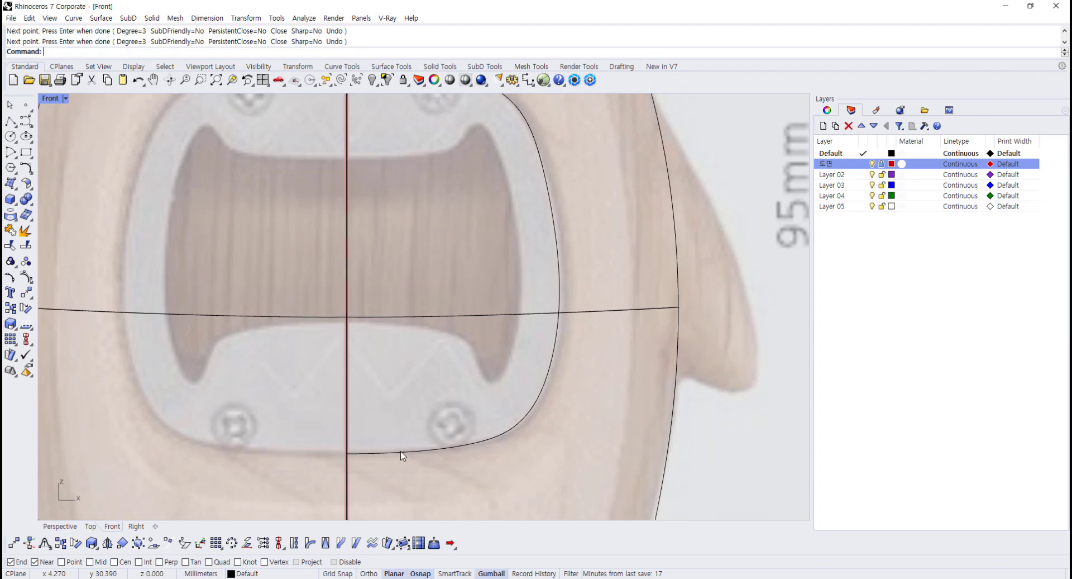
- Show the plate curve's control points and move the lower right corner points outward to follow the blueprint edge
left_click(402, 453)
key("F10")
scroll(402, 453, "up", 4)
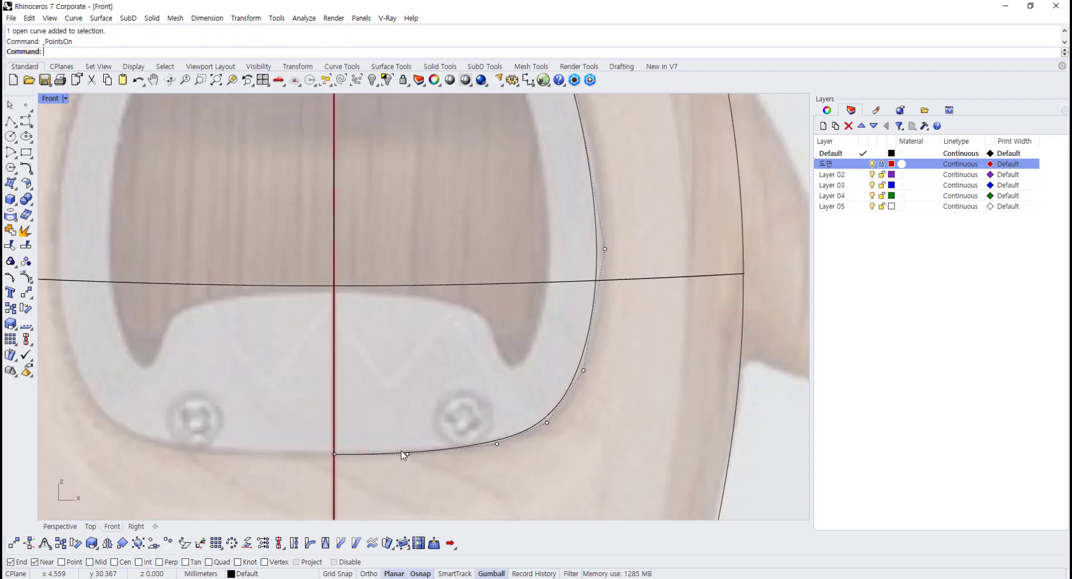
left_click(409, 455)
mouse_move(431, 456)
left_mouse_down()
mouse_move(386, 455)
mouse_move(433, 455)
left_mouse_up()
left_click_drag(490, 426, 538, 465)
left_click_drag(548, 417, 602, 436)
left_click(560, 426)
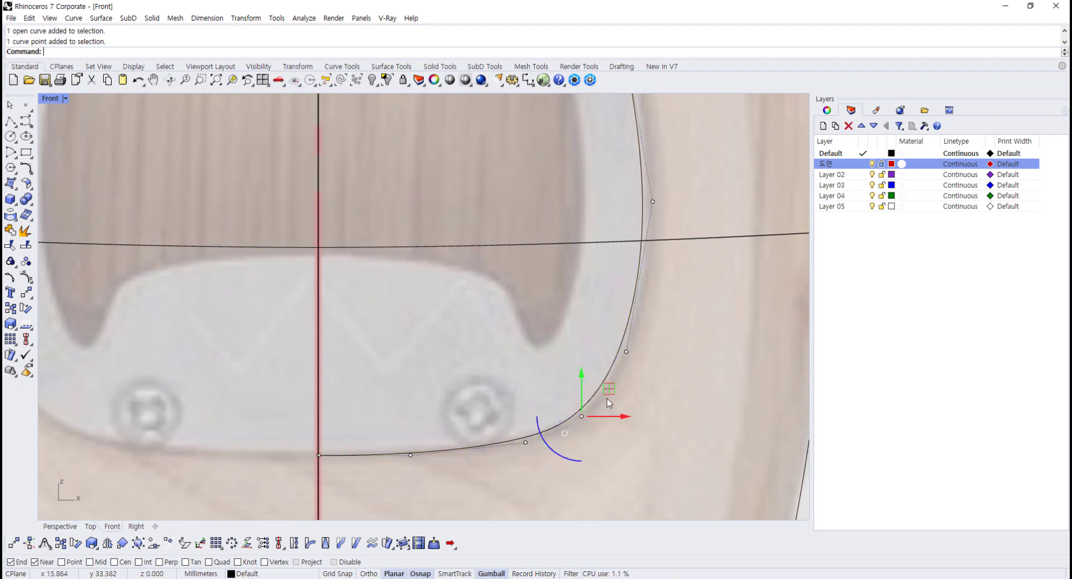
left_click_drag(609, 389, 646, 369)
left_click(664, 390)
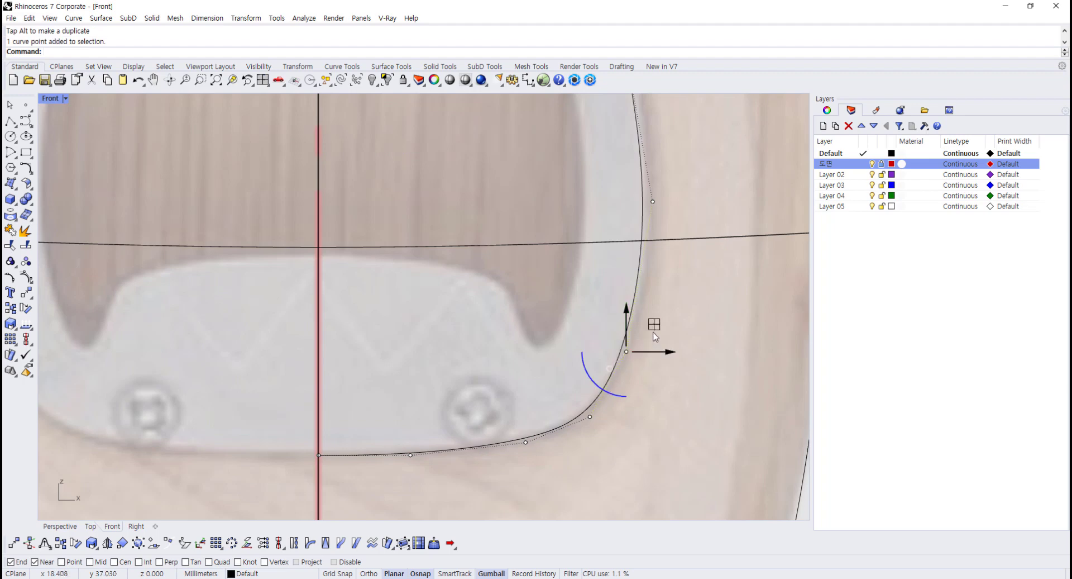
left_click_drag(654, 324, 663, 320)
left_click(683, 368)
- Move the control point on the middle of the plate curve's right side slightly outward to match the blueprint
scroll(685, 371, "down", 4)
right_click_drag(692, 245, 575, 378)
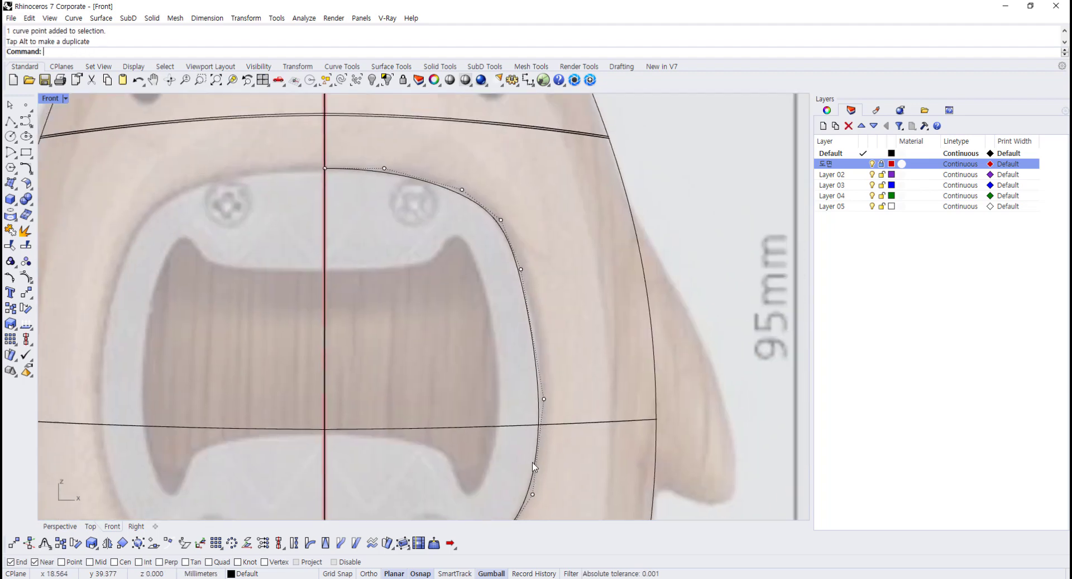
scroll(572, 380, "up", 2)
left_click_drag(505, 373, 554, 414)
left_click_drag(564, 371, 571, 366)
- Adjust the plate curve's upper right control points, moving them outward and upward to follow the corner on the blueprint
right_click_drag(501, 313, 485, 429)
scroll(468, 373, "up", 4)
left_click_drag(473, 311, 545, 394)
left_click_drag(534, 317, 541, 318)
left_click(385, 283)
right_click_drag(369, 221, 401, 272)
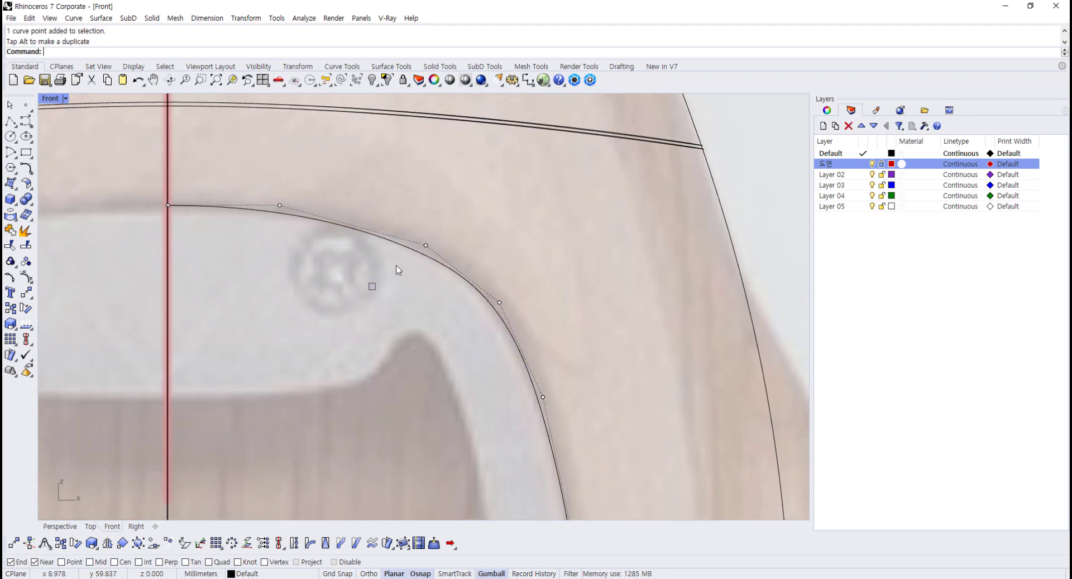
left_click(424, 247)
left_click_drag(456, 220, 462, 212)
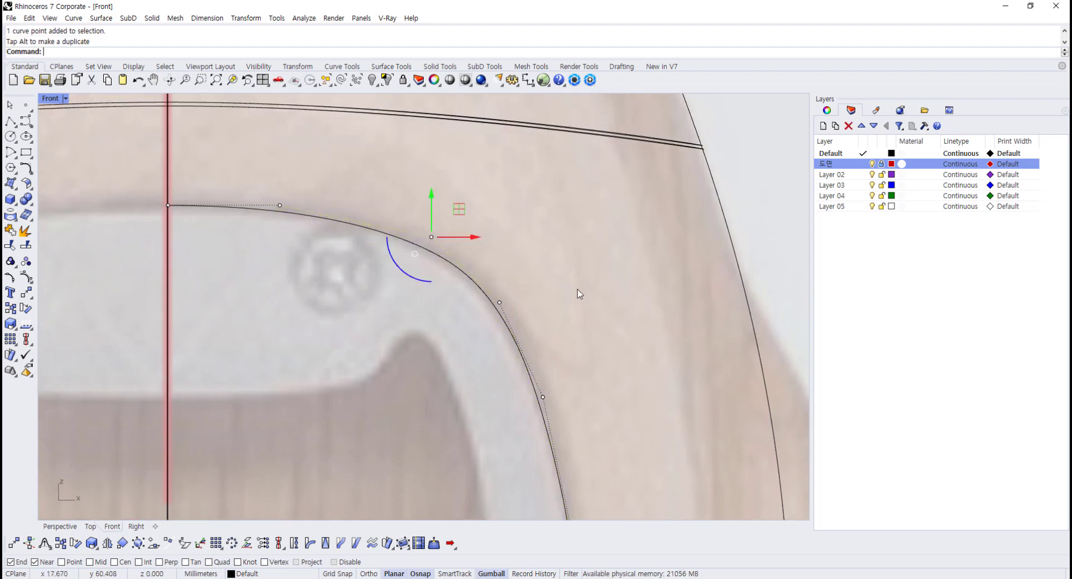
left_click(577, 289)
- Fine-tune the control point just below the plate curve's upper right corner against the blueprint edge
left_click_drag(483, 334, 531, 282)
key("Escape")
scroll(548, 358, "down", 5)
scroll(493, 238, "up", 4)
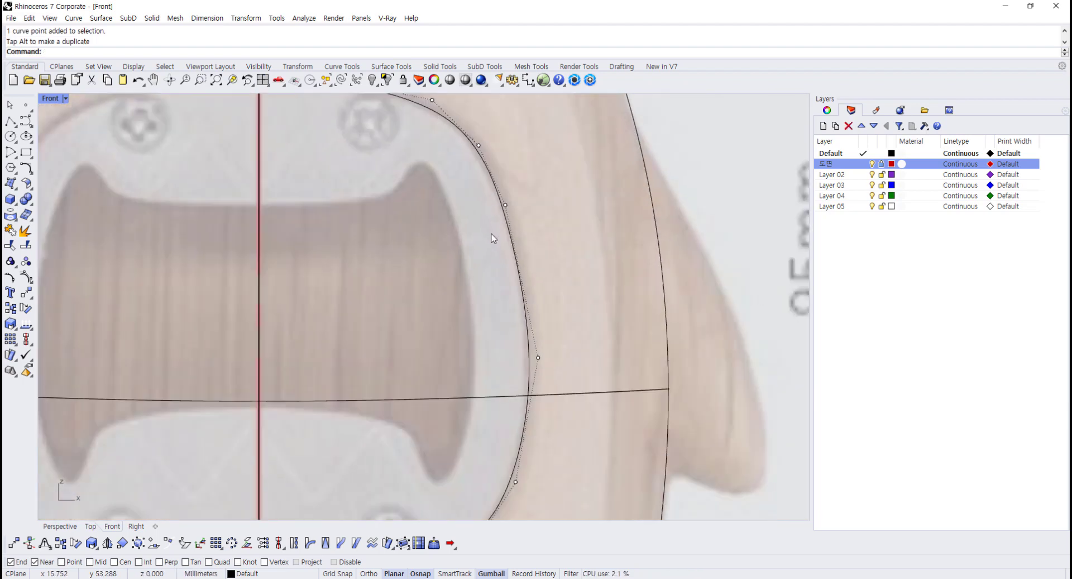
left_click(505, 205)
left_click_drag(531, 177, 533, 178)
left_click_drag(492, 337, 561, 357)
key("Escape")
- Lower the two control points at the plate curve's top together slightly to match the blueprint's upper edge
scroll(552, 349, "down", 4)
scroll(532, 351, "up", 7)
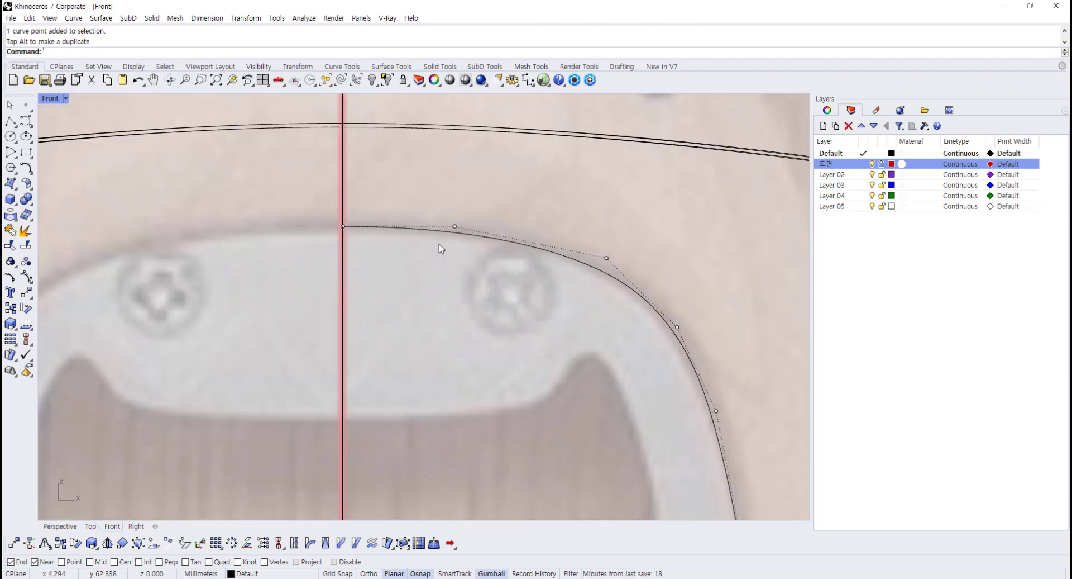
scroll(439, 243, "up", 2)
left_click_drag(435, 208, 489, 242)
left_click_drag(276, 194, 492, 266)
left_click_drag(391, 199, 391, 203)
left_click(475, 306)
scroll(477, 306, "down", 8)
right_click_drag(495, 273, 497, 223)
scroll(495, 288, "down", 6)
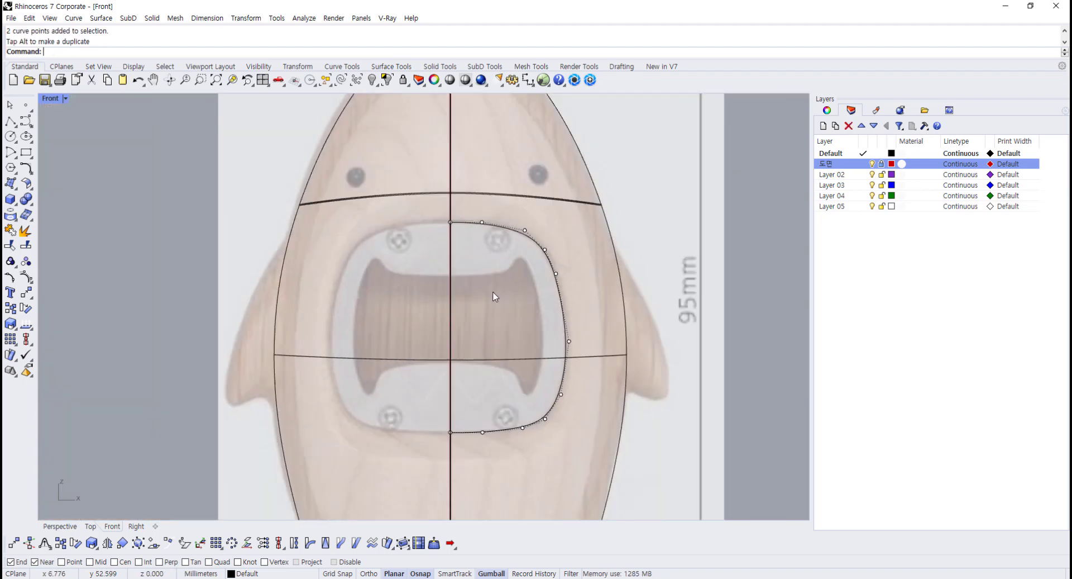
scroll(500, 328, "up", 4)
right_click_drag(506, 337, 515, 314)
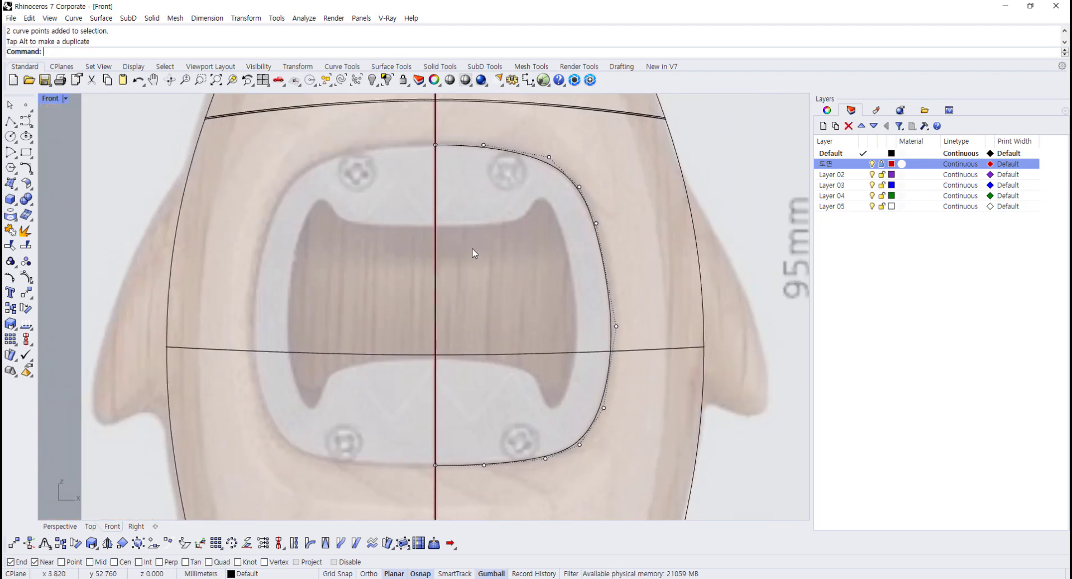
- Start a degree 3 control point curve on the centre line at the mouth opening's upper edge, running horizontally first and following the edge outward
left_click(26, 121)
scroll(527, 215, "up", 5)
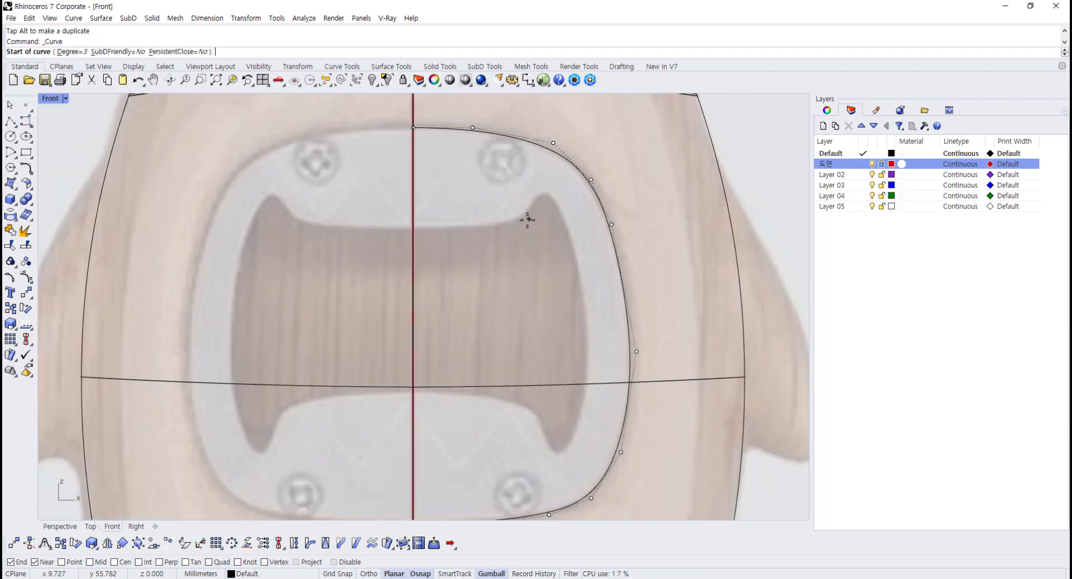
left_click(377, 229)
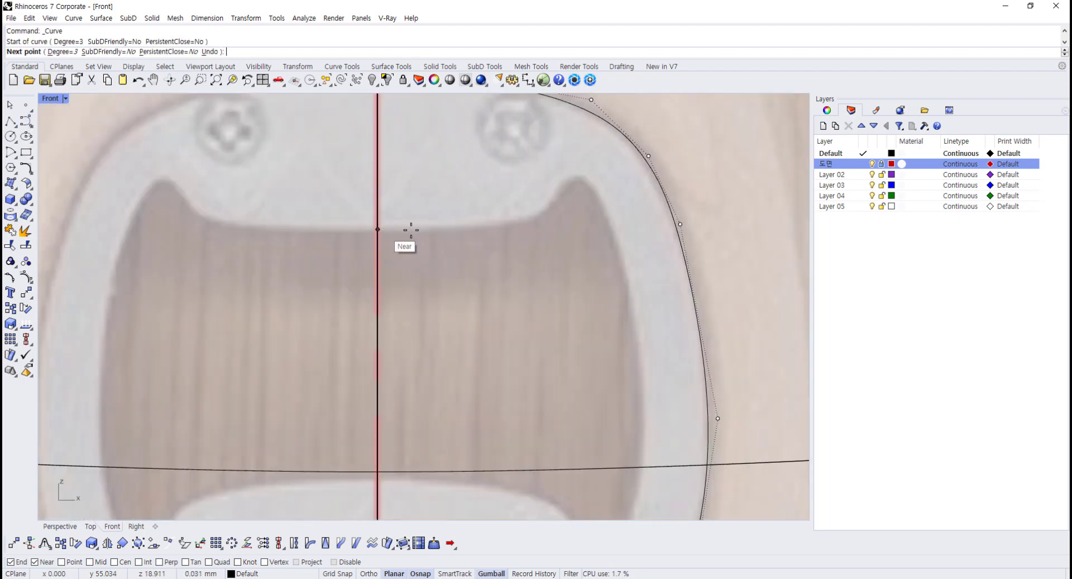
key("F8")
left_click(452, 229)
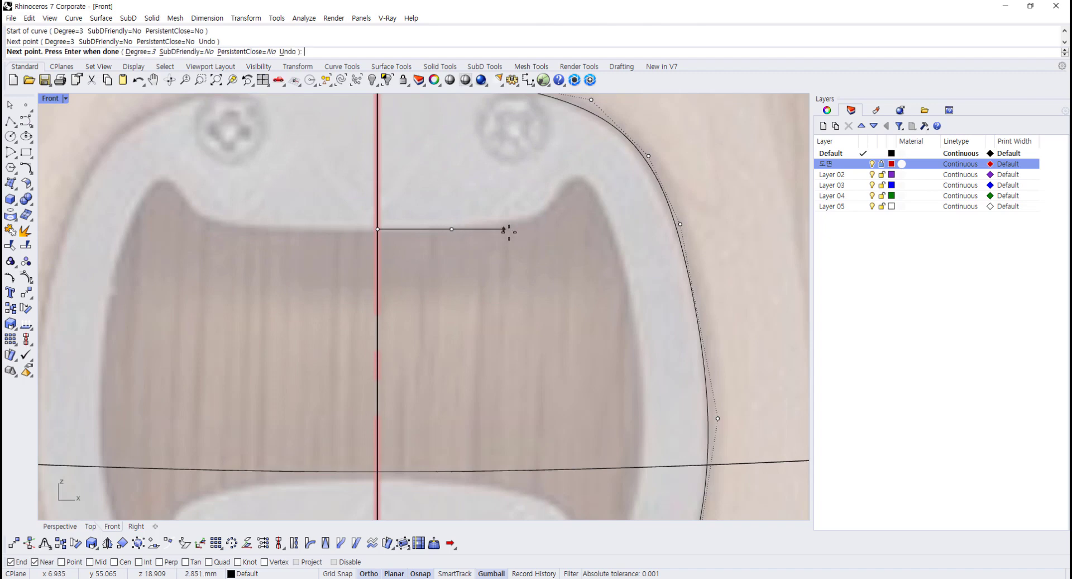
key("F8")
left_click(531, 223)
- Continue the opening curve up and around the pointed upper right tip of the mouth opening on the blueprint
scroll(551, 210, "up", 2)
left_click(549, 207)
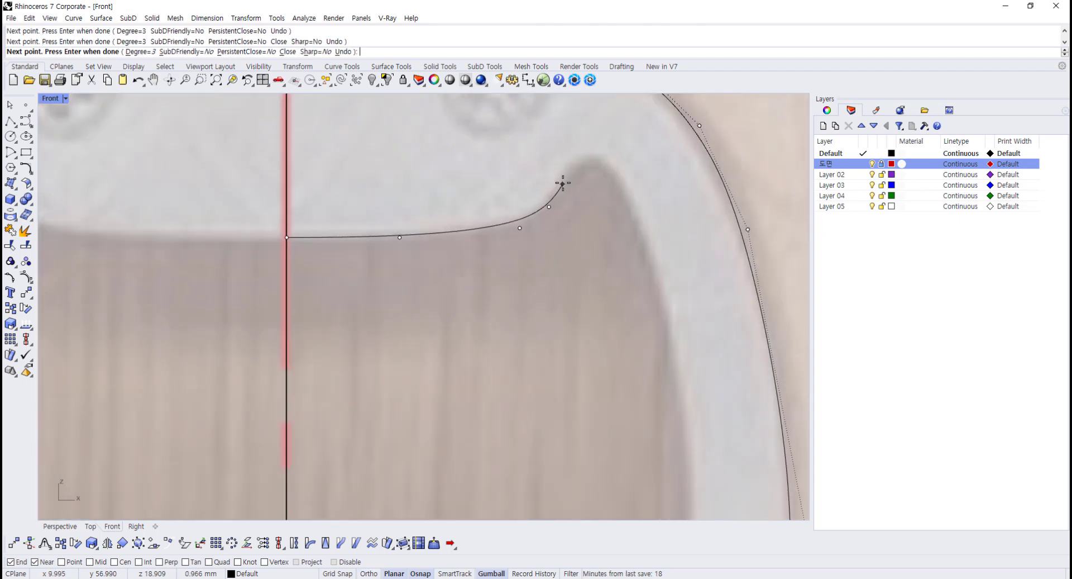
left_click(563, 181)
scroll(601, 157, "up", 2)
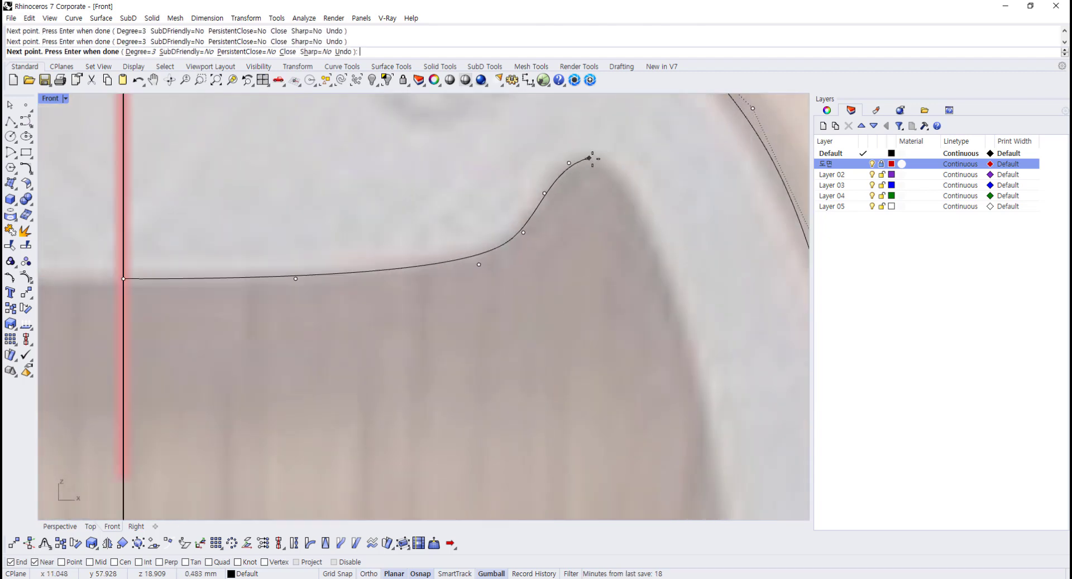
left_click(623, 182)
scroll(659, 257, "down", 4)
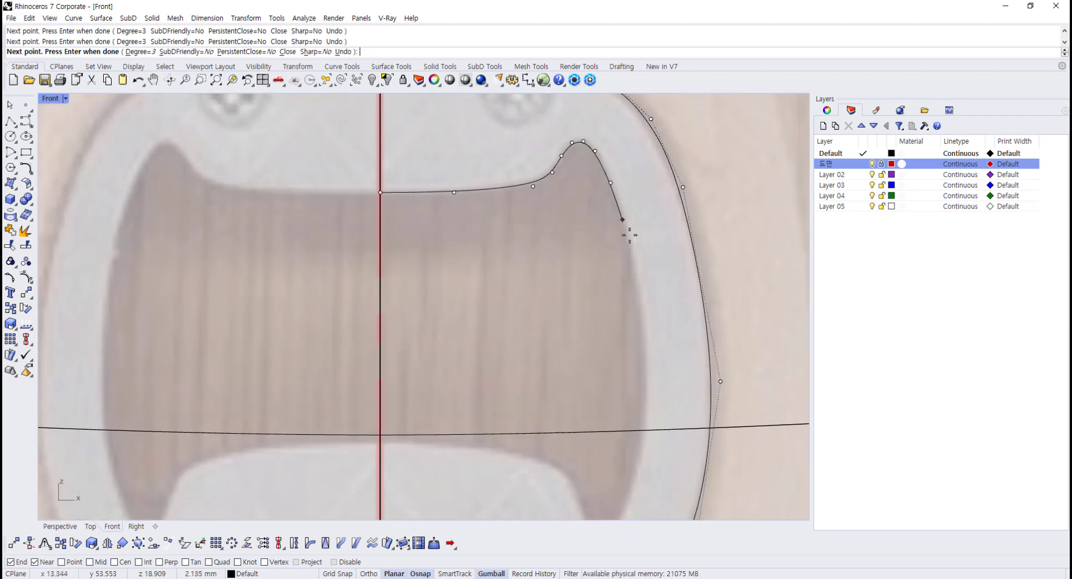
- Continue the opening curve down the right side of the mouth opening toward its lower right tip
left_click(639, 284)
scroll(638, 352, "down", 2)
scroll(638, 352, "up", 3)
left_click(623, 274)
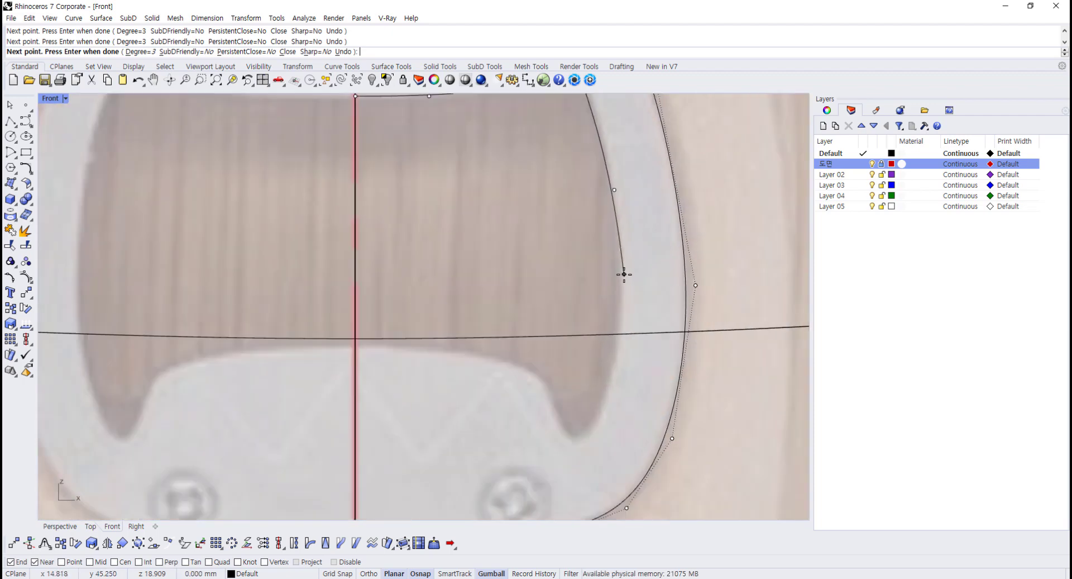
left_click(616, 359)
scroll(598, 409, "up", 2)
left_click(600, 415)
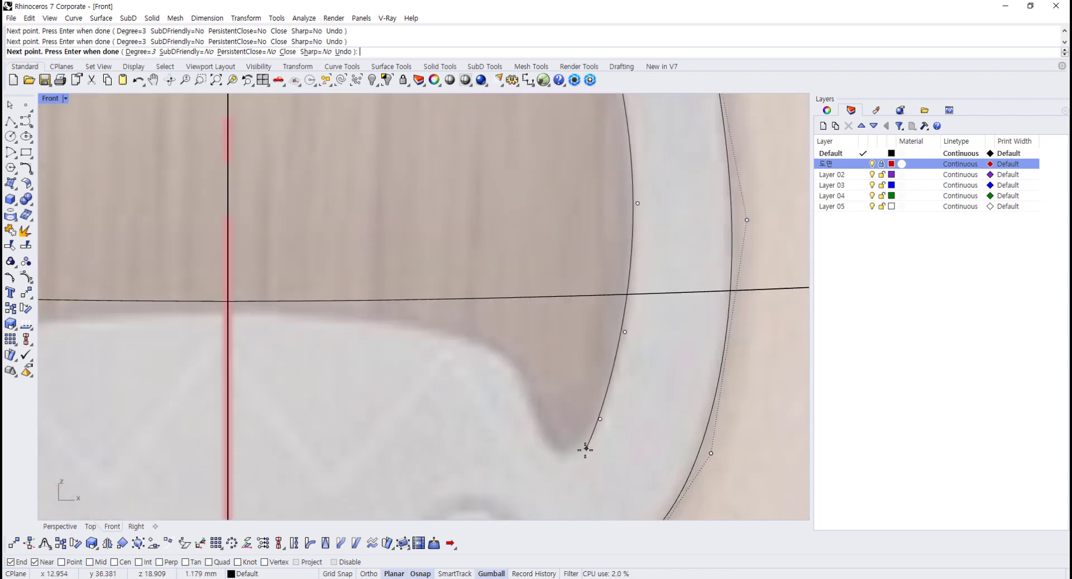
- Trace the curve around the opening's lower right tip and along the lower edge, ending it horizontally on the centre line
left_click(585, 437)
left_click(541, 426)
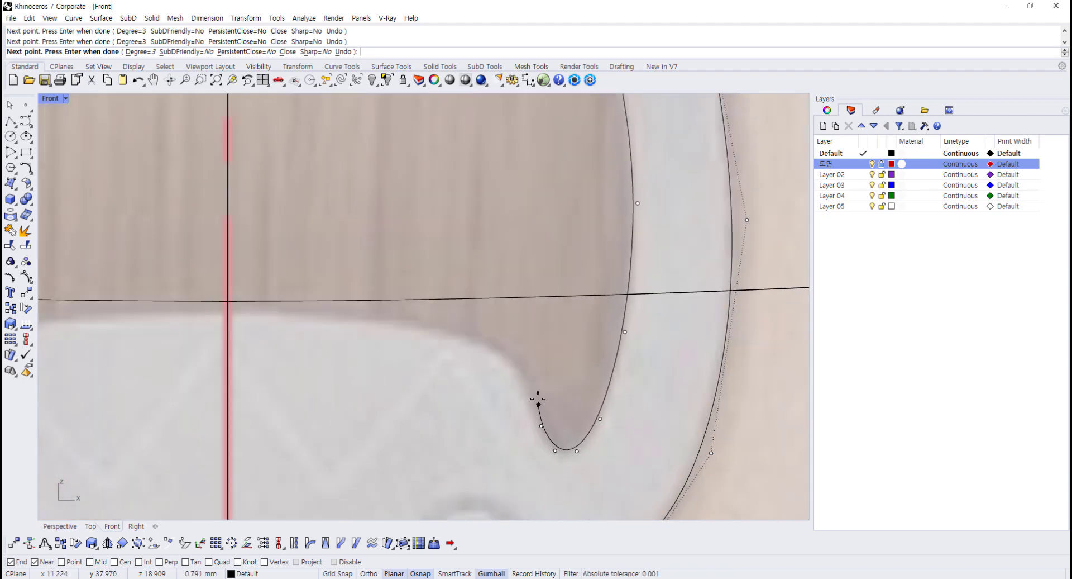
left_click(530, 374)
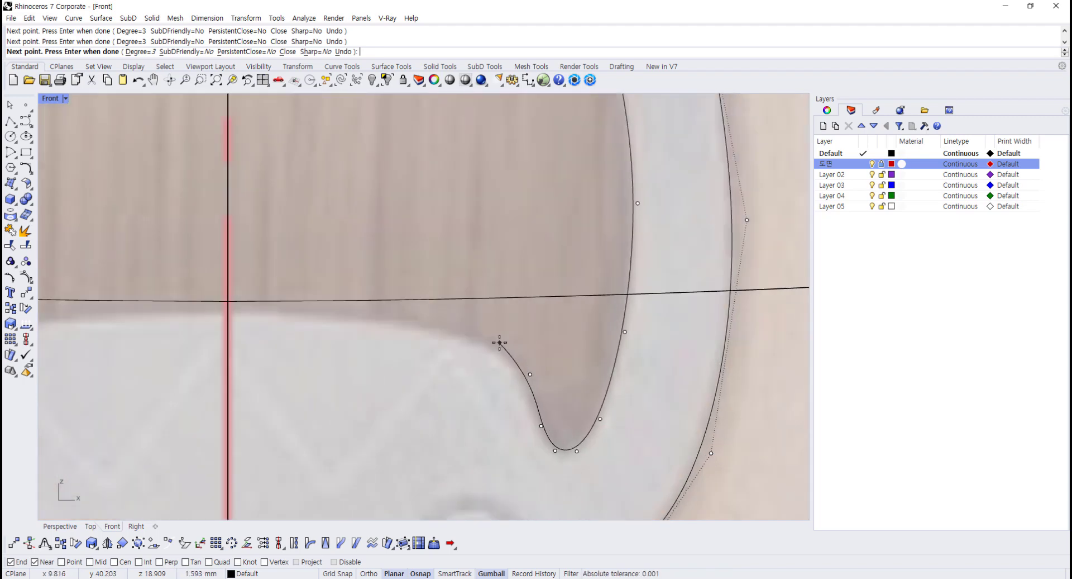
left_click(428, 322)
left_click(354, 313)
scroll(228, 318, "up", 1)
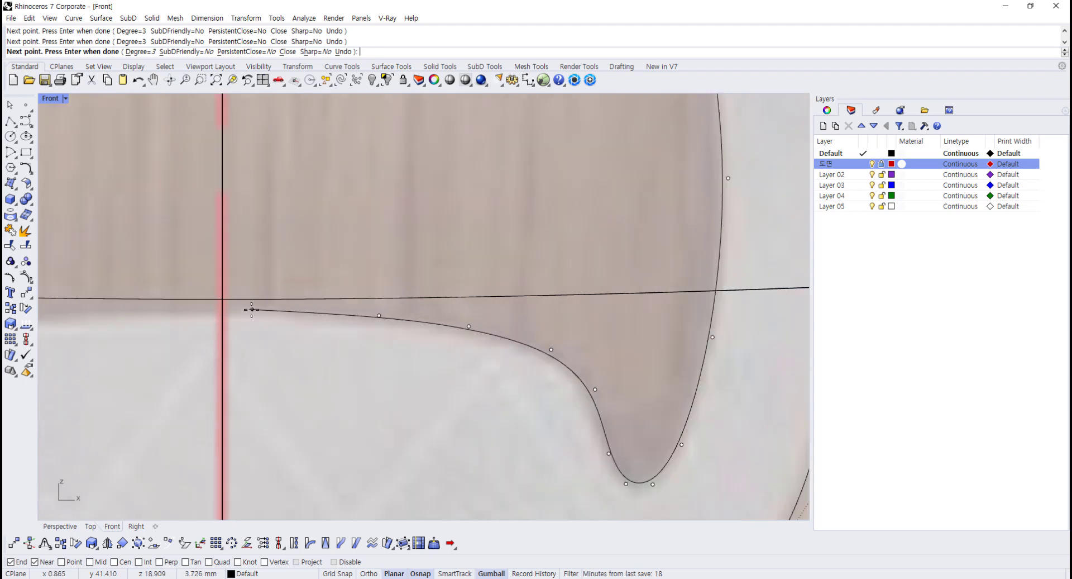
left_click(223, 314, "shift")
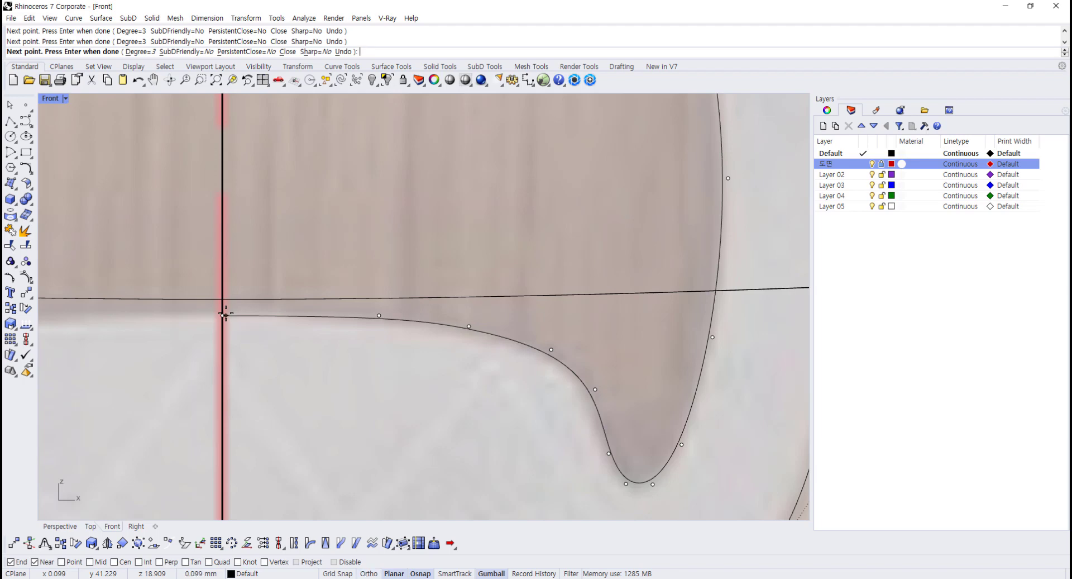
key("Return")
- Show the opening curve's control points and move the lower-edge point nearest the centre line horizontally inward
left_click(351, 316)
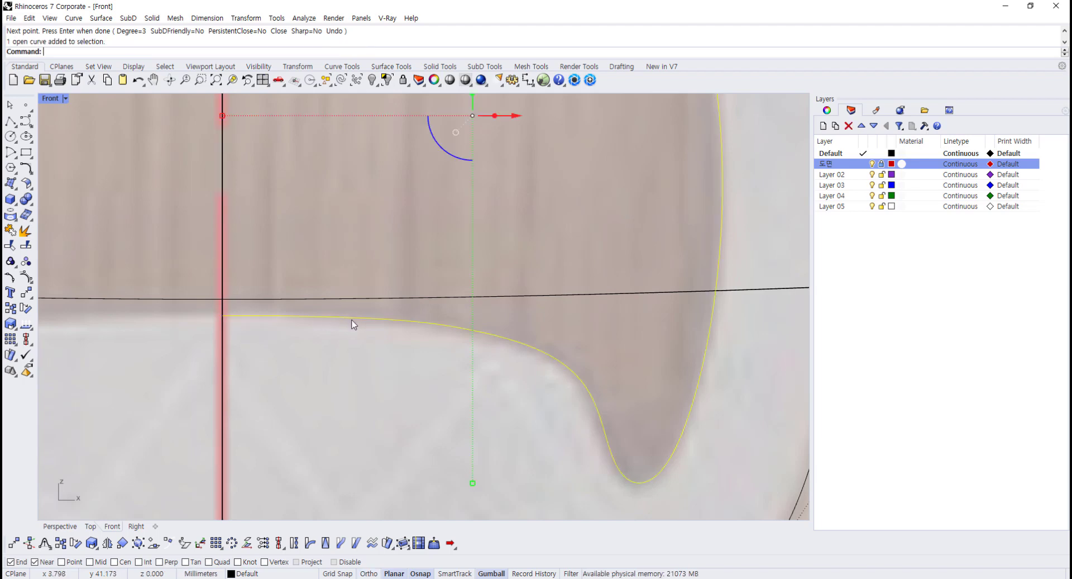
key("F10")
scroll(353, 328, "up", 2)
left_click(364, 313)
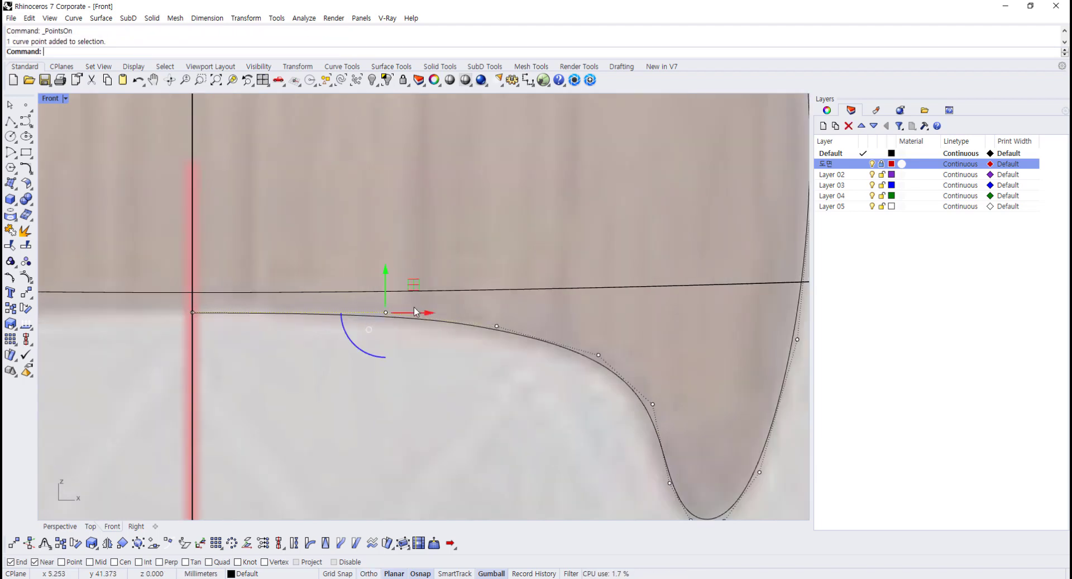
left_click_drag(388, 311, 366, 307)
left_click_drag(459, 341, 529, 308)
left_click(529, 307)
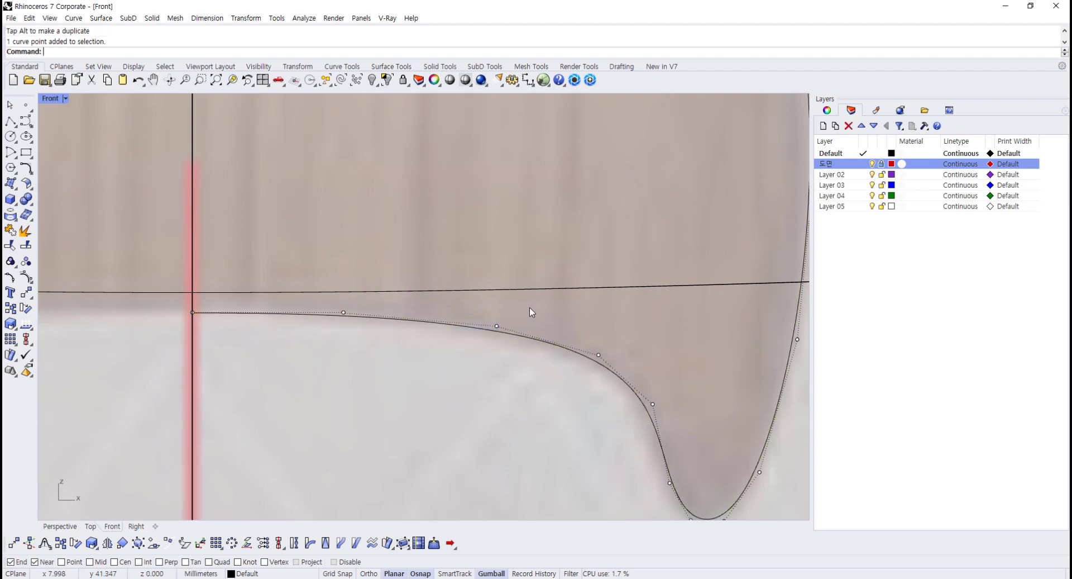
- Check the opening curve against the blueprint and nudge two control points on its upper right side outward
scroll(556, 382, "down", 4)
right_click_drag(556, 382, 459, 360)
scroll(544, 432, "up", 4)
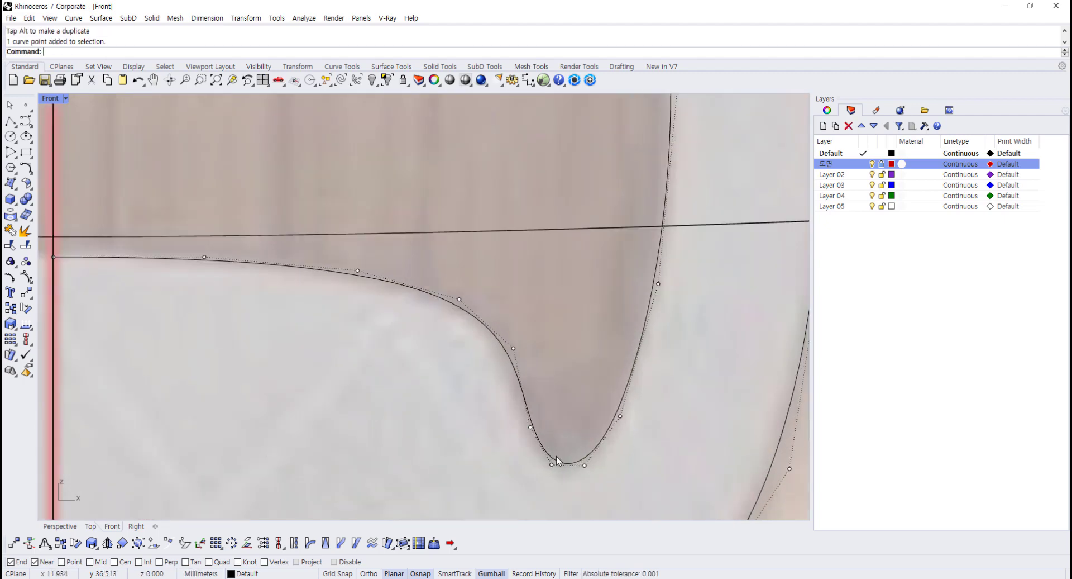
scroll(556, 456, "down", 4)
scroll(587, 427, "down", 4)
scroll(537, 359, "up", 6)
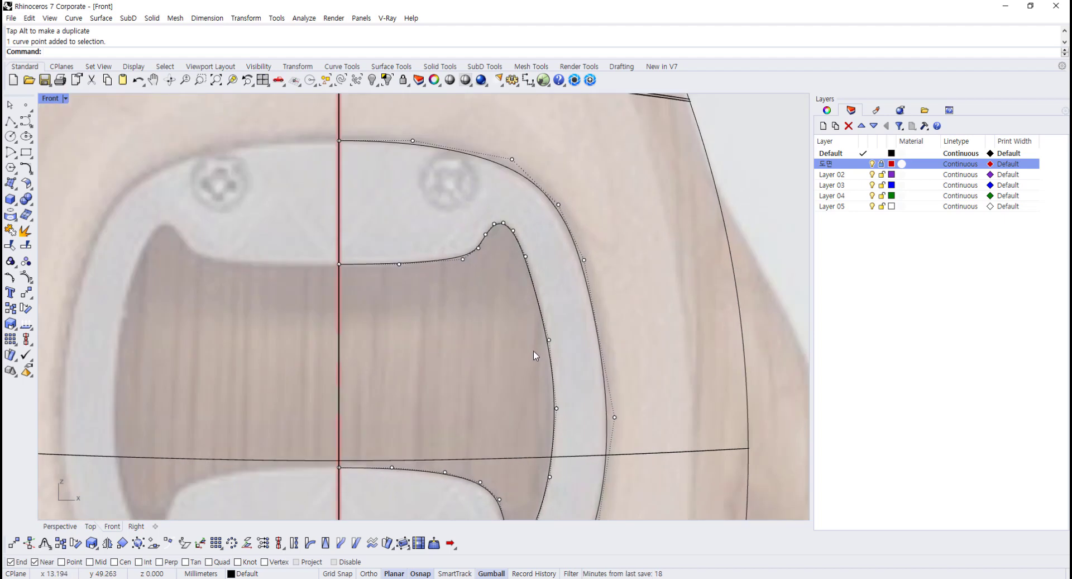
left_click(561, 330)
left_click_drag(590, 296, 595, 298)
left_click(518, 174)
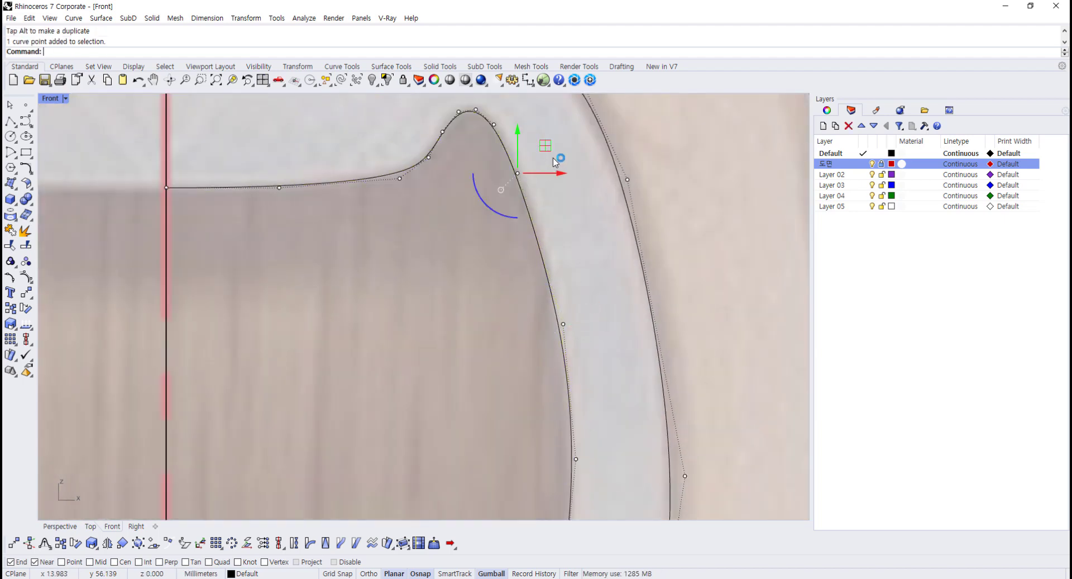
left_click_drag(544, 146, 549, 147)
- Move the two control points along the opening's upper edge slightly toward the centre line, undoing the accidental shift of the whole curve
left_click(279, 188)
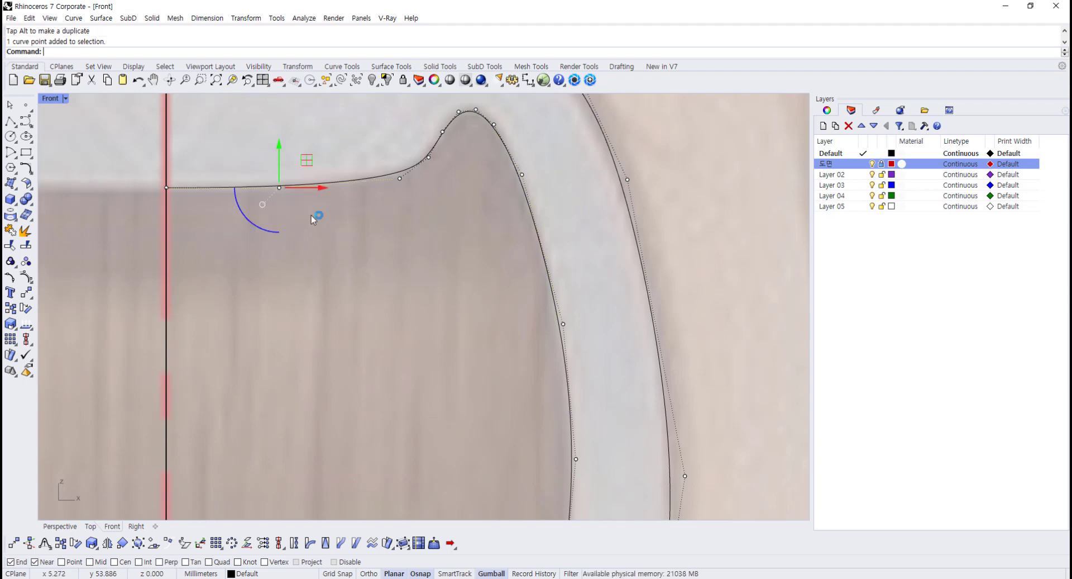
left_click_drag(300, 189, 296, 189)
left_click(308, 198)
left_click(400, 179)
key("ctrl+z")
scroll(424, 209, "up", 5)
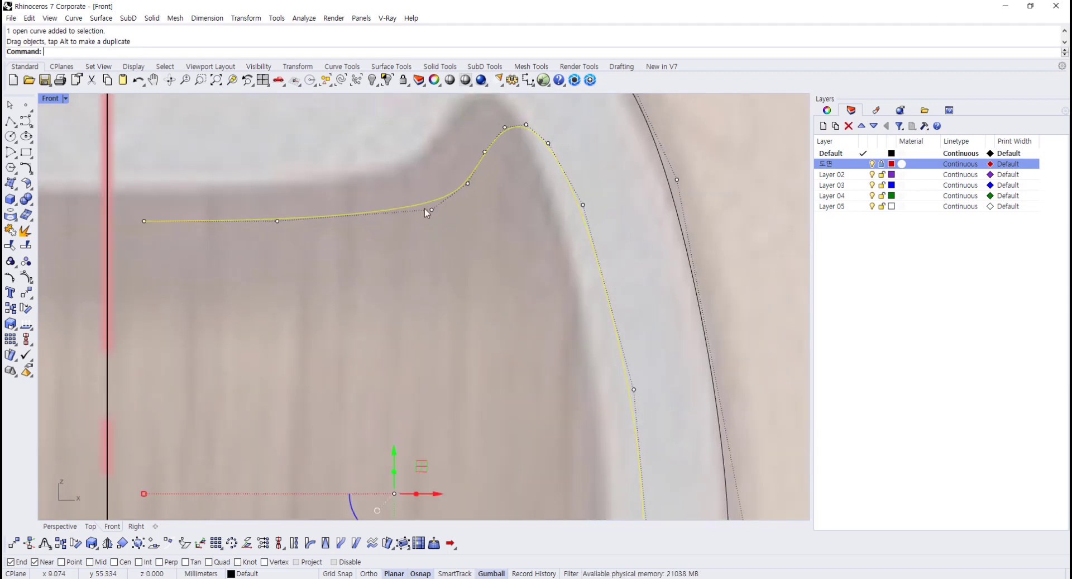
left_click_drag(353, 189, 458, 215)
left_click(416, 187)
left_click_drag(466, 178, 464, 187)
scroll(503, 268, "down", 10)
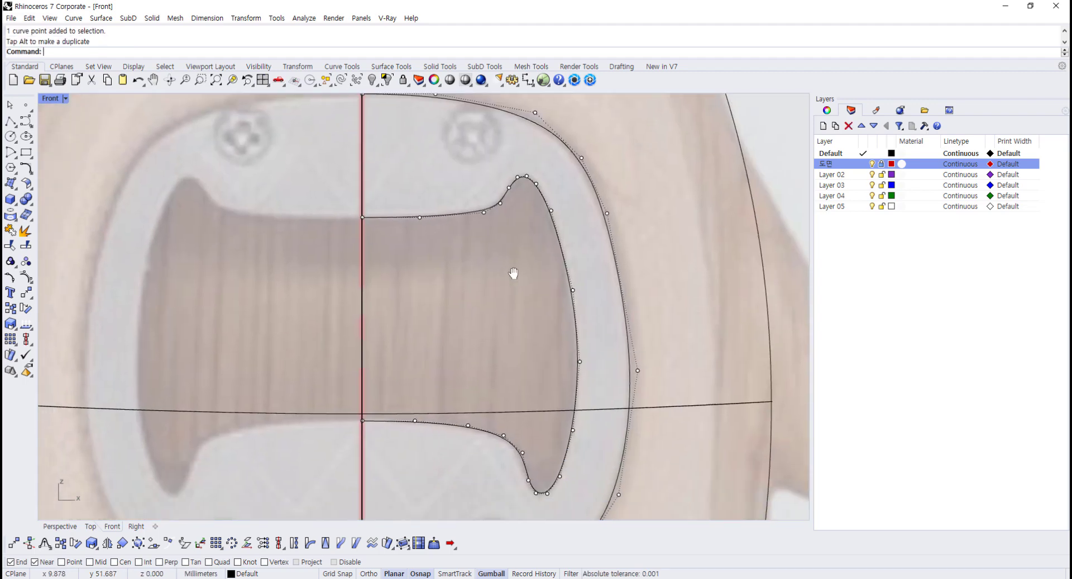
- Set the blueprint picture's object transparency to 22% so the photo shows more strongly
scroll(498, 381, "down", 5)
scroll(490, 330, "up", 5)
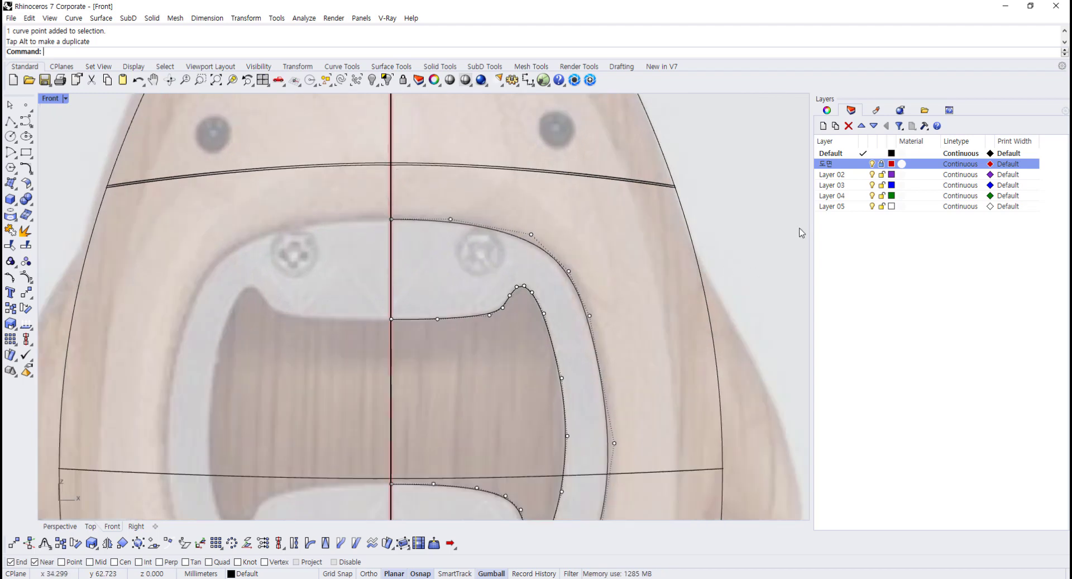
left_click(877, 111)
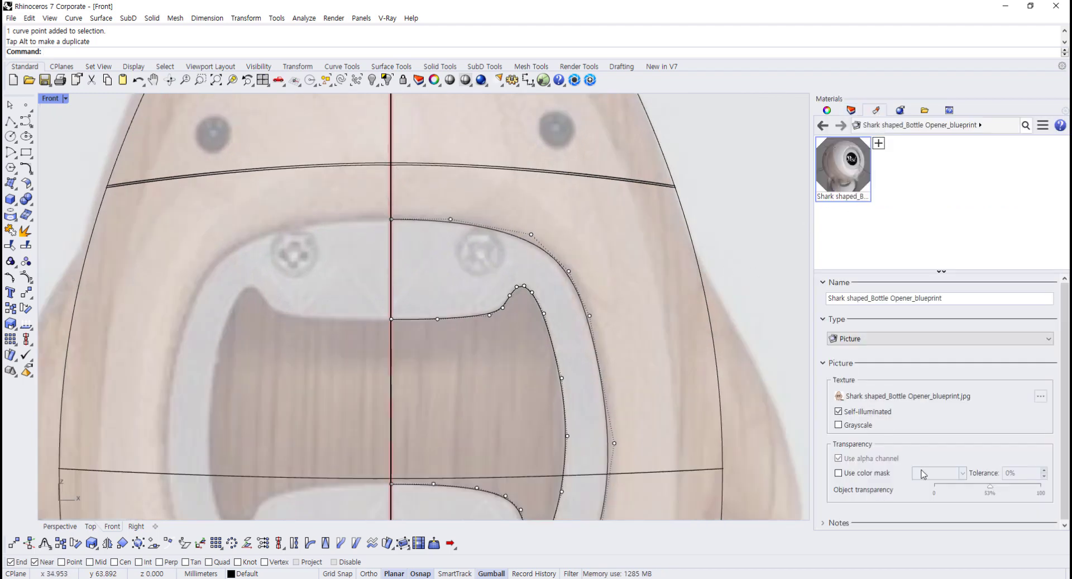
left_click_drag(975, 491, 960, 493)
left_click_drag(966, 494, 958, 492)
scroll(583, 235, "down", 3)
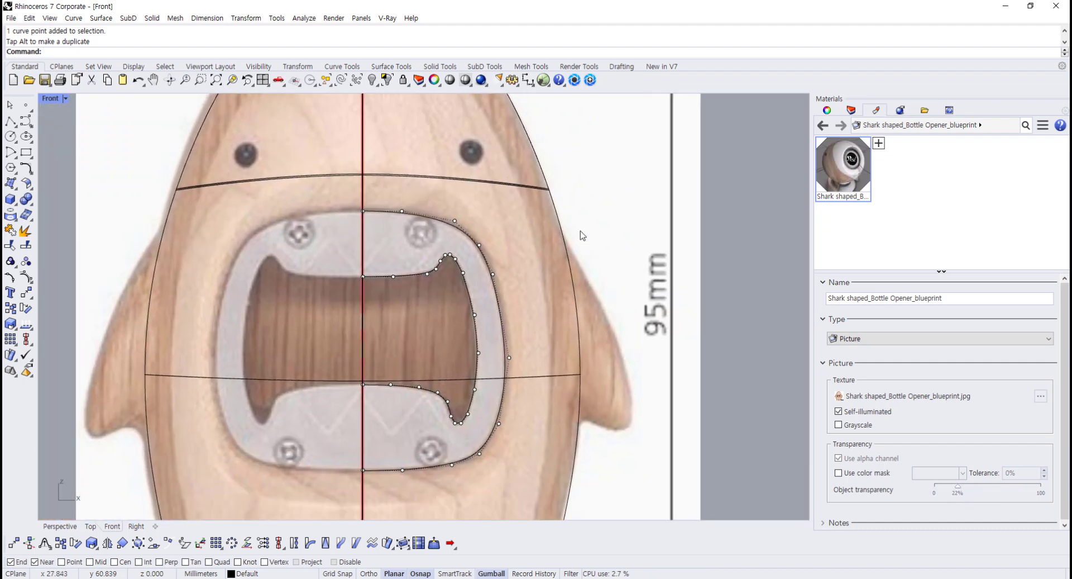
- Hide the shark's body surface together with its right outline curve
scroll(584, 231, "down", 2)
left_click_drag(579, 194, 548, 222)
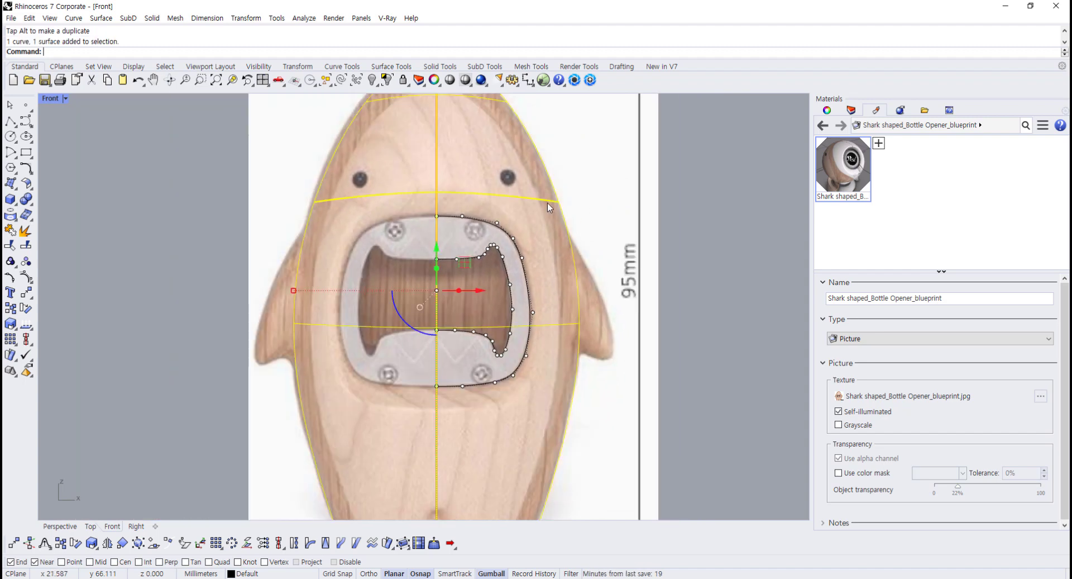
key("ctrl+h")
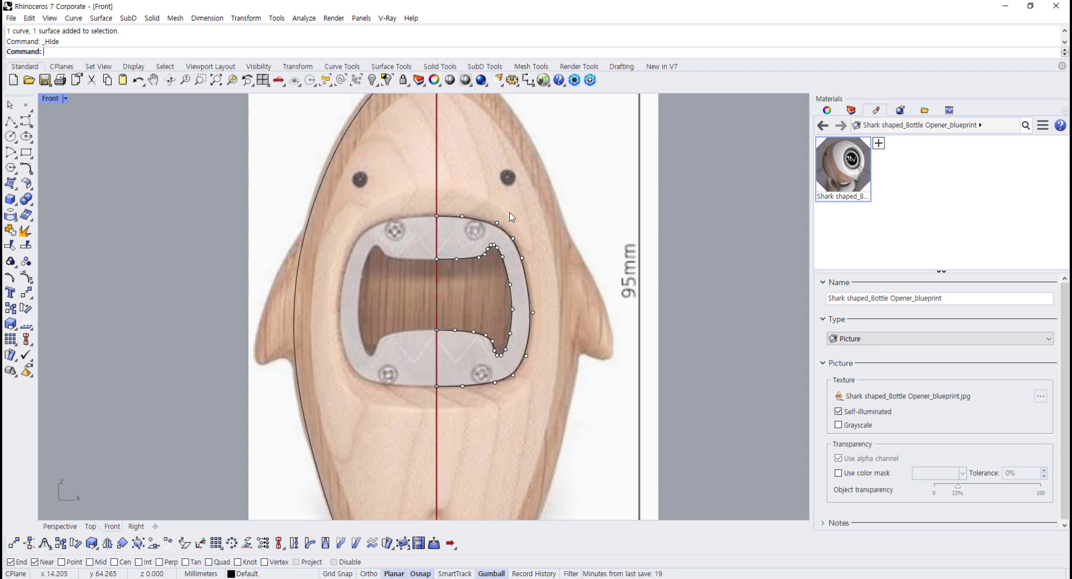
- Start a degree 3 control point curve on the centre line above the mouth plate, tracing the upper right of the surrounding recess
scroll(510, 215, "up", 2)
left_click(26, 120)
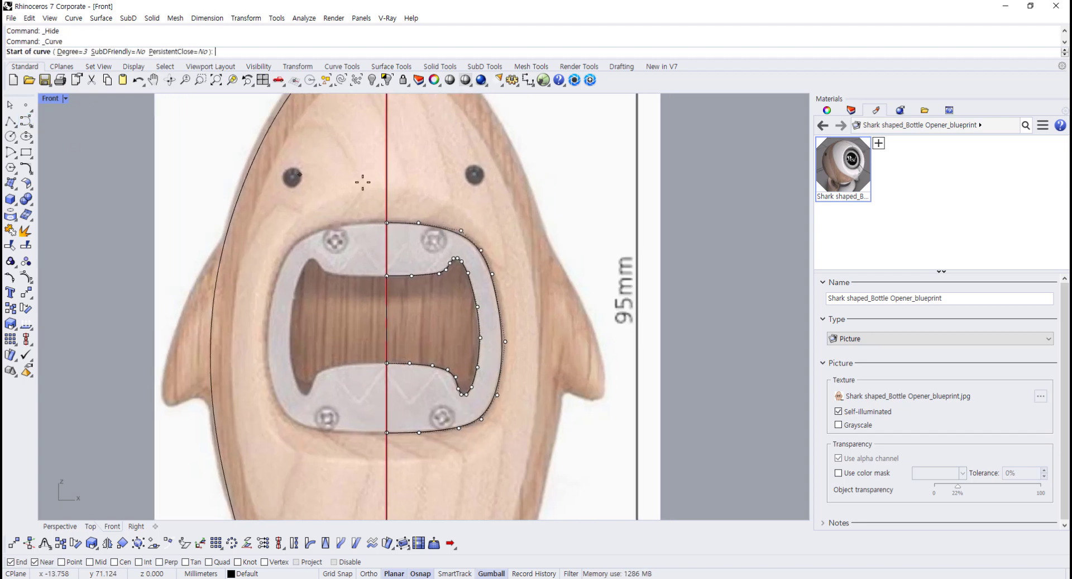
scroll(362, 184, "up", 1)
left_click(392, 188)
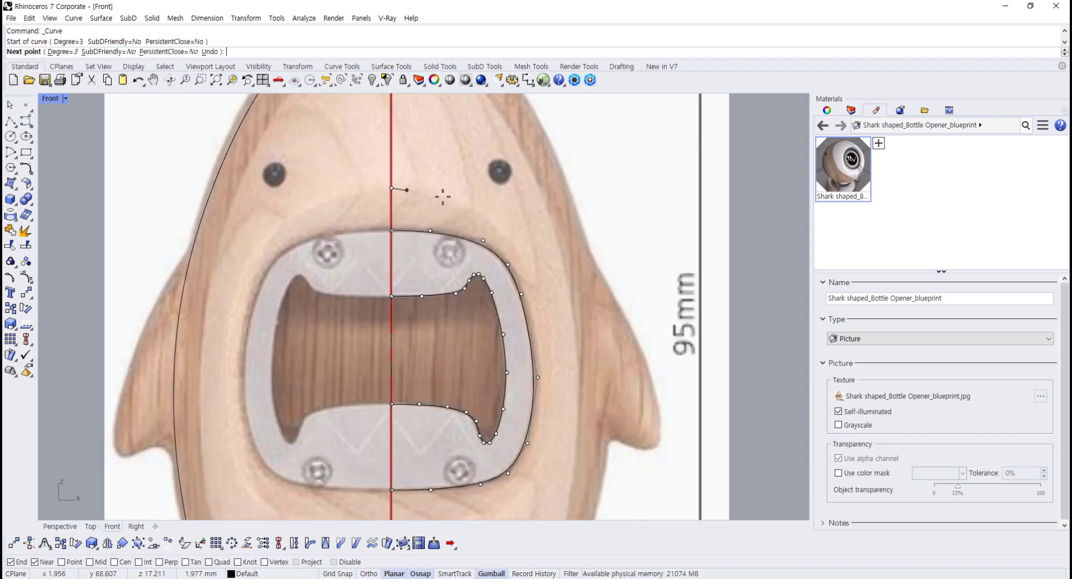
left_click(439, 188)
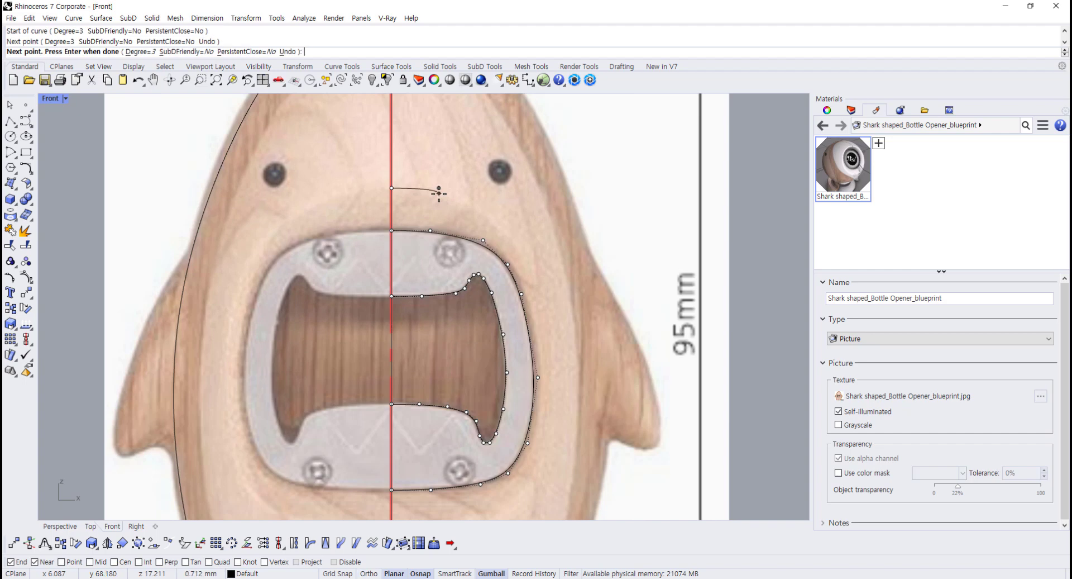
left_click(495, 222)
left_click(531, 273)
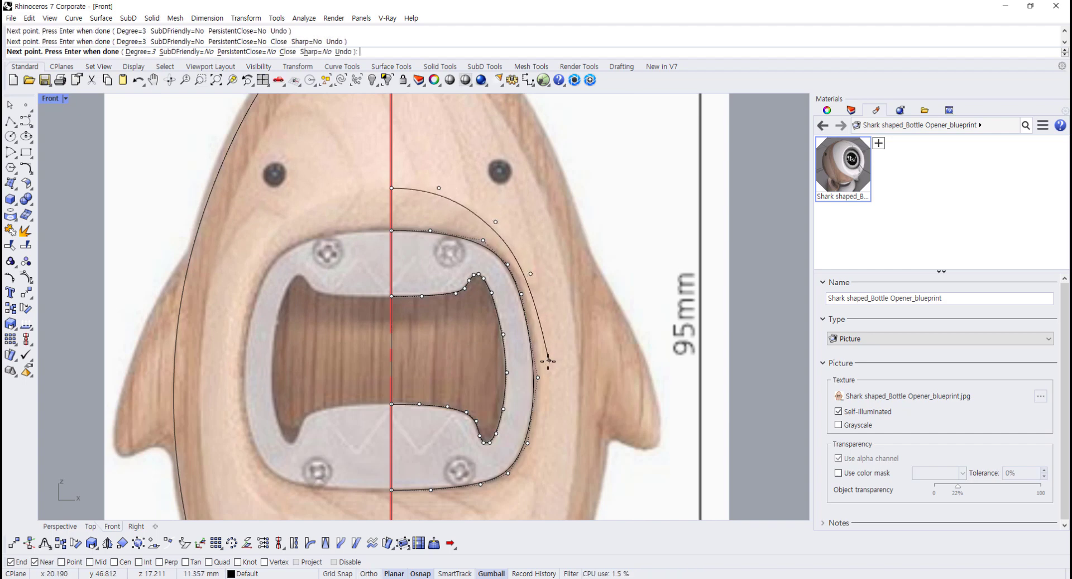
- Continue the open curve down the right side of the outer mouth rim and finish it on the centre line below the mouth
left_click(547, 355)
right_click_drag(550, 360, 535, 251)
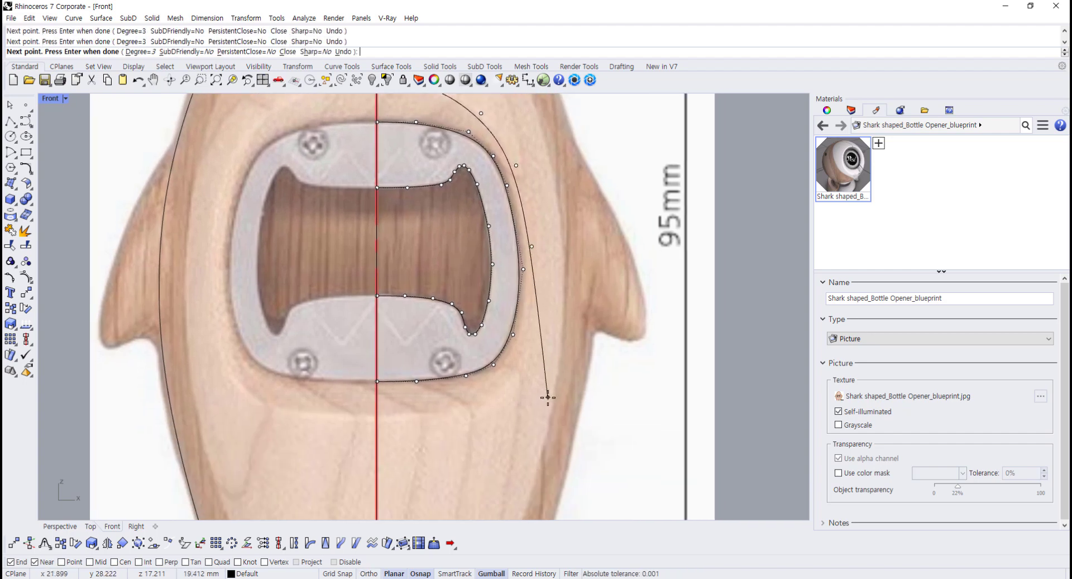
left_click(526, 355)
left_click(504, 392)
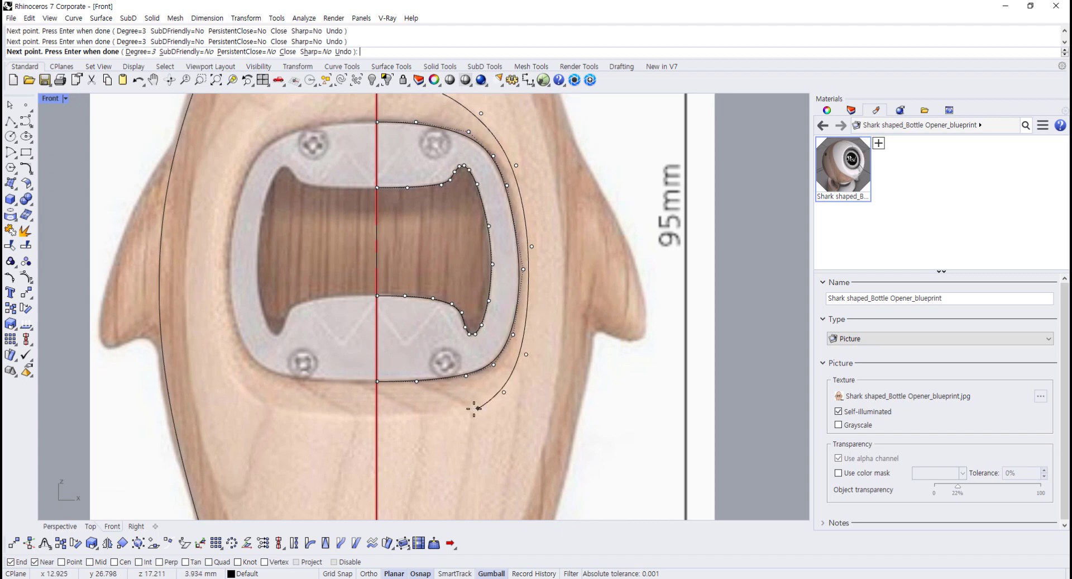
left_click(468, 409)
left_click(420, 413)
key("shift")
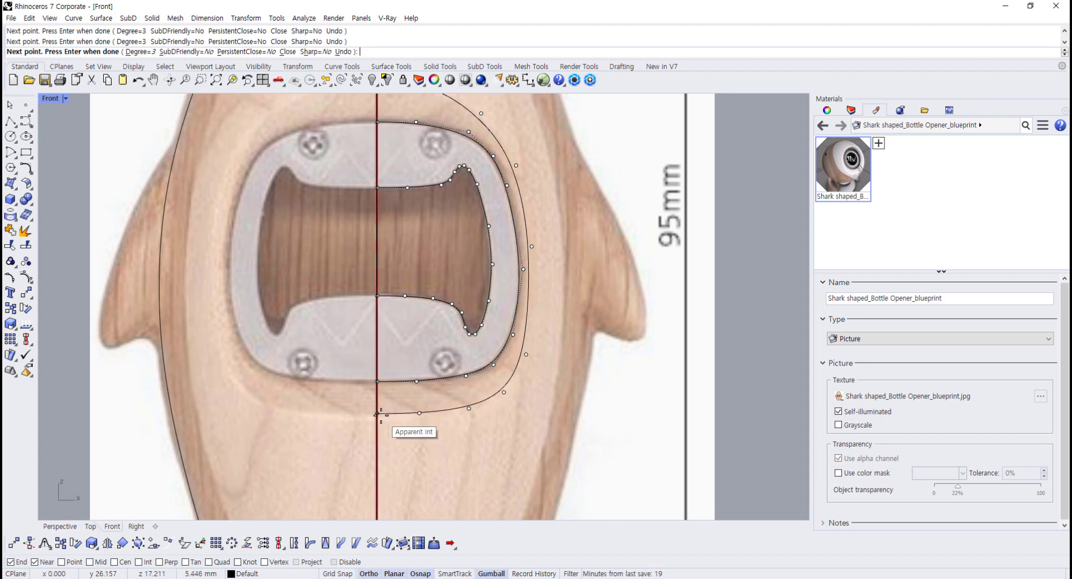
left_click(378, 414)
key("Return")
- Show the outer rim curve's control points and move the two points along its right side slightly outward
left_click(440, 420)
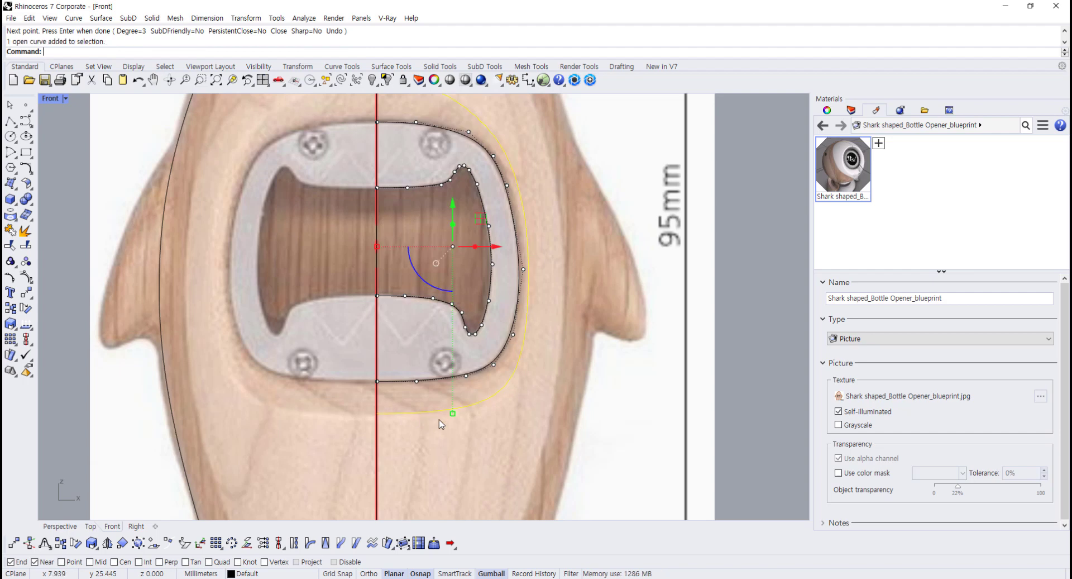
key("F10")
scroll(560, 110, "up", 2)
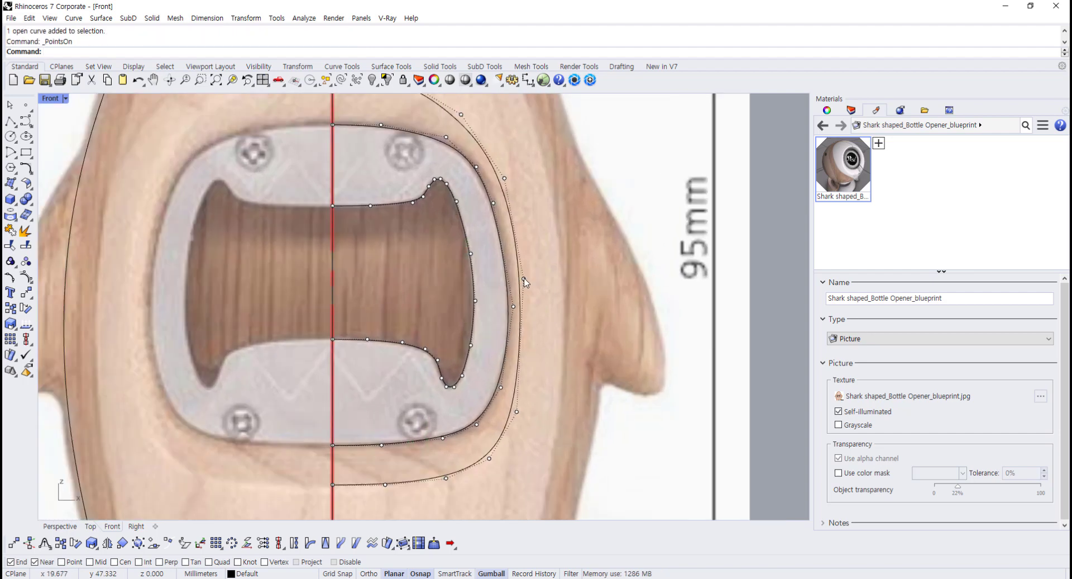
left_click(524, 278)
left_click_drag(524, 279, 528, 278)
left_click(516, 412)
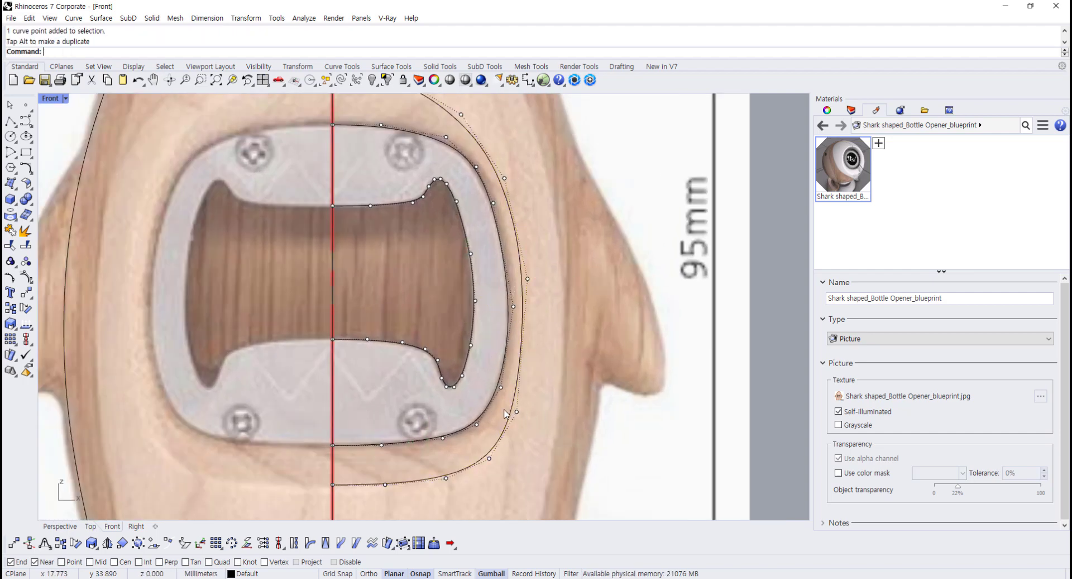
left_click_drag(516, 412, 519, 413)
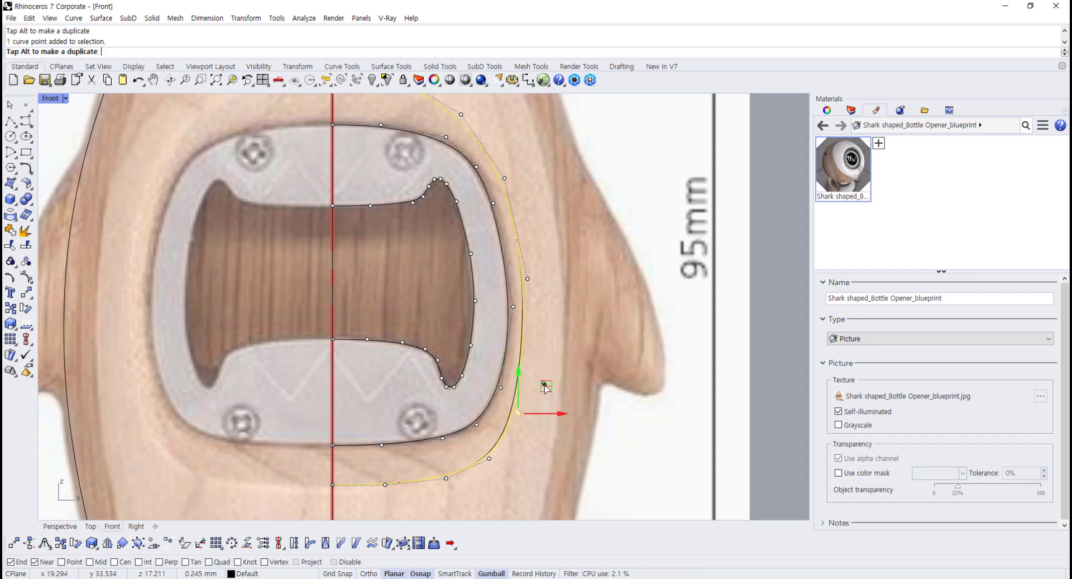
left_click(566, 326)
- Move the outer rim curve's two upper-right control points slightly outward and turn the control points off
scroll(565, 321, "up", 5)
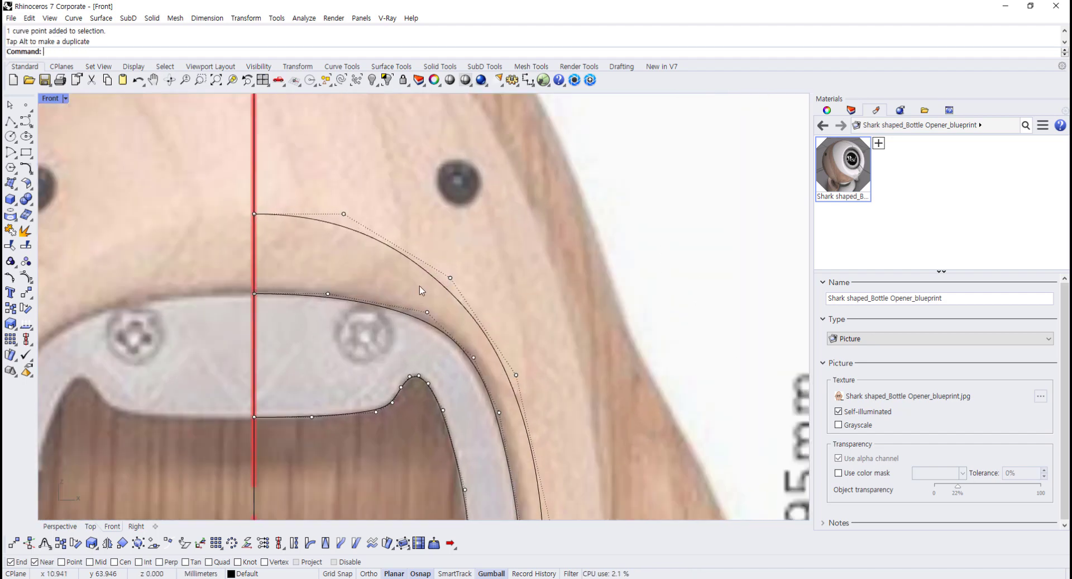
left_click(450, 277)
left_click_drag(479, 254, 482, 246)
left_click(555, 354)
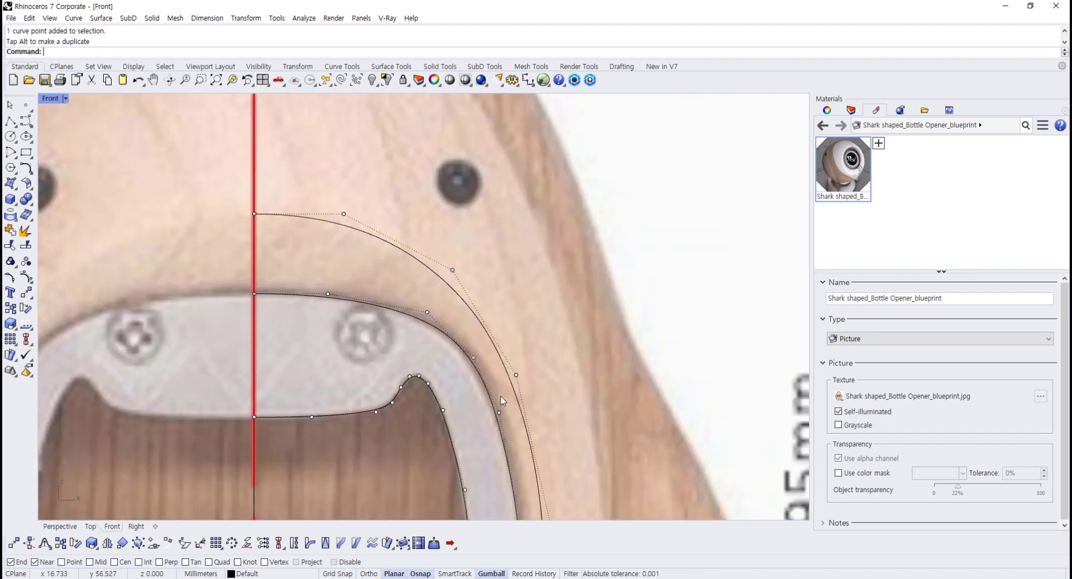
left_click(516, 374)
left_click_drag(542, 348, 546, 336)
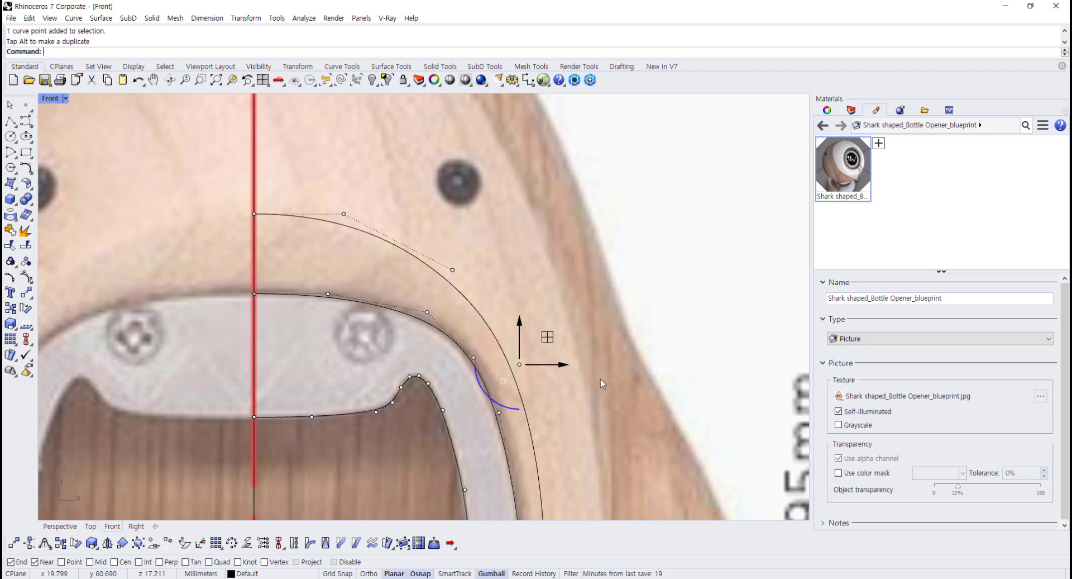
left_click(601, 378)
scroll(399, 289, "down", 4)
right_click_drag(411, 296, 388, 120)
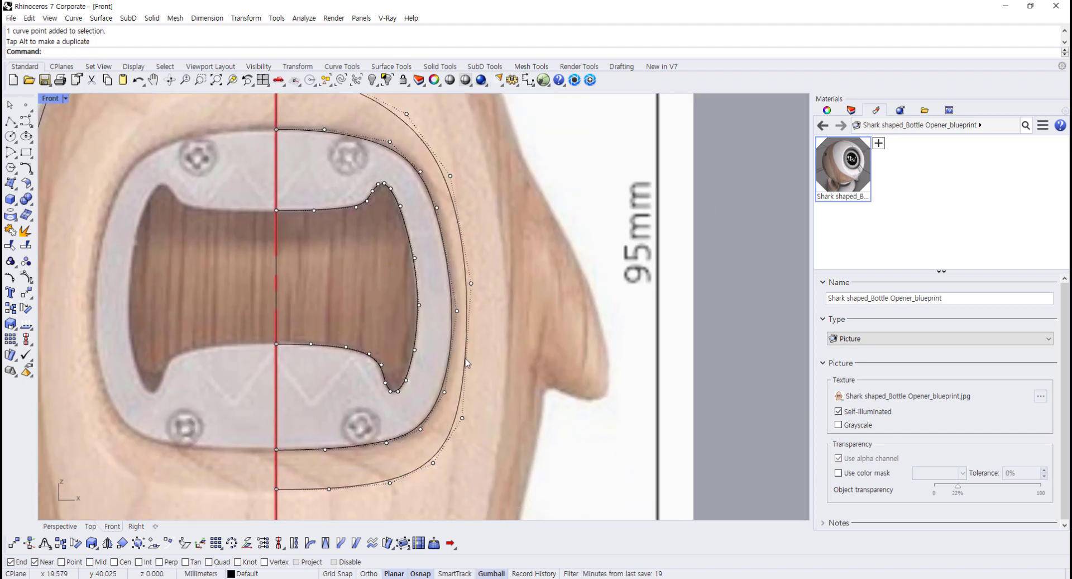
scroll(510, 395, "up", 2)
scroll(503, 433, "down", 3)
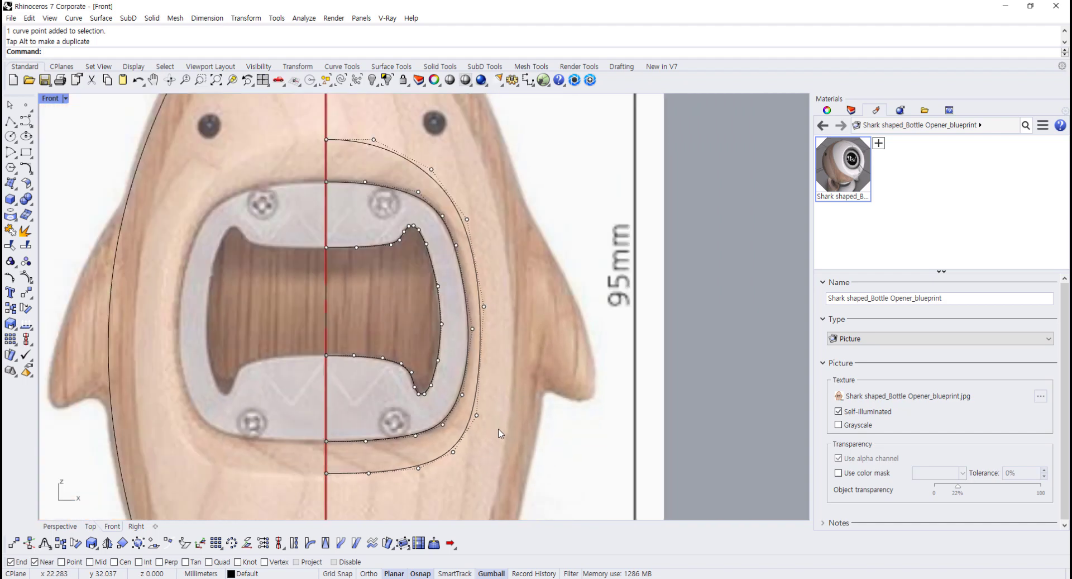
scroll(474, 451, "up", 3)
key("F11")
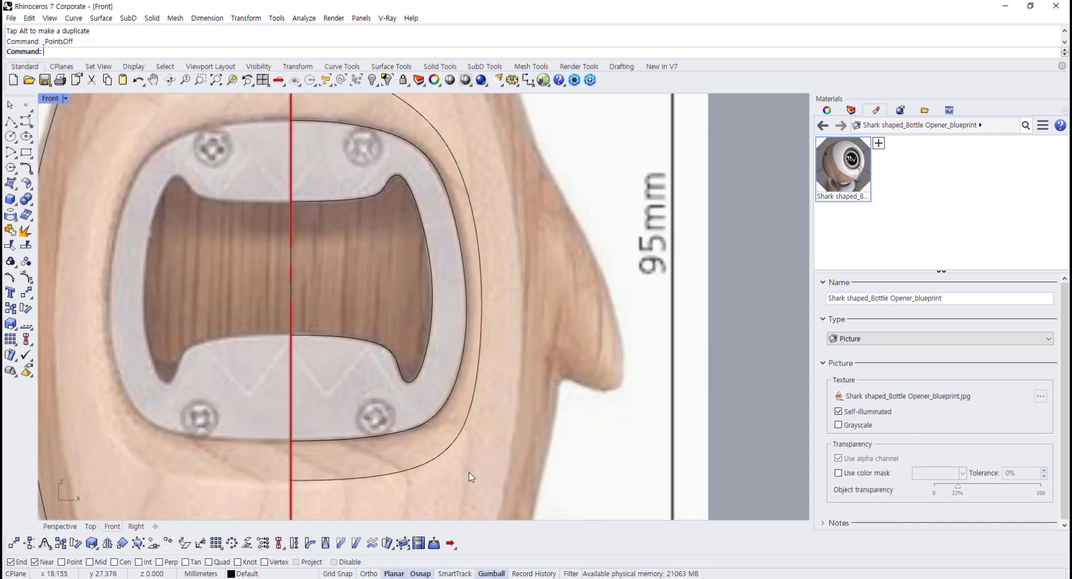
- Mirror the three right-hand mouth curves across the vertical centre line with copying on
left_click_drag(473, 447, 411, 334)
scroll(419, 363, "down", 1)
right_click_drag(423, 383, 477, 386)
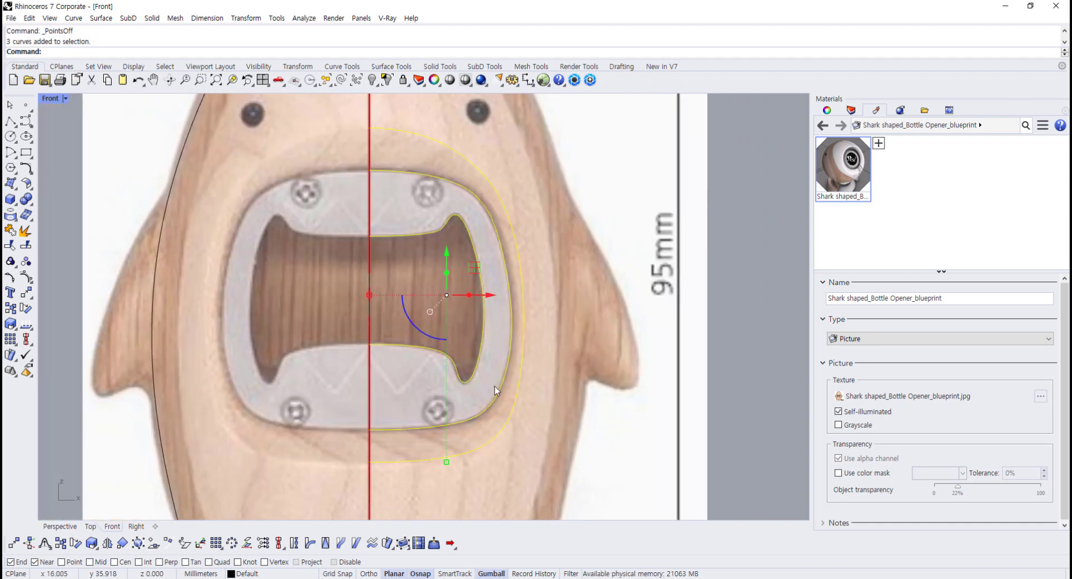
type("mirror")
key("Return")
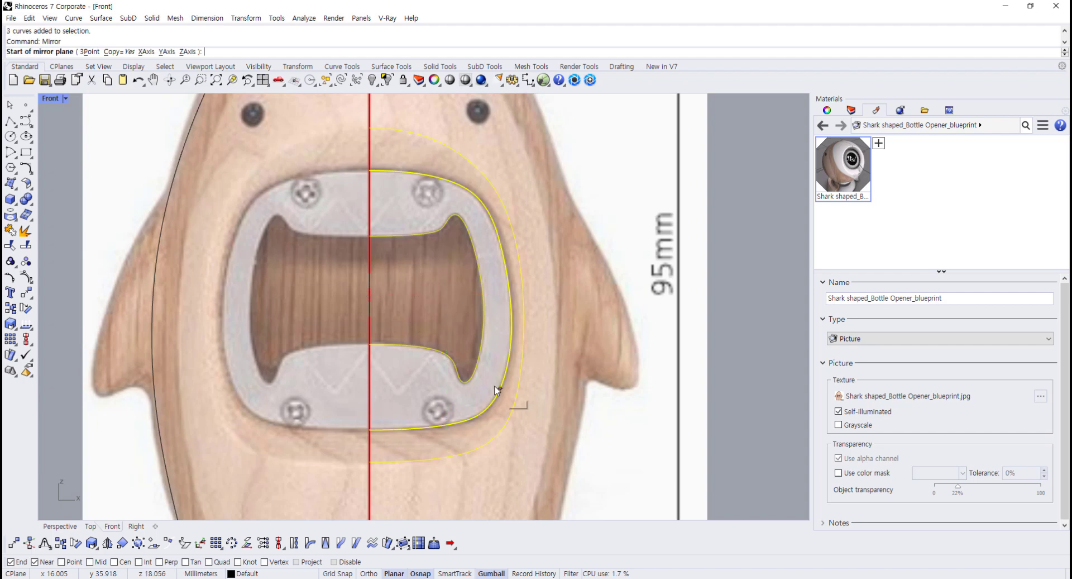
left_click(369, 172)
left_click(370, 221)
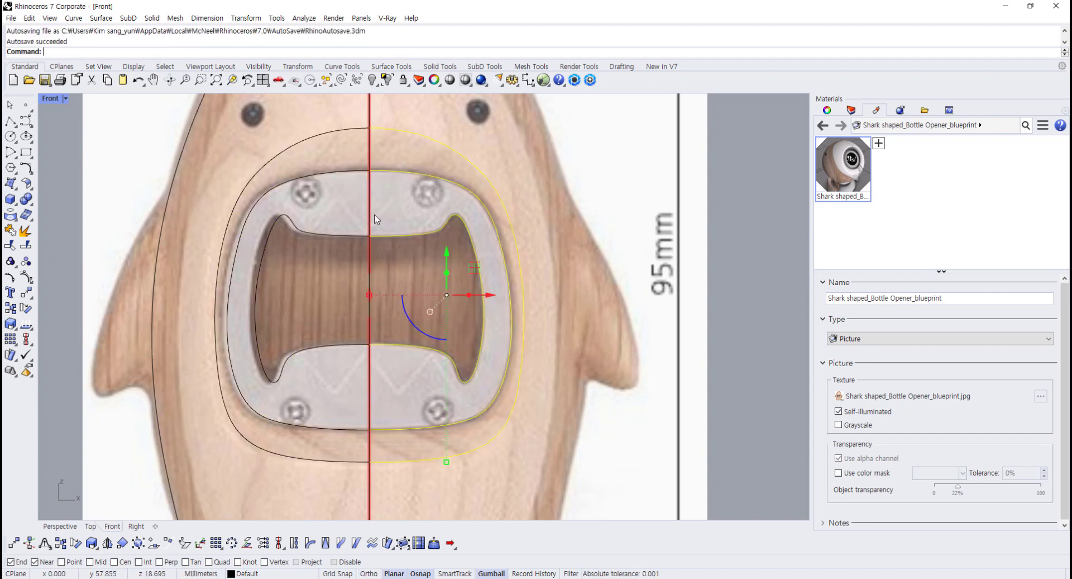
- Join the original and mirrored mouth halves into three closed curves
left_click_drag(349, 122, 288, 272)
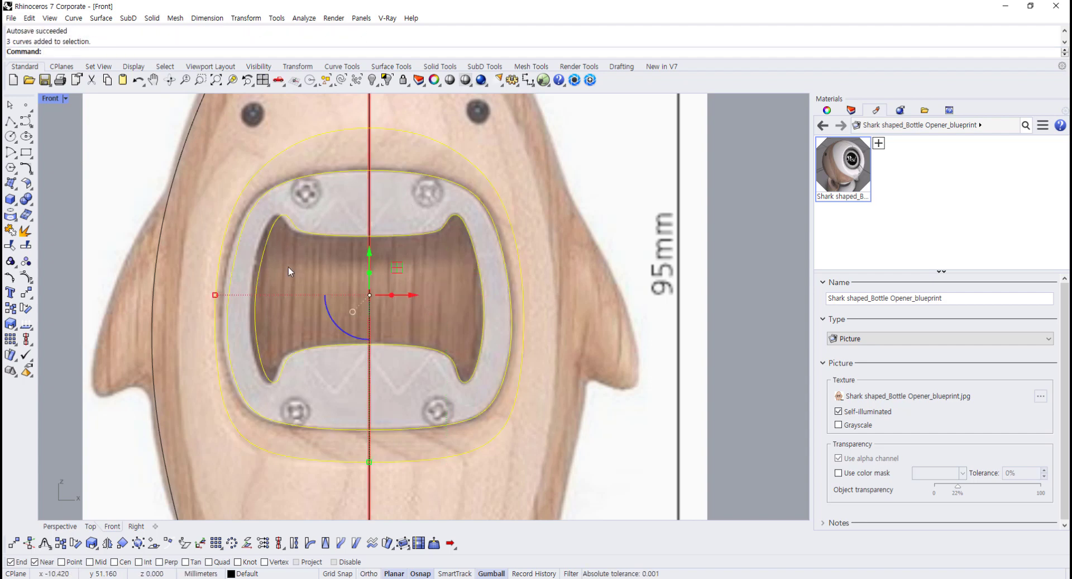
key("ctrl+j")
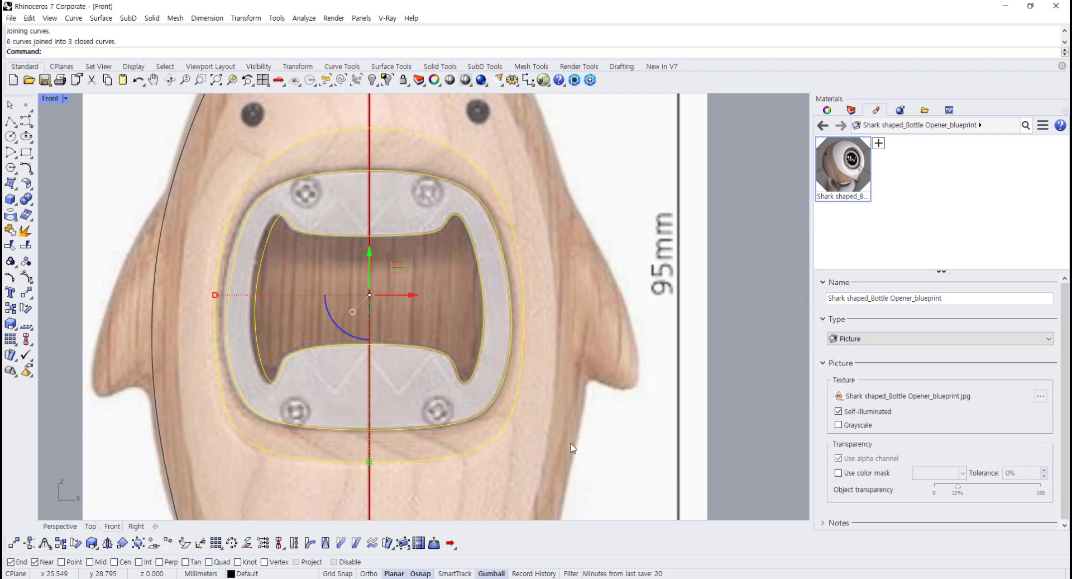
left_click(546, 467)
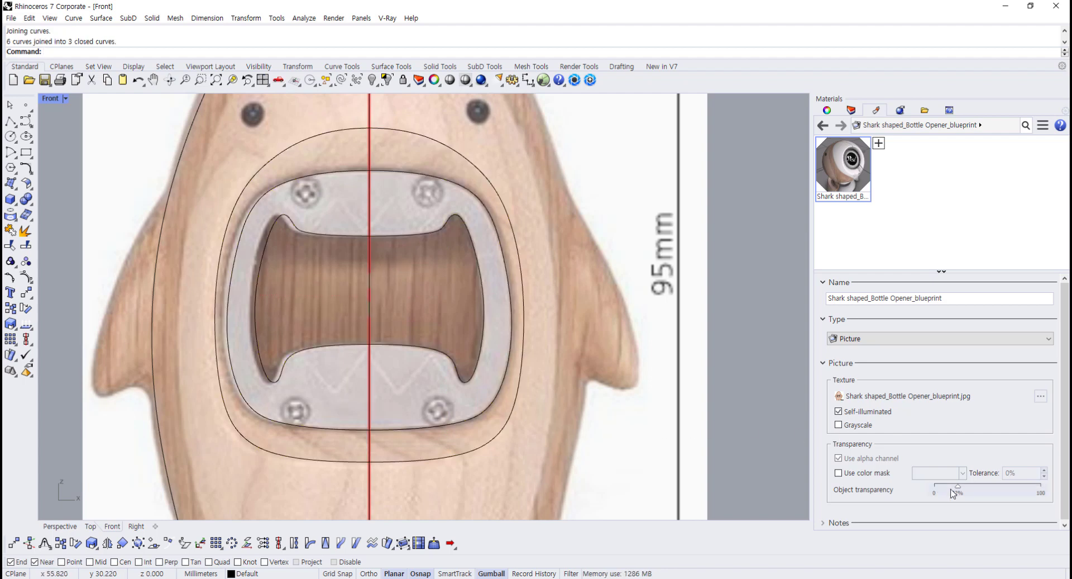
- Set the object transparency of the shark blueprint picture to 52%
left_click_drag(959, 492, 998, 490)
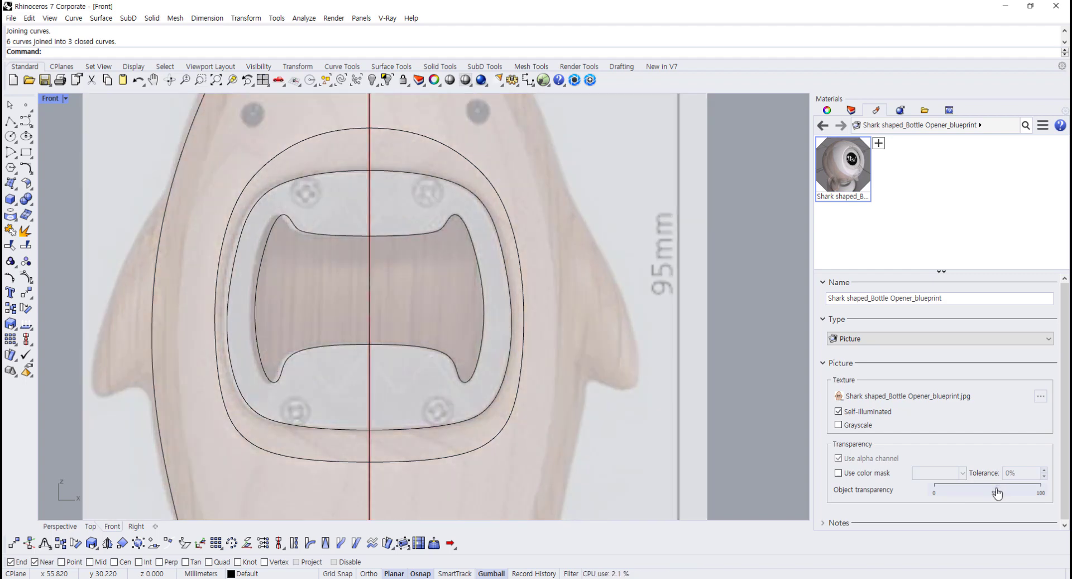
left_click_drag(991, 493, 989, 493)
scroll(555, 401, "down", 3)
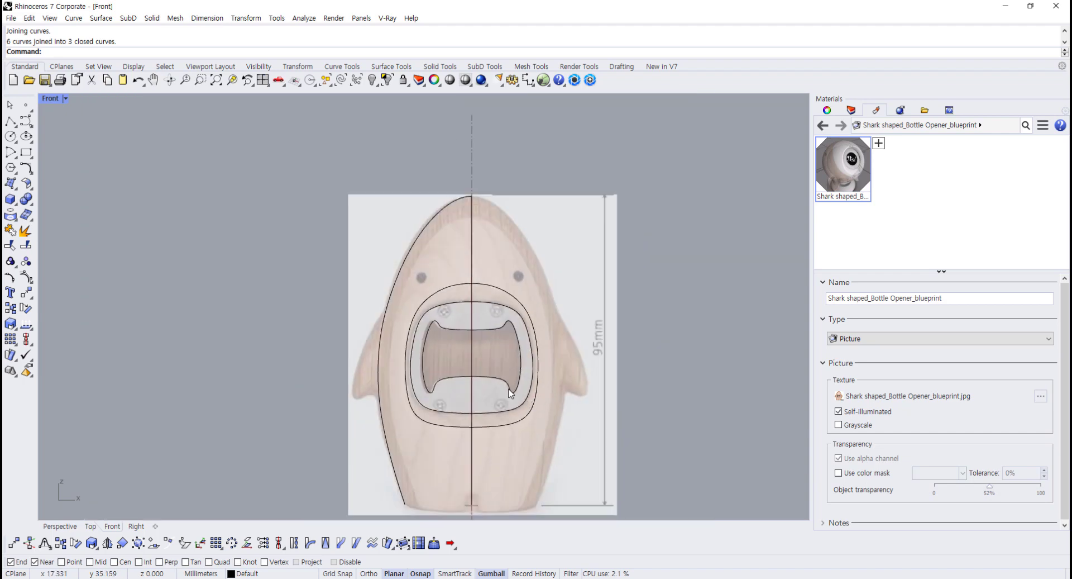
scroll(462, 321, "up", 8)
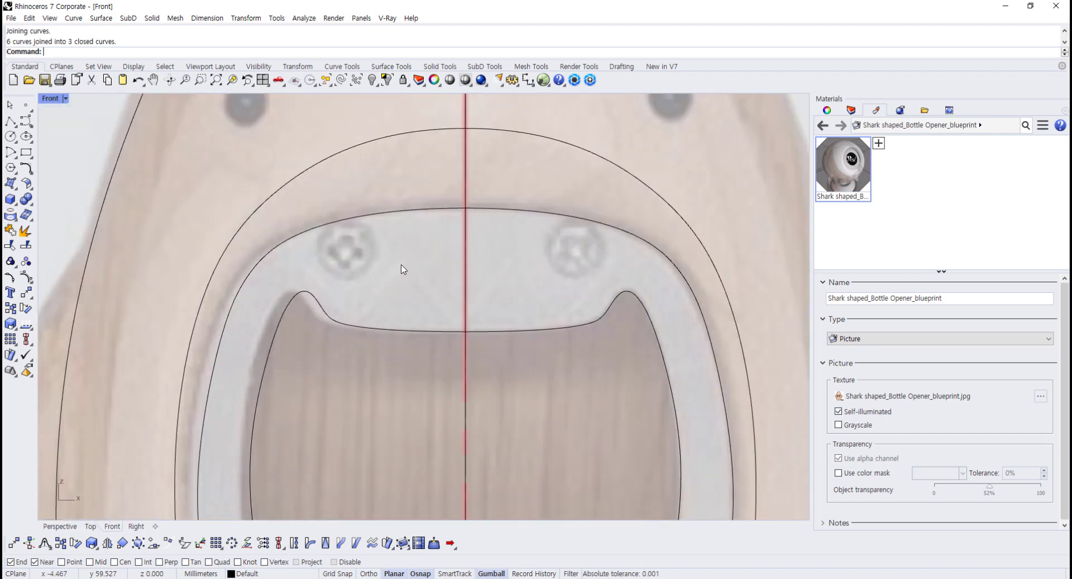
scroll(513, 271, "down", 5)
scroll(473, 352, "up", 1)
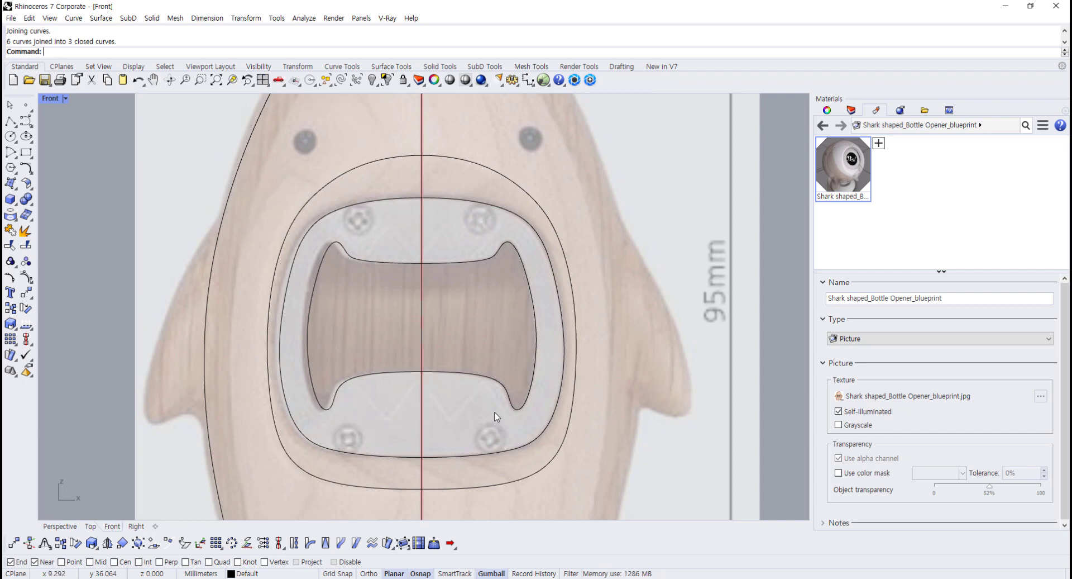
scroll(478, 229, "up", 2)
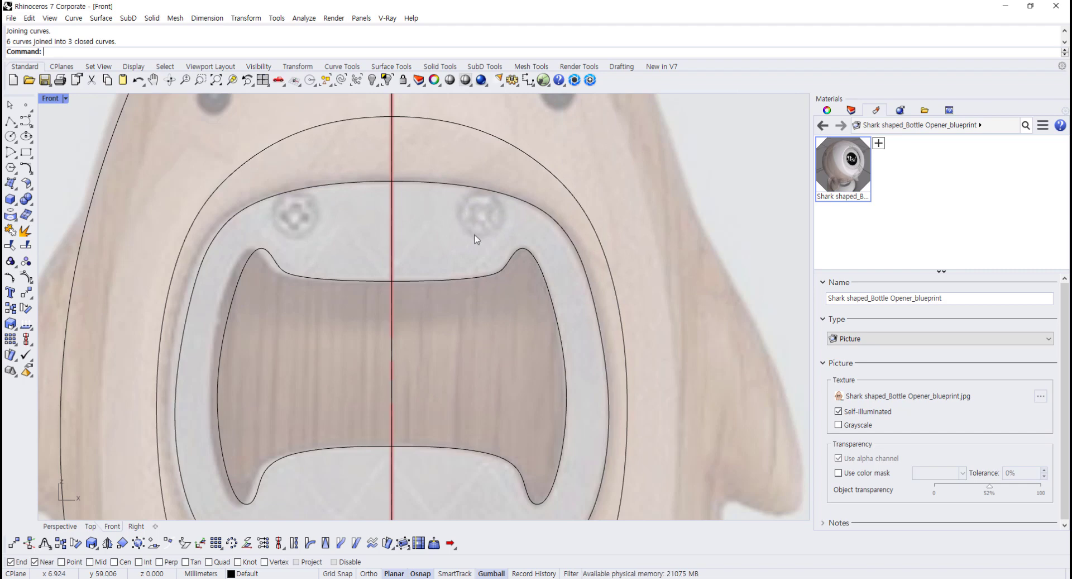
scroll(475, 235, "down", 1)
scroll(475, 230, "down", 2)
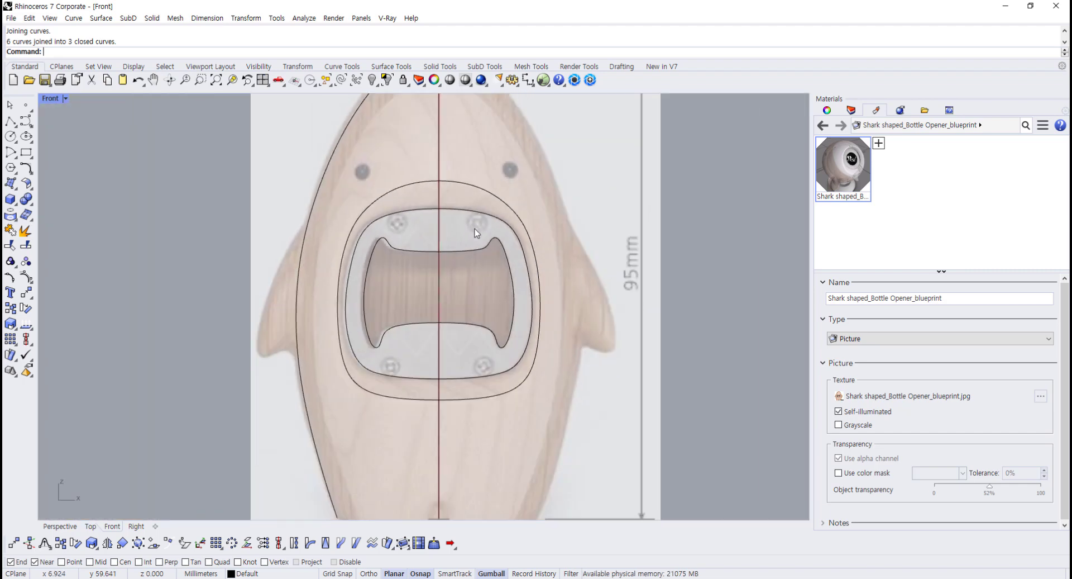
- Return to the four-viewport layout and show the hidden objects with the Show command
double_click(49, 101)
right_click_drag(594, 218, 628, 217)
scroll(615, 217, "down", 4)
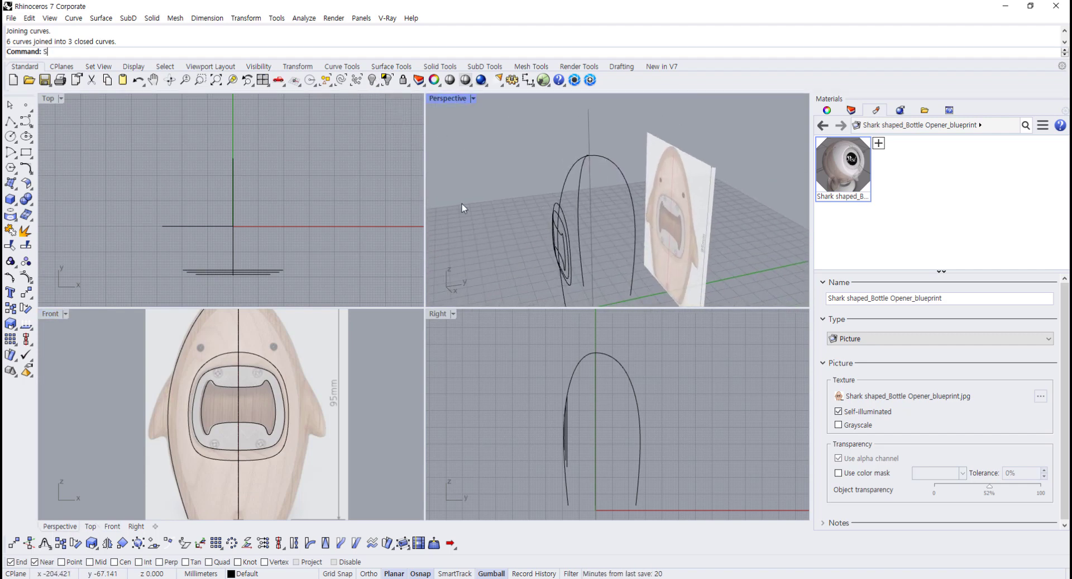
key("Return")
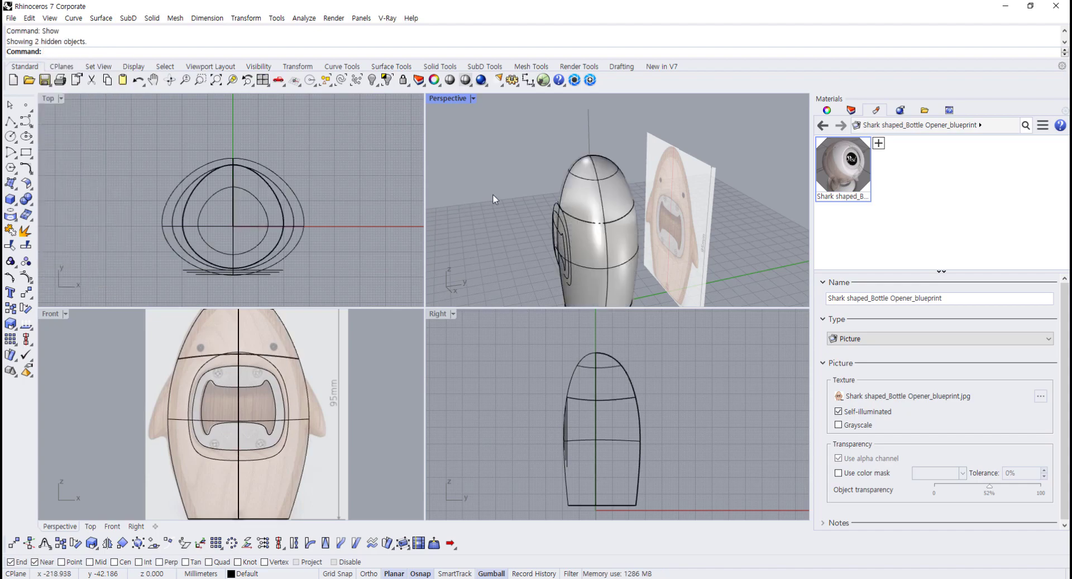
- Examine in the Perspective and Top views how the flat mouth curves sit relative to the shark body surface
right_click_drag(627, 241, 564, 227)
scroll(586, 215, "up", 4)
left_click(563, 229)
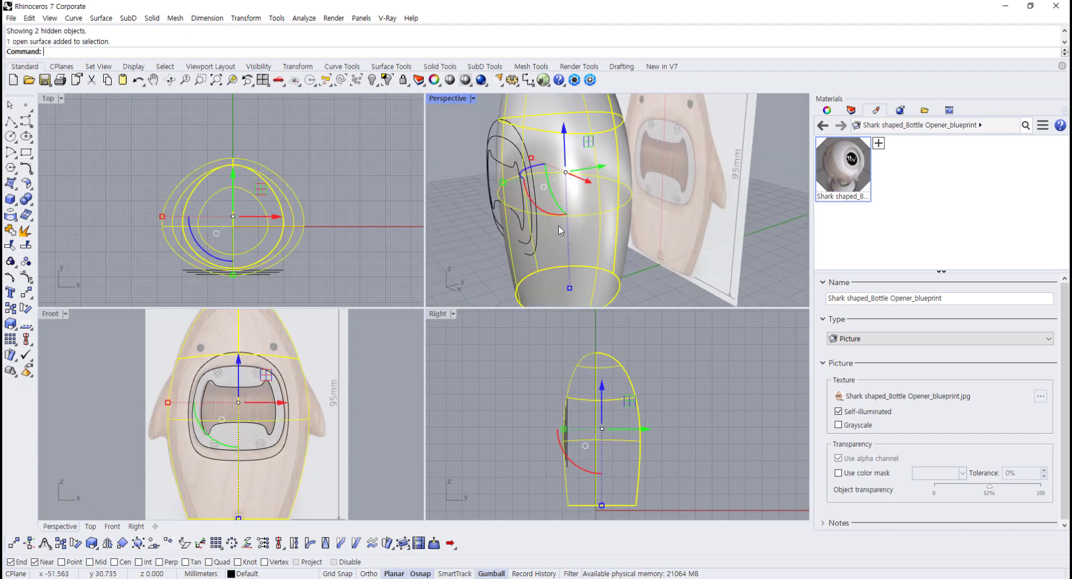
double_click(453, 104)
scroll(335, 296, "up", 5)
scroll(290, 313, "up", 4)
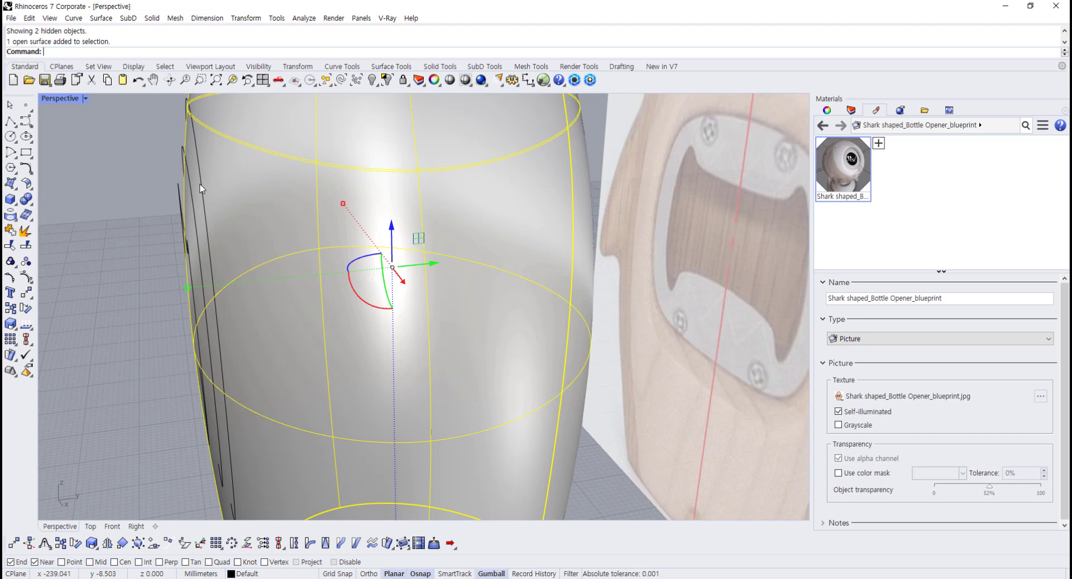
double_click(59, 98)
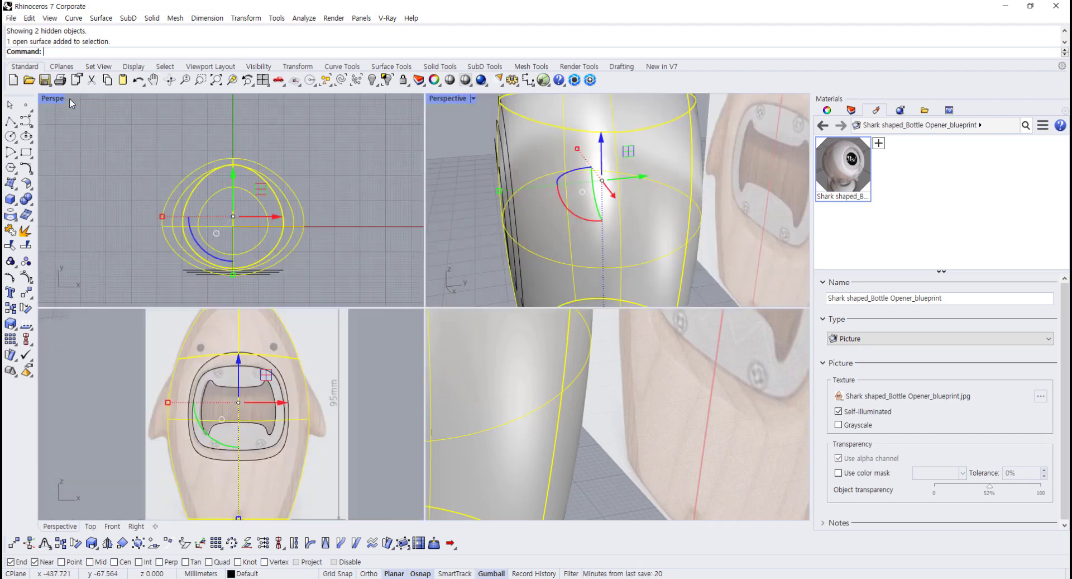
left_click(187, 268)
scroll(166, 260, "up", 3)
scroll(179, 260, "down", 4)
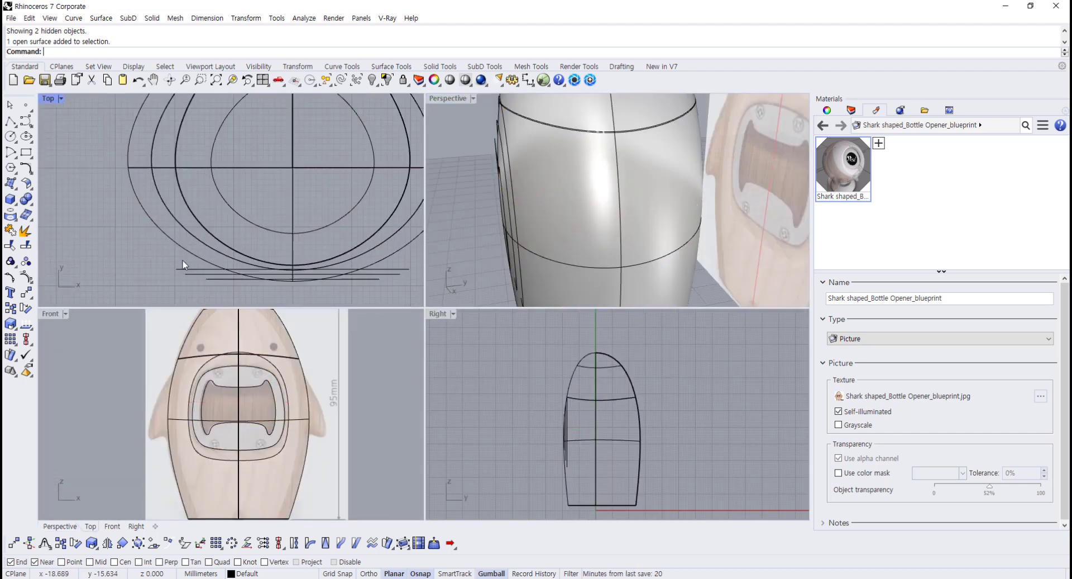
- Align the three mouth curves to the origin in the Top view with the HorizCenter alignment
left_click_drag(122, 233, 390, 286)
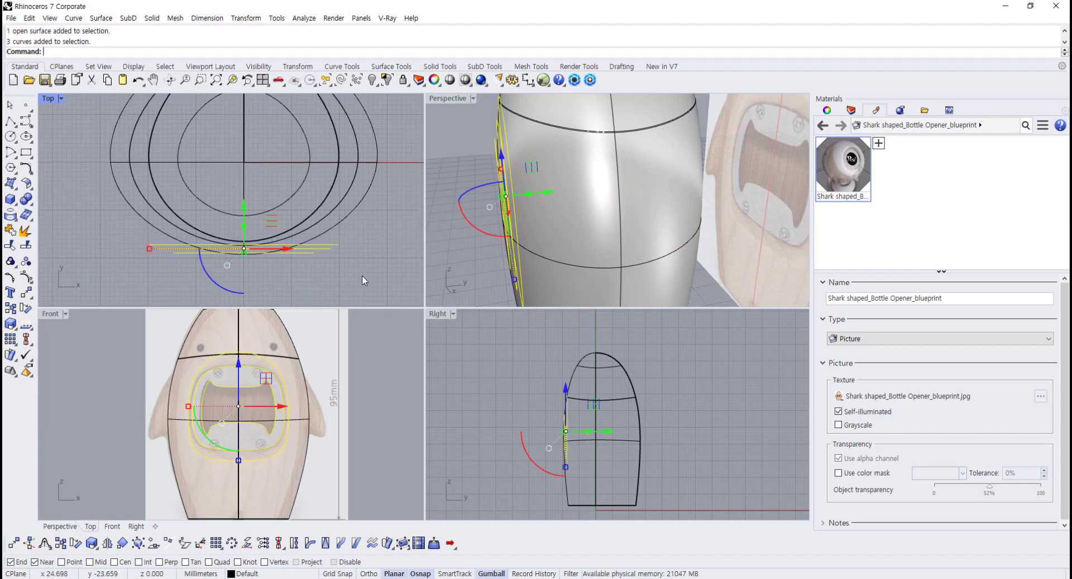
left_click(309, 269)
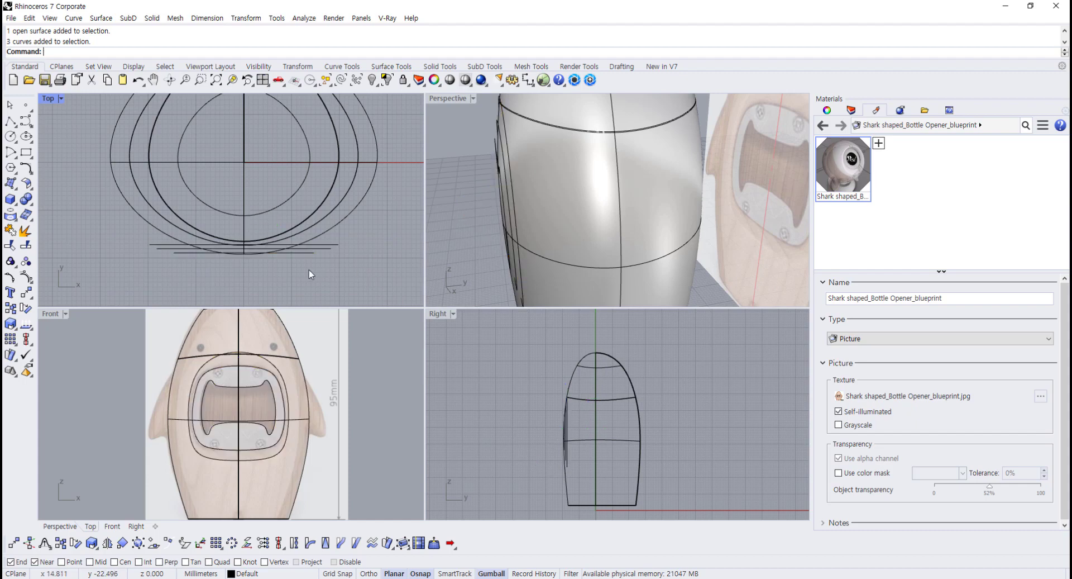
left_click_drag(153, 238, 377, 273)
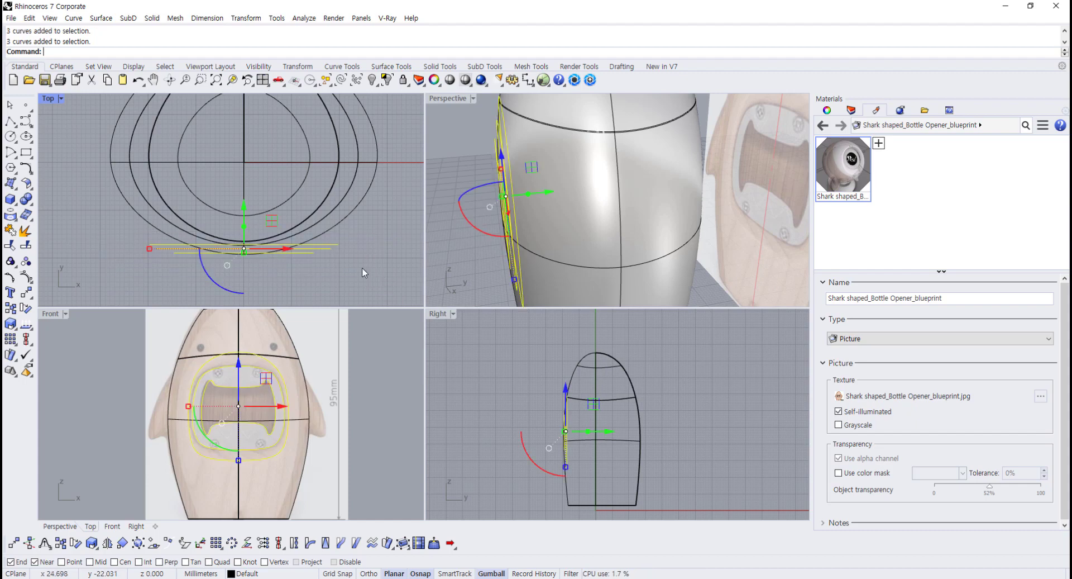
left_click(298, 66)
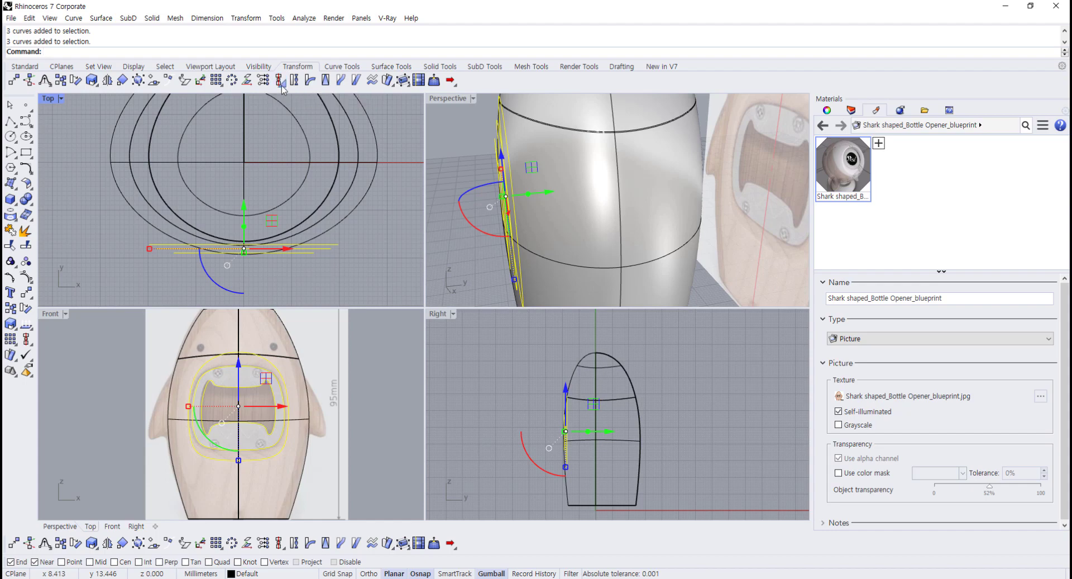
left_click(281, 85)
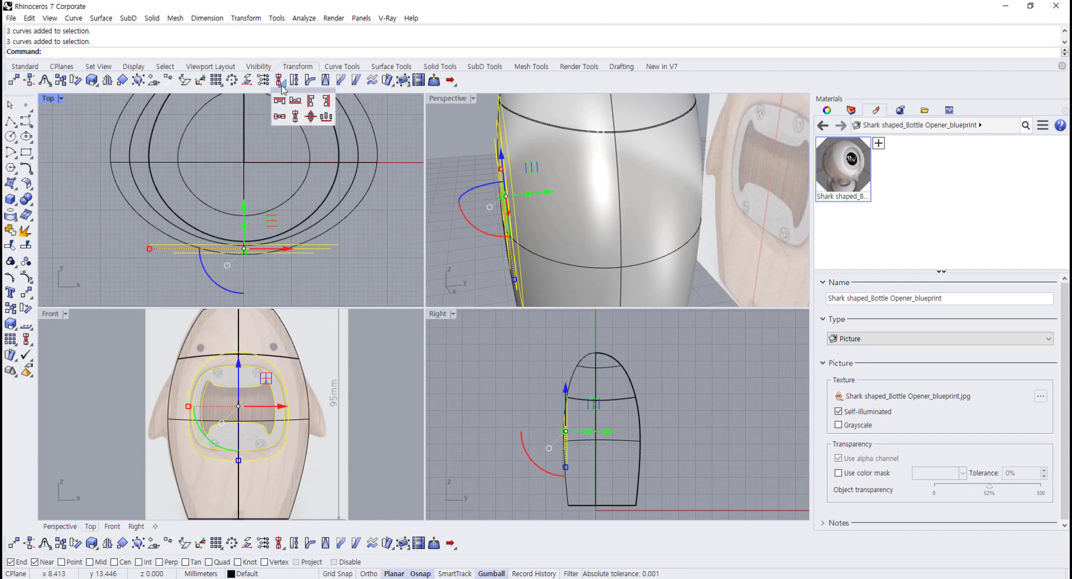
left_click(281, 118)
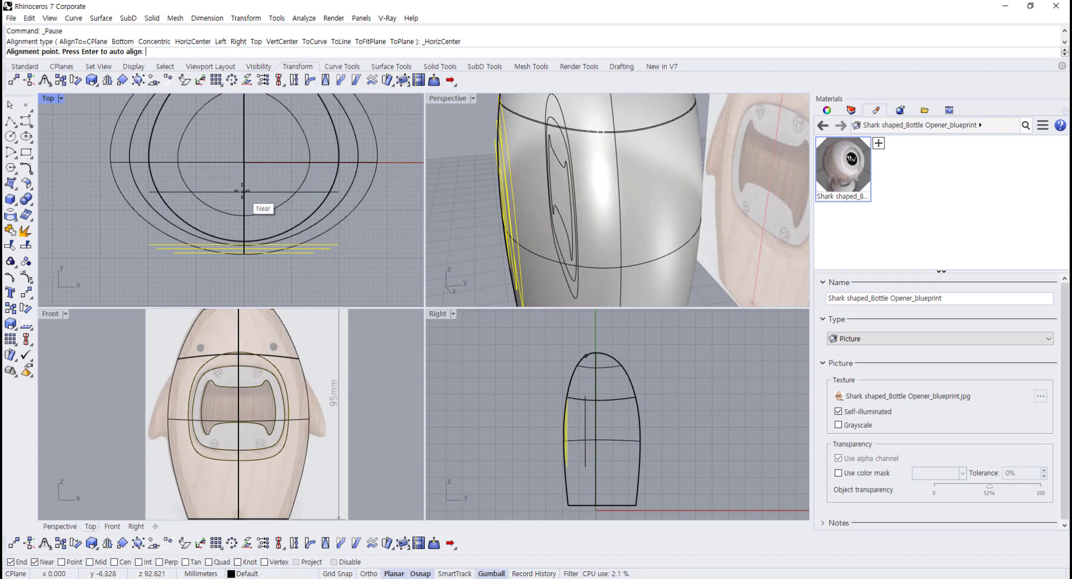
left_click(245, 164)
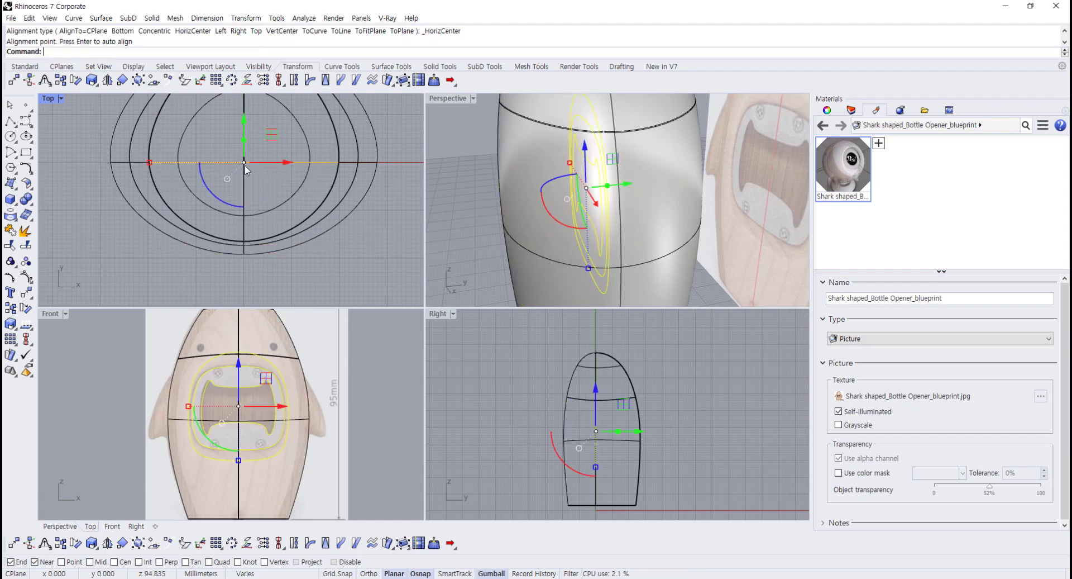
left_click(357, 243)
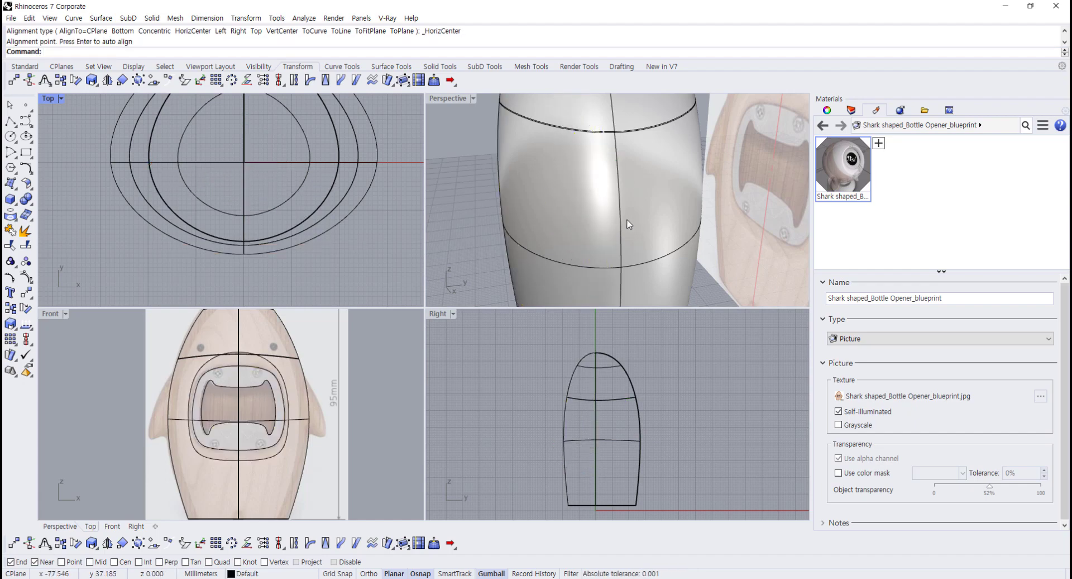
- Examine the aligned mouth curves inside the body in Wireframe display in the Perspective view, then restore the Shaded display
right_click_drag(627, 218, 649, 225)
scroll(649, 224, "down", 5)
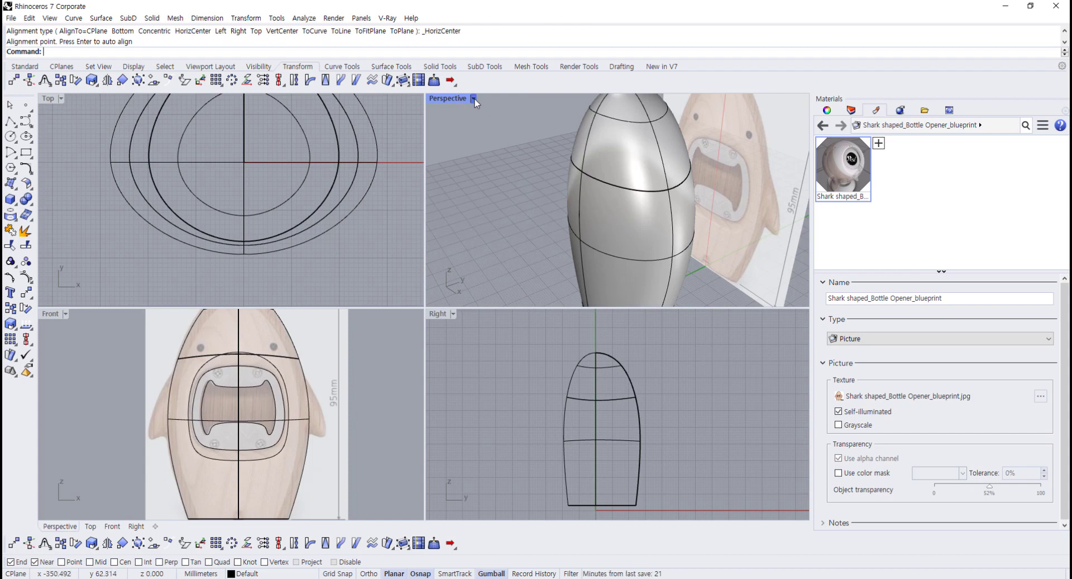
left_click(474, 99)
left_click(525, 138)
right_click_drag(544, 193, 506, 178)
left_click_drag(562, 132, 659, 279)
right_click_drag(295, 197, 293, 231)
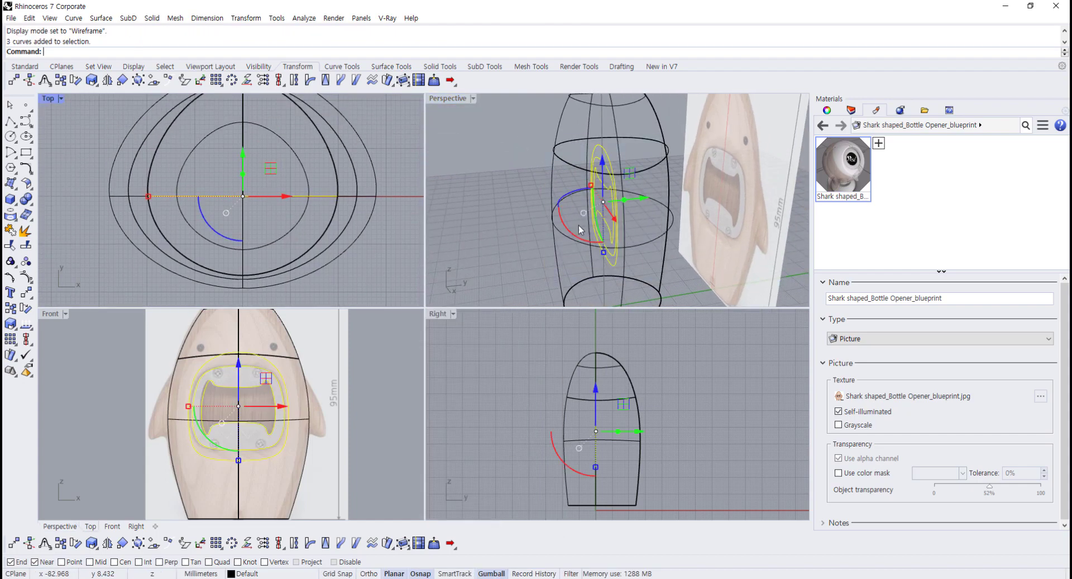
right_click_drag(579, 226, 566, 219)
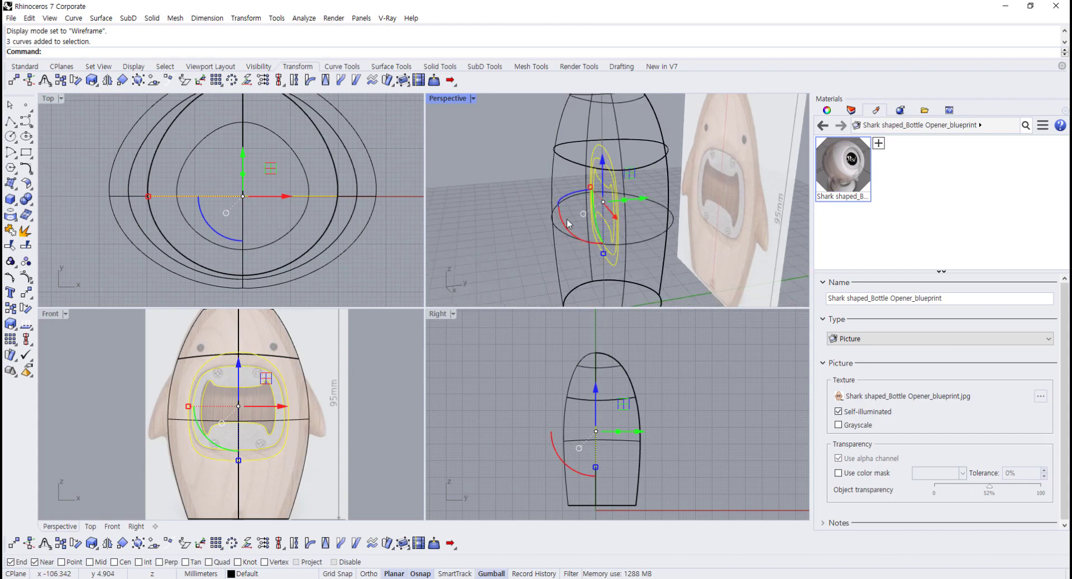
left_click(496, 169)
right_click_drag(496, 170, 465, 117)
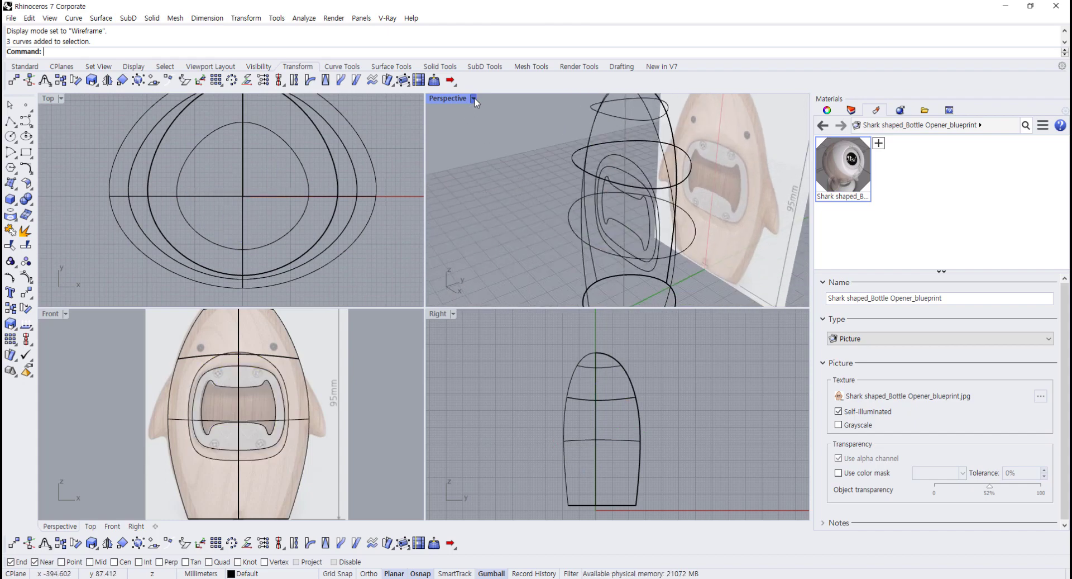
left_click(474, 99)
left_click(471, 149)
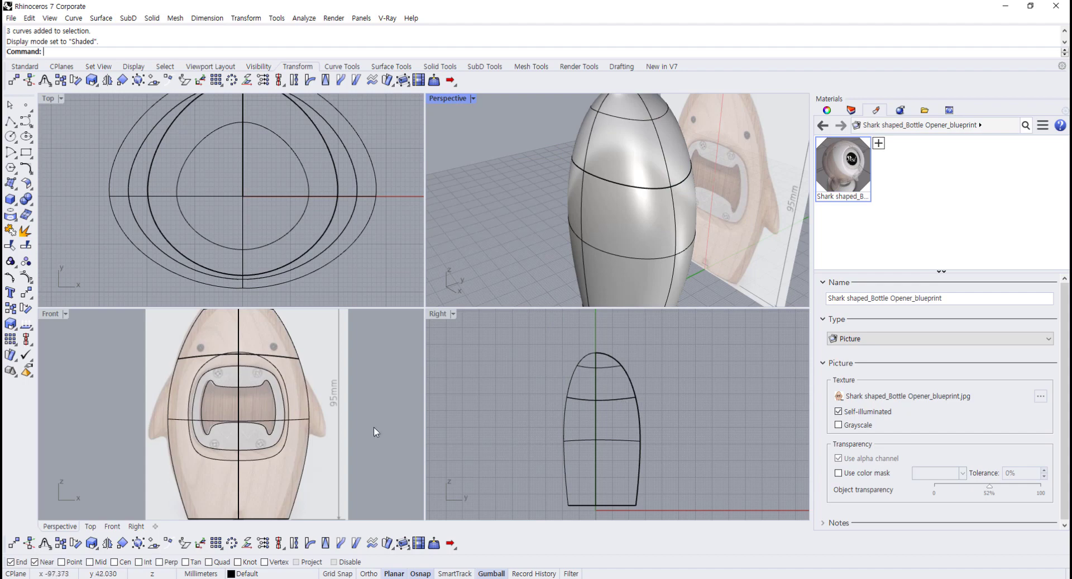
- Examine the outermost mouth curve against the blueprint in the Front view and against the body in the Perspective view
scroll(272, 360, "up", 2)
left_click(272, 360)
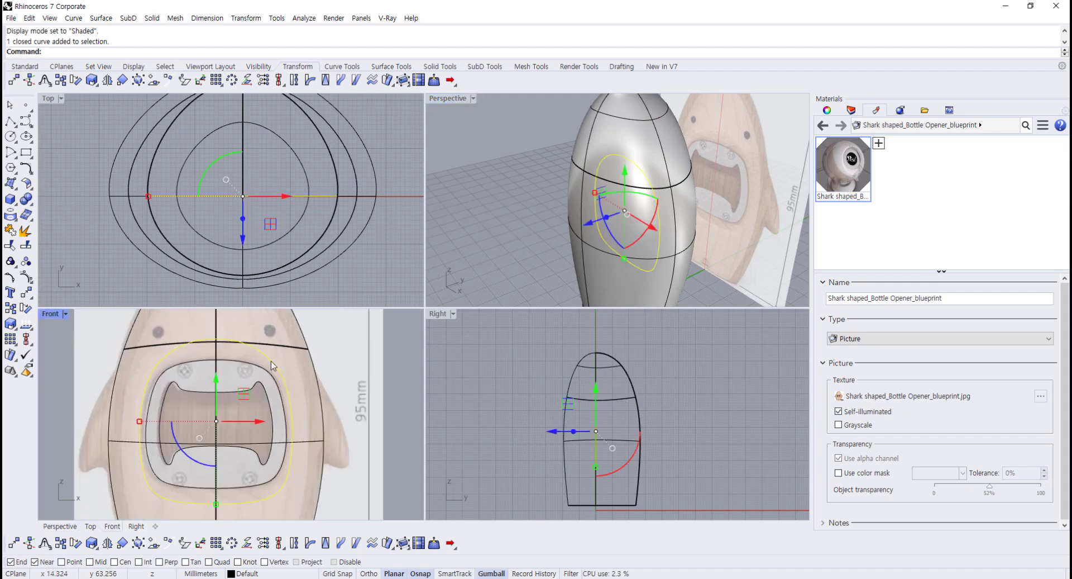
scroll(270, 360, "down", 4)
scroll(270, 404, "up", 1)
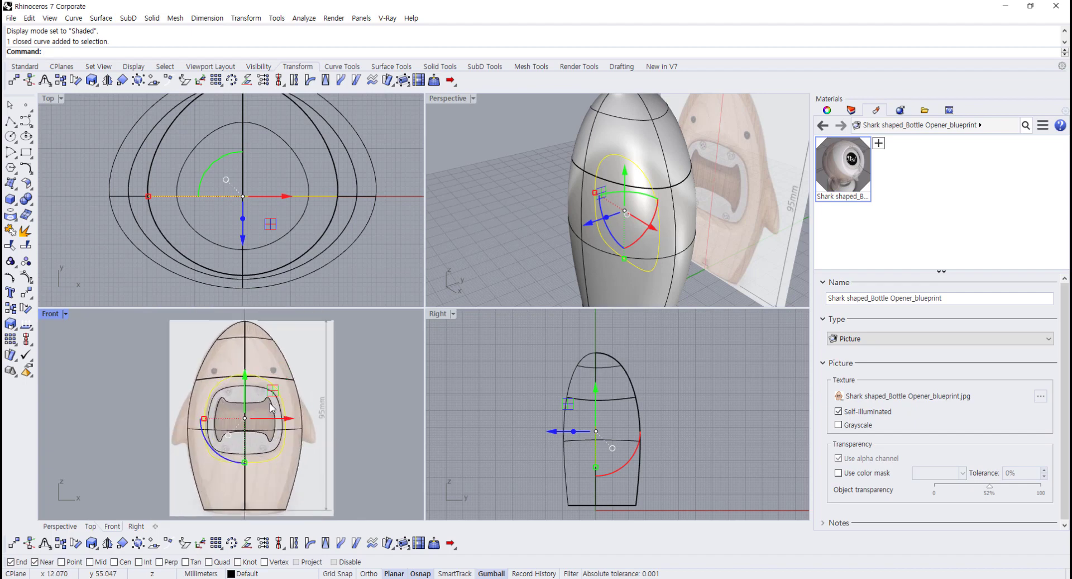
scroll(531, 283, "down", 3)
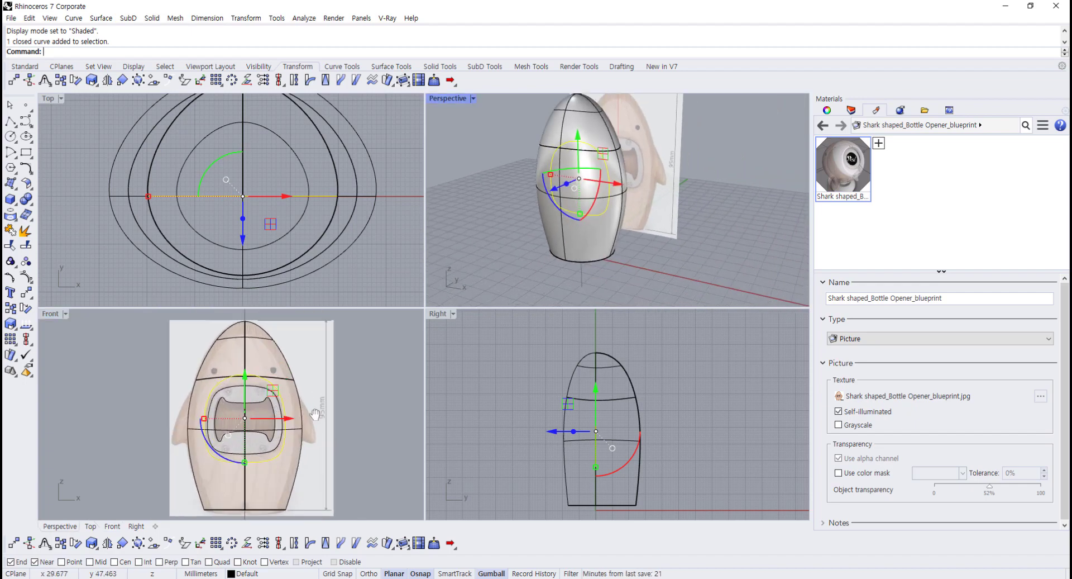
scroll(273, 409, "up", 1)
right_click_drag(260, 417, 235, 419)
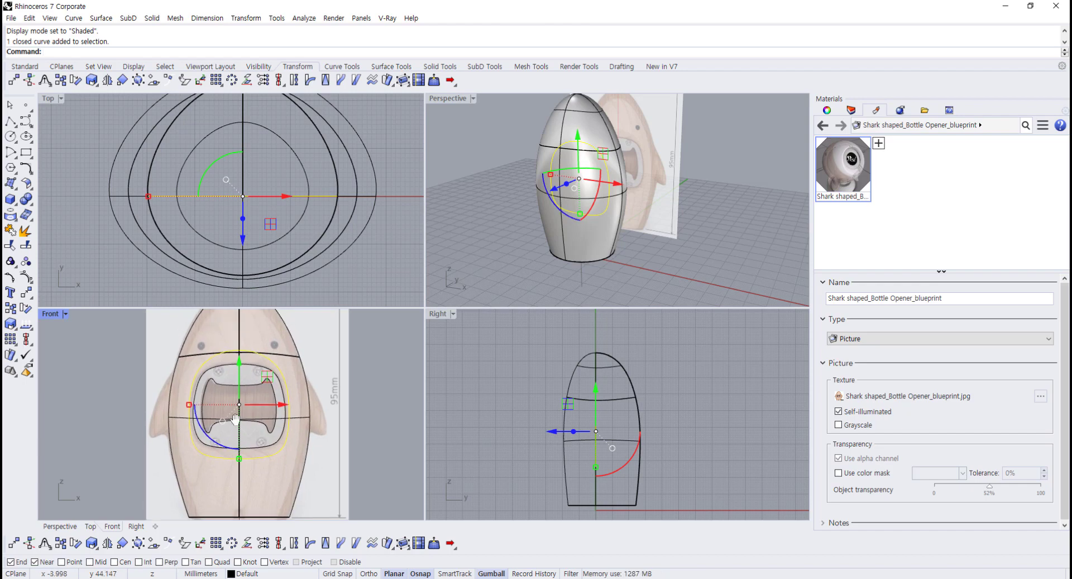
left_click(104, 371)
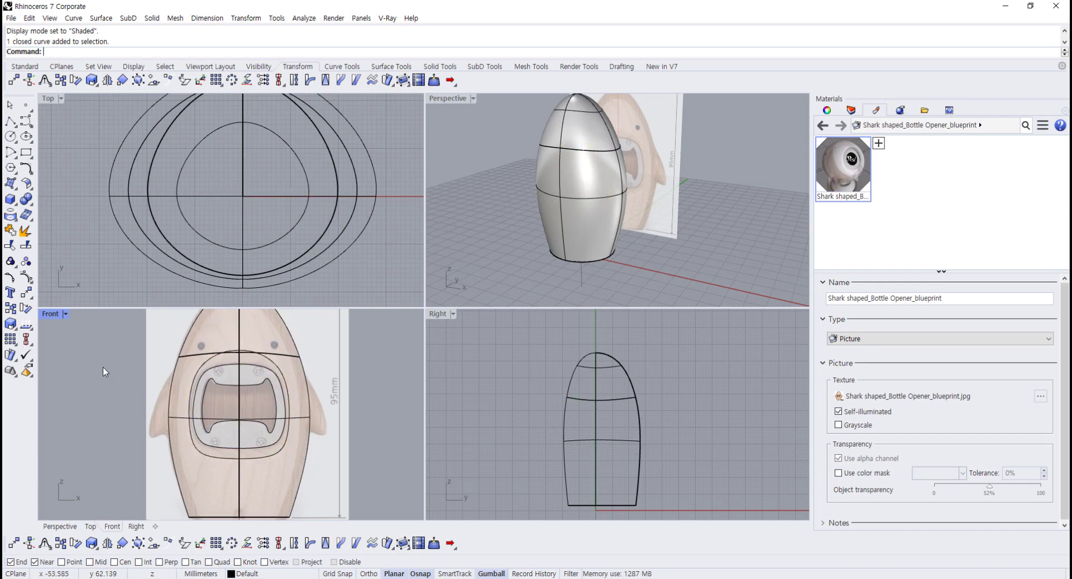
- Project the outermost mouth curve onto the shark body from the Front view with DeleteInput=No
left_click(16, 217)
left_click(29, 216)
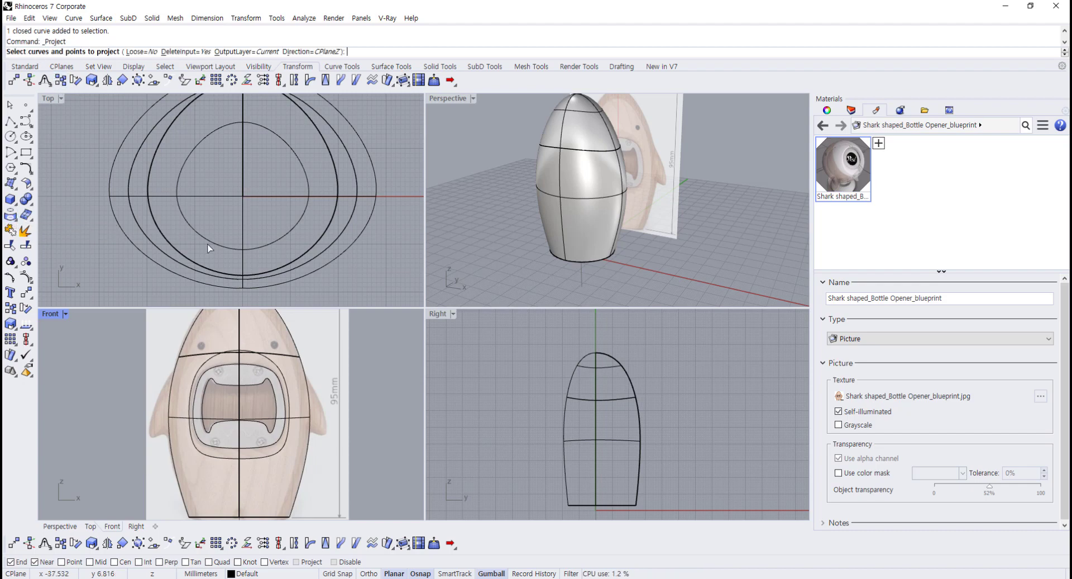
left_click(217, 356)
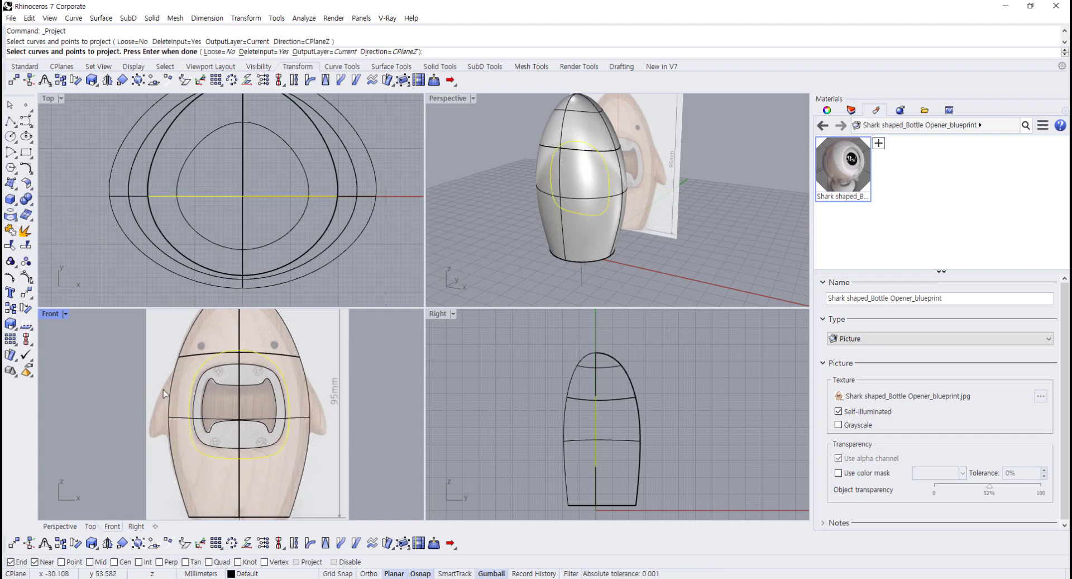
key("Return")
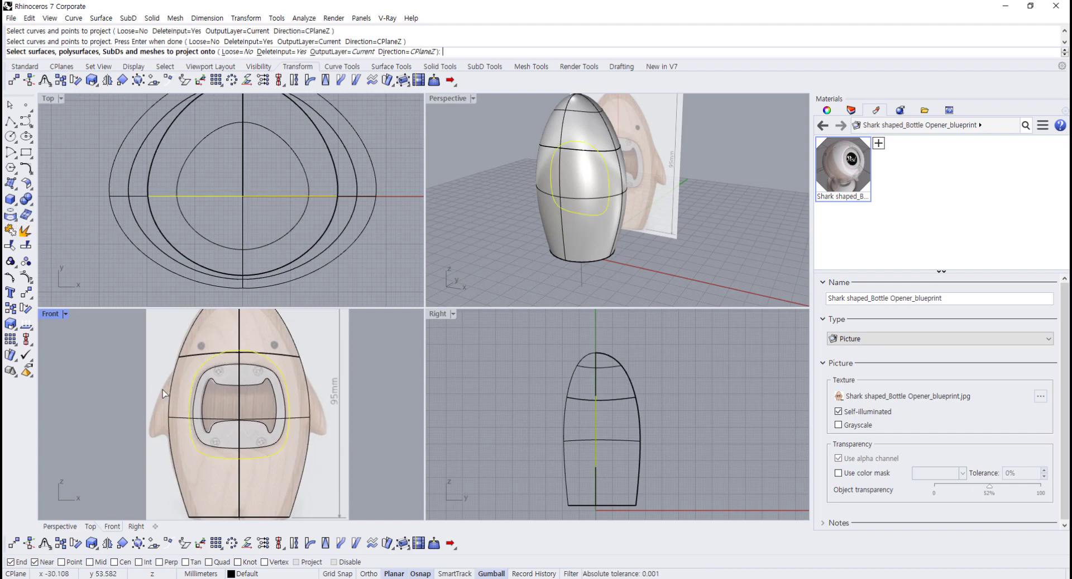
left_click(276, 52)
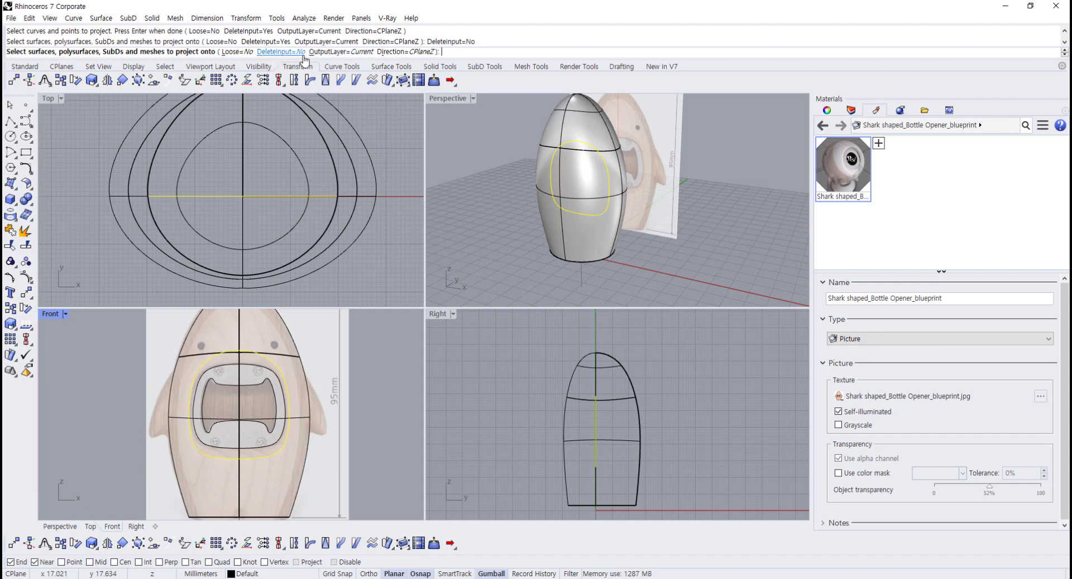
right_click_drag(296, 366, 287, 375)
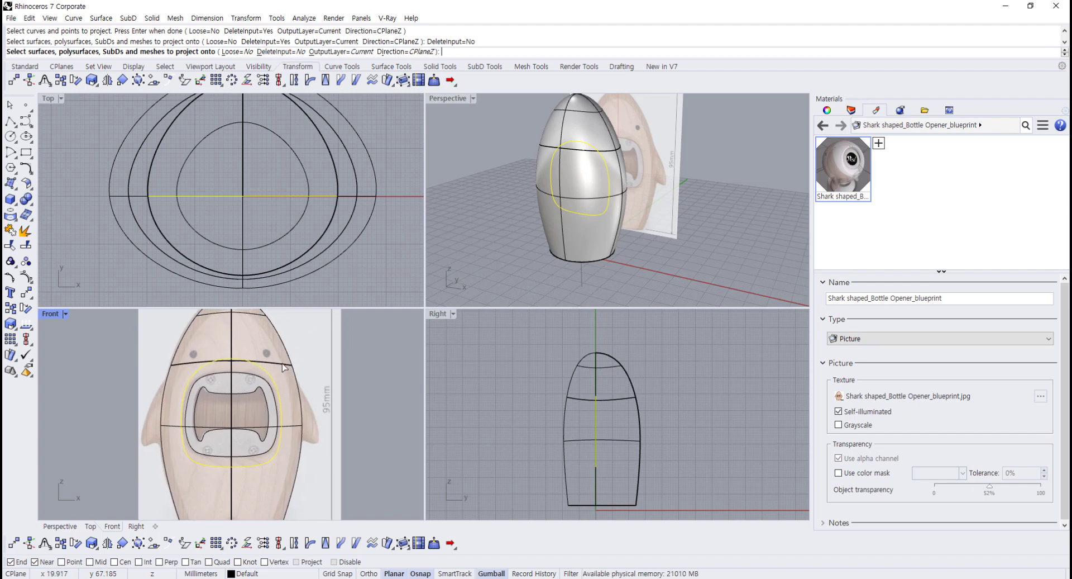
key("ctrl+a")
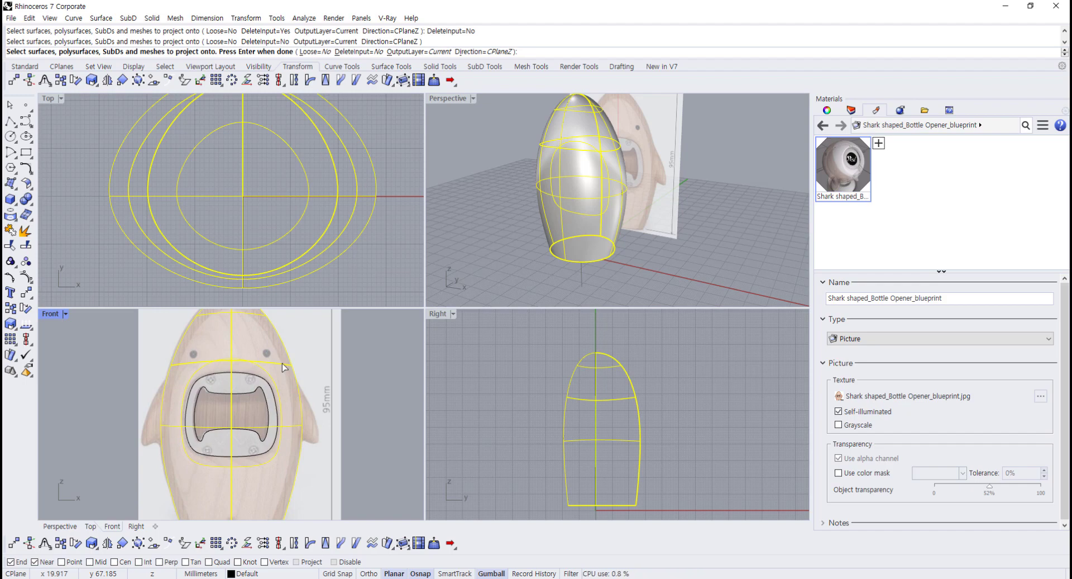
key("Return")
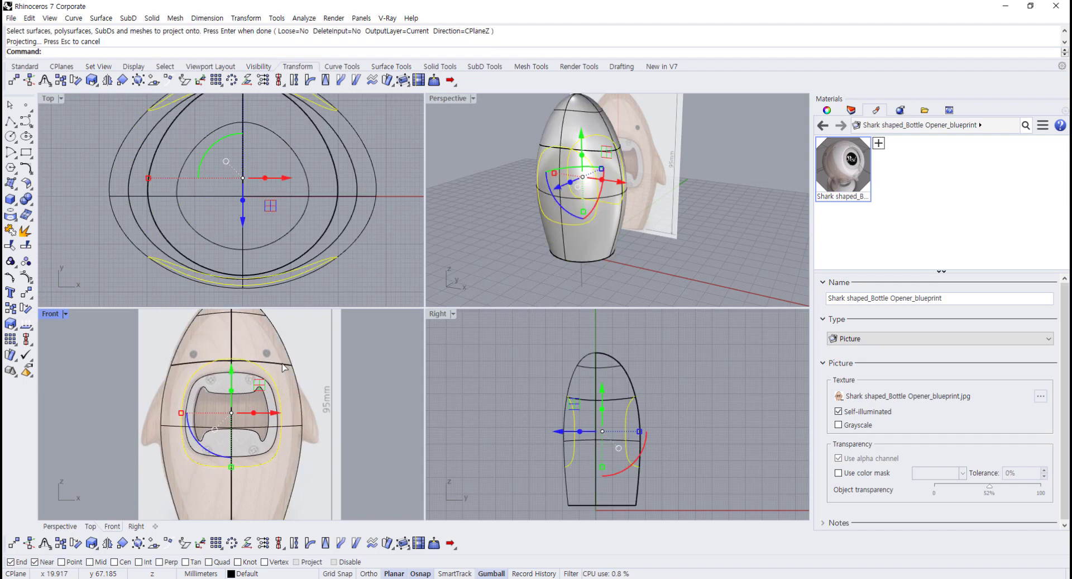
left_click(354, 387)
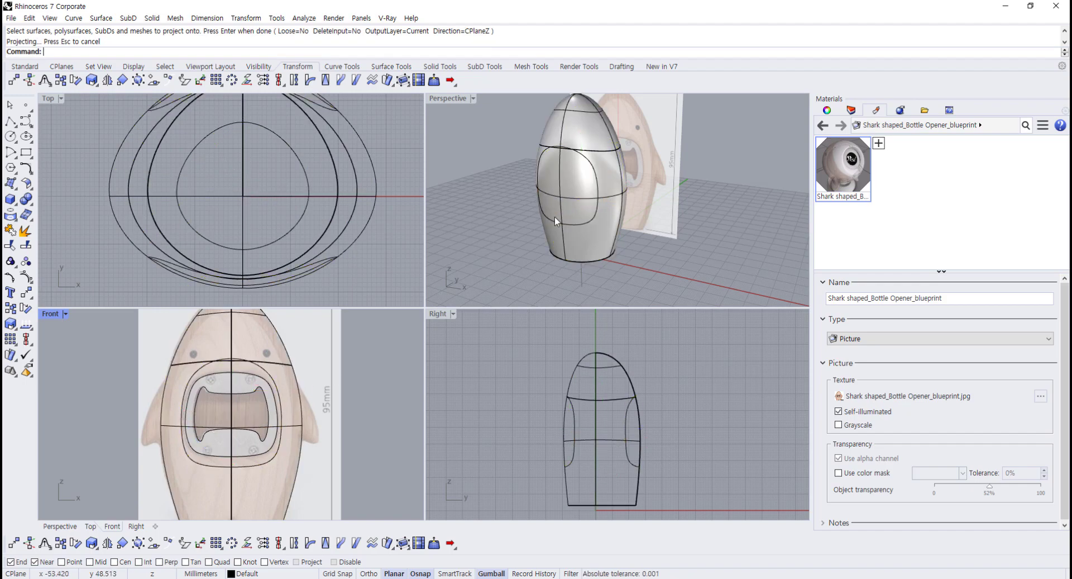
- Delete the projected mouth curve on the back side of the shark body
right_click_drag(554, 216, 469, 215)
scroll(613, 173, "up", 5)
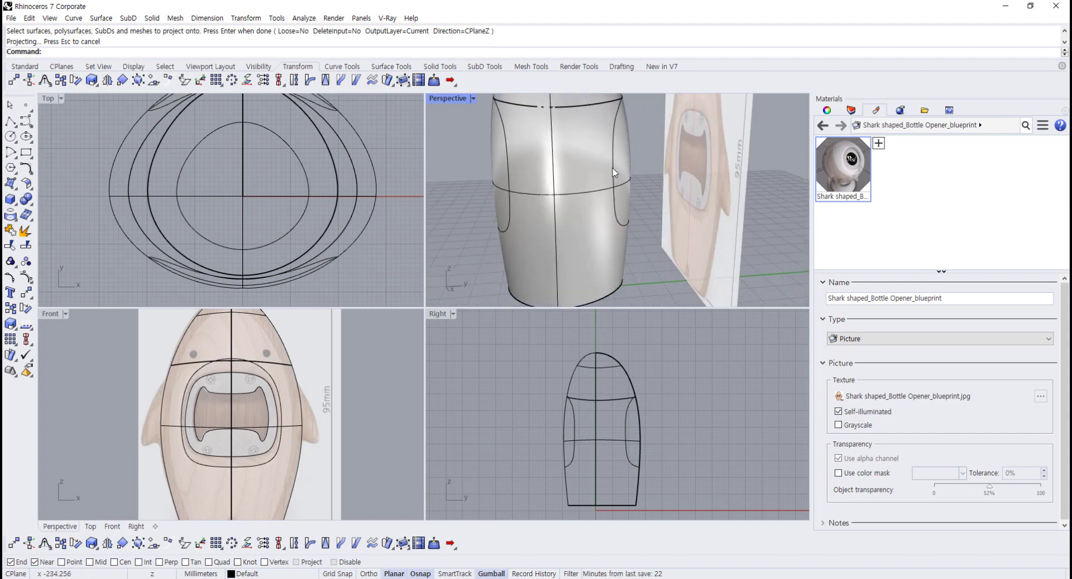
left_click(613, 172)
left_click(648, 190)
scroll(584, 192, "down", 4)
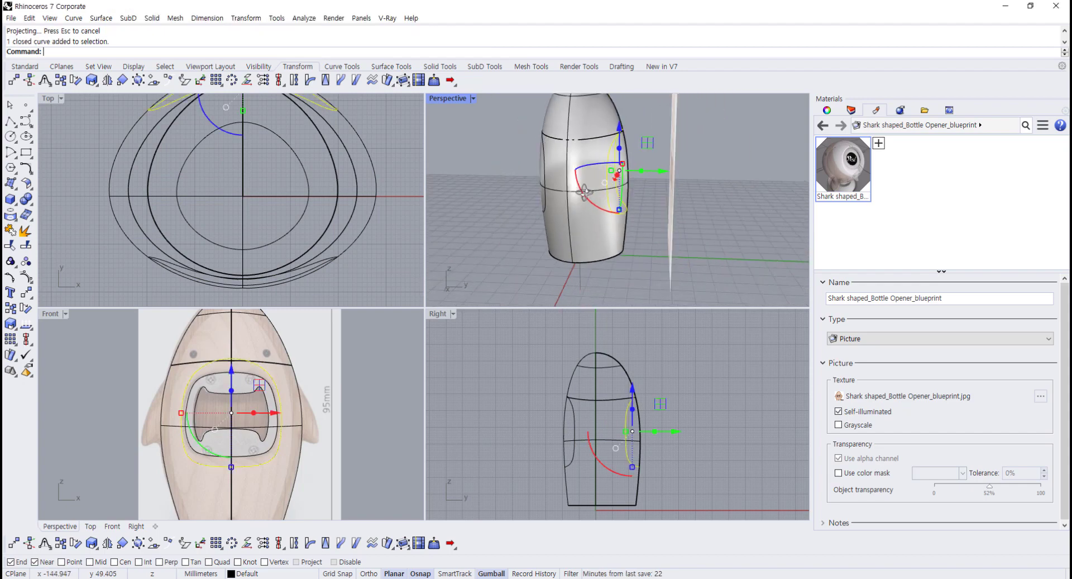
mouse_move(584, 192)
right_mouse_down()
mouse_move(627, 213)
mouse_move(581, 175)
right_mouse_up()
key("Delete")
- Split the shark body surface with the remaining projected mouth curve in the maximized Perspective view
left_click(582, 174)
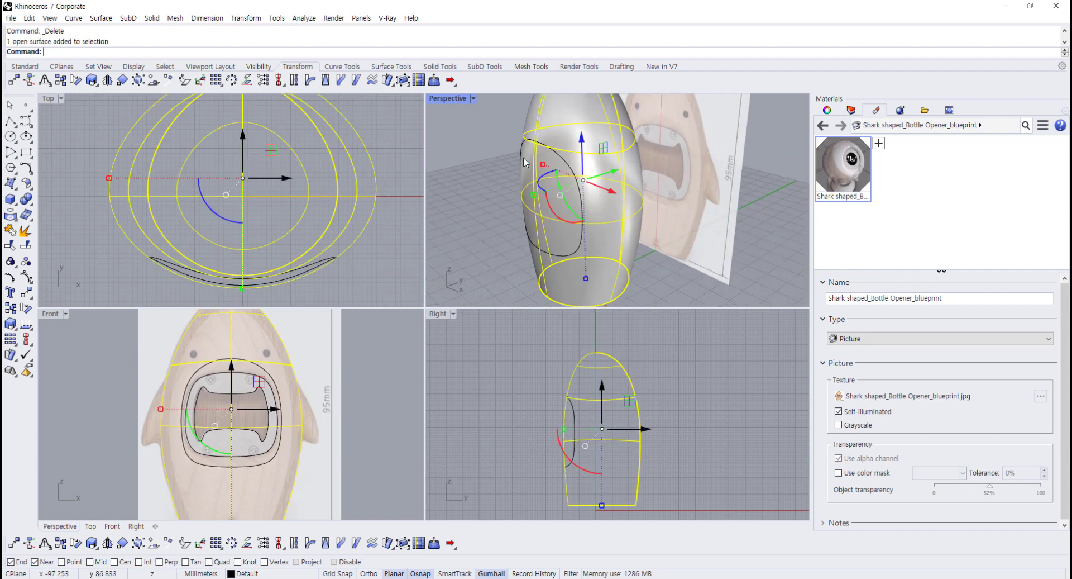
double_click(447, 99)
left_click(417, 329)
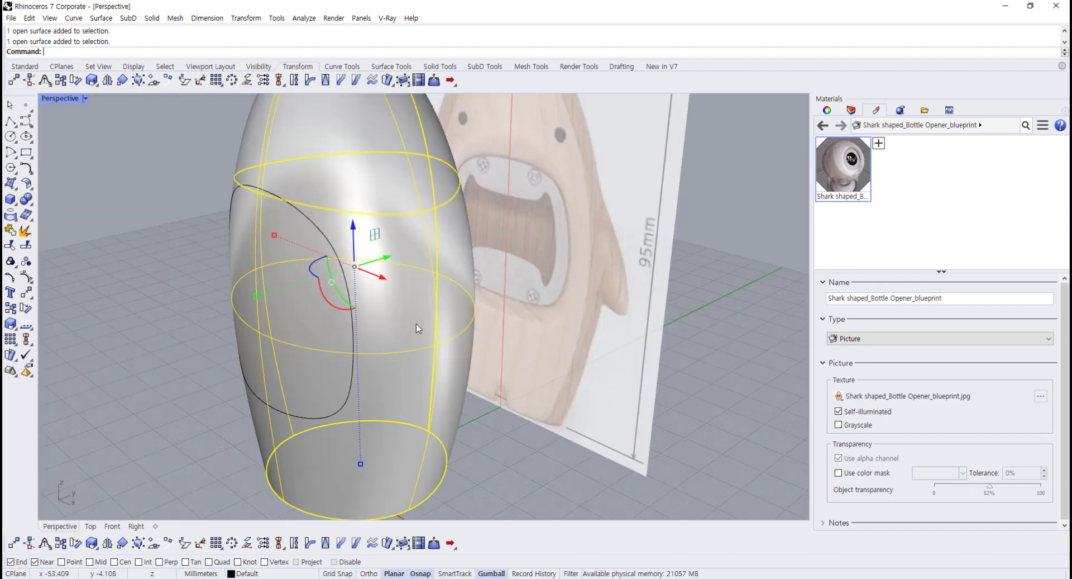
right_click_drag(423, 330, 445, 329)
scroll(436, 324, "up", 2)
right_click_drag(377, 287, 374, 268)
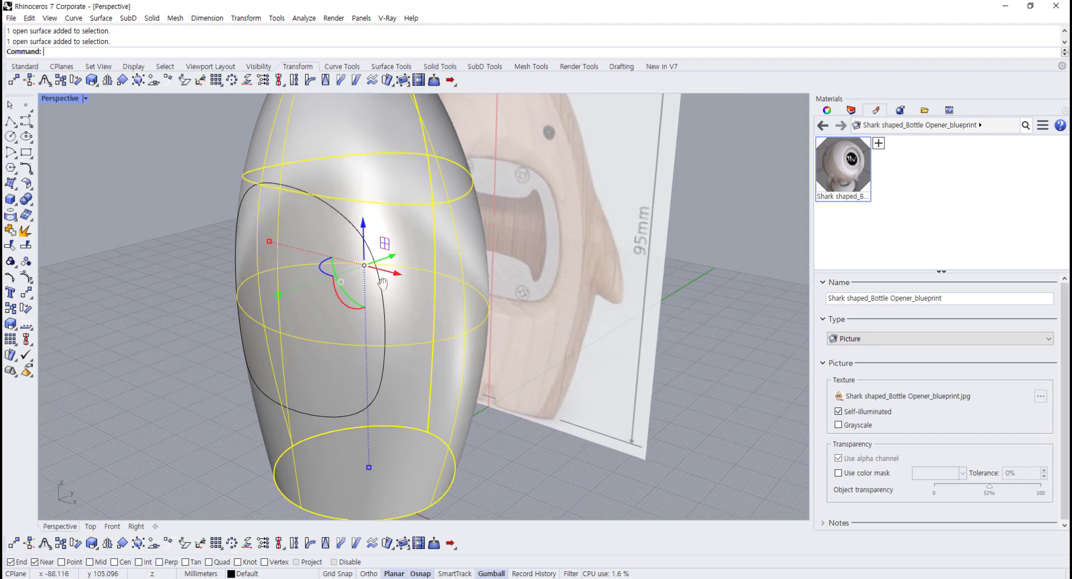
left_click(25, 246)
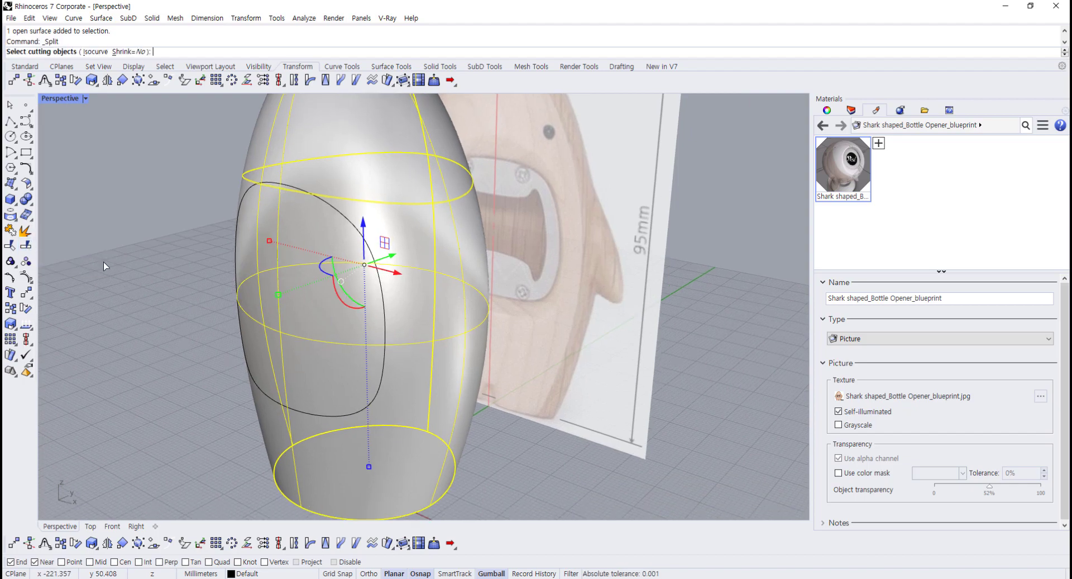
left_click(335, 211)
key("Return")
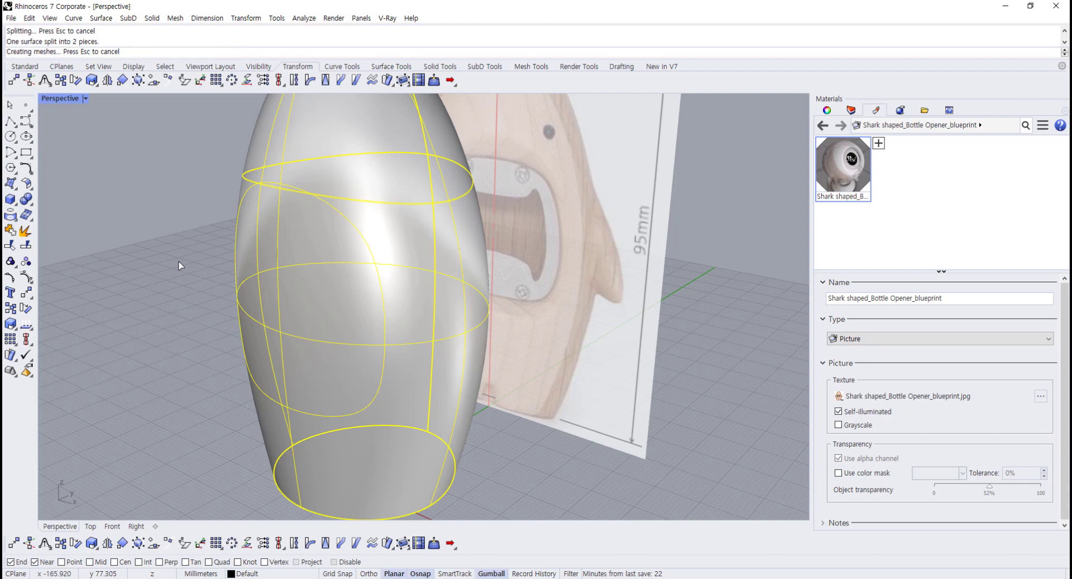
- Delete the mouth-shaped surface piece split from the front of the body
left_click(109, 347)
left_click(293, 353)
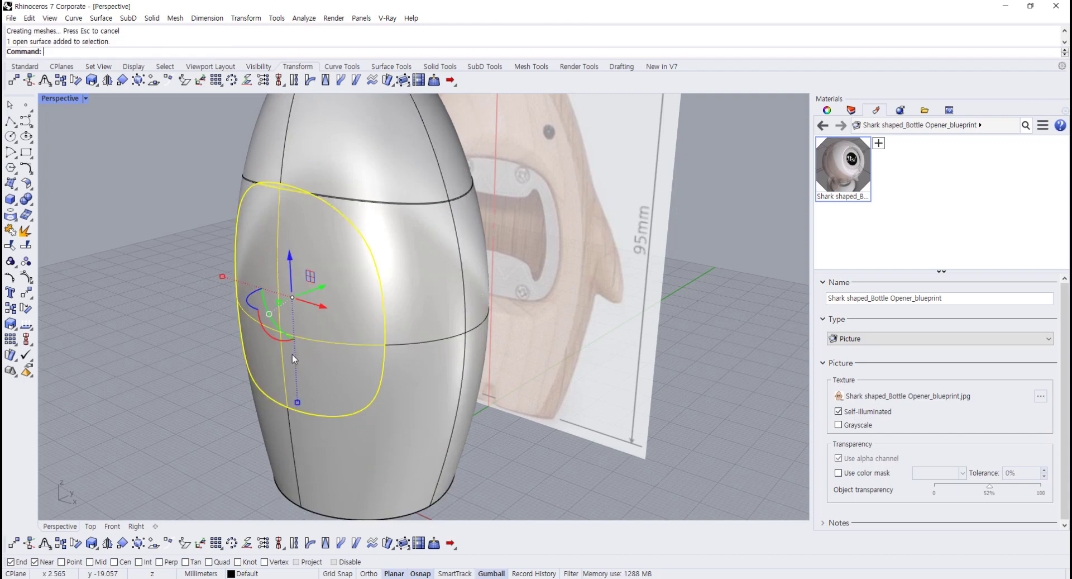
key("Delete")
right_click_drag(292, 353, 404, 213)
scroll(404, 291, "up", 5)
left_click(404, 291)
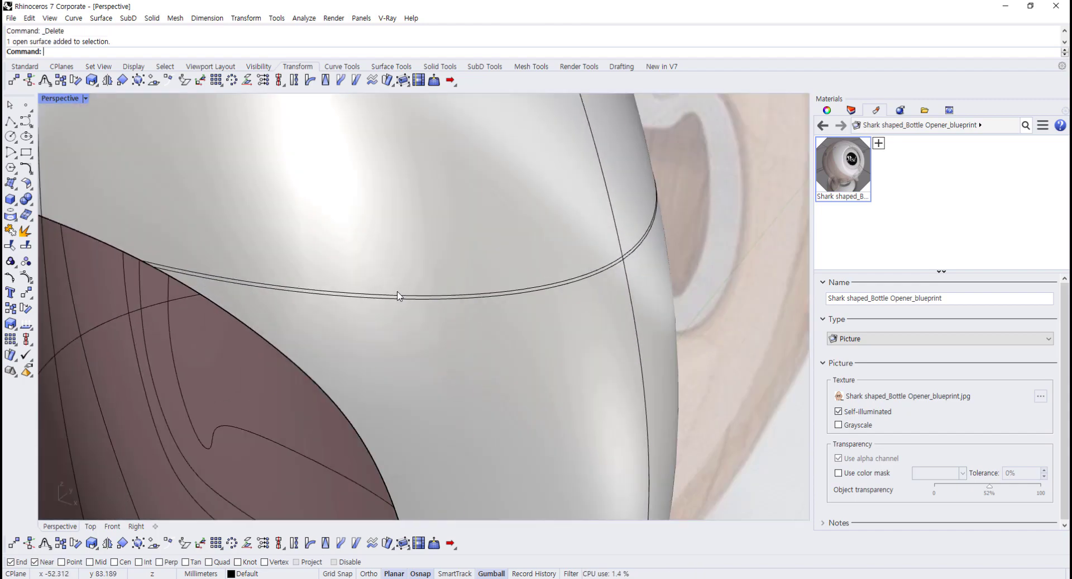
scroll(398, 294, "down", 6)
left_click(512, 400)
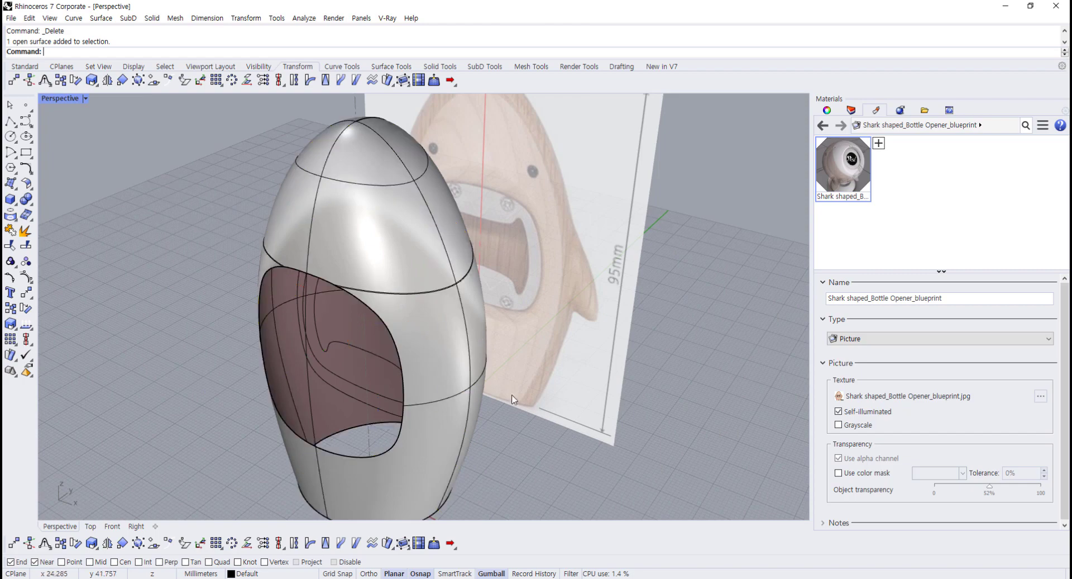
- Move the two inner mouth curves forward in the Right view so they sit just behind the rim of the mouth opening
right_click_drag(443, 334, 320, 323)
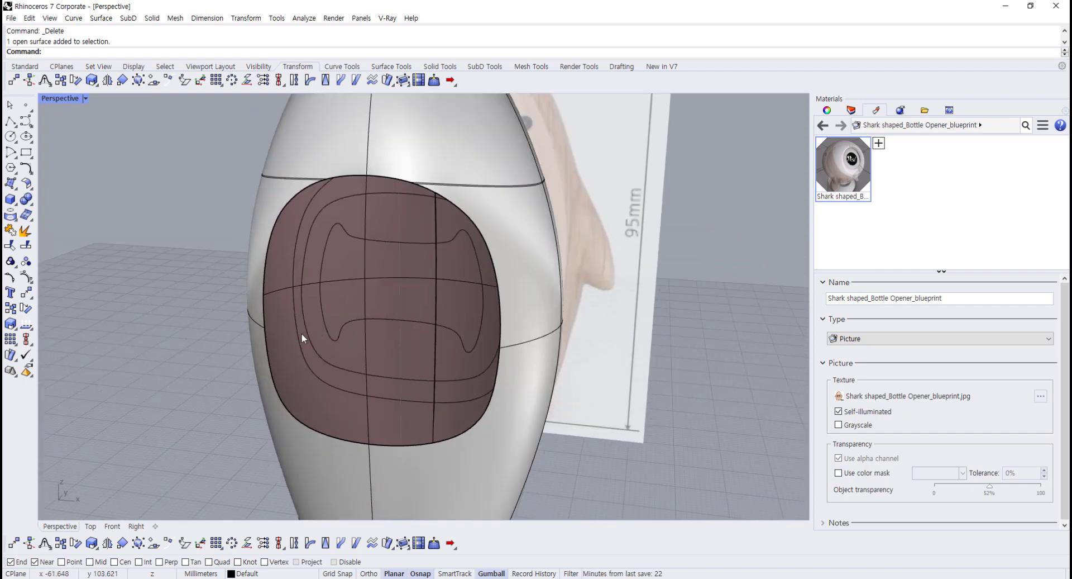
left_click(311, 339)
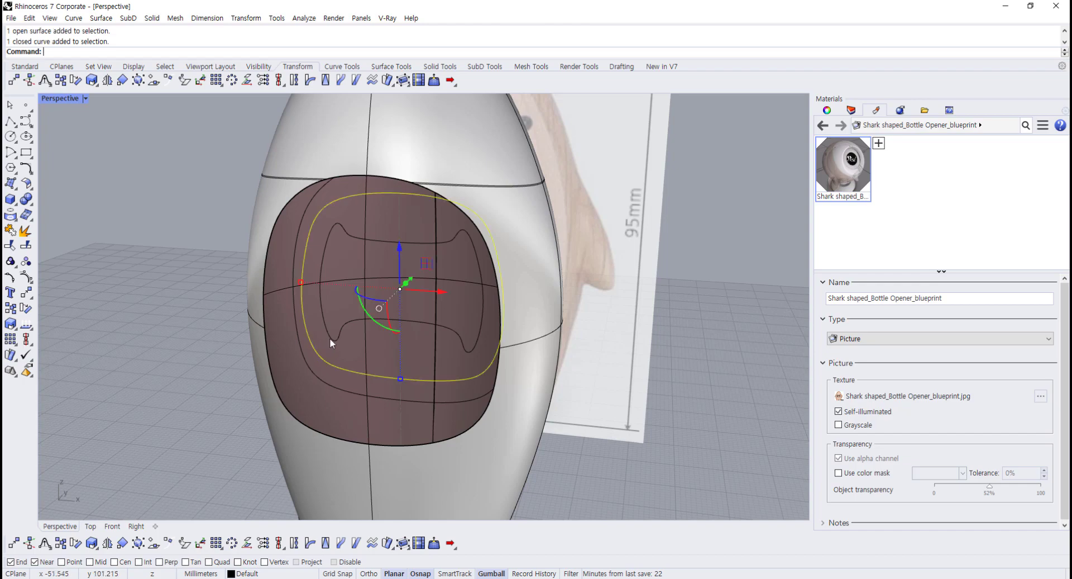
left_click(331, 337, "shift")
right_click_drag(343, 381, 214, 219)
double_click(56, 98)
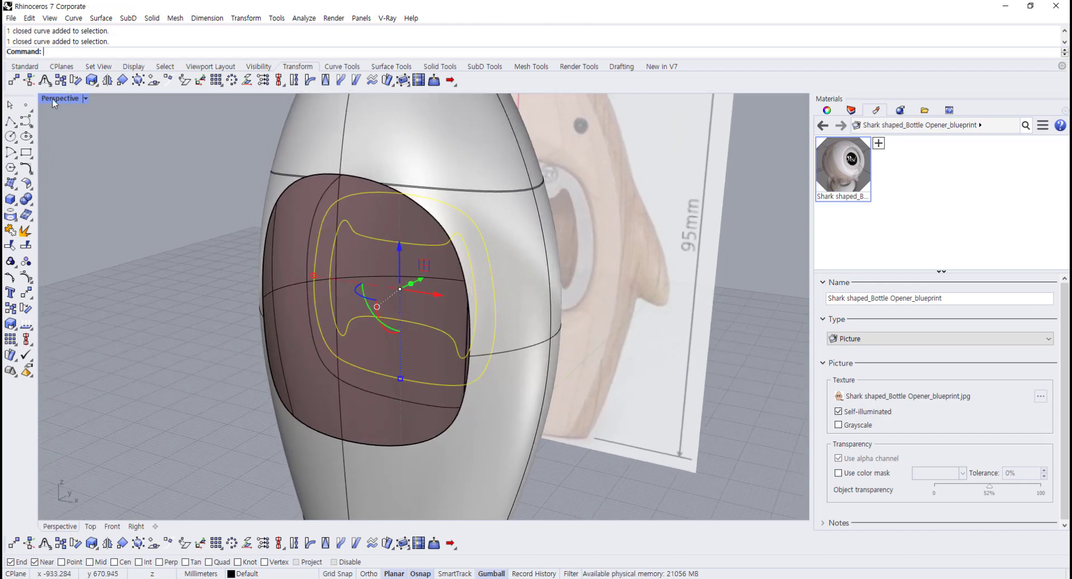
scroll(609, 443, "up", 5)
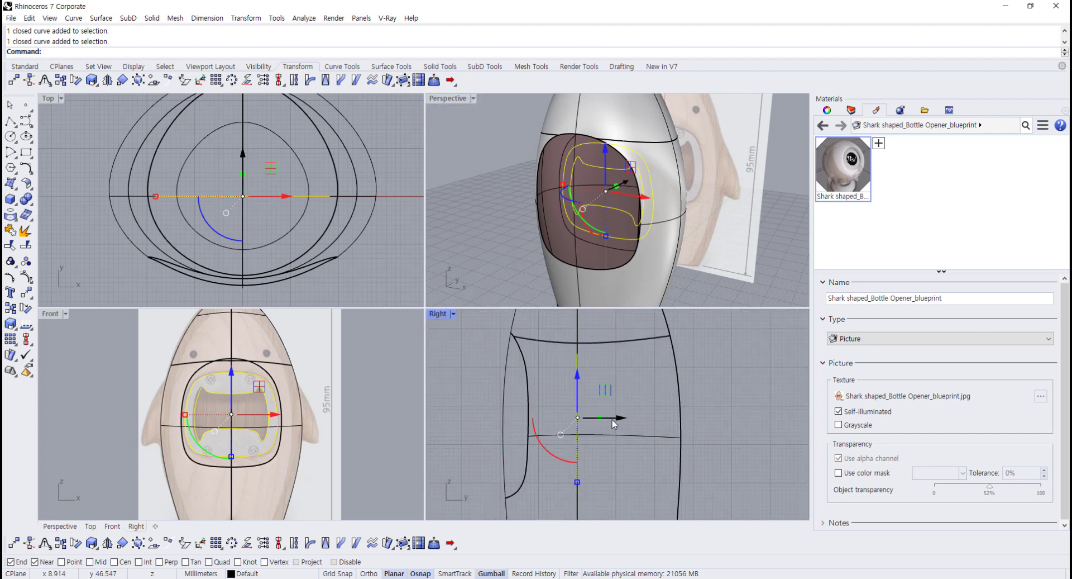
left_click_drag(615, 423, 570, 418)
left_click(504, 219)
right_click_drag(504, 219, 554, 200)
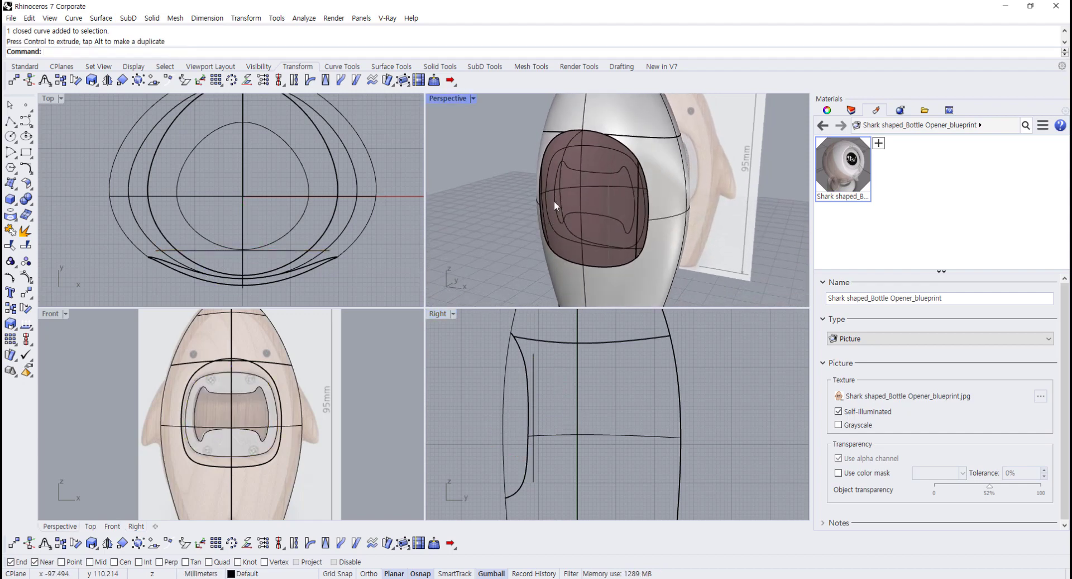
- Create a planar surface between the two inner mouth curves in the maximized Perspective view
scroll(554, 200, "up", 3)
double_click(434, 98)
left_click(312, 201)
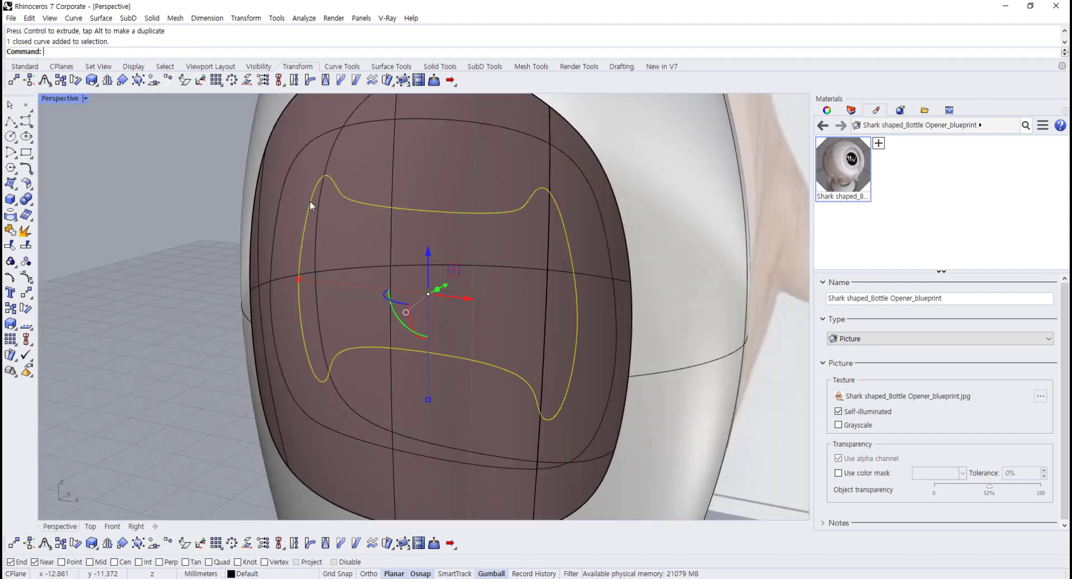
left_click(287, 174, "shift")
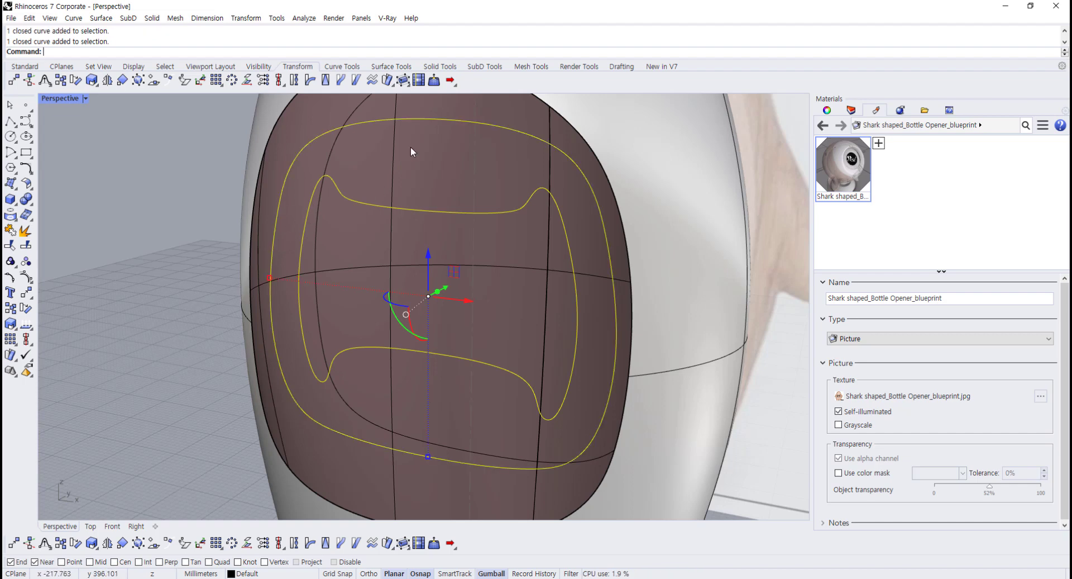
left_click(391, 66)
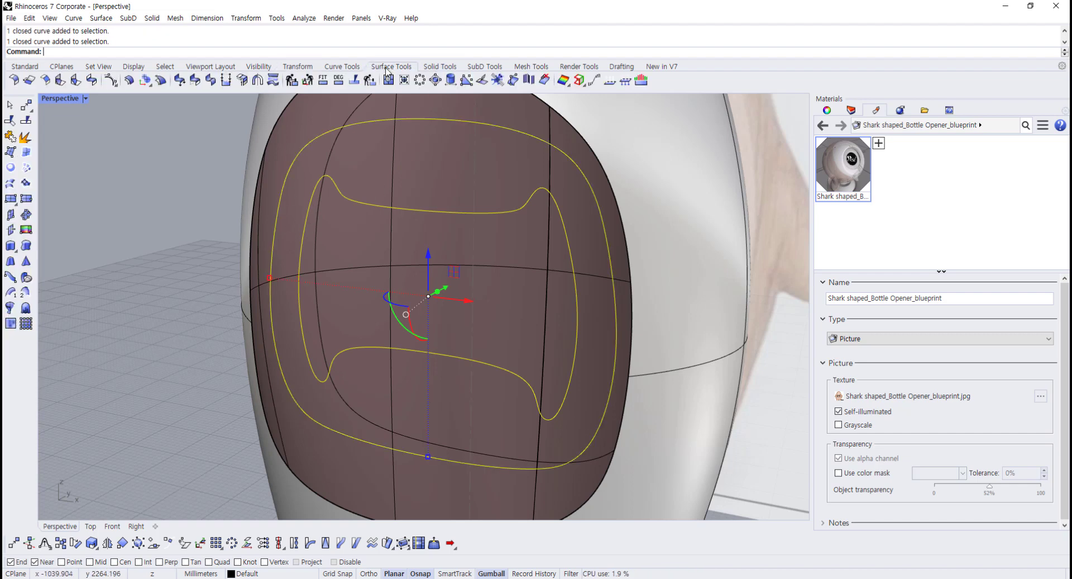
left_click(10, 169)
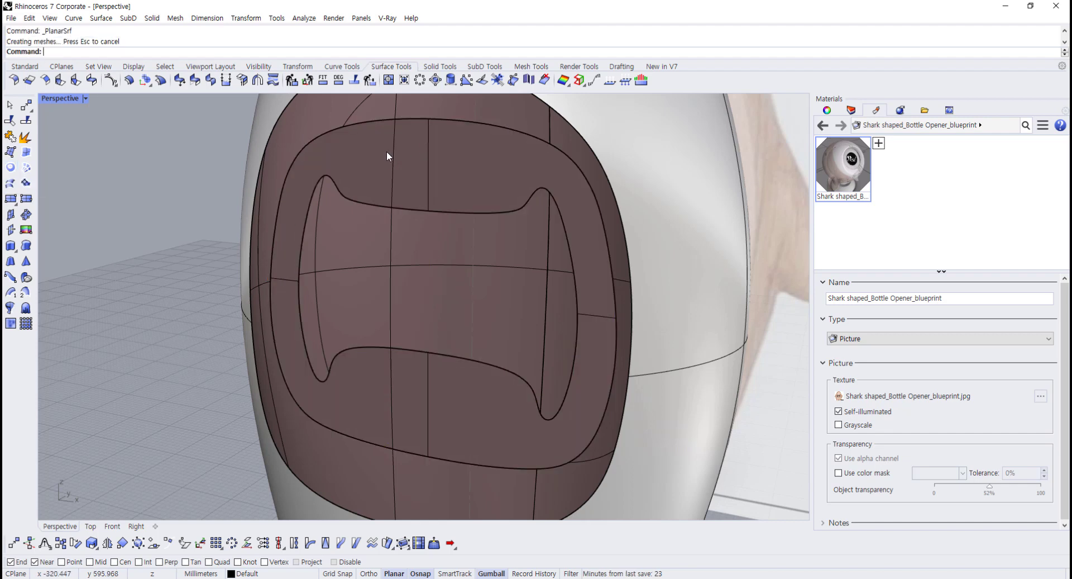
- Flip the normal direction of the planar mouth plate surface
left_click(367, 162)
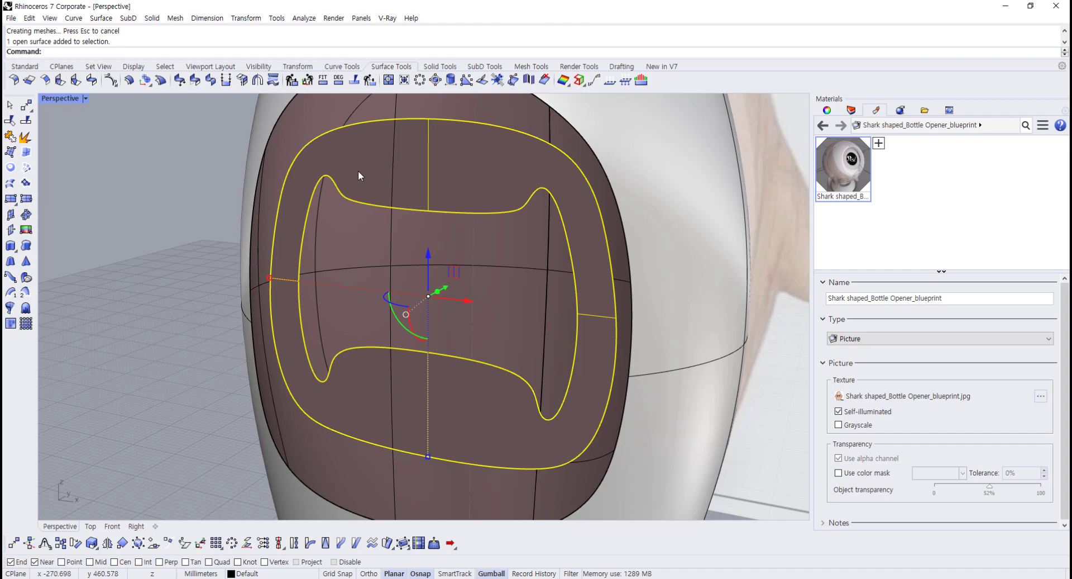
right_click_drag(410, 174, 398, 184)
left_click(25, 67)
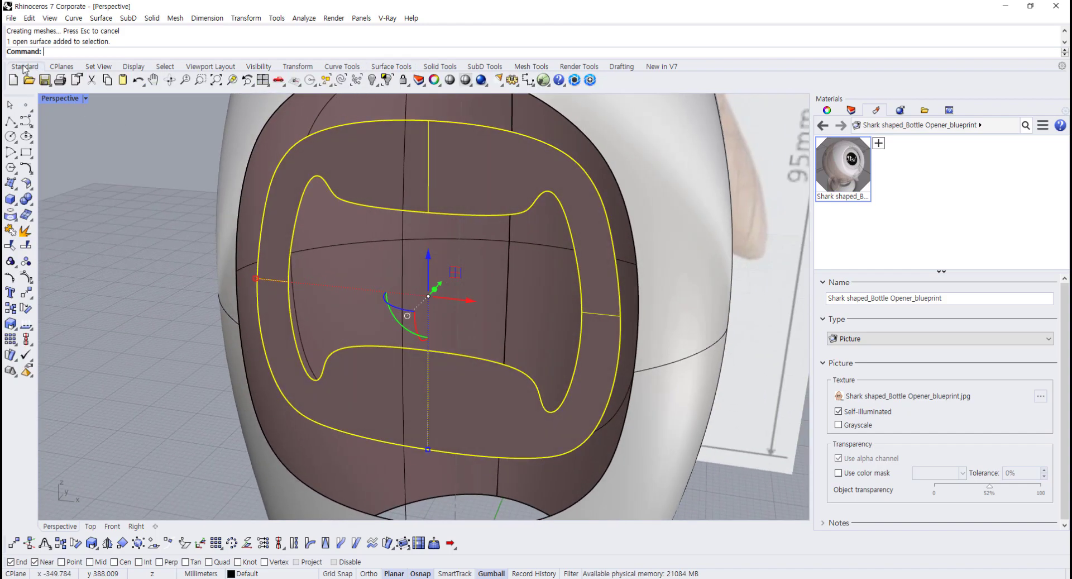
right_click(26, 327)
right_click_drag(103, 334, 308, 214)
scroll(291, 216, "up", 3)
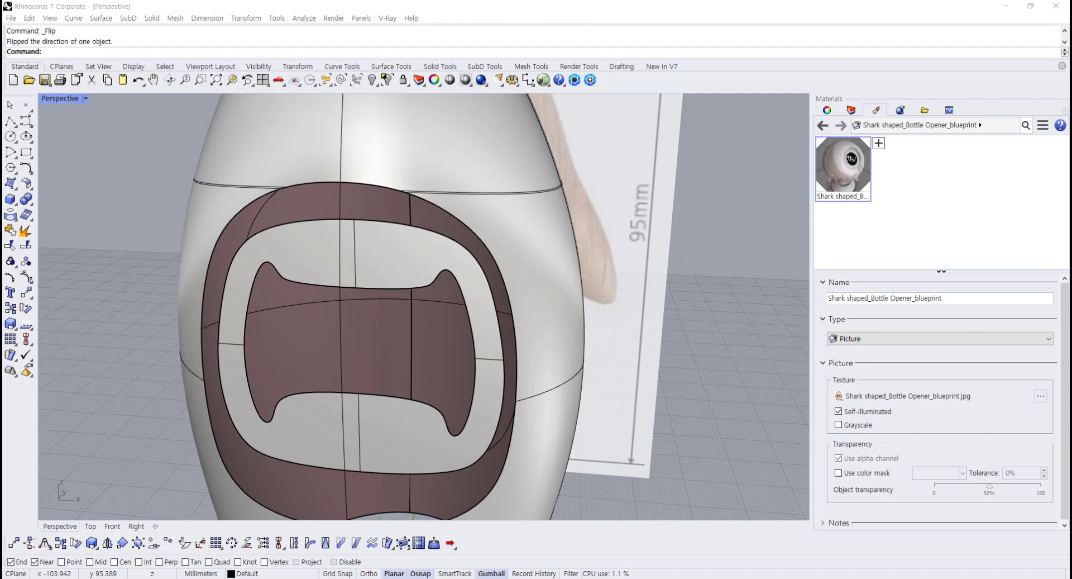
- Set up a Normal-style loft between the mouth plate's outer curve and the mouth opening curve, accepting the proposed seam points
right_click_drag(483, 373, 427, 356)
left_click(391, 66)
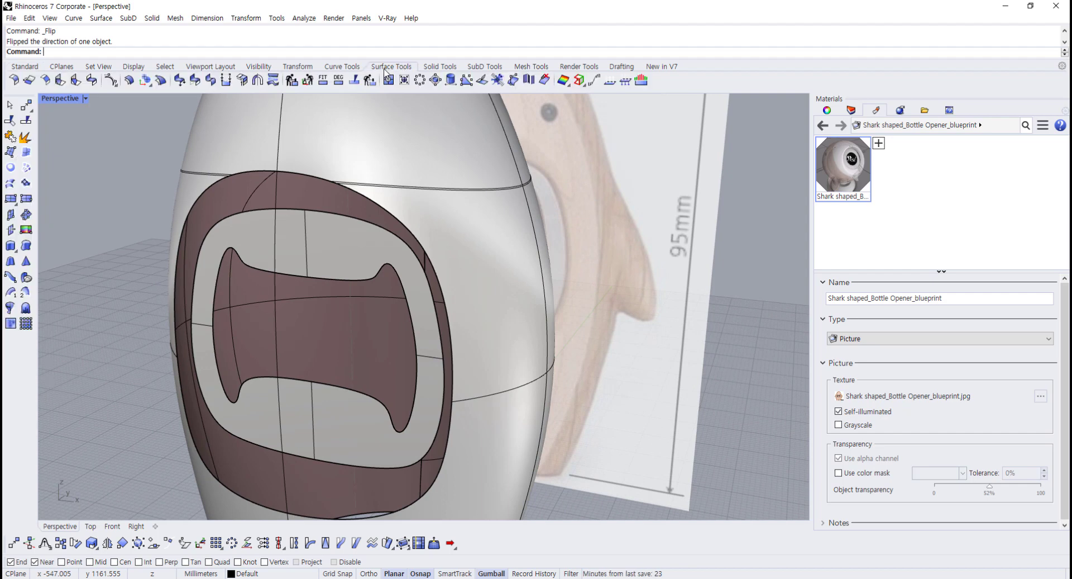
left_click(11, 183)
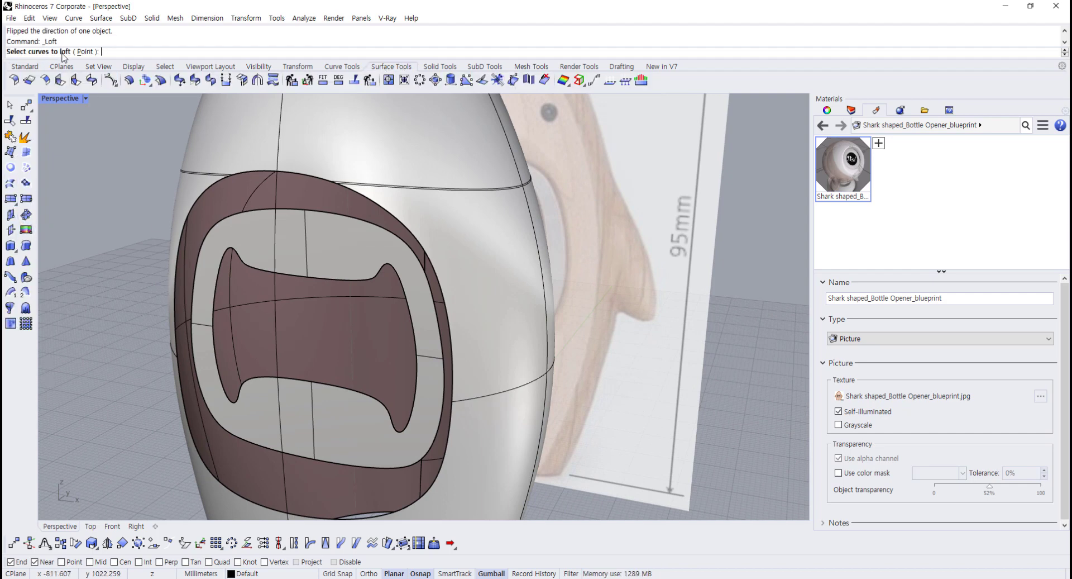
left_click(261, 211)
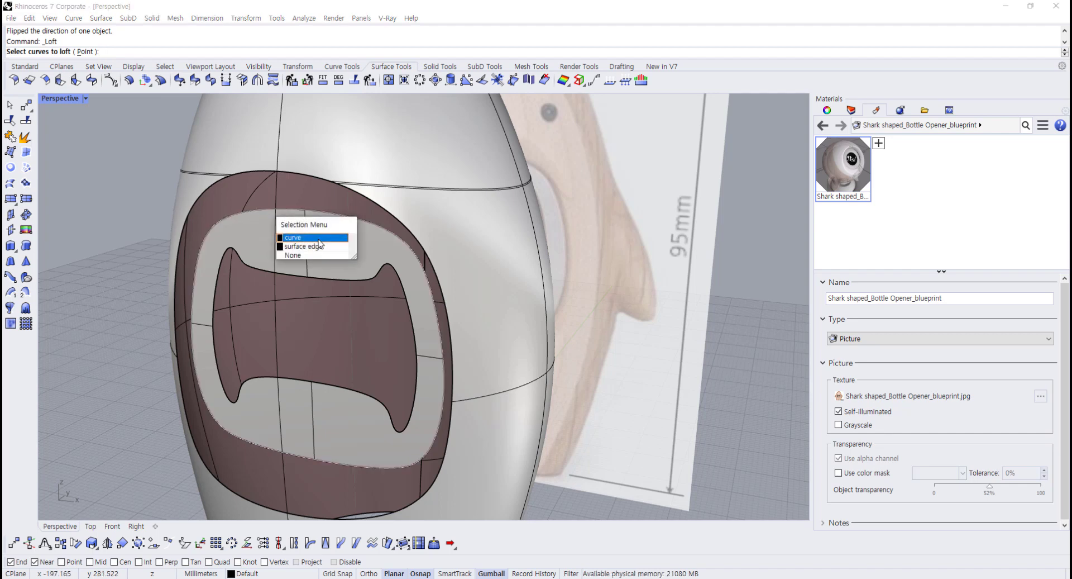
left_click(314, 239)
left_click(212, 192)
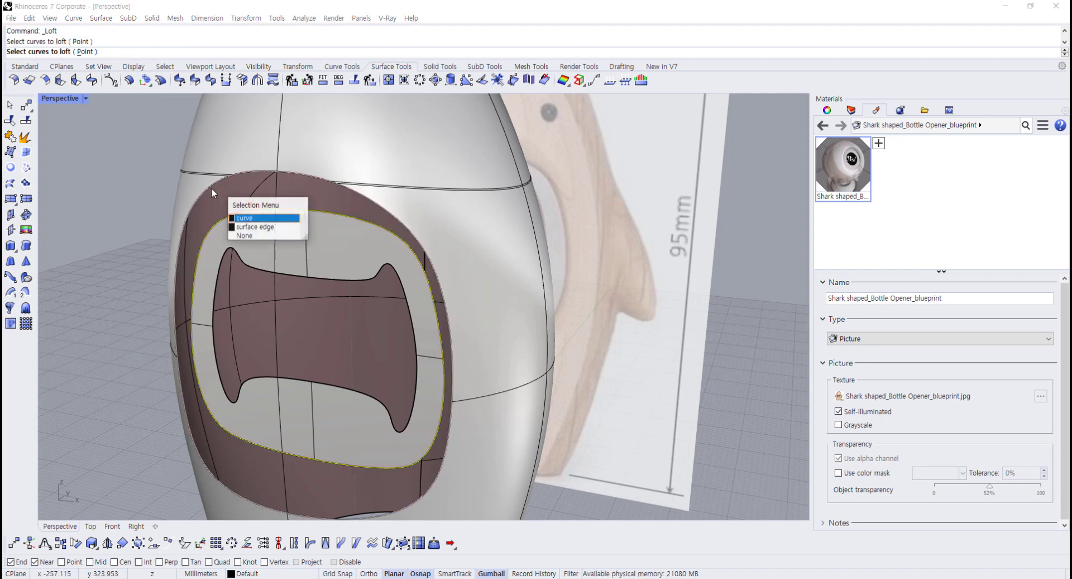
left_click(261, 218)
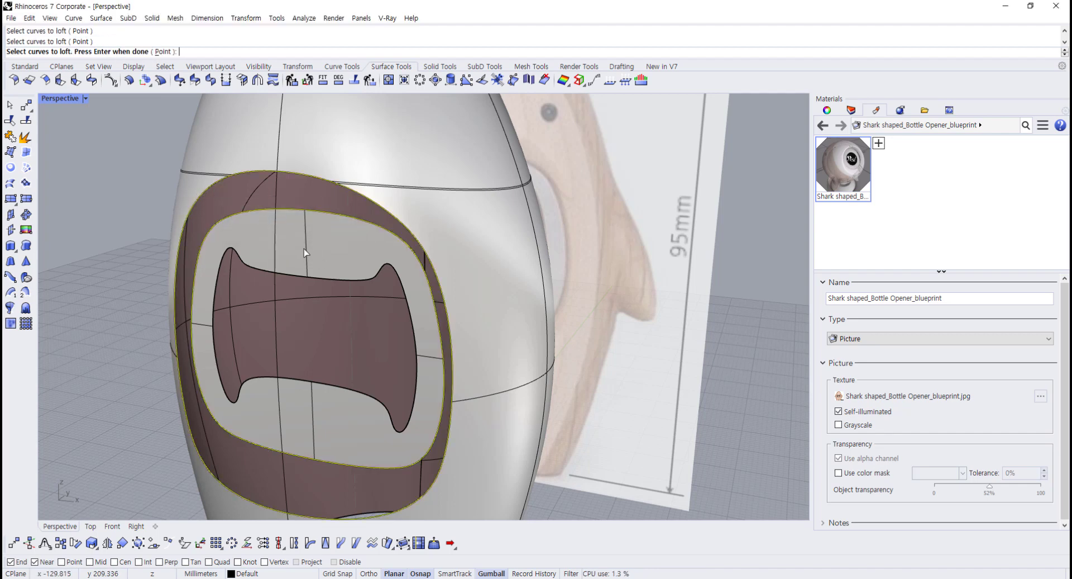
key("Return")
right_click_drag(308, 250, 367, 246)
key("Return")
left_click_drag(626, 176, 698, 188)
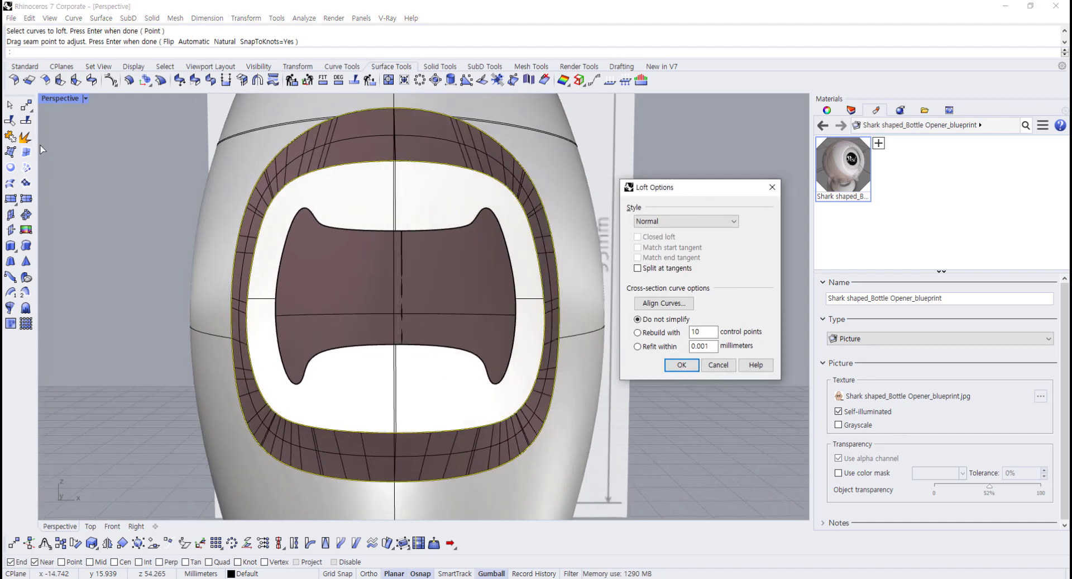
- Try rebuilding the loft's cross-section curves with 10 control points and compare the preview with the original curves up close
double_click(55, 99)
scroll(246, 415, "up", 4)
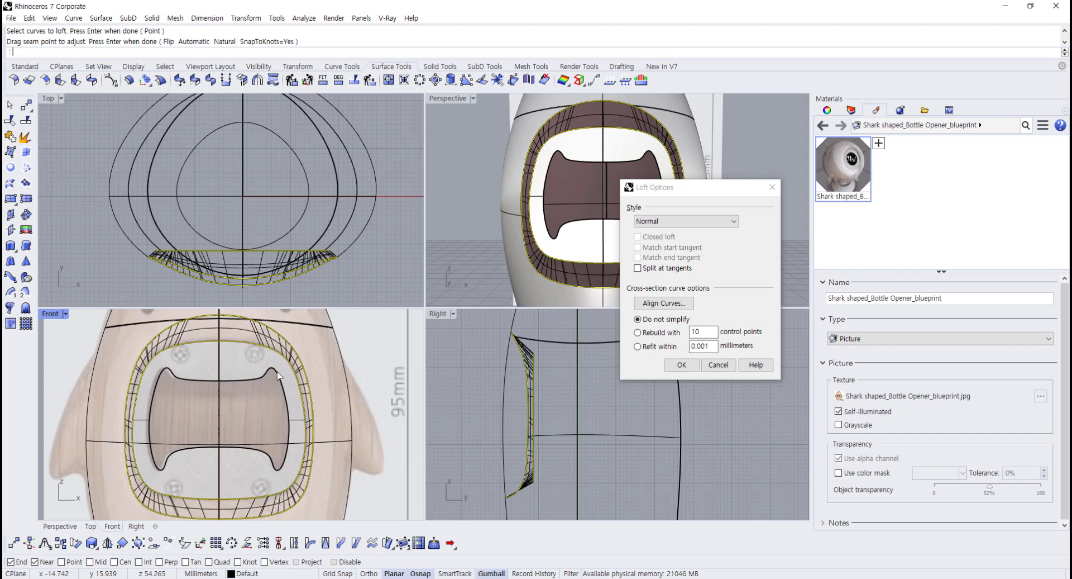
scroll(278, 375, "up", 5)
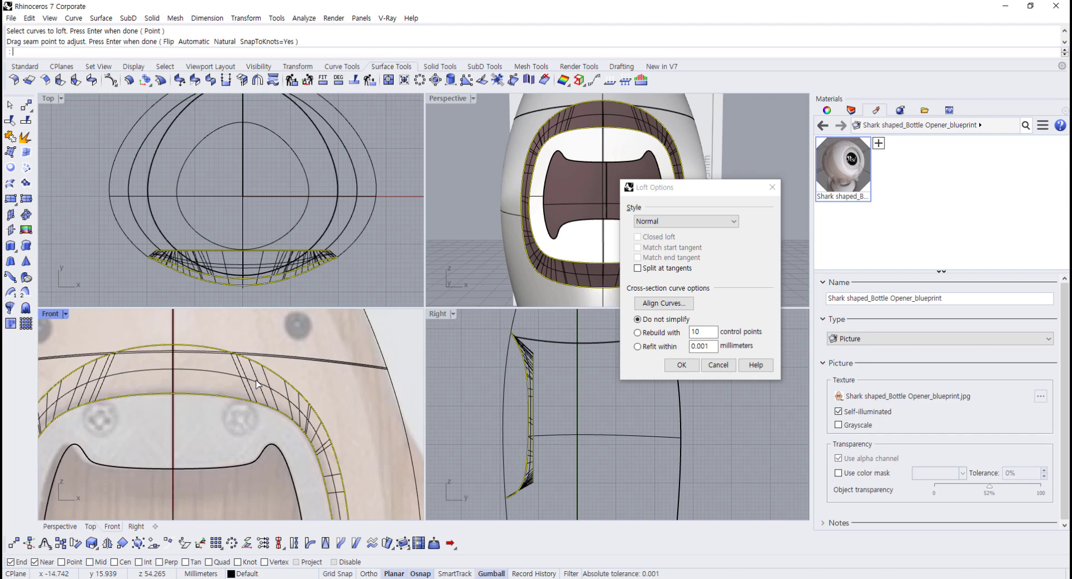
left_click(639, 332)
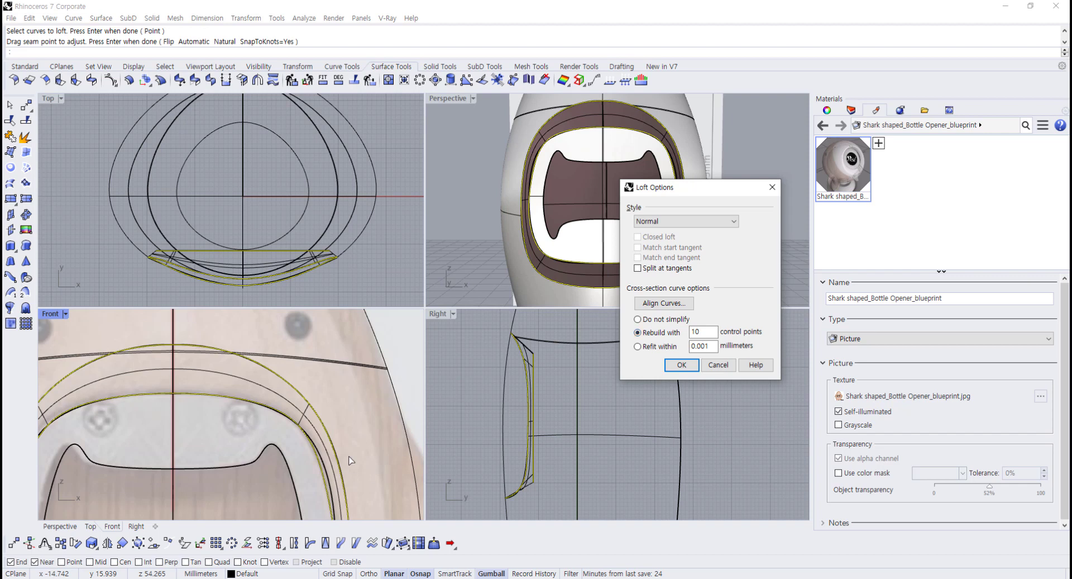
scroll(350, 460, "up", 4)
scroll(327, 450, "down", 3)
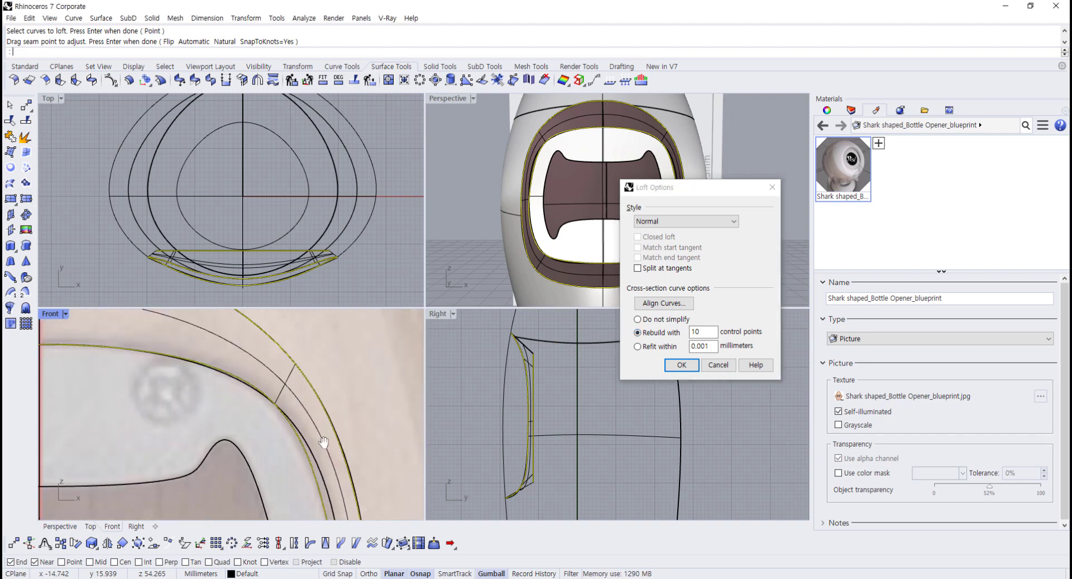
scroll(324, 443, "up", 3)
scroll(528, 216, "up", 8)
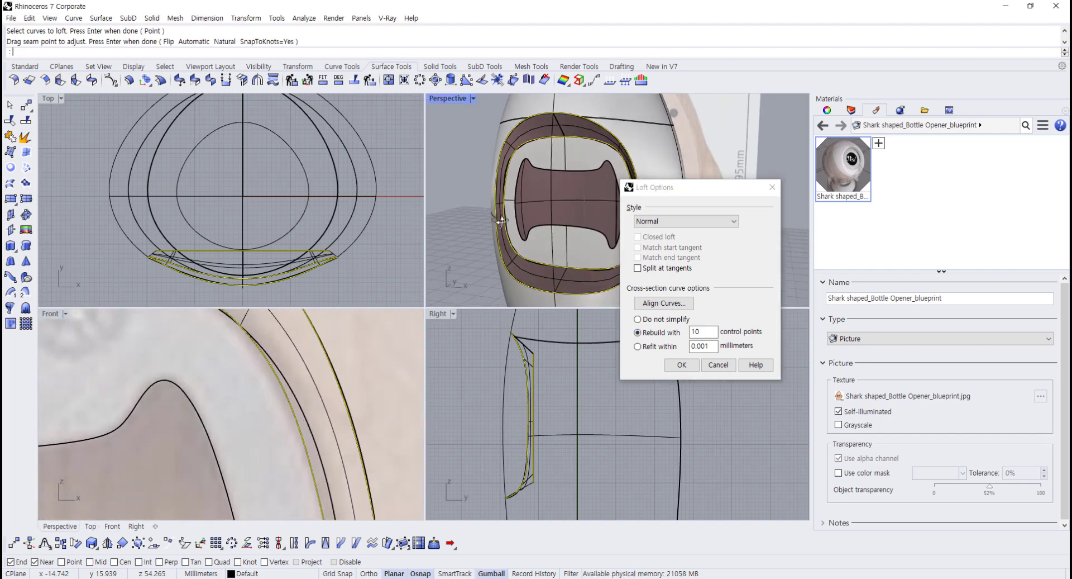
scroll(512, 246, "up", 6)
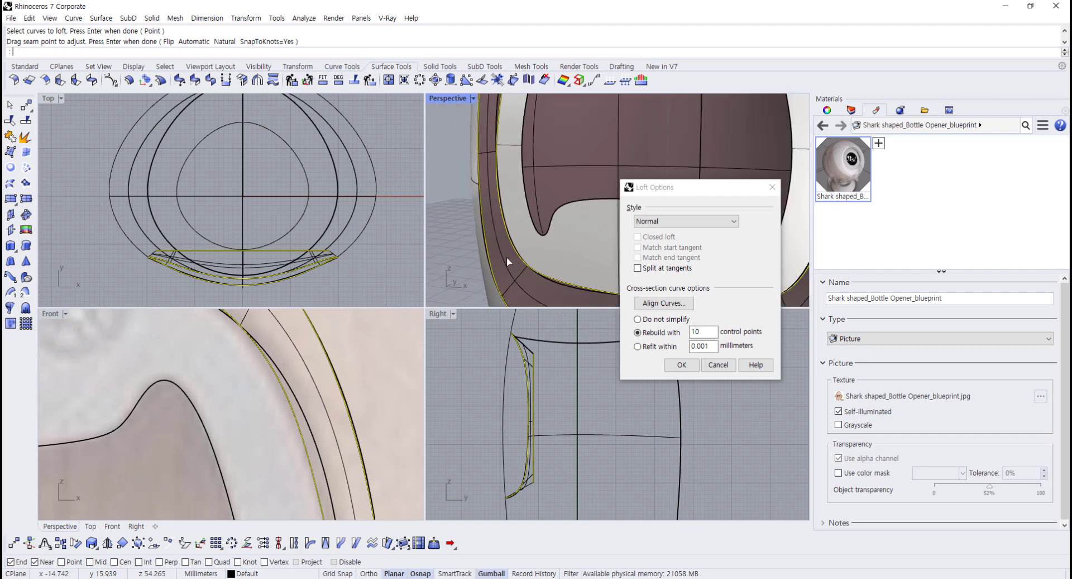
scroll(474, 240, "down", 4)
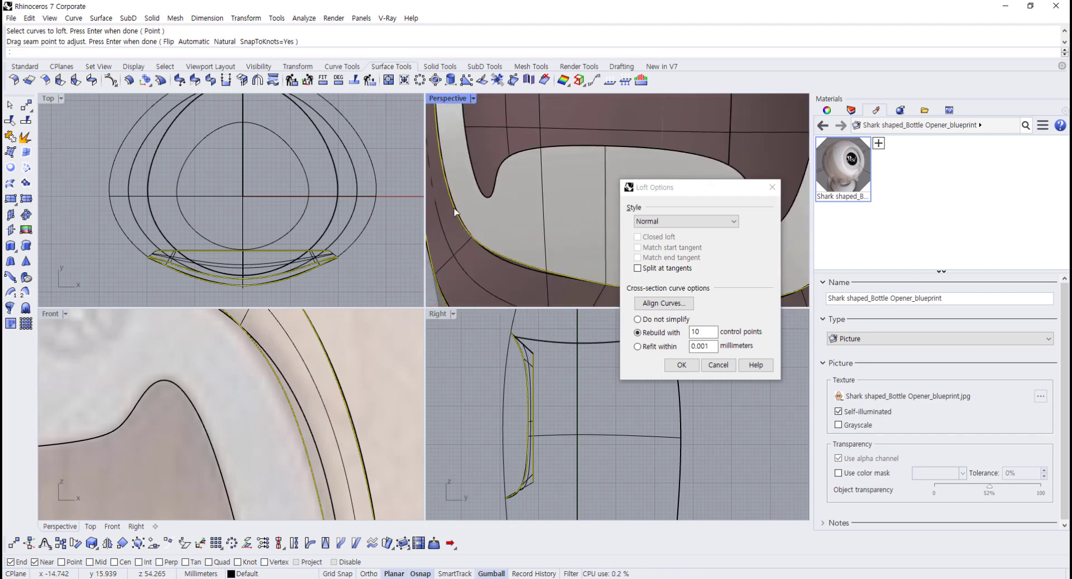
- Refit the loft's cross-section curves within 0.001 millimeters and create the lofted surface
left_click(637, 346)
scroll(298, 450, "down", 10)
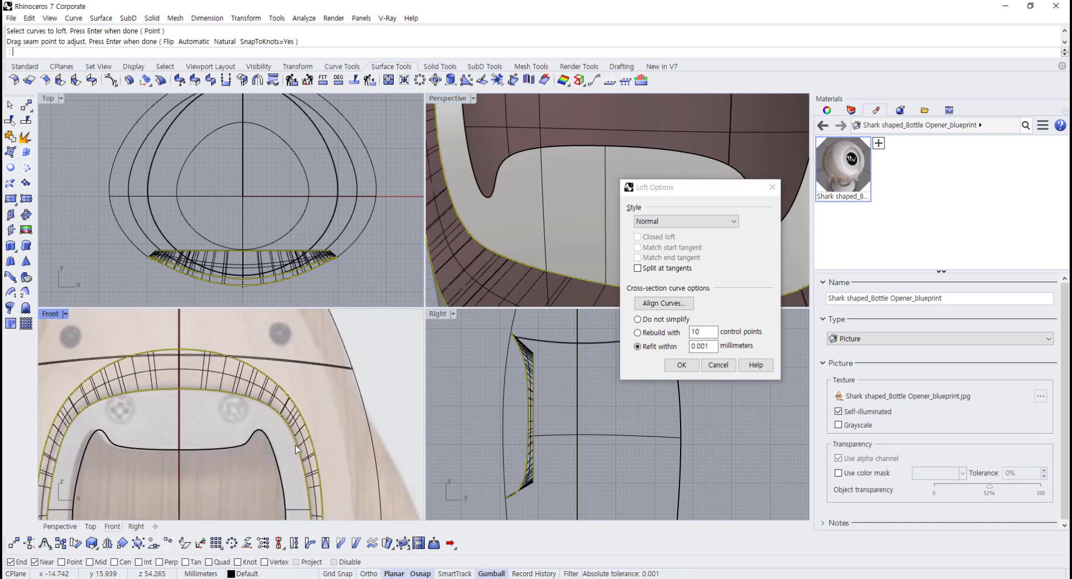
right_click_drag(298, 450, 321, 403)
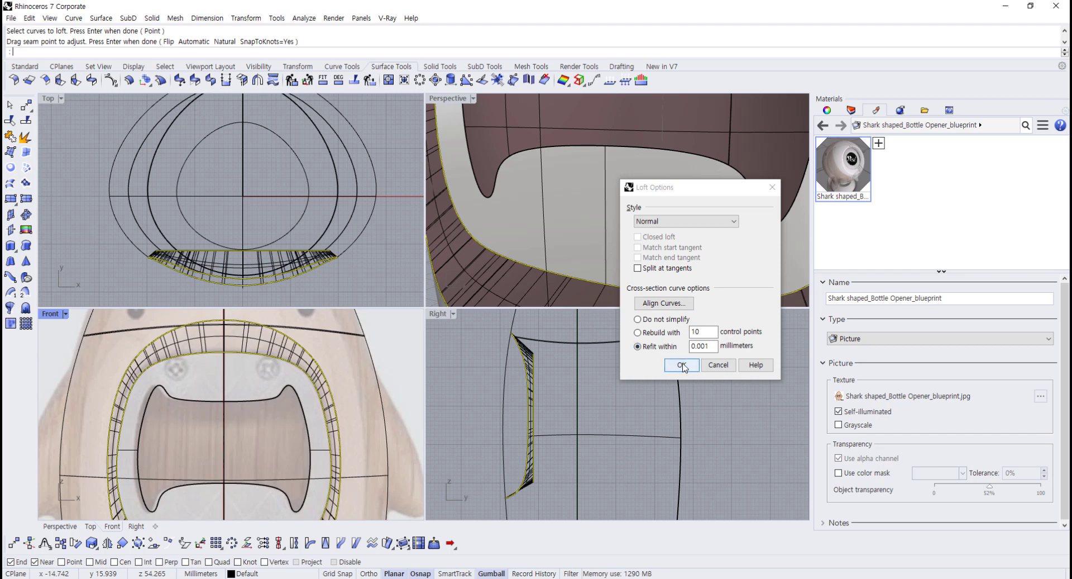
left_click(682, 366)
- Delete the lofted surface between the mouth plate and the mouth opening
right_click_drag(586, 296, 511, 272)
scroll(502, 270, "up", 3)
left_click(492, 270)
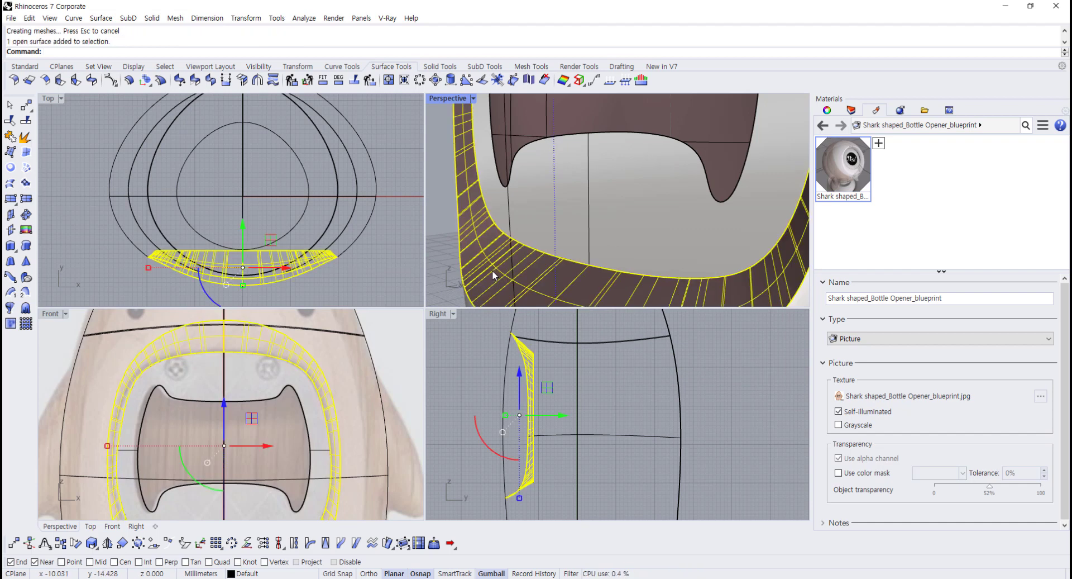
key("Delete")
scroll(589, 251, "down", 5)
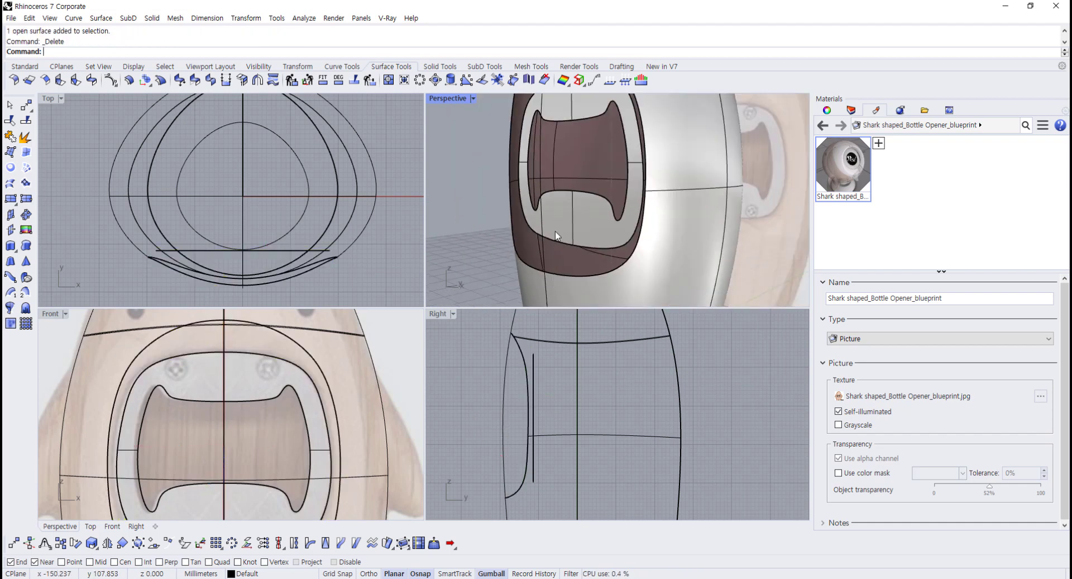
- Select the closed mouth opening curve, display its control points to examine their density, and hide them again
double_click(443, 99)
left_click(347, 126)
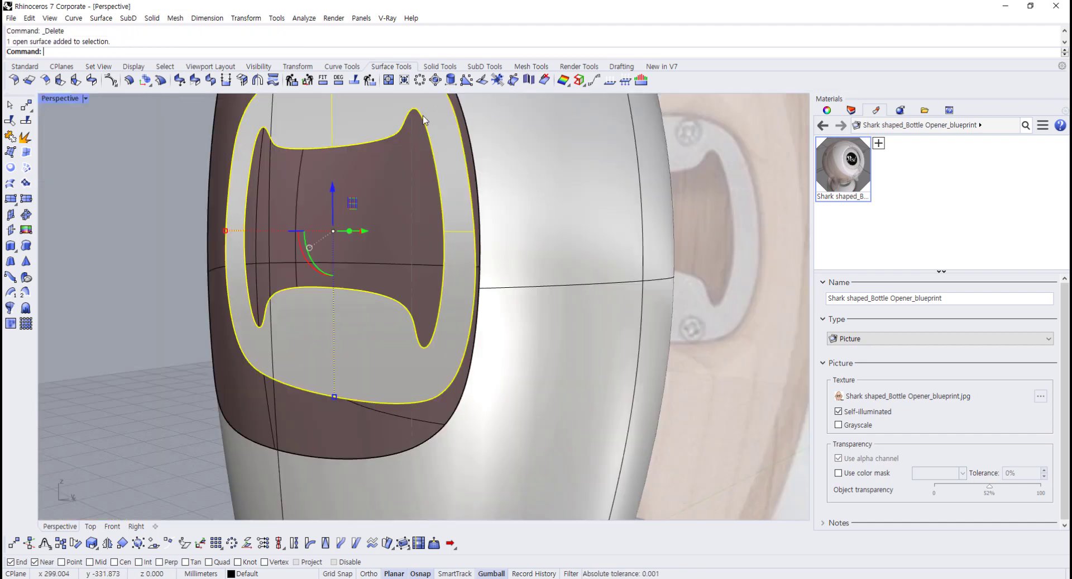
left_click(140, 289)
scroll(193, 269, "down", 4)
right_click_drag(193, 270, 320, 260)
scroll(320, 261, "up", 2)
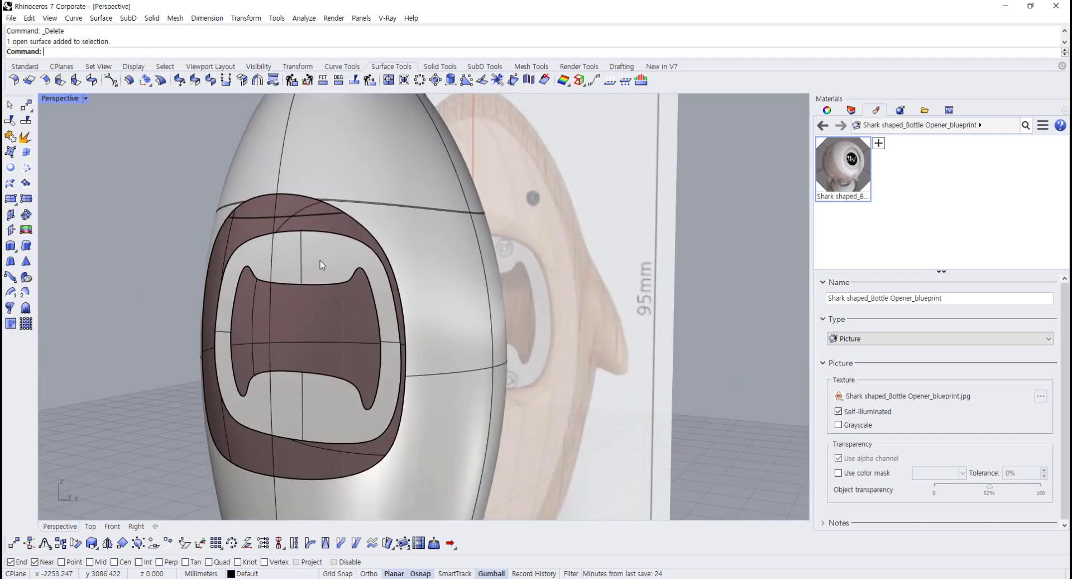
left_click(354, 219)
left_click(387, 247)
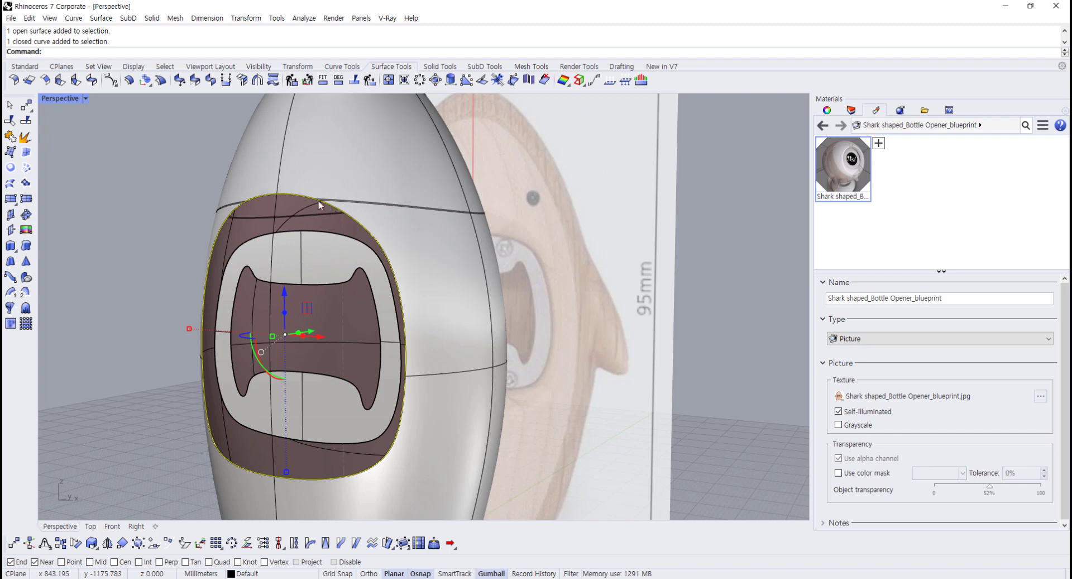
right_click_drag(231, 259, 216, 269)
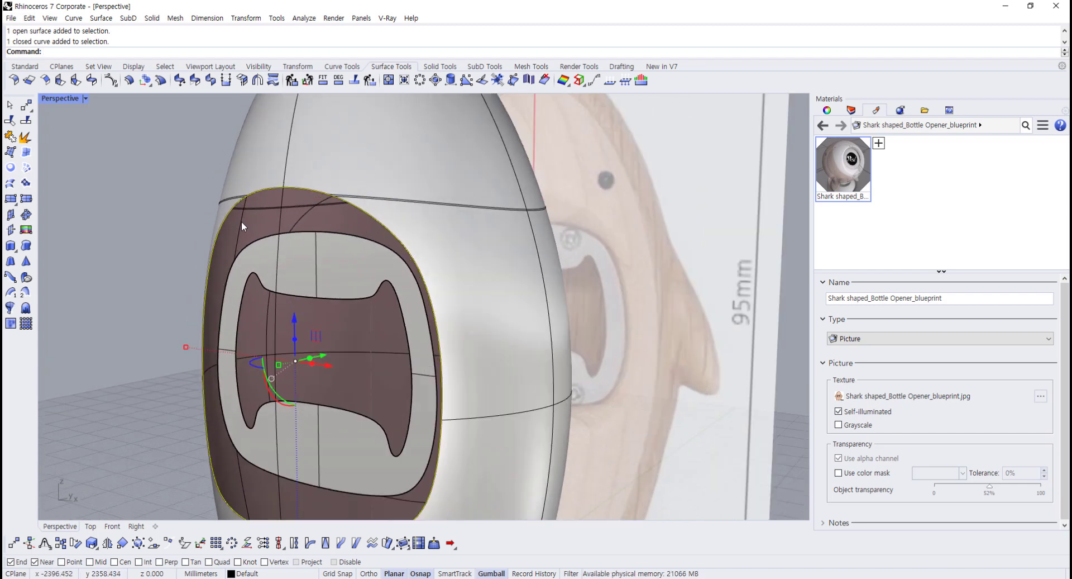
scroll(241, 222, "up", 2)
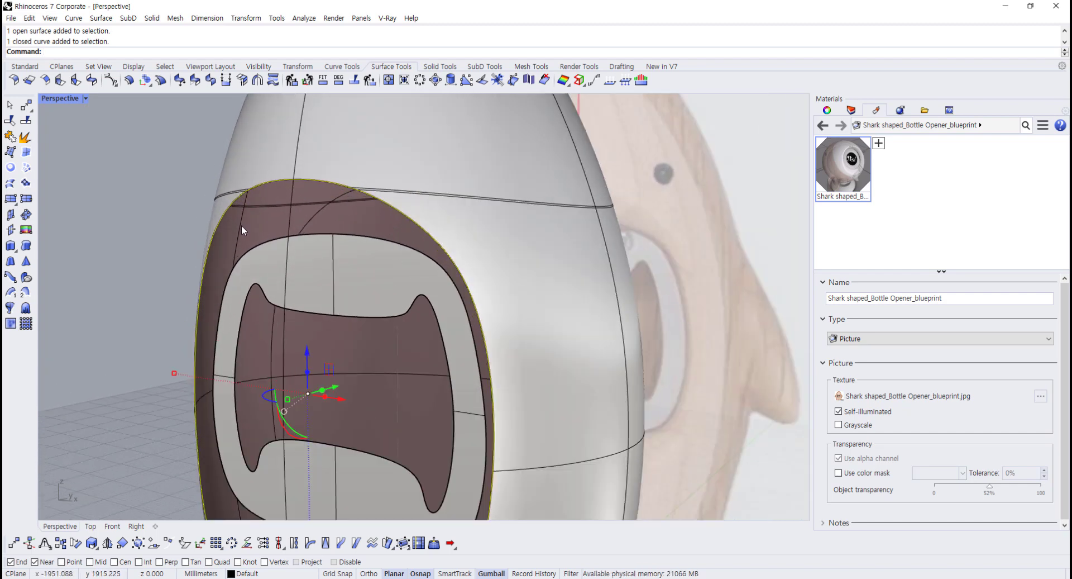
key("F10")
scroll(317, 273, "down", 2)
right_click_drag(317, 273, 346, 273)
scroll(359, 273, "up", 3)
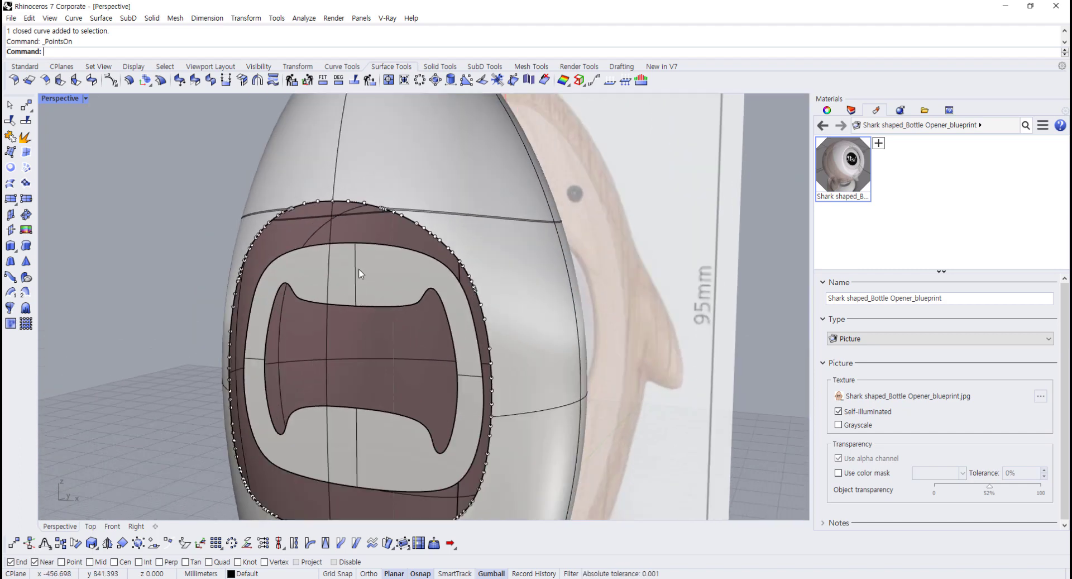
key("F11")
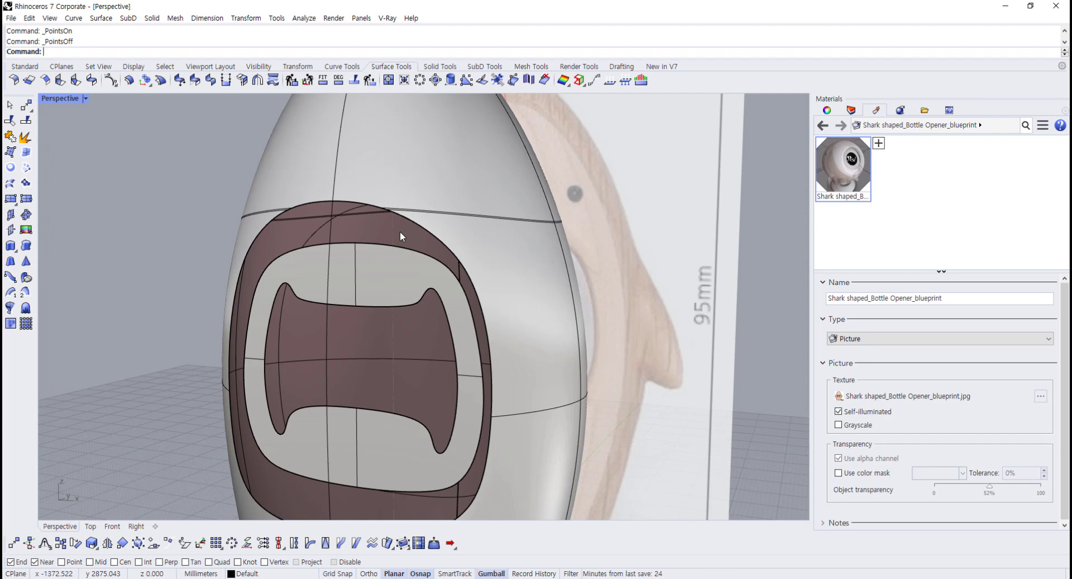
- Draw a straight polyline about 8 mm long from the top center of the plate's outer curve to the top center of the mouth opening
left_click(25, 65)
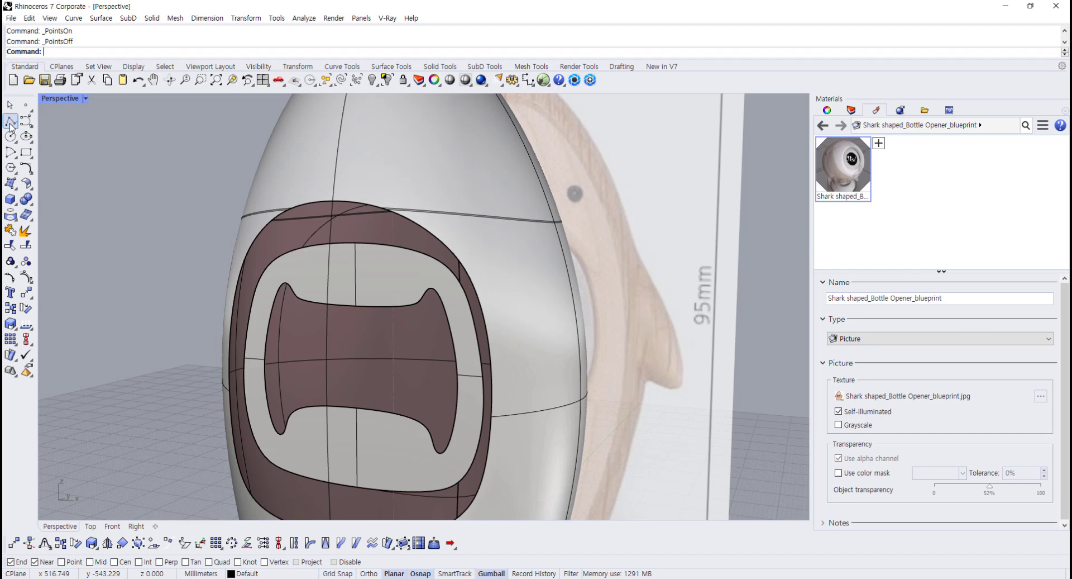
left_click(10, 121)
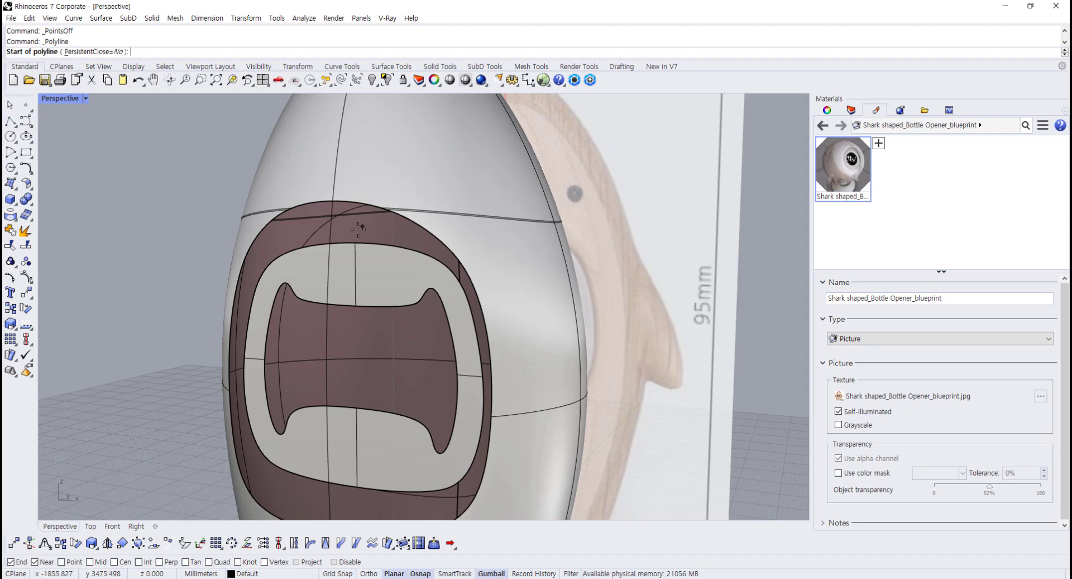
scroll(359, 228, "up", 2)
left_click(325, 190)
scroll(328, 187, "up", 2)
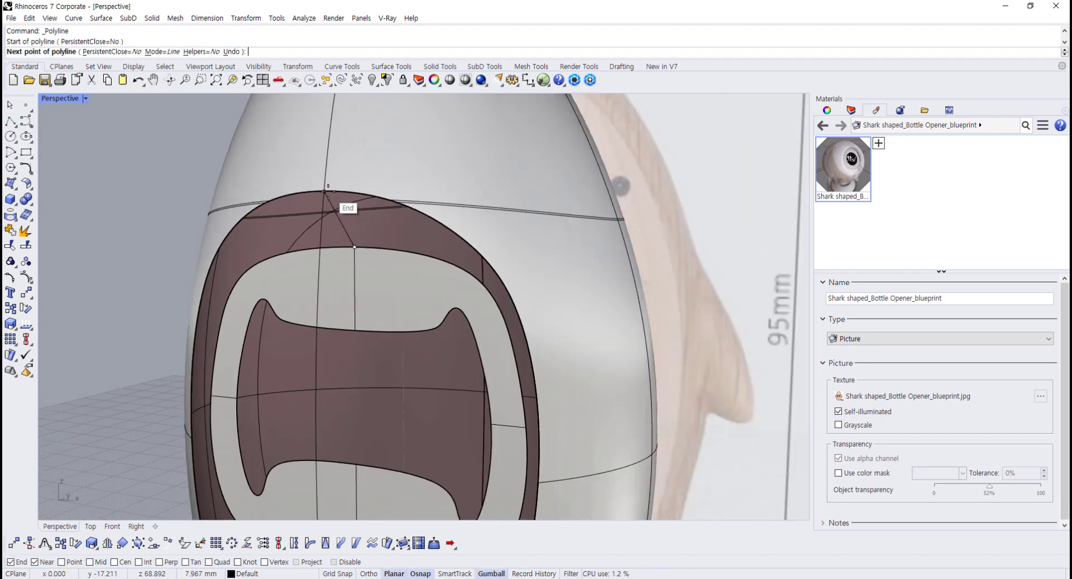
left_click(328, 192)
scroll(353, 256, "down", 2)
right_click(381, 399)
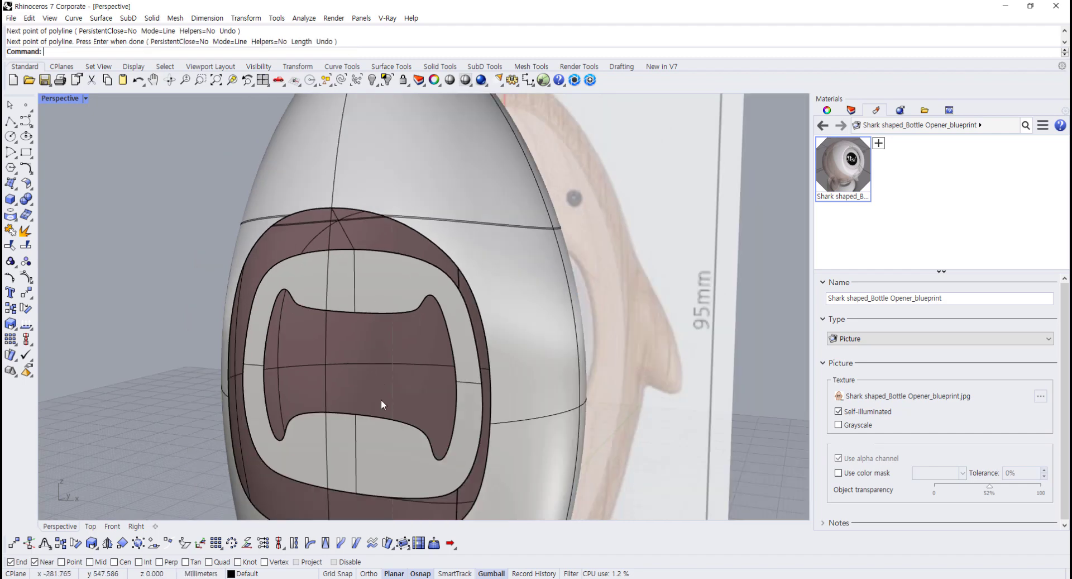
- Draw a polyline from the plate's bottom center to the body's center line on the mouth opening edge, with the Int object snap enabled
scroll(347, 441, "up", 4)
right_click(347, 430)
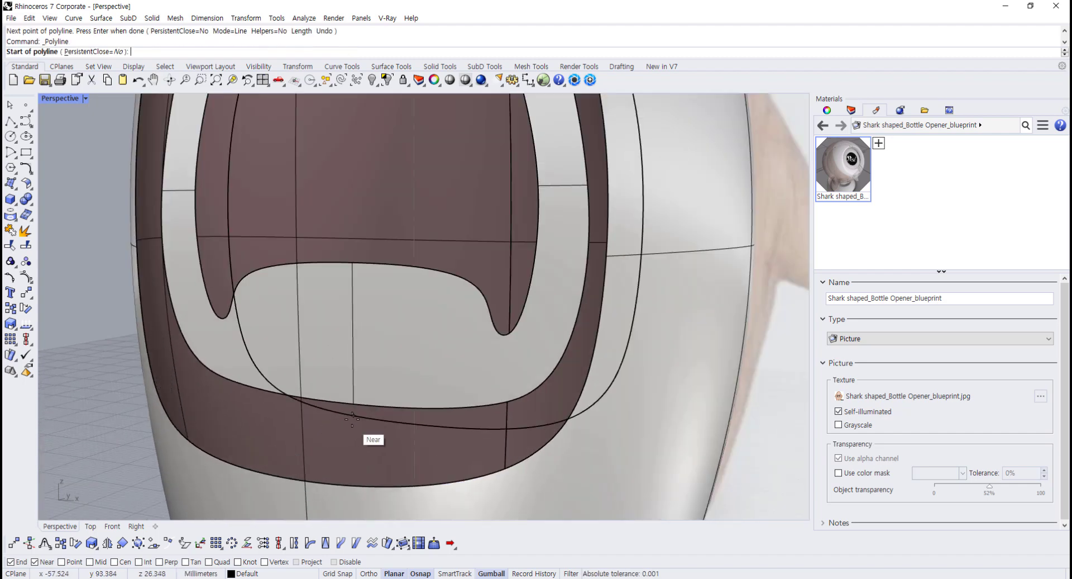
left_click(353, 405)
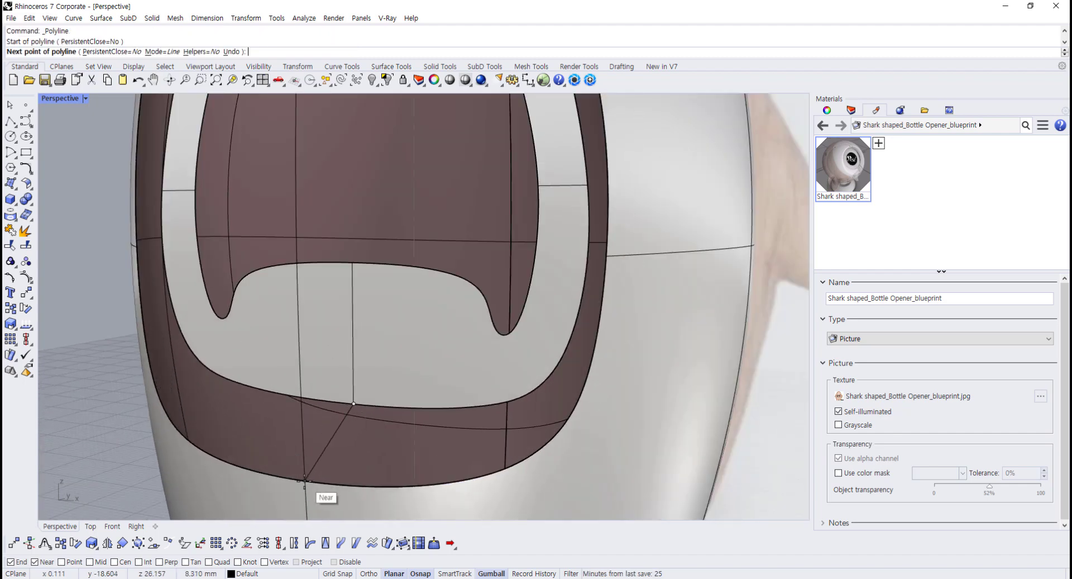
scroll(304, 479, "down", 3)
scroll(241, 474, "up", 5)
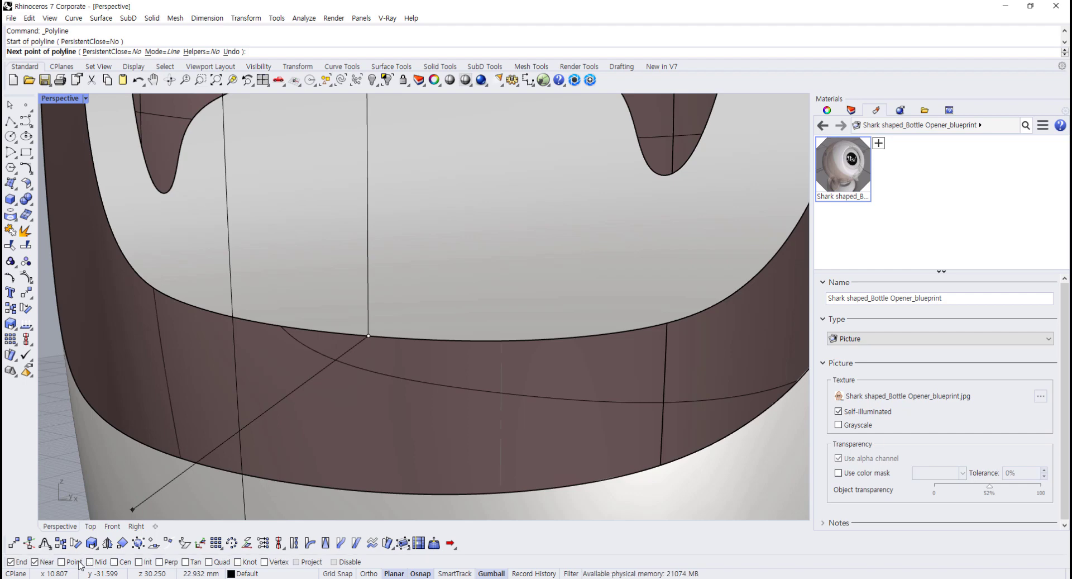
left_click(152, 563)
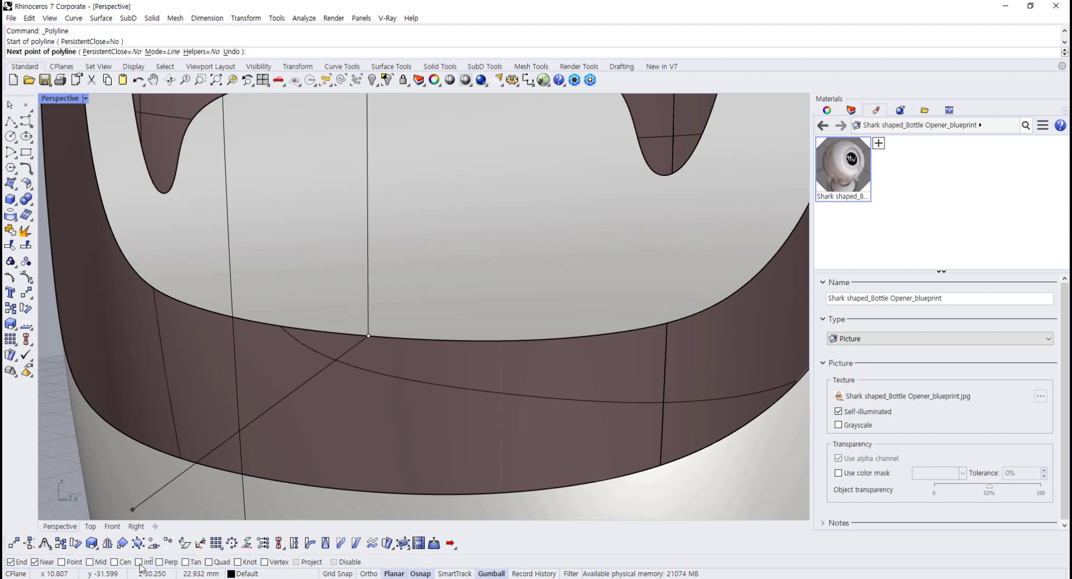
left_click(244, 474)
key("Return")
scroll(423, 322, "down", 5)
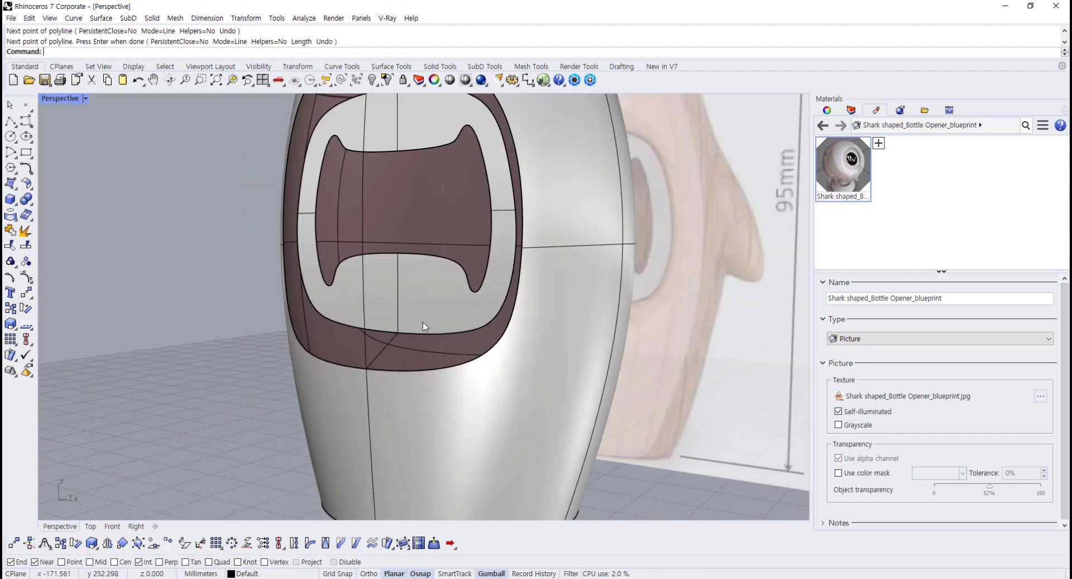
- Start another polyline for the side of the mouth plate and turn on the Mid object snap, leaving Quad off
scroll(505, 281, "up", 5)
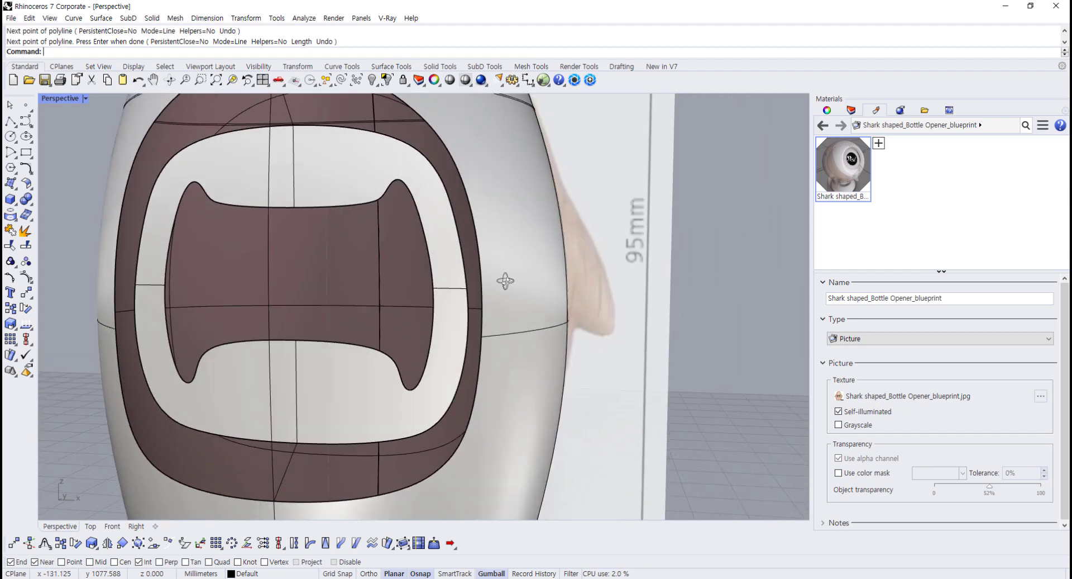
scroll(513, 296, "up", 5)
right_click_drag(506, 281, 619, 350)
right_click(618, 350)
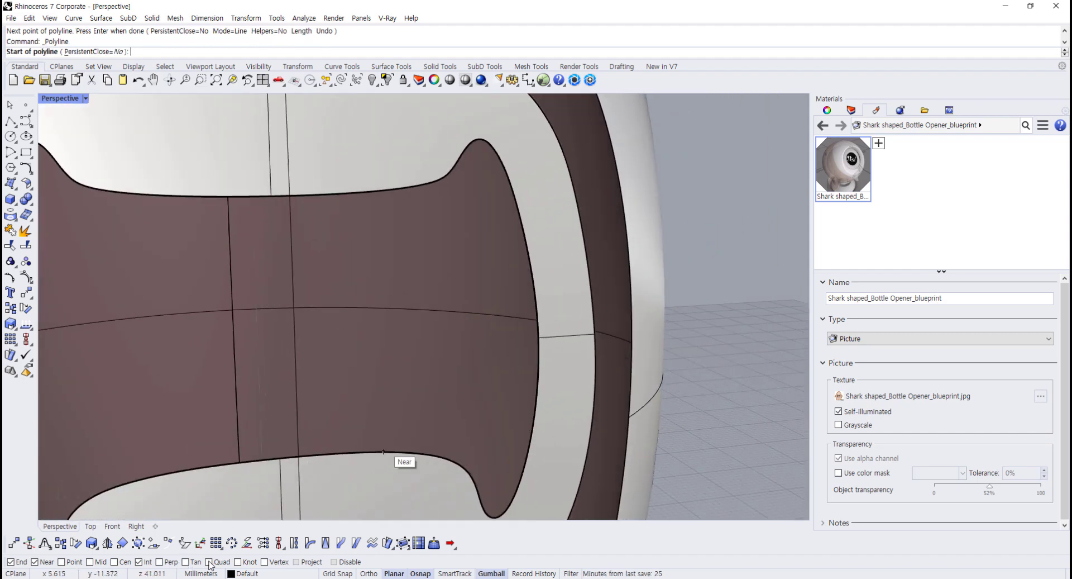
left_click(208, 562)
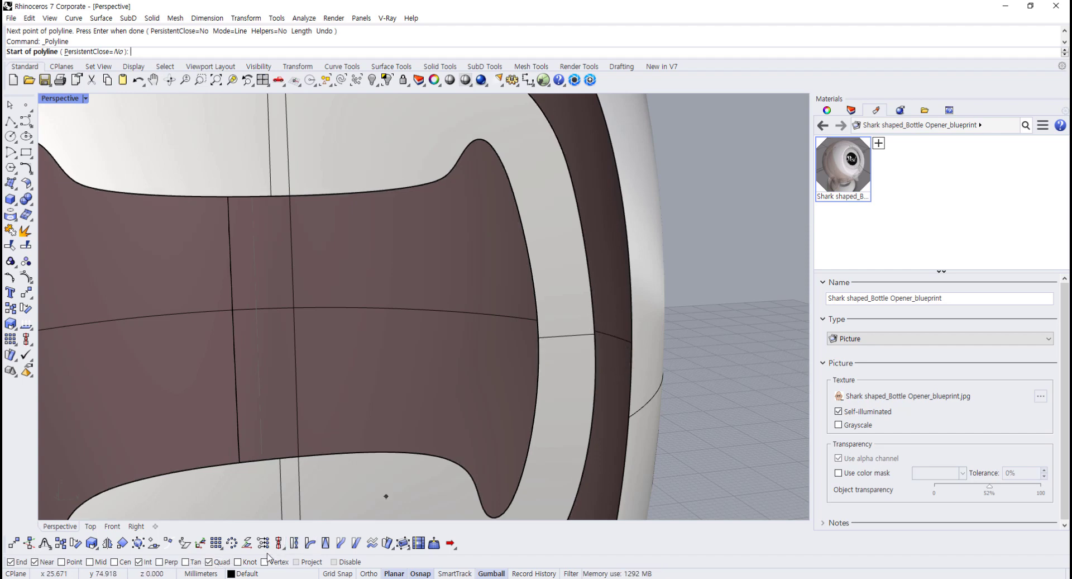
left_click(209, 562)
left_click(90, 561)
- Try to draw a line from the plate's right side across to the mouth opening curve, placing its end in the front view
left_click(596, 346)
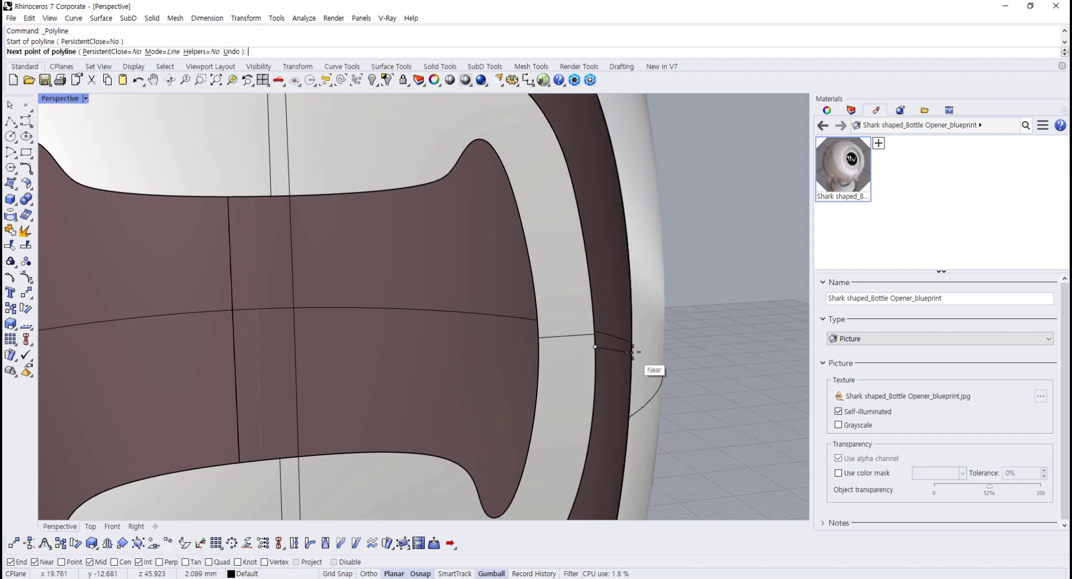
double_click(60, 98)
scroll(352, 447, "up", 5)
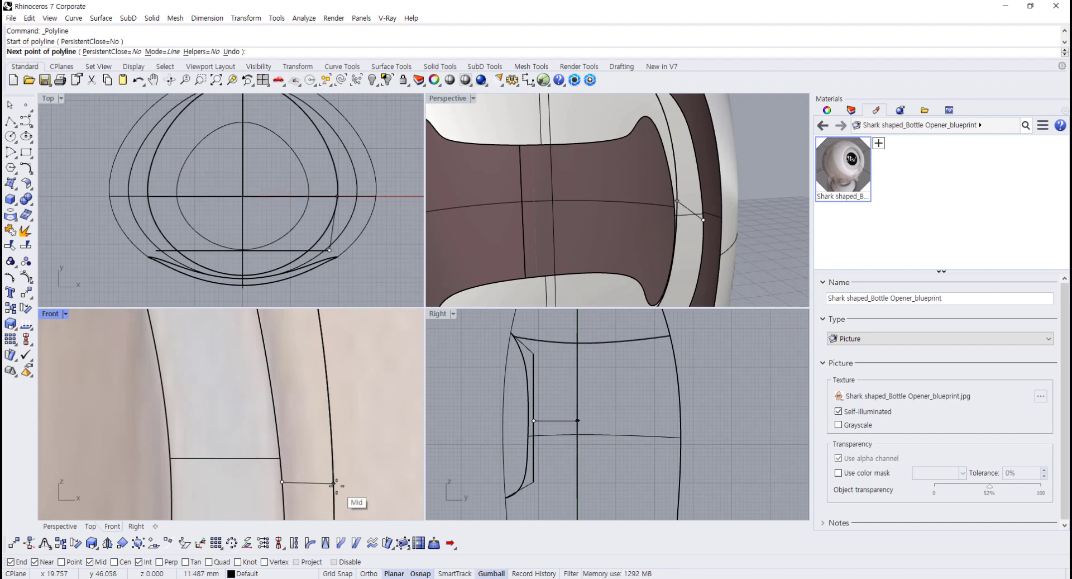
left_click(336, 483)
key("Return")
- Try to draw a matching line from the plate's left side to the mouth opening curve in the front view
scroll(376, 450, "down", 3)
scroll(180, 447, "up", 2)
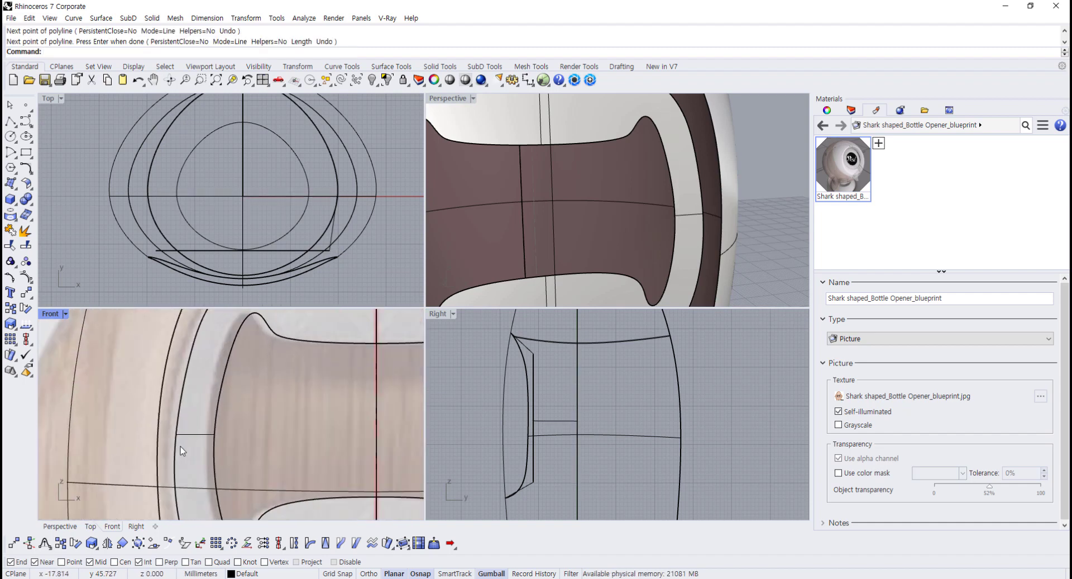
key("Return")
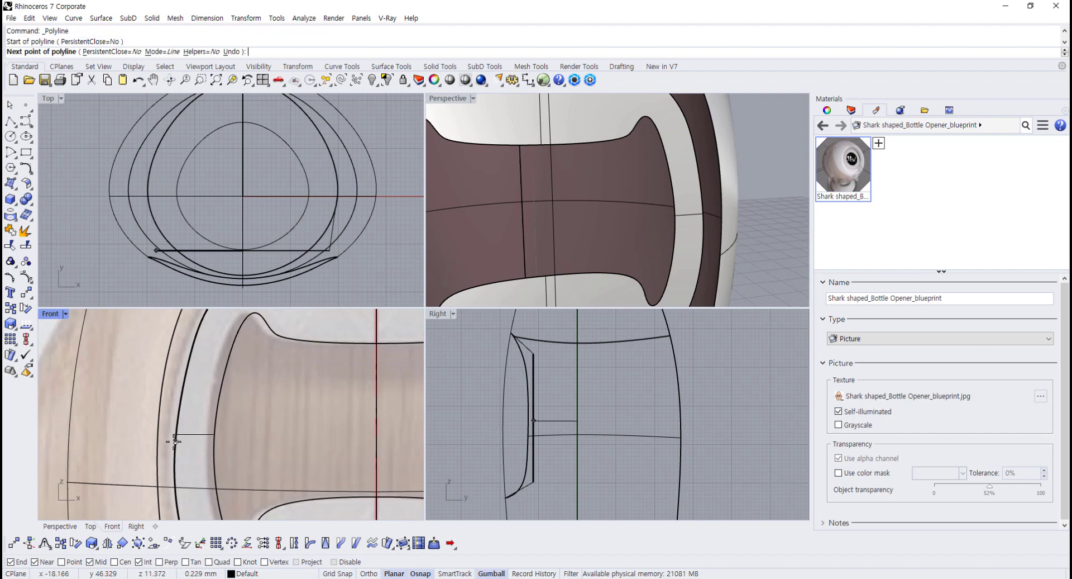
left_click(176, 442)
left_click(160, 442)
key("Return")
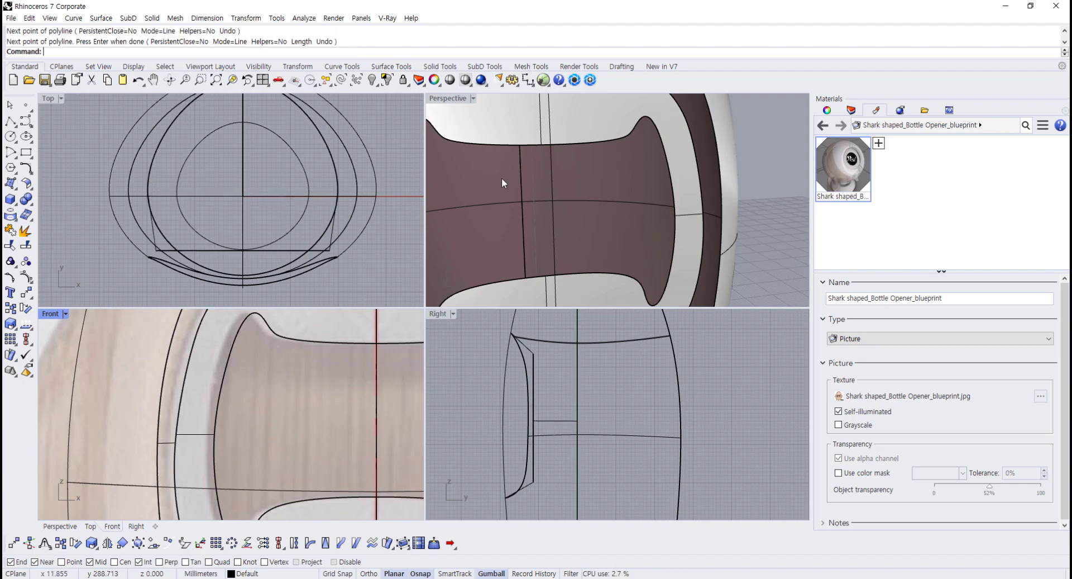
- Check both side lines in the perspective view and undo them
double_click(438, 102)
right_click_drag(447, 203, 237, 312)
key("ctrl+z")
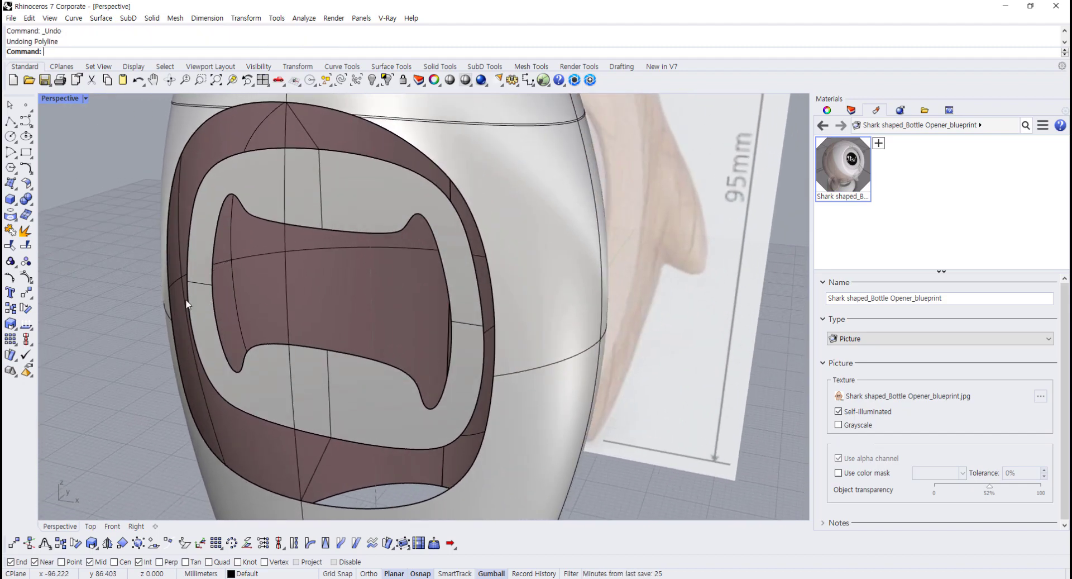
- Try to draw a line from the plate's left side to the mouth opening edge directly in the perspective view
mouse_move(249, 304)
right_mouse_down()
mouse_move(333, 303)
mouse_move(229, 309)
right_mouse_up()
scroll(167, 302, "up", 3)
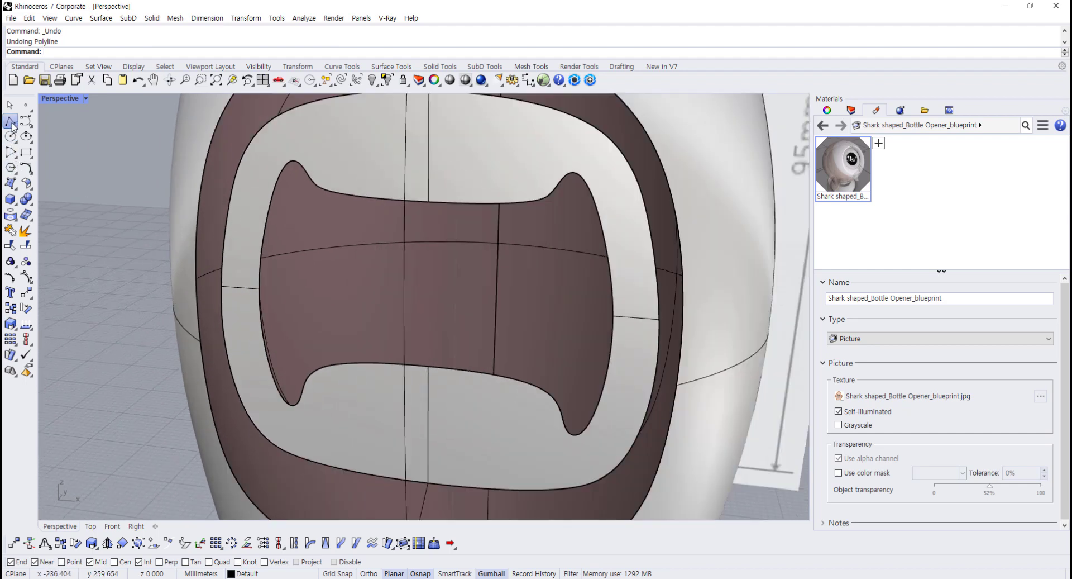
left_click(10, 120)
left_click(223, 291)
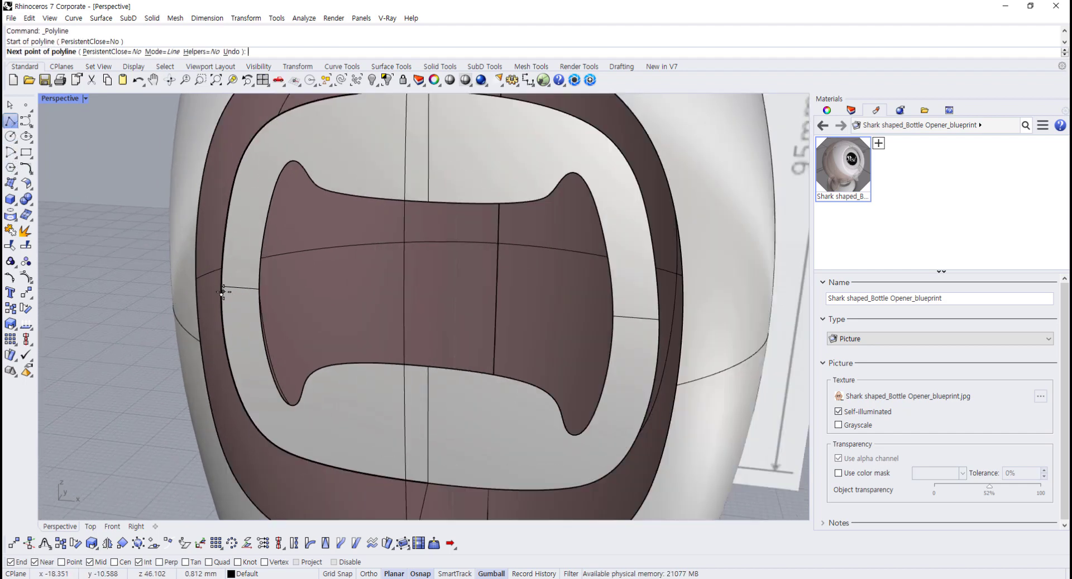
left_click(197, 313)
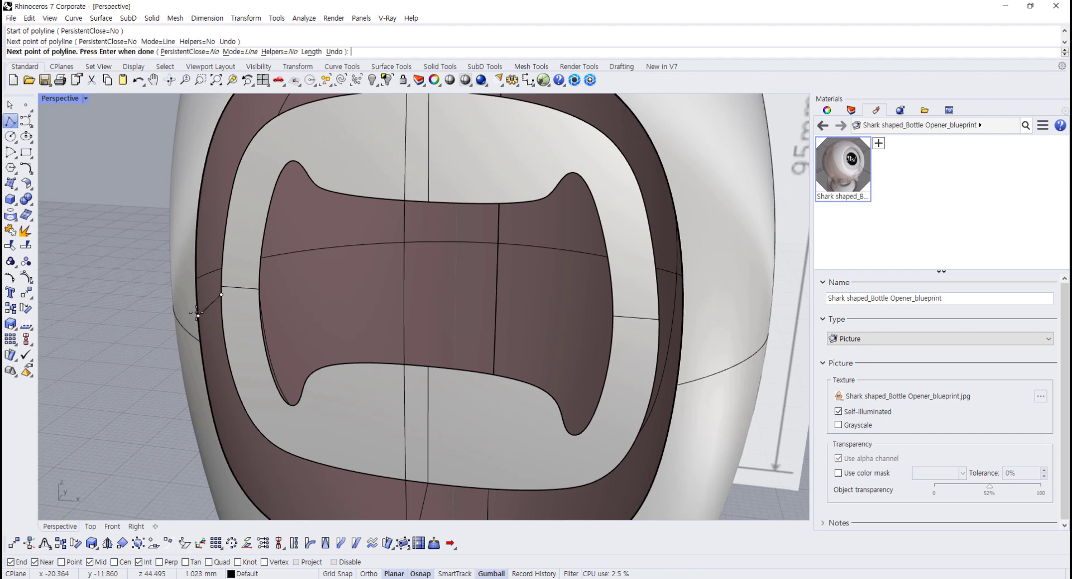
key("Return")
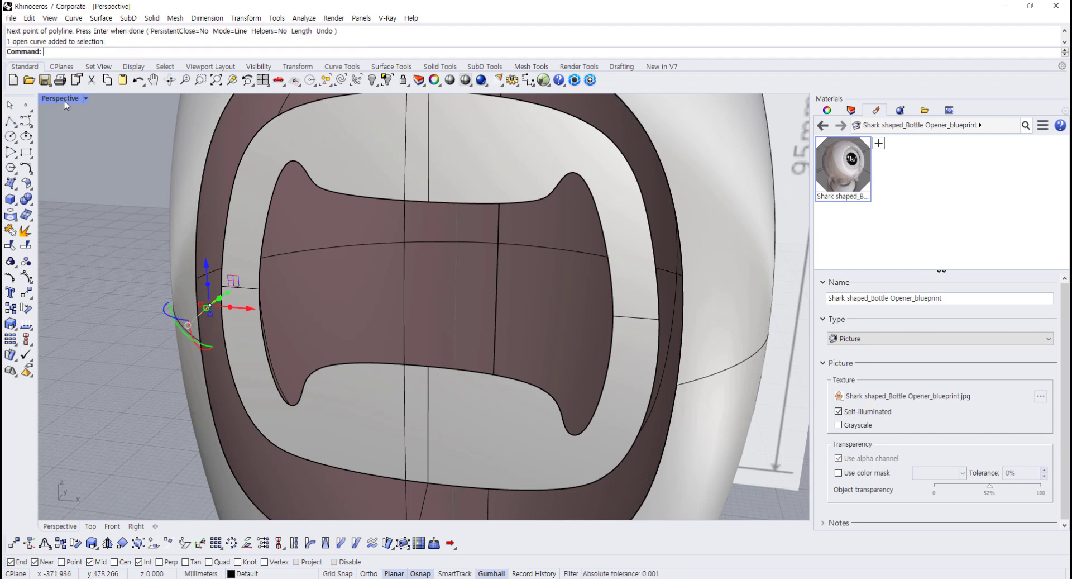
- Compare the slanted left side line in the front view and delete it
double_click(61, 99)
scroll(163, 468, "up", 4)
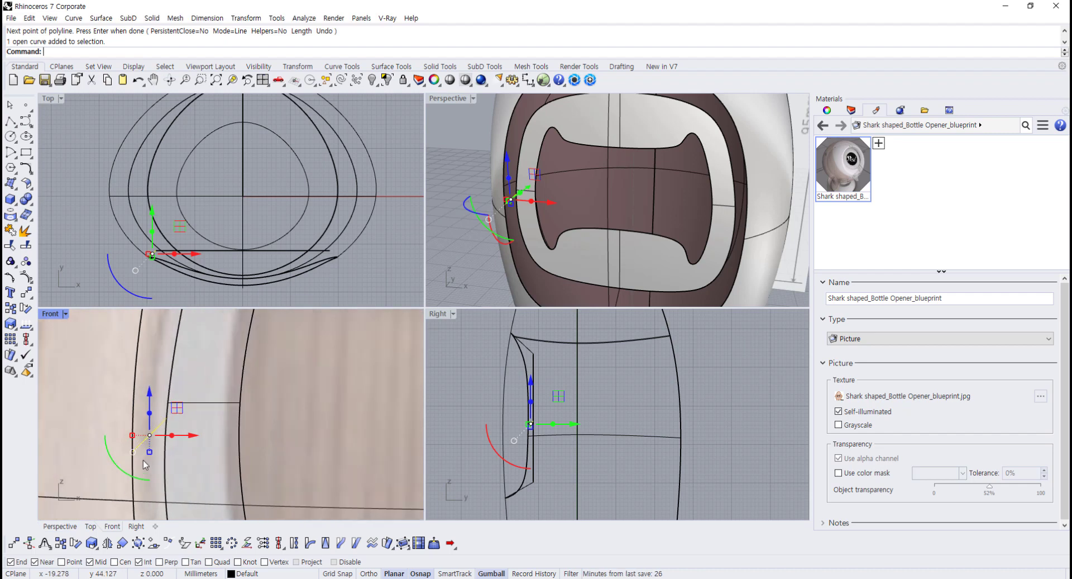
key("Delete")
- Draw a connecting line from the plate's left edge to the mouth opening edge, turning on the Perp object snap for its end point
scroll(514, 199, "up", 3)
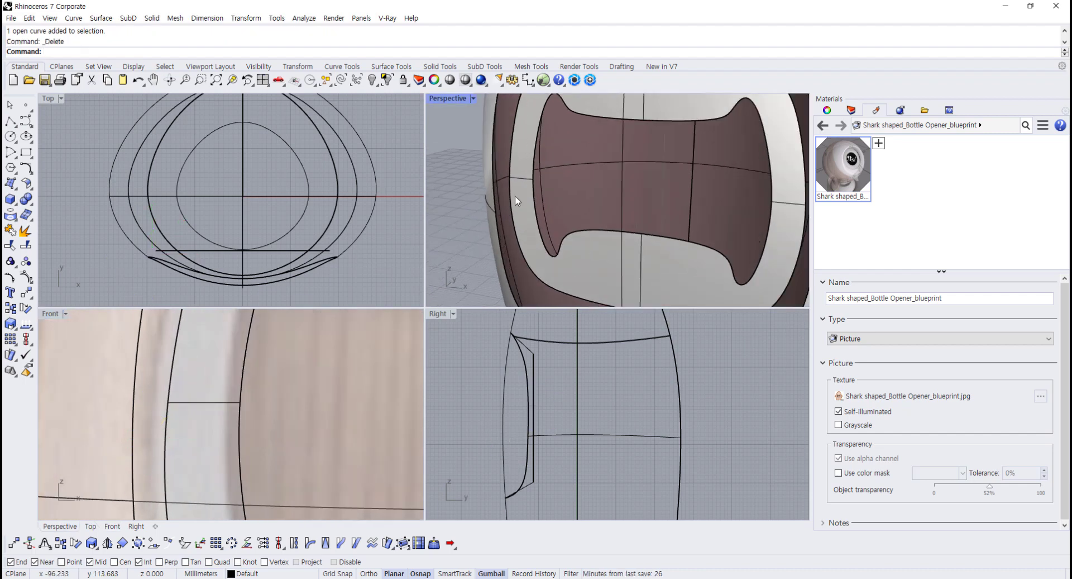
right_click_drag(515, 200, 479, 203)
key("Return")
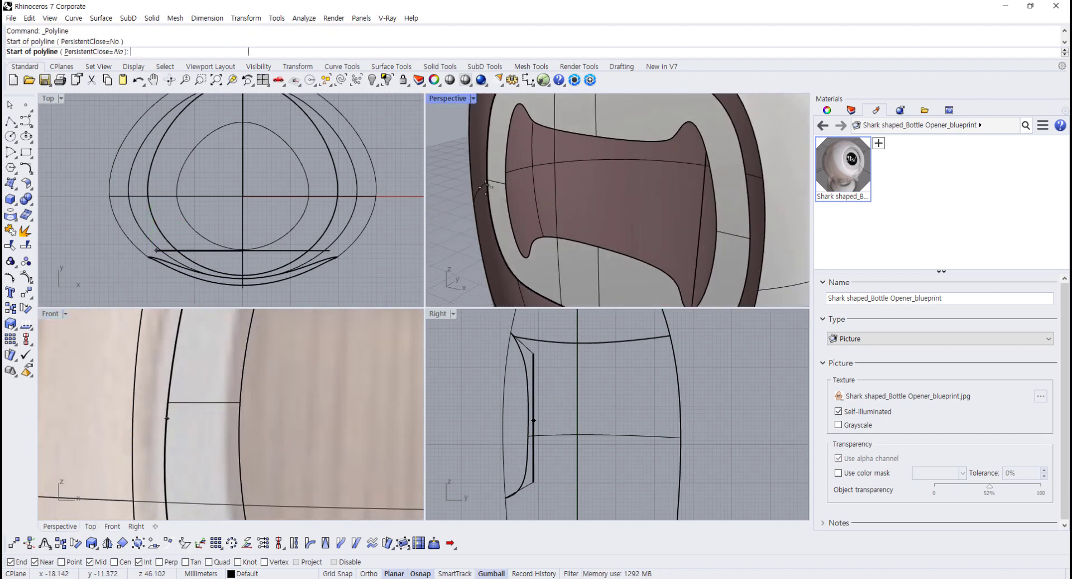
left_click(487, 185)
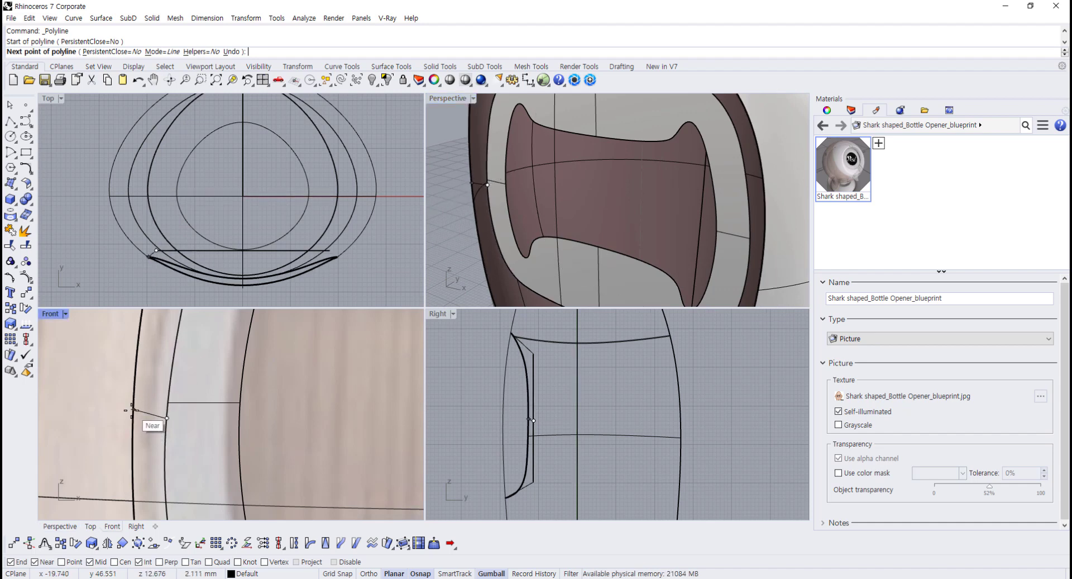
mouse_move(582, 230)
right_mouse_down()
mouse_move(522, 223)
mouse_move(579, 241)
right_mouse_up()
scroll(539, 204, "up", 3)
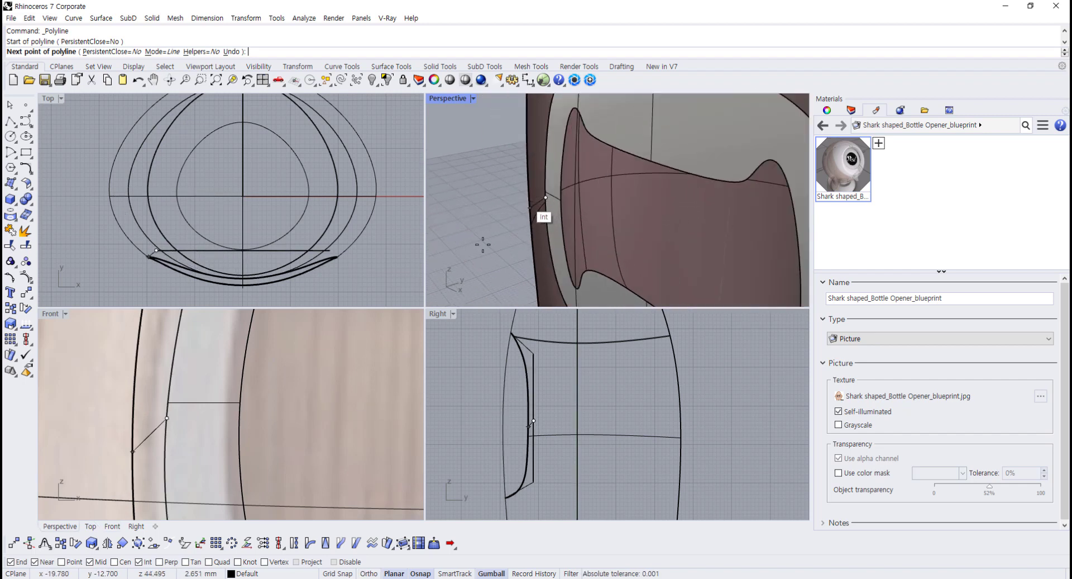
left_click(160, 562)
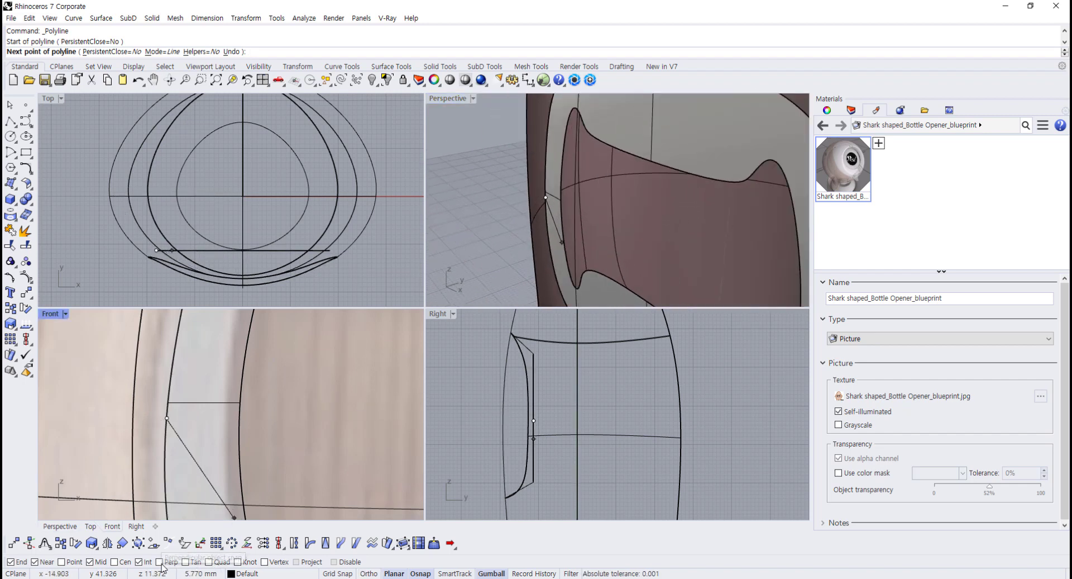
left_click(527, 197)
right_click(529, 198)
left_click(534, 197)
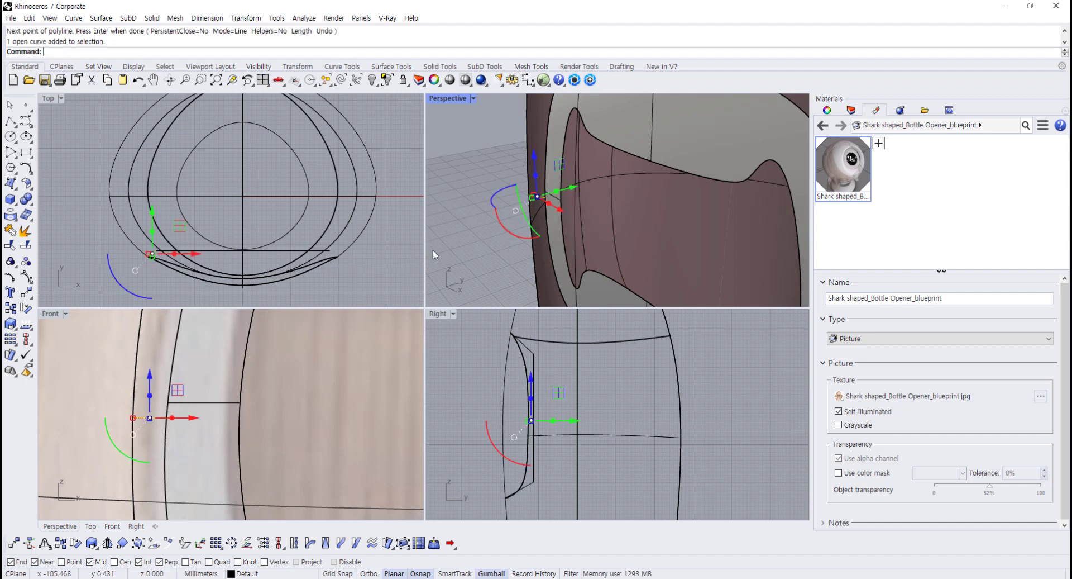
scroll(153, 421, "up", 4)
left_click(157, 436)
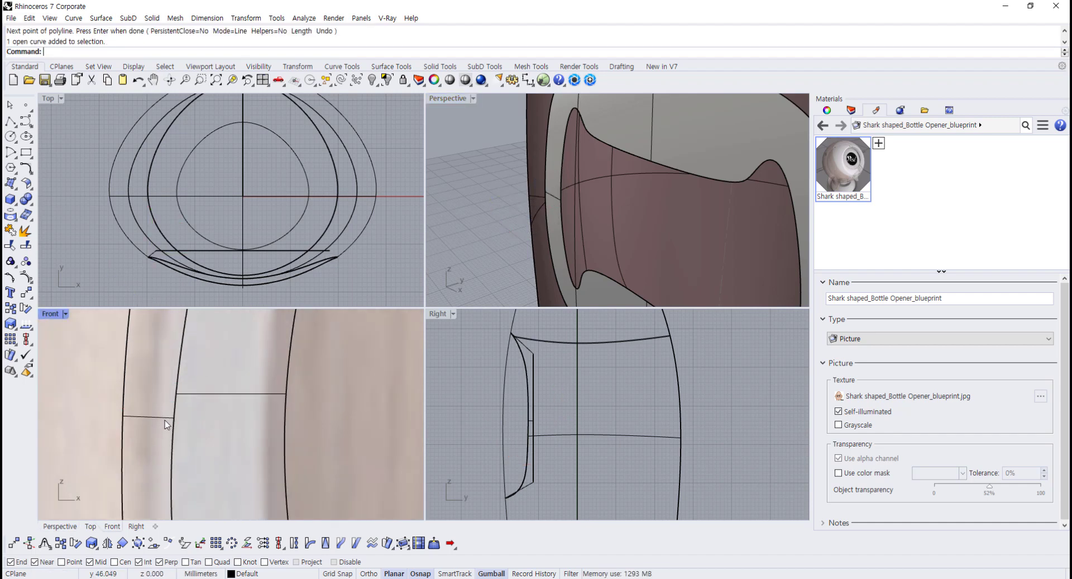
- Draw a matching connecting line from the plate's right edge to the mouth opening edge in the perspective view
scroll(161, 420, "down", 10)
scroll(161, 424, "up", 5)
right_click_drag(564, 211, 694, 210)
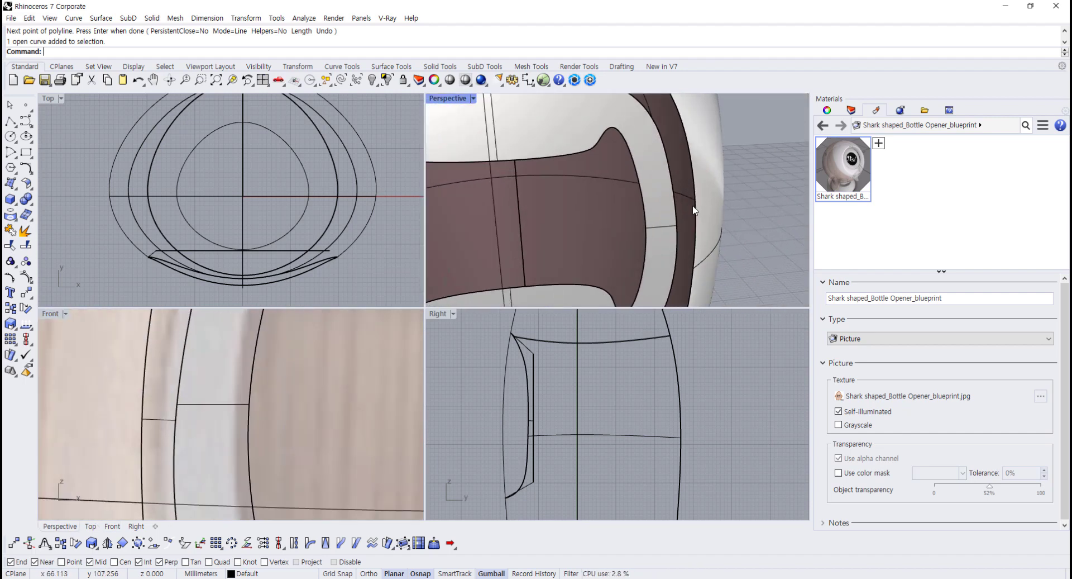
left_click(10, 121)
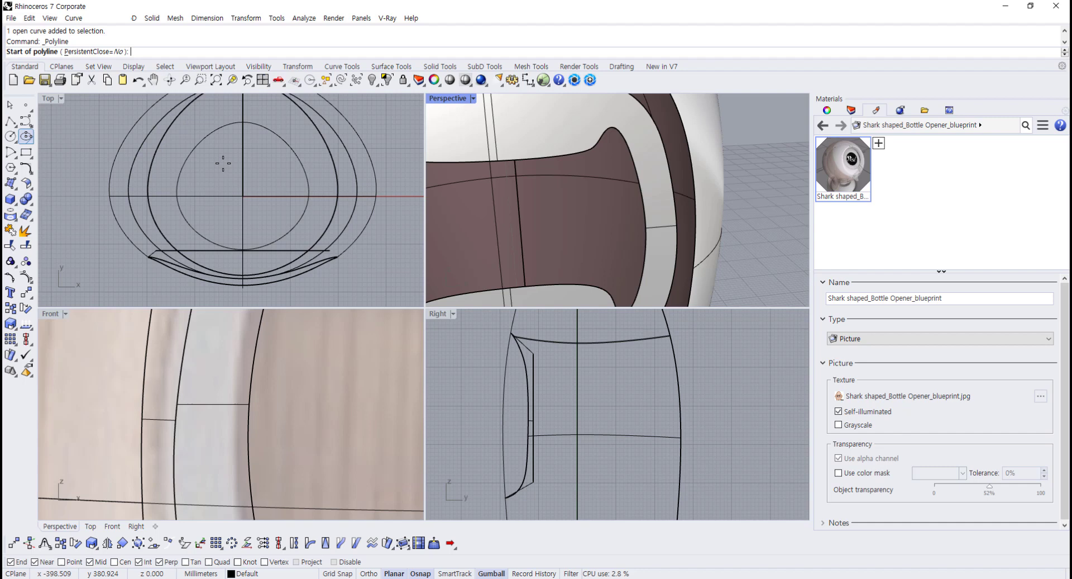
left_click(677, 231)
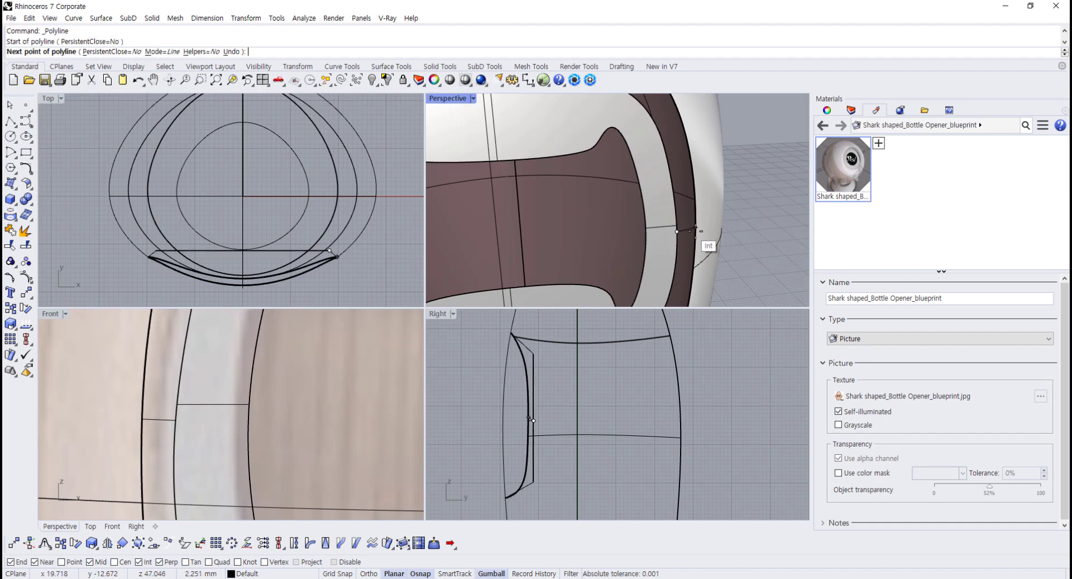
left_click(696, 231)
key("Return")
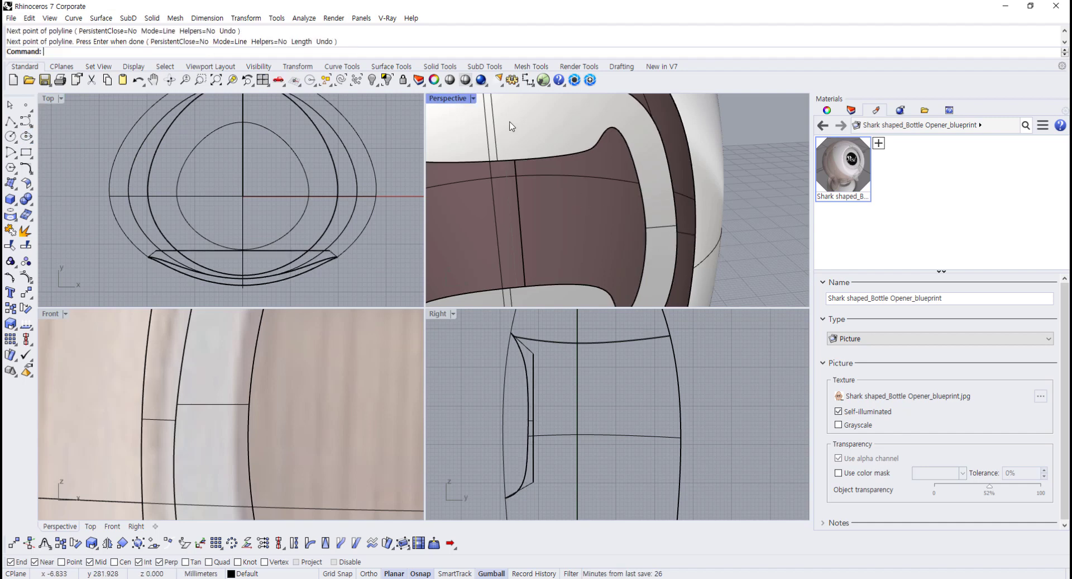
- Start a two-rail sweep with the plate's outer curve as first rail and the mouth opening's surface edge as second rail
double_click(450, 100)
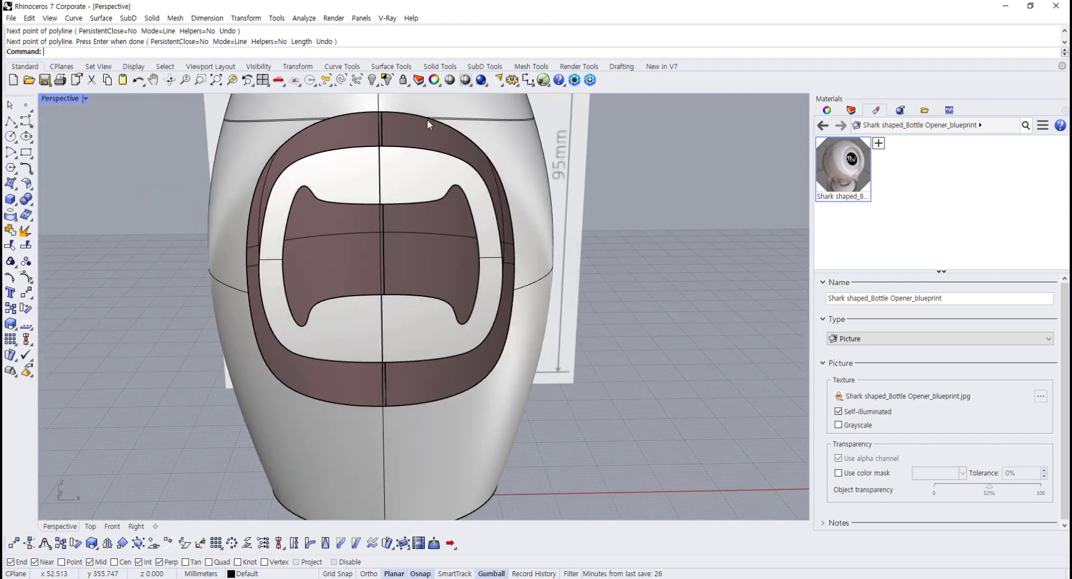
left_click(392, 67)
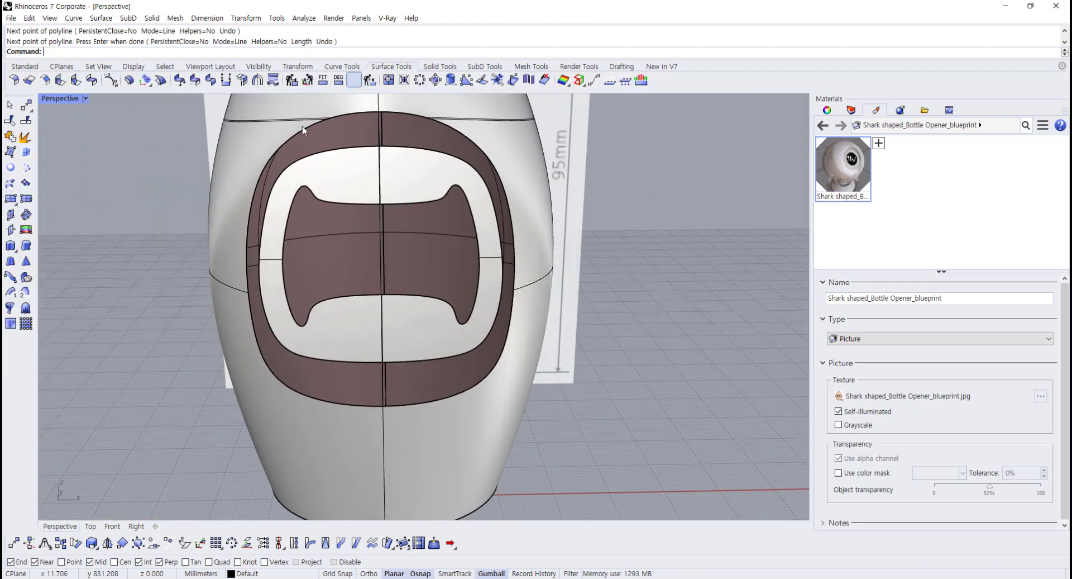
left_click(24, 295)
right_click_drag(419, 232, 301, 163)
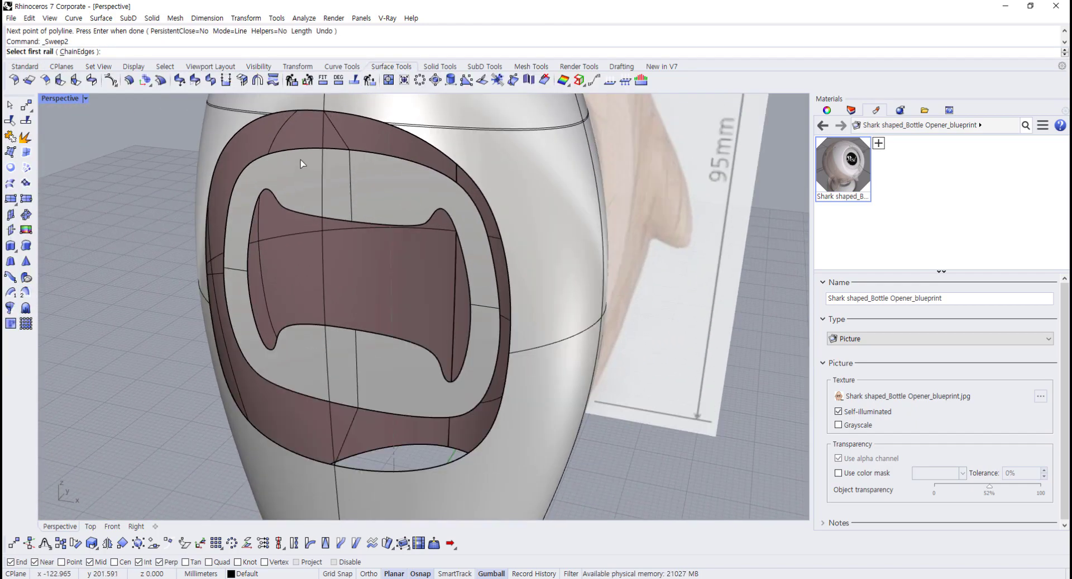
left_click(302, 151)
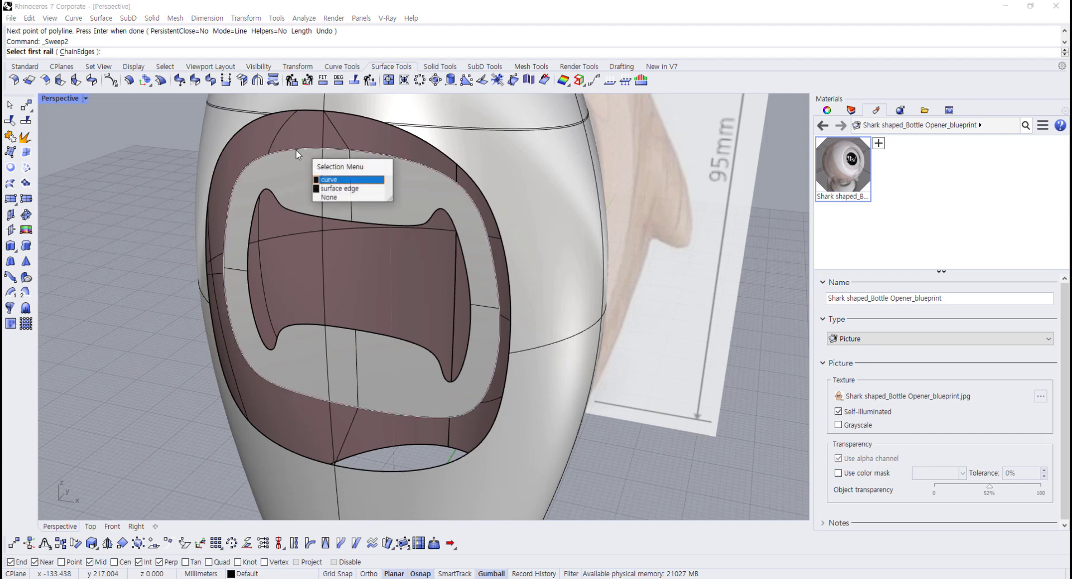
left_click(339, 180)
left_click(243, 135)
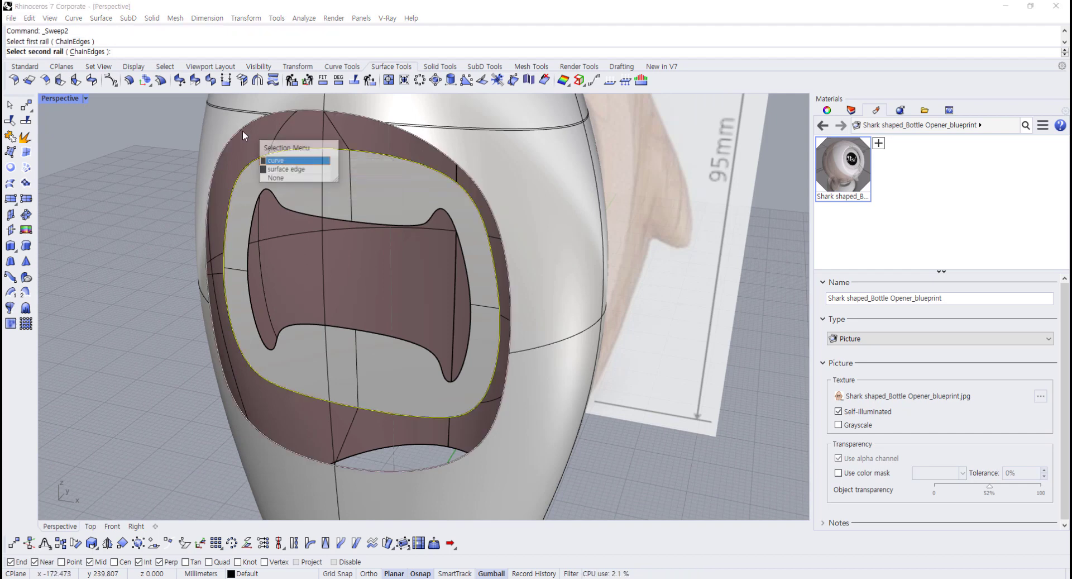
left_click(286, 167)
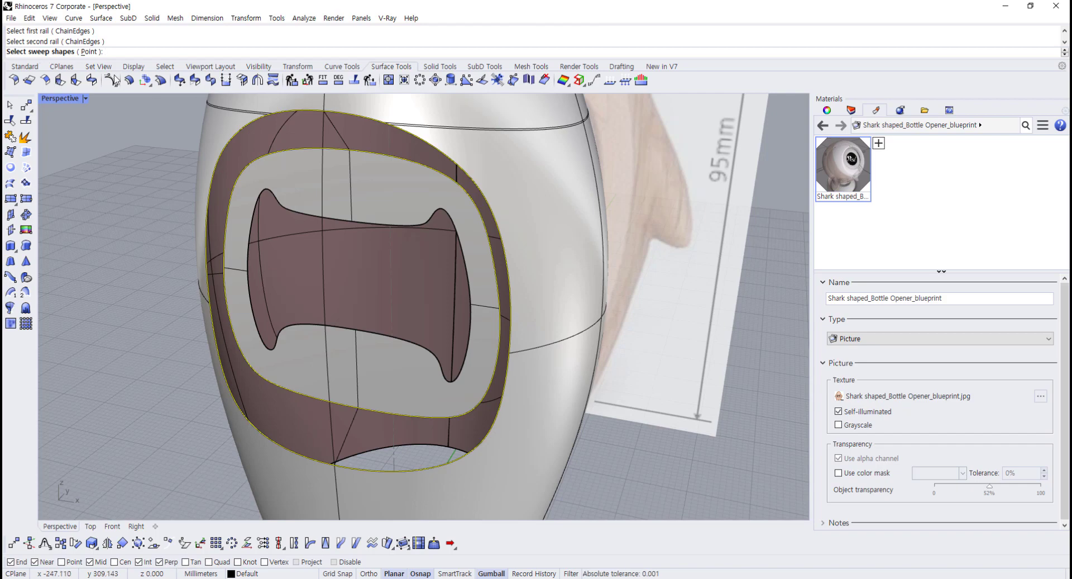
- Choose the four connecting lines above, left, below and right of the plate as the sweep's cross sections
left_click(336, 131)
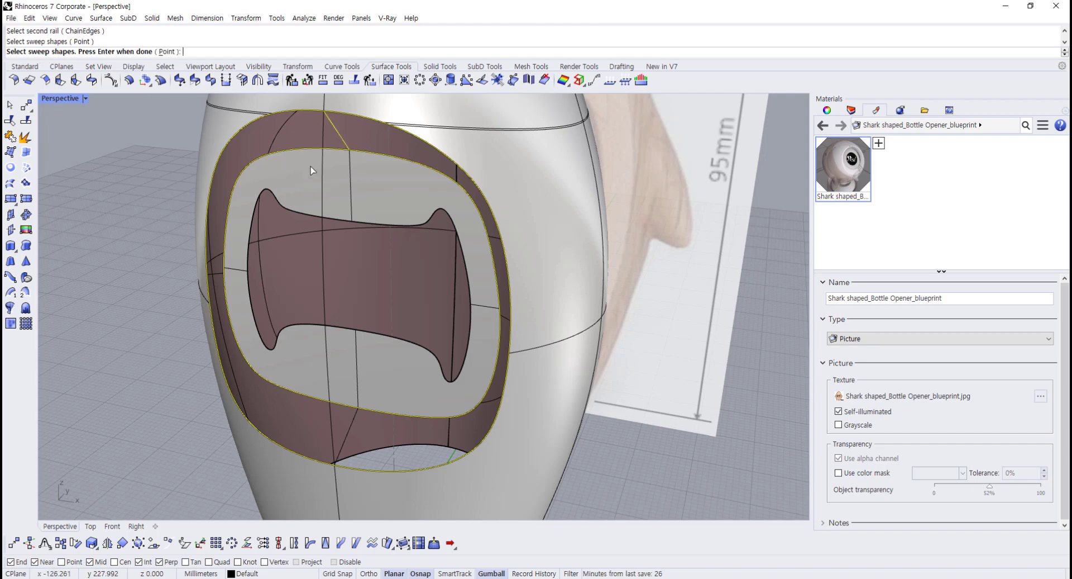
scroll(216, 282, "up", 3)
left_click(218, 274)
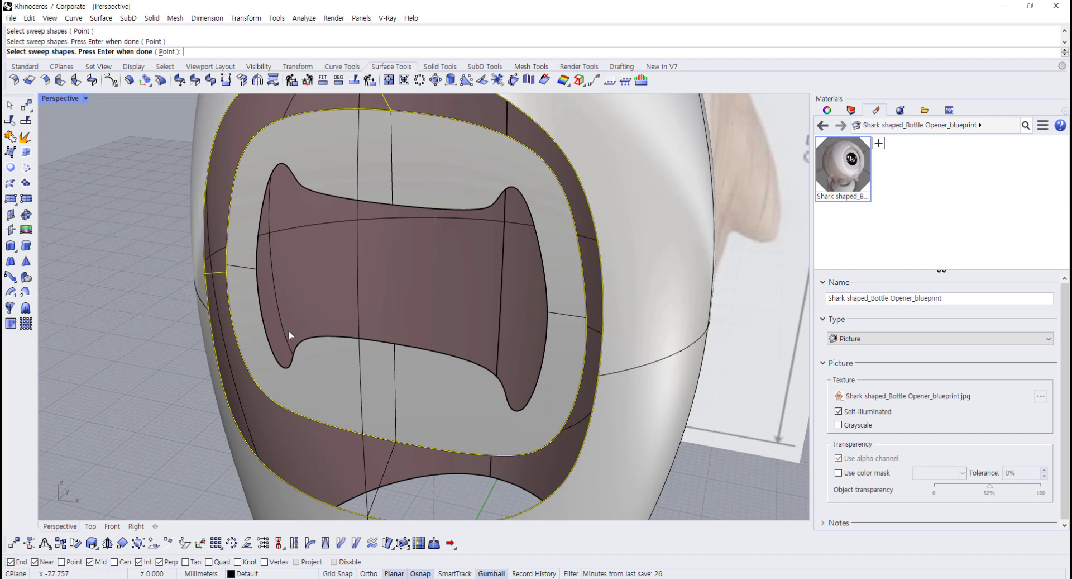
right_click_drag(377, 478, 373, 472)
left_click(379, 468)
right_click_drag(577, 359, 658, 310)
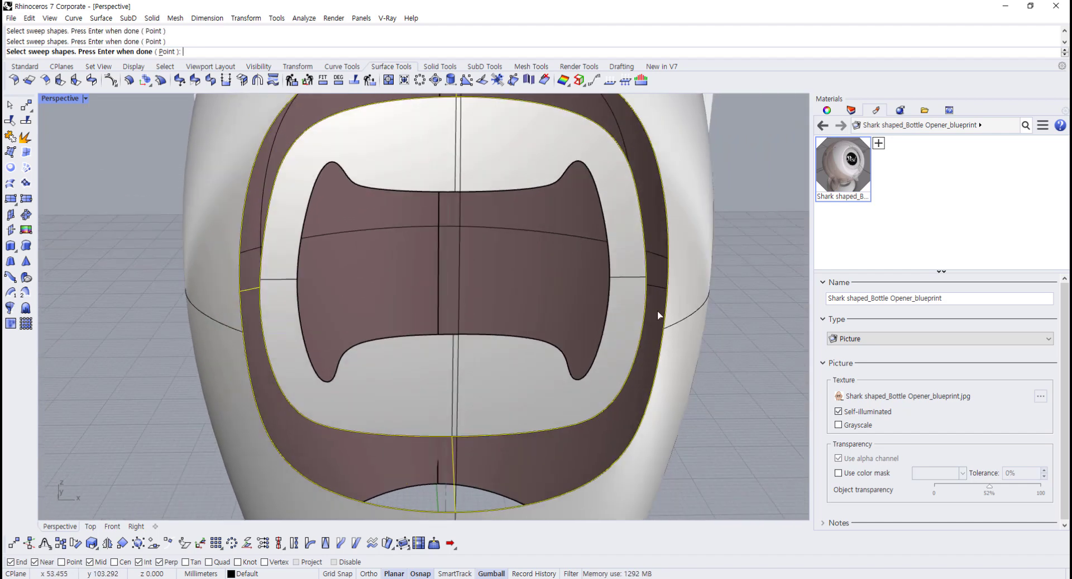
scroll(632, 304, "down", 3)
key("Return")
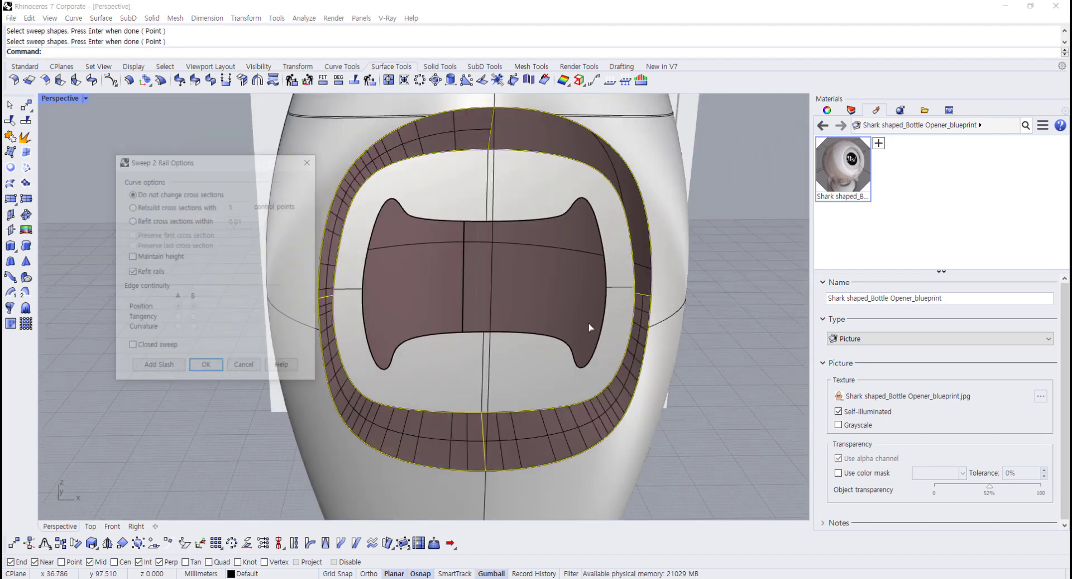
- Make the two-rail sweep a closed sweep, compare its preview with the blueprint and create the ring surface
left_click(132, 347)
right_click_drag(496, 342, 533, 247)
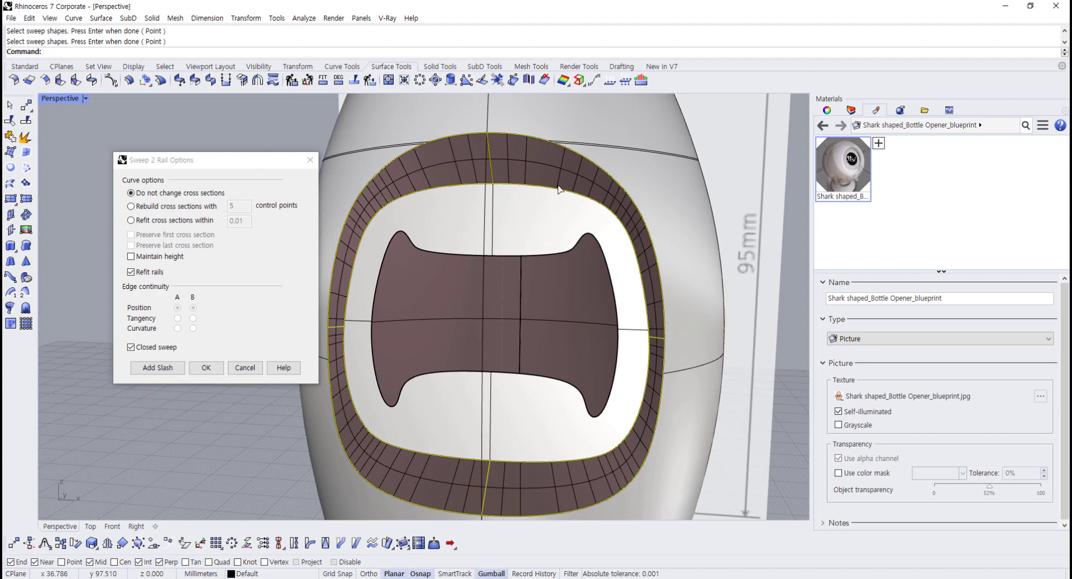
mouse_move(560, 190)
right_mouse_down()
mouse_move(524, 184)
mouse_move(563, 178)
mouse_move(545, 168)
mouse_move(562, 162)
mouse_move(568, 173)
right_mouse_up()
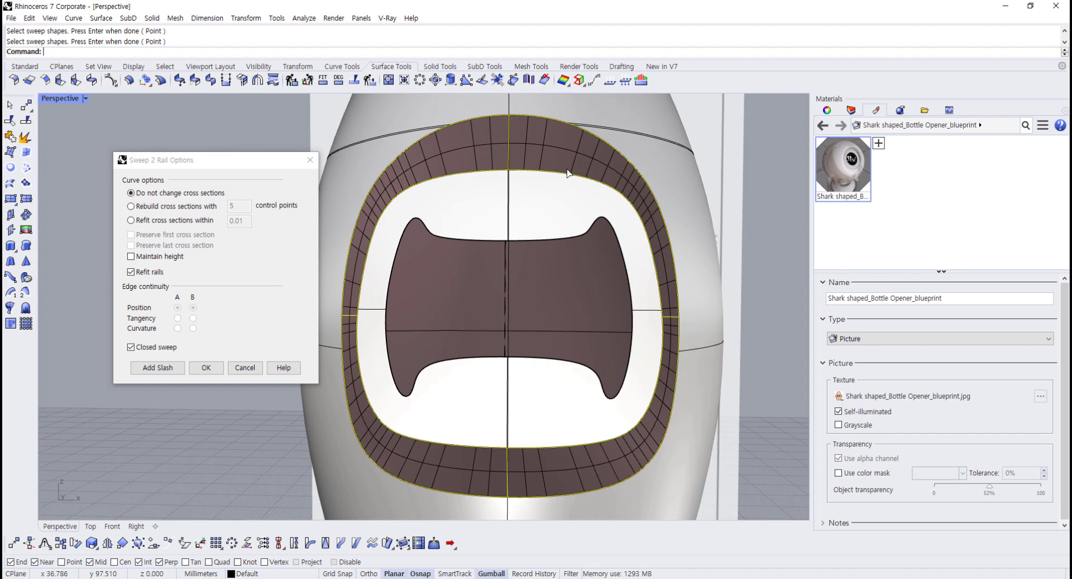
double_click(62, 98)
left_click_drag(202, 163, 564, 209)
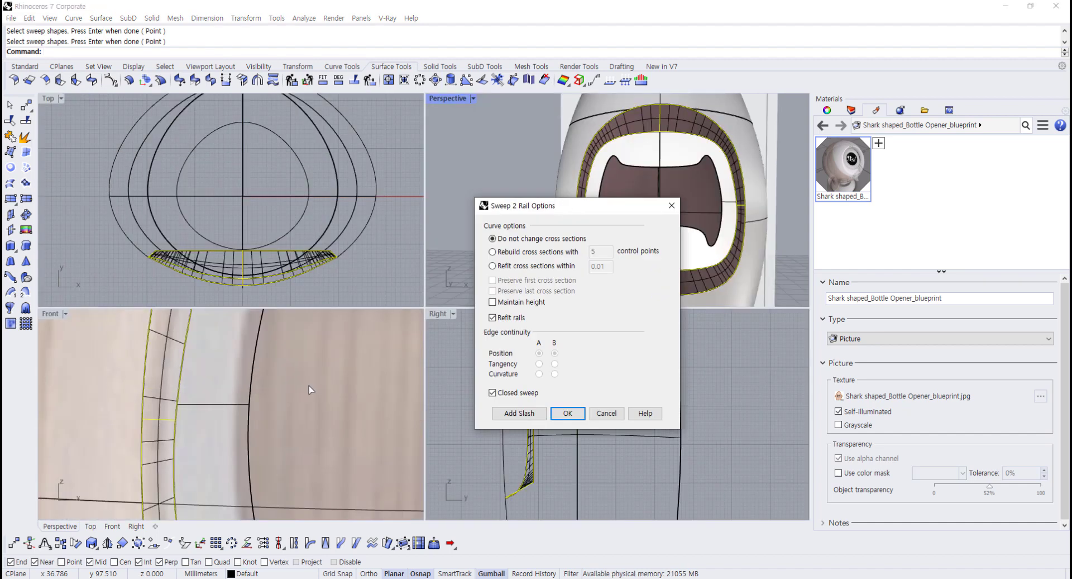
scroll(273, 425, "down", 12)
right_click_drag(331, 390, 274, 404)
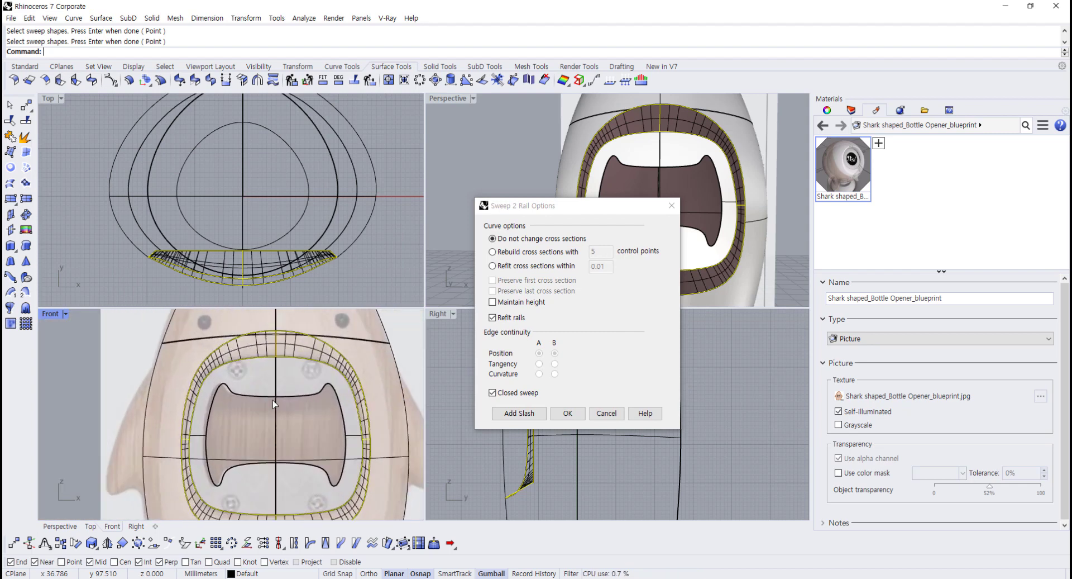
left_click(568, 412)
- Join the swept ring, the inset mouth plate and the shark body into one polysurface
double_click(448, 98)
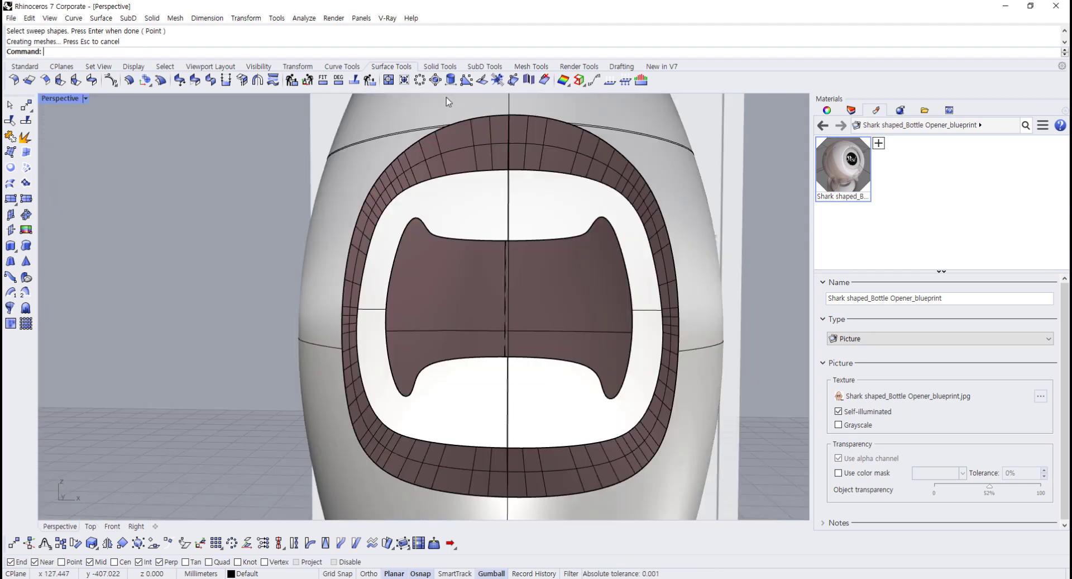
right_click_drag(448, 167, 424, 208)
left_click(424, 207)
left_click(446, 252, "shift")
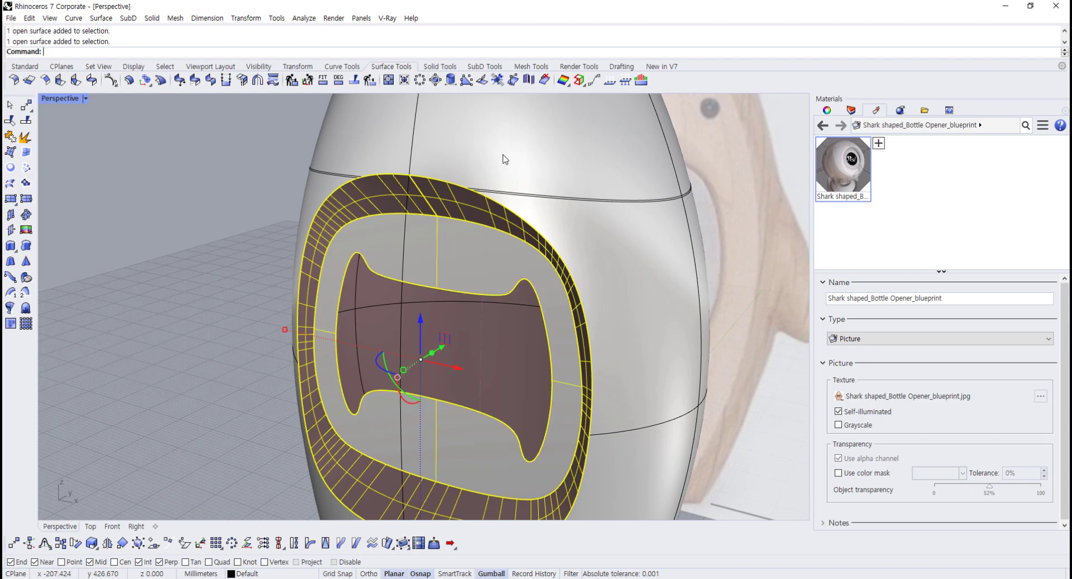
left_click(502, 160, "shift")
left_click(11, 137)
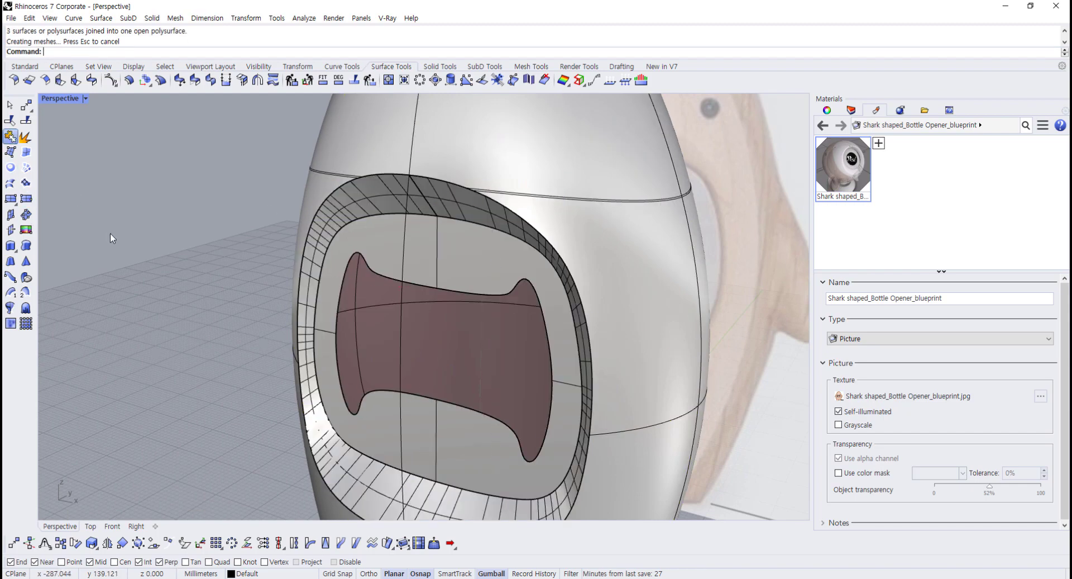
- Examine the joined mouth recess from several angles, including how the ring meets the body and plate
right_click_drag(329, 320, 384, 195)
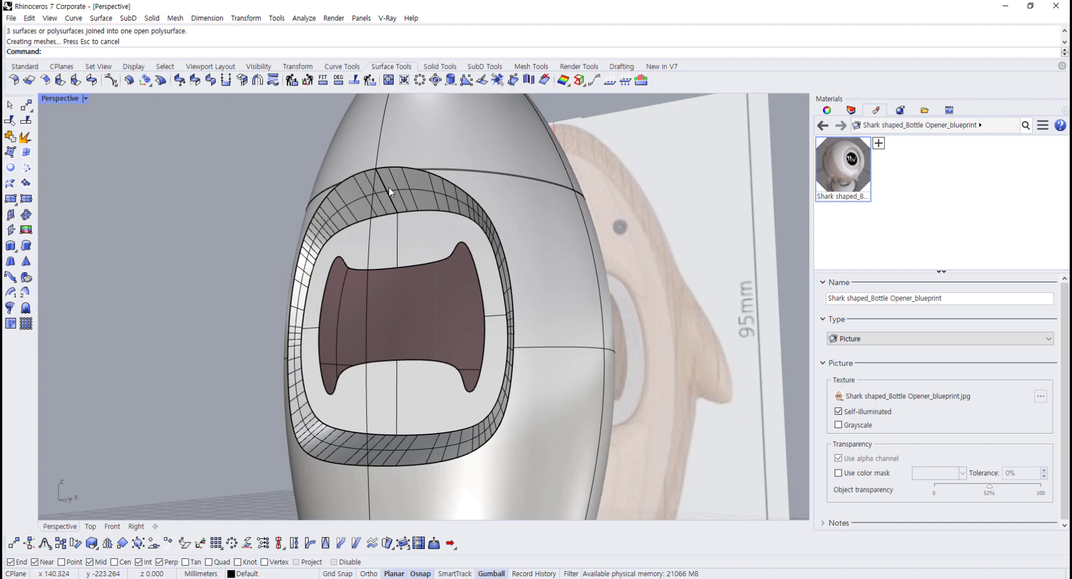
scroll(389, 186, "up", 5)
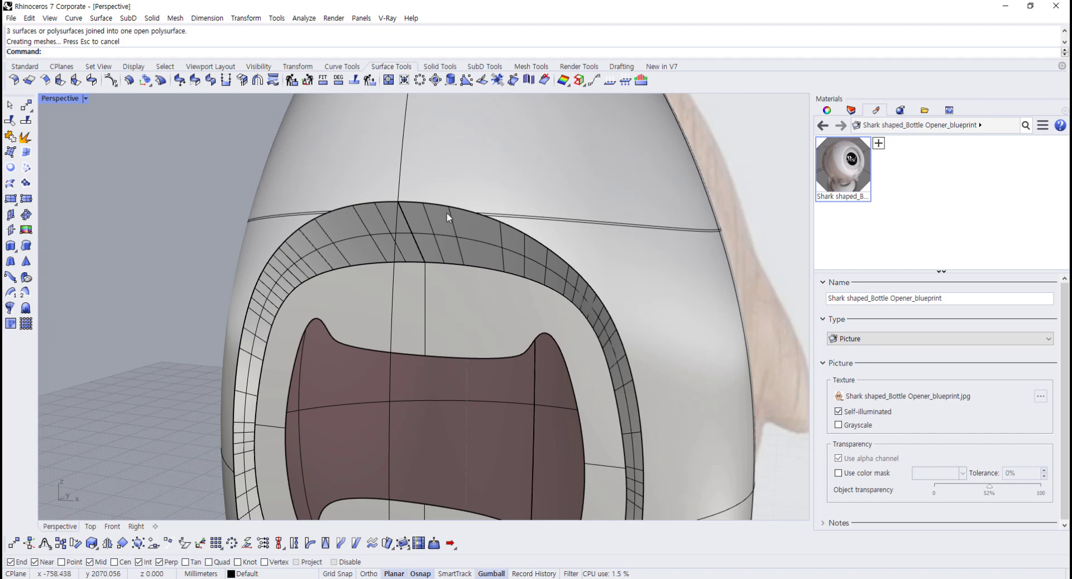
scroll(396, 220, "down", 5)
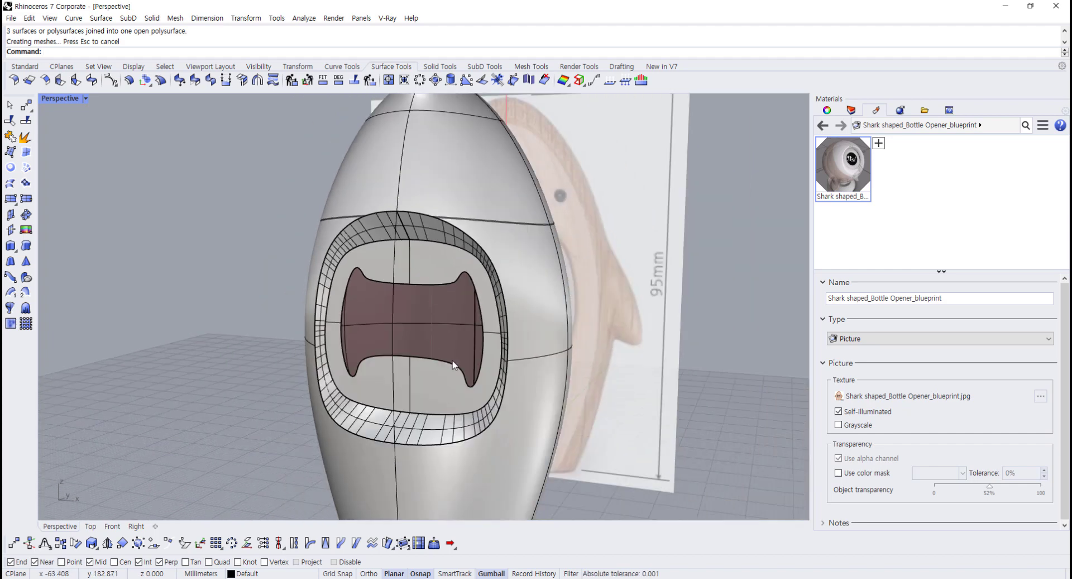
right_click_drag(453, 366, 426, 308)
left_click(431, 286)
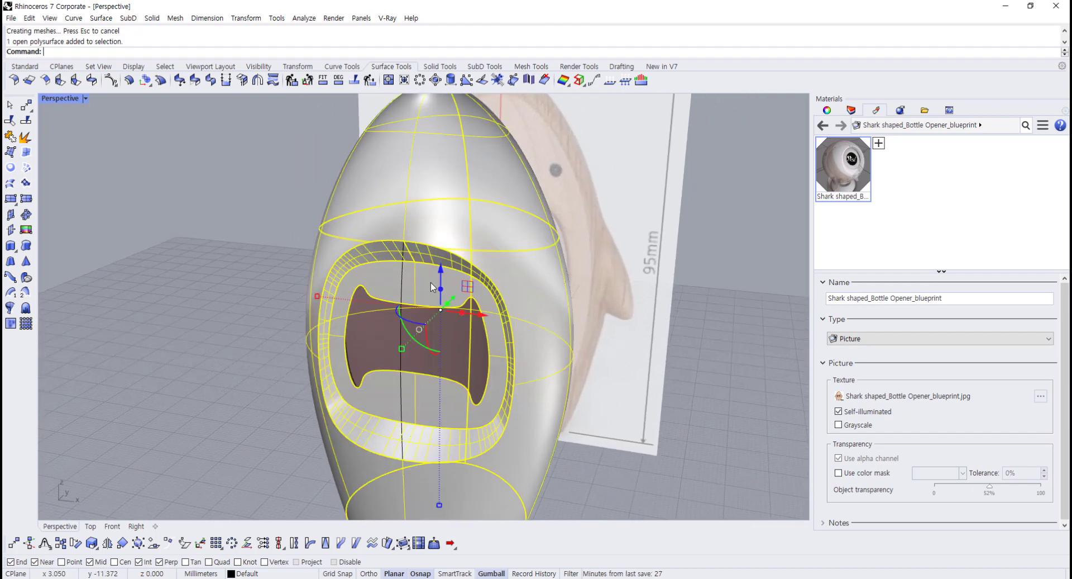
left_click(679, 452)
scroll(430, 296, "up", 2)
- Undo the join of the ring, plate and body, and clear the selection
left_click(429, 287)
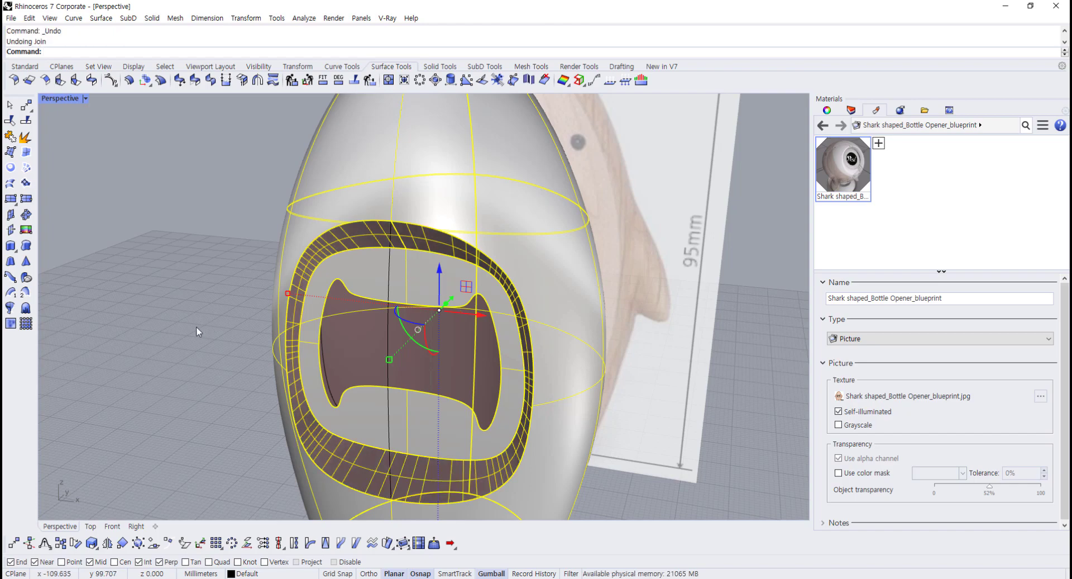
key("ctrl+z")
left_click(387, 276)
left_click(366, 280)
left_click(123, 373)
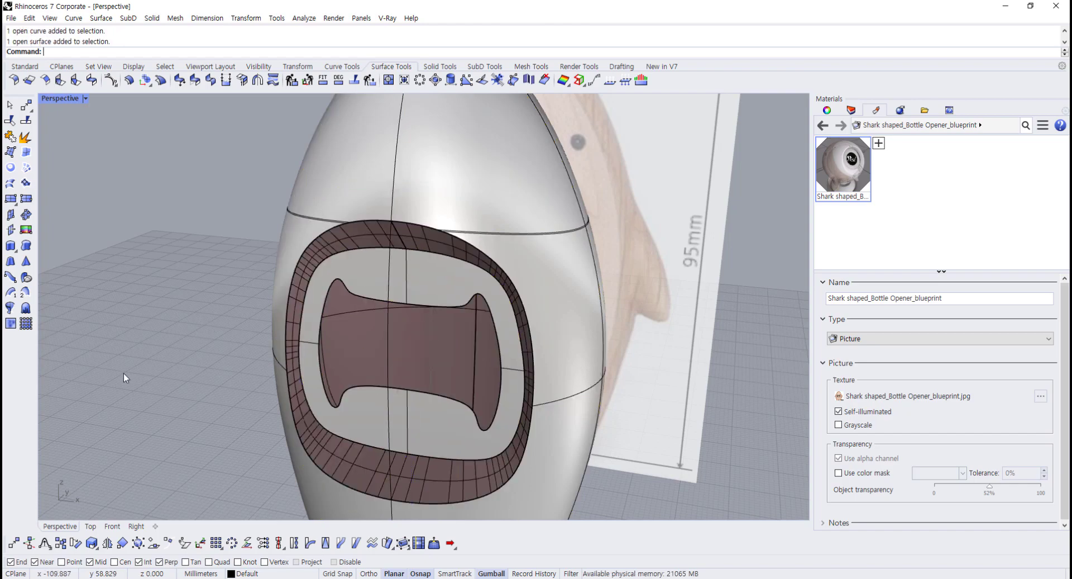
- Join the swept ring around the mouth recess to the shark body, leaving out the inset plate
scroll(349, 242, "up", 2)
left_click(350, 242)
left_click(374, 170, "shift")
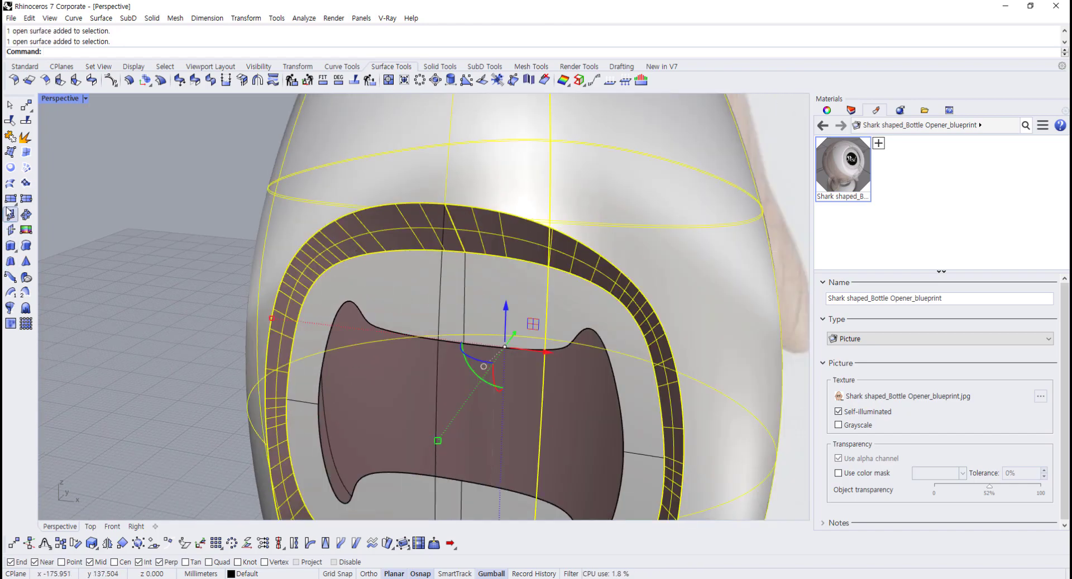
left_click(10, 136)
- Flip the surface direction of the joined ring and body, and clear the selection
left_click(364, 336)
scroll(364, 336, "down", 4)
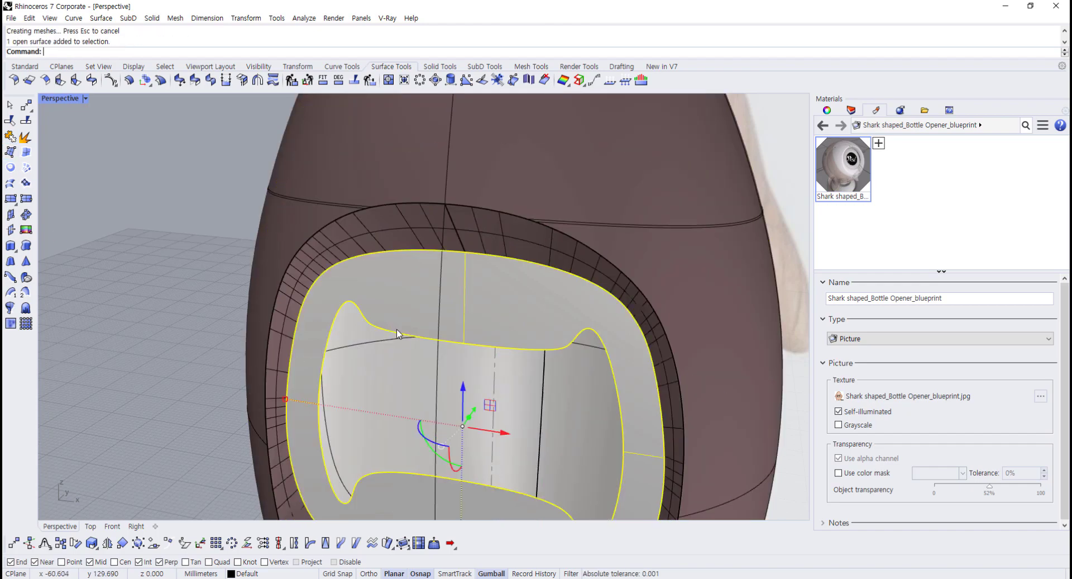
right_click_drag(364, 335, 266, 323)
left_click(426, 221, "shift")
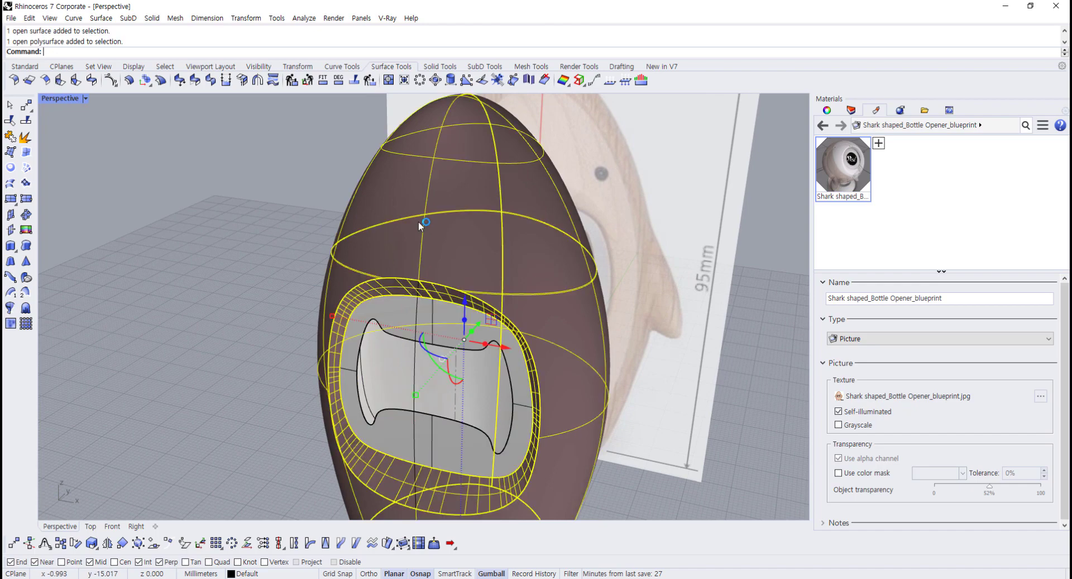
left_click(25, 66)
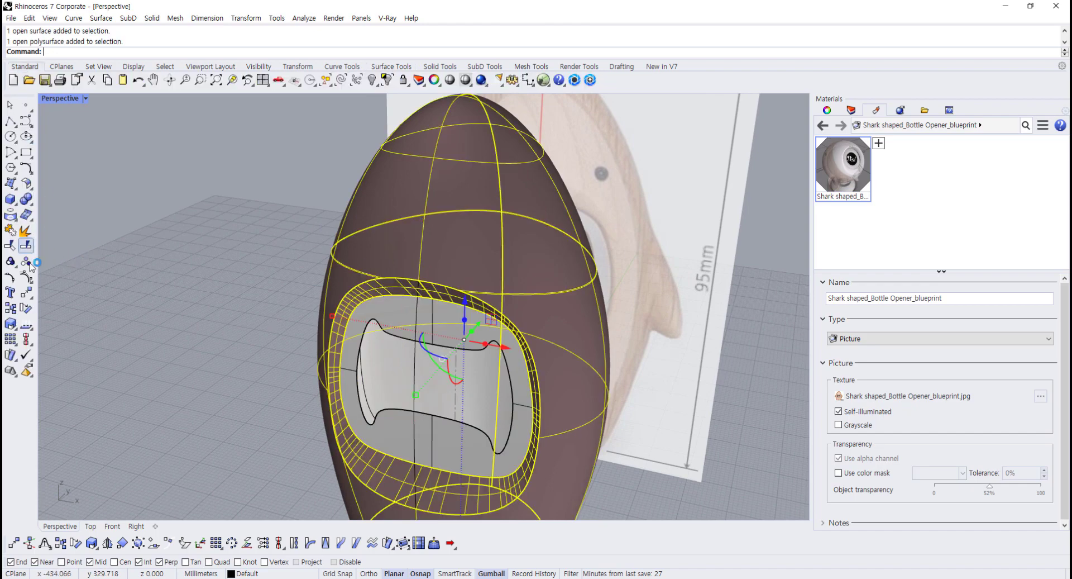
right_click(26, 324)
left_click(115, 337)
- Set the display color of the inset mouth plate to Blue
scroll(125, 339, "down", 6)
right_click_drag(218, 372, 342, 366)
scroll(295, 362, "up", 6)
left_click(295, 362)
left_click(829, 112)
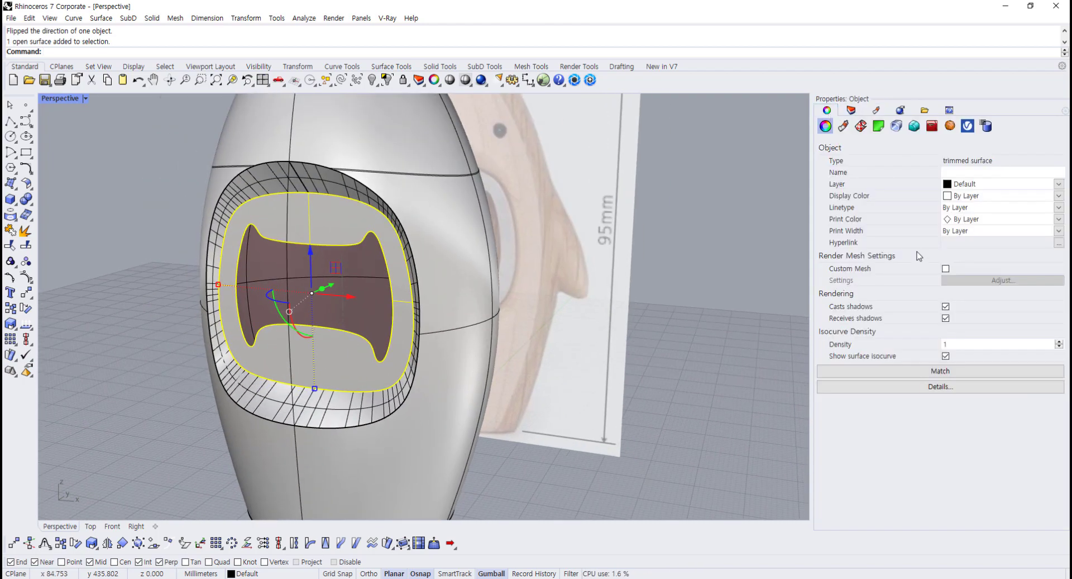
left_click(962, 198)
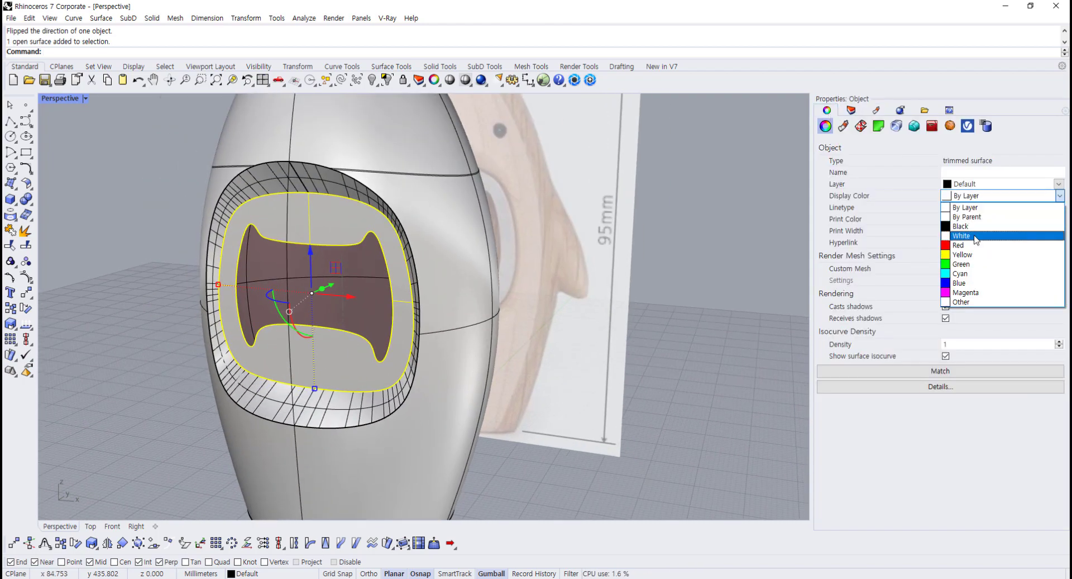
left_click(944, 283)
left_click(746, 363)
- Give the inset mouth plate the custom display color #00DDFF
scroll(632, 360, "down", 5)
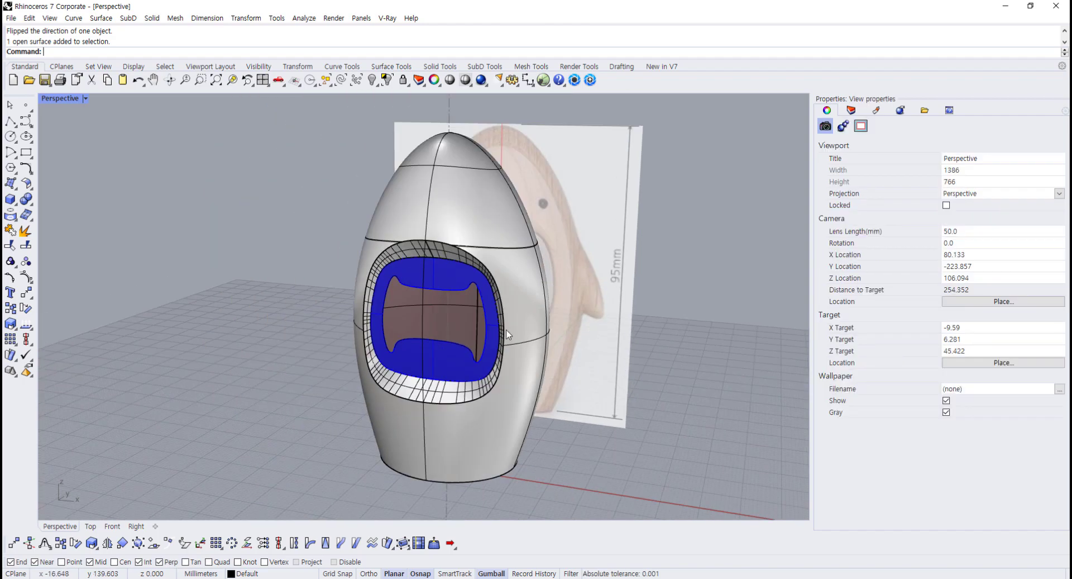
scroll(509, 335, "up", 3)
left_click(445, 264)
left_click(962, 196)
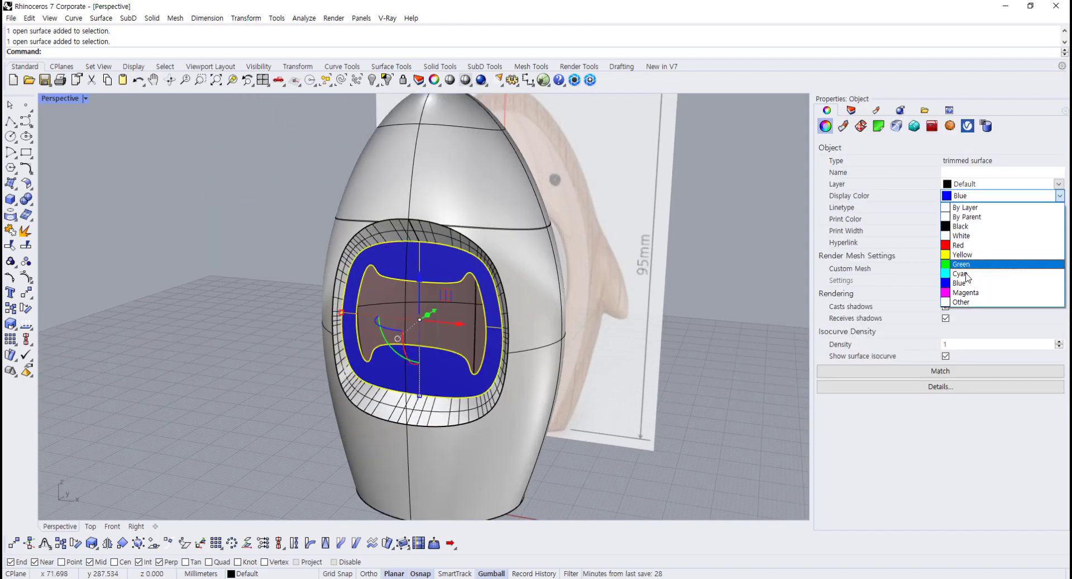
left_click(961, 305)
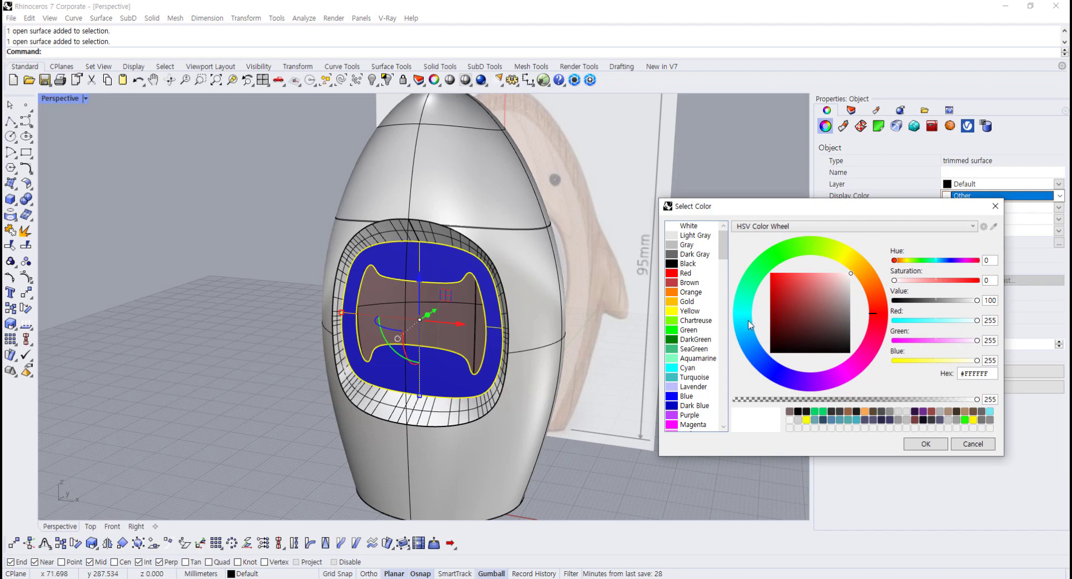
left_click(748, 322)
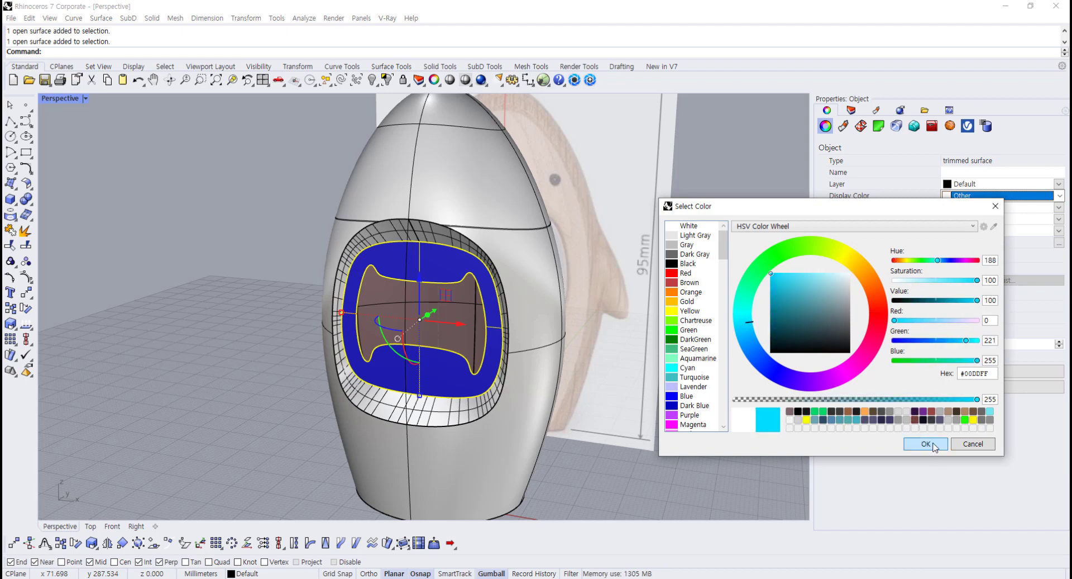
left_click(925, 444)
left_click(630, 453)
- Examine the body's open lower end in perspective and compare its bottom edge with the blueprint notch in the enlarged Front view
right_click_drag(630, 454, 454, 394)
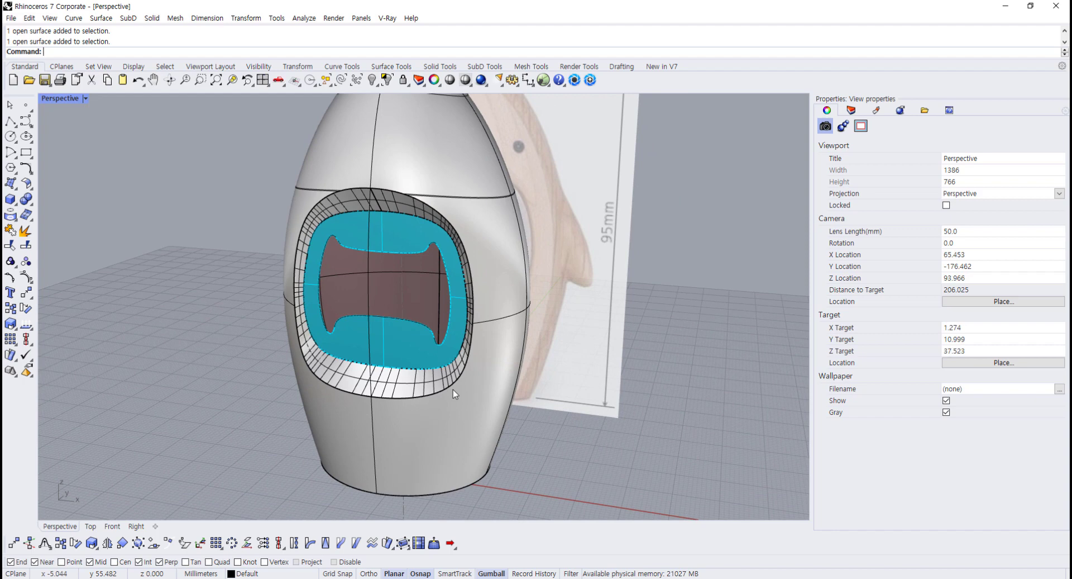
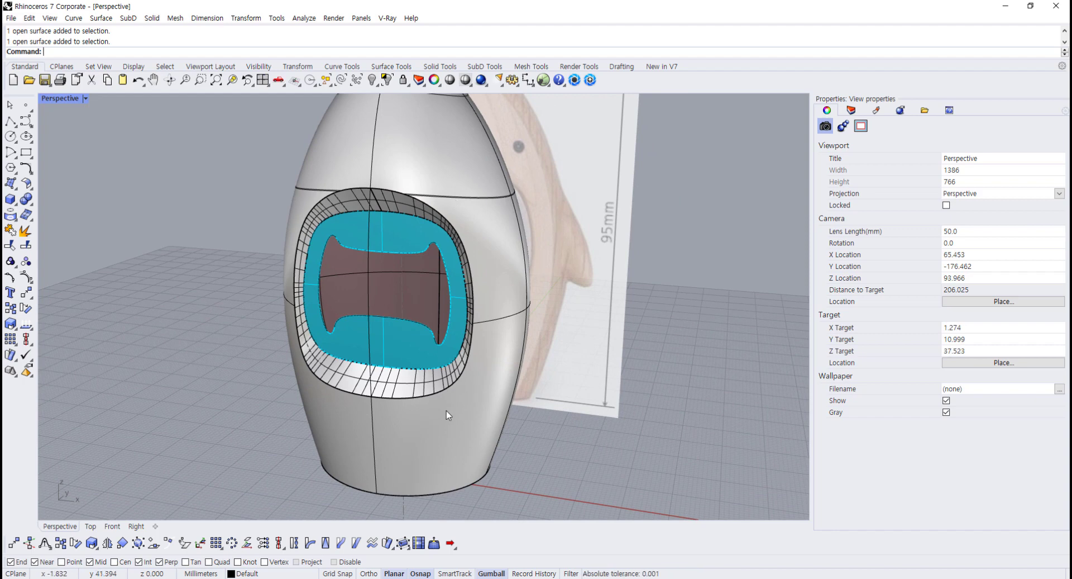
right_click_drag(446, 410, 438, 370)
scroll(379, 450, "up", 4)
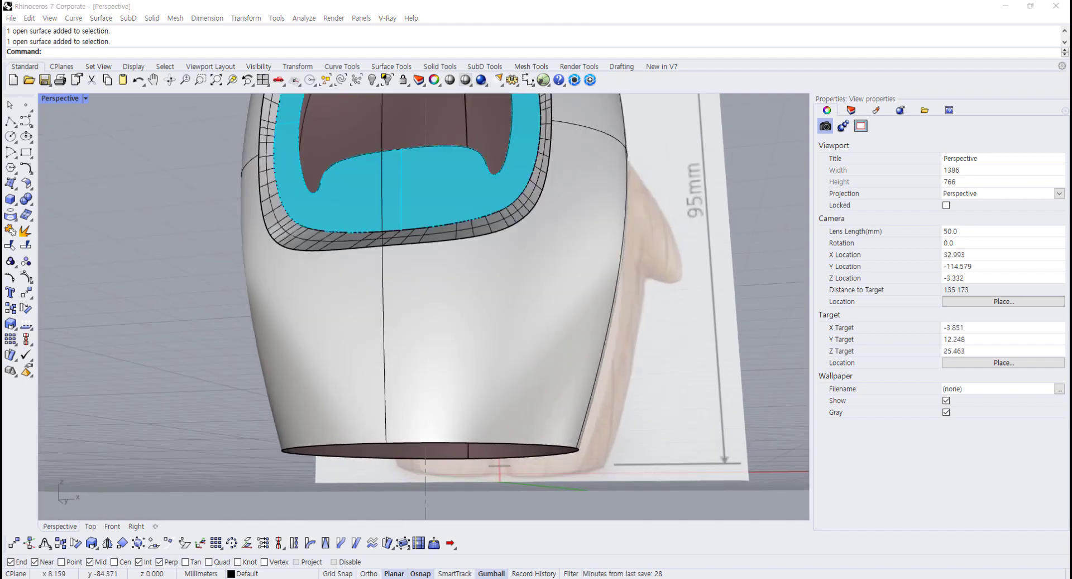
scroll(425, 360, "down", 2)
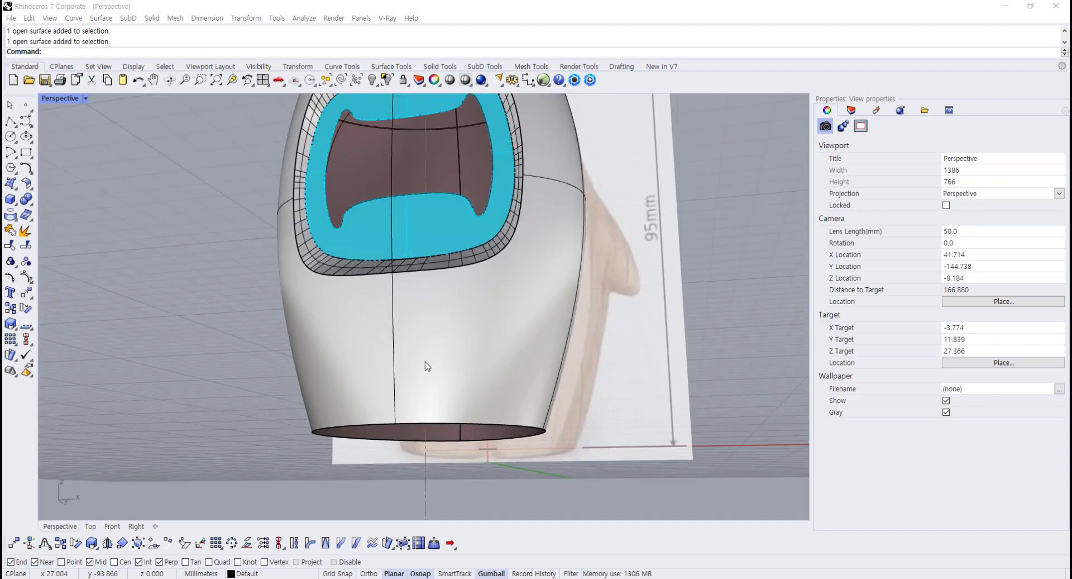
right_click_drag(375, 411, 387, 423)
scroll(389, 427, "up", 2)
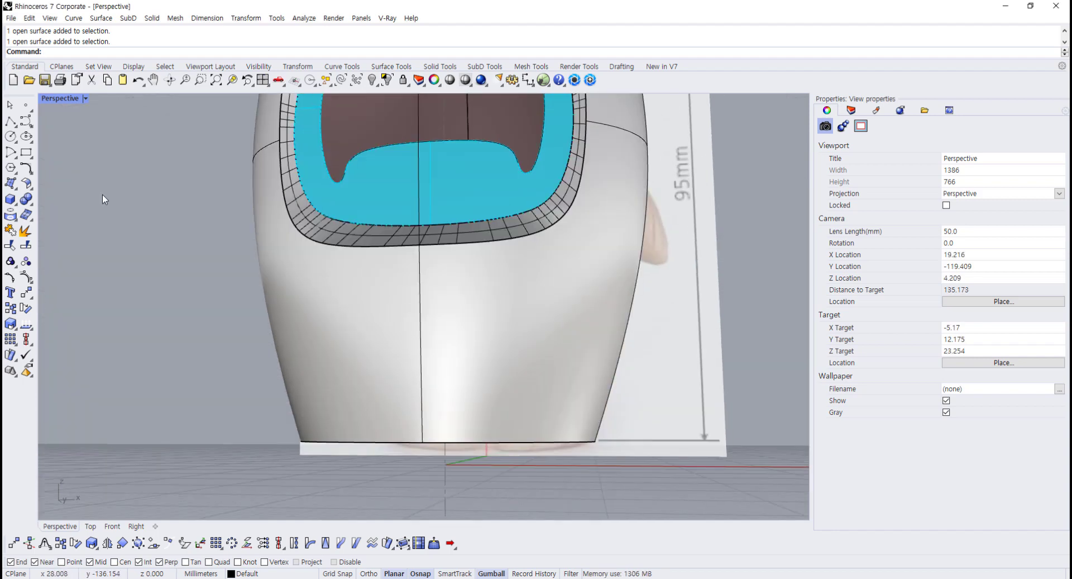
double_click(62, 99)
scroll(234, 413, "down", 2)
scroll(245, 424, "up", 4)
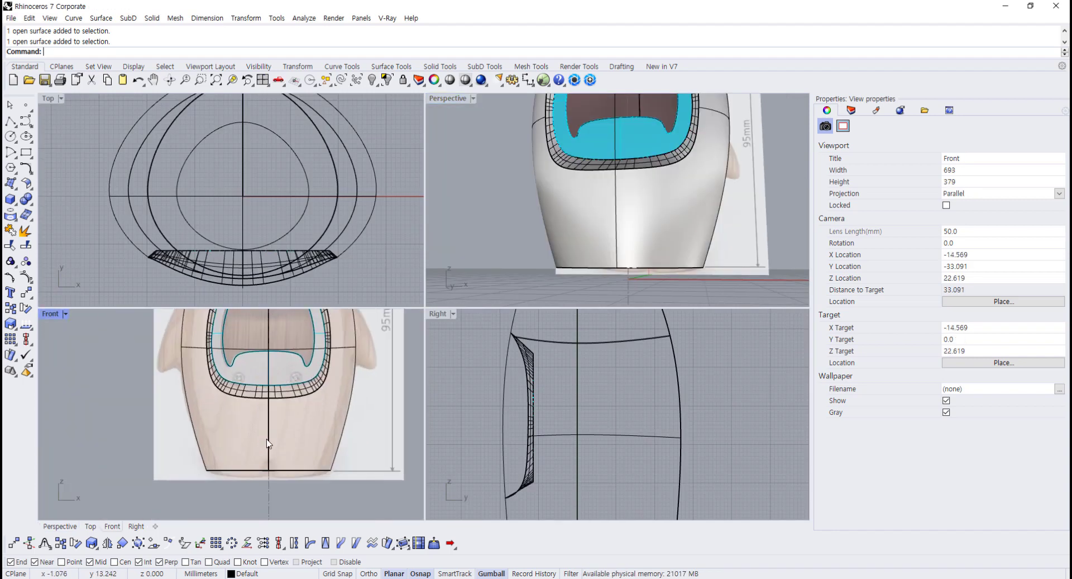
right_click_drag(274, 402, 277, 459)
scroll(277, 459, "up", 2)
double_click(50, 314)
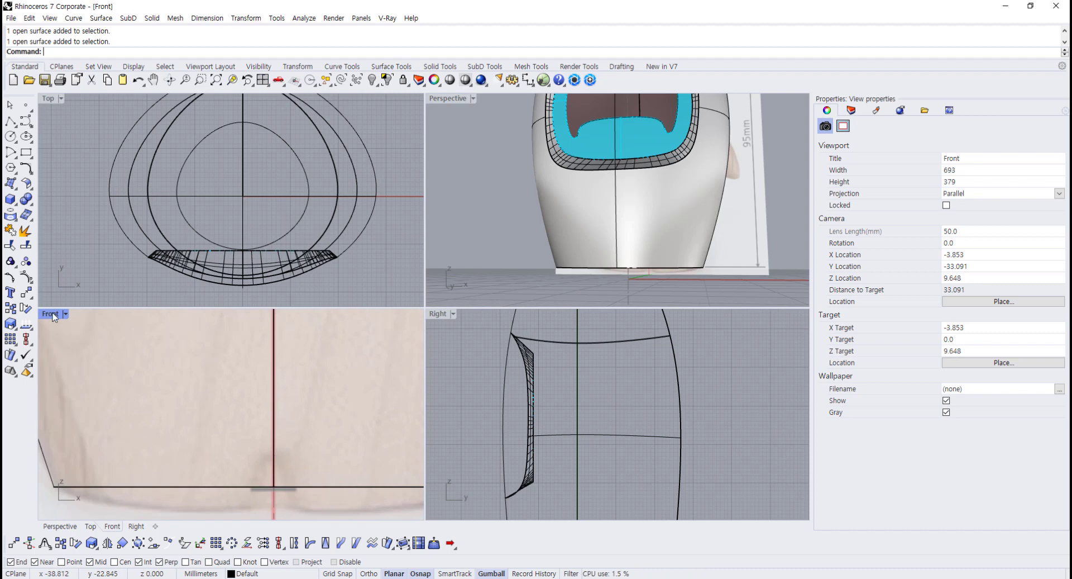
scroll(191, 291, "down", 4)
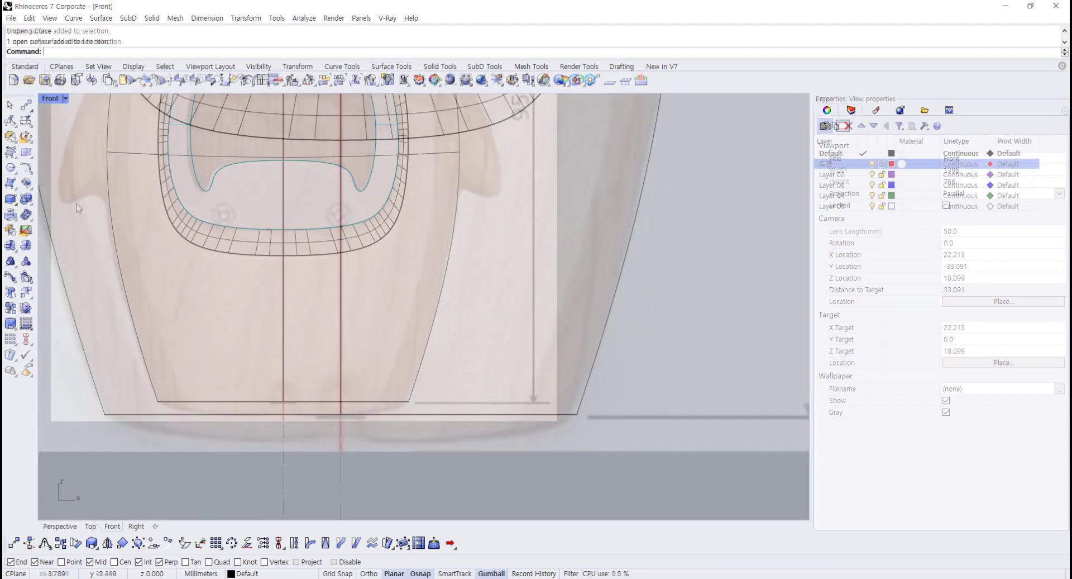
scroll(407, 387, "up", 3)
scroll(399, 390, "down", 3)
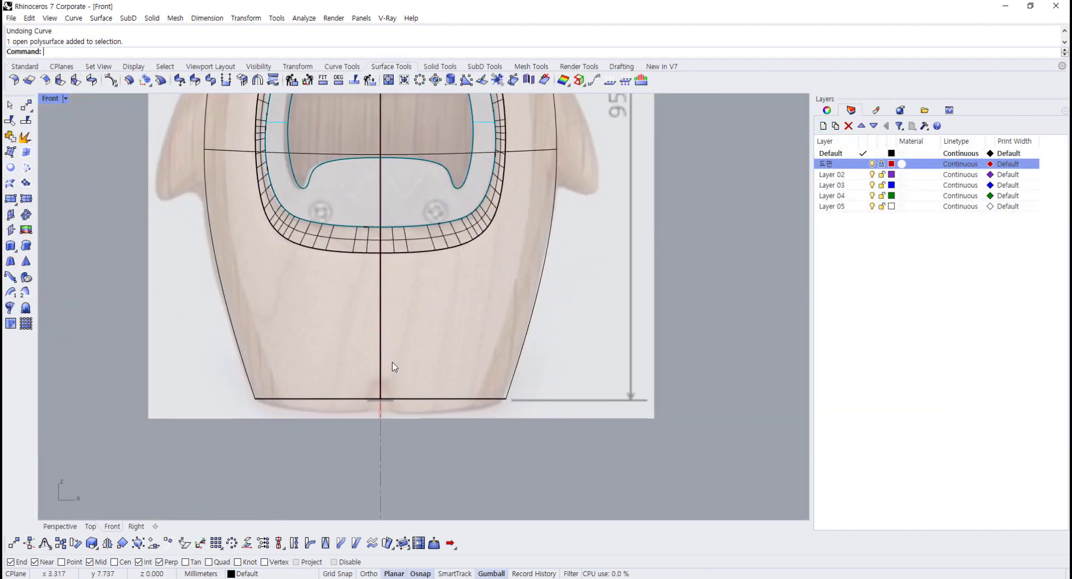
scroll(393, 367, "up", 5)
right_click_drag(382, 404, 374, 381)
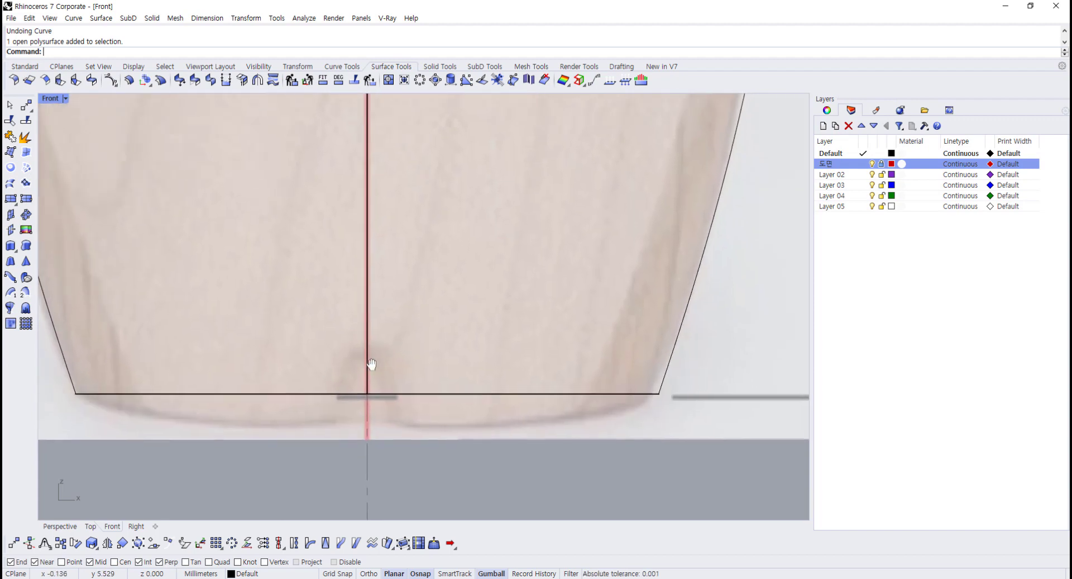
- Draw half of the tail notch as a degree 3 control-point curve from the centre line past the bottom edge, about 2.5 mm wide and 7.5 mm high
left_click(24, 67)
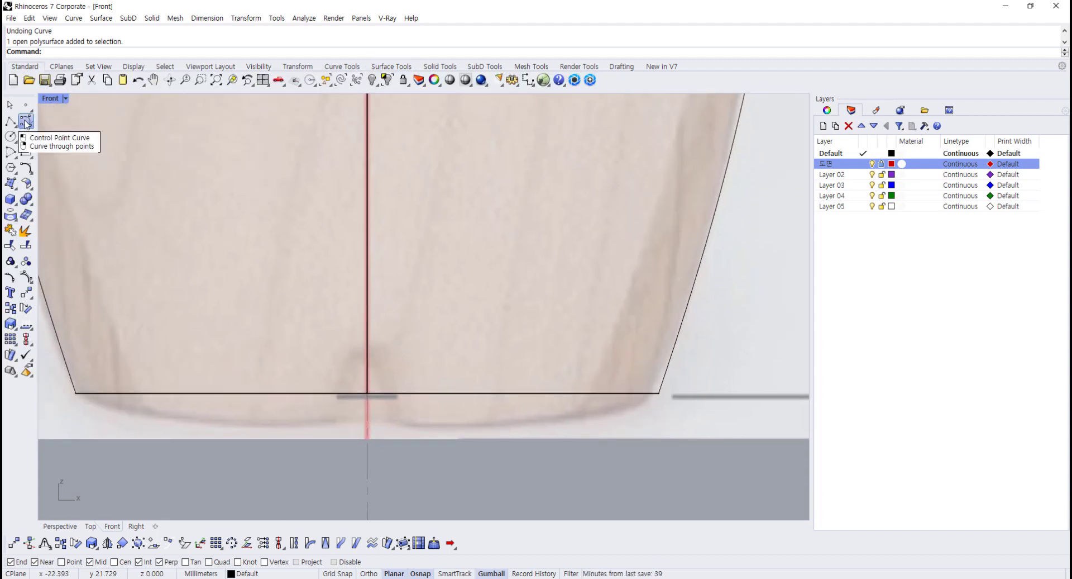
left_click(25, 121)
scroll(298, 271, "up", 1)
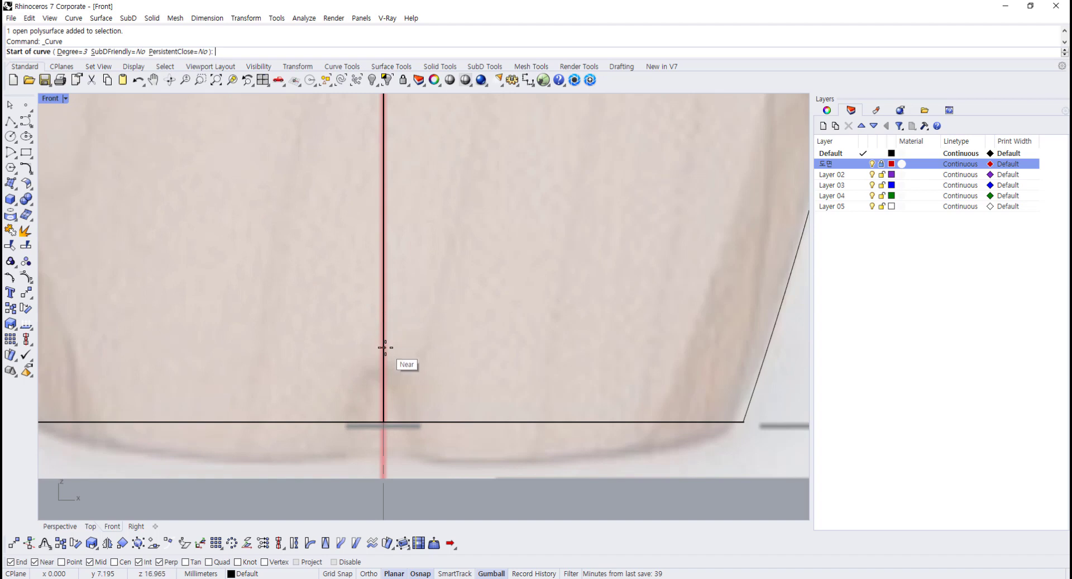
scroll(384, 346, "down", 2)
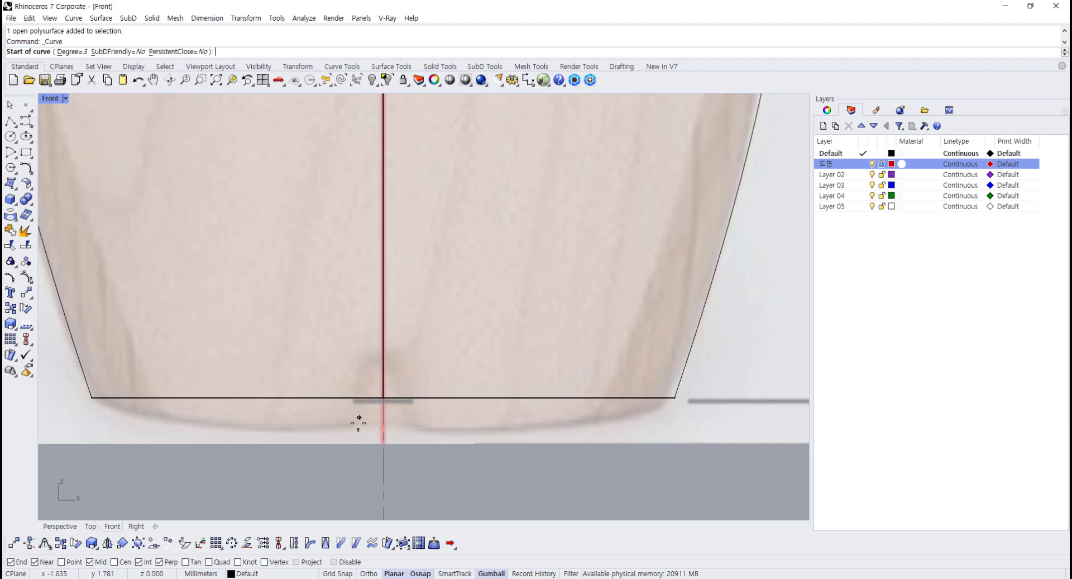
left_click(383, 320)
key("F8")
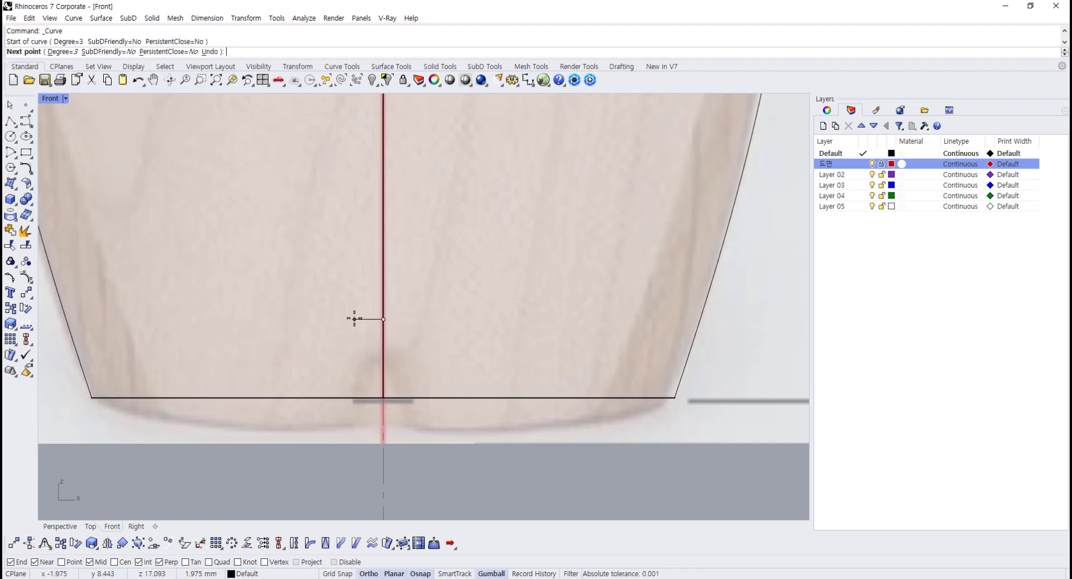
left_click(354, 319)
key("F8")
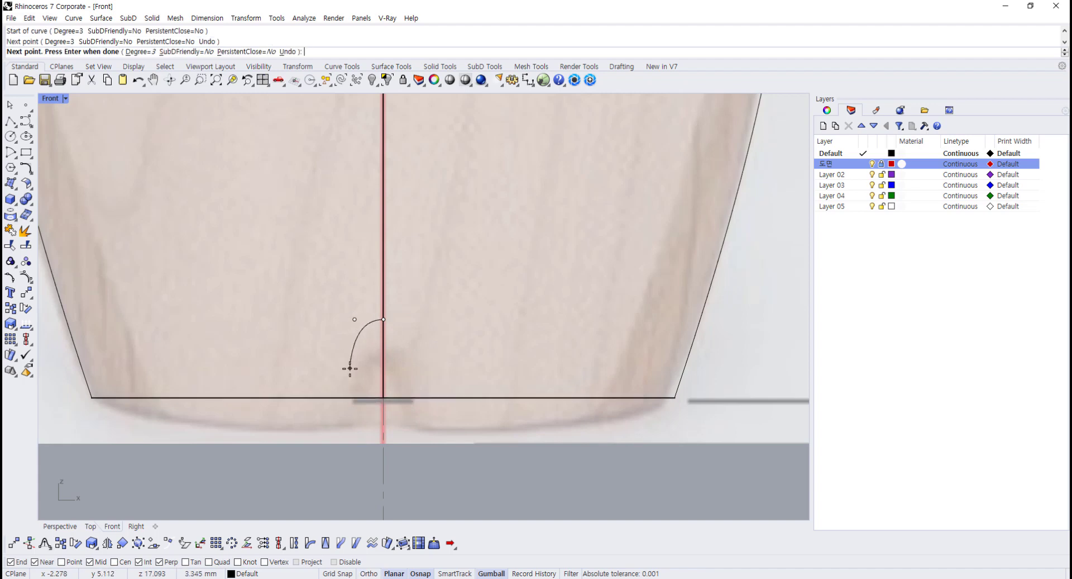
left_click(350, 368)
scroll(344, 432, "up", 3)
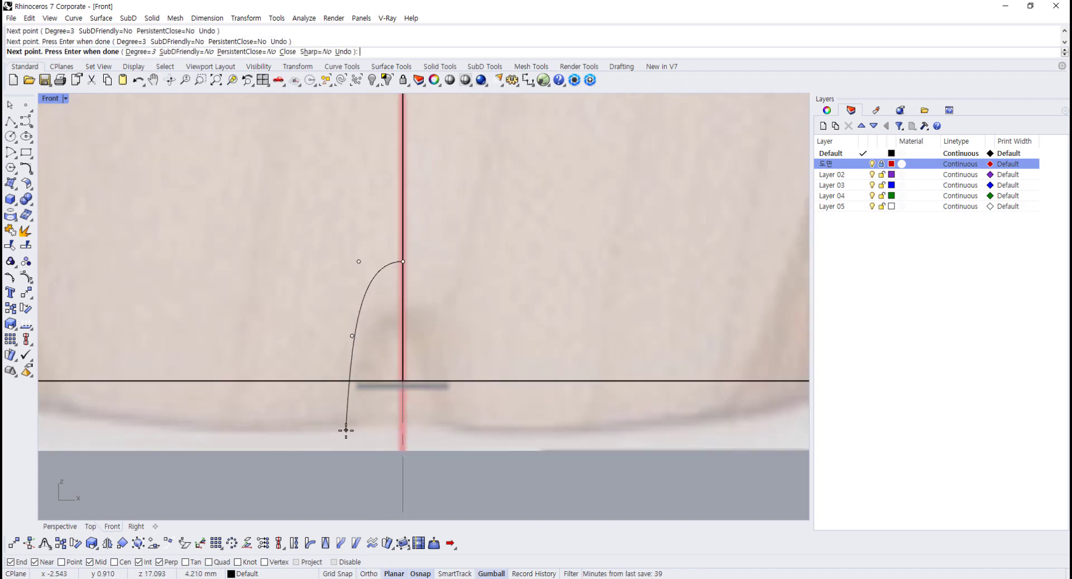
left_click(345, 430)
key("Return")
- Refine the rounding of the half-notch curve with its upper control points, and turn the points off
left_click(347, 421)
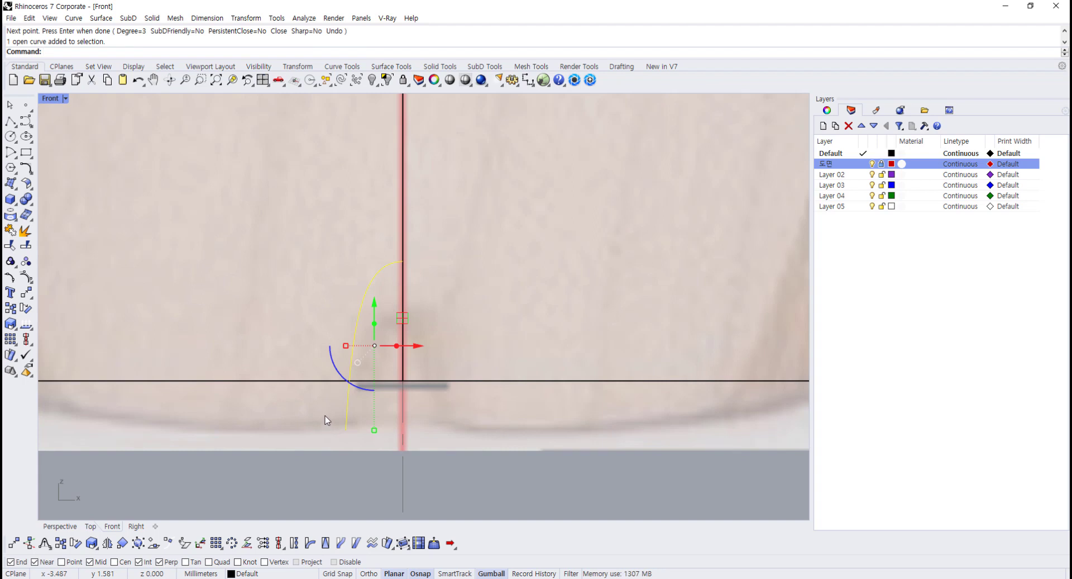
key("F10")
left_click_drag(334, 241, 402, 262)
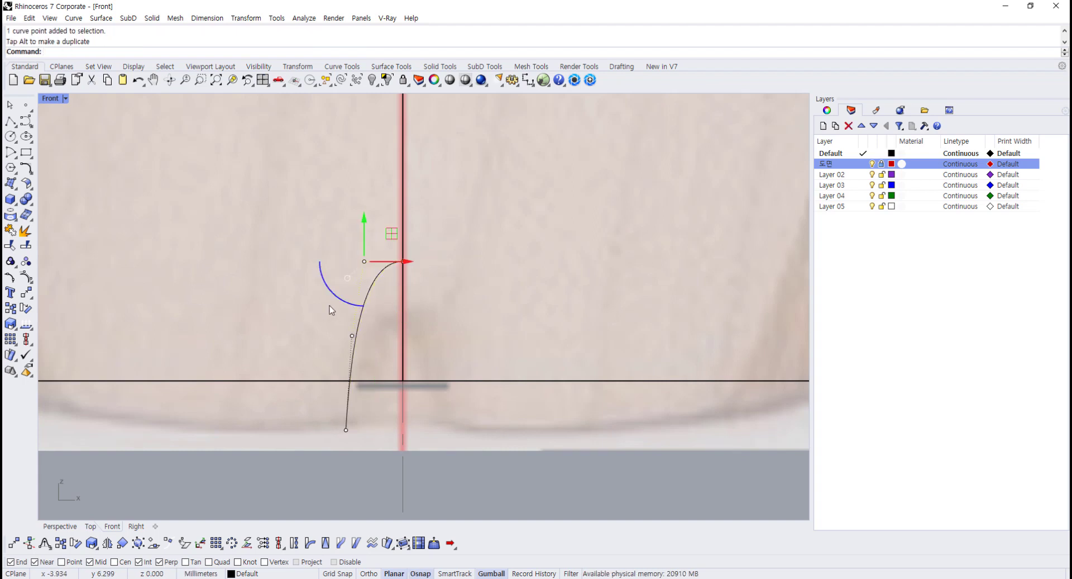
left_click(453, 318)
left_click_drag(327, 334, 328, 299)
left_click(377, 402)
key("Escape")
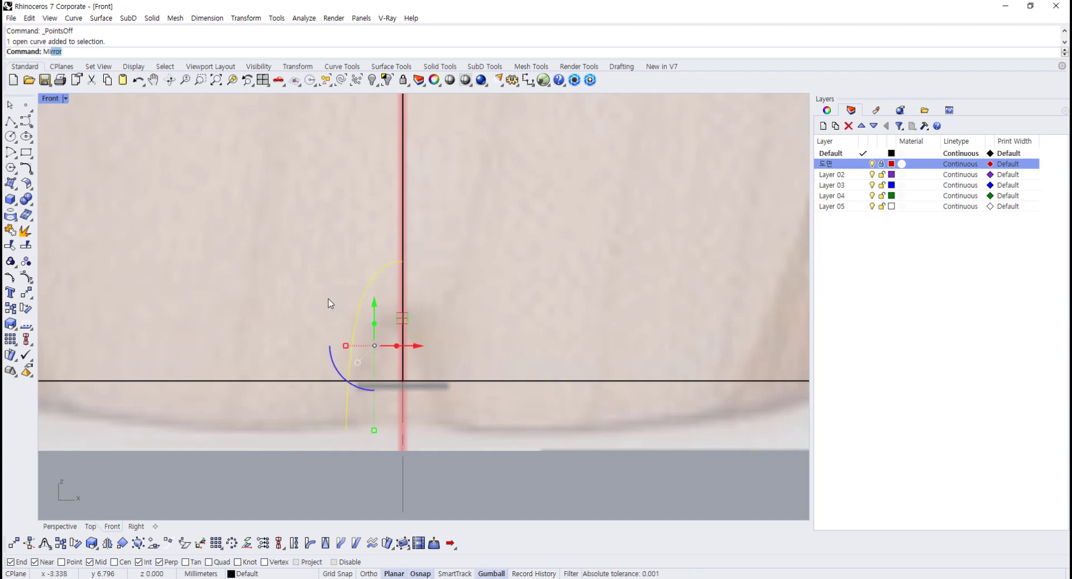
- Mirror a copy of the half-notch curve about the vertical centre line and join both halves into one arch
key("Return")
left_click(403, 261)
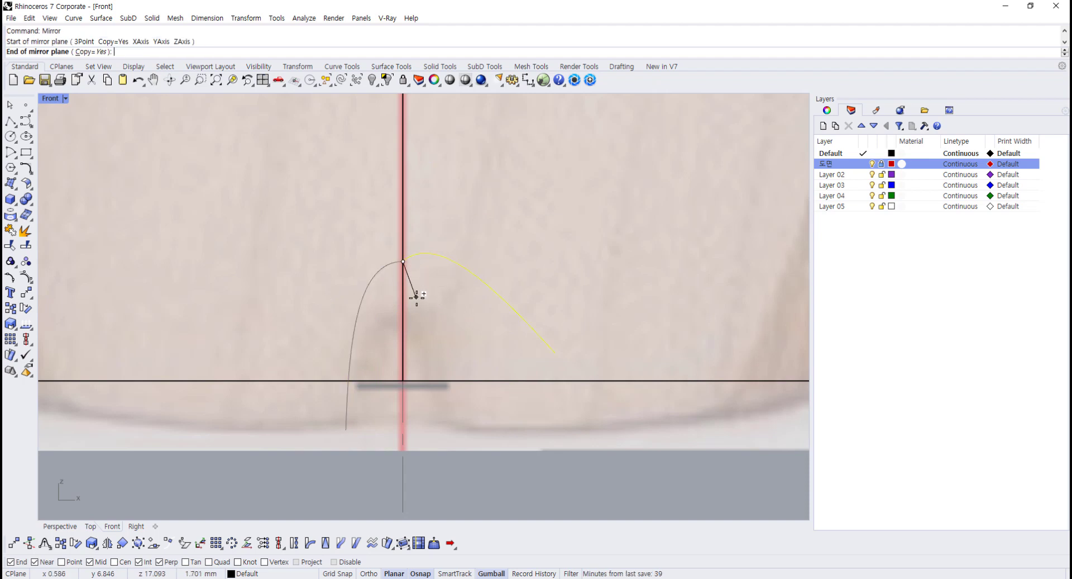
left_click(420, 301)
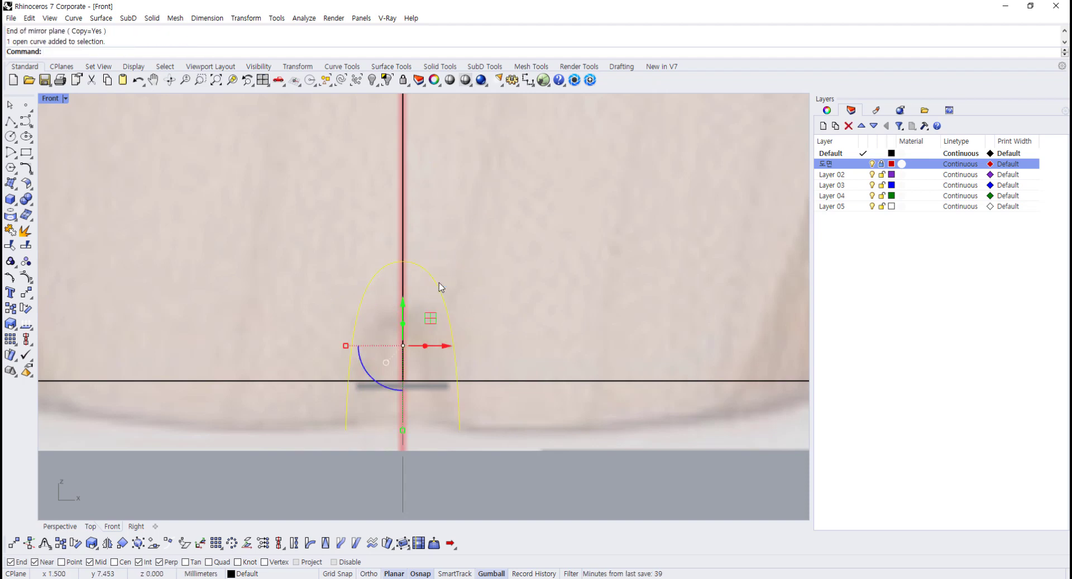
key("ctrl+j")
left_click(458, 316)
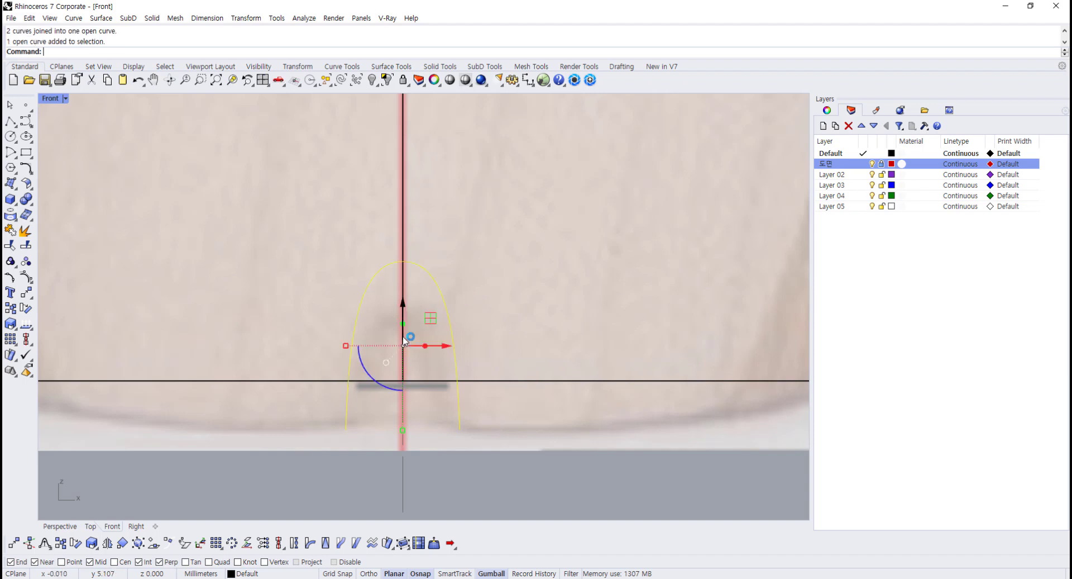
- Return to the four-view layout, hide the blueprint layer 도면 and inspect the body in perspective
double_click(49, 99)
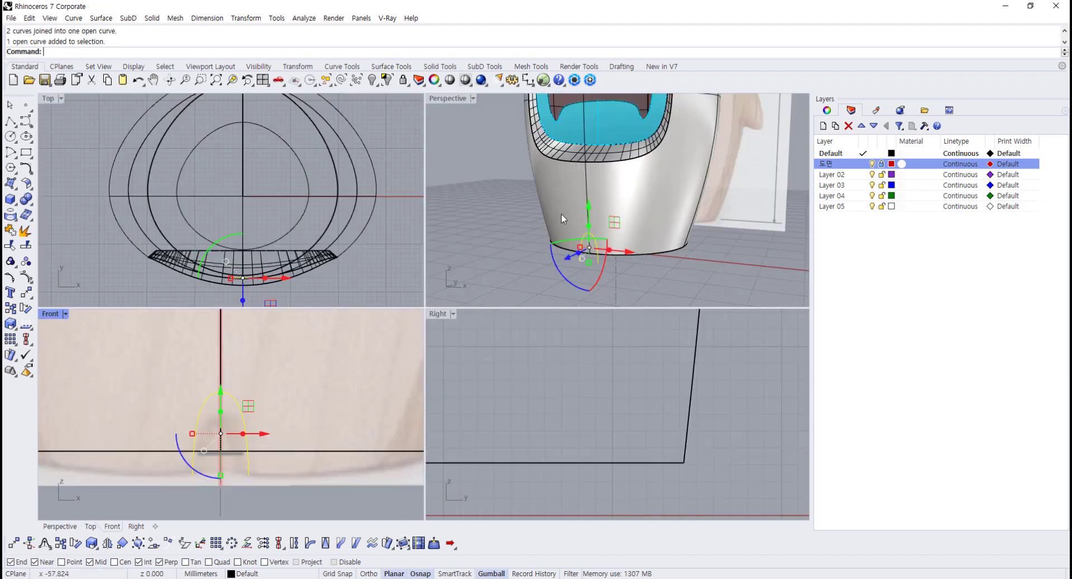
left_click(684, 270)
right_click_drag(686, 273, 687, 233)
left_click(872, 163)
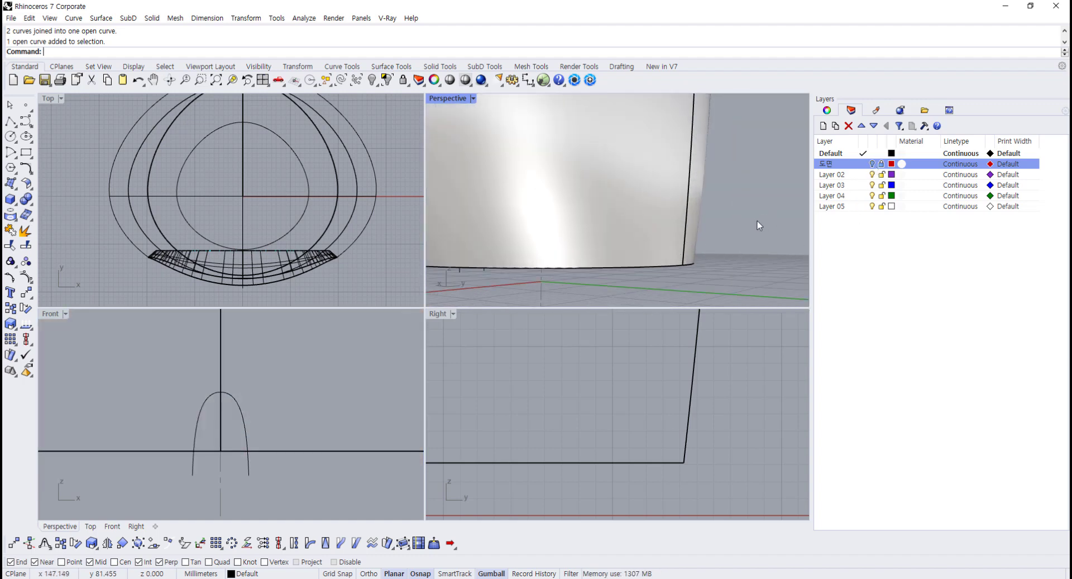
scroll(726, 232, "down", 5)
scroll(697, 244, "up", 5)
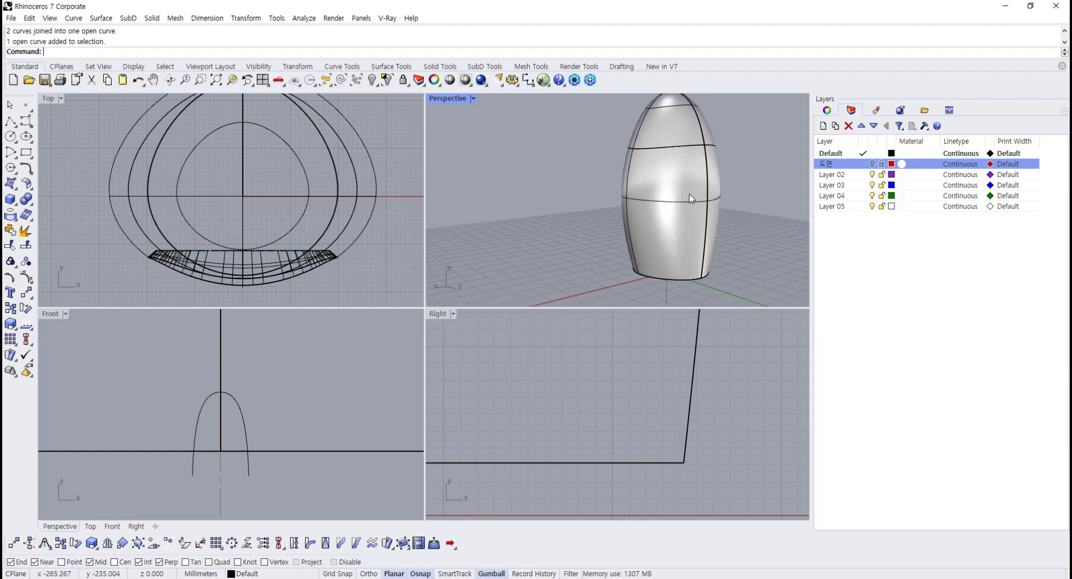
- Examine the body from the back and the mouth side in perspective, and maximize the perspective view
left_click(703, 231)
key("Escape")
right_click_drag(704, 231, 628, 239)
scroll(628, 239, "down", 5)
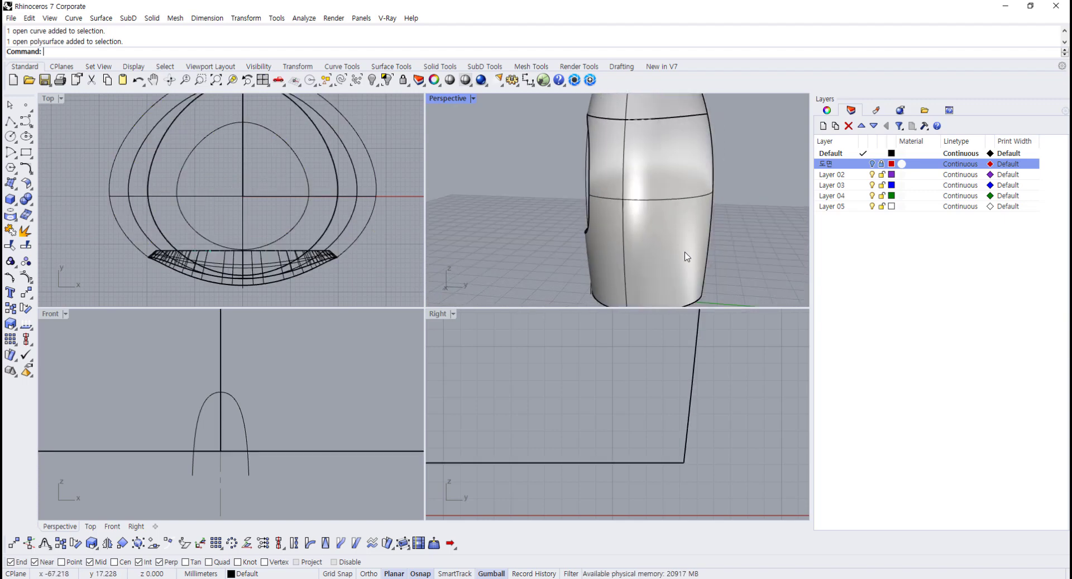
scroll(706, 263, "up", 2)
right_click_drag(679, 267, 678, 256)
left_click(677, 256)
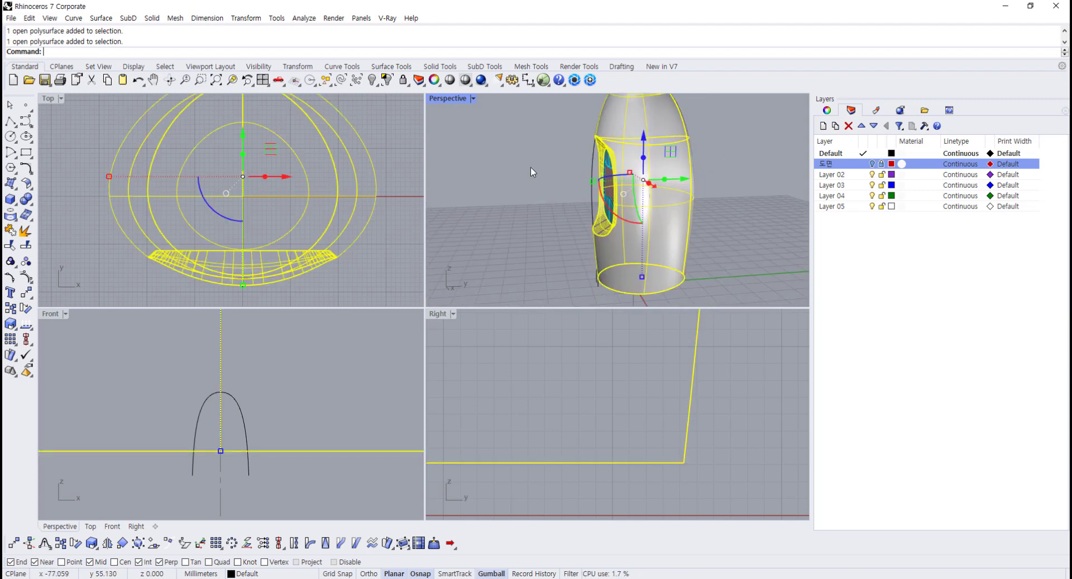
double_click(448, 99)
- Try to adjust the closed surface seam directly on the joined body polysurface
left_click(391, 66)
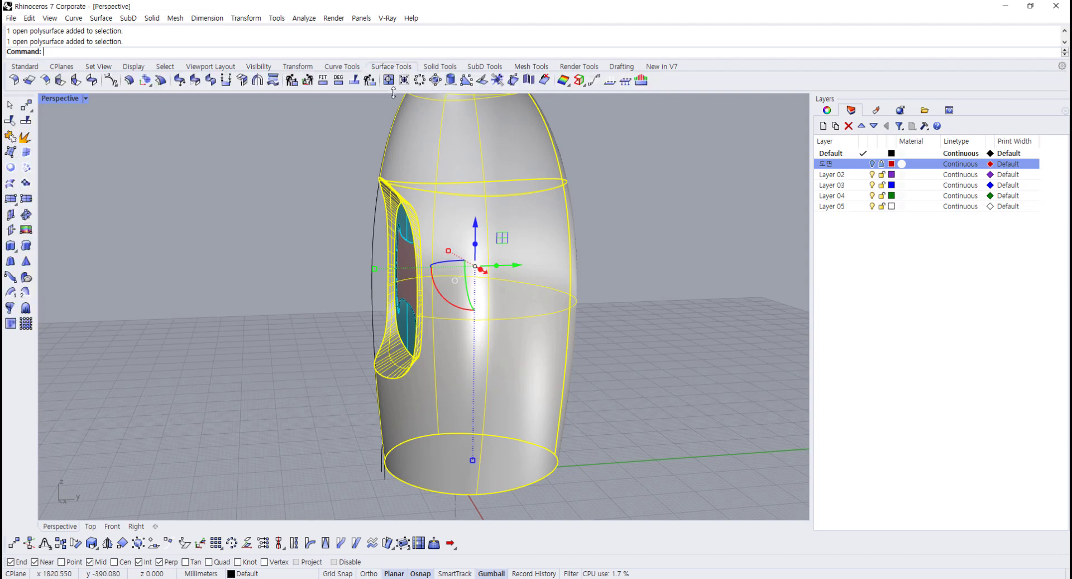
key("Escape")
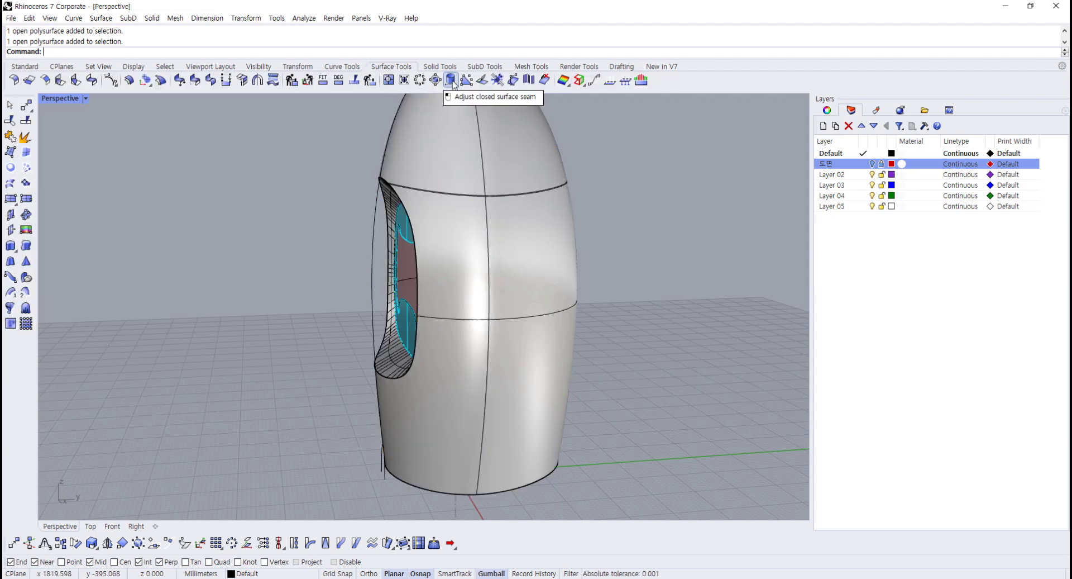
left_click(451, 82)
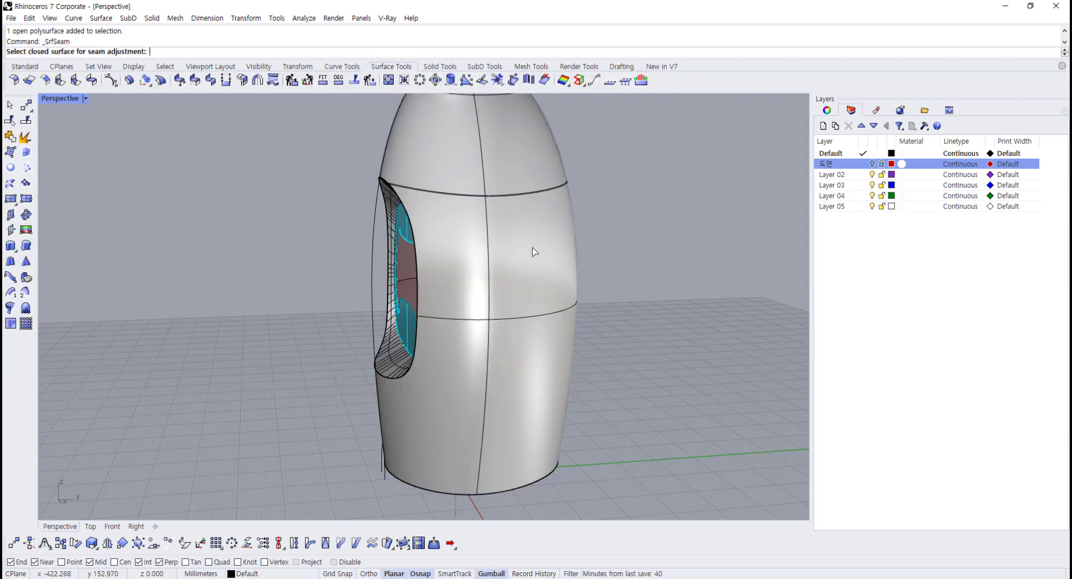
left_click(527, 308)
left_click(528, 308)
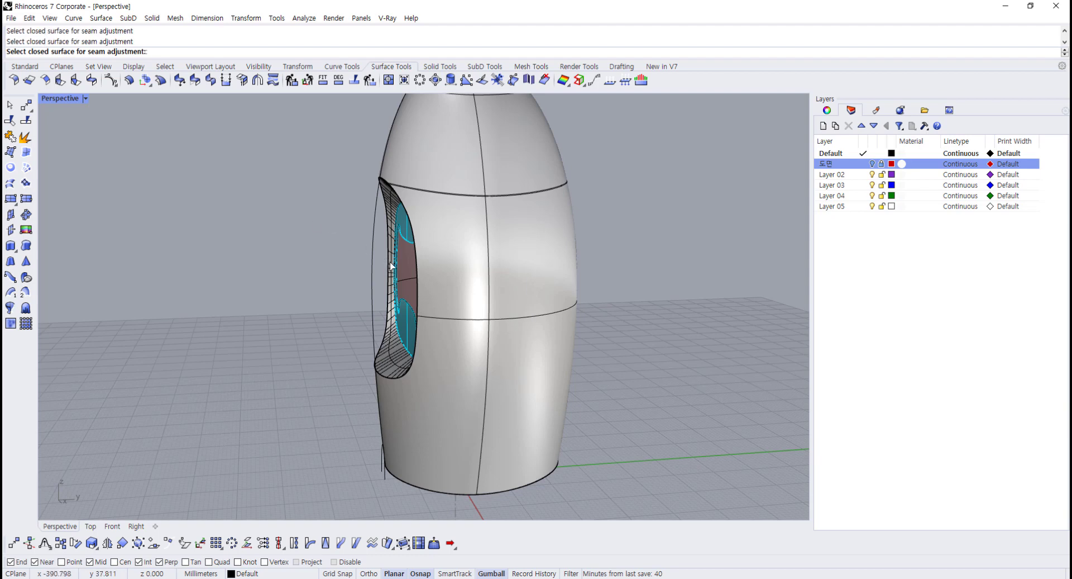
right_click_drag(391, 266, 424, 268)
key("Escape")
- Extract the outer body surface from the joined polysurface without making a copy, leaving the mouth recess surfaces separate
left_click(380, 369)
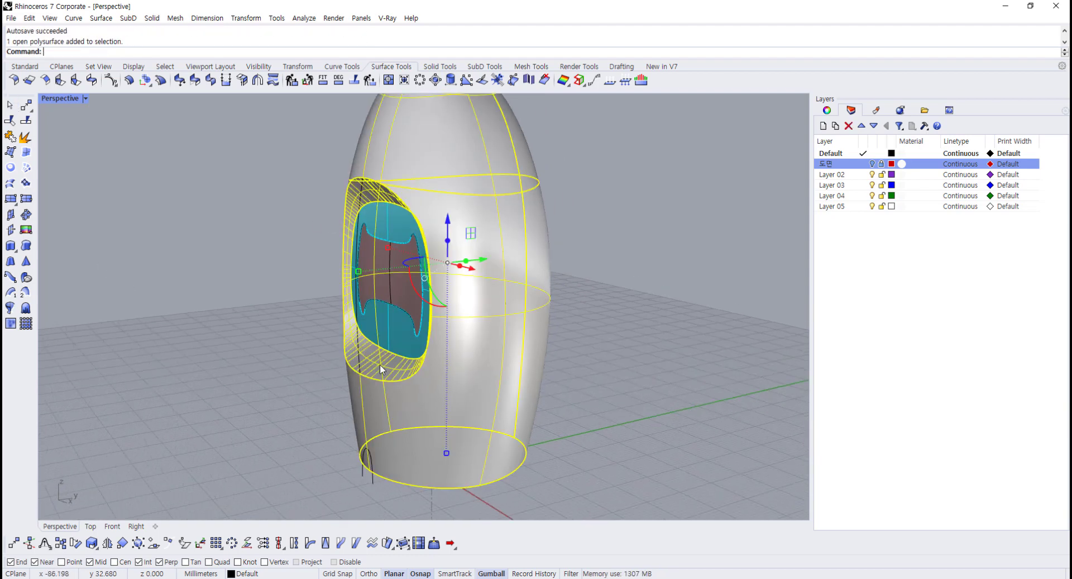
scroll(454, 398, "up", 3)
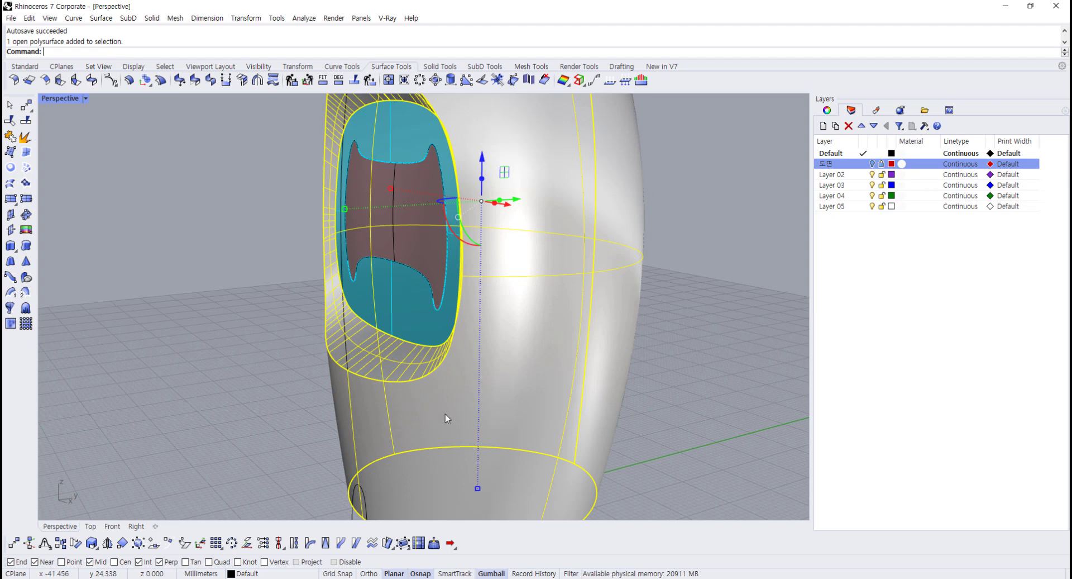
left_click(10, 104)
left_click(483, 437)
left_click(283, 398)
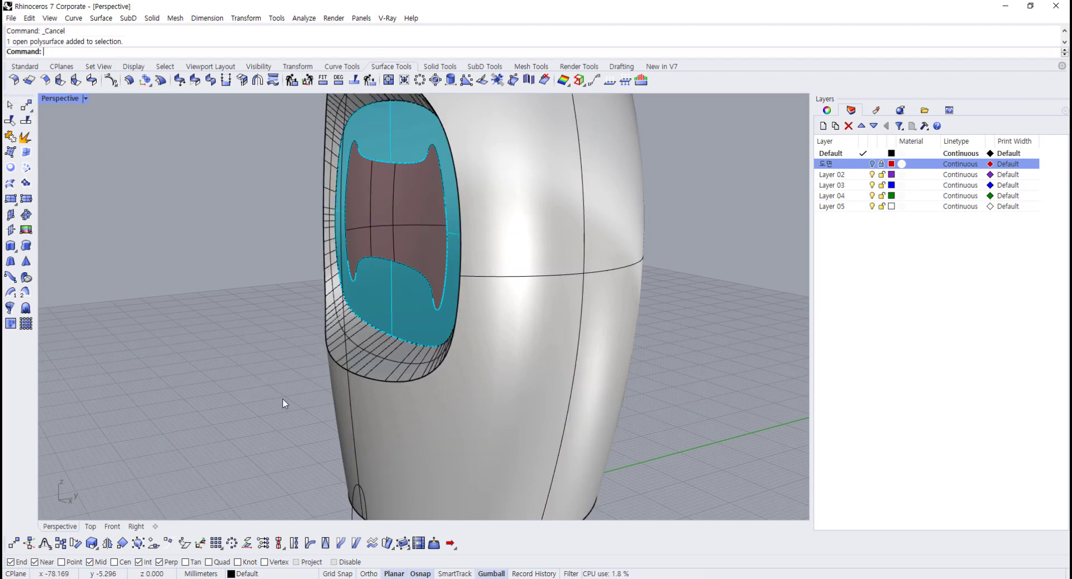
right_click(25, 138)
left_click(539, 341)
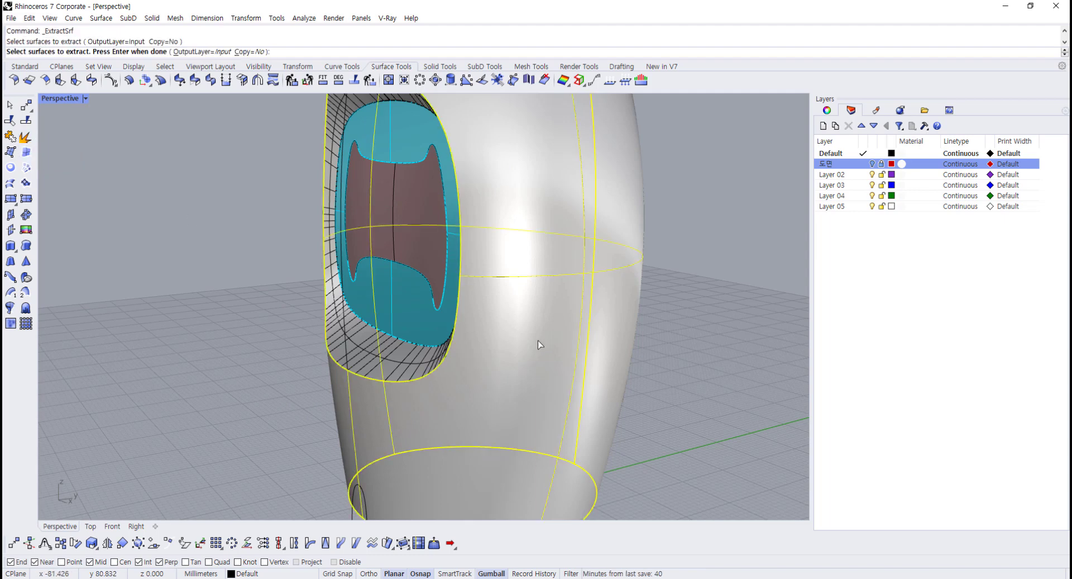
right_click(537, 341)
left_click(709, 427)
left_click(541, 389)
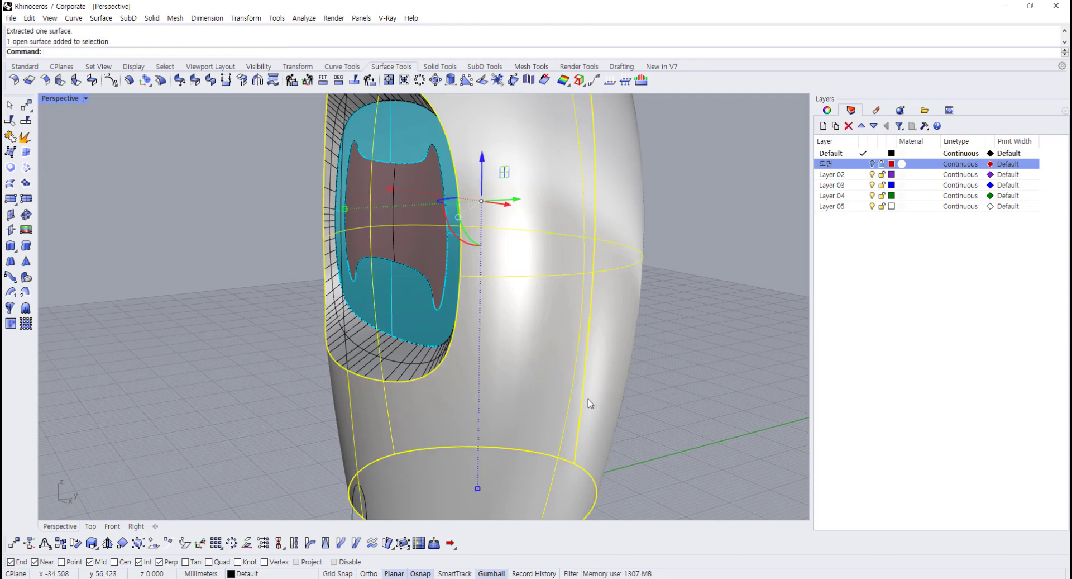
- Move the extracted body surface's seam to one side of the back centre line and flip the surface's direction
scroll(591, 403, "down", 5)
right_click_drag(595, 404, 428, 409)
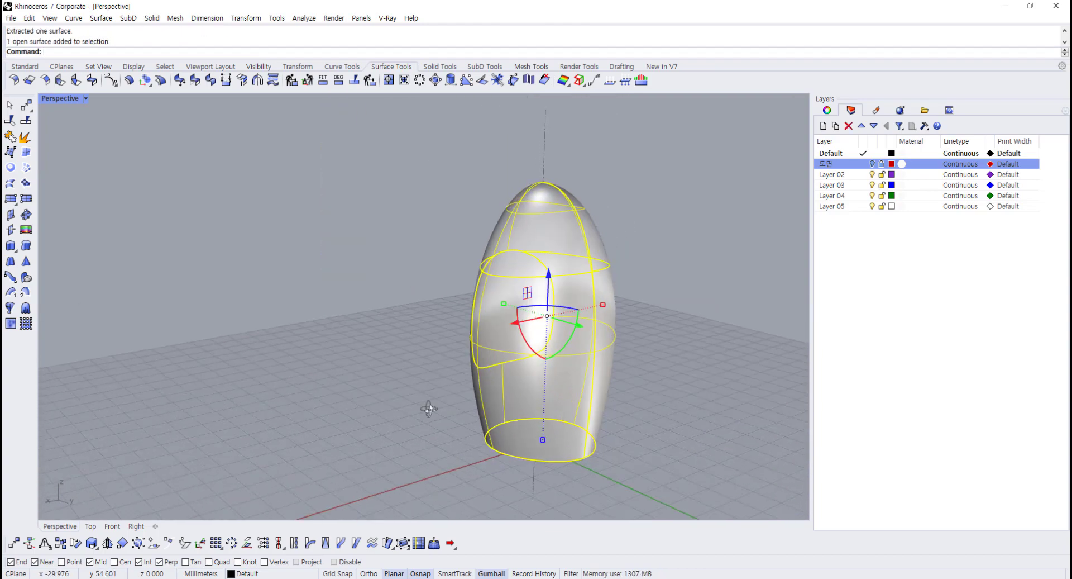
left_click(702, 398)
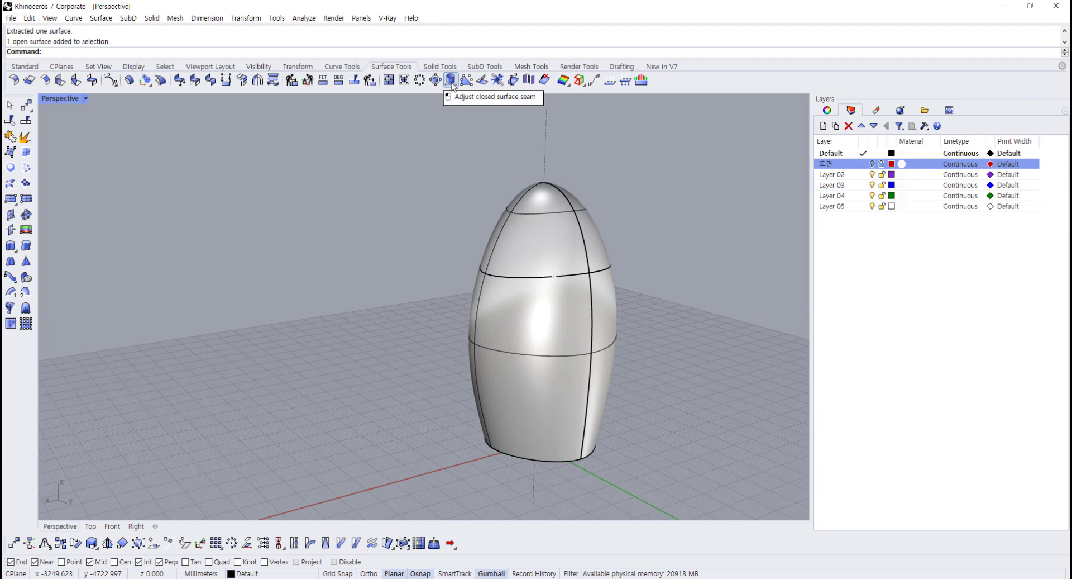
left_click(451, 80)
left_click(570, 318)
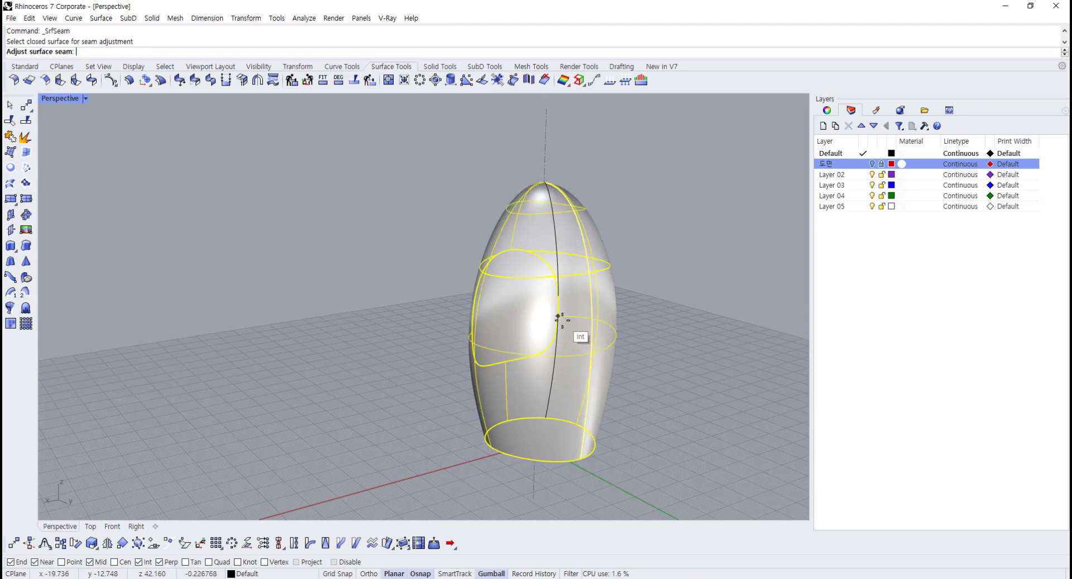
scroll(568, 330, "up", 2)
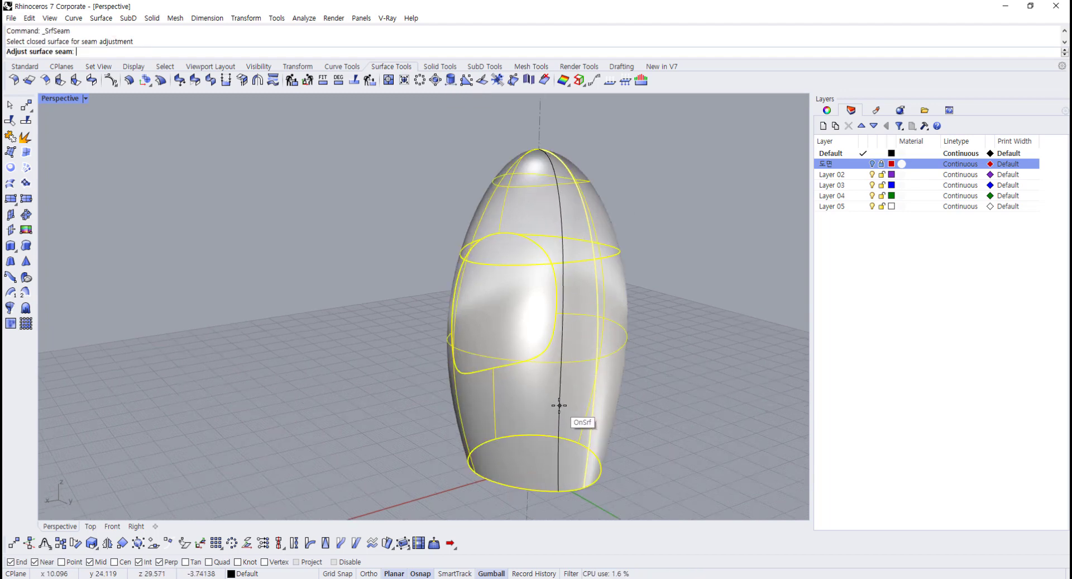
left_click(554, 404)
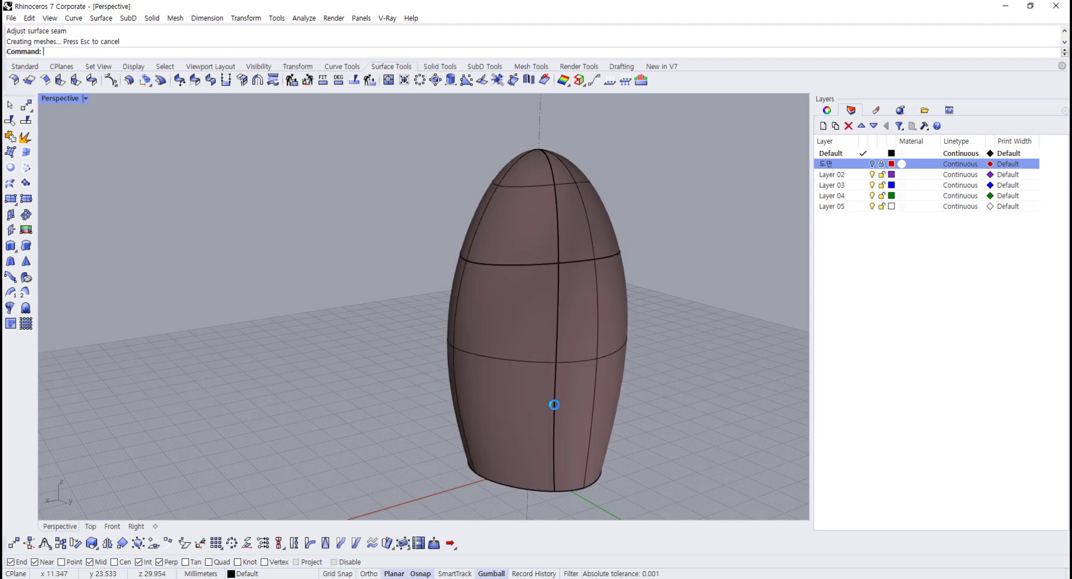
left_click(25, 66)
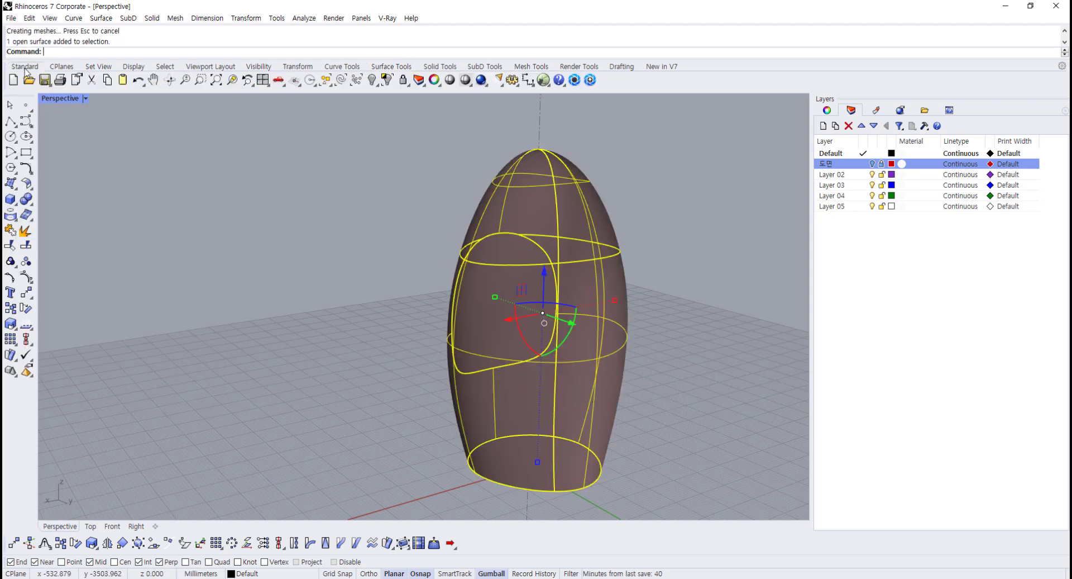
right_click(30, 326)
- Project the notch arch curve onto the body surface from the Front view
right_click_drag(162, 342, 564, 399)
scroll(254, 464, "up", 5)
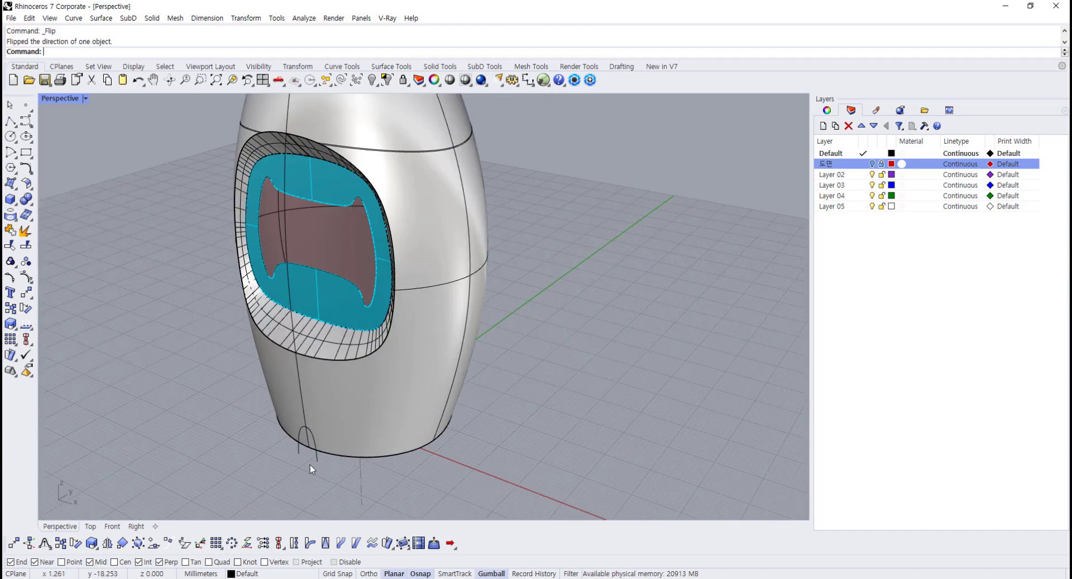
left_click(284, 397)
double_click(58, 99)
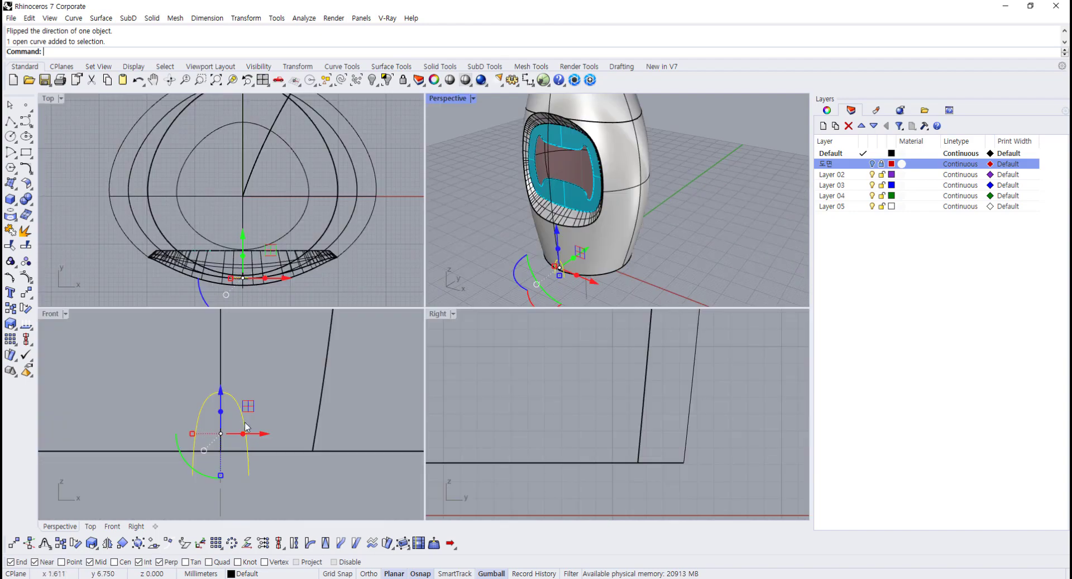
scroll(266, 448, "down", 5)
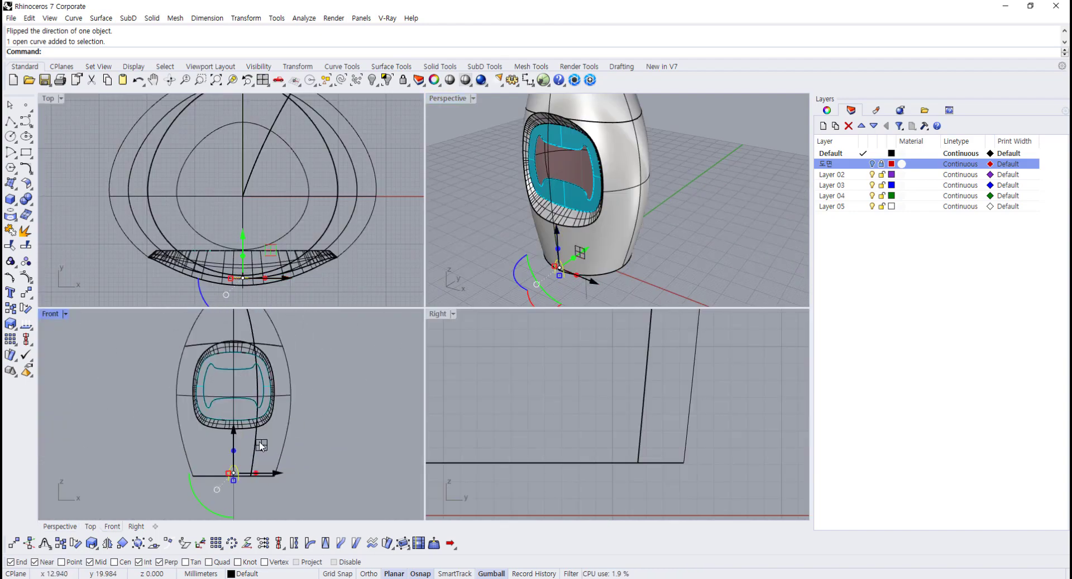
scroll(261, 445, "up", 1)
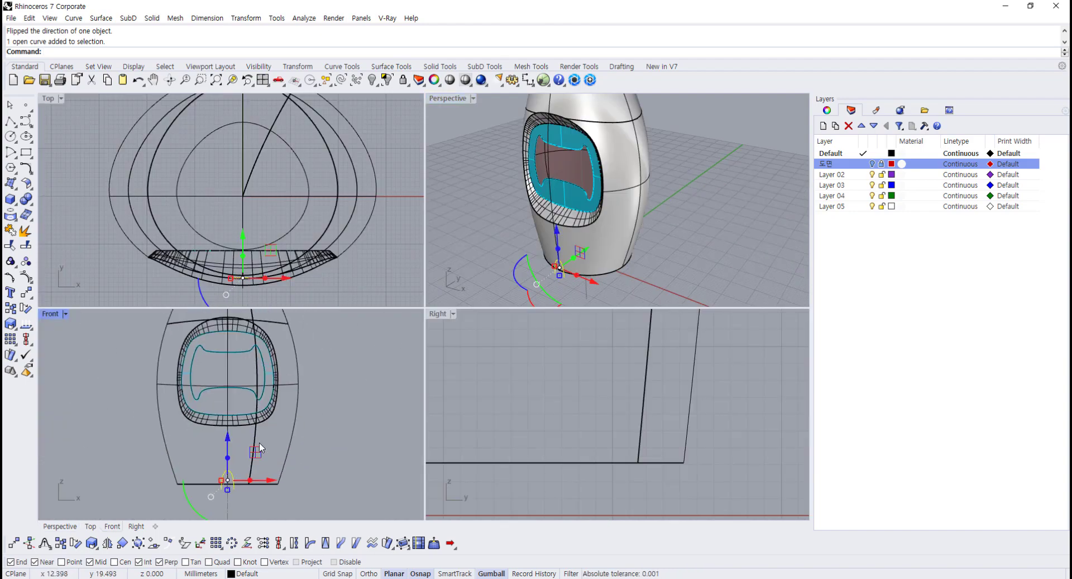
left_click(11, 216)
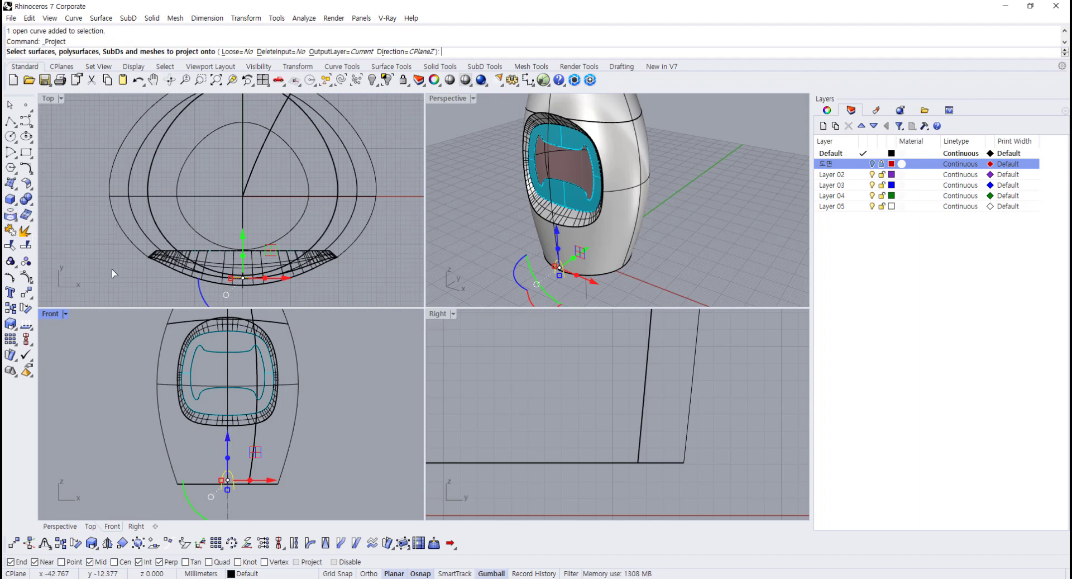
left_click(296, 425)
key("Return")
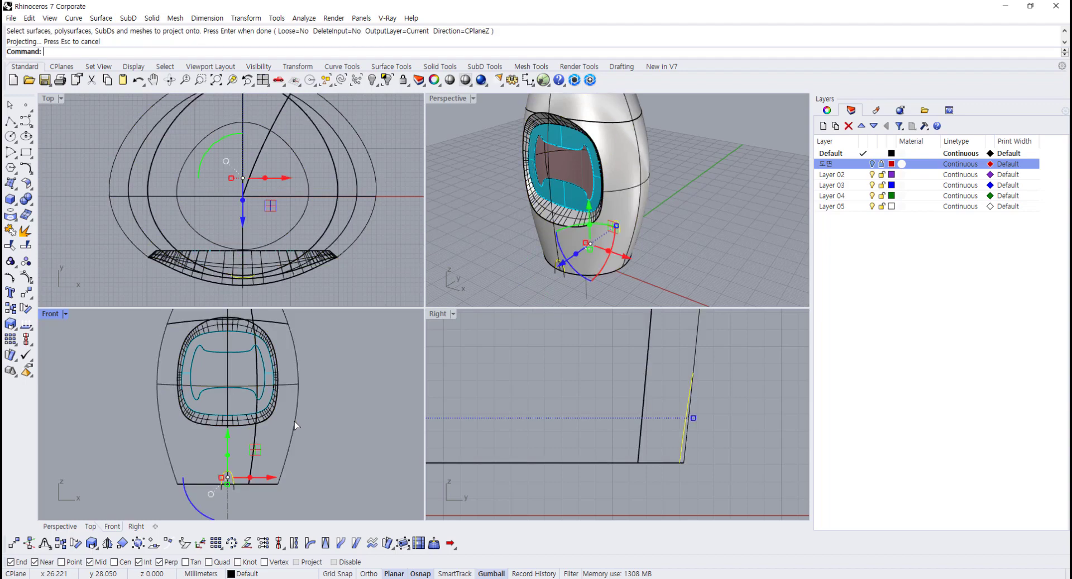
- Split the body surface with the projected arch curves at its lower edge, working in the maximized perspective view
left_click(481, 123)
double_click(450, 100)
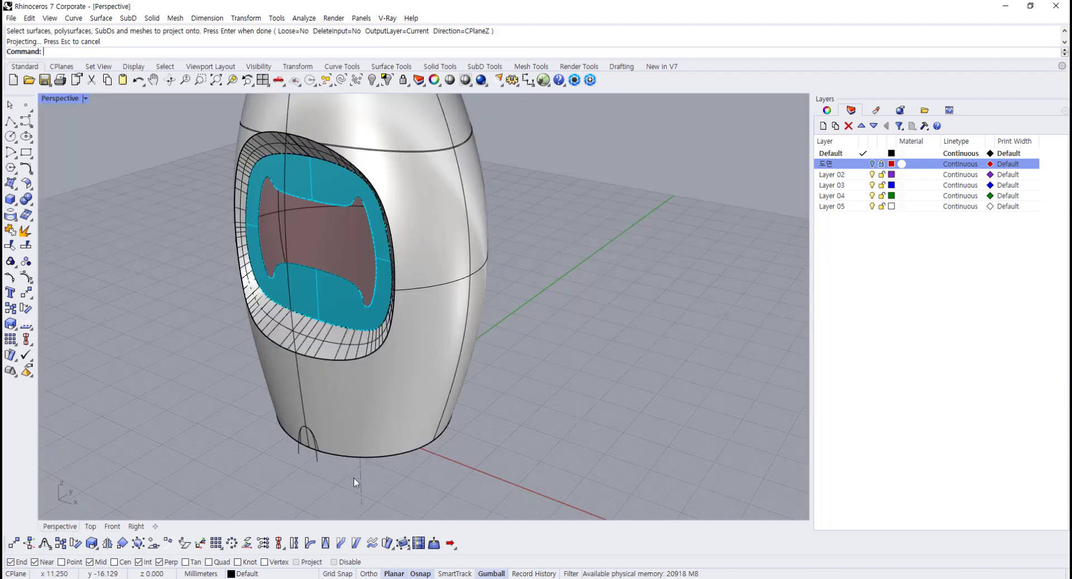
right_click_drag(354, 478, 373, 408)
left_click(239, 414)
scroll(373, 426, "up", 2)
left_click(25, 245)
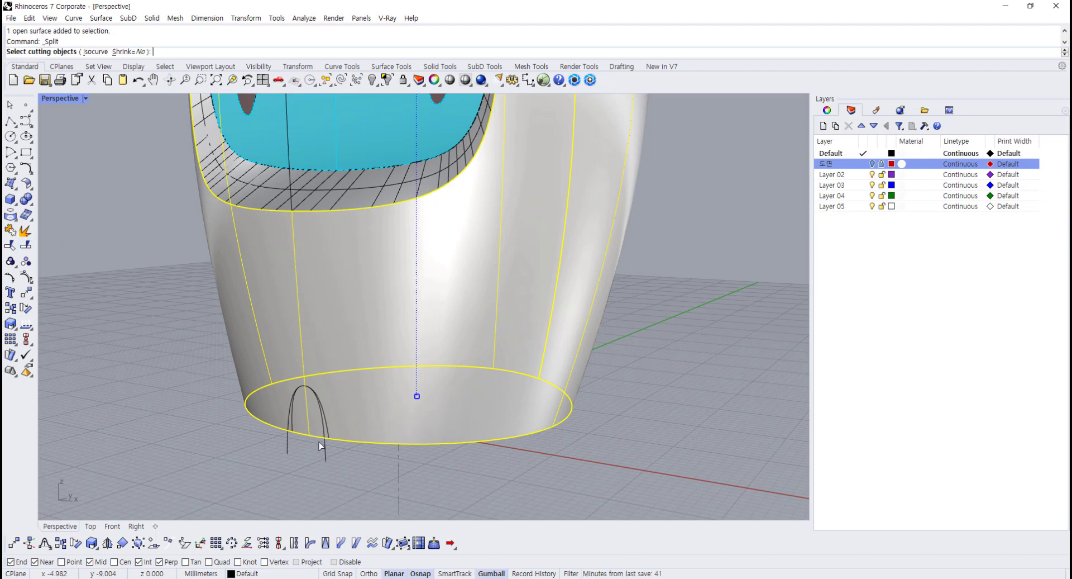
scroll(290, 440, "up", 2)
left_click(330, 418)
right_click_drag(334, 418, 540, 412)
right_click(530, 412)
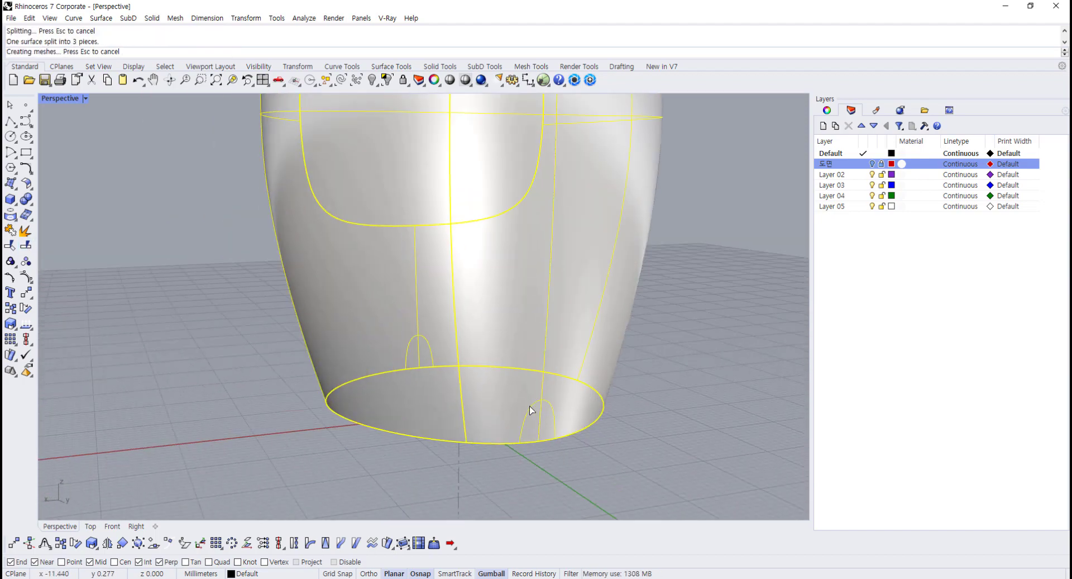
- Delete the arch-shaped surface pieces at the back and front of the body's lower edge to open both notches
scroll(530, 426, "up", 3)
left_click(530, 427)
key("Delete")
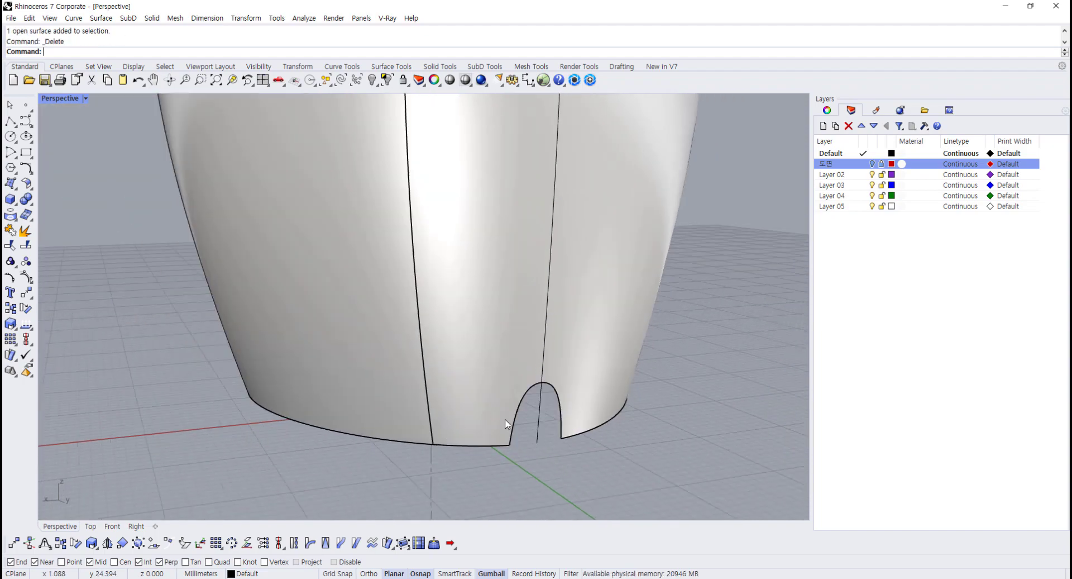
right_click_drag(529, 427, 442, 421)
scroll(394, 419, "up", 4)
left_click(281, 428)
key("Delete")
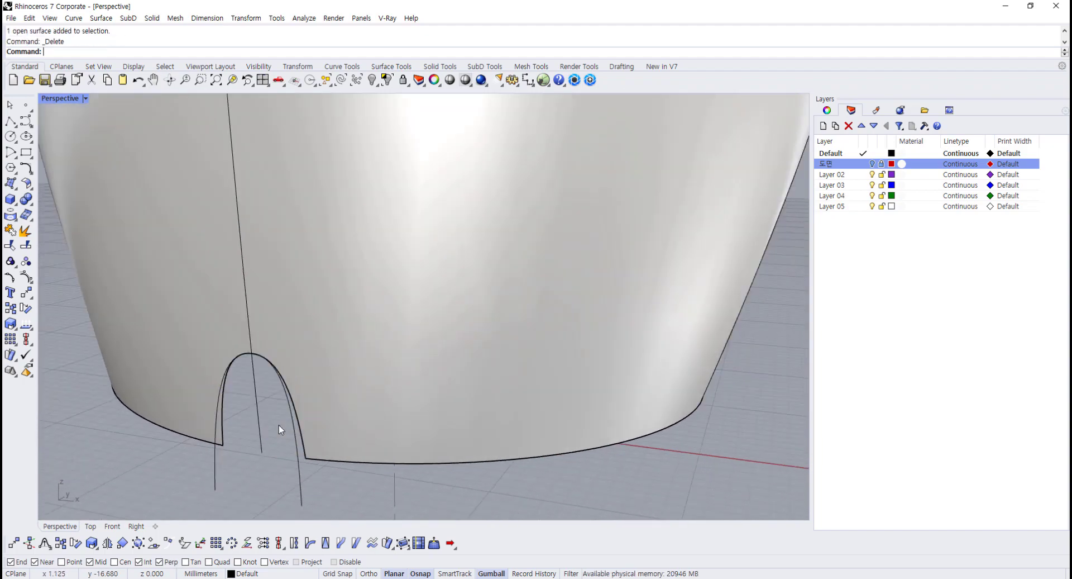
- Move the original arch curve horizontally from outside the front notch to a short distance inside the body in the Right view
scroll(286, 424, "down", 4)
right_click_drag(287, 425, 223, 424)
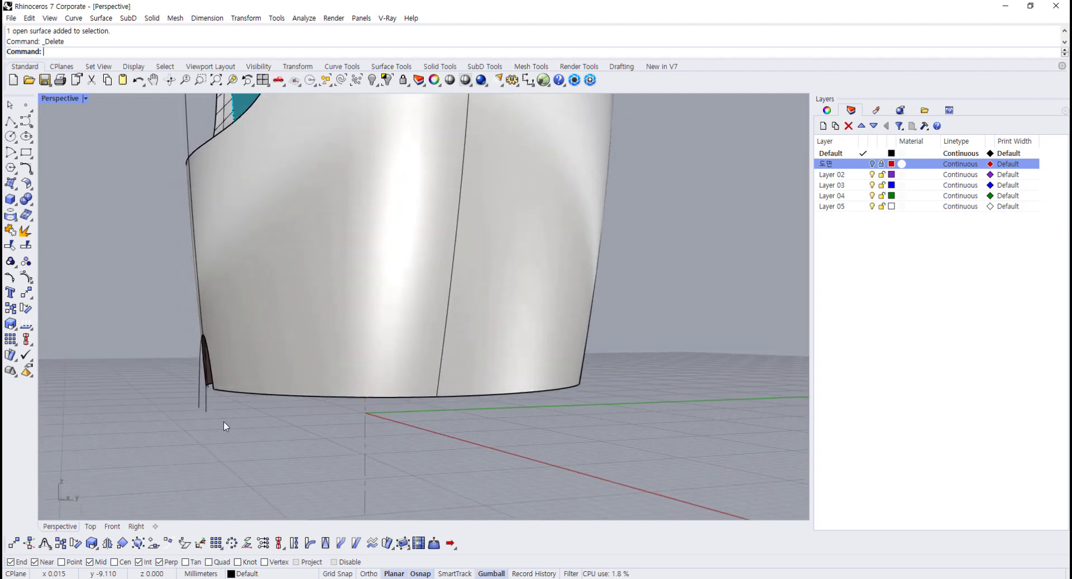
left_click_drag(169, 406, 171, 408)
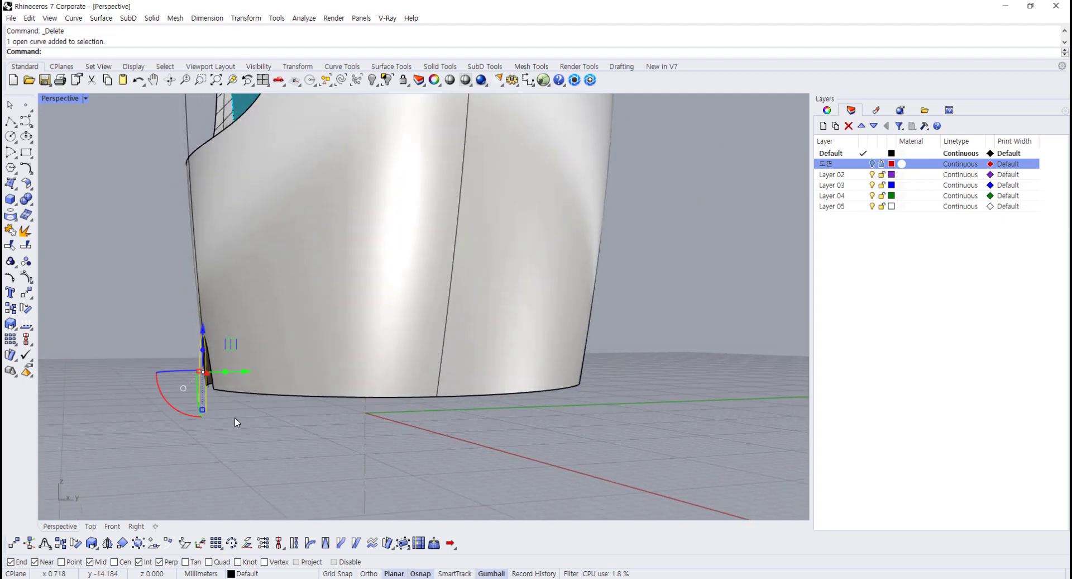
double_click(50, 97)
scroll(583, 485, "down", 8)
right_click_drag(583, 484, 645, 469)
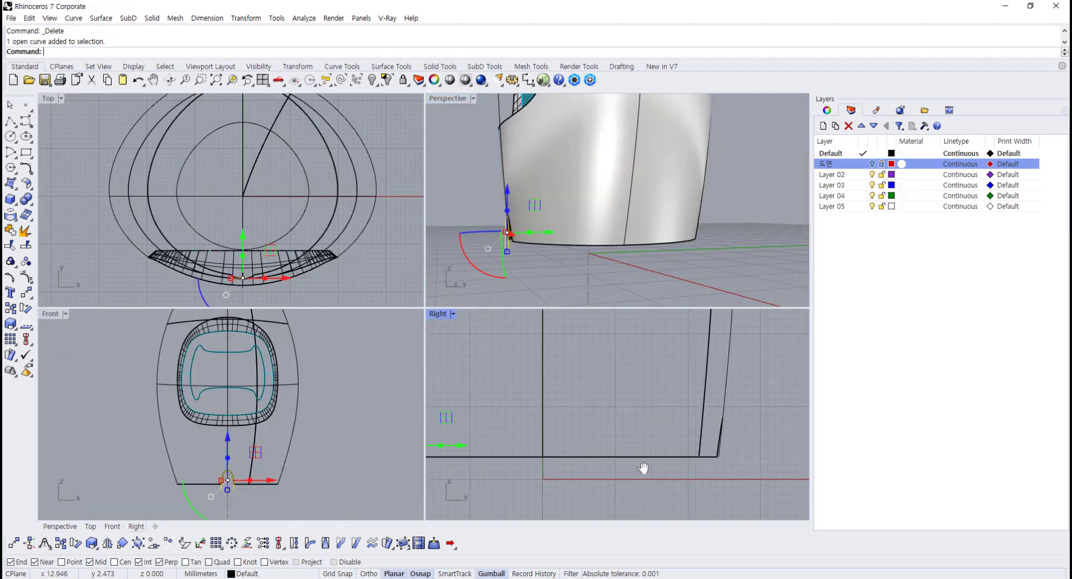
scroll(502, 470, "down", 6)
right_click_drag(501, 470, 608, 472)
scroll(604, 471, "up", 8)
left_click_drag(579, 450, 606, 450)
- Scale the arch curve down uniformly about its centre in the Front view so it sits inside the notch outline
scroll(232, 480, "up", 5)
right_click_drag(225, 489, 256, 443)
scroll(255, 443, "up", 2)
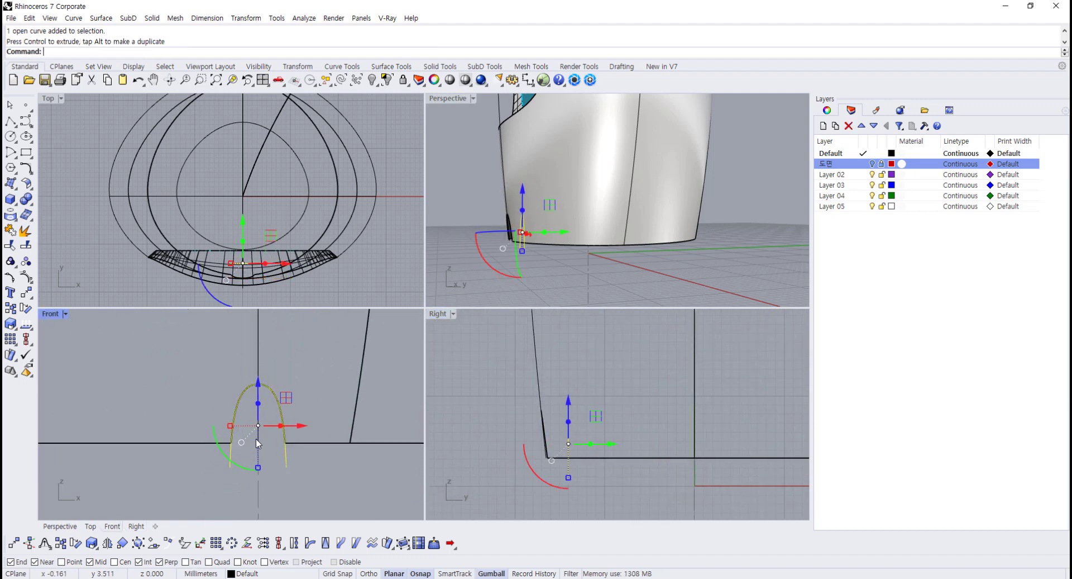
double_click(50, 314)
scroll(371, 401, "up", 2)
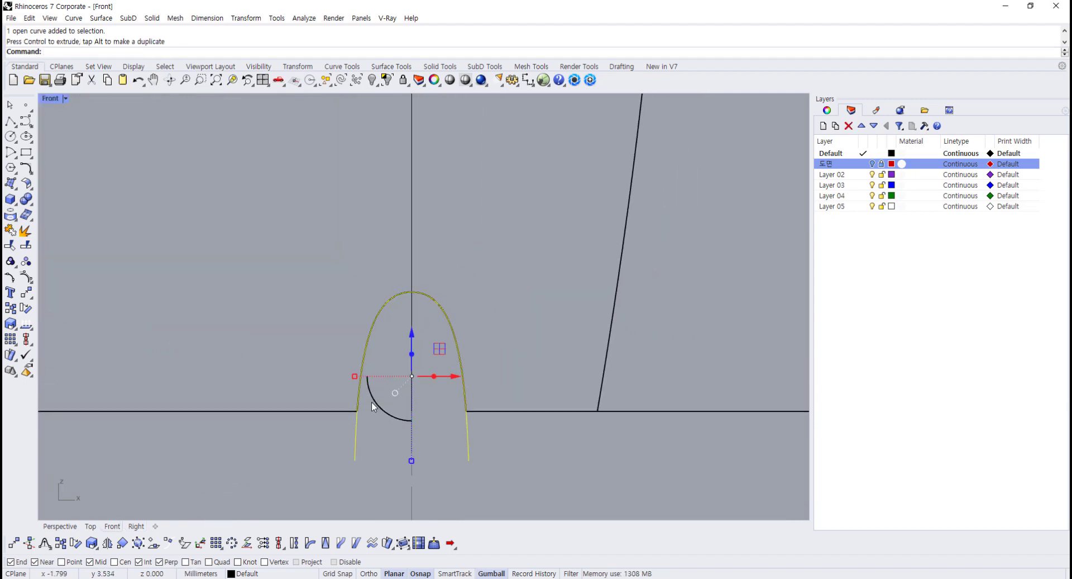
left_click_drag(411, 460, 412, 430)
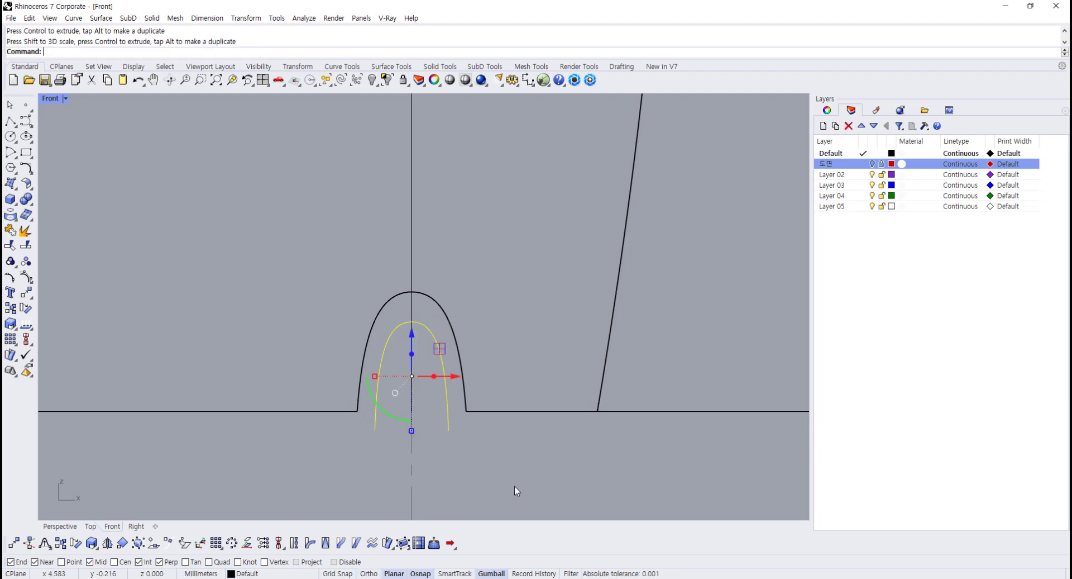
scroll(452, 437, "up", 2)
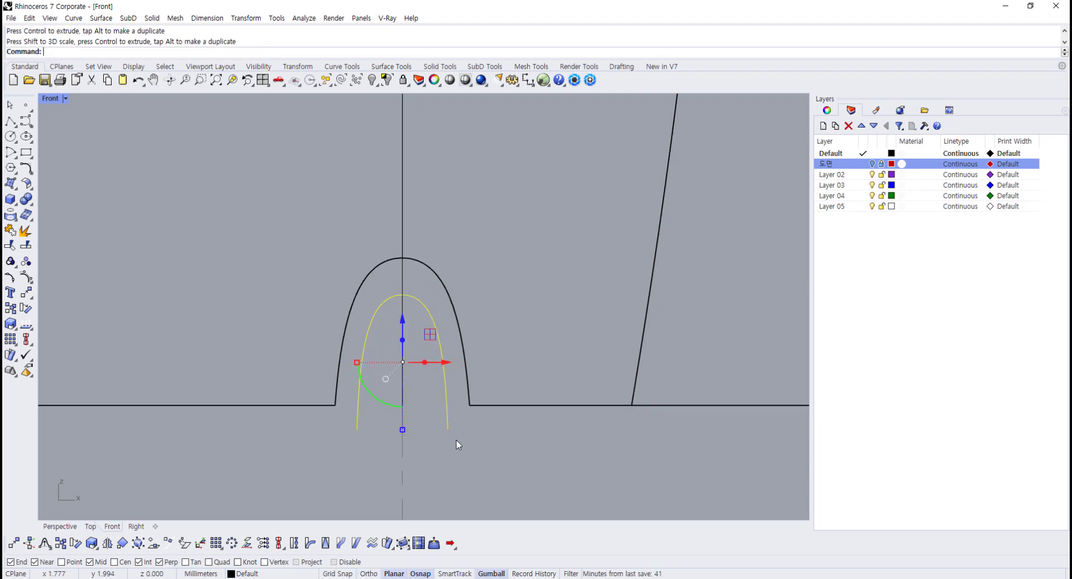
- Create a cutting plane through the inner arch curve, level with the body's lower edge, in the Front view
left_click(457, 440)
left_click(447, 421)
scroll(384, 415, "up", 4)
left_click(317, 434)
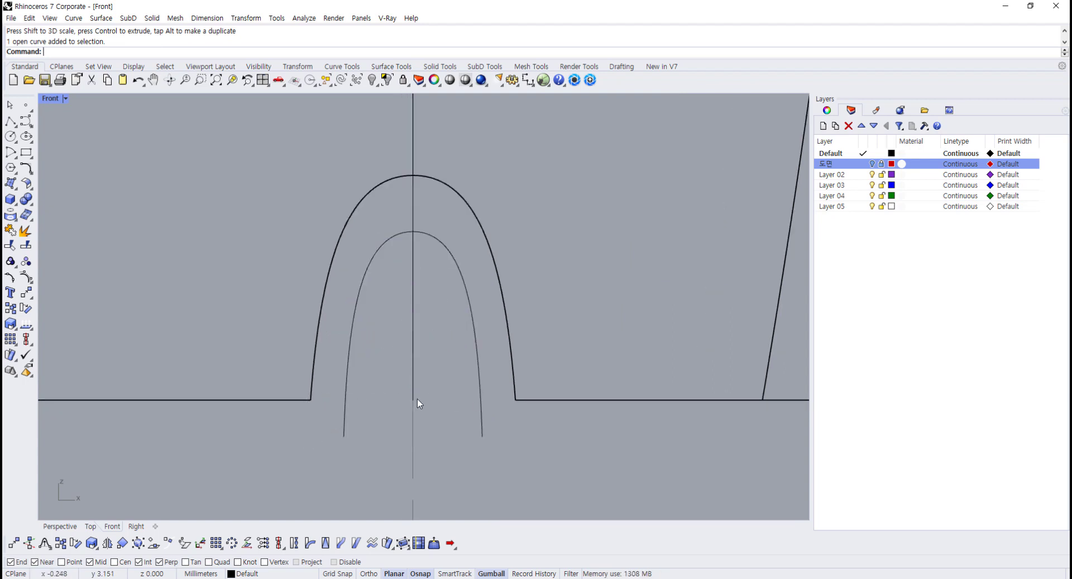
left_click(483, 421)
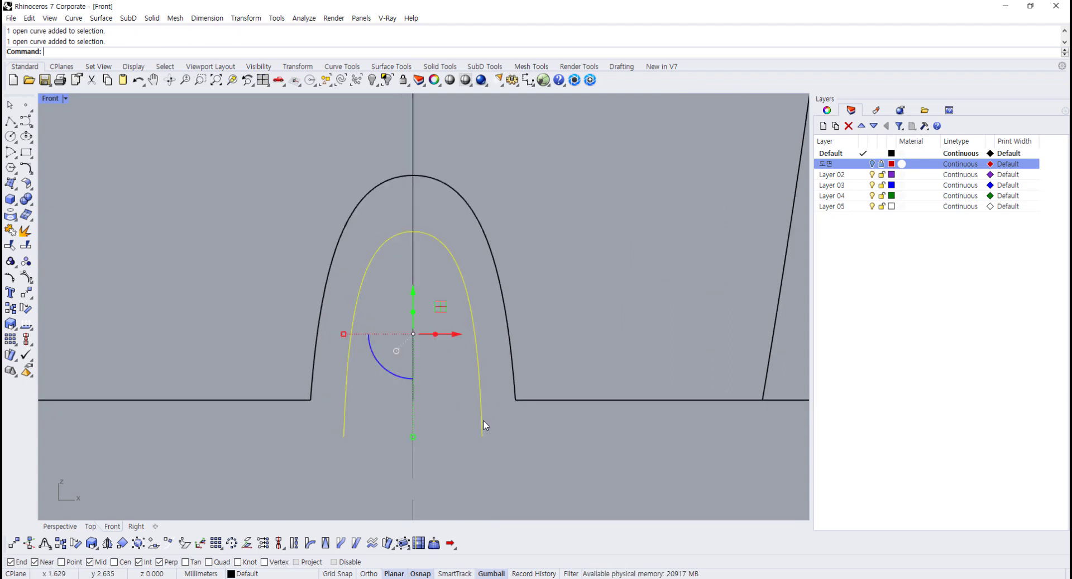
left_click(499, 444)
left_click(483, 423)
left_click(406, 67)
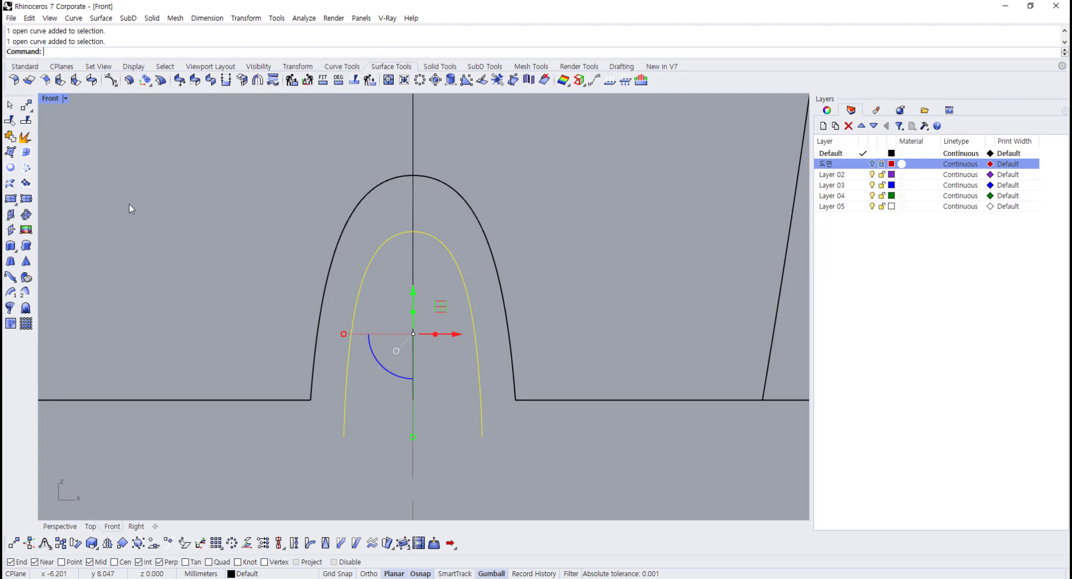
left_click(10, 231)
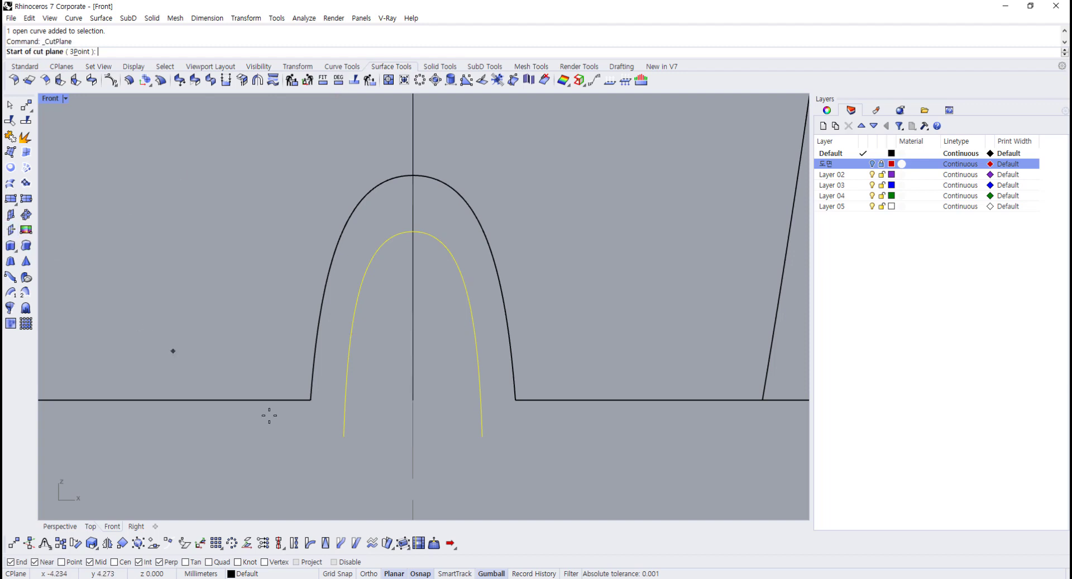
left_click(276, 408)
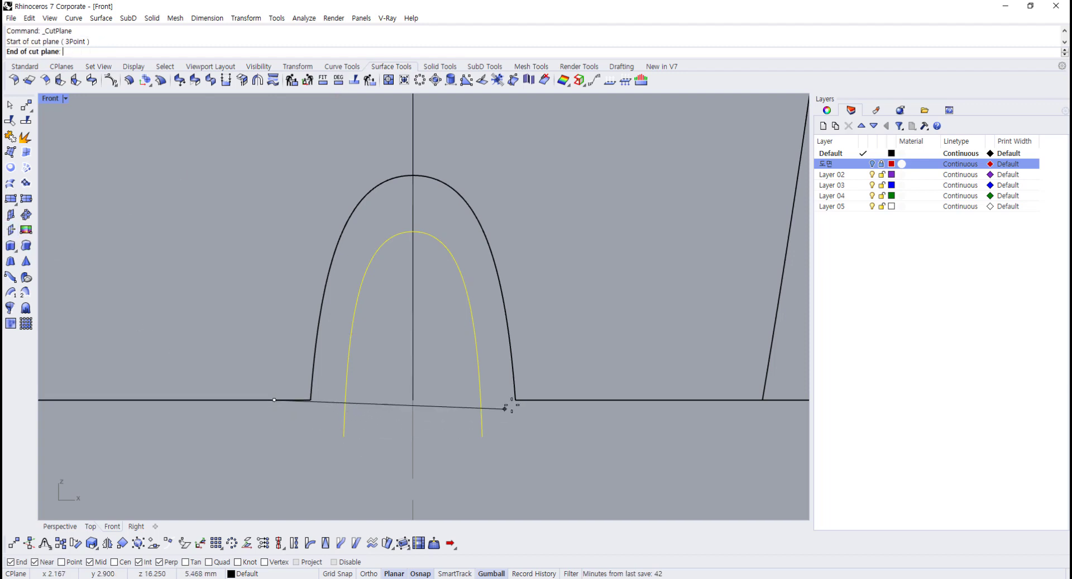
left_click(546, 400)
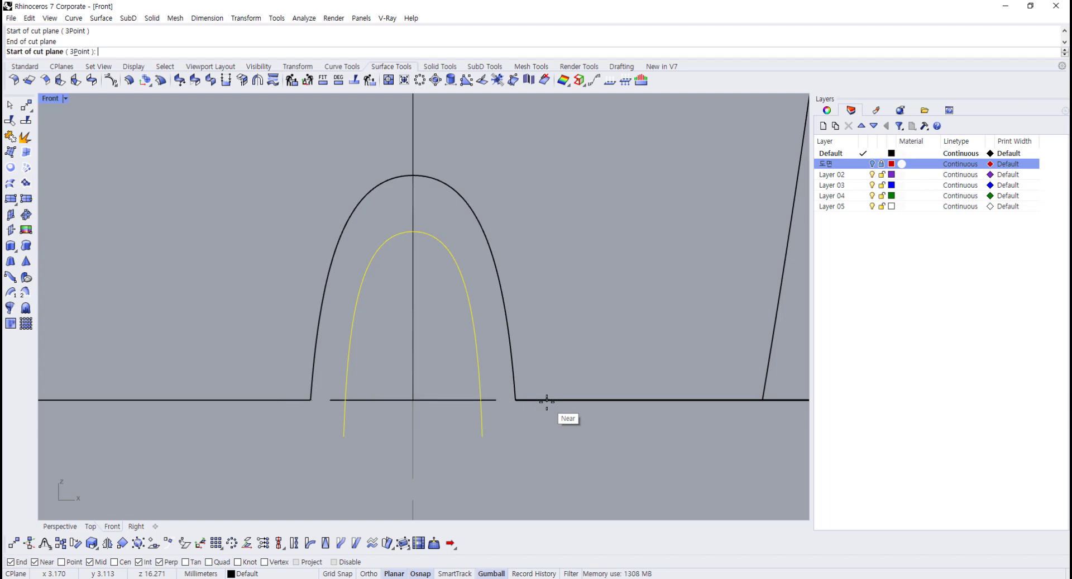
right_click(547, 401)
- Split the inner arch curve with the cutting plane at the body's lower edge
left_click(492, 415)
left_click(492, 401)
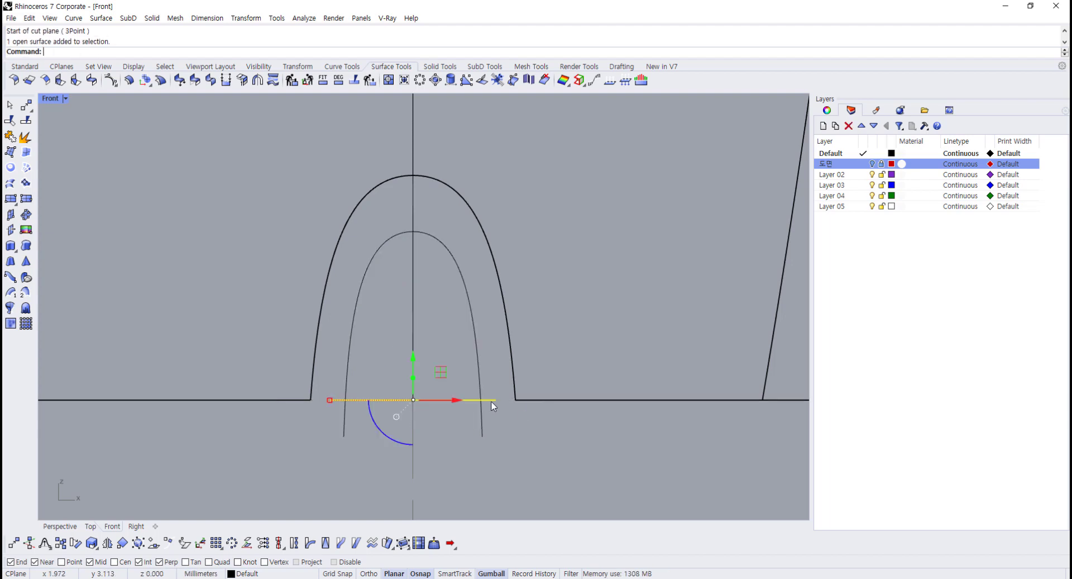
key("ctrl+m")
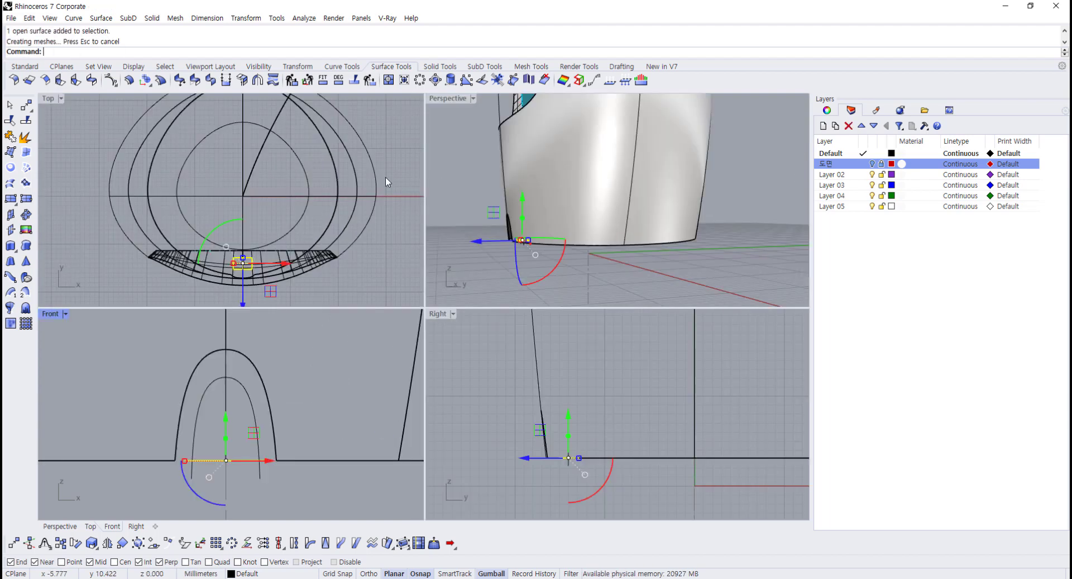
left_click(598, 288)
right_click_drag(598, 289, 582, 214)
scroll(569, 160, "up", 10)
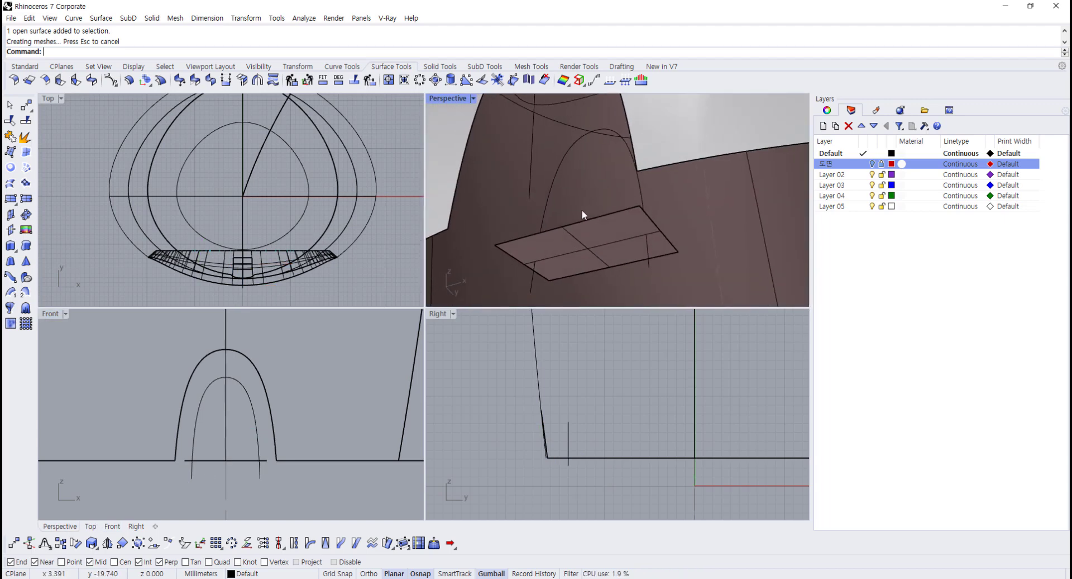
left_click(554, 183)
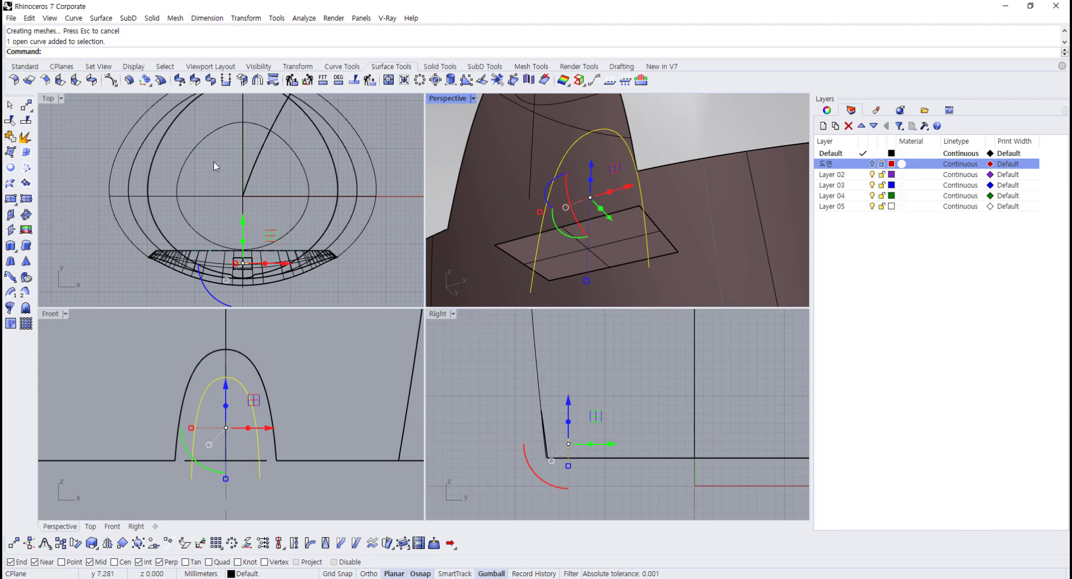
left_click(25, 120)
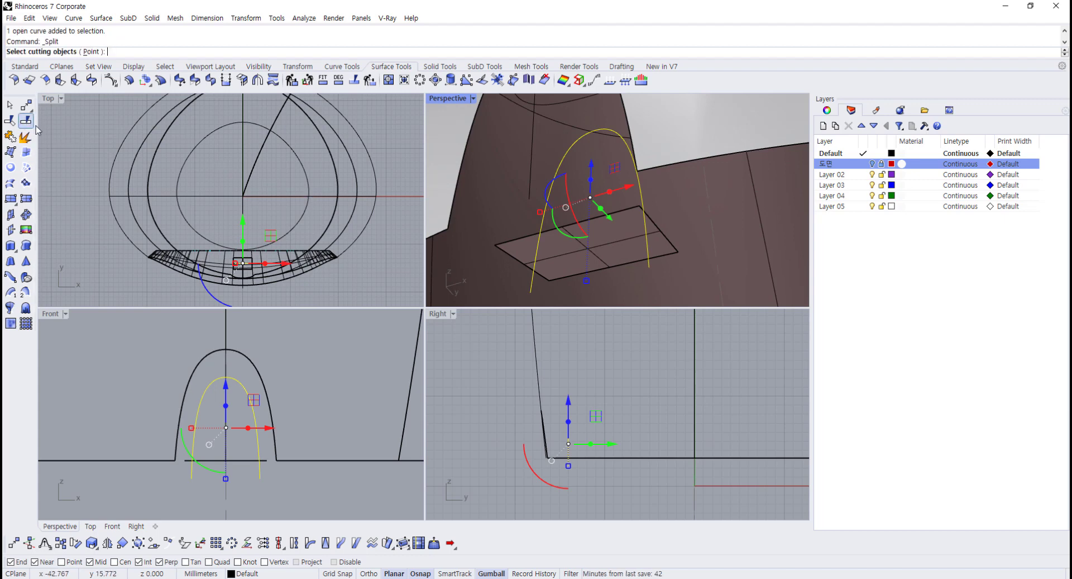
left_click(562, 255)
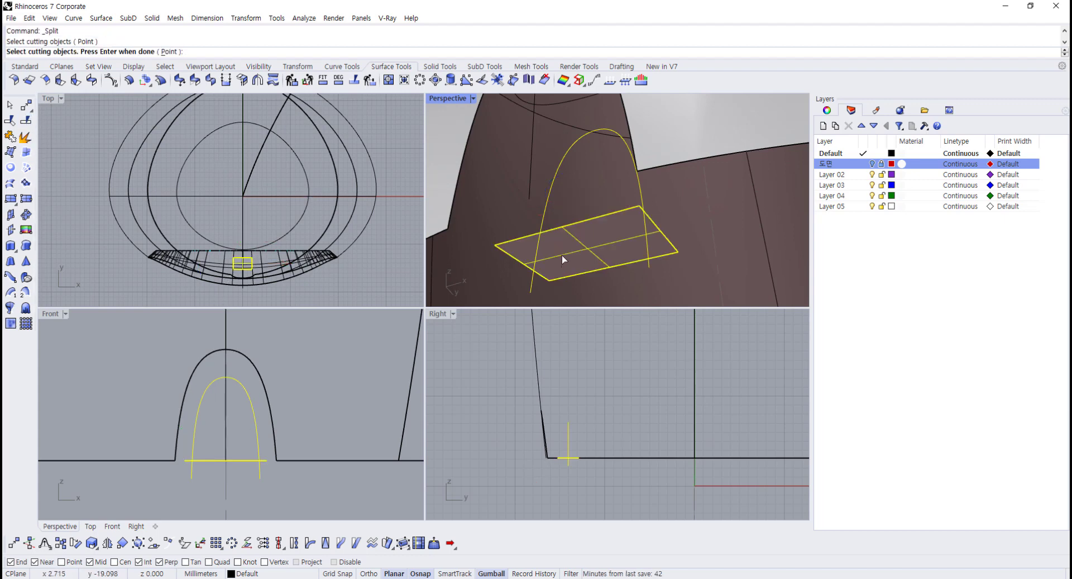
key("Return")
- Delete the cutting plane and the two arch curve ends below the body's lower edge
left_click(562, 255)
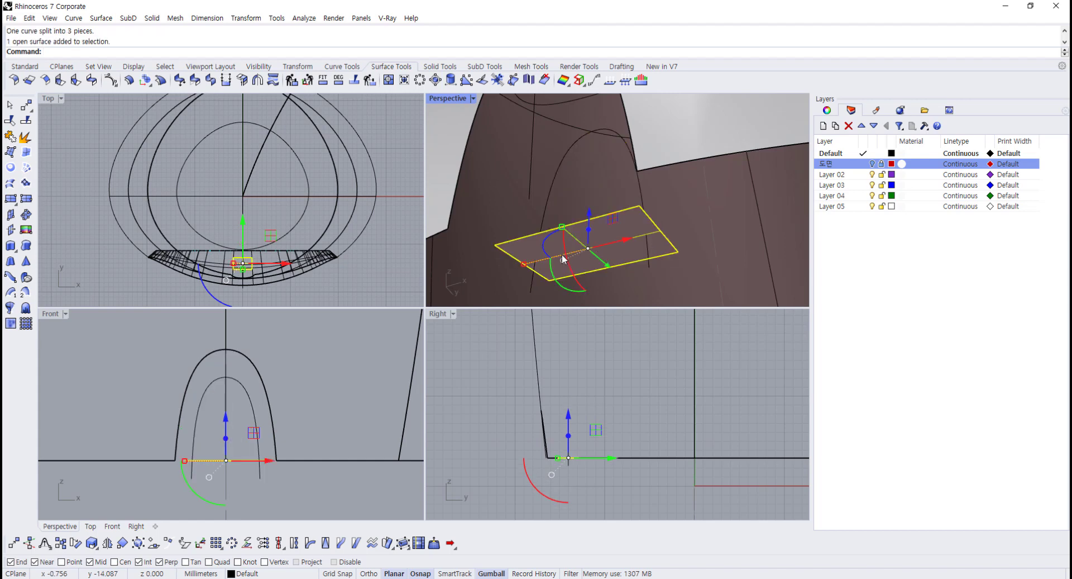
key("Delete")
left_click(534, 269)
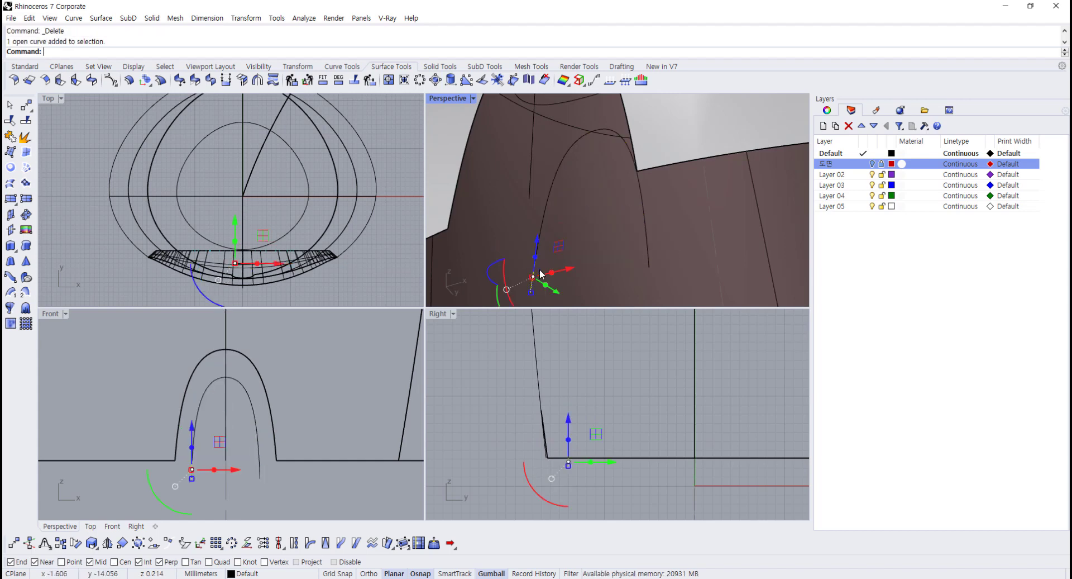
key("Delete")
left_click(649, 256)
key("Delete")
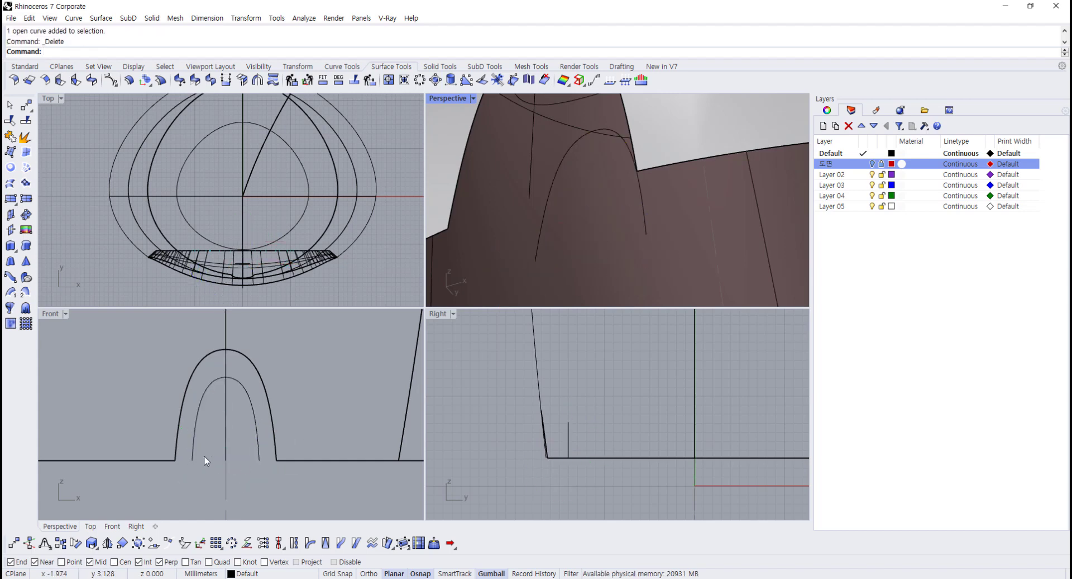
- Move the trimmed arch curve horizontally closer to the front wall of the body in the Right view
left_click(545, 247)
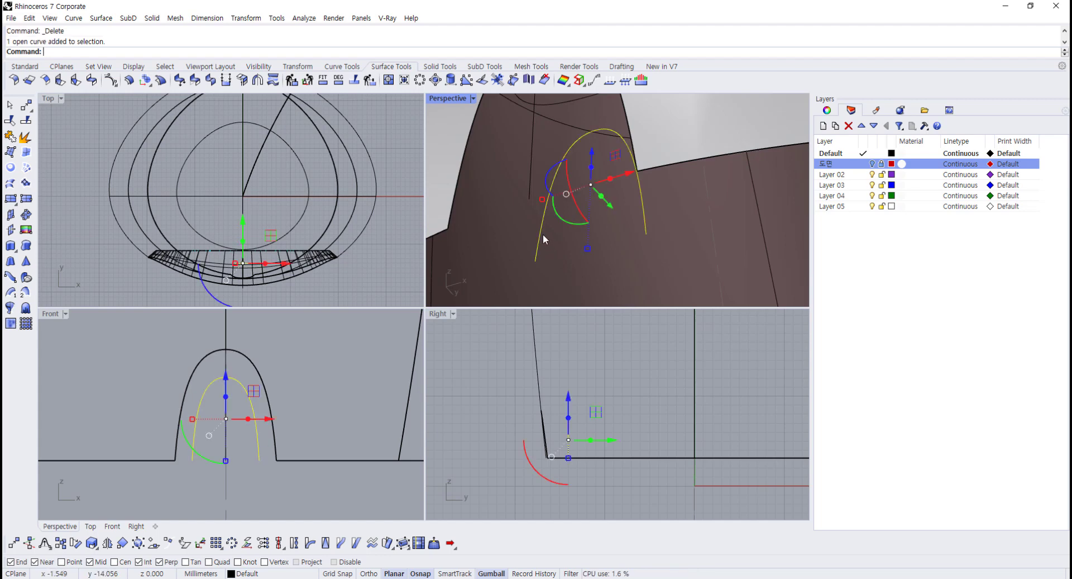
scroll(599, 446, "down", 2)
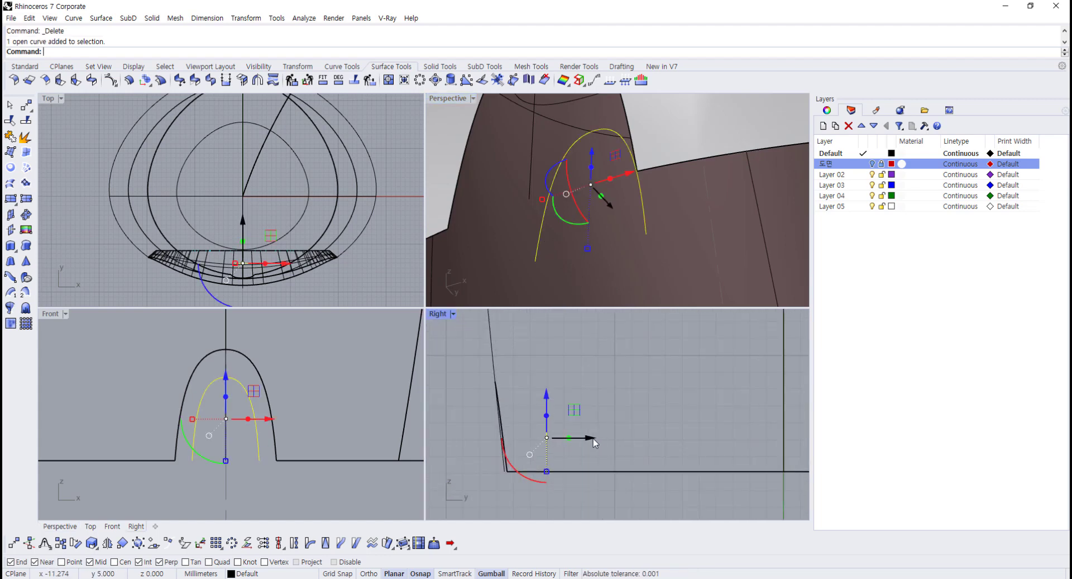
left_click_drag(589, 438, 572, 440)
left_click(611, 429)
- Nudge the arch curve very slightly back toward the inside of the body in the Right view
scroll(587, 434, "down", 14)
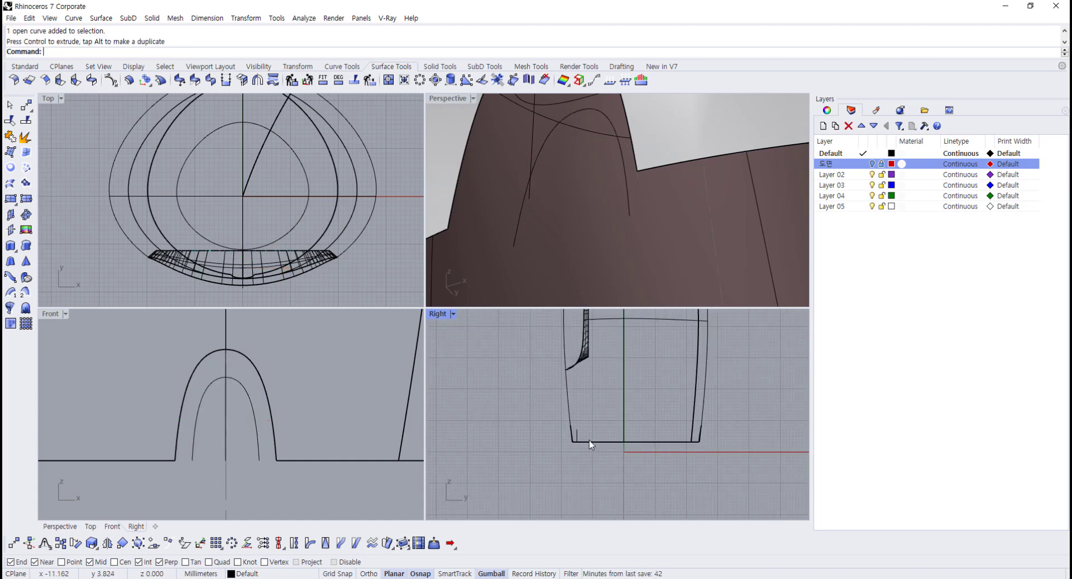
scroll(592, 444, "up", 6)
left_click(560, 430)
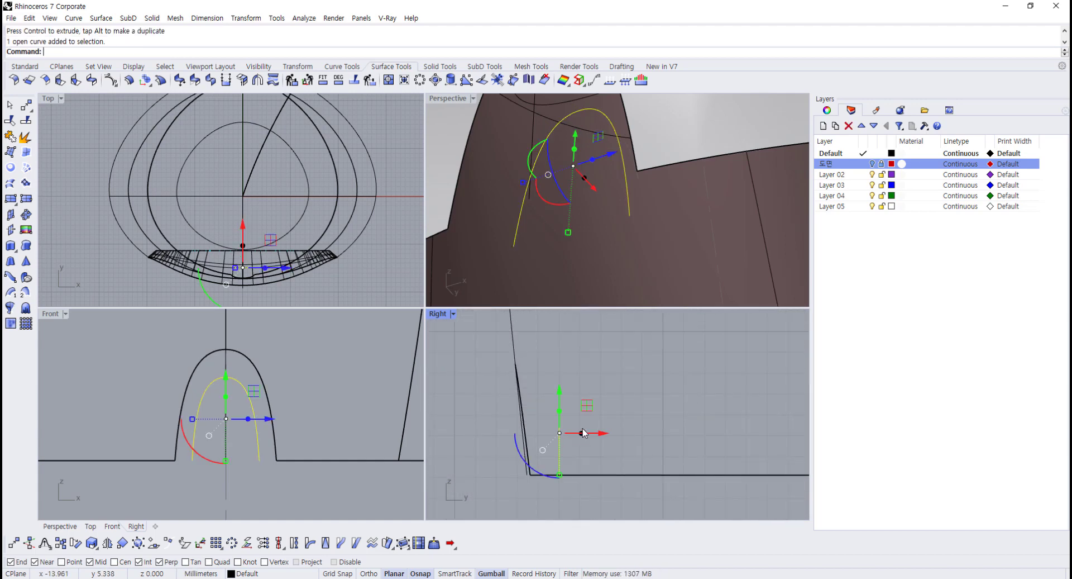
left_click_drag(596, 433, 600, 434)
left_click(618, 436)
left_click(561, 436)
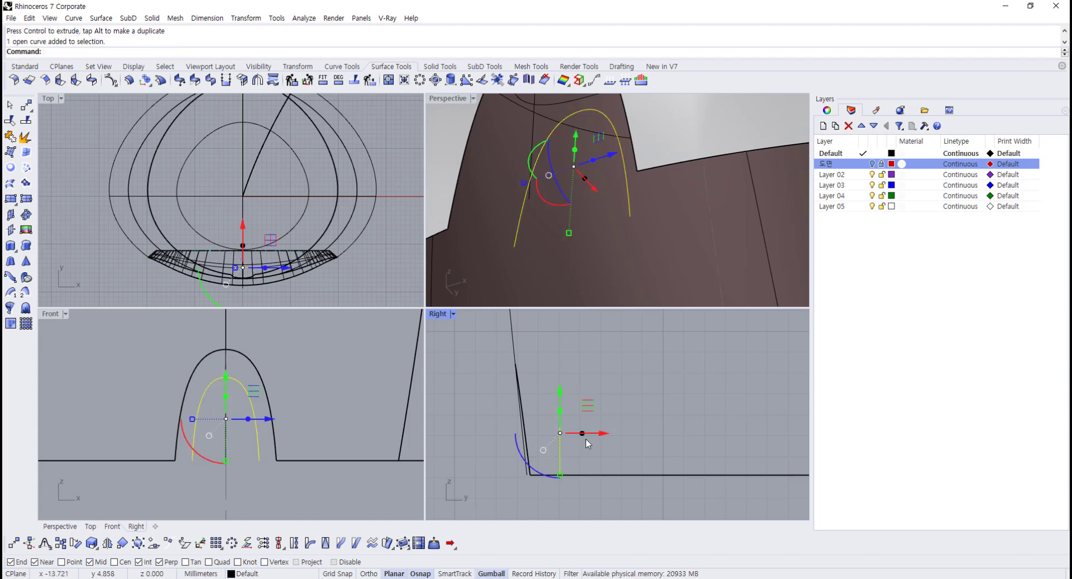
scroll(588, 443, "up", 2)
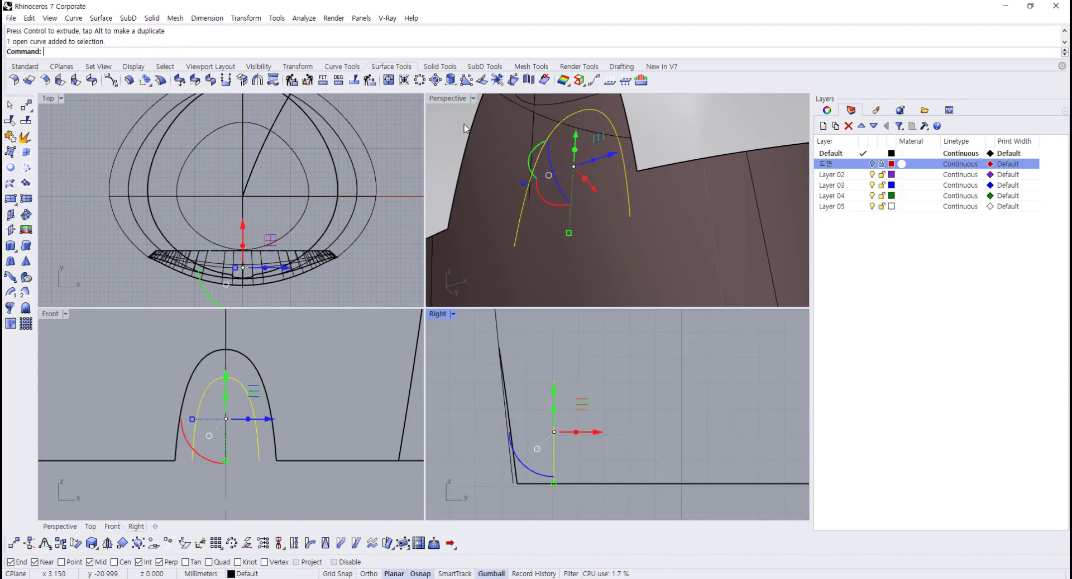
- Draw a straight polyline joining the two lower ends of the inner arch curve in the maximized Perspective view
double_click(447, 98)
scroll(366, 266, "down", 12)
left_click(265, 307)
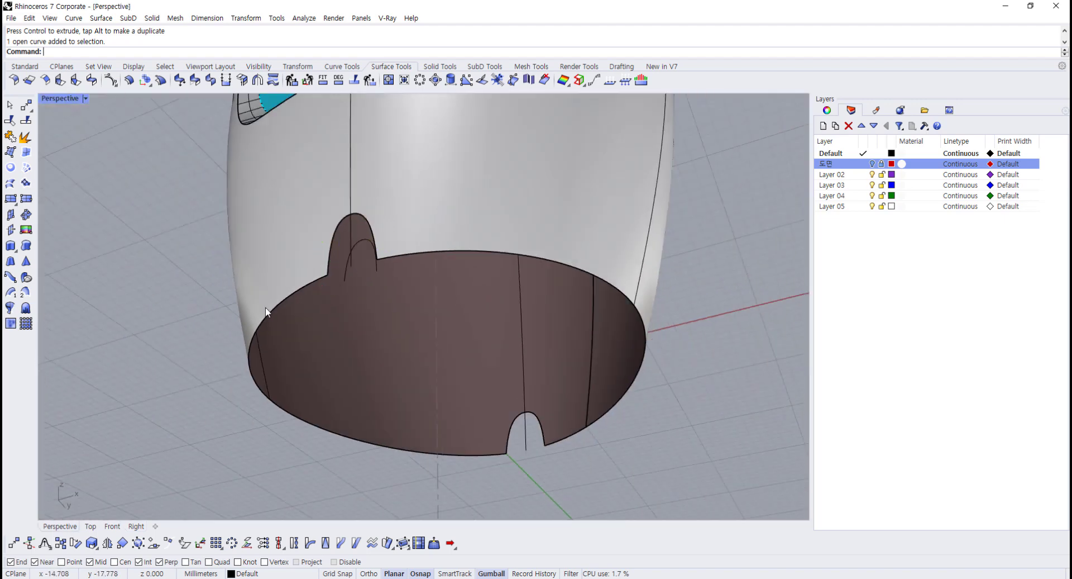
scroll(357, 291, "up", 5)
right_click_drag(357, 290, 368, 296)
scroll(369, 295, "up", 4)
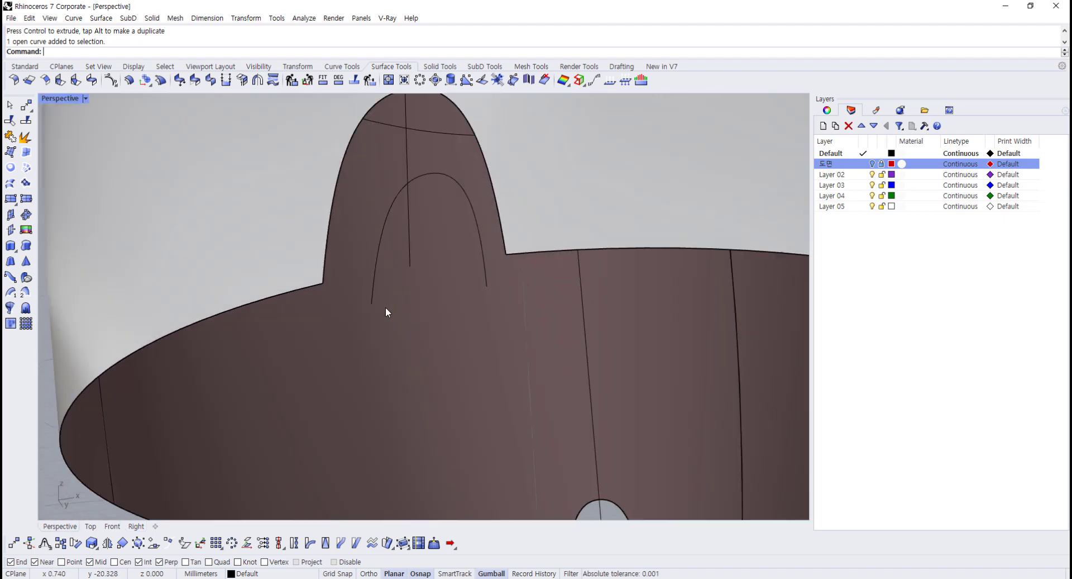
left_click(24, 67)
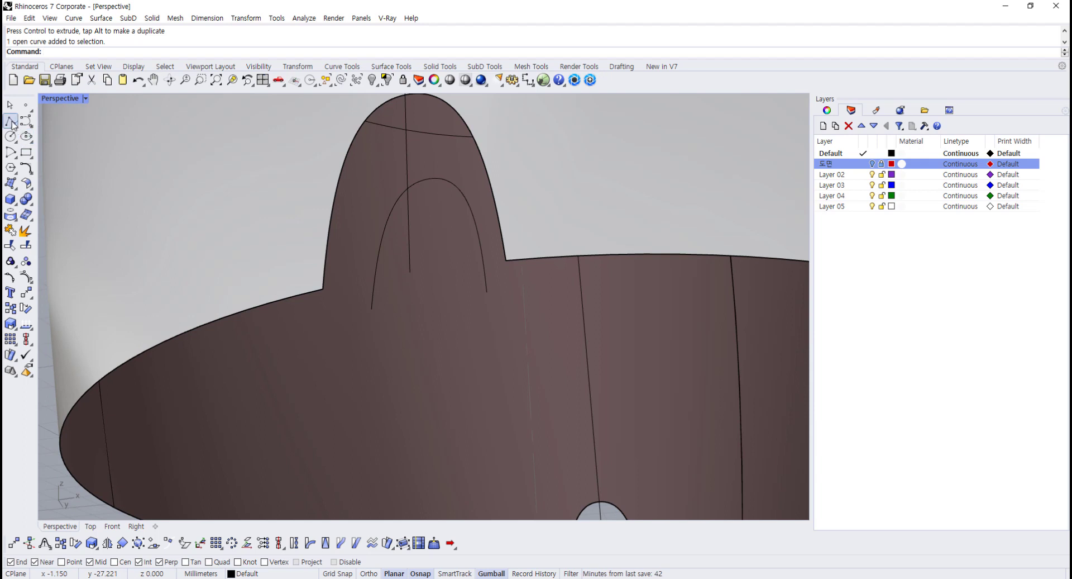
left_click(11, 121)
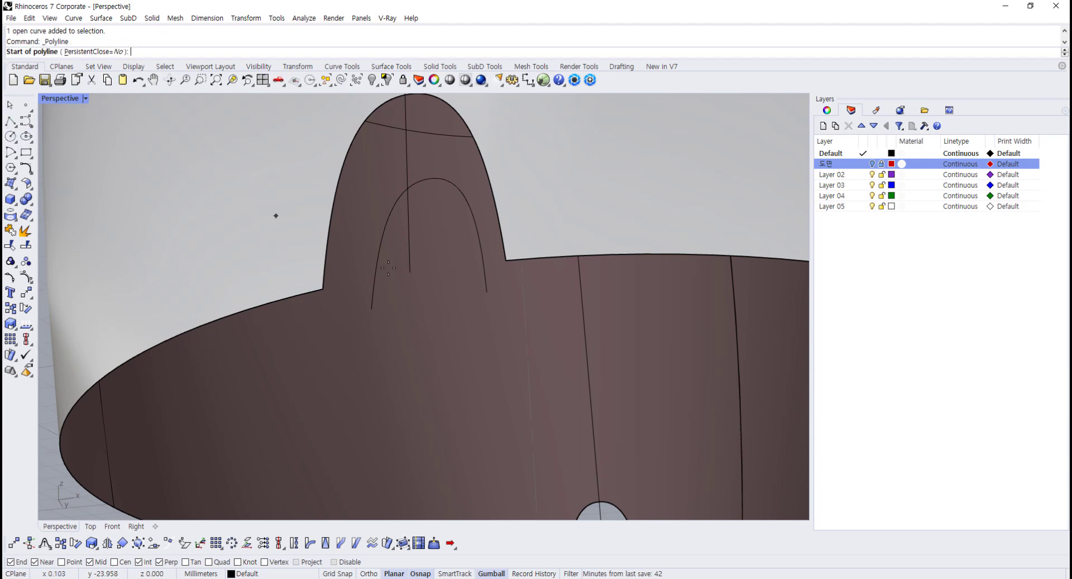
left_click(372, 308)
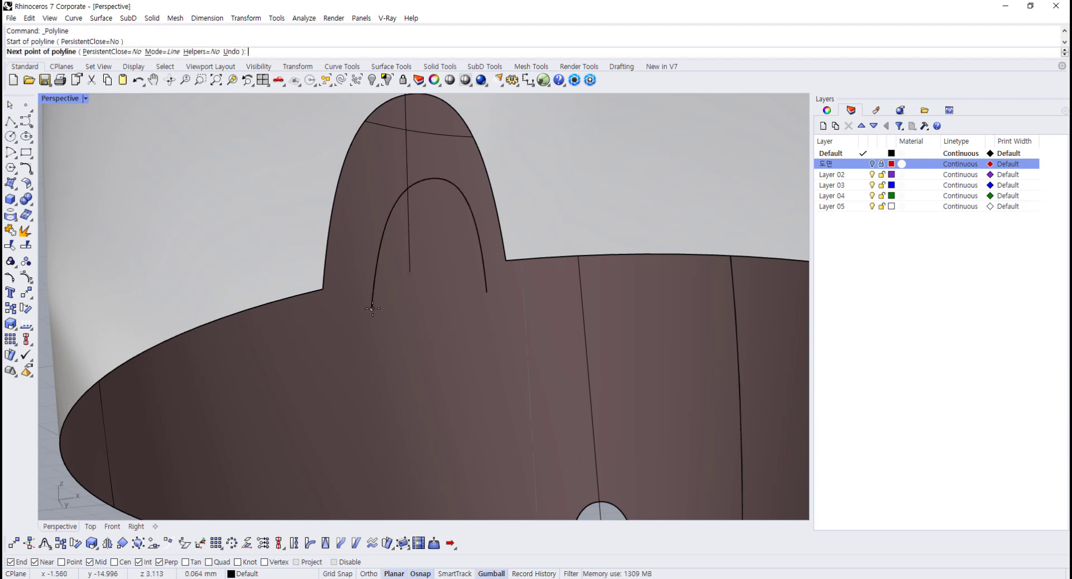
left_click(487, 292)
key("Return")
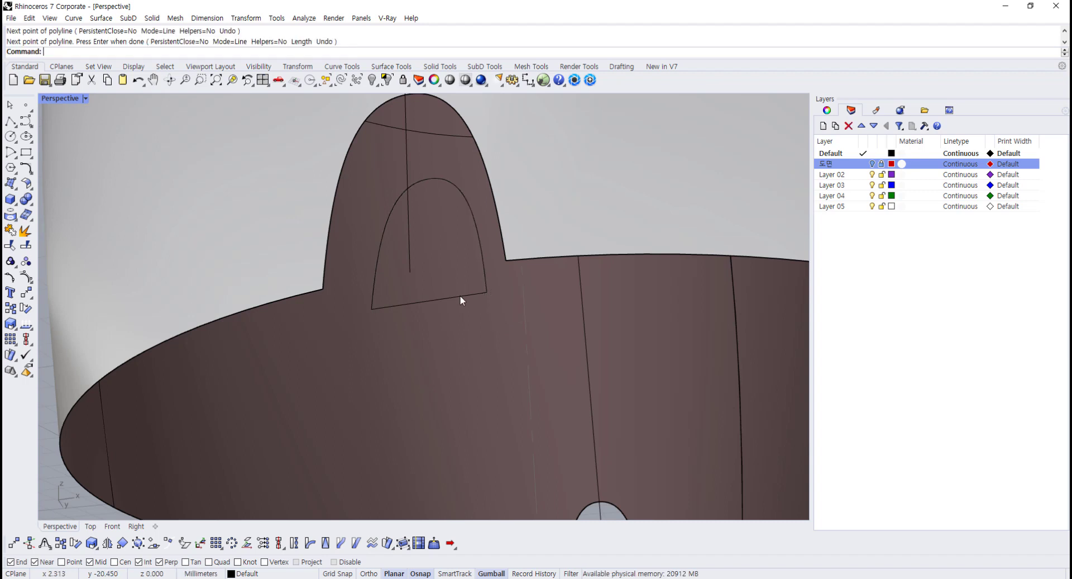
- Create a planar surface from the inner arch curve and its straight closing line
left_click(460, 295)
left_click(487, 272, "shift")
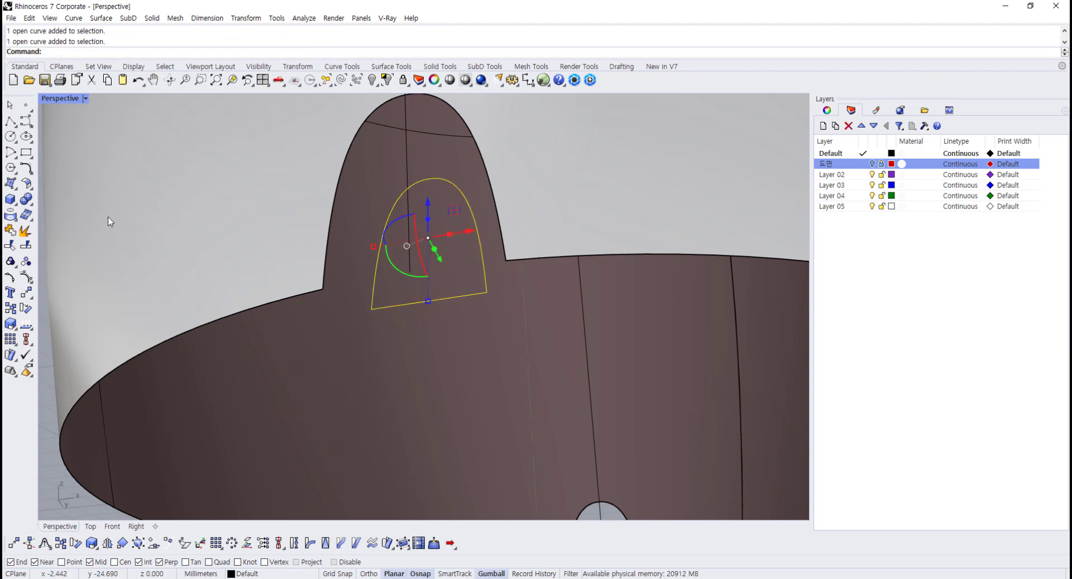
left_click(387, 69)
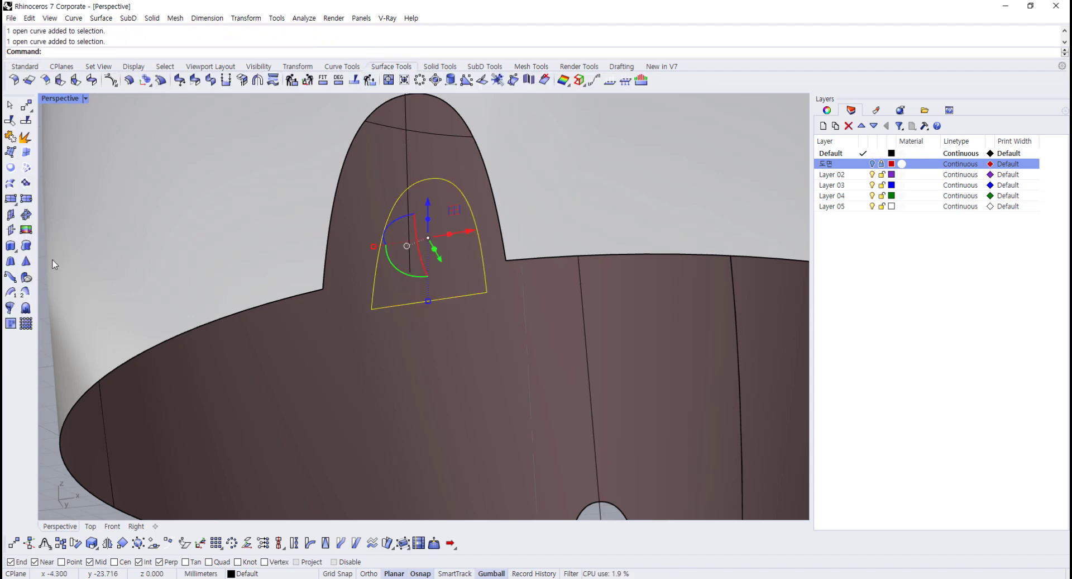
left_click(10, 167)
scroll(343, 343, "down", 5)
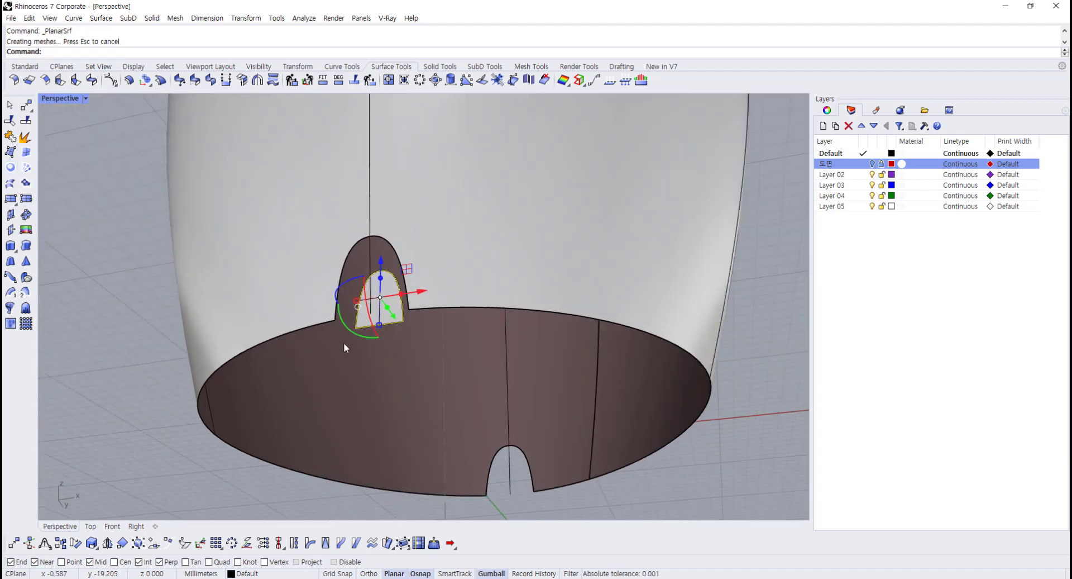
left_click(115, 386)
mouse_move(394, 330)
right_mouse_down()
mouse_move(363, 328)
mouse_move(385, 298)
mouse_move(397, 330)
right_mouse_up()
scroll(397, 329, "up", 5)
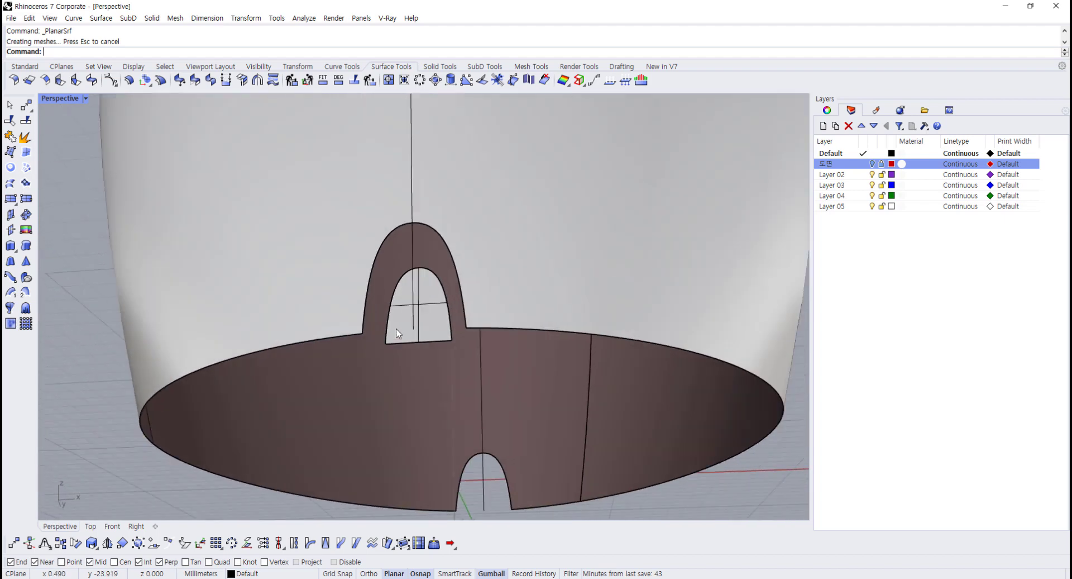
left_click(397, 328)
scroll(144, 424, "down", 3)
key("Escape")
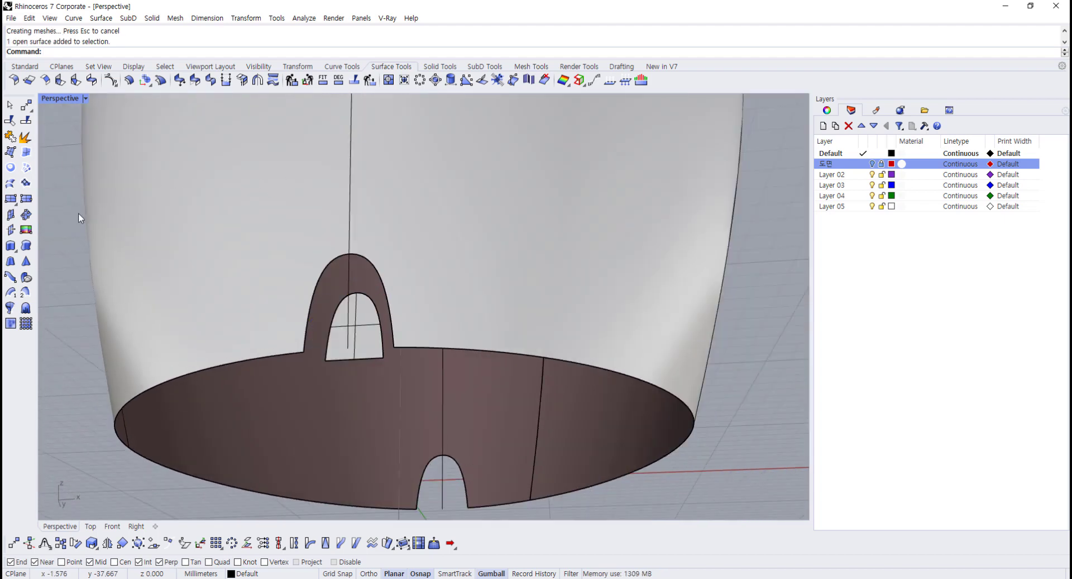
left_click(10, 183)
scroll(334, 321, "up", 3)
left_click(327, 362)
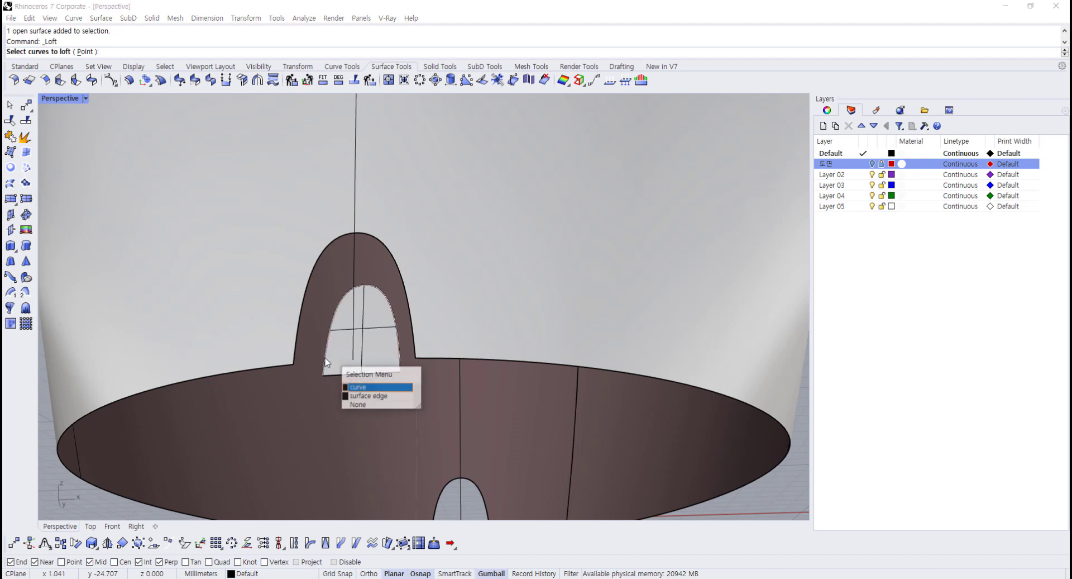
left_click(368, 387)
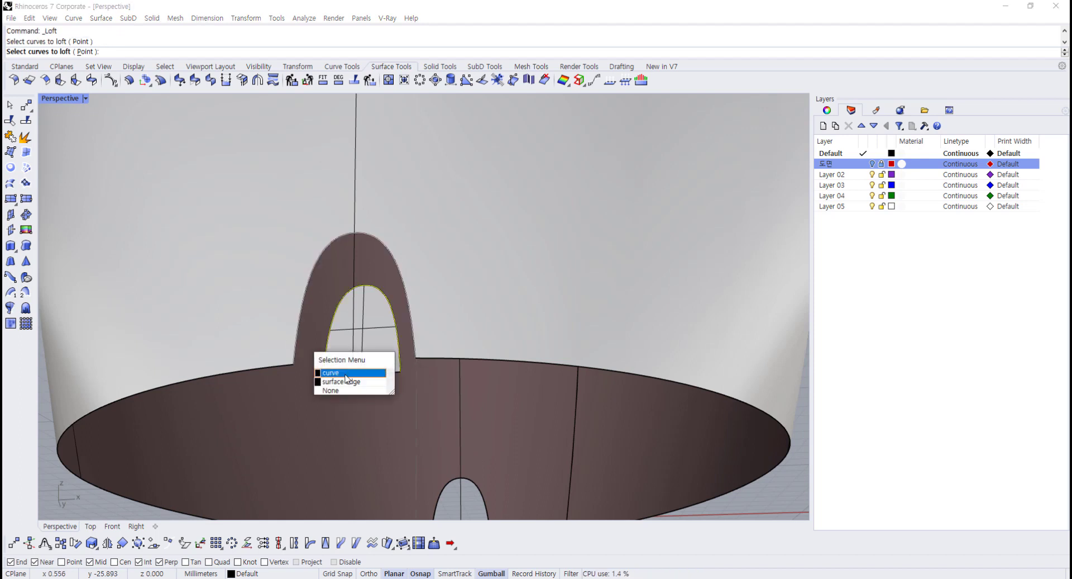
left_click(329, 372)
key("Return")
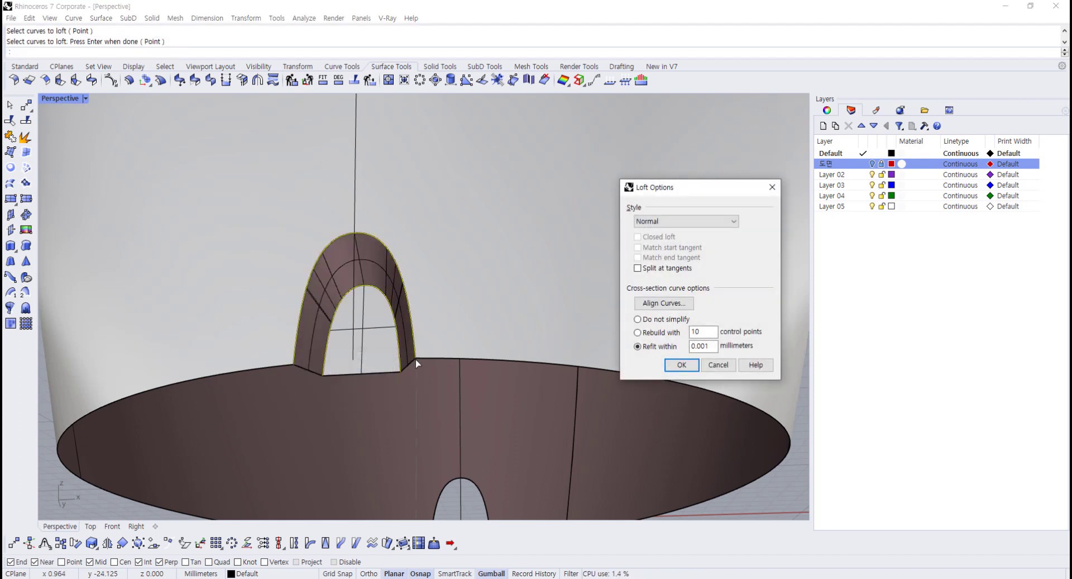
right_click_drag(415, 363, 358, 341)
left_click(646, 321)
double_click(56, 98)
scroll(191, 448, "up", 6)
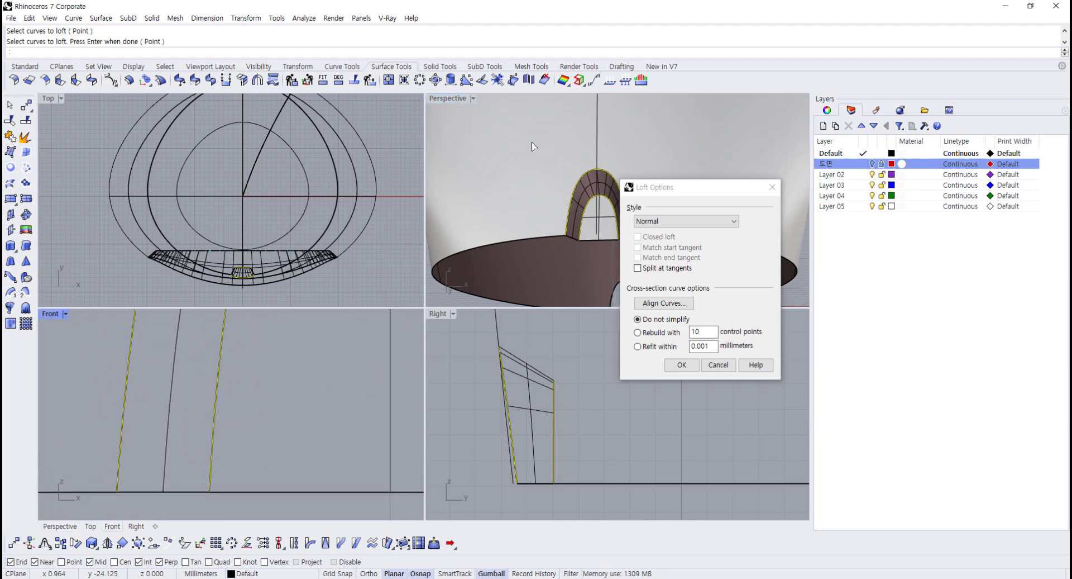
double_click(441, 100)
right_click_drag(445, 335, 393, 247)
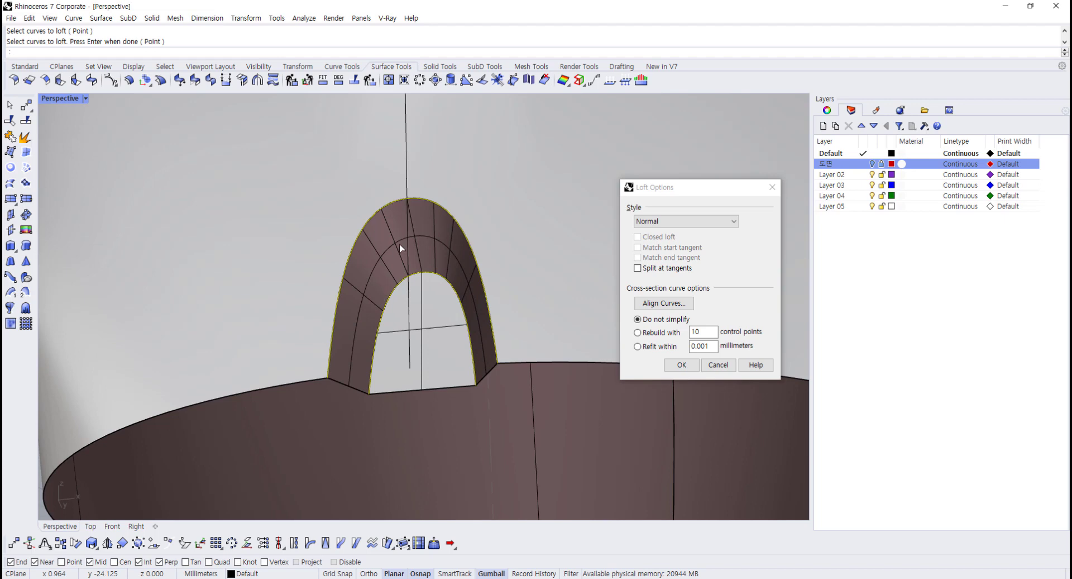
left_click(719, 365)
- Draw two straight polylines joining the lower ends of the outer arch opening to the matching ends of the inner arch
left_click(24, 66)
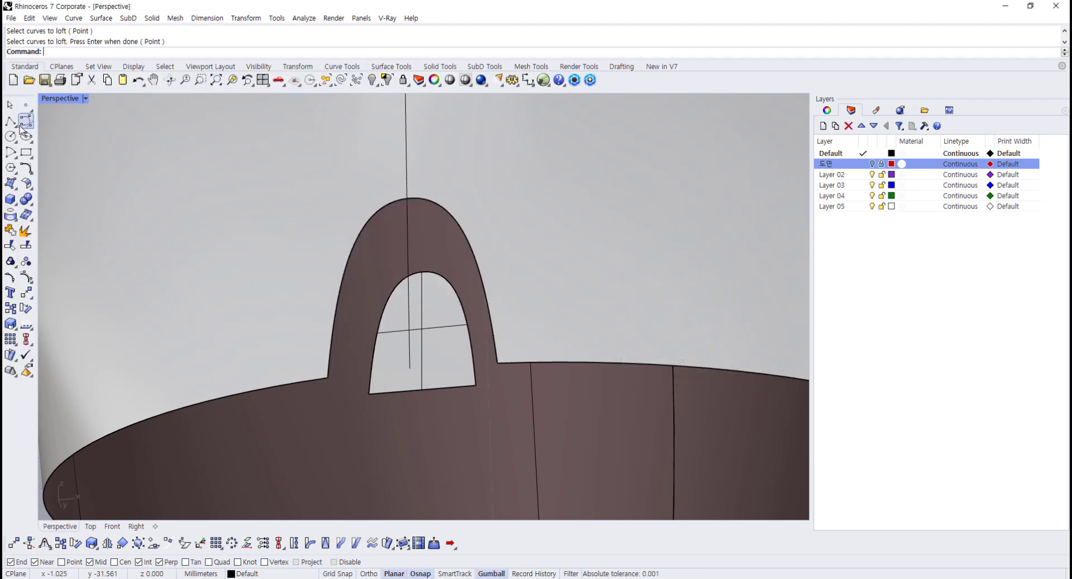
left_click(12, 122)
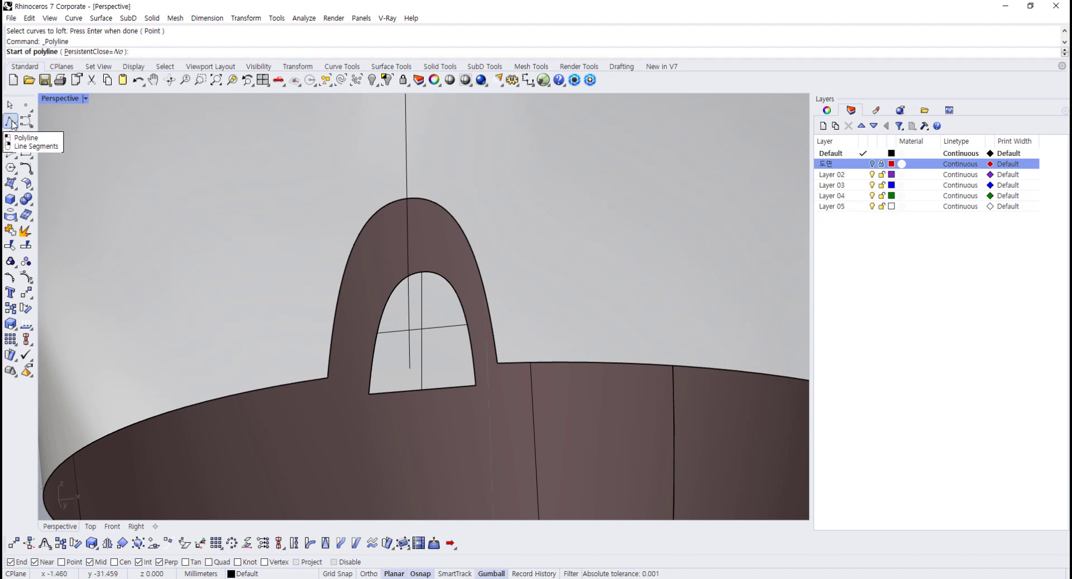
left_click(342, 388)
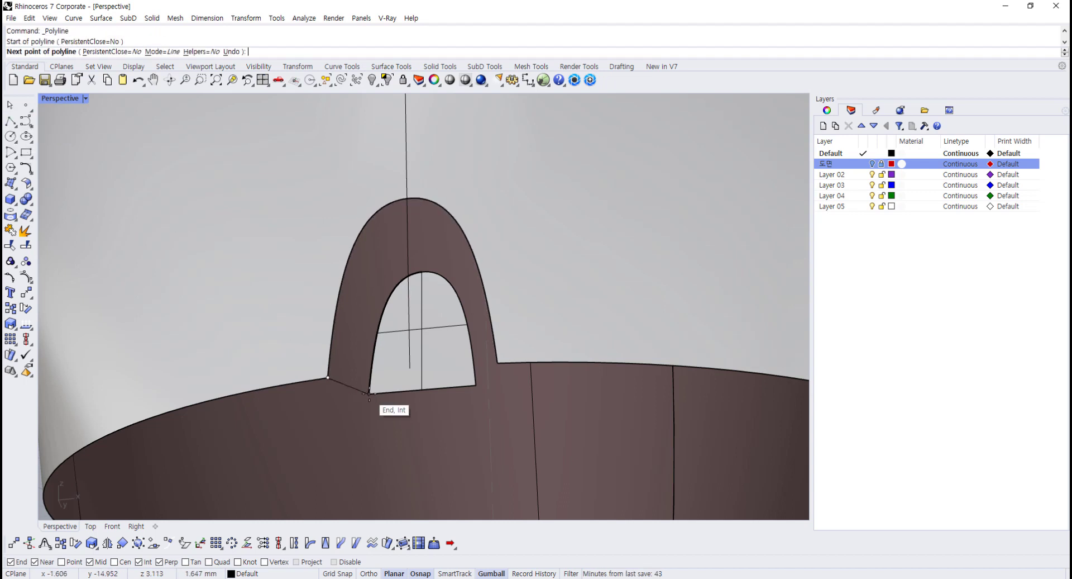
key("Return")
key("Return")
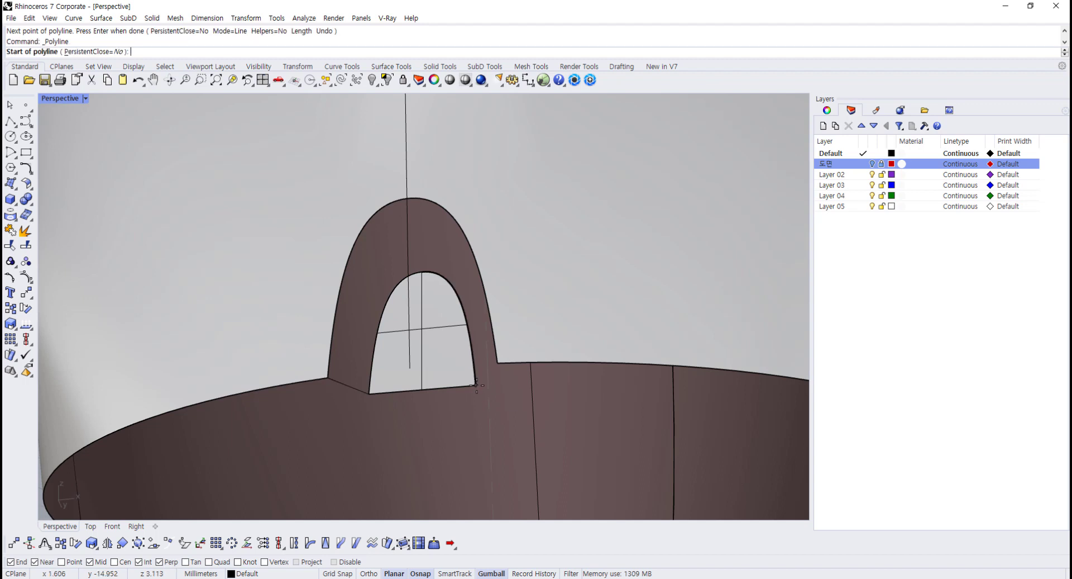
left_click(476, 385)
left_click(498, 363)
key("Return")
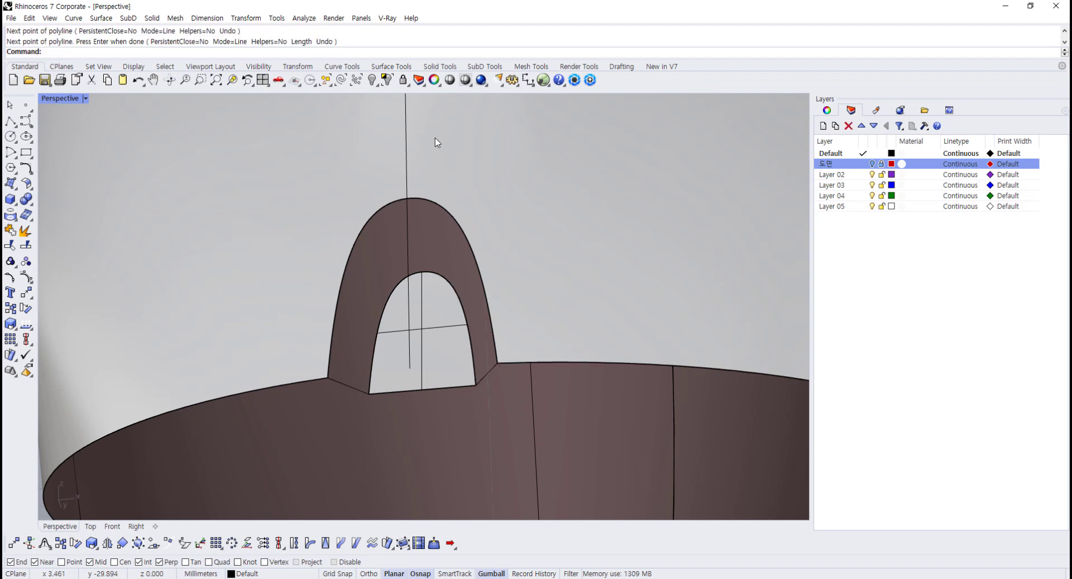
- Sweep the two short connecting lines along the inner and outer arch curves with Sweep 2 Rails, leaving the cross sections unchanged
left_click(391, 66)
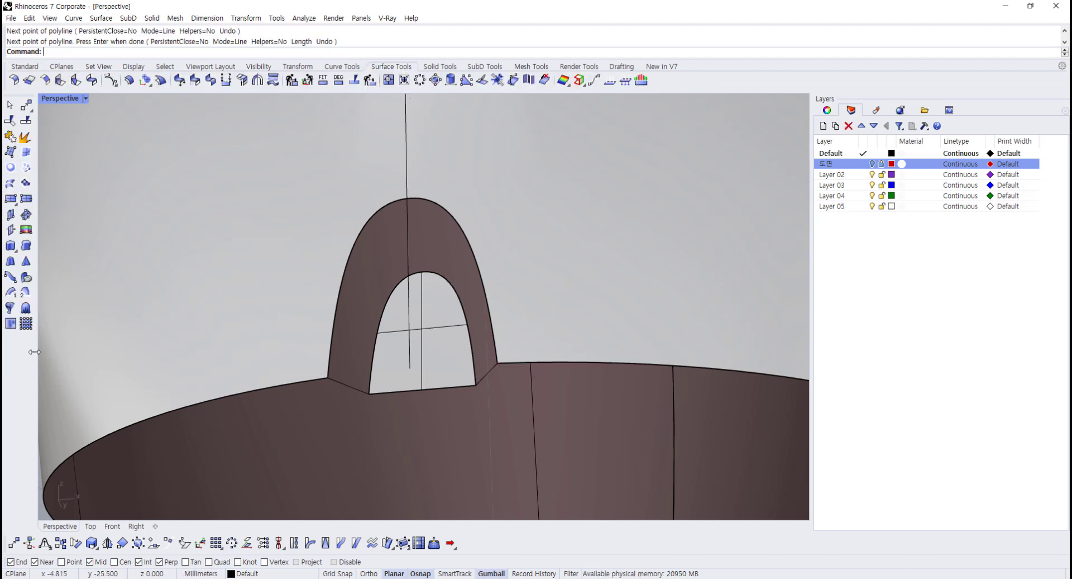
left_click(26, 293)
left_click(375, 363)
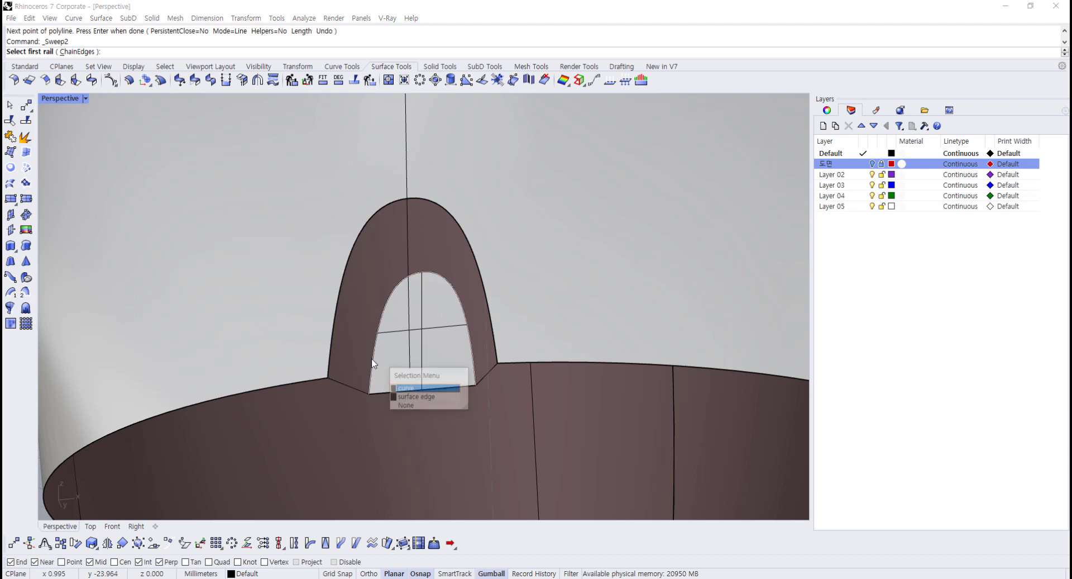
left_click(402, 388)
left_click(330, 350)
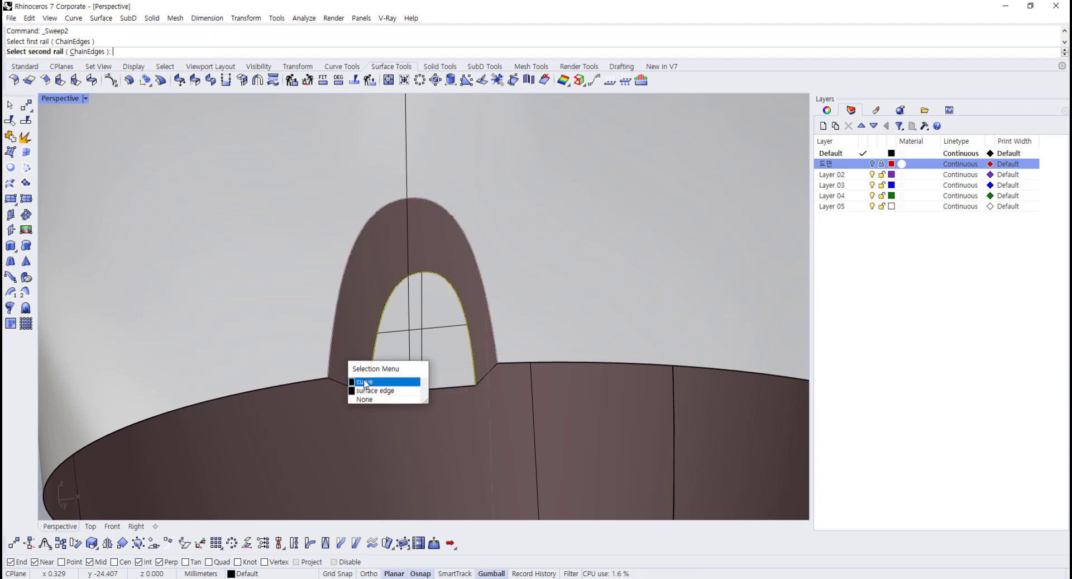
left_click(348, 381)
left_click(344, 383)
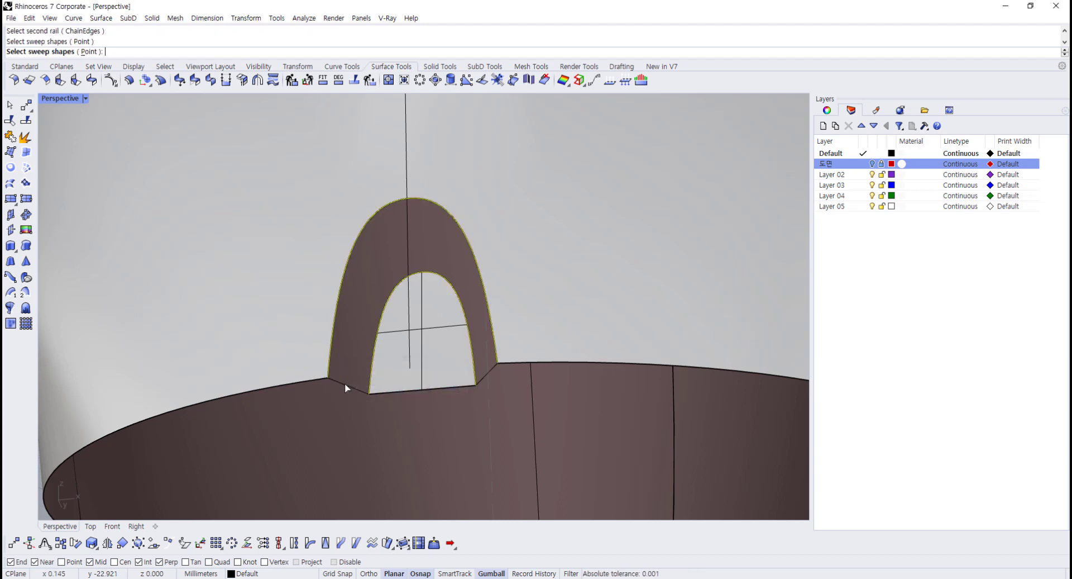
left_click(491, 375)
key("Return")
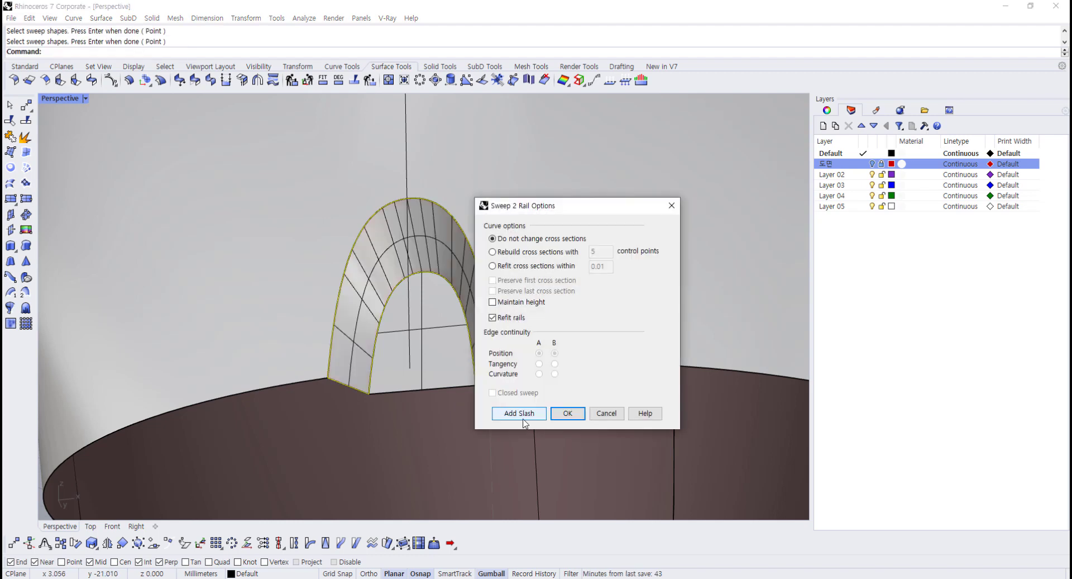
left_click(565, 413)
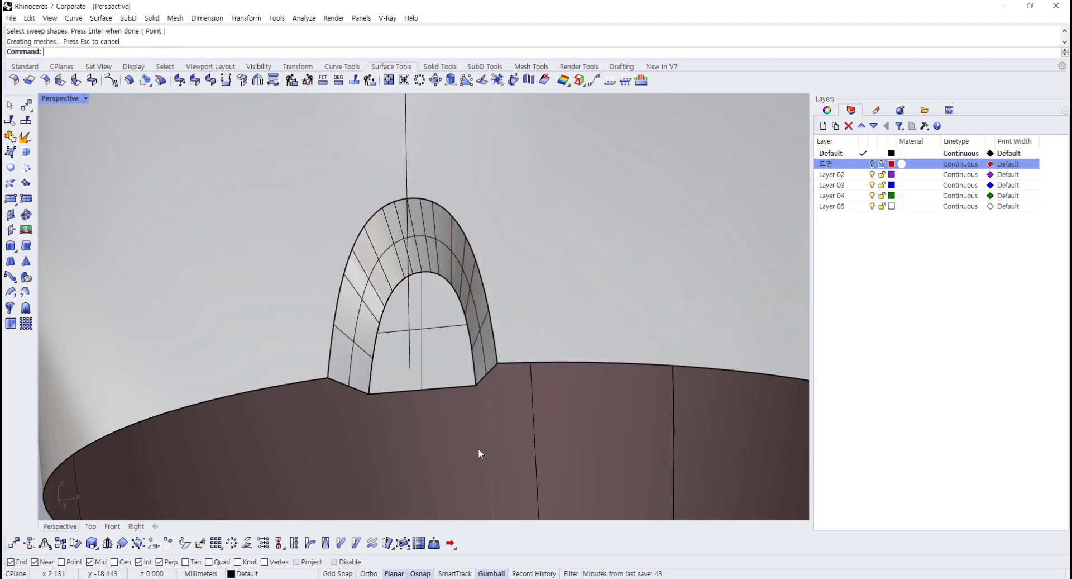
- Mirror a copy of the notch's swept and planar surfaces to the opposite wall across a vertical plane through the bottom edge in the Right view
scroll(392, 350, "down", 10)
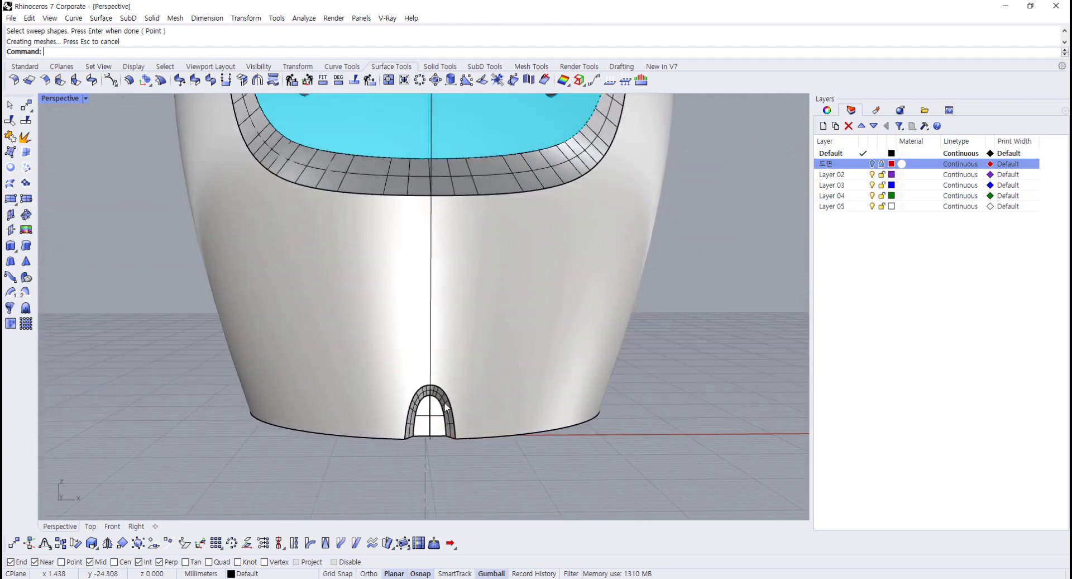
scroll(445, 406, "up", 10)
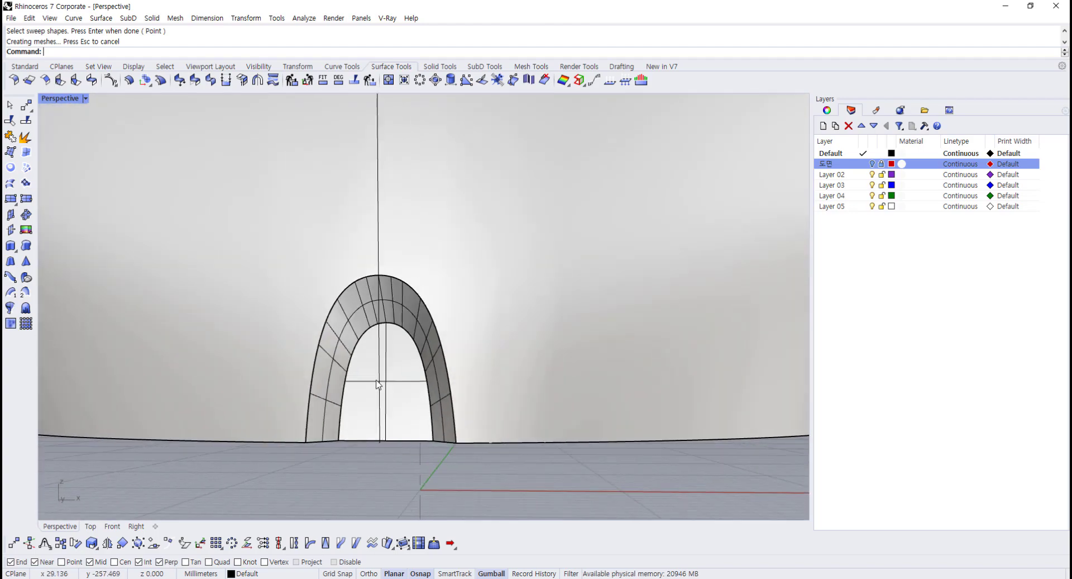
scroll(376, 380, "up", 3)
left_click(326, 356)
left_click(360, 402, "shift")
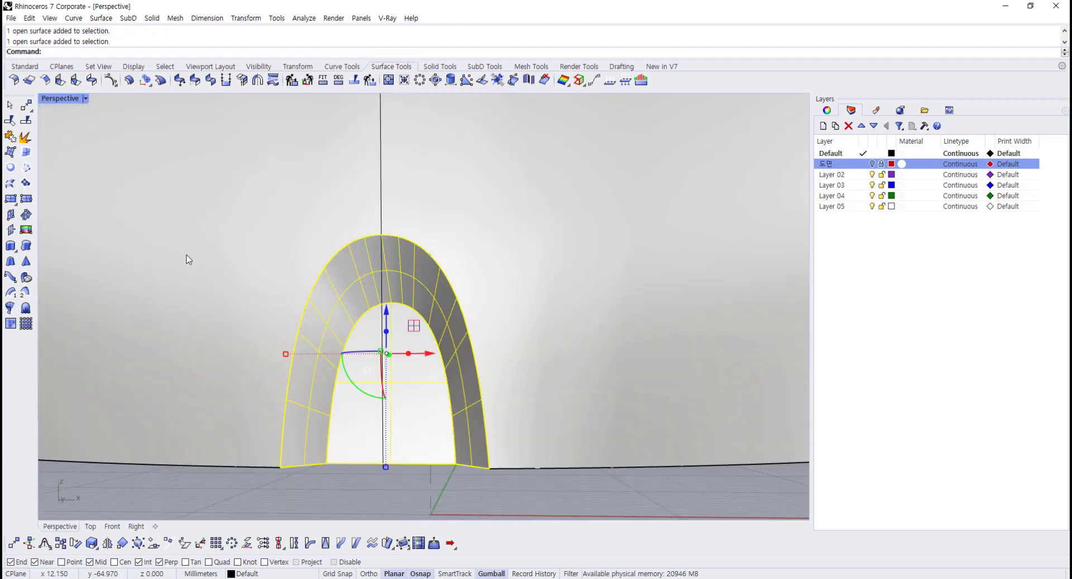
double_click(62, 100)
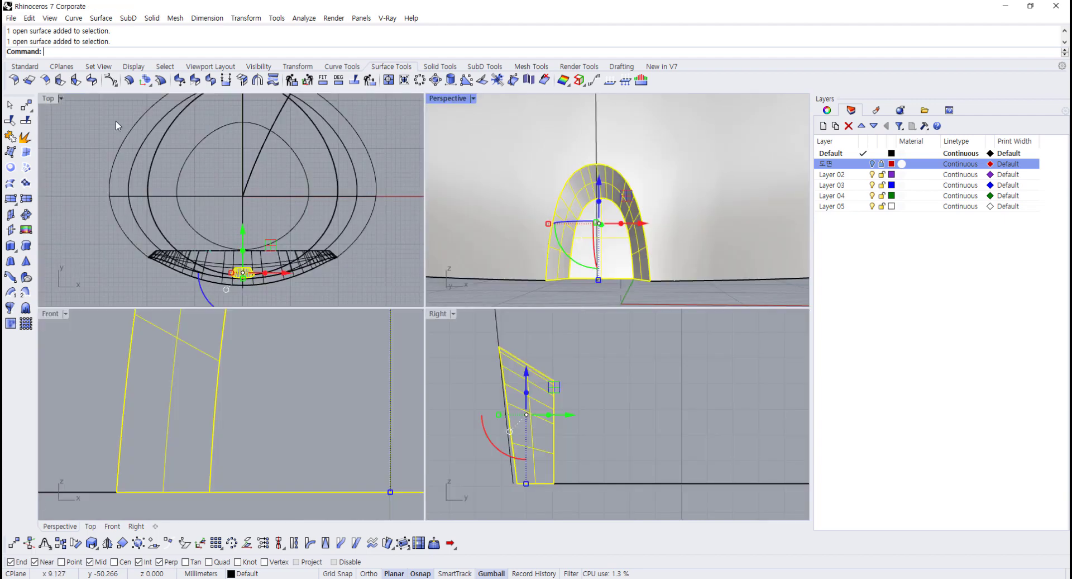
scroll(547, 392, "up", 8)
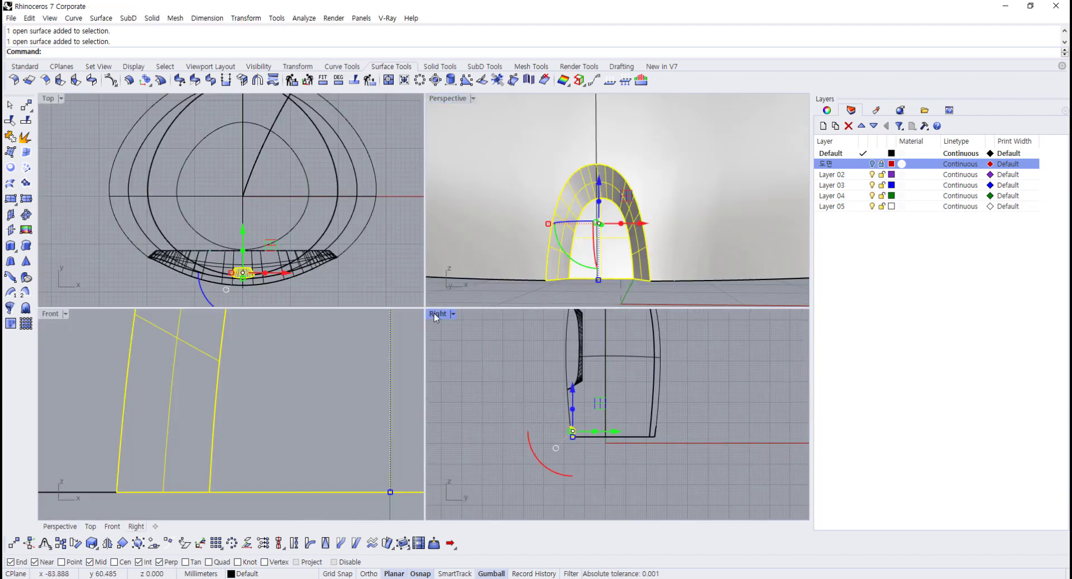
double_click(437, 314)
scroll(453, 358, "down", 3)
scroll(456, 385, "up", 4)
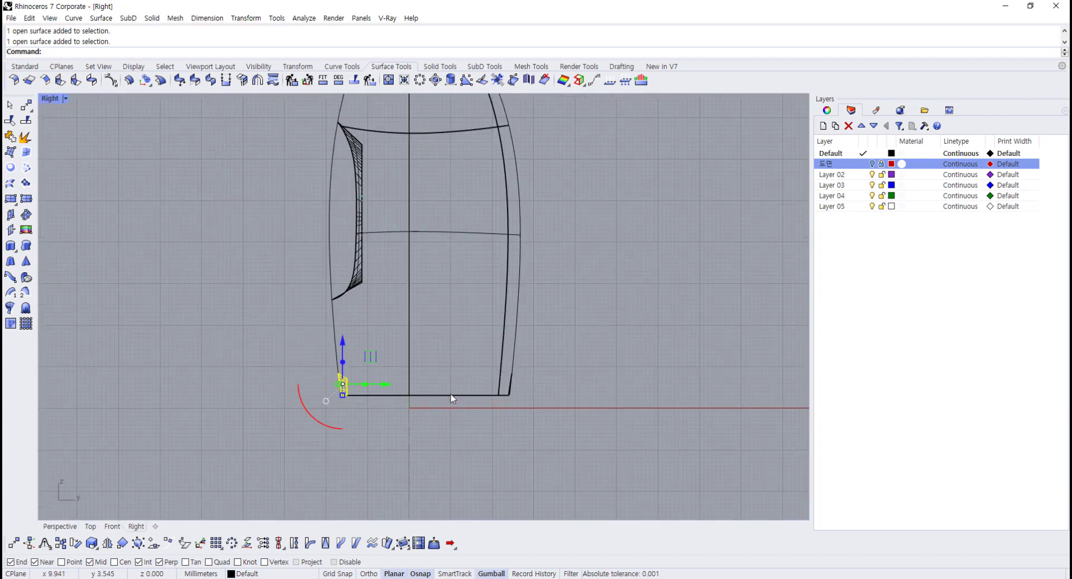
scroll(453, 398, "up", 2)
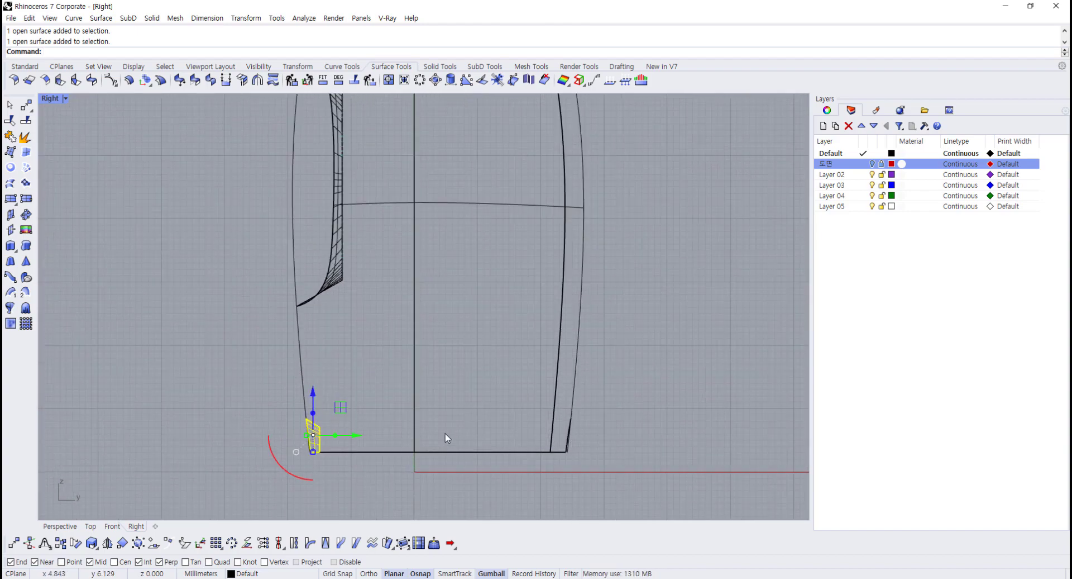
scroll(446, 437, "down", 2)
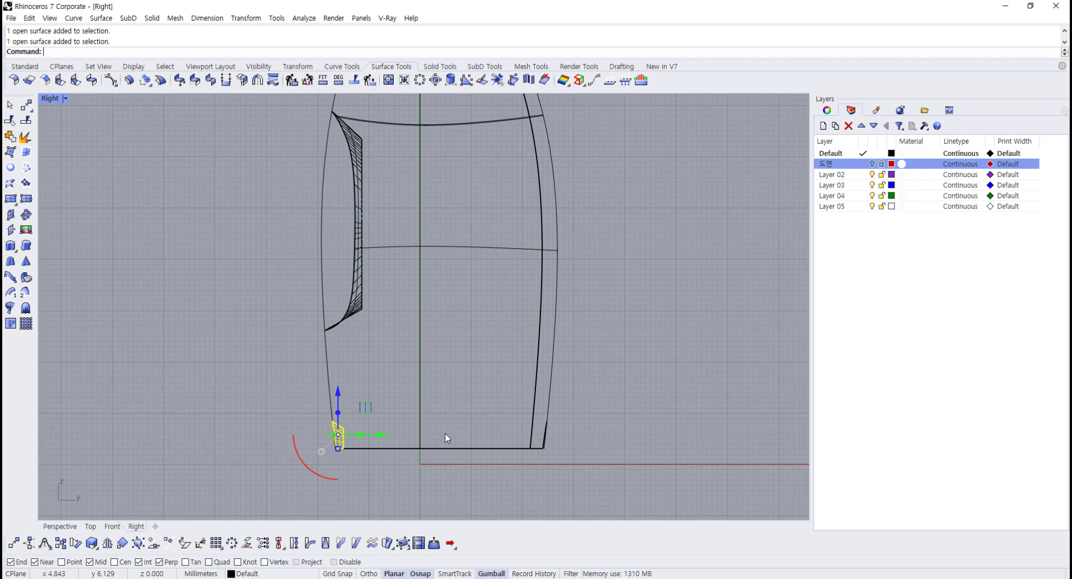
type("irror")
key("Return")
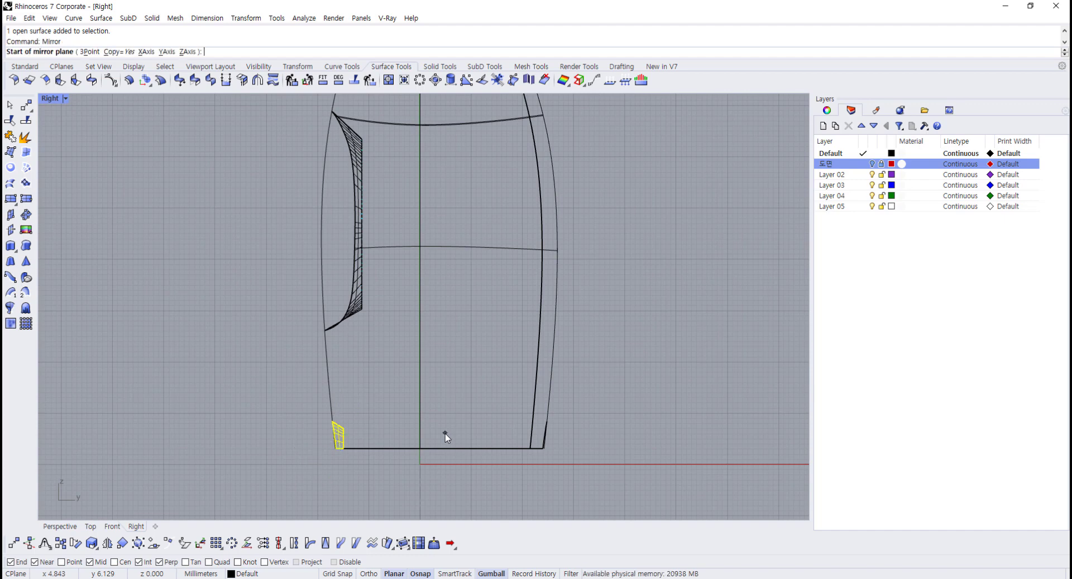
left_click(445, 447)
left_click(445, 405)
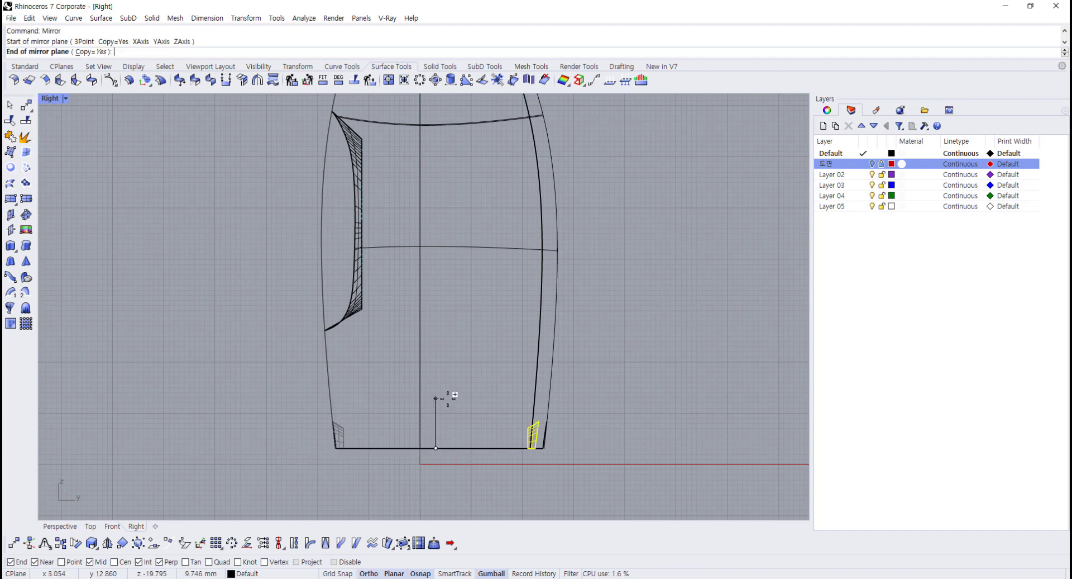
- Move the mirrored notch surfaces from their upper outer corner onto the arch opening in the opposite wall in the Right view
scroll(551, 434, "up", 2)
scroll(551, 435, "up", 4)
left_click_drag(440, 365, 517, 505)
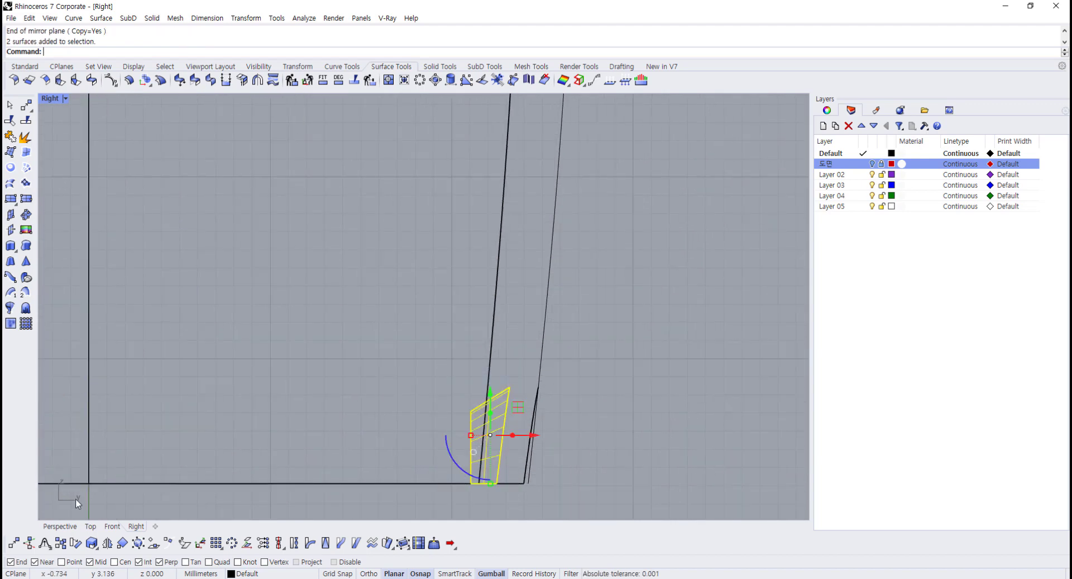
left_click(27, 105)
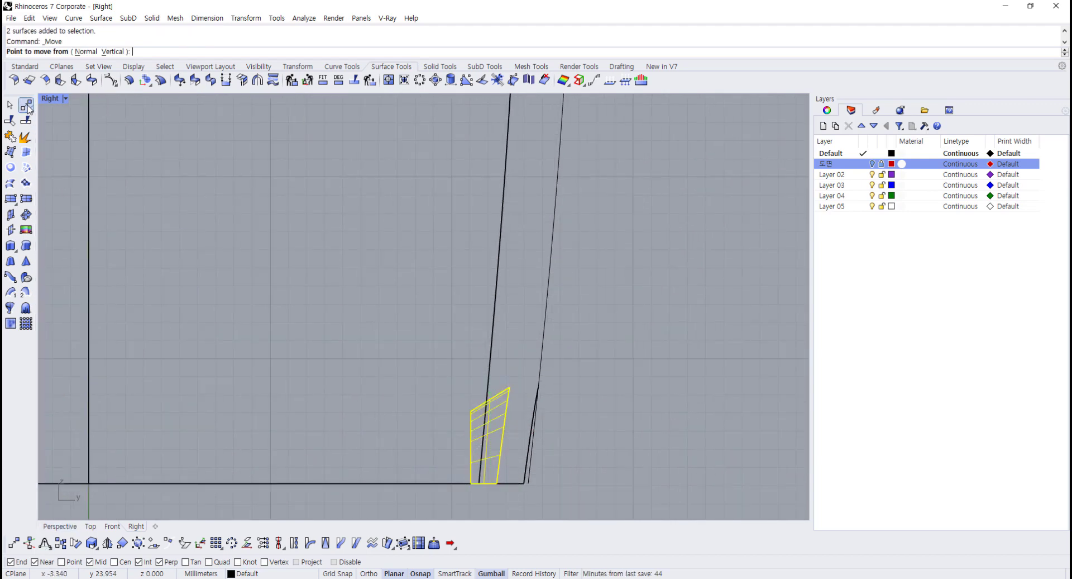
scroll(522, 402, "up", 2)
left_click(487, 385)
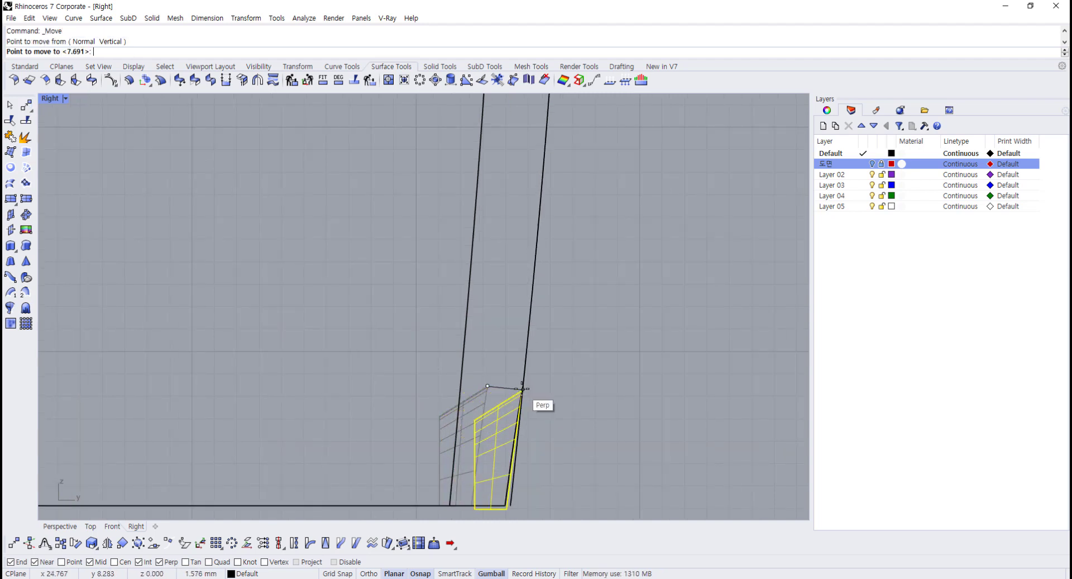
key("Return")
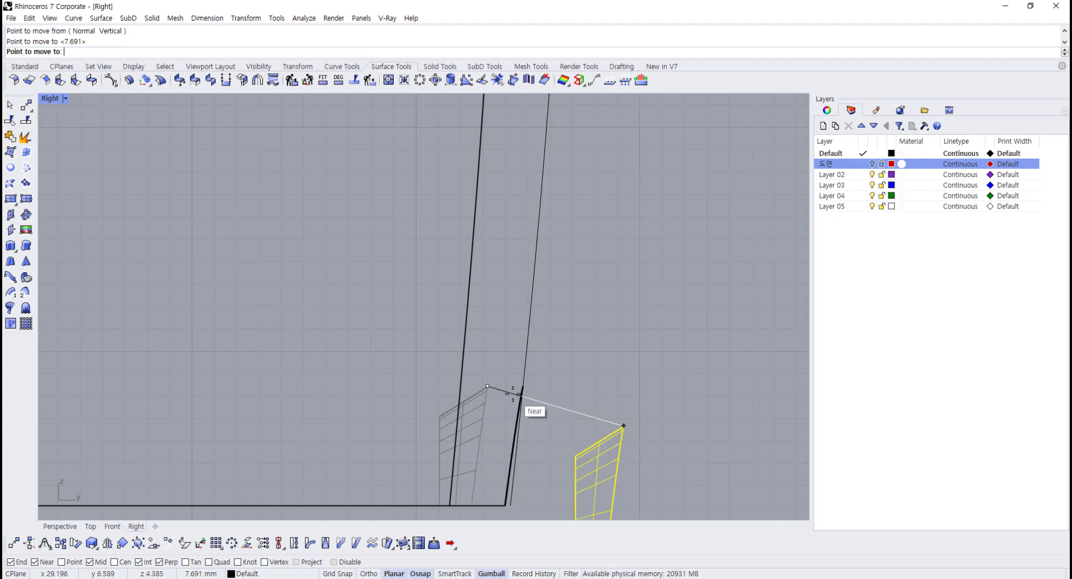
left_click(520, 389)
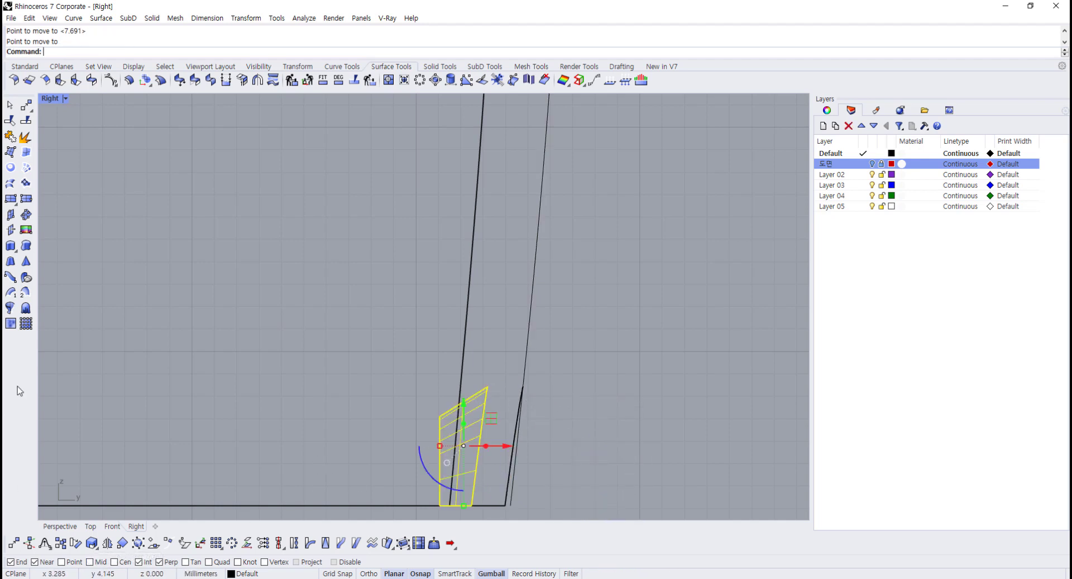
left_click(26, 106)
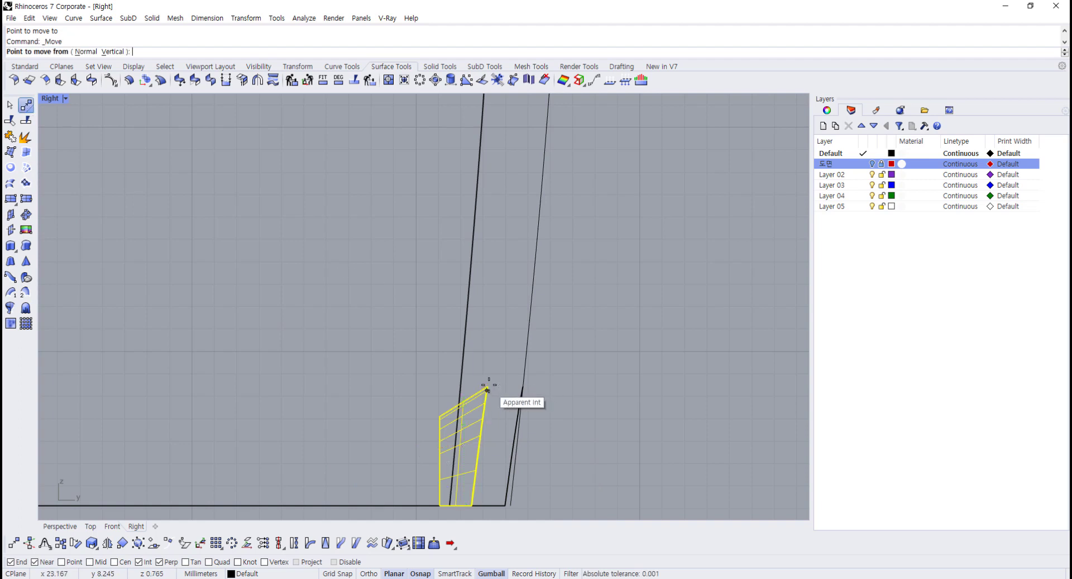
- Turn off the Near and Intersection object snaps and turn on the Quadrant snap
scroll(489, 385, "up", 3)
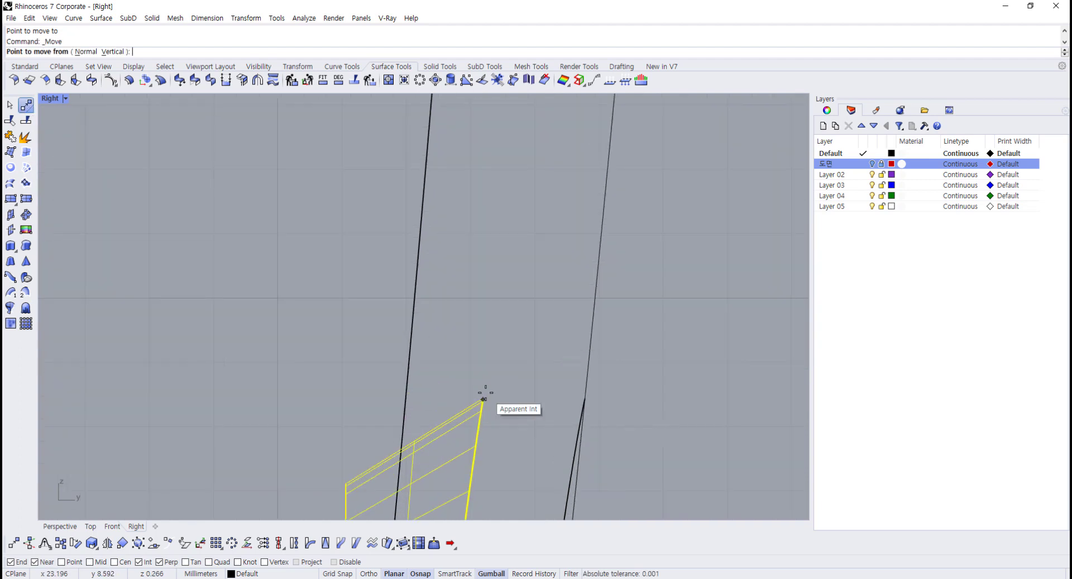
scroll(482, 399, "down", 2)
left_click(43, 562)
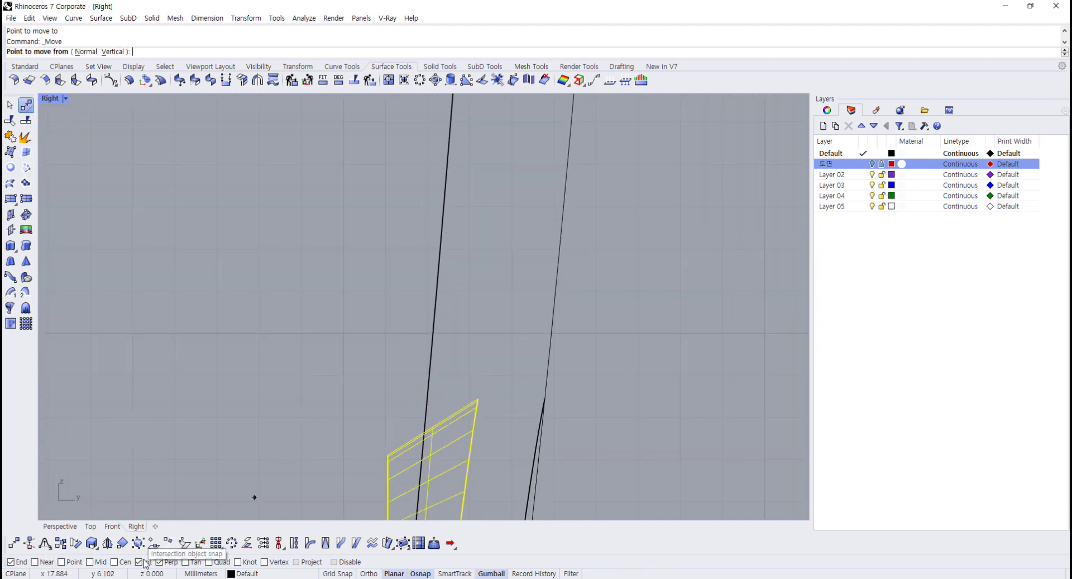
left_click(144, 562)
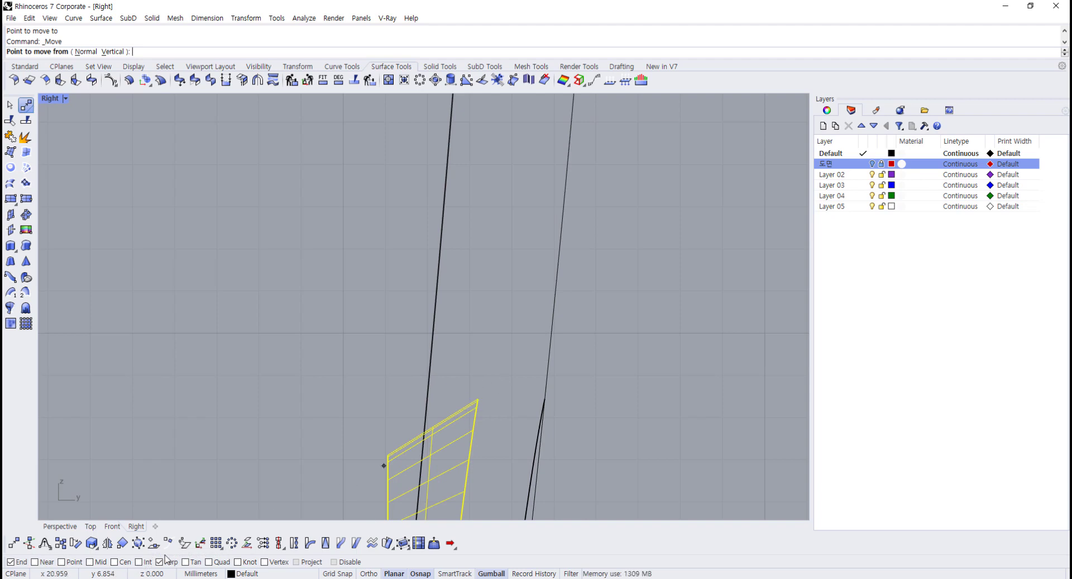
left_click(209, 561)
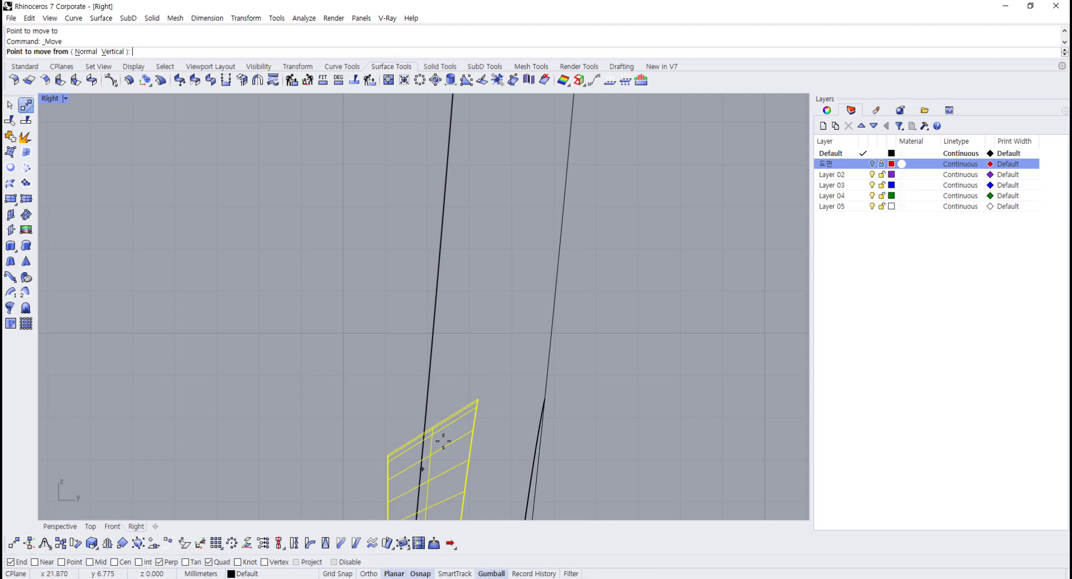
- Move the arch recess piece by its top outer corner onto the wall notch's top corner and nudge it slightly inward
left_click(478, 398)
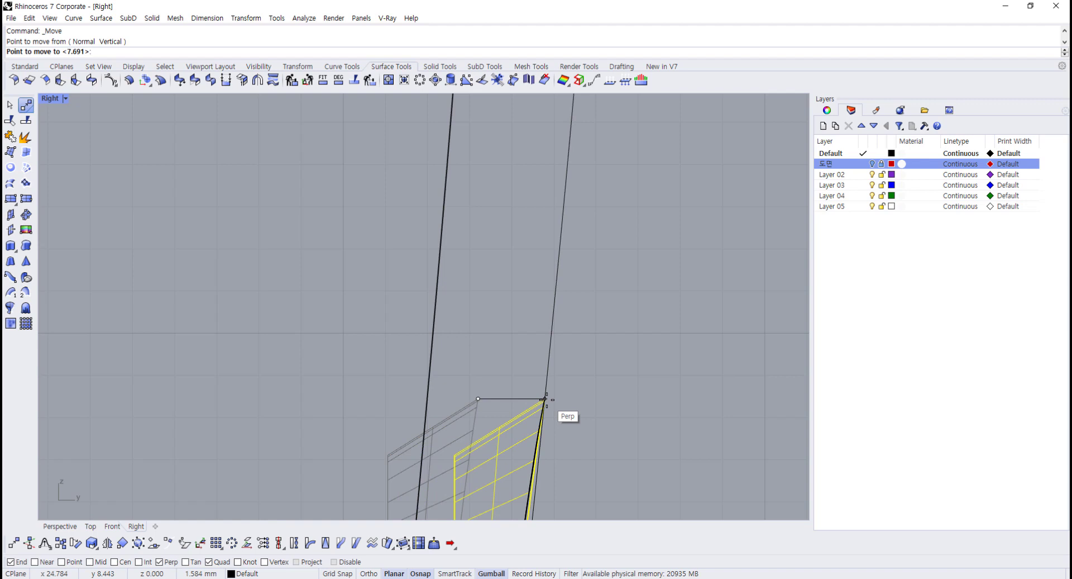
left_click(547, 399)
scroll(558, 413, "down", 3)
scroll(516, 444, "up", 5)
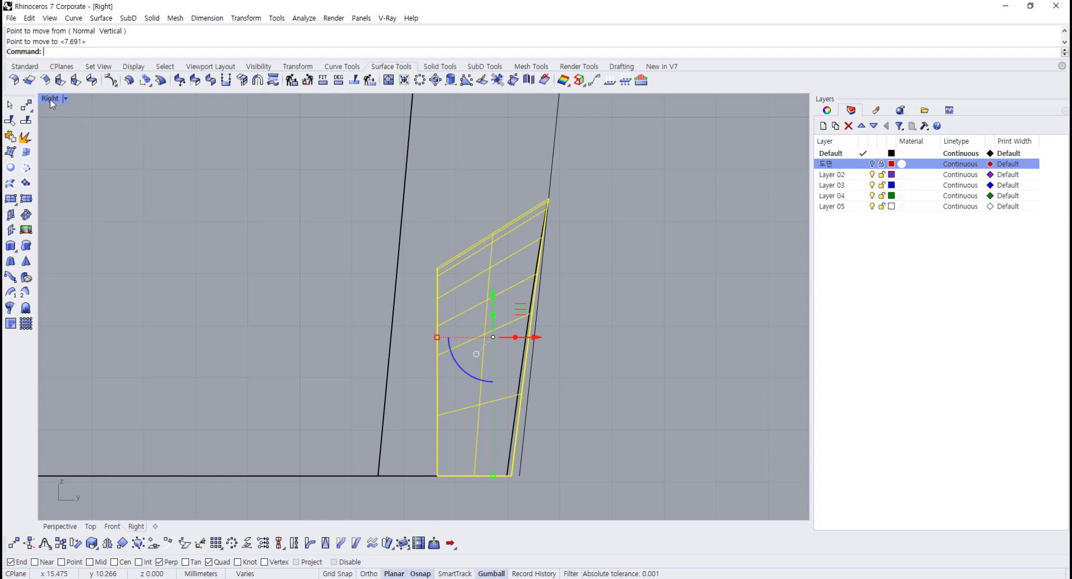
left_click_drag(532, 337, 527, 339)
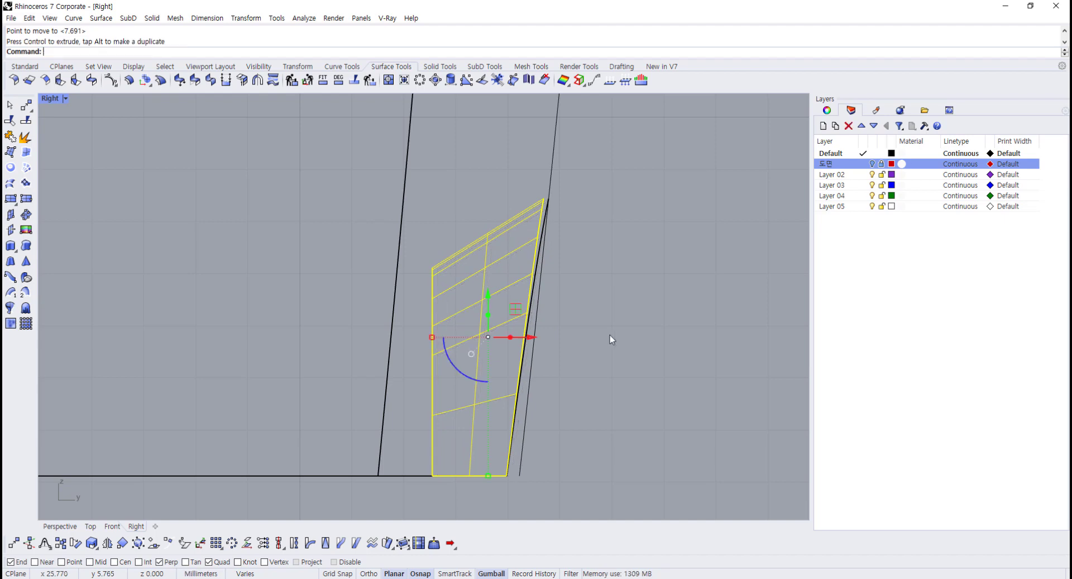
- Delete the curved side surface of the arch recess in the Perspective view, keeping its inner back face
double_click(53, 100)
double_click(441, 100)
right_click_drag(438, 103, 471, 241)
scroll(527, 215, "up", 10)
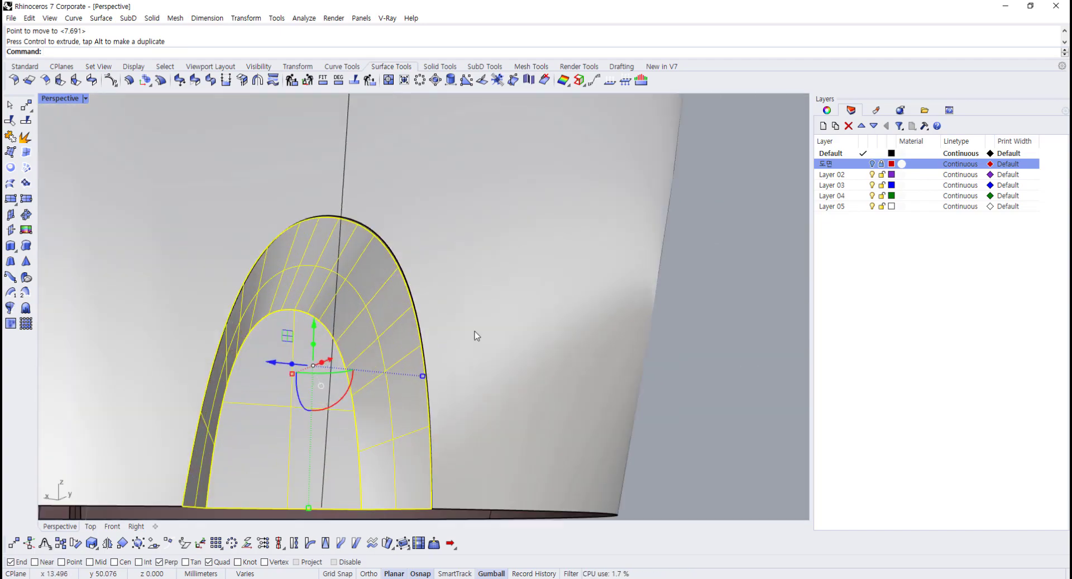
right_click_drag(475, 331, 665, 350)
left_click(665, 350)
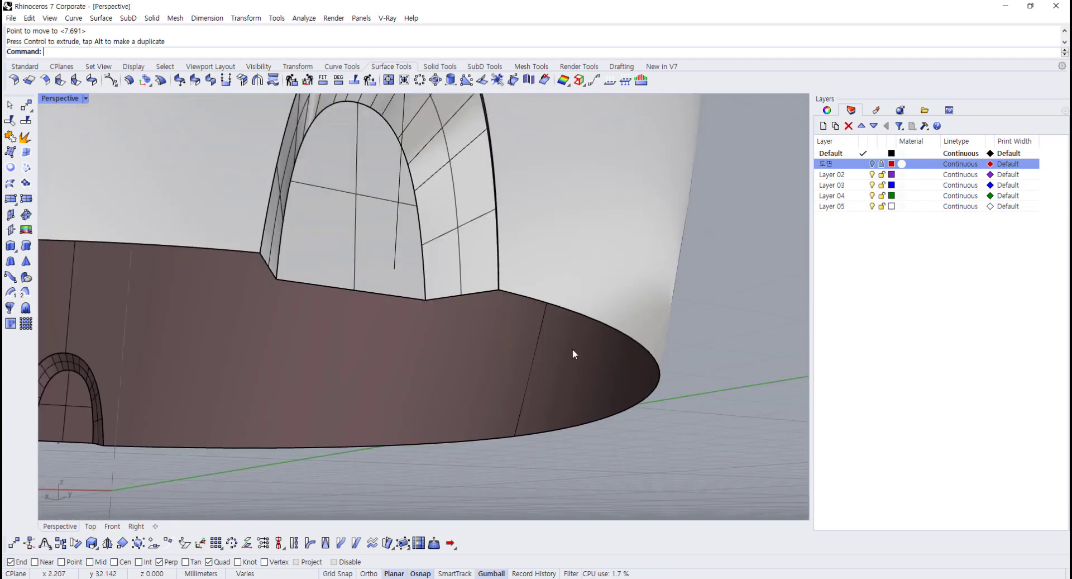
right_click_drag(572, 348, 516, 328)
left_click(479, 336)
key("Delete")
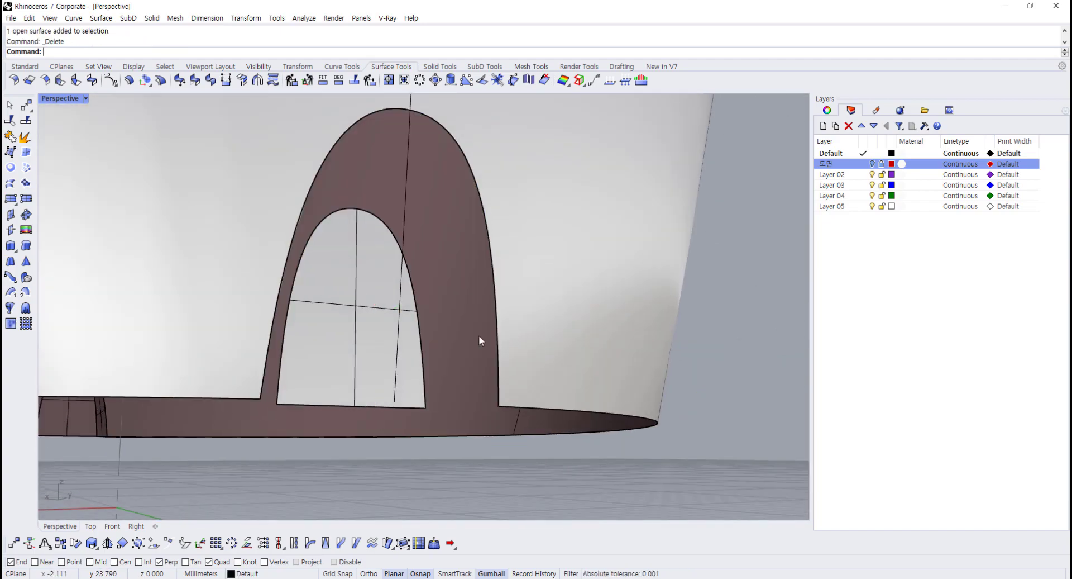
- Draw two polylines at the base, joining each lower end of the inner arch to the matching end of the outer opening
left_click(23, 66)
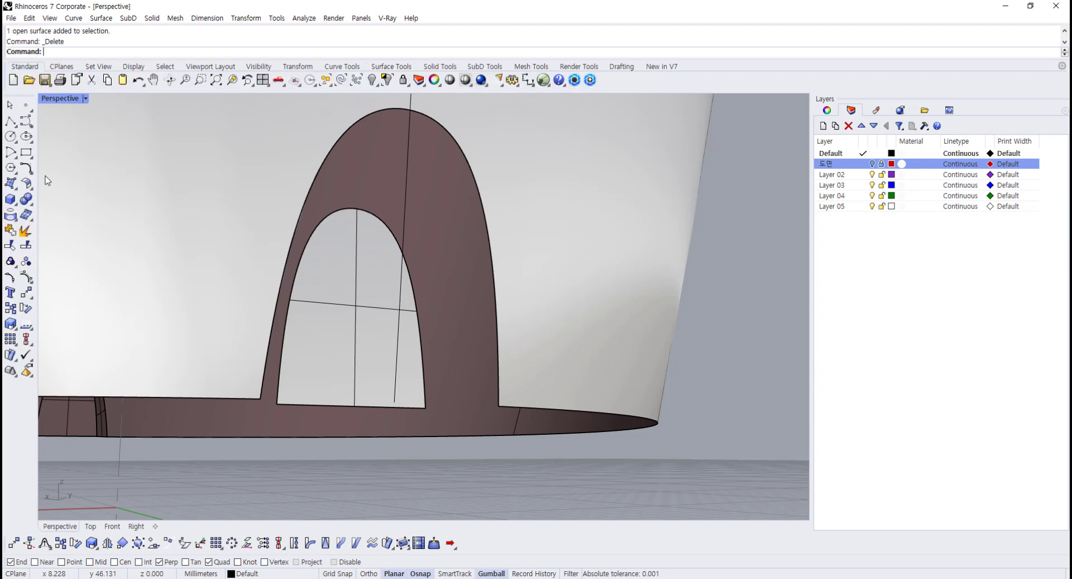
left_click(10, 121)
left_click(430, 413)
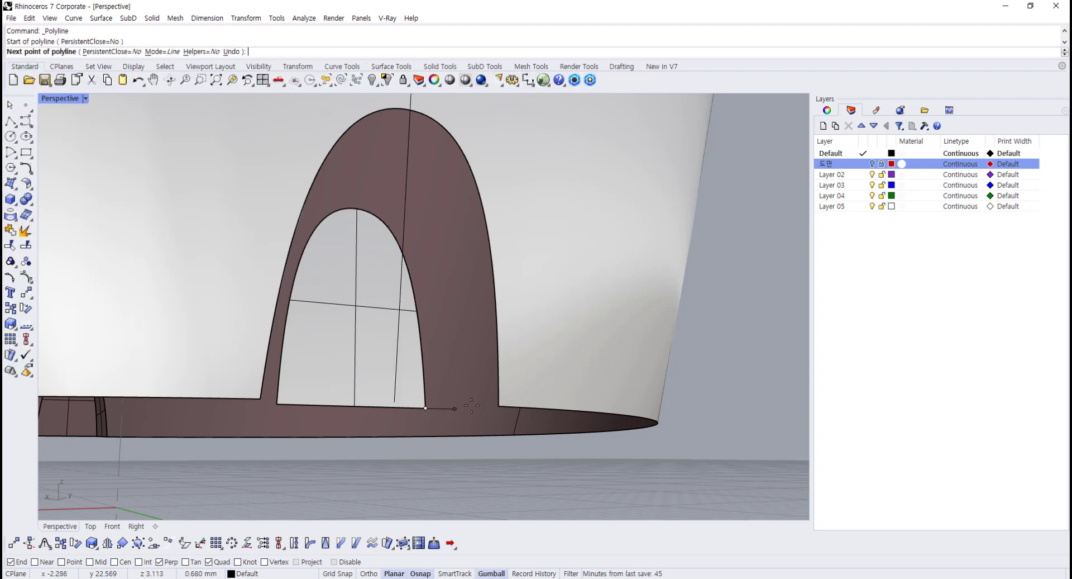
left_click(503, 410)
right_click(497, 409)
right_click(296, 413)
left_click(282, 407)
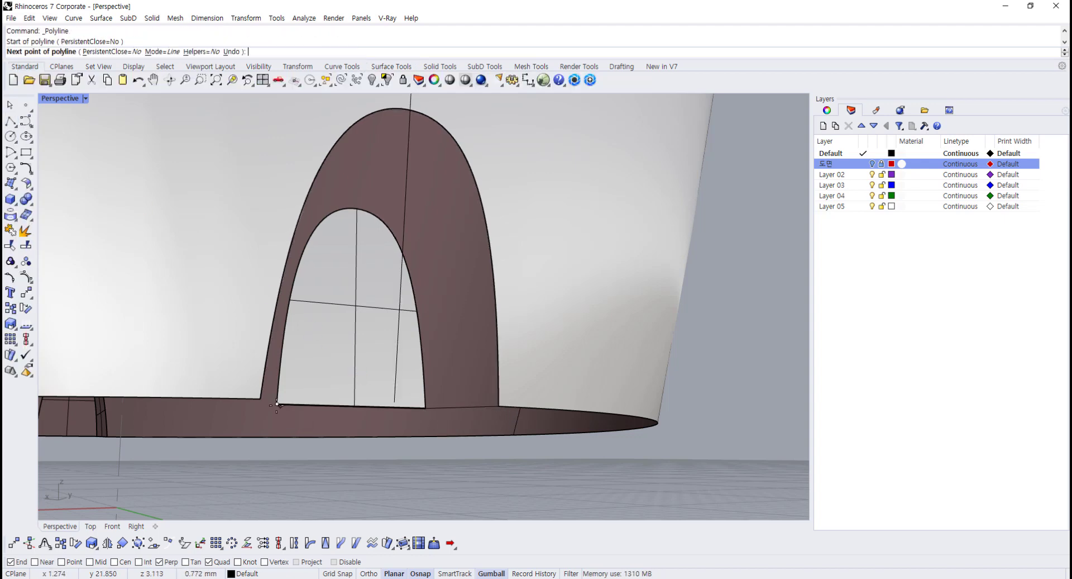
left_click(261, 403)
right_click(262, 404)
scroll(271, 394, "down", 3)
right_click_drag(280, 390, 291, 397)
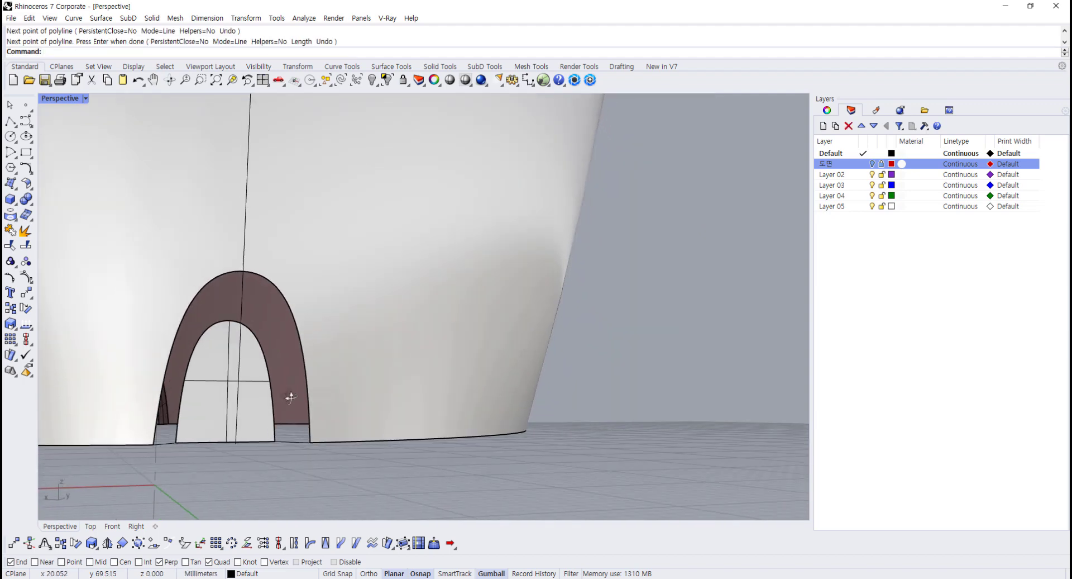
left_click(396, 69)
left_click(25, 294)
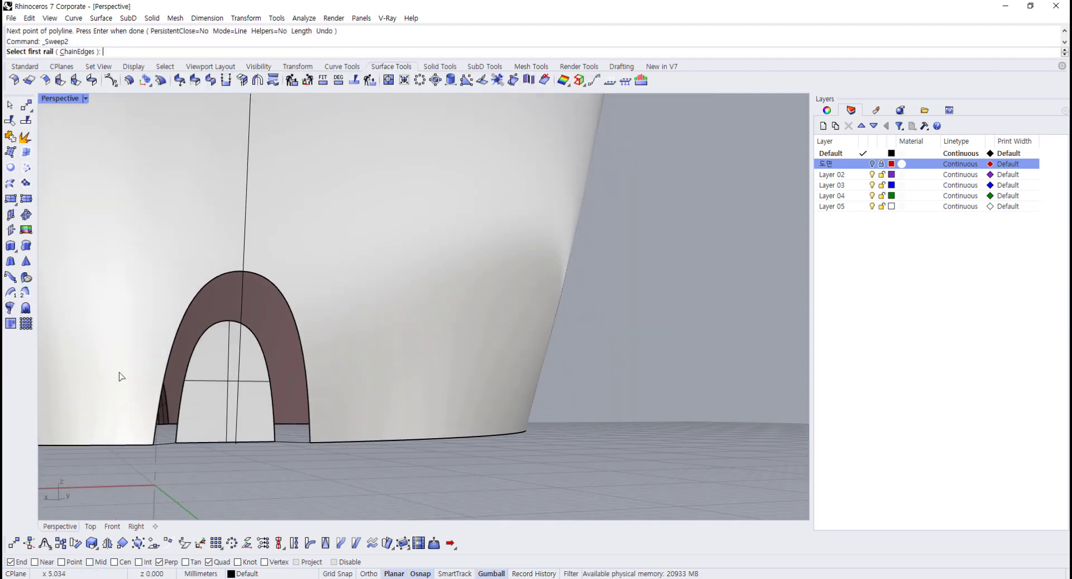
left_click(177, 432)
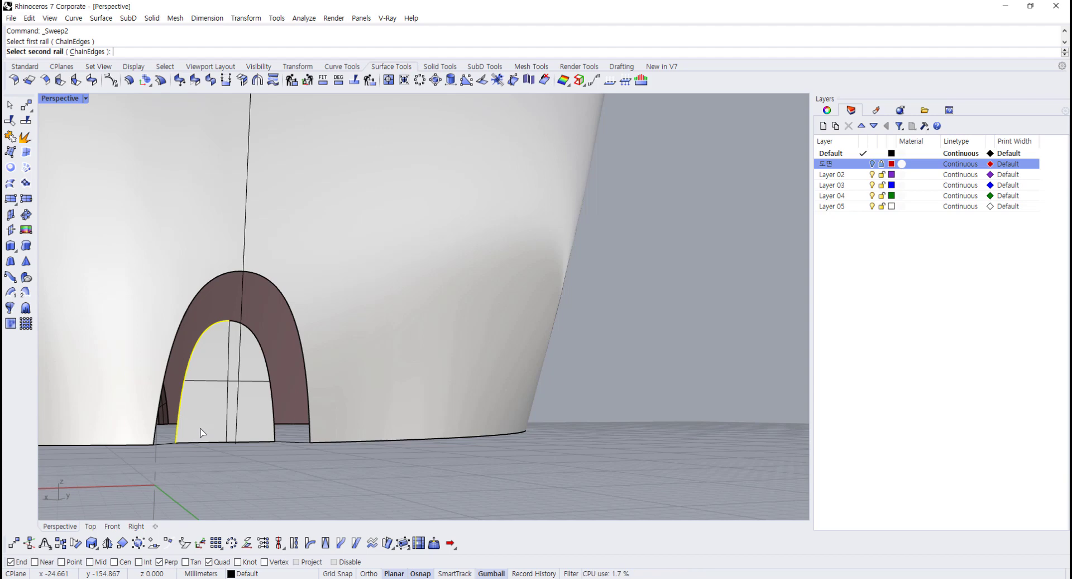
key("Escape")
left_click(256, 333)
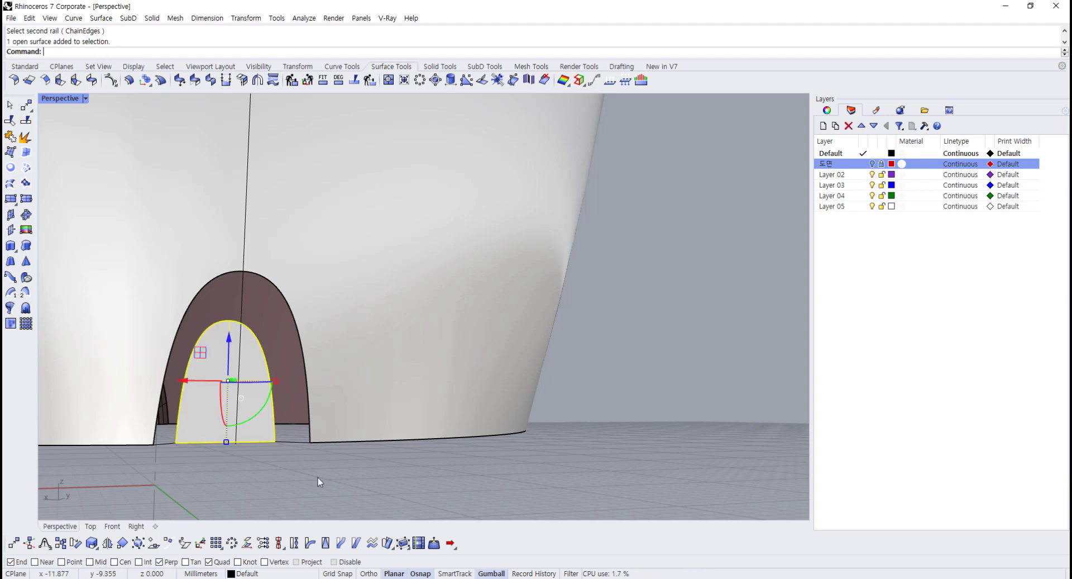
key("Escape")
- Delete the inner arch curve of the recess on the opposite side of the body
right_click_drag(251, 431, 318, 376)
scroll(318, 376, "up", 6)
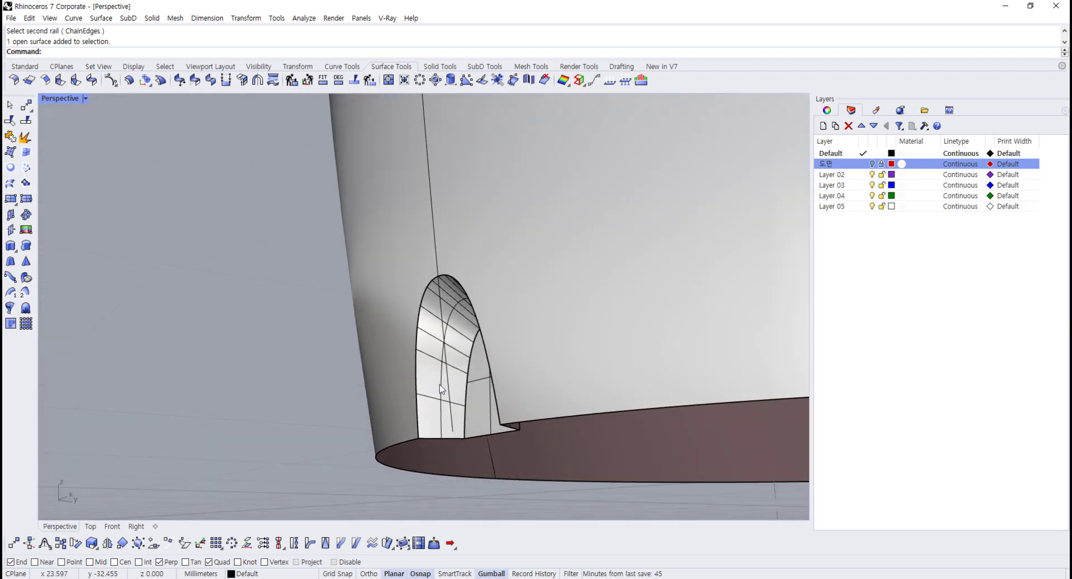
scroll(481, 397, "up", 2)
left_click(481, 397)
left_click(522, 425)
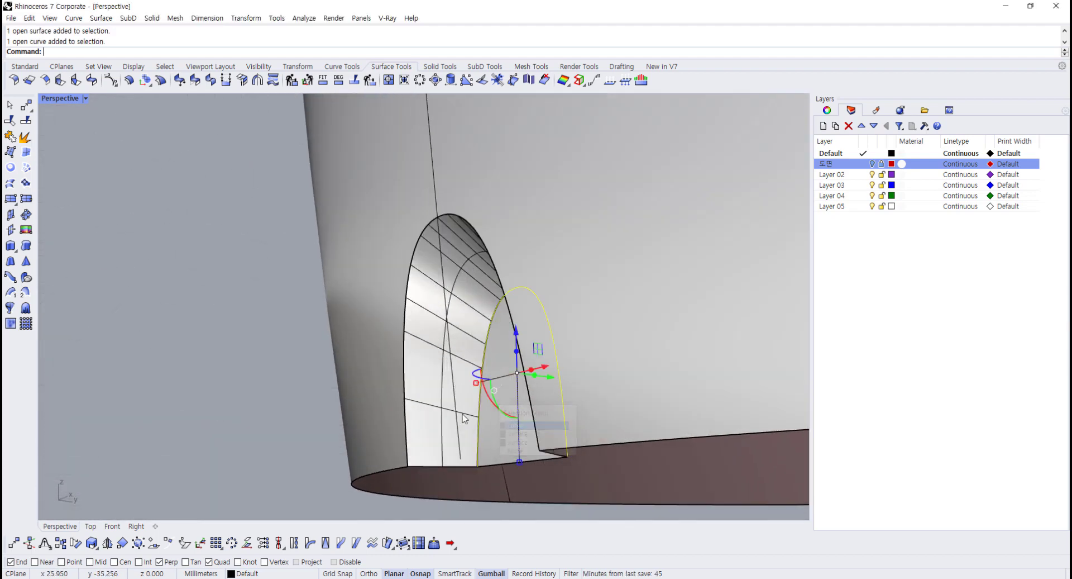
key("Delete")
- Undo the recent edits at the arch recesses, back to before the copy was placed at the opposite notch
scroll(223, 383, "down", 8)
right_click_drag(410, 436, 318, 436)
key("ctrl+z")
key("ctrl+z")
key("ctrl+z")
key("ctrl+z")
- Mirror a copy of the original recess's curves and surfaces across a vertical plane in the Right view, with the Near snap on
left_click_drag(106, 426, 250, 302)
right_click_drag(212, 361, 240, 372)
left_click_drag(90, 423, 238, 298)
right_click_drag(238, 297, 229, 357)
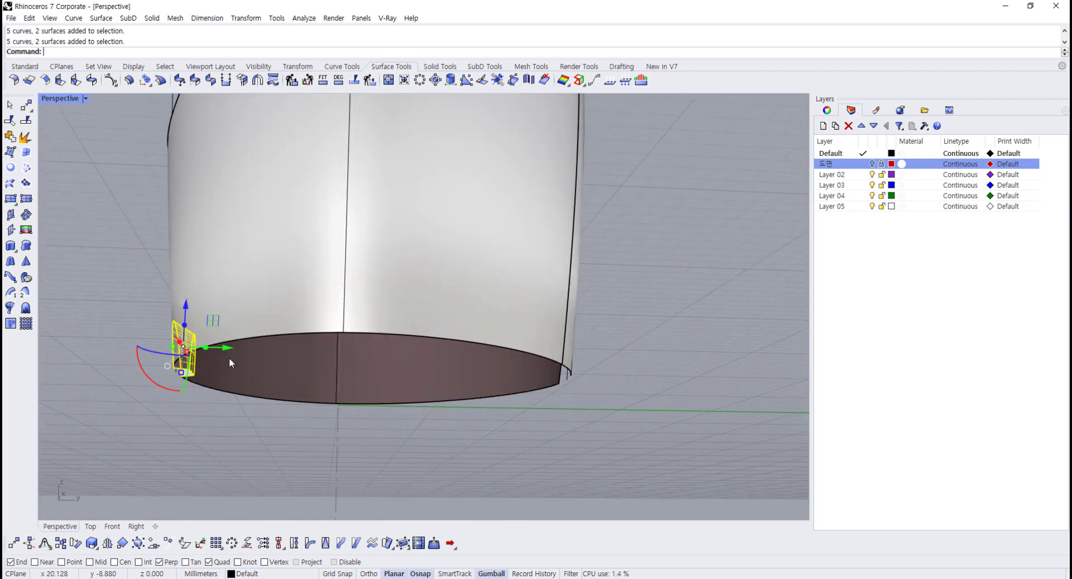
double_click(57, 97)
scroll(500, 422, "down", 12)
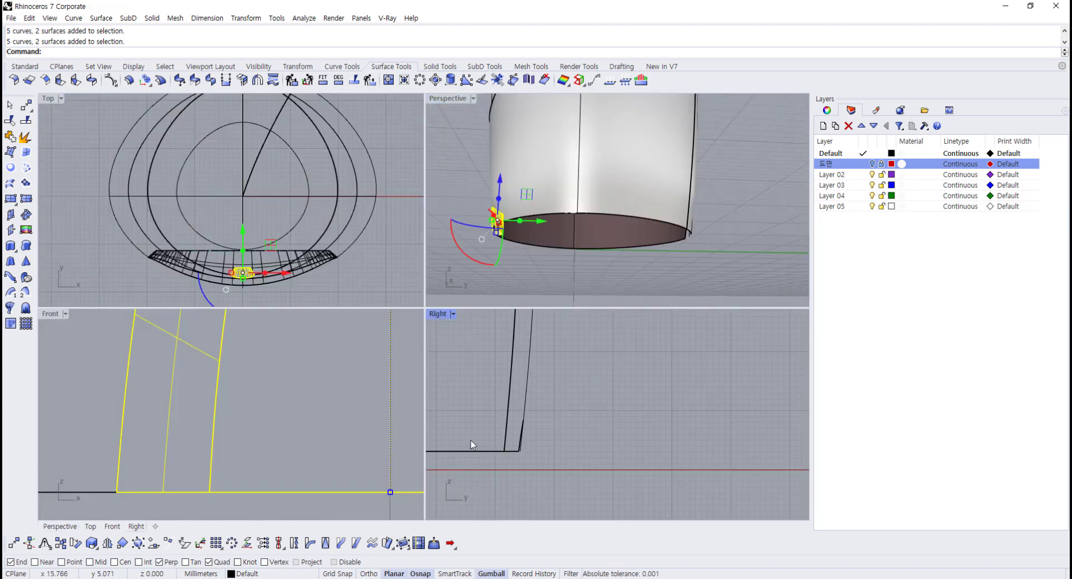
right_click_drag(471, 440, 665, 458)
scroll(663, 462, "up", 3)
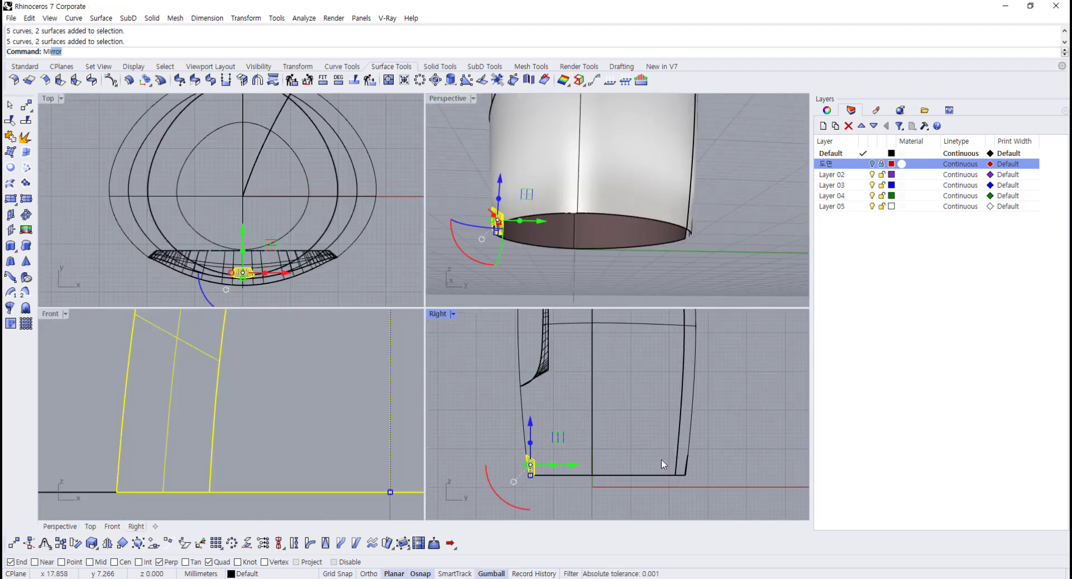
key("Return")
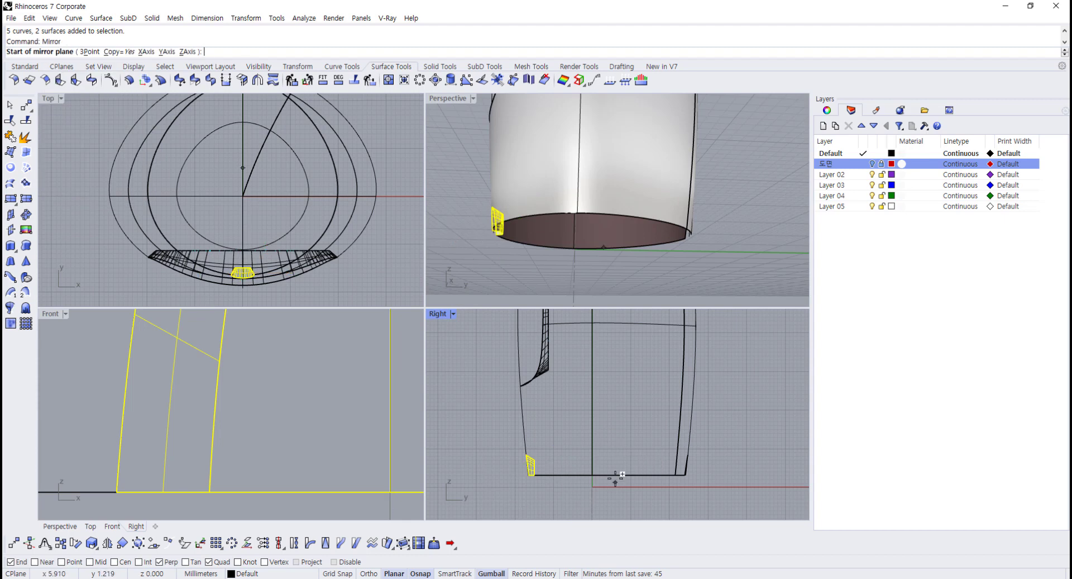
scroll(616, 473, "up", 5)
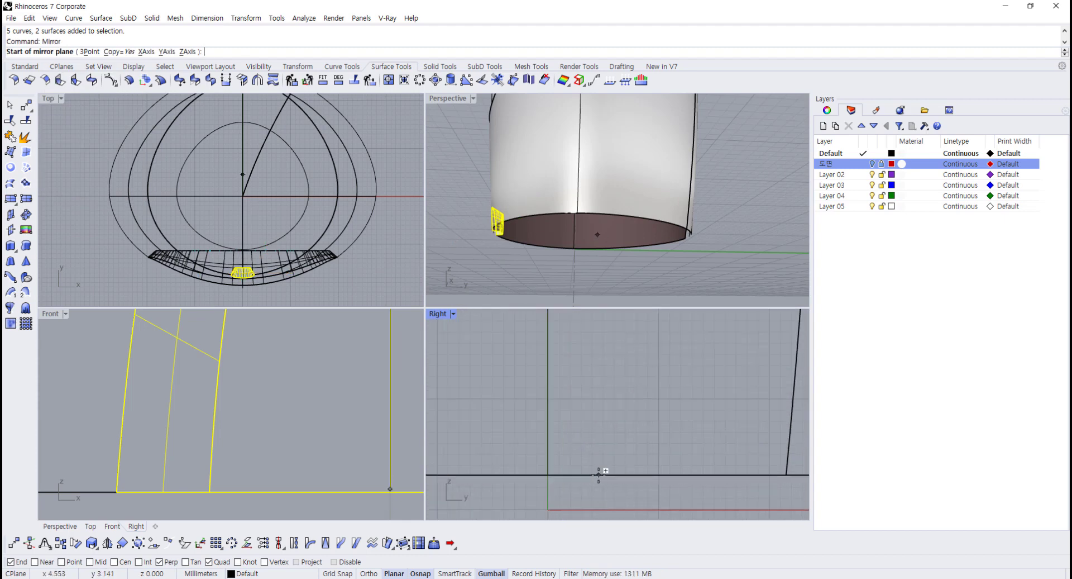
left_click(42, 563)
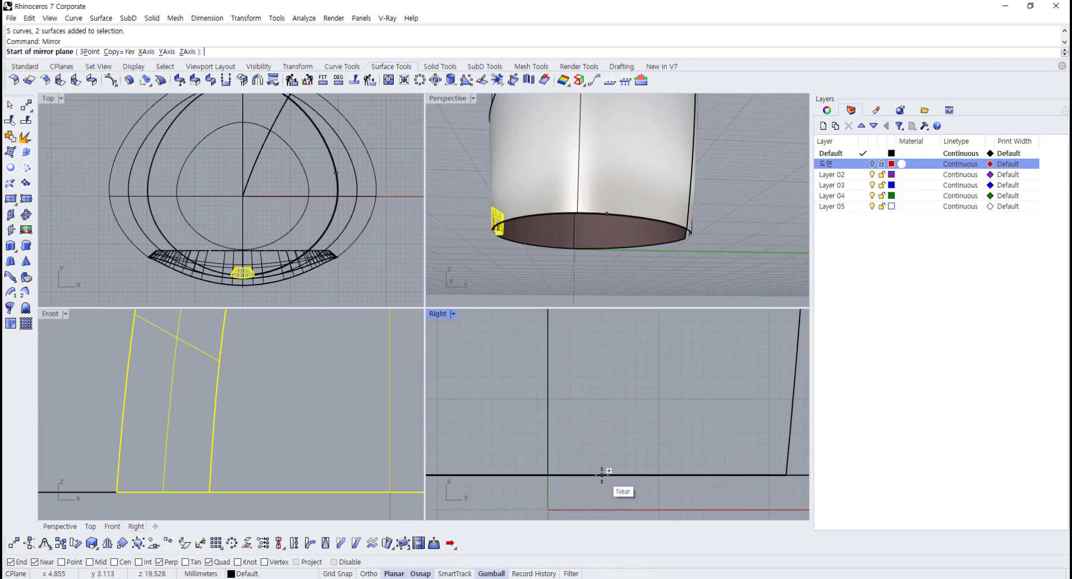
left_click(602, 475)
left_click(609, 412, "shift")
scroll(651, 430, "down", 10)
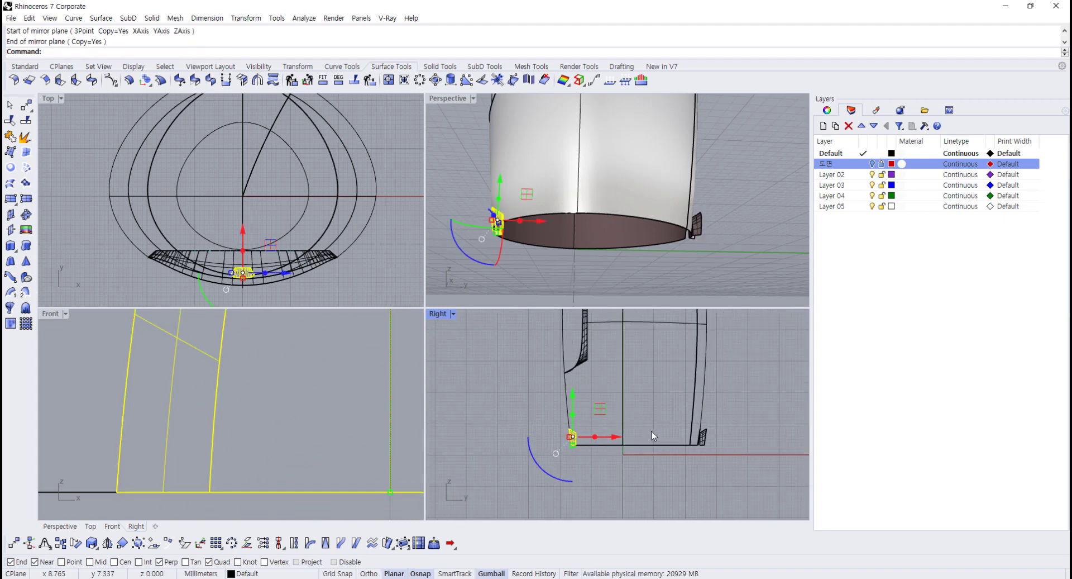
- Check the mirrored recess copy against the wall notch in the Right view and undo the mirror
right_click_drag(675, 430, 600, 440)
scroll(600, 440, "up", 10)
key("Escape")
left_click_drag(604, 424, 722, 511)
right_click_drag(691, 460, 657, 436)
scroll(656, 436, "up", 2)
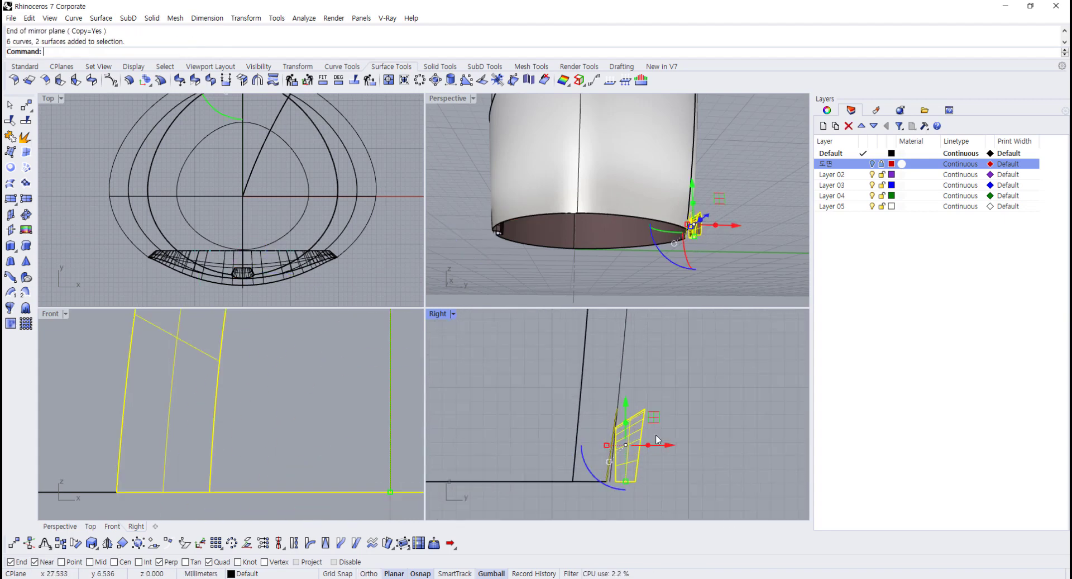
key("Escape")
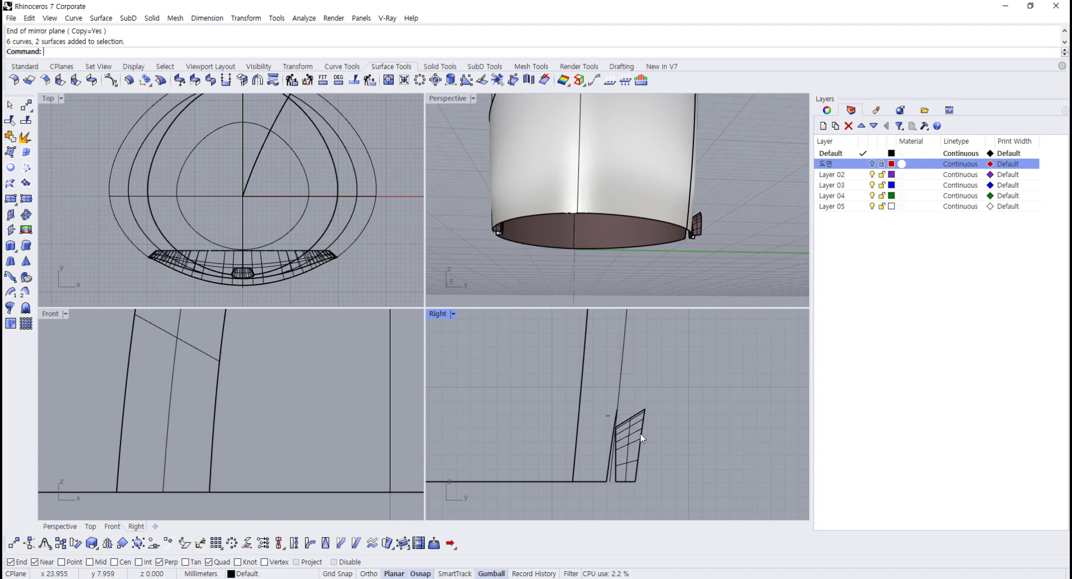
left_click_drag(641, 434, 658, 495)
scroll(653, 437, "up", 2)
key("Escape")
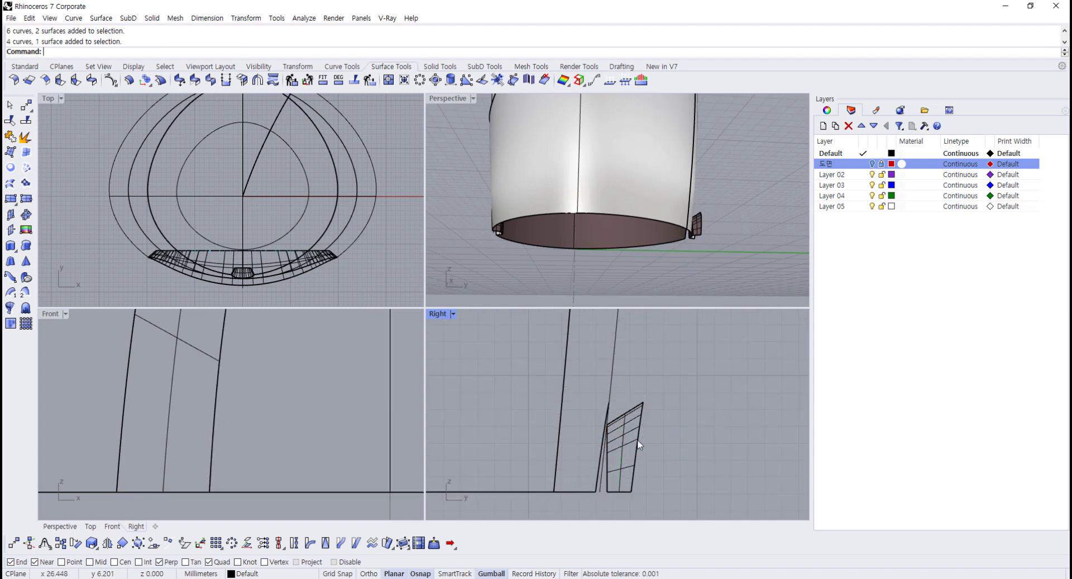
scroll(707, 442, "down", 4)
scroll(648, 442, "down", 2)
key("ctrl+z")
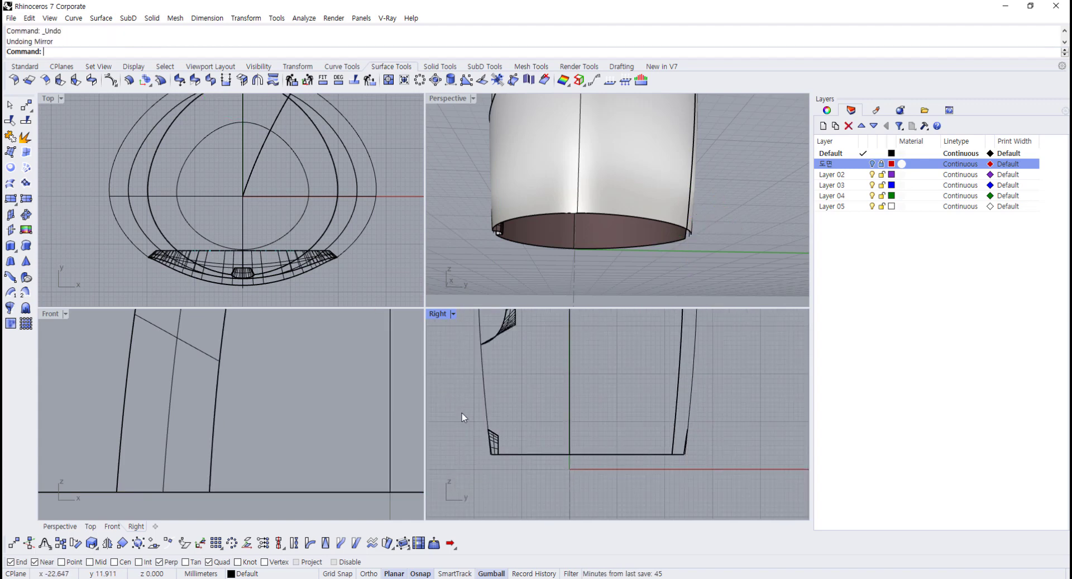
- Mirror a copy of the original recess piece across a vertical plane starting on the base line near the body's centre
left_click_drag(462, 414, 544, 499)
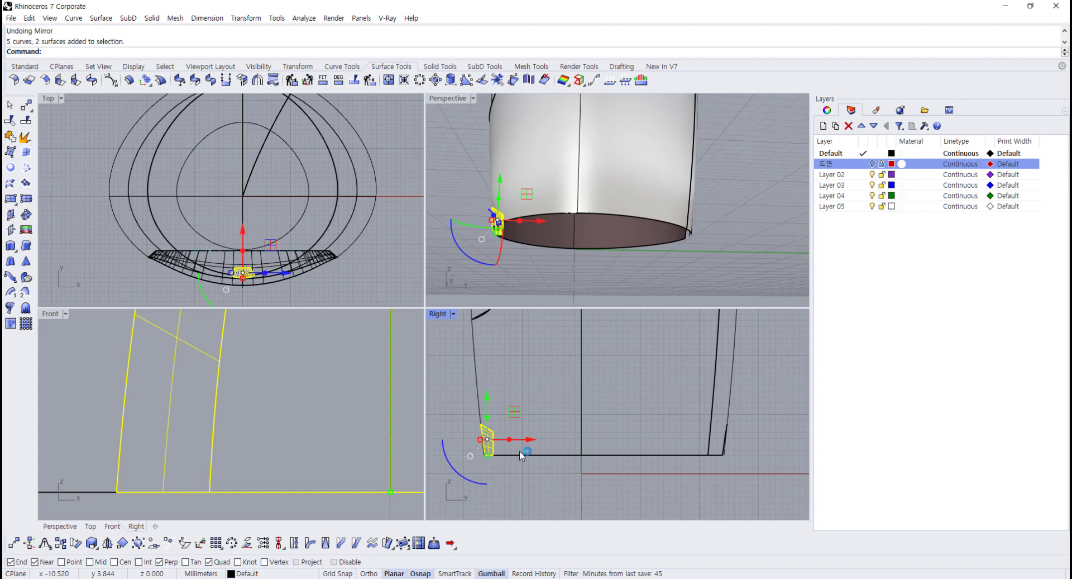
type("Mirror")
key("Return")
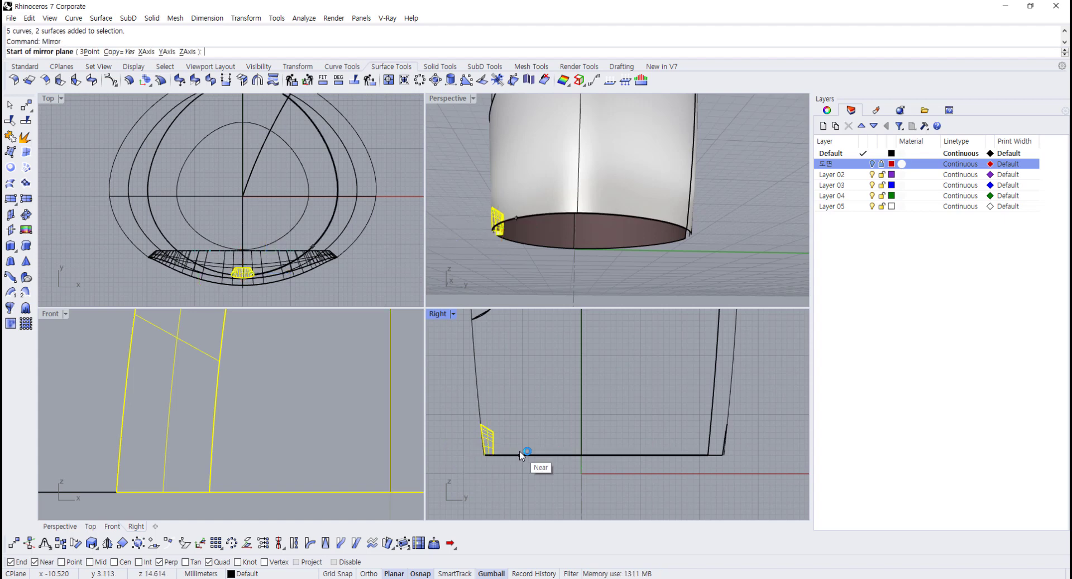
left_click(590, 454)
left_click(615, 411)
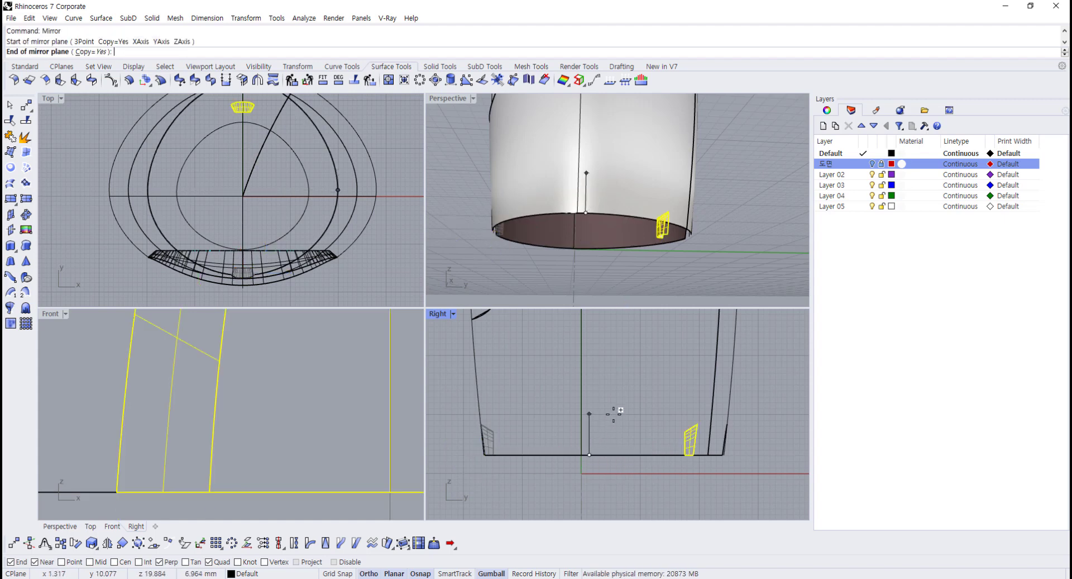
- Move the mirrored recess copy from its upper corner to the wall notch's upper corner in the Right view and nudge it slightly outward
scroll(690, 435, "up", 2)
left_click_drag(662, 406, 717, 476)
scroll(717, 476, "up", 3)
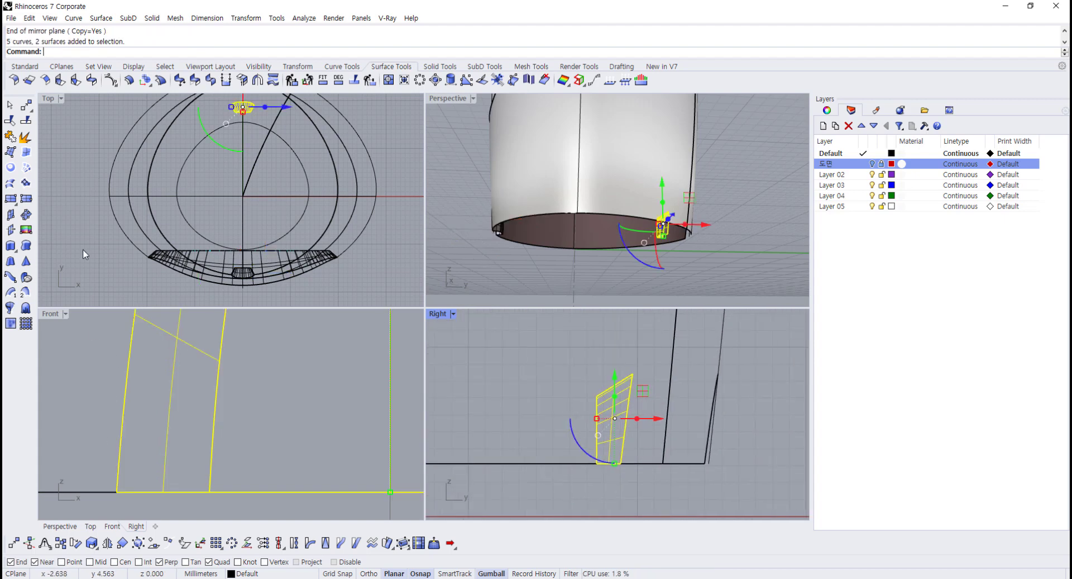
left_click(25, 104)
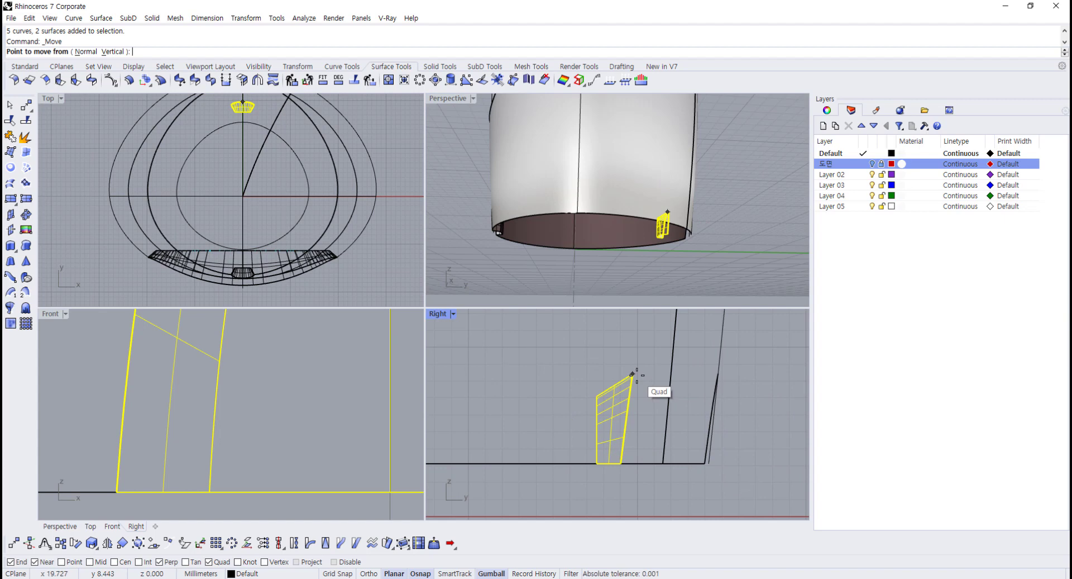
left_click(633, 374)
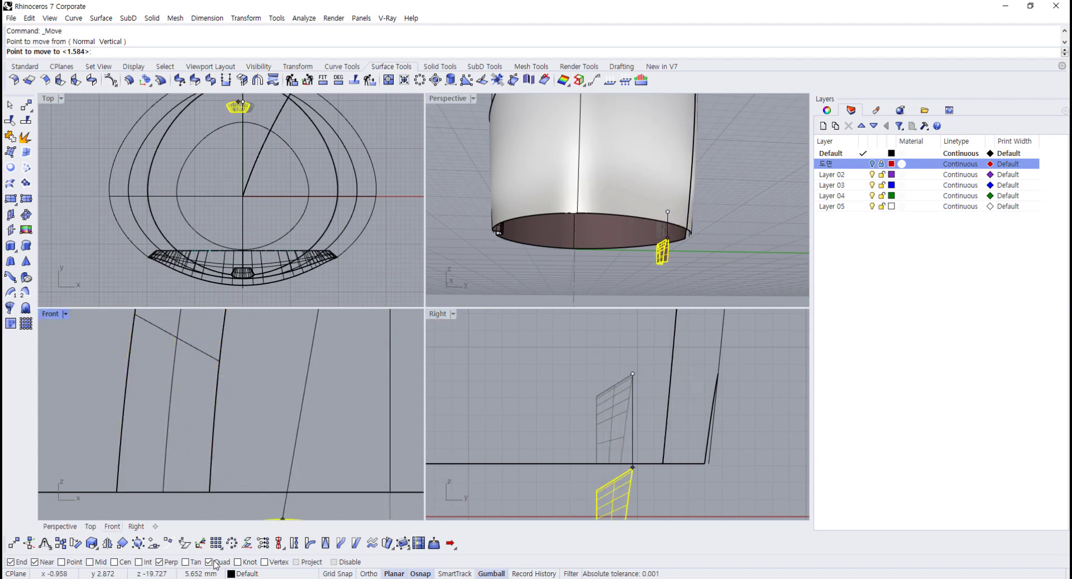
left_click(719, 374)
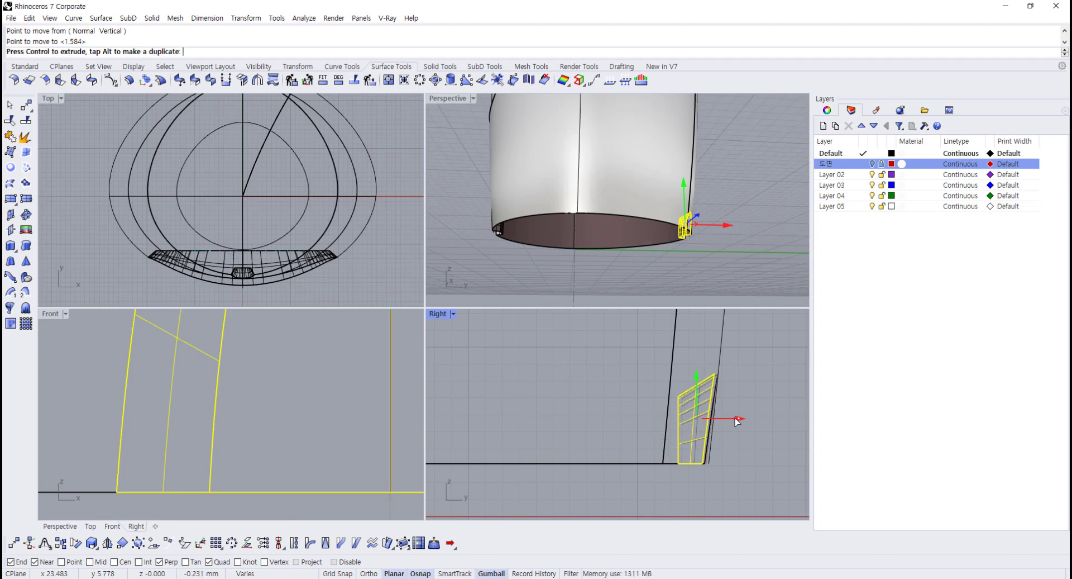
left_click_drag(736, 422, 743, 420)
left_click(739, 210)
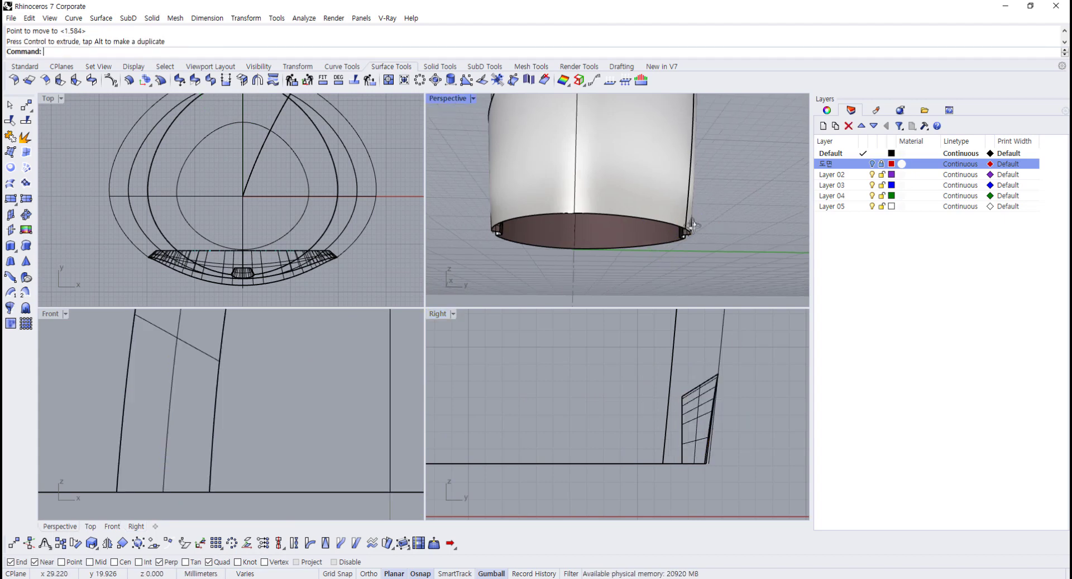
- Delete the arched side surface of the mirrored recess copy in an enlarged Perspective view
right_click_drag(739, 210, 654, 240)
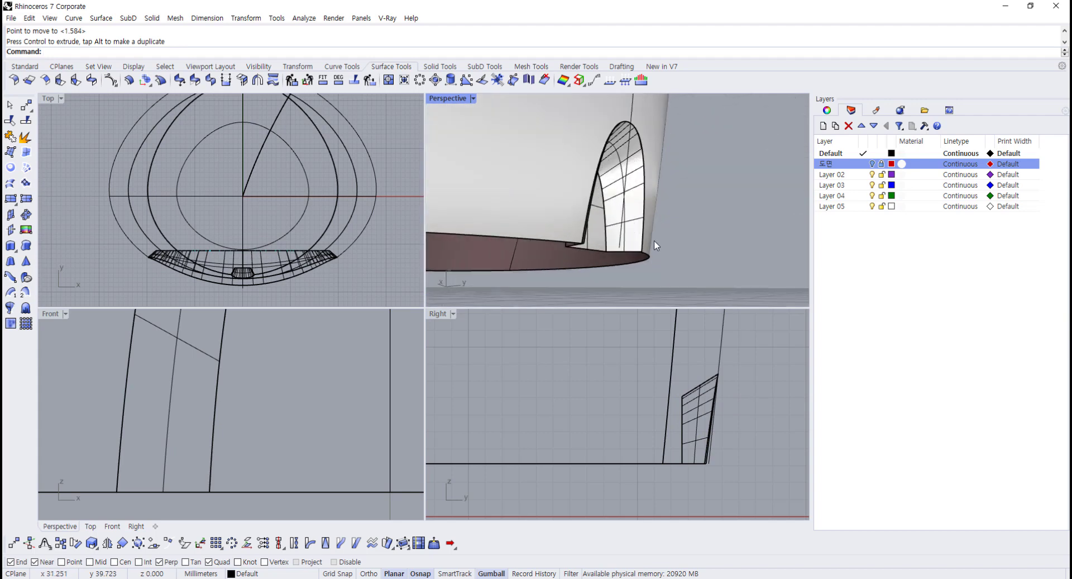
double_click(456, 97)
scroll(416, 276, "down", 3)
right_click_drag(415, 275, 400, 268)
left_click(373, 276)
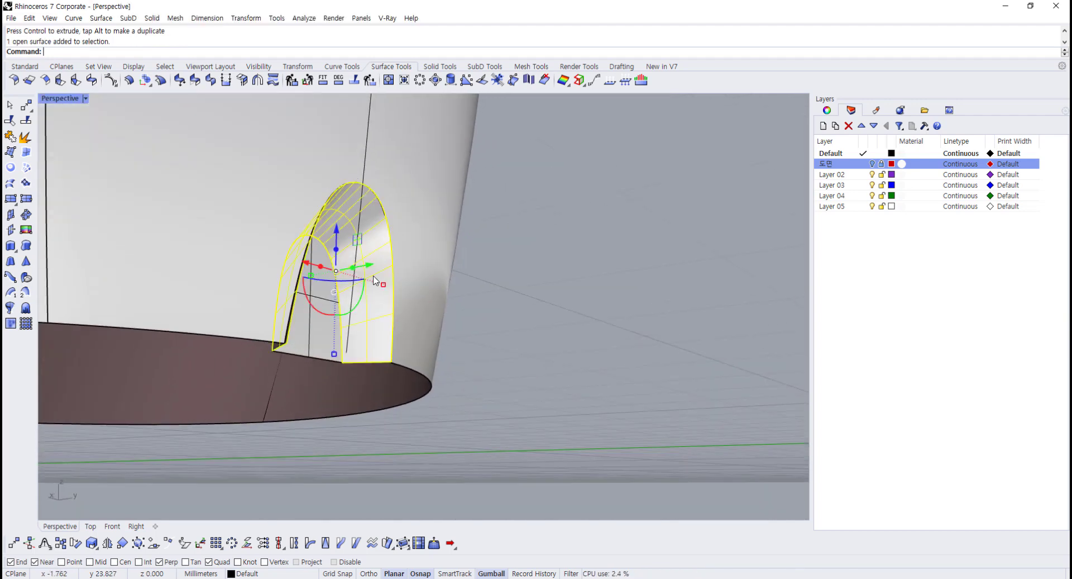
key("Delete")
- Delete the mirrored copy's outer arch curve that does not match the wall notch edge
scroll(357, 313, "up", 2)
left_click(334, 310)
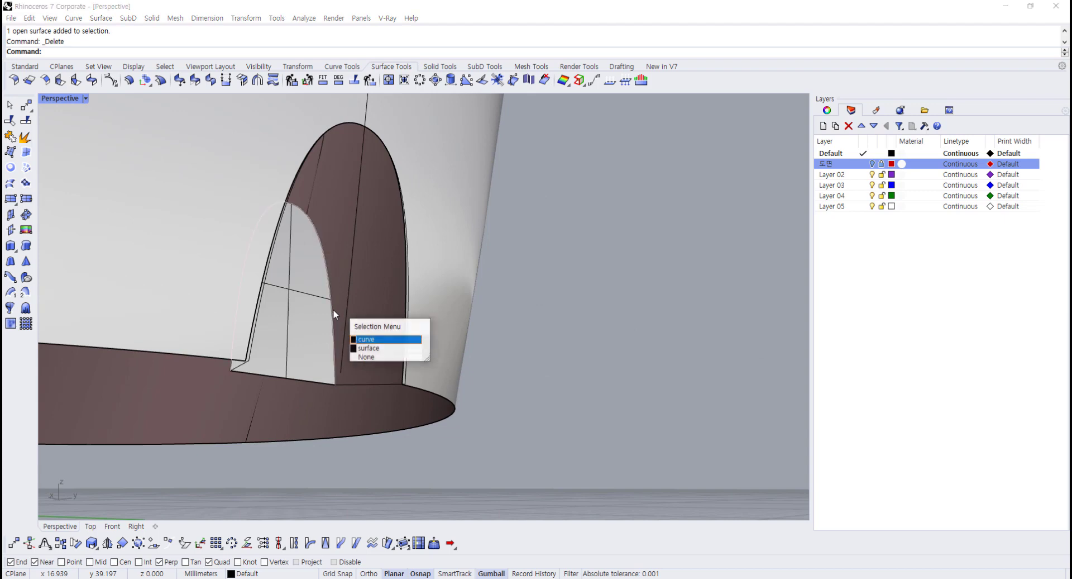
left_click(385, 346)
left_click(408, 313)
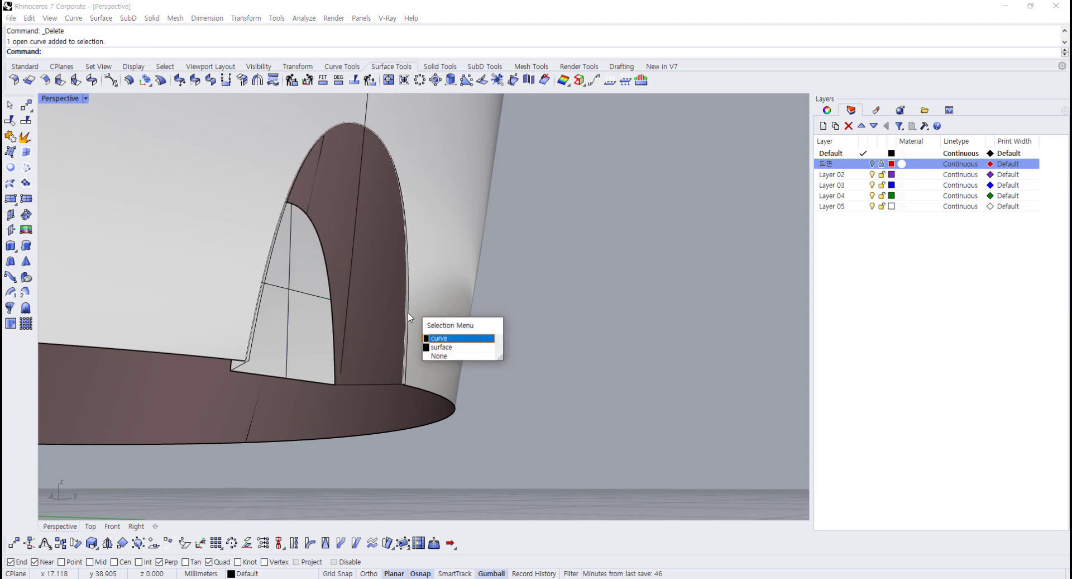
left_click(447, 342)
scroll(406, 381, "up", 3)
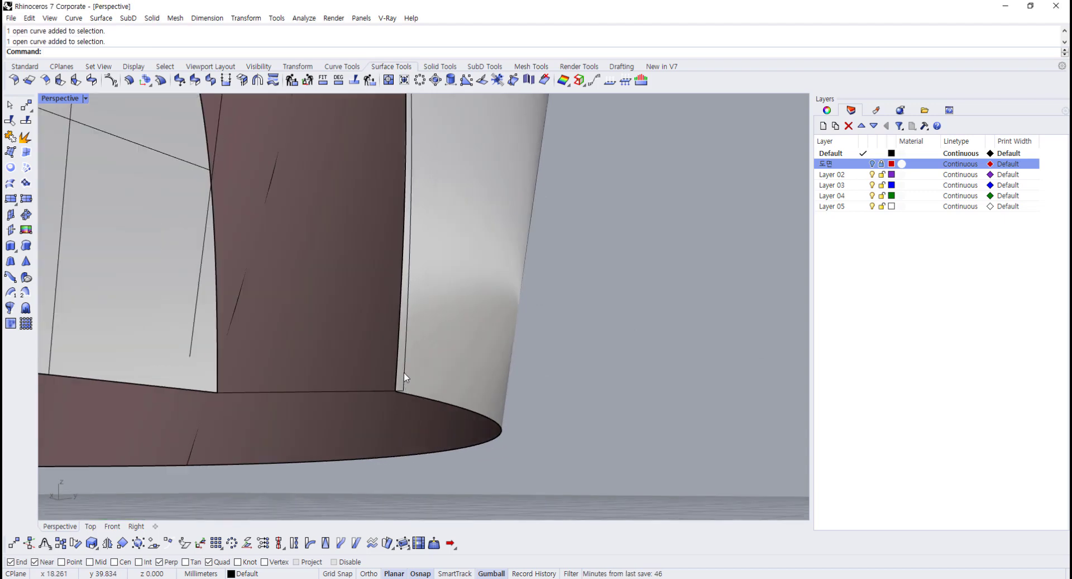
scroll(405, 372, "down", 5)
right_click_drag(417, 354, 652, 390)
scroll(347, 360, "up", 3)
scroll(408, 353, "up", 4)
key("Delete")
- Delete the two short connecting lines at the base of the mirrored recess copy
left_click(517, 360)
key("Delete")
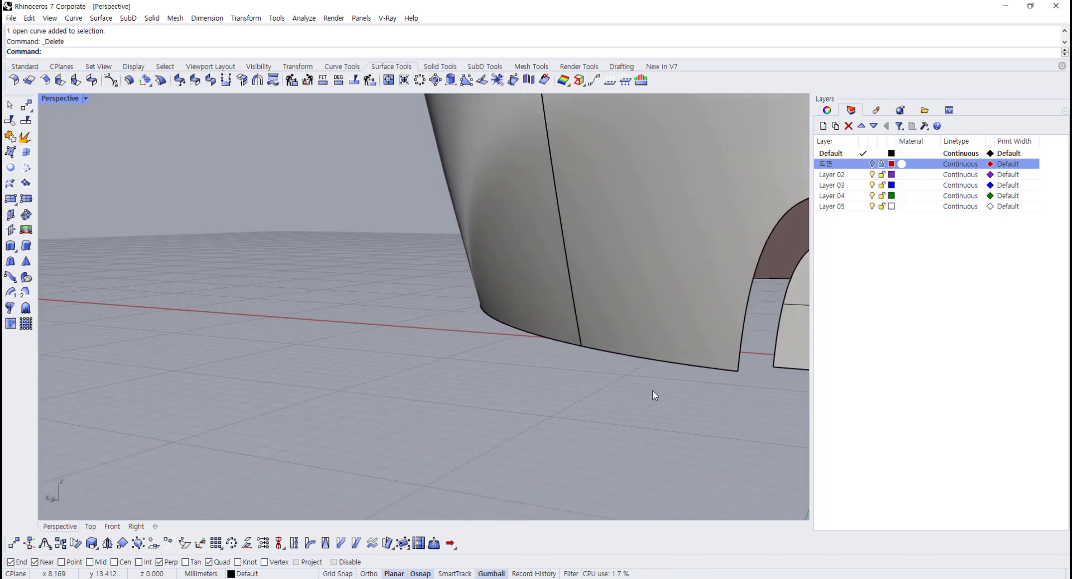
right_click_drag(613, 362, 684, 371, "shift")
scroll(713, 345, "up", 4)
scroll(682, 367, "up", 2)
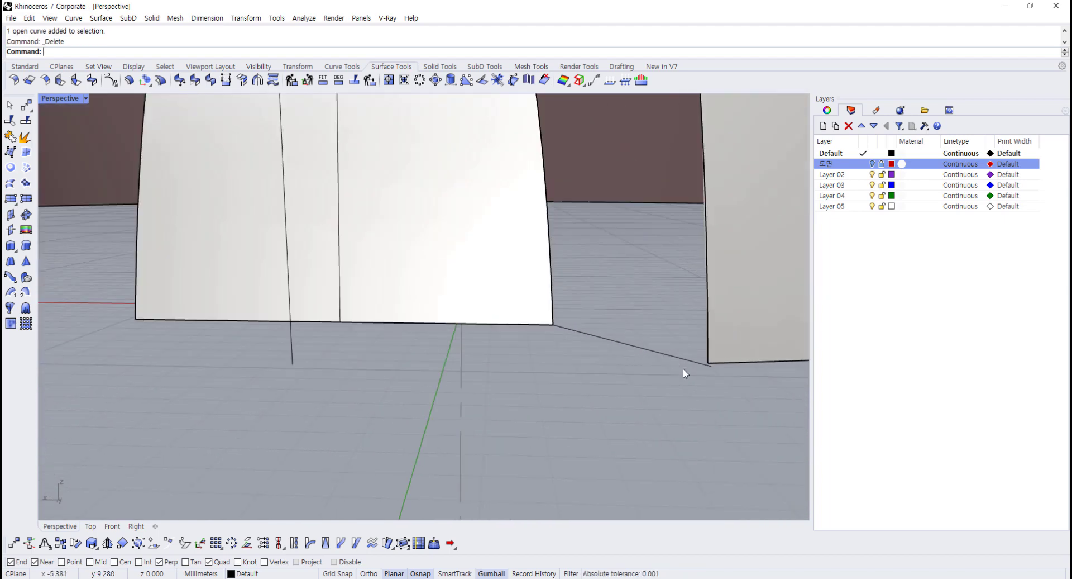
left_click(681, 358)
scroll(599, 378, "down", 1)
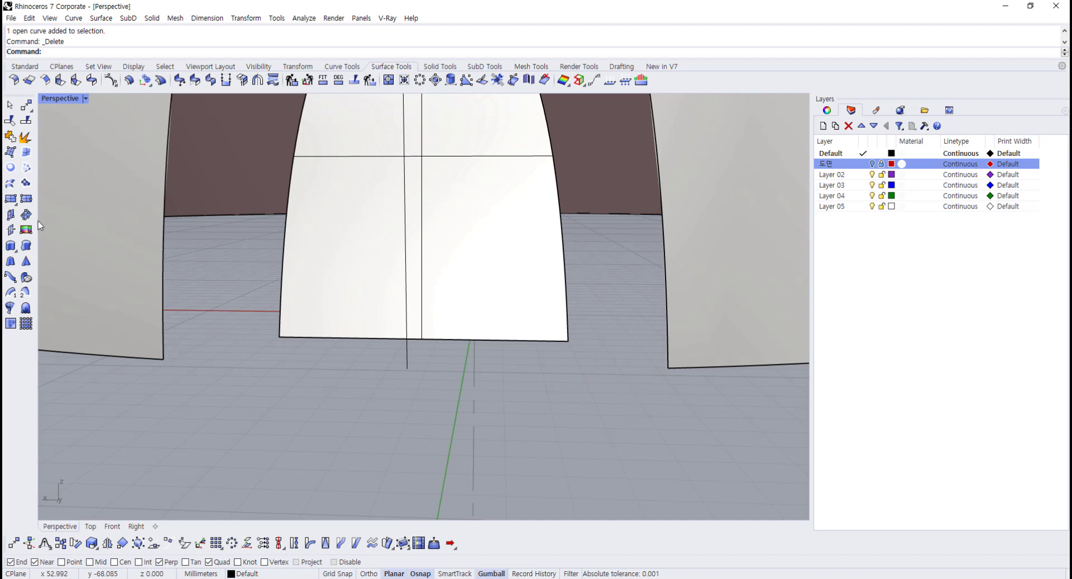
- Draw two polylines joining the inner arch panel's bottom corners to the matching bottom corners of the wall notch
left_click(24, 65)
left_click(10, 120)
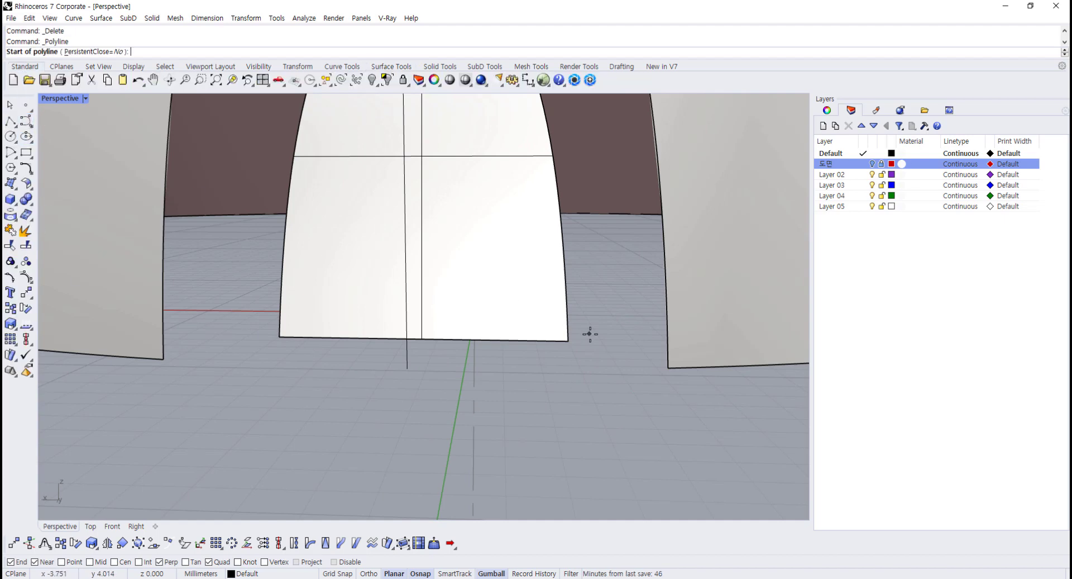
left_click(569, 341)
left_click(669, 367)
key("Return")
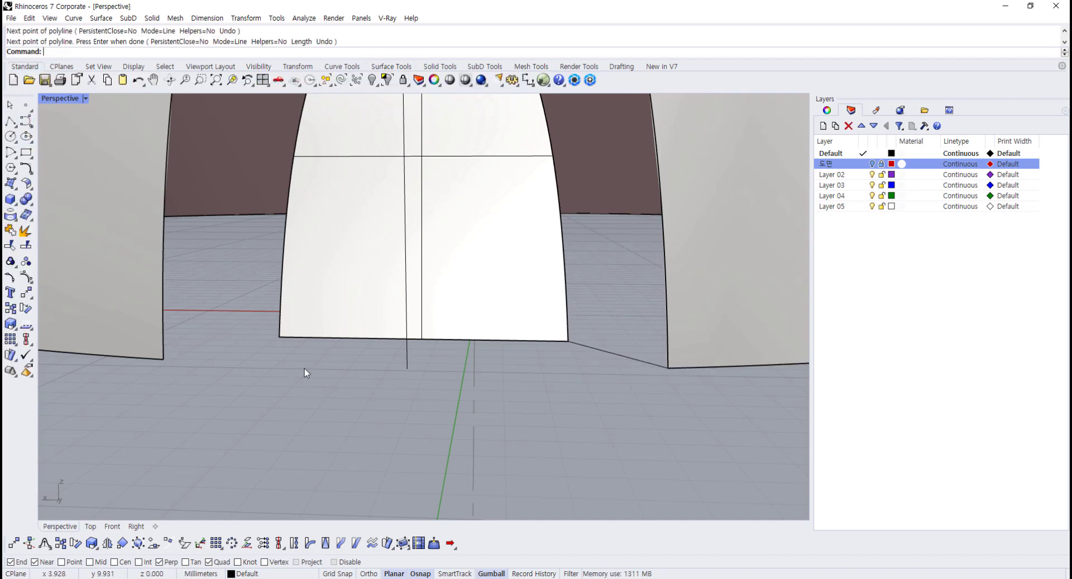
key("Return")
left_click(278, 337)
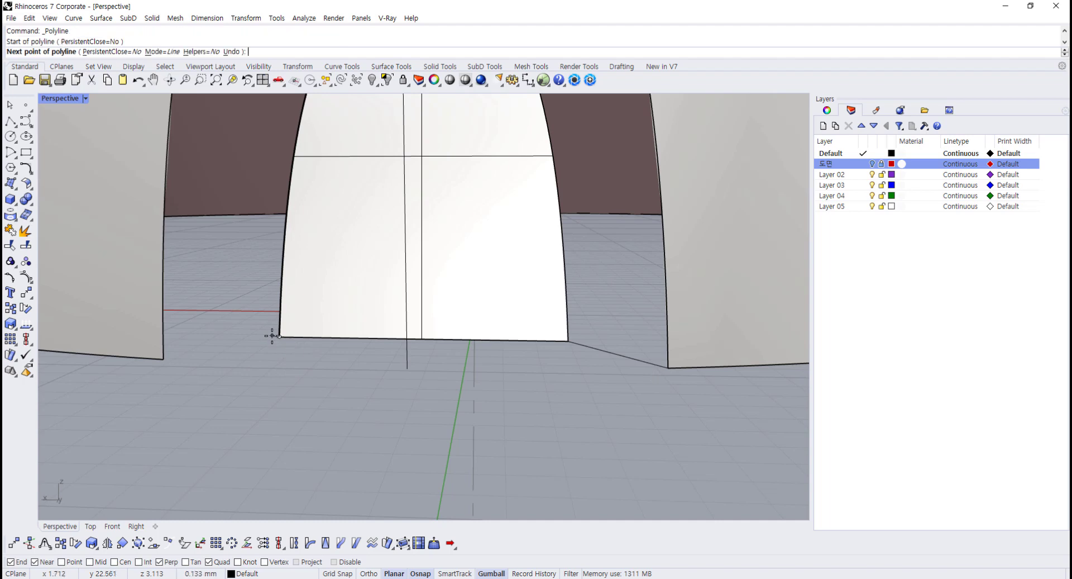
left_click(165, 358)
key("Return")
scroll(234, 412, "down", 3)
- Create a Sweep 2 Rails surface with the inner arch and notch outline as rails and the two short base lines as shapes
left_click(391, 65)
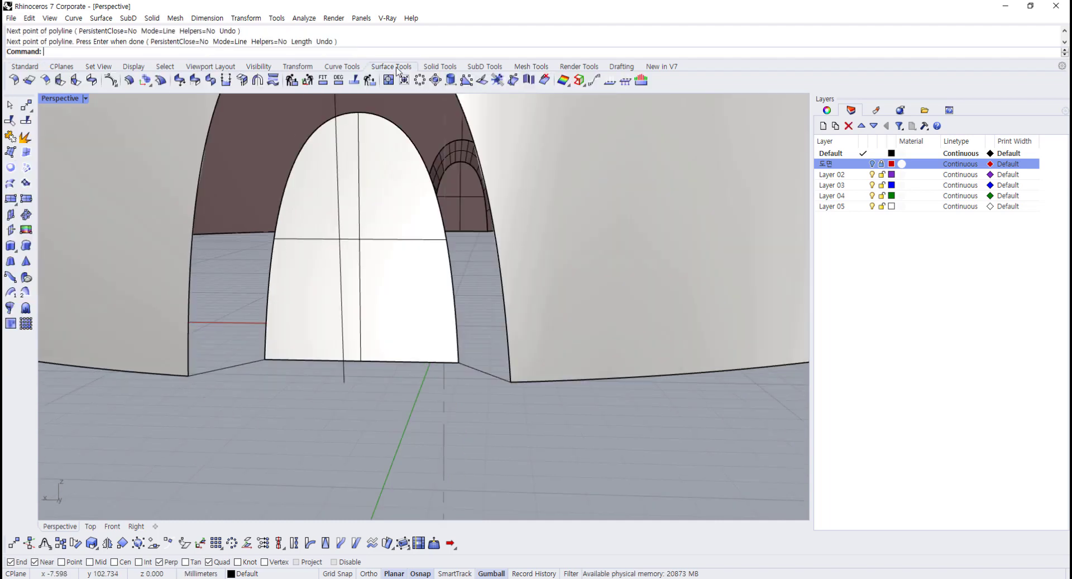
left_click(28, 290)
left_click(269, 310)
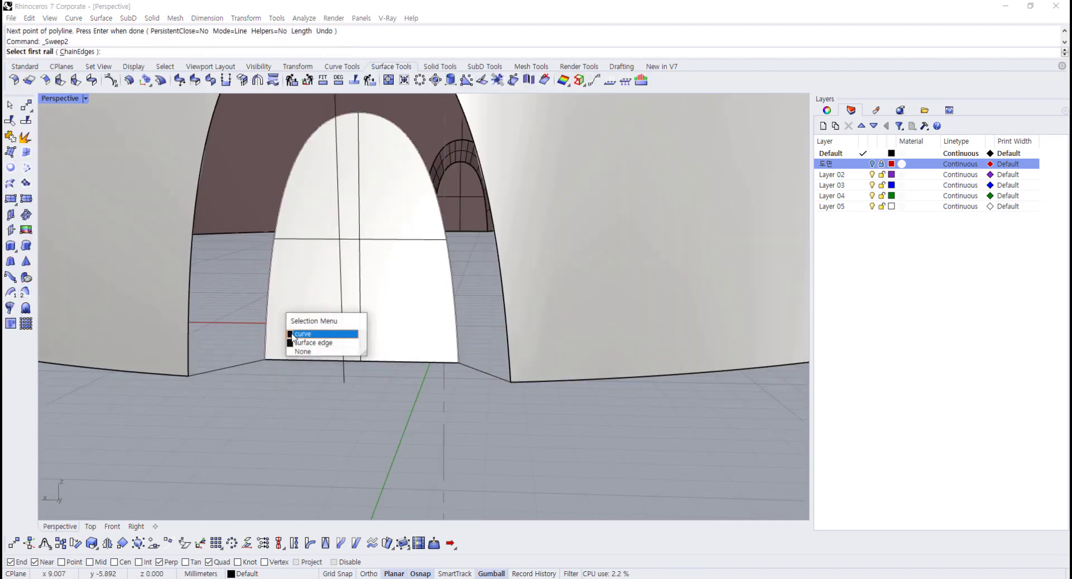
left_click(304, 334)
left_click(190, 335)
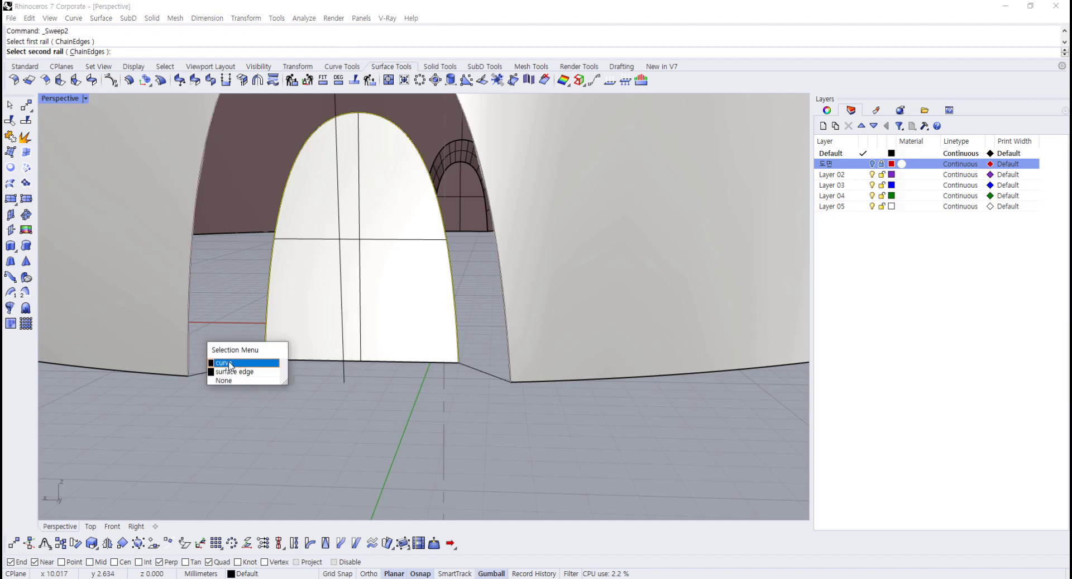
left_click(224, 358)
left_click(215, 370)
left_click(499, 381)
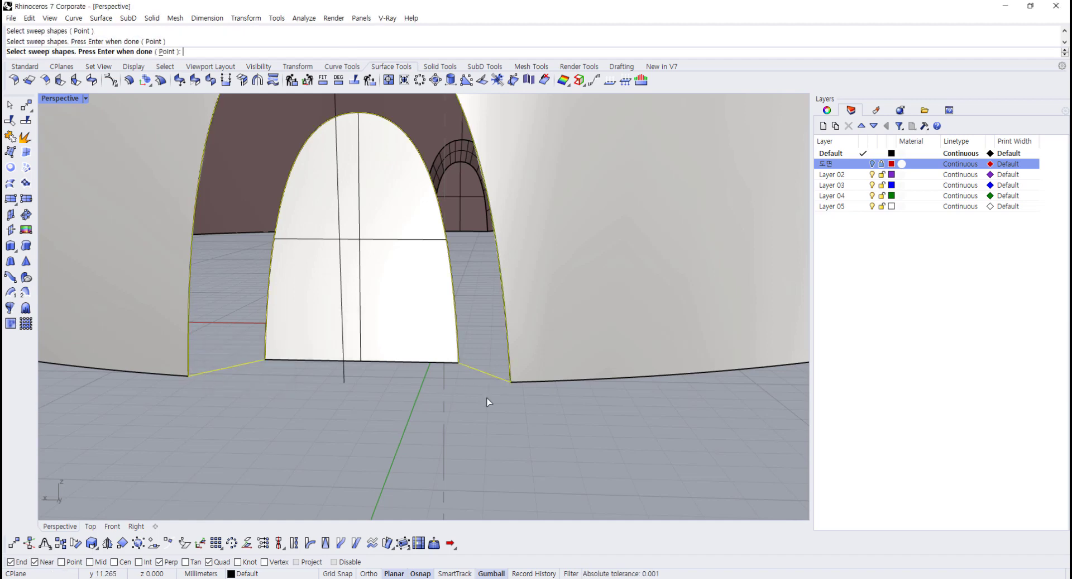
key("Return")
left_click(568, 418)
- Inspect the newly swept recess and check which objects around the body's base can be selected together
scroll(320, 412, "down", 9)
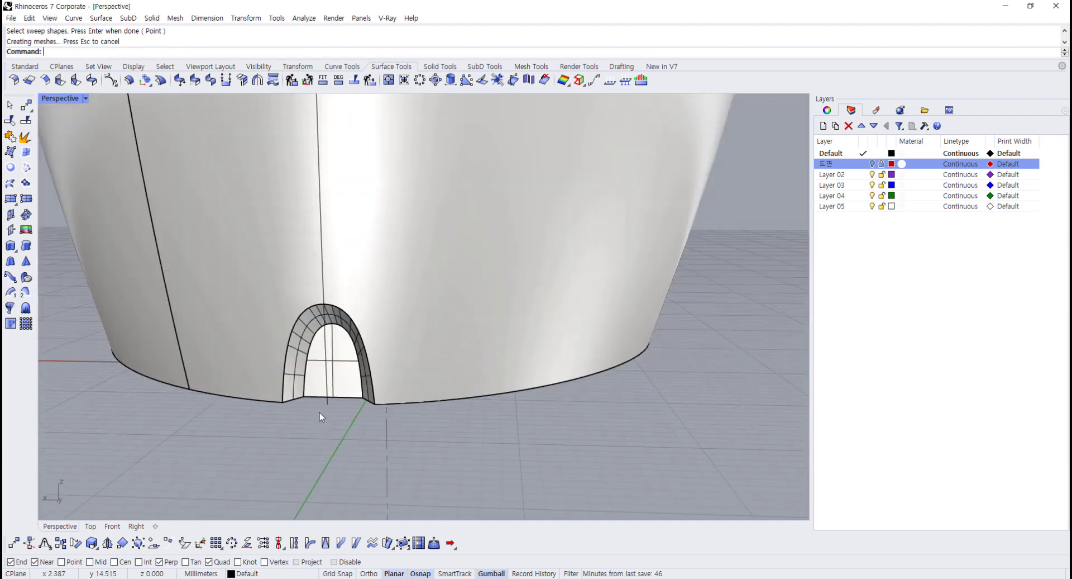
right_click_drag(320, 413, 239, 412)
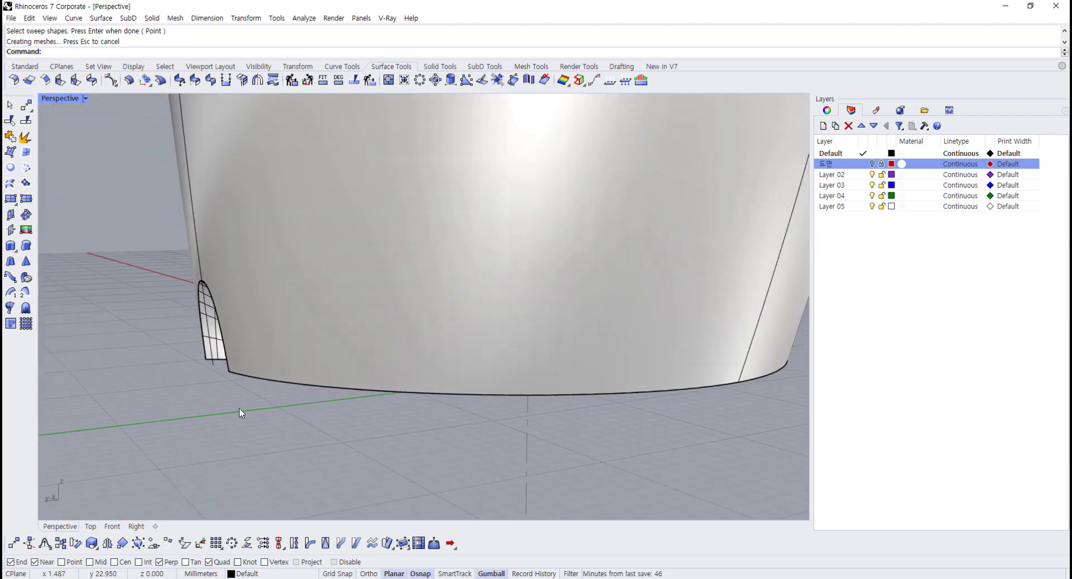
left_click_drag(270, 412, 189, 307)
scroll(530, 366, "down", 5)
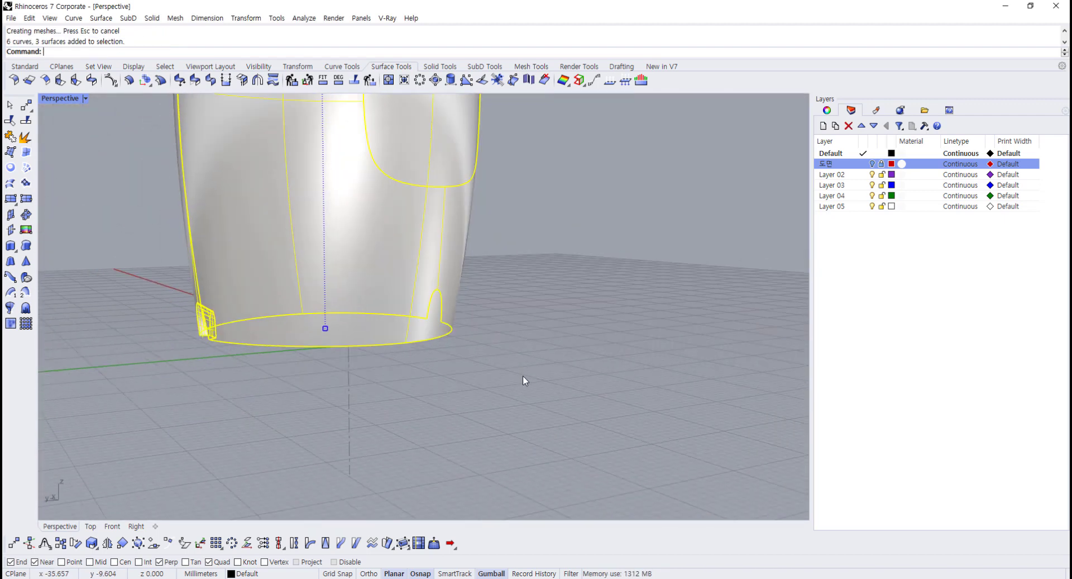
left_click(523, 375)
right_click_drag(523, 375, 347, 331)
scroll(596, 390, "up", 2)
left_click_drag(596, 390, 215, 262)
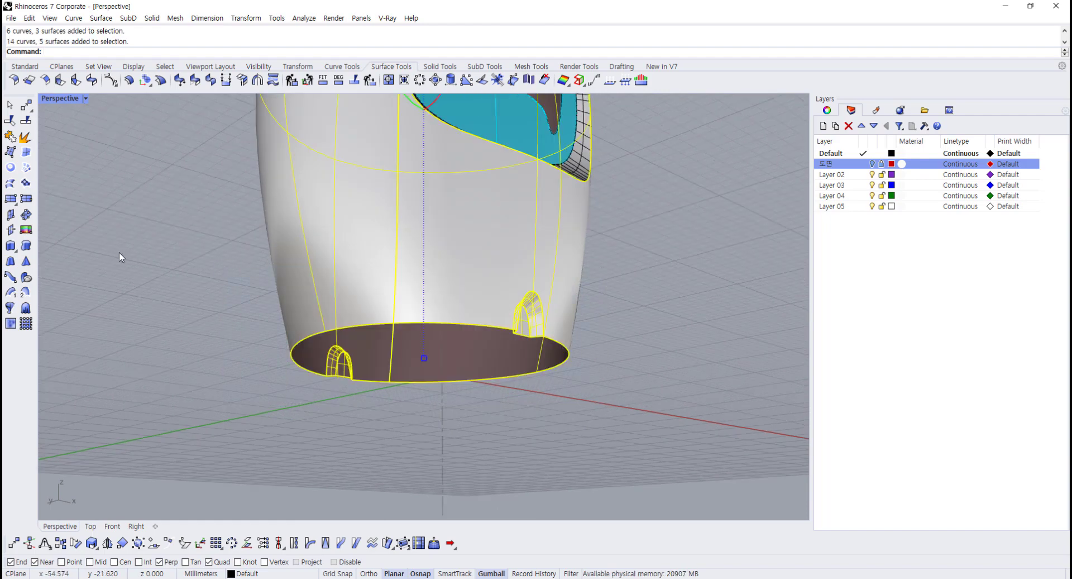
left_click(493, 398)
scroll(529, 333, "up", 3)
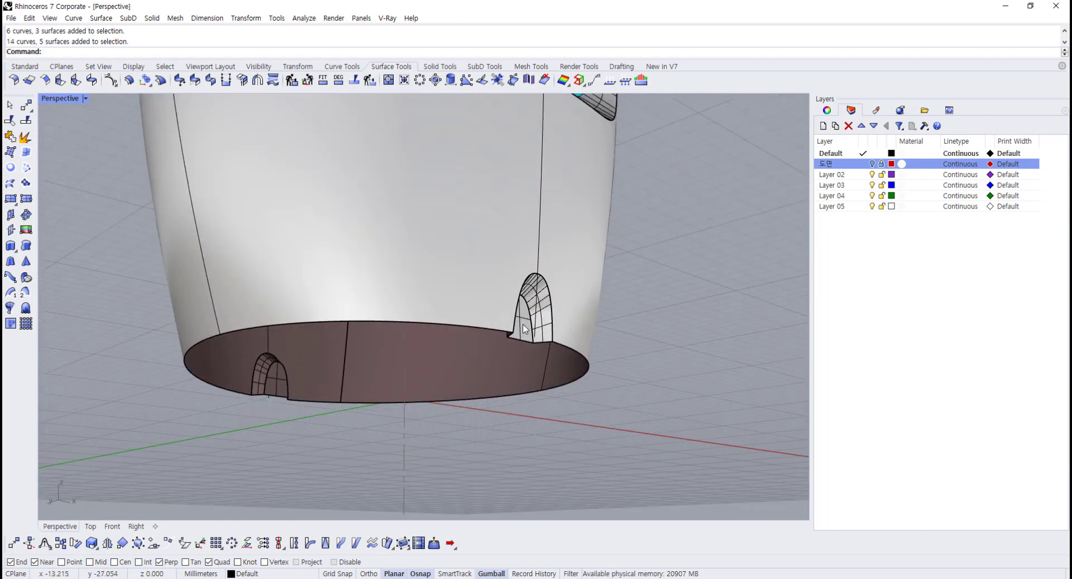
- Try to join the body wall with the surfaces and curves of both arch recesses
left_click(520, 313)
left_click(552, 309)
scroll(534, 323, "down", 1)
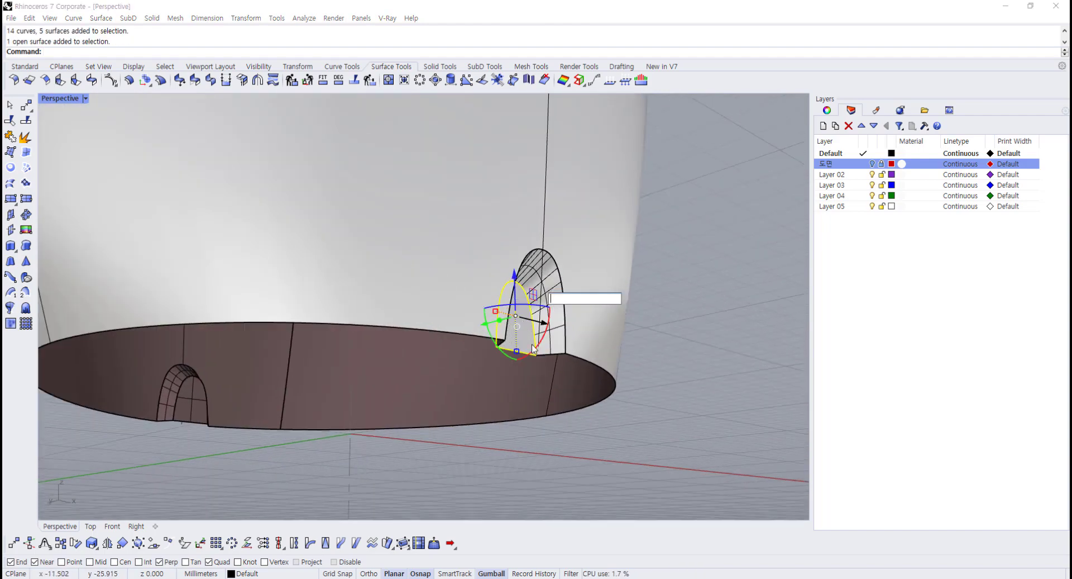
key("Escape")
scroll(571, 357, "down", 3)
left_click_drag(247, 277, 711, 487)
left_click(508, 304, "shift")
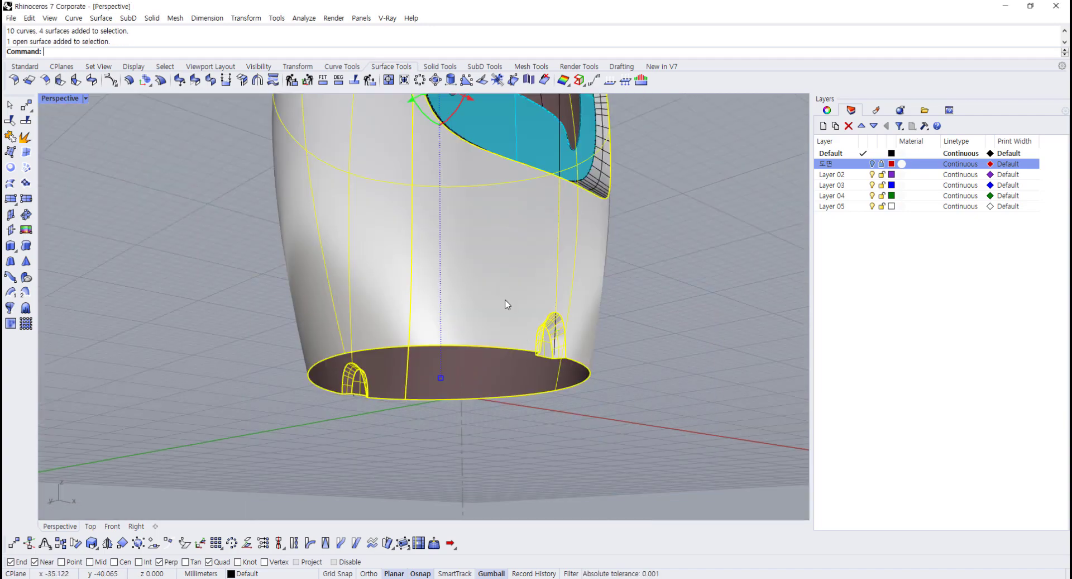
scroll(508, 304, "down", 5)
right_click_drag(578, 347, 387, 363)
scroll(513, 182, "up", 5)
right_click_drag(514, 183, 454, 196)
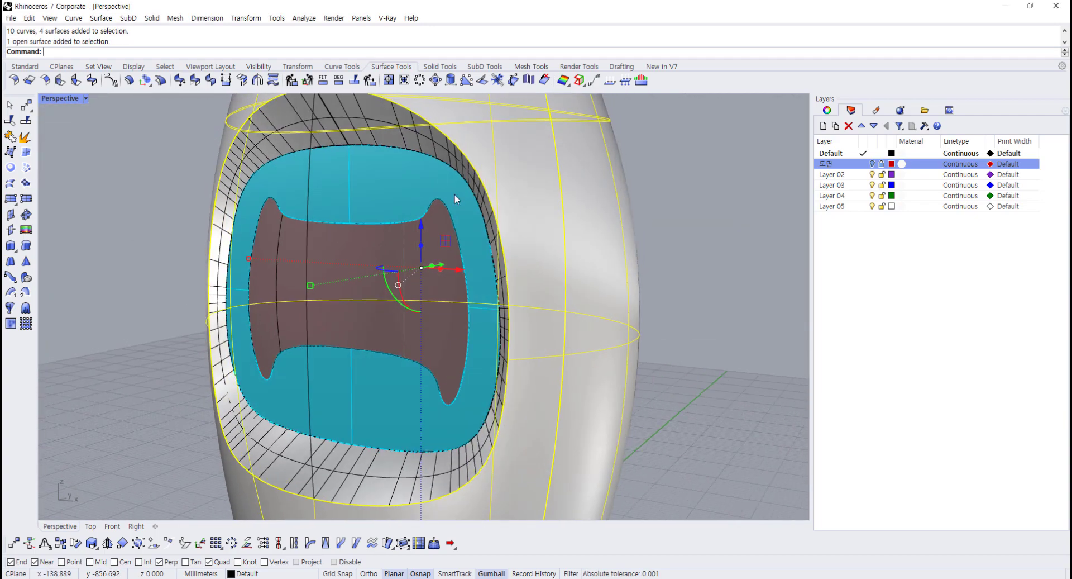
left_click(10, 137)
left_click(124, 265)
- Examine both arch recesses and the large front opening of the body from several angles
scroll(124, 265, "down", 7)
right_click_drag(124, 295, 313, 300)
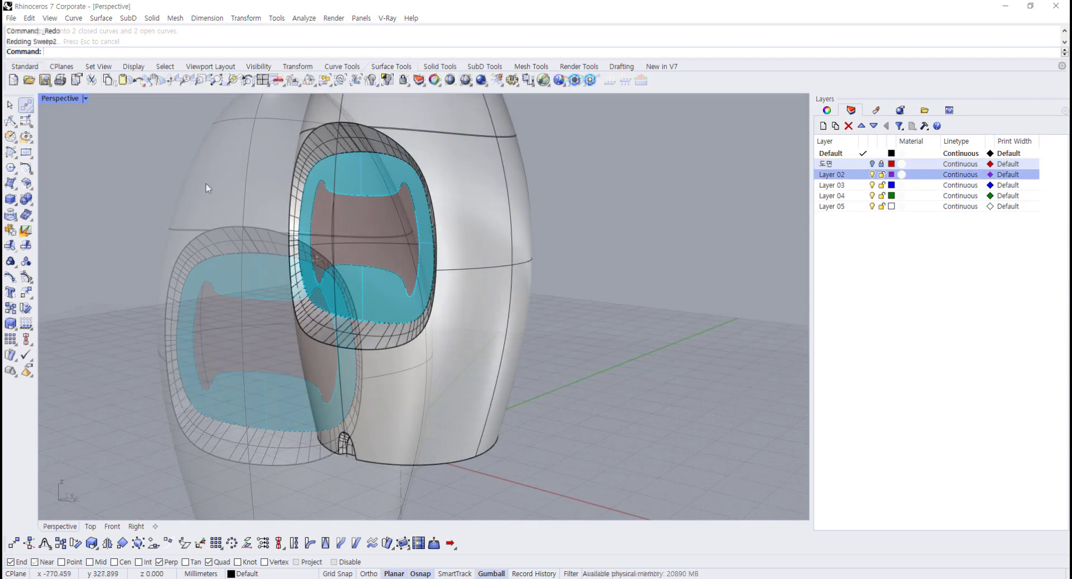
left_click(345, 340)
left_click(380, 377)
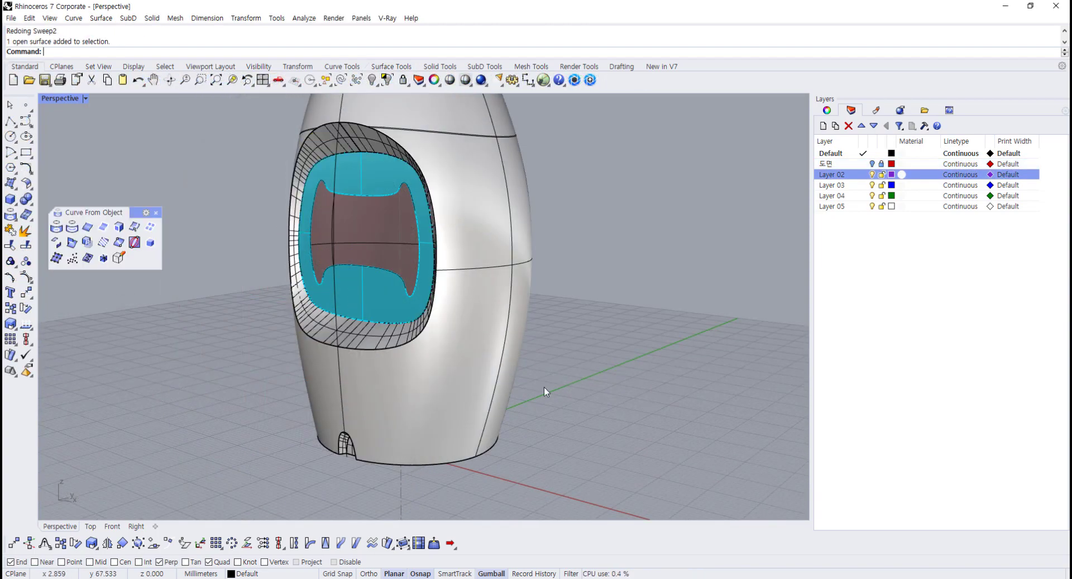
right_click_drag(544, 386, 348, 347)
scroll(350, 344, "up", 1)
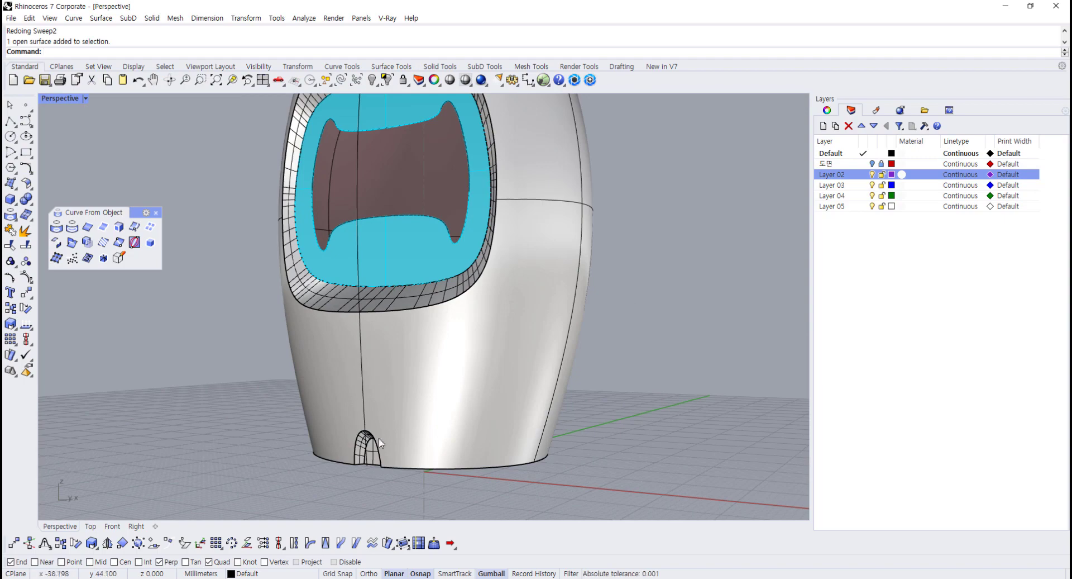
scroll(364, 428, "up", 1)
scroll(364, 429, "down", 1)
right_click_drag(364, 428, 335, 390)
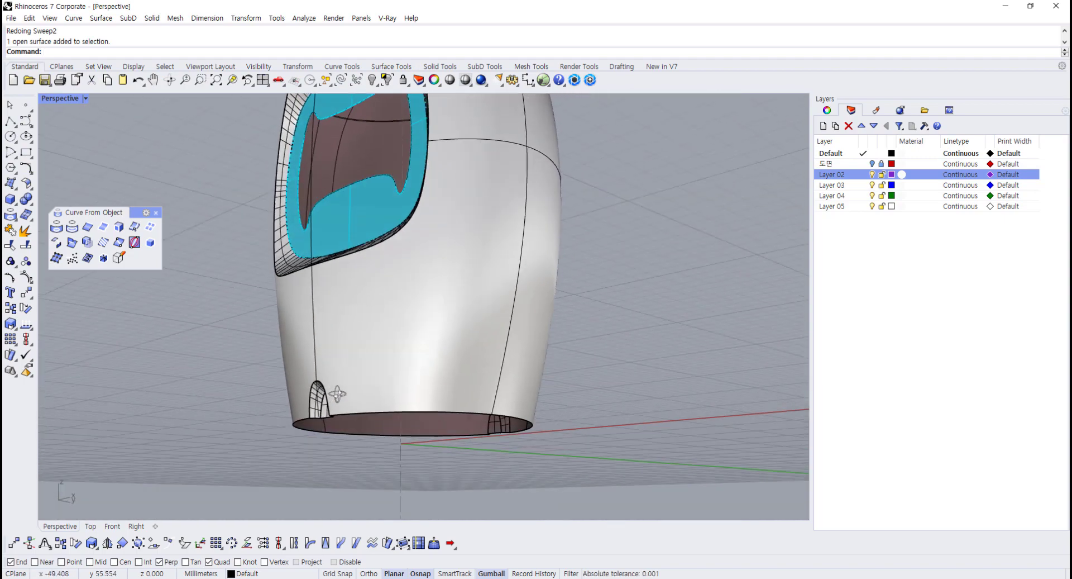
scroll(353, 344, "up", 1)
right_click_drag(353, 344, 340, 363)
- Move the cyan panel surface inside the large front opening to Layer 02 and hide that layer
left_click(341, 363)
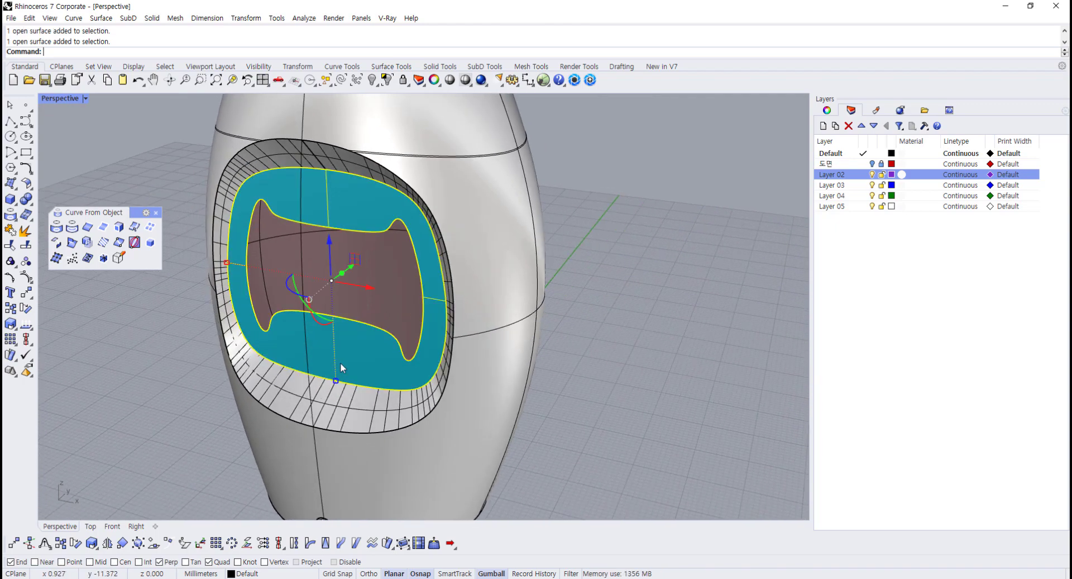
right_click(855, 177)
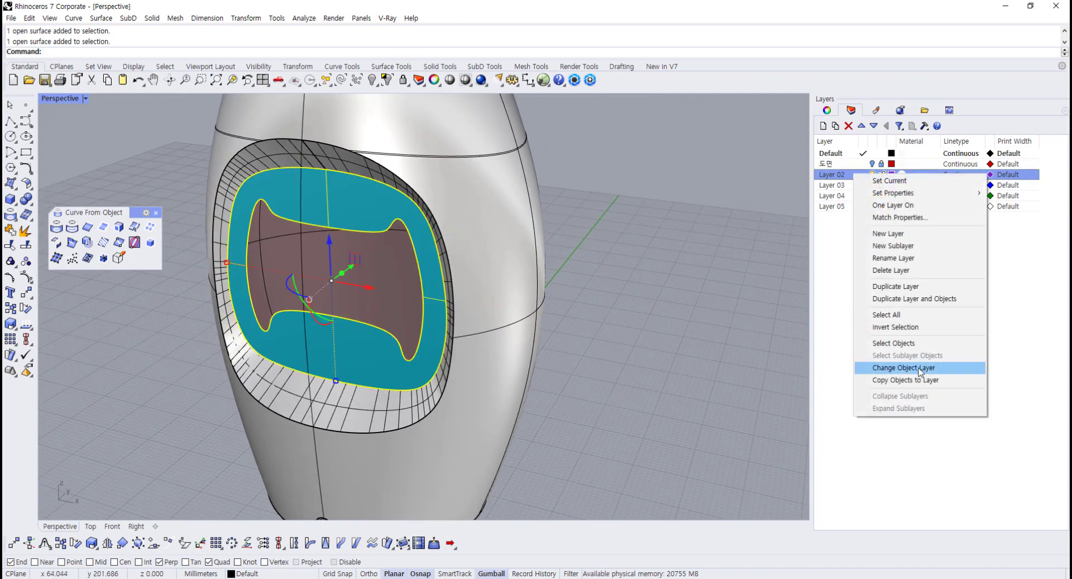
left_click(919, 368)
left_click(872, 175)
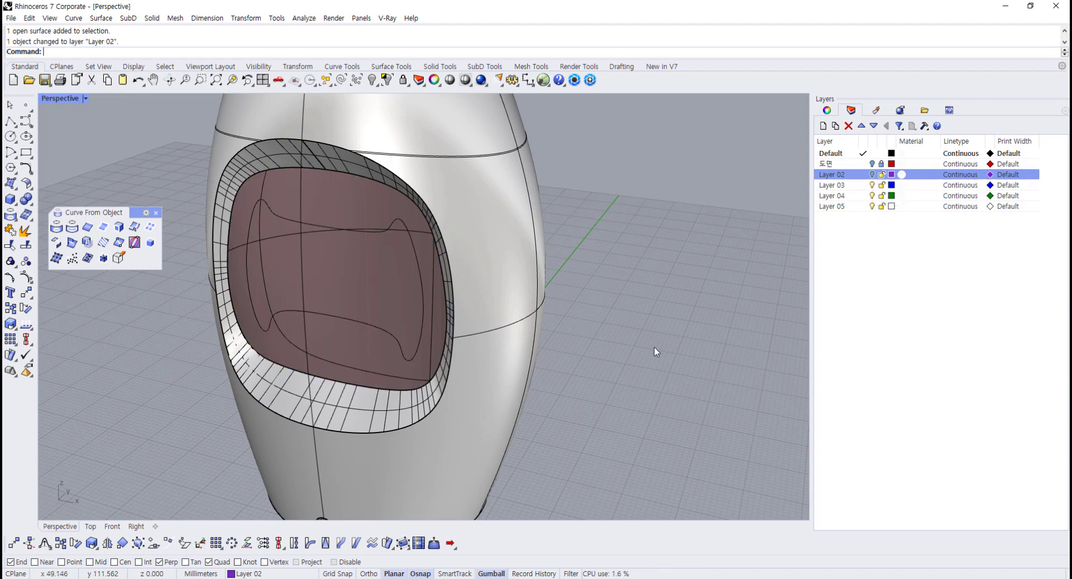
- Join the body wall, the front opening's rim surface and the surfaces and curves of both arch recesses
left_click(463, 474)
left_click(335, 406, "shift")
scroll(355, 433, "down", 8)
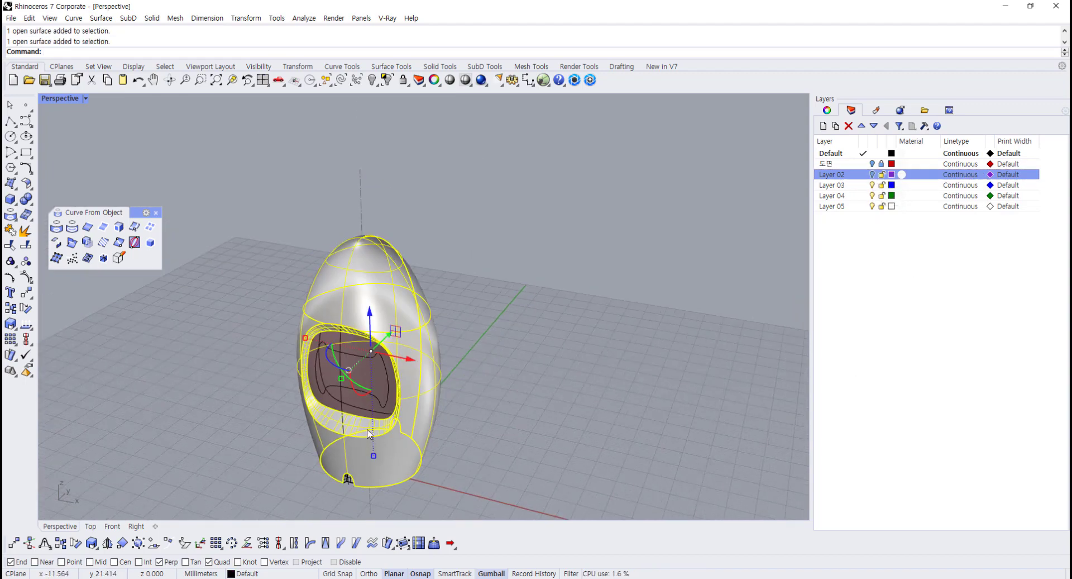
right_click_drag(357, 434, 362, 363)
left_click_drag(508, 510, 243, 393)
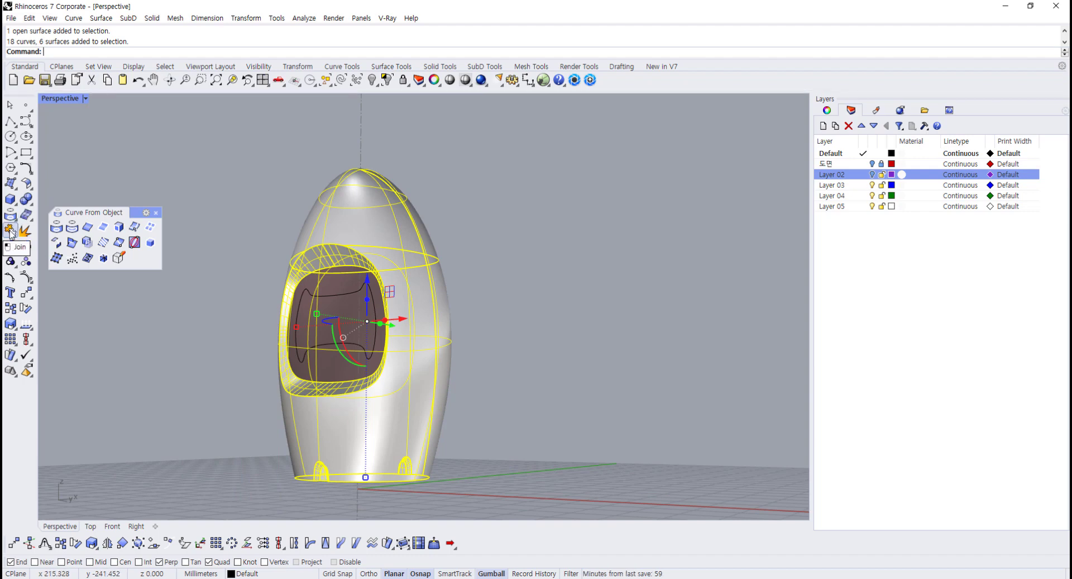
left_click(10, 244)
scroll(334, 406, "up", 7)
right_click_drag(329, 368, 339, 416)
scroll(334, 408, "down", 3)
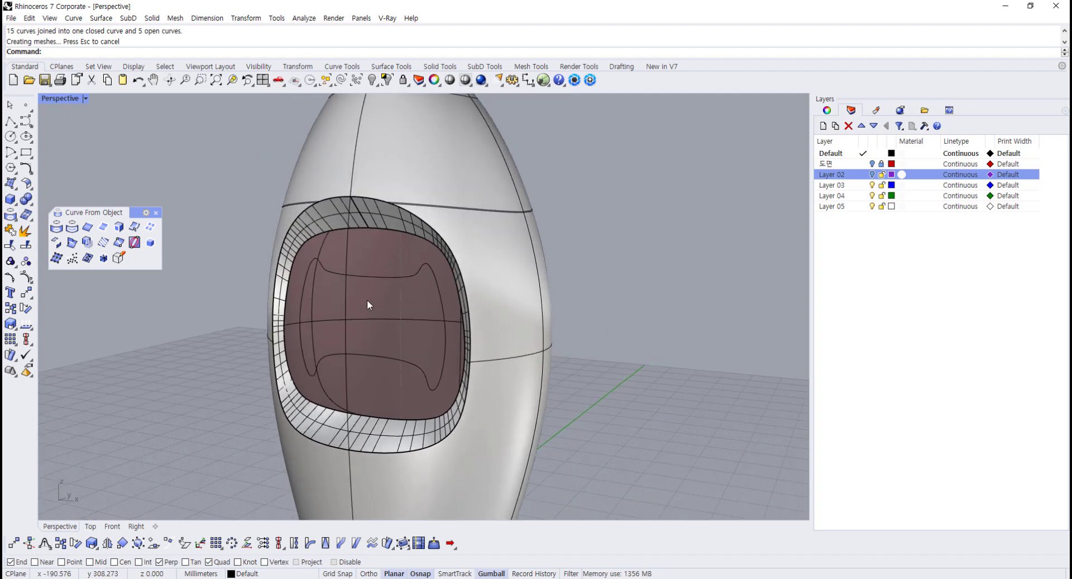
- Fillet the outer edge of the large front opening with a radius of 1 mm
left_click(441, 66)
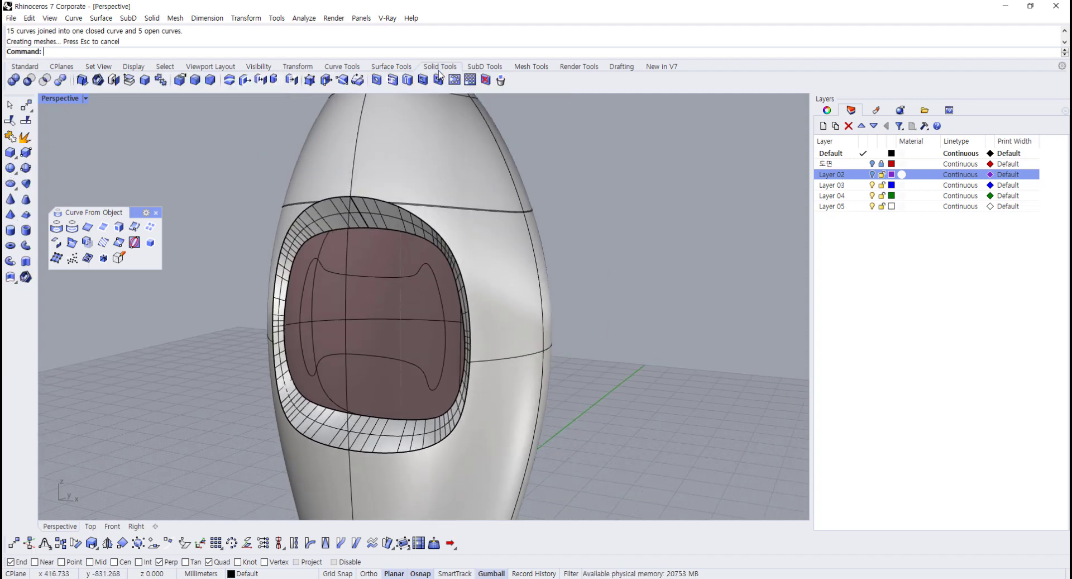
left_click(196, 80)
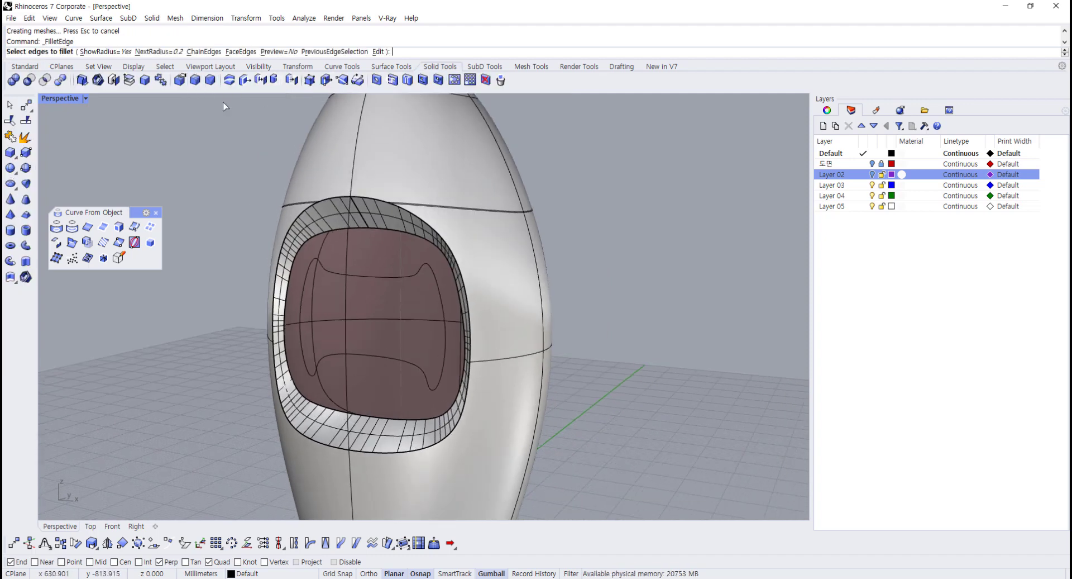
left_click(161, 52)
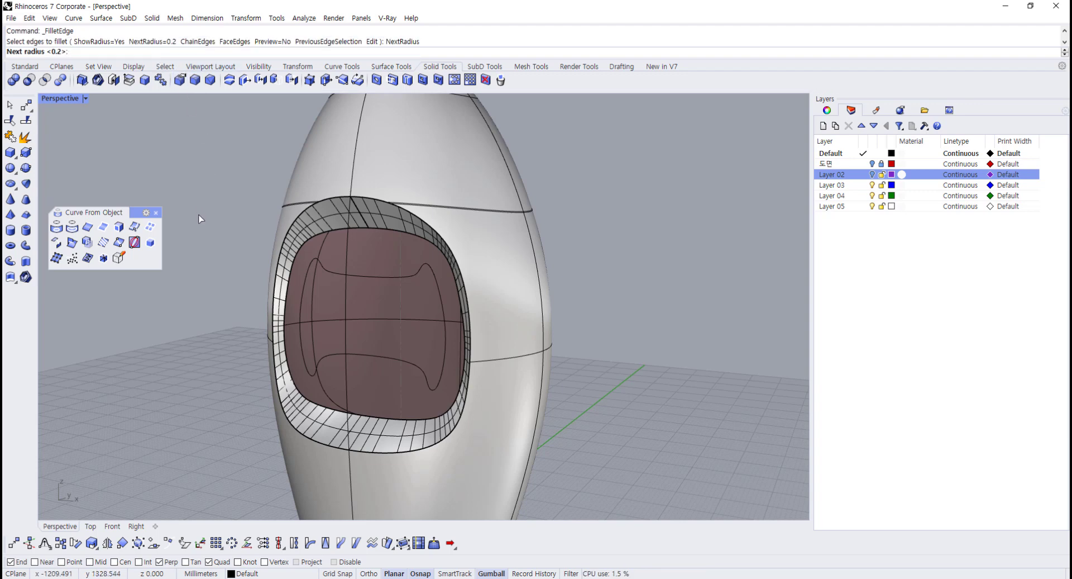
type("1")
key("Return")
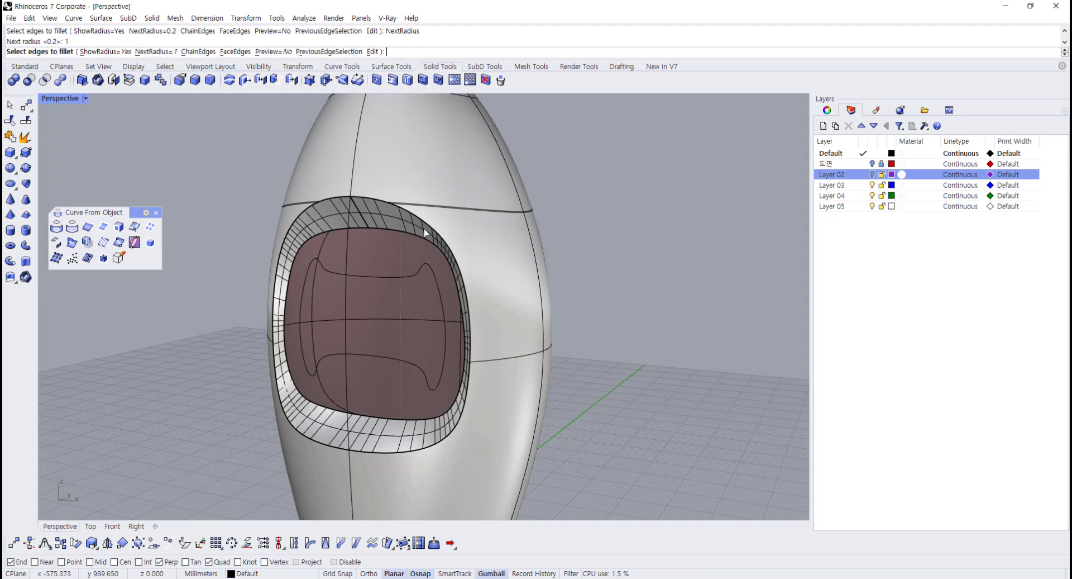
left_click(400, 211)
key("Return")
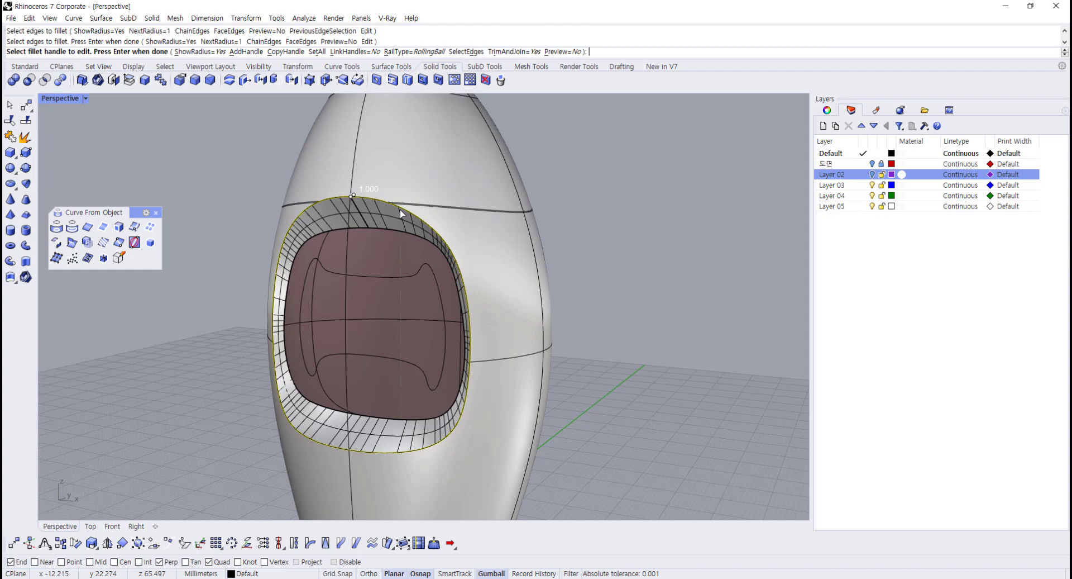
key("Return")
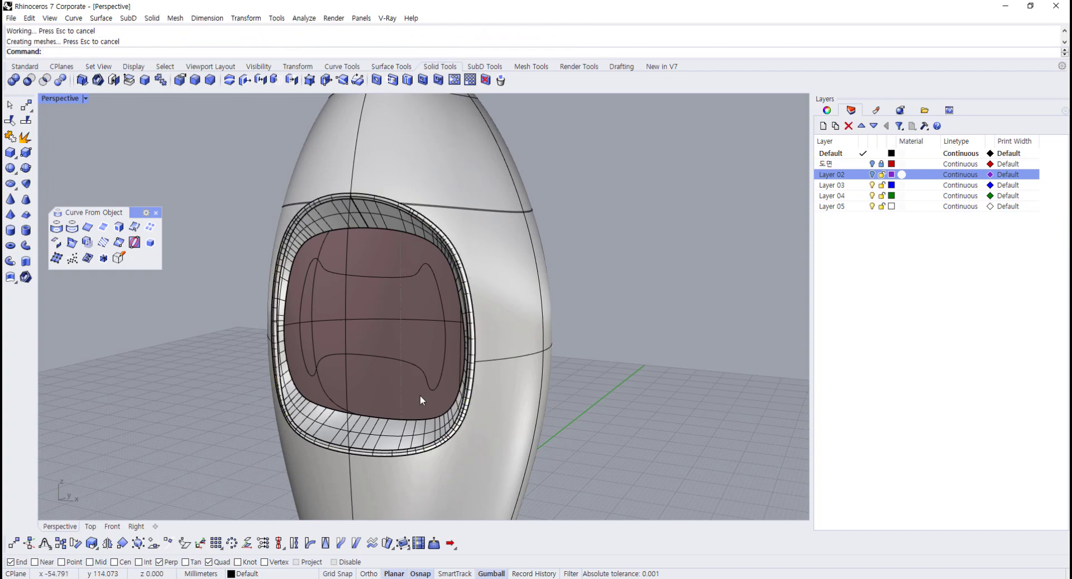
- Fillet the outer edge of the arch recess below the front opening with a 1 mm radius
right_click_drag(420, 394, 403, 337)
scroll(328, 426, "up", 8)
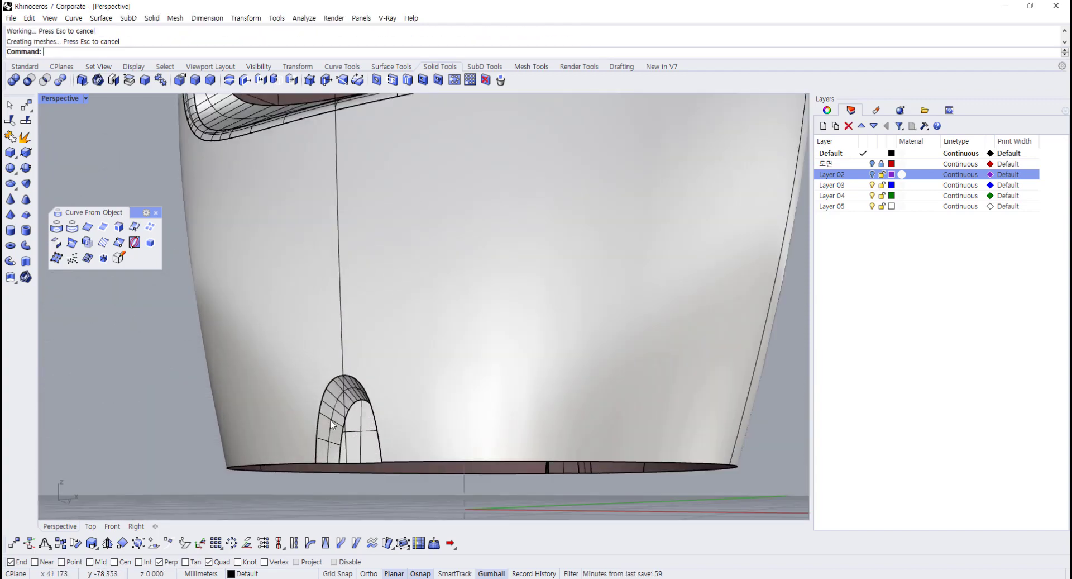
right_click_drag(331, 421, 332, 412)
key("Return")
left_click(327, 384)
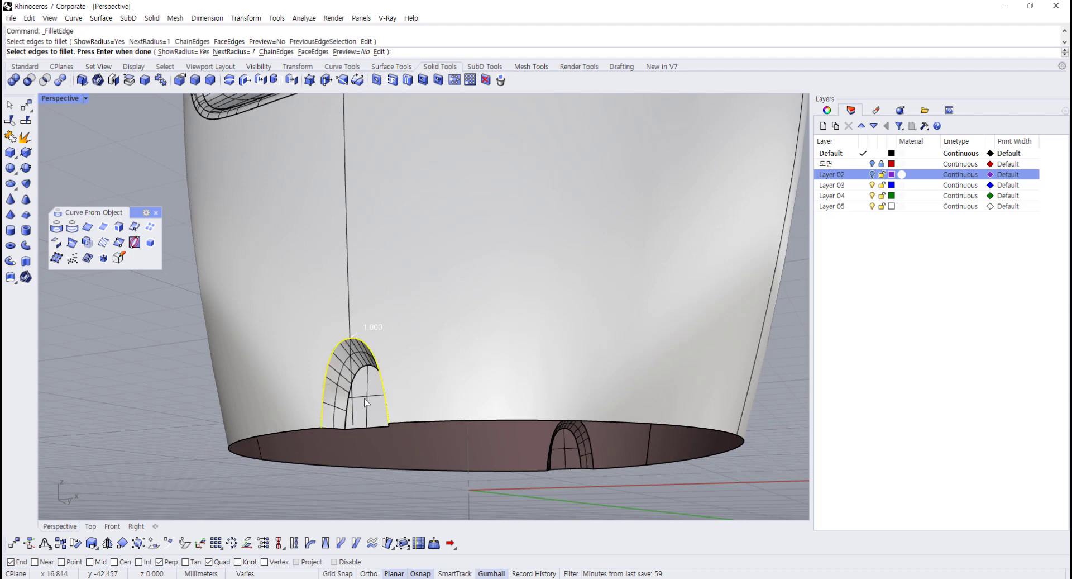
key("Return")
key("Return")
scroll(391, 402, "up", 2)
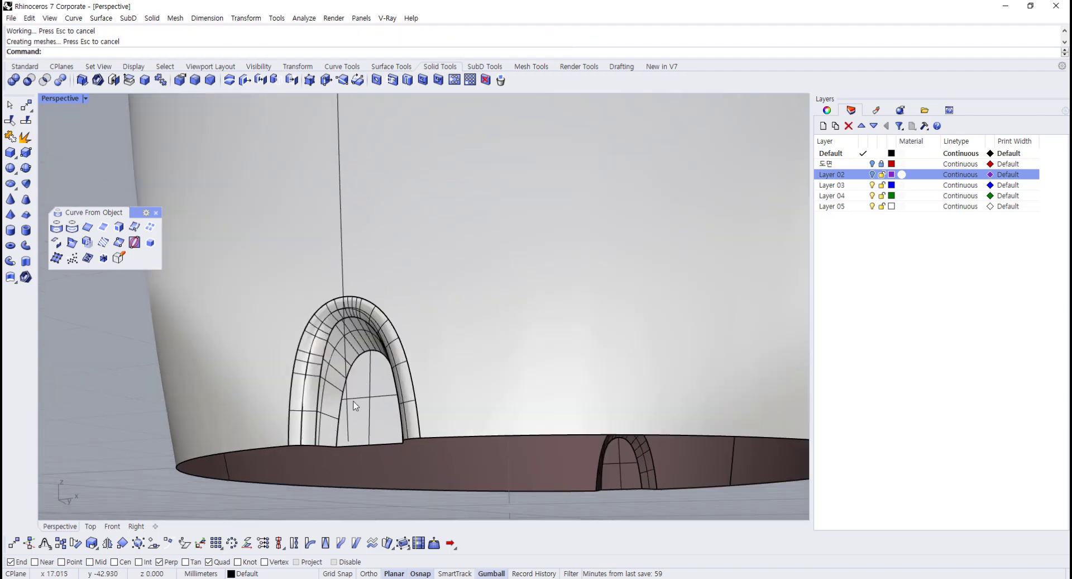
- Fillet the outer edge of the arch recess on the opposite side of the base with a 1 mm radius
scroll(415, 403, "down", 5)
right_click_drag(415, 402, 226, 394)
scroll(380, 416, "up", 6)
key("Return")
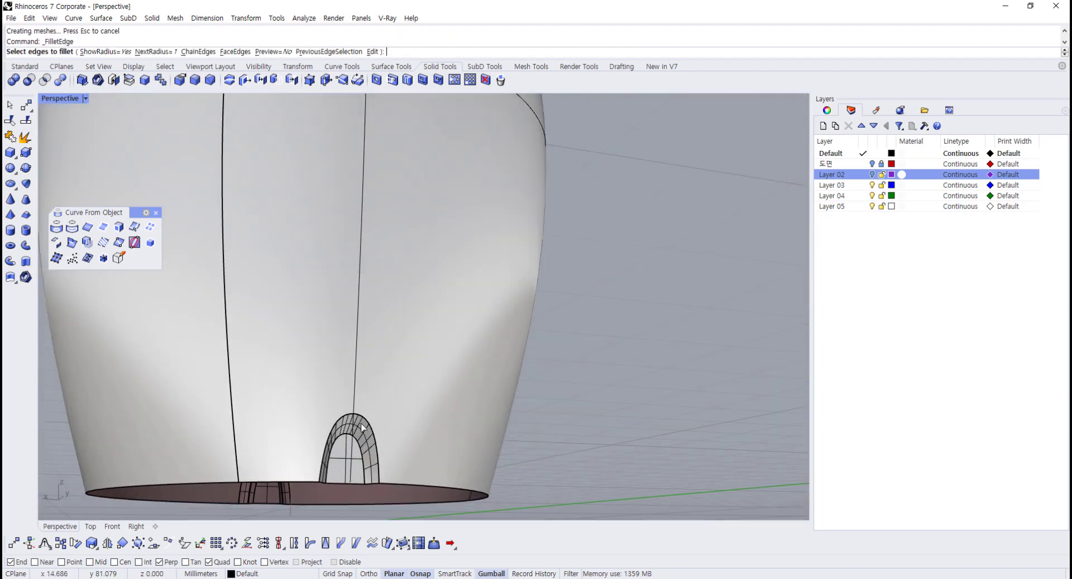
left_click(369, 421)
key("Return")
key("Return")
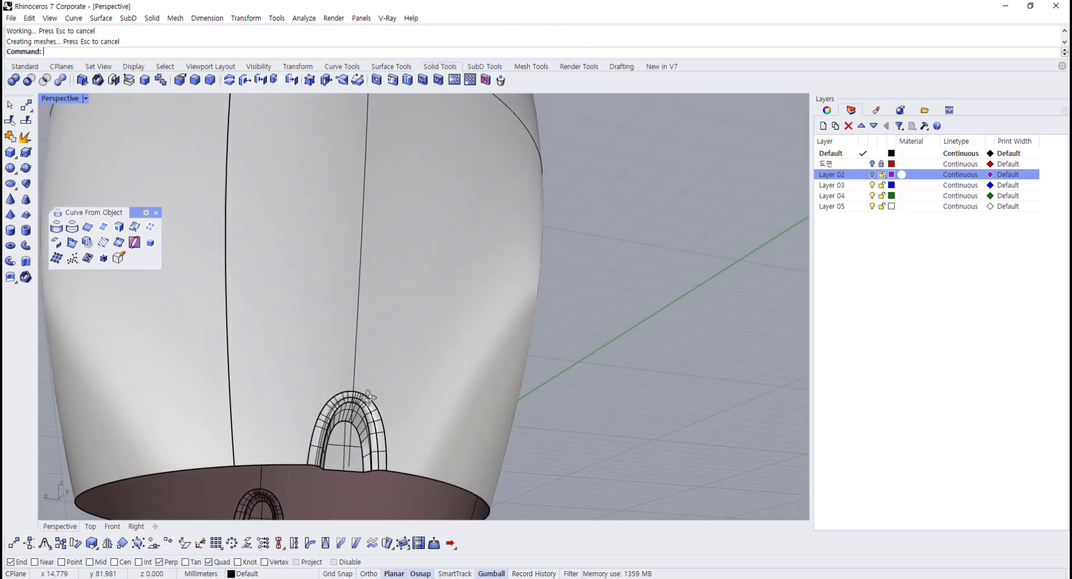
- Set the fillet radius to 0.5 mm and round the inner edge of the rear arch recess
scroll(358, 397, "up", 5)
key("Return")
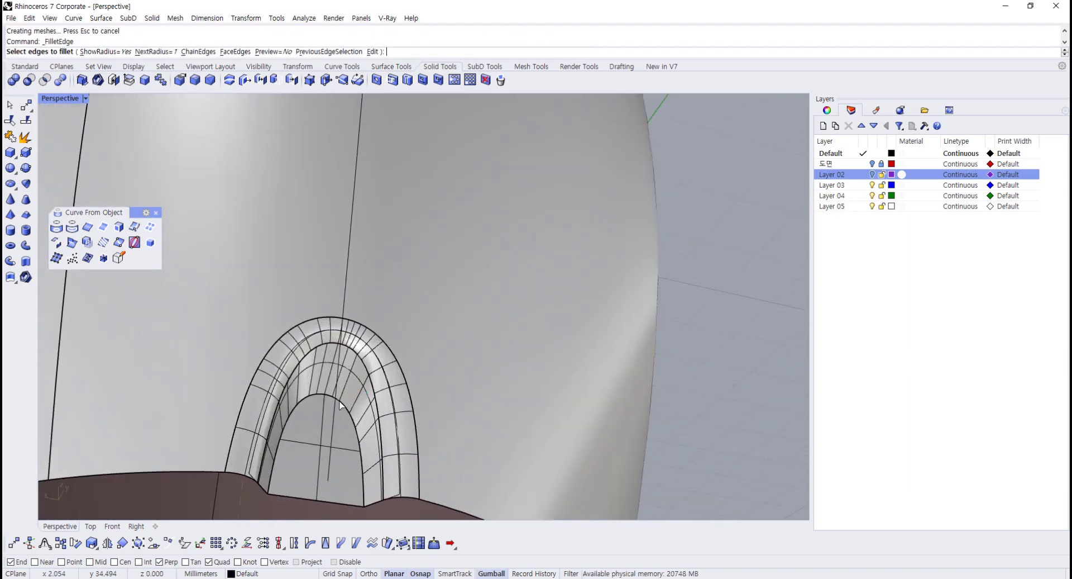
type(".5")
key("Return")
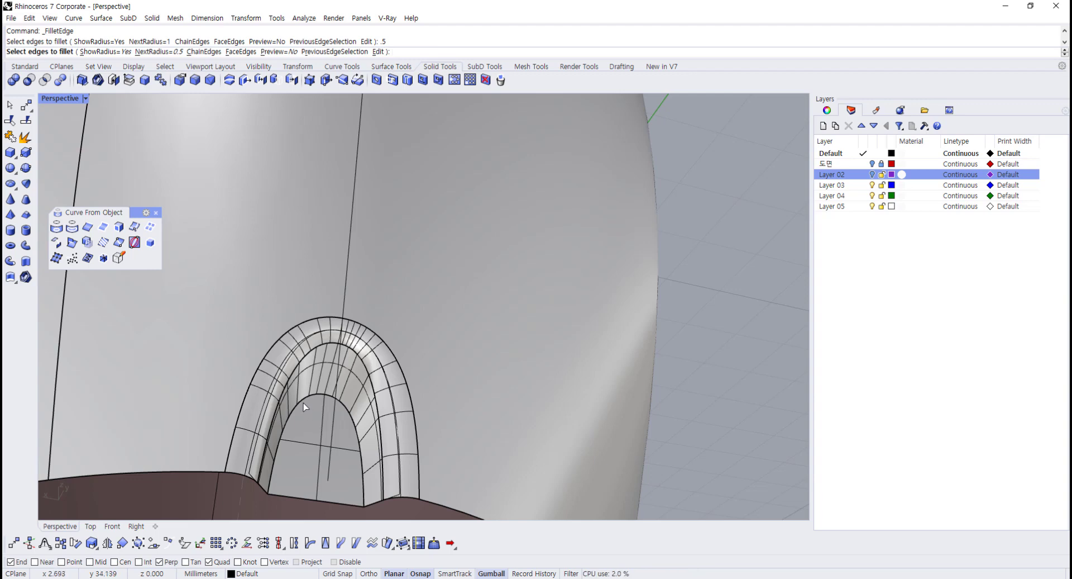
left_click(309, 409)
key("Return")
key("Return")
- Fillet the inner edge of the front arch recess with a 0.5 mm radius
right_click_drag(316, 415, 390, 433)
key("Return")
left_click(384, 419)
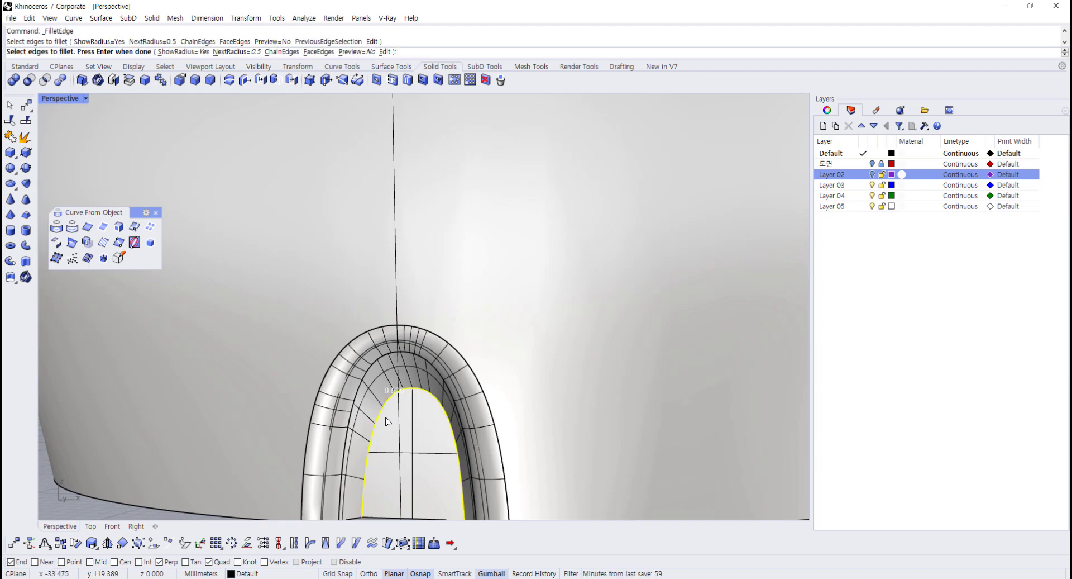
key("Return")
key("Return")
- Inspect the filleted front recess and its lower edge in the Front and Perspective views
scroll(391, 422, "down", 5)
mouse_move(390, 425)
right_mouse_down()
mouse_move(376, 400)
mouse_move(402, 427)
right_mouse_up()
double_click(65, 100)
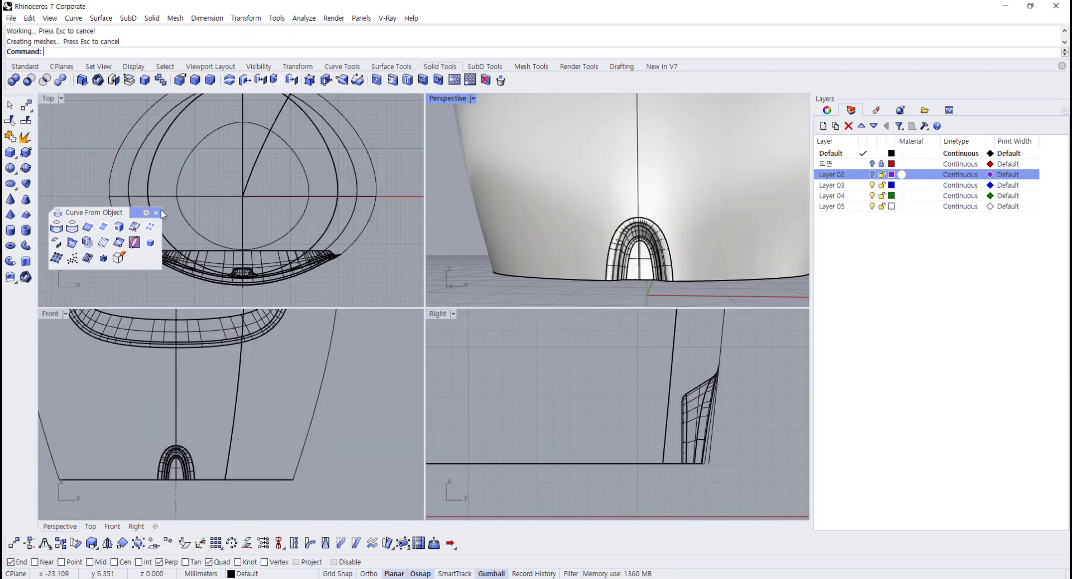
scroll(214, 406, "up", 5)
scroll(214, 406, "up", 6)
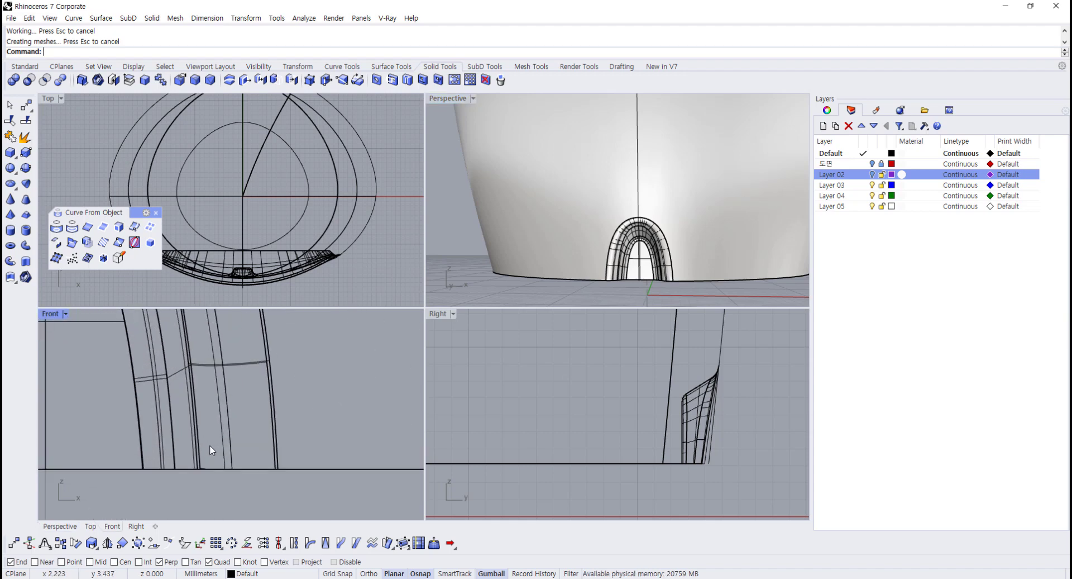
double_click(443, 100)
scroll(395, 191, "down", 5)
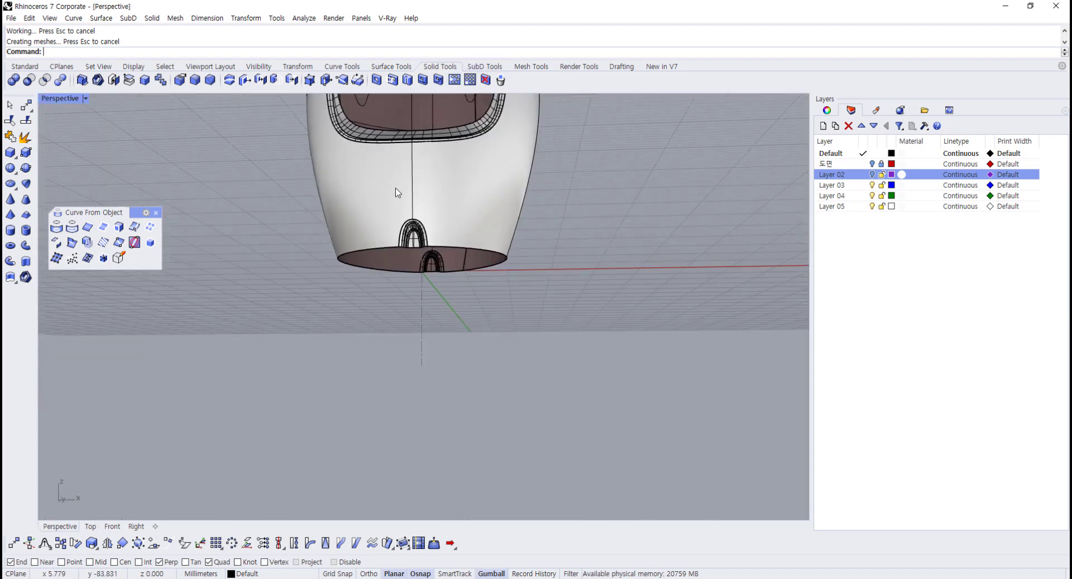
- Offset the joined body polysurface inward by 0.5 mm with all directions flipped, round corners and Solid set to No
left_click(432, 267)
right_click_drag(433, 267, 390, 290)
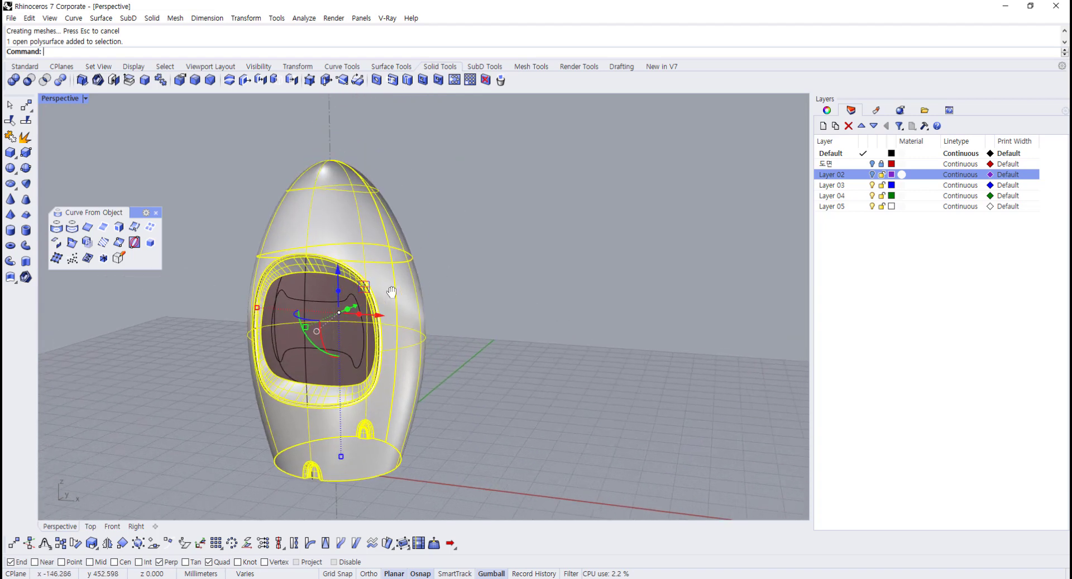
left_click(398, 66)
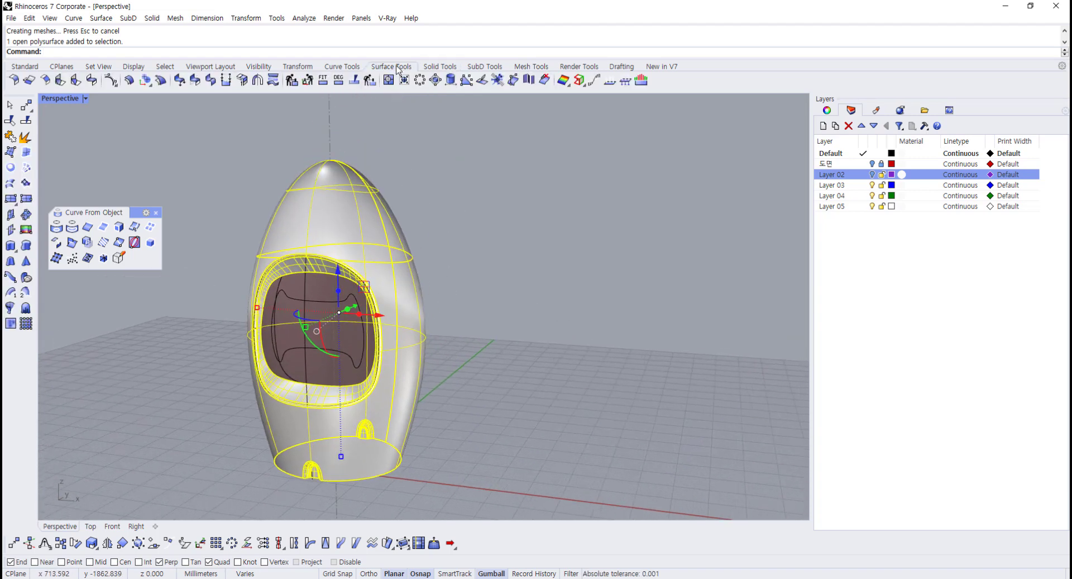
left_click(139, 82)
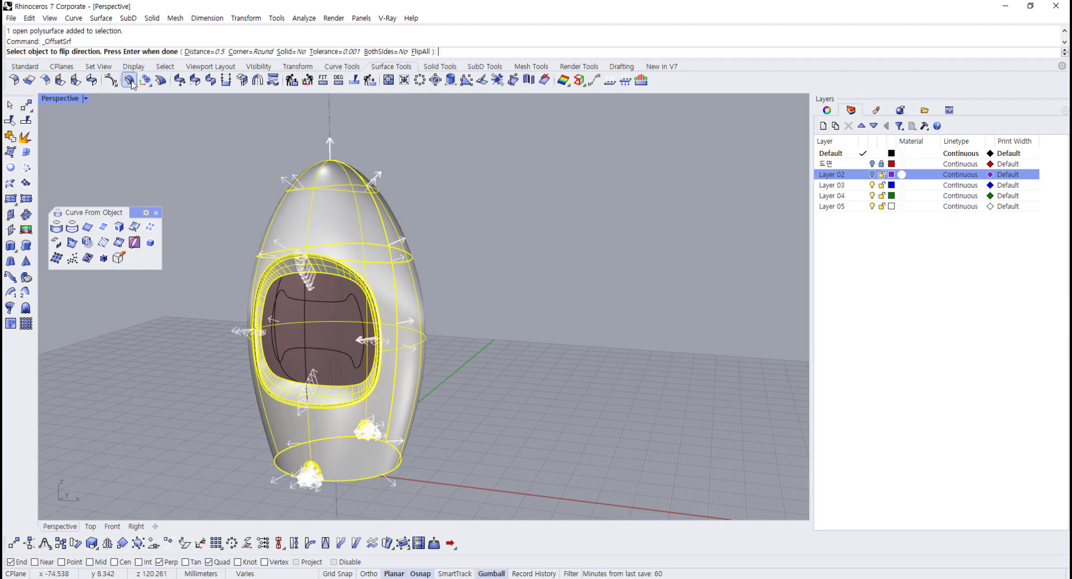
left_click(419, 52)
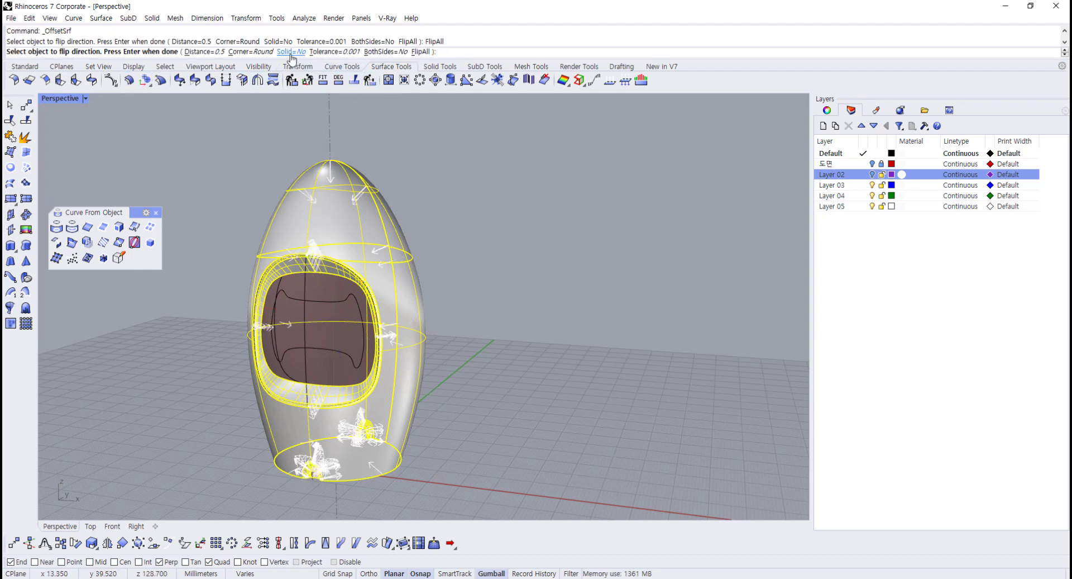
scroll(316, 380, "up", 5)
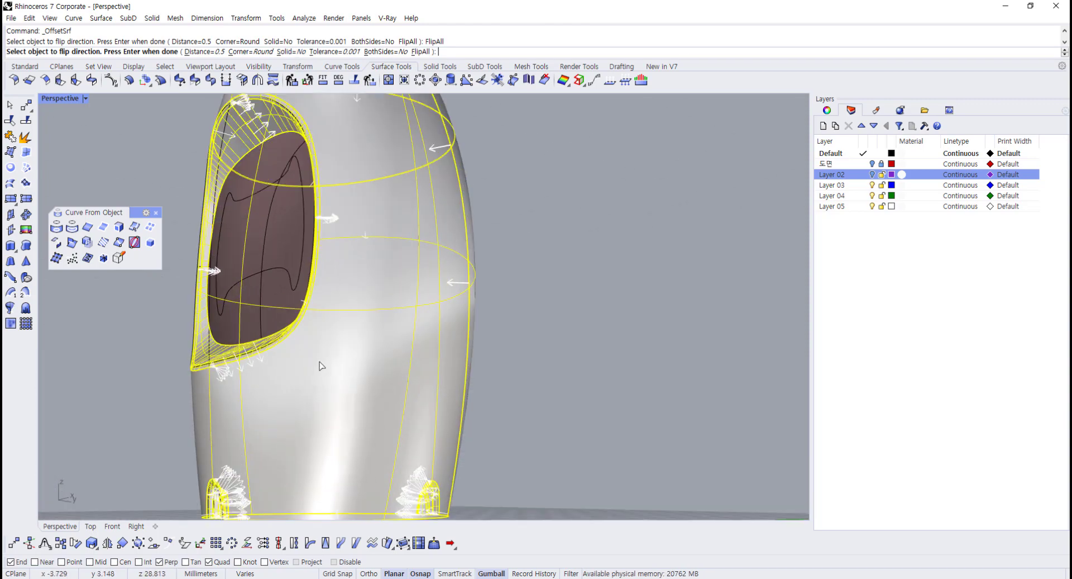
key("Return")
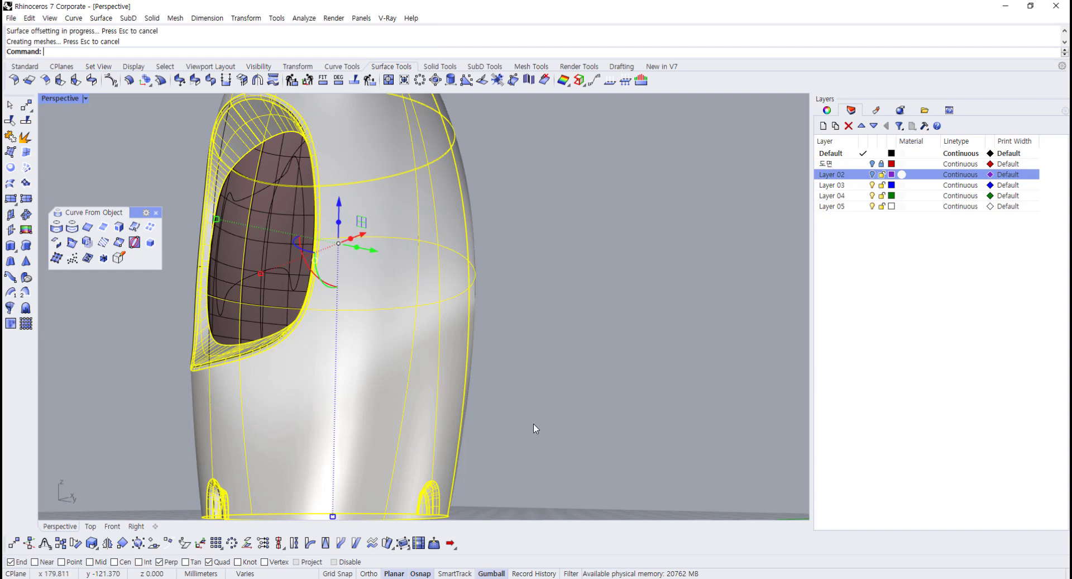
- Examine the offset inner wall from below and around the rim of the front opening
right_click_drag(364, 438, 330, 316)
scroll(190, 321, "up", 6)
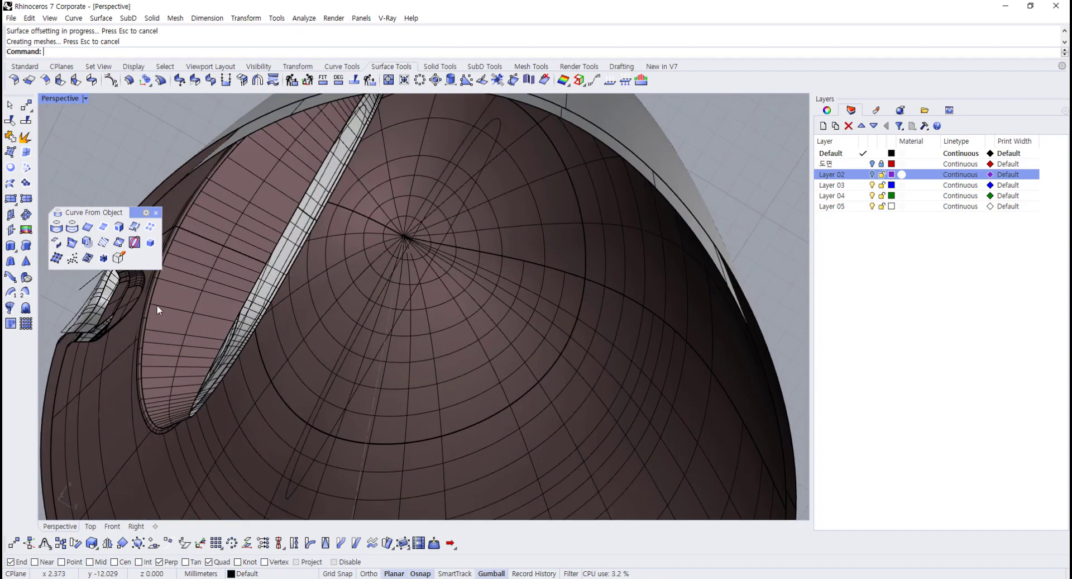
right_click_drag(157, 306, 402, 329, "shift")
scroll(402, 330, "up", 5)
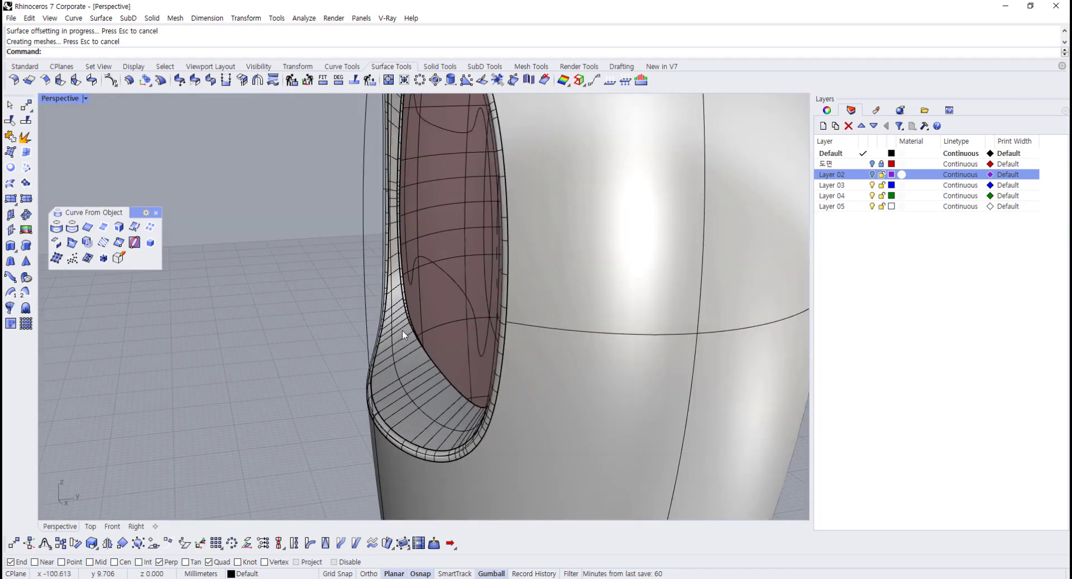
scroll(390, 340, "up", 4)
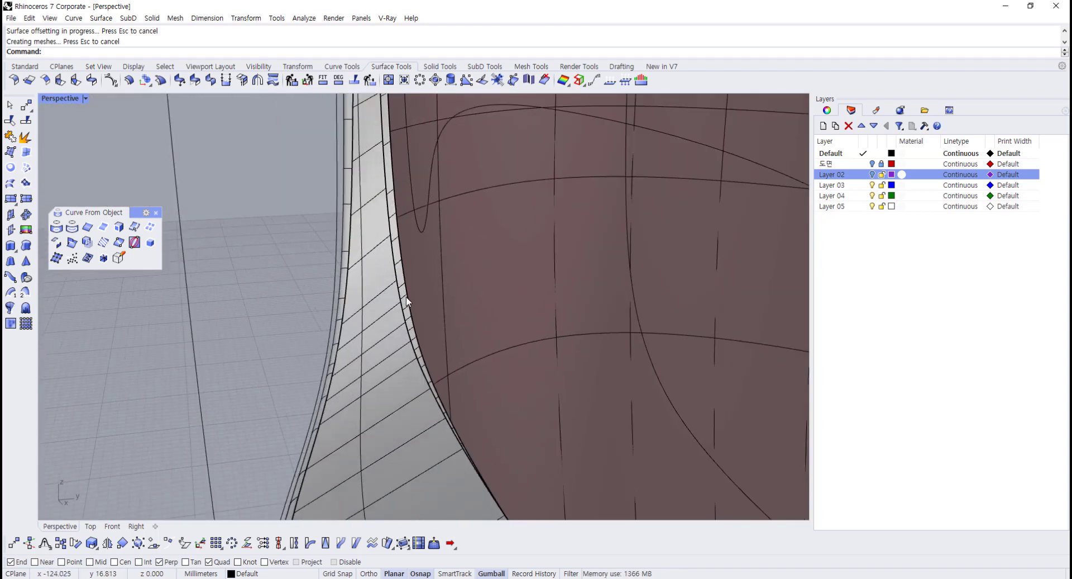
scroll(402, 299, "down", 2)
scroll(401, 307, "down", 8)
right_click_drag(401, 317, 404, 246)
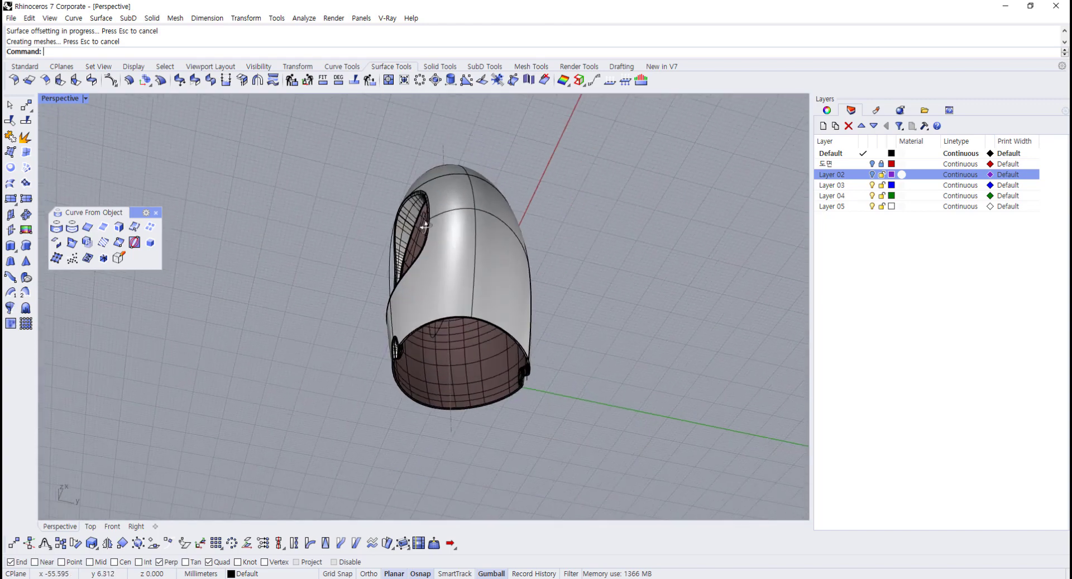
- Check the offset wall's lower edge near the front arch recess against the body's base in the Front view
scroll(406, 351, "up", 8)
left_click(423, 335)
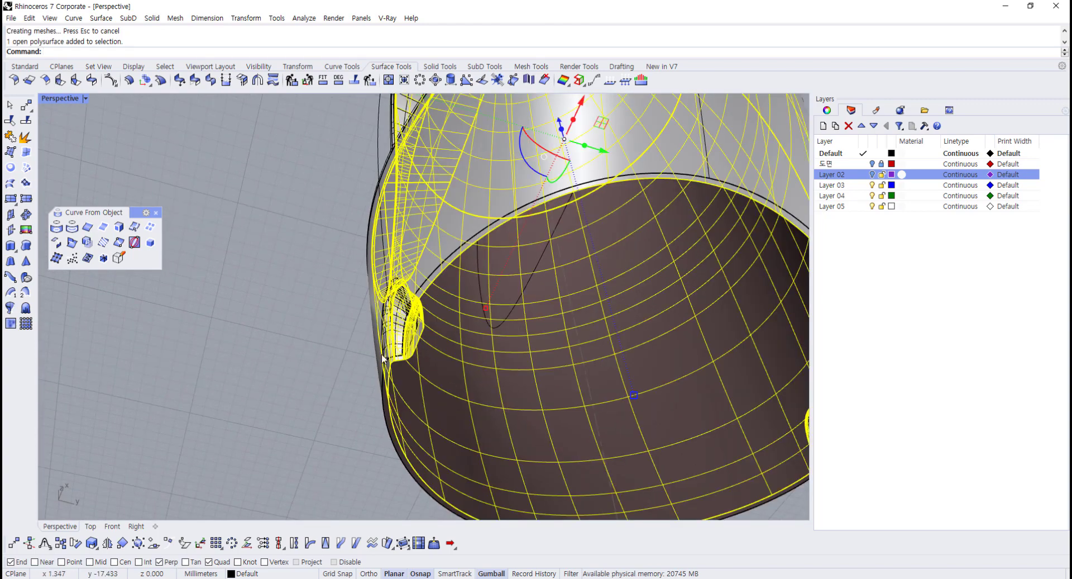
left_click(184, 162)
double_click(61, 98)
scroll(212, 474, "up", 3)
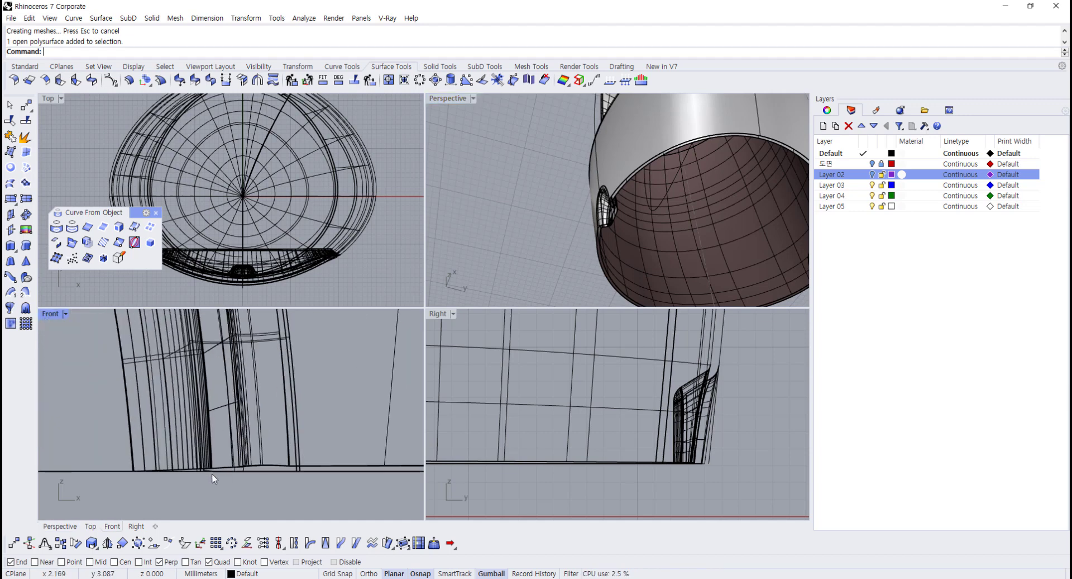
scroll(277, 468, "up", 3)
scroll(269, 454, "up", 3)
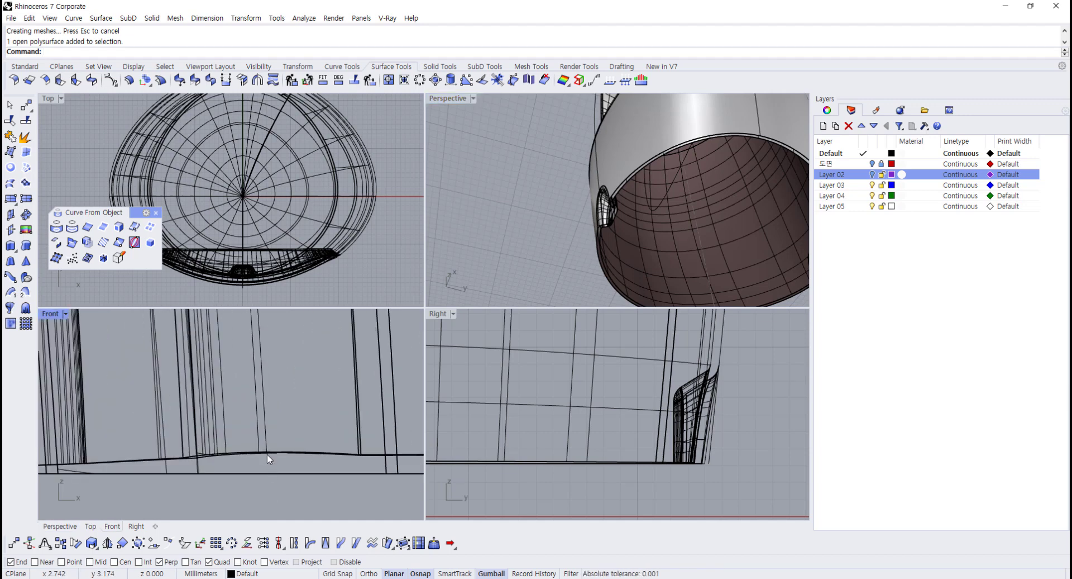
scroll(268, 454, "up", 3)
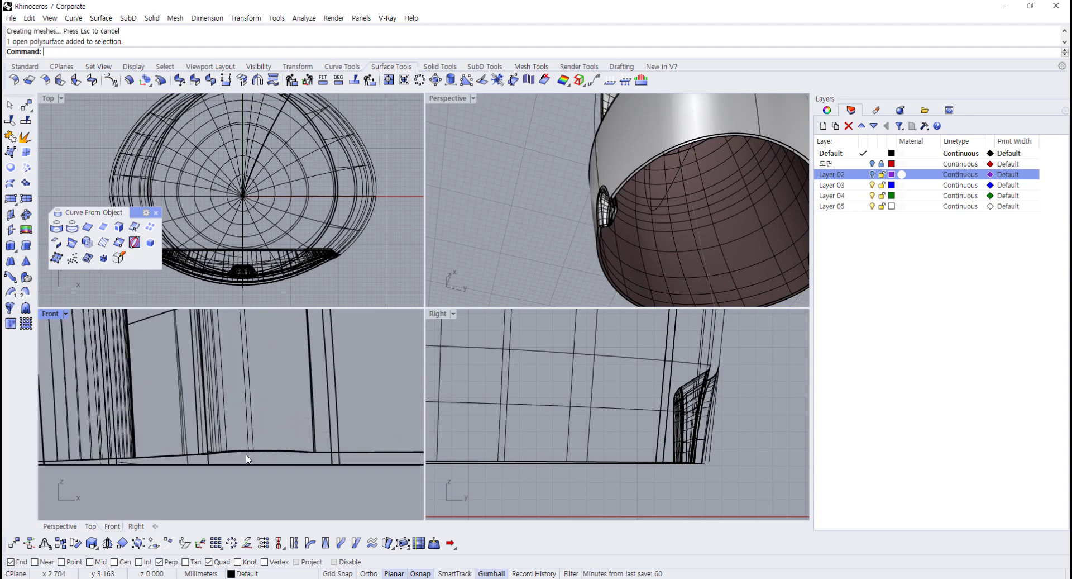
- Examine the offset inner wall's lower rim around the arch recesses from below
left_click(638, 229)
double_click(444, 100)
scroll(414, 263, "down", 5)
right_click_drag(416, 273, 447, 387)
scroll(448, 388, "up", 3)
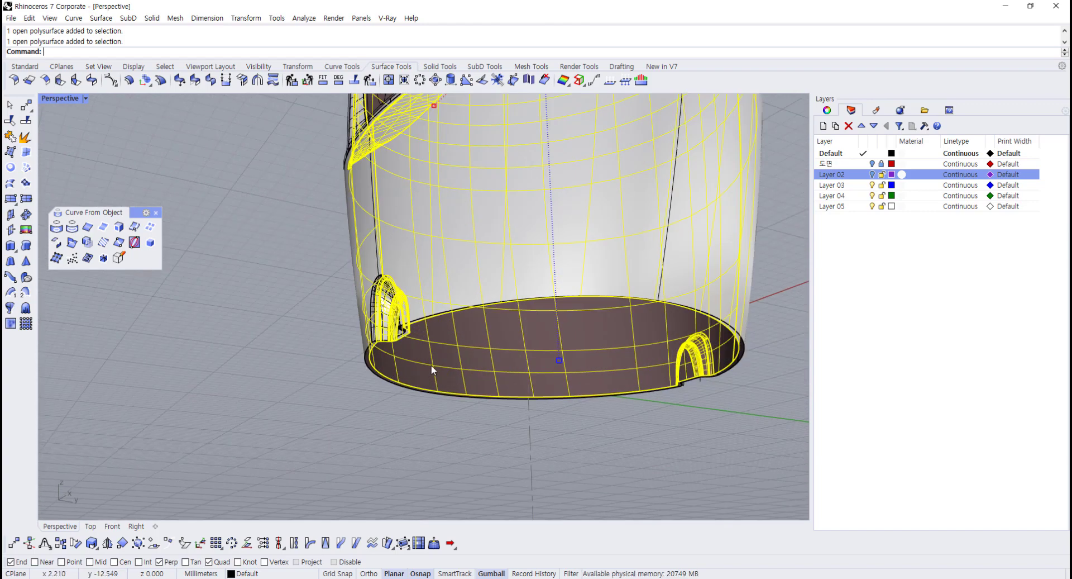
key("Escape")
scroll(407, 344, "up", 3)
scroll(406, 344, "up", 2)
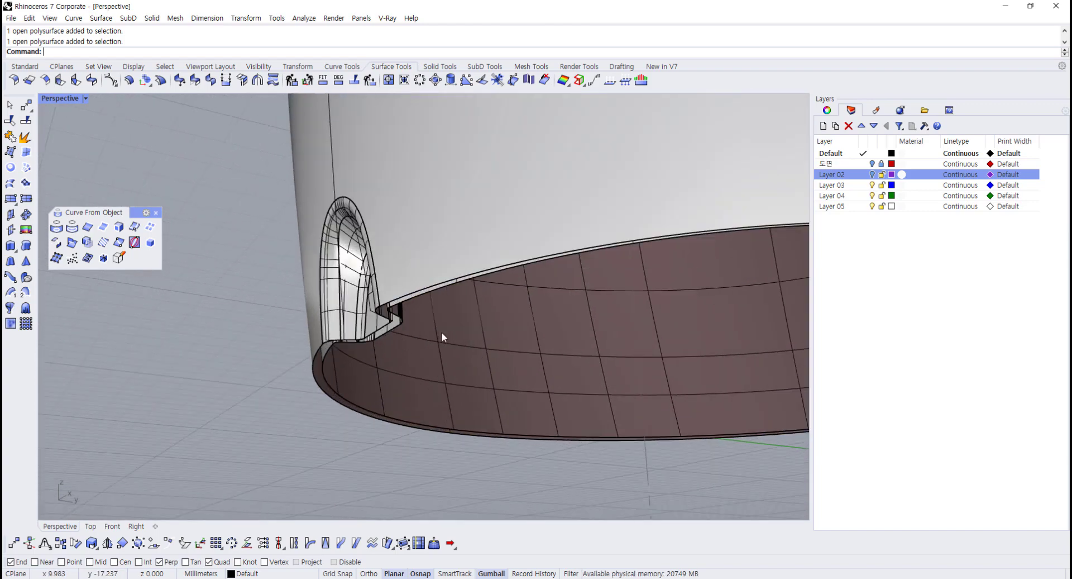
scroll(447, 276, "down", 5)
right_click_drag(447, 276, 474, 287)
scroll(427, 360, "up", 4)
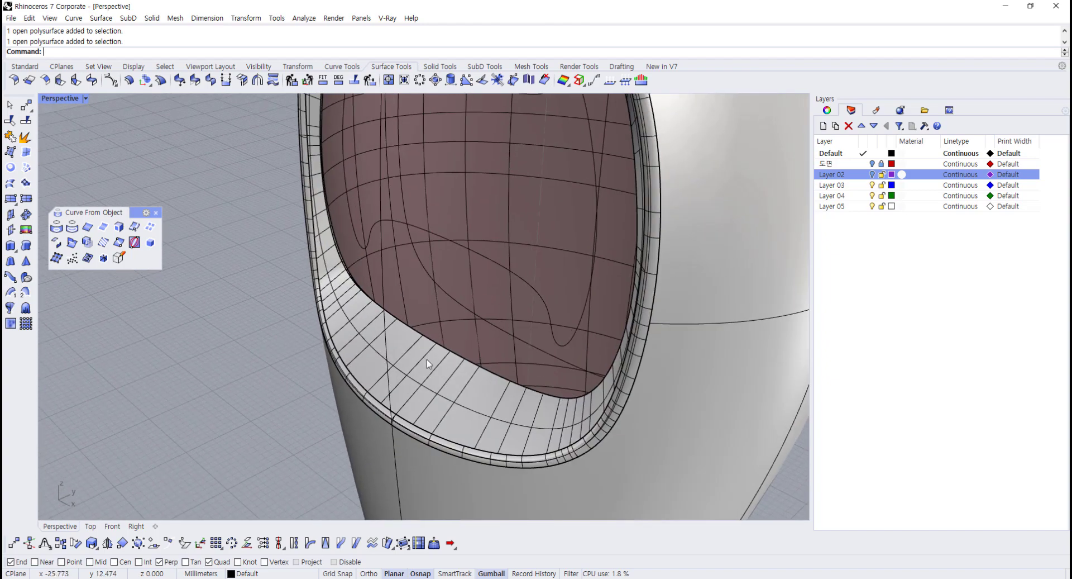
- Examine how the offset inner wall meets the recessed rim of the front opening
right_click_drag(426, 360, 358, 300)
scroll(358, 300, "up", 4)
left_click(332, 334)
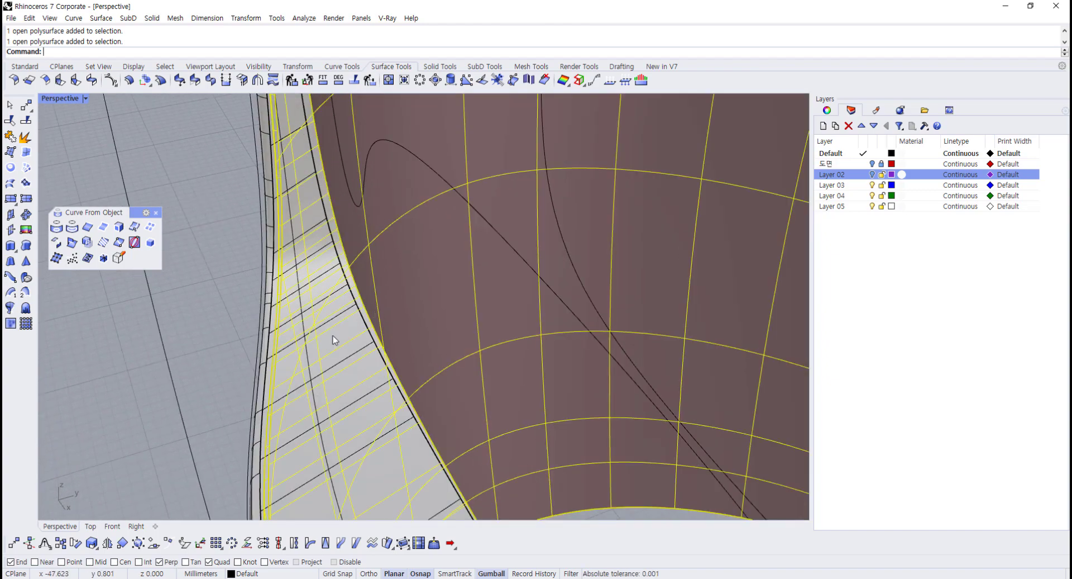
left_click(224, 399)
scroll(324, 387, "down", 6)
right_click_drag(324, 387, 348, 371)
scroll(360, 378, "down", 3)
scroll(355, 373, "up", 3)
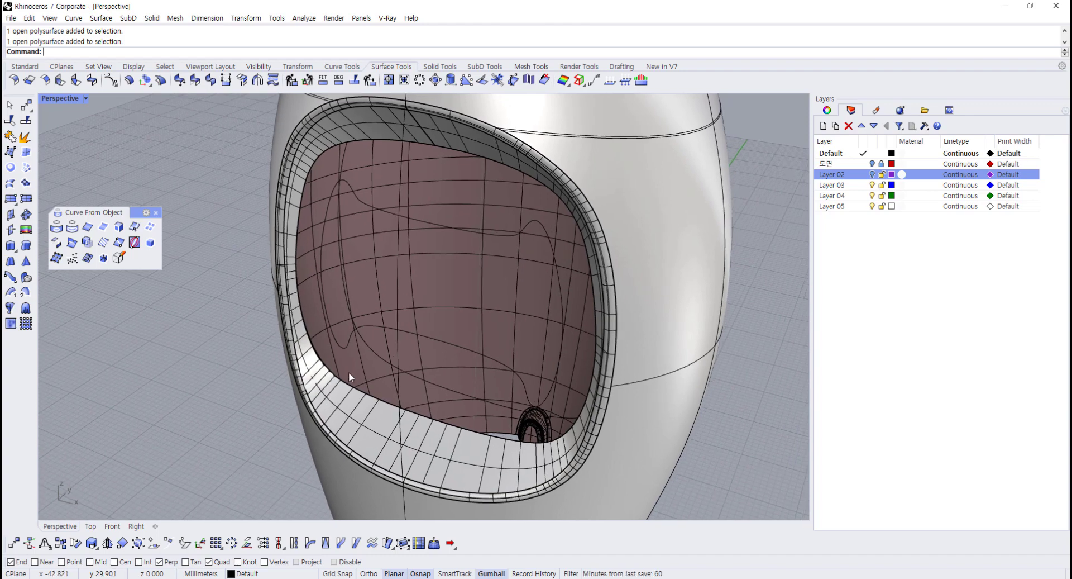
left_click(12, 185)
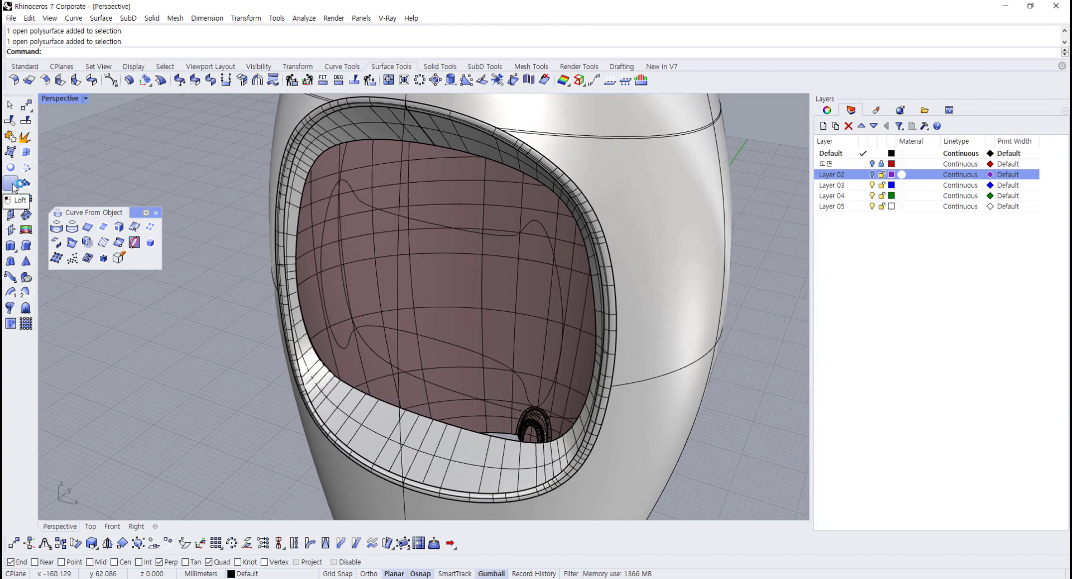
scroll(330, 313, "up", 5)
left_click(307, 381)
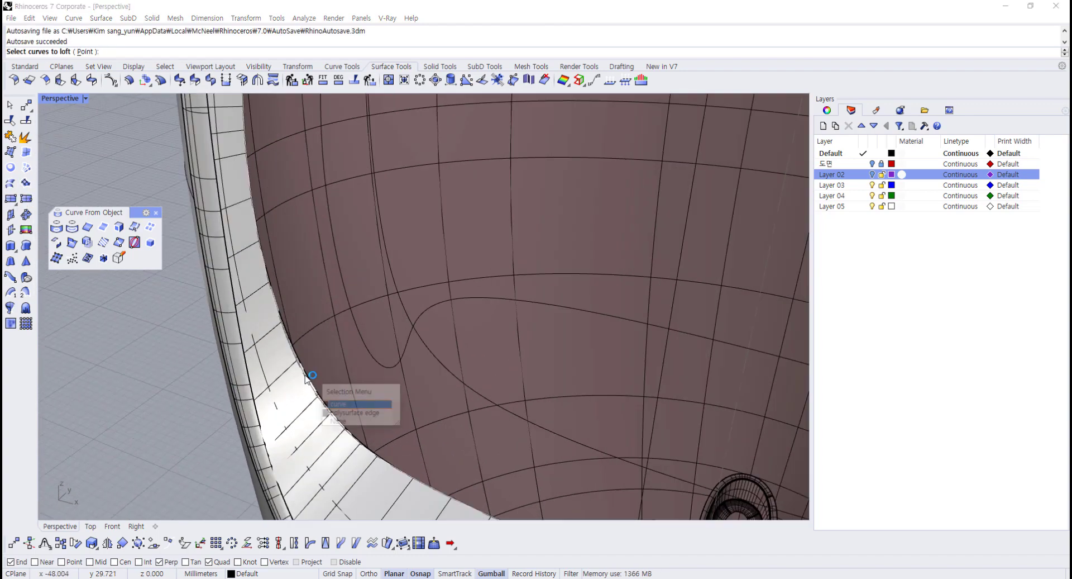
left_click(346, 405)
scroll(351, 423, "down", 5)
scroll(277, 376, "up", 8)
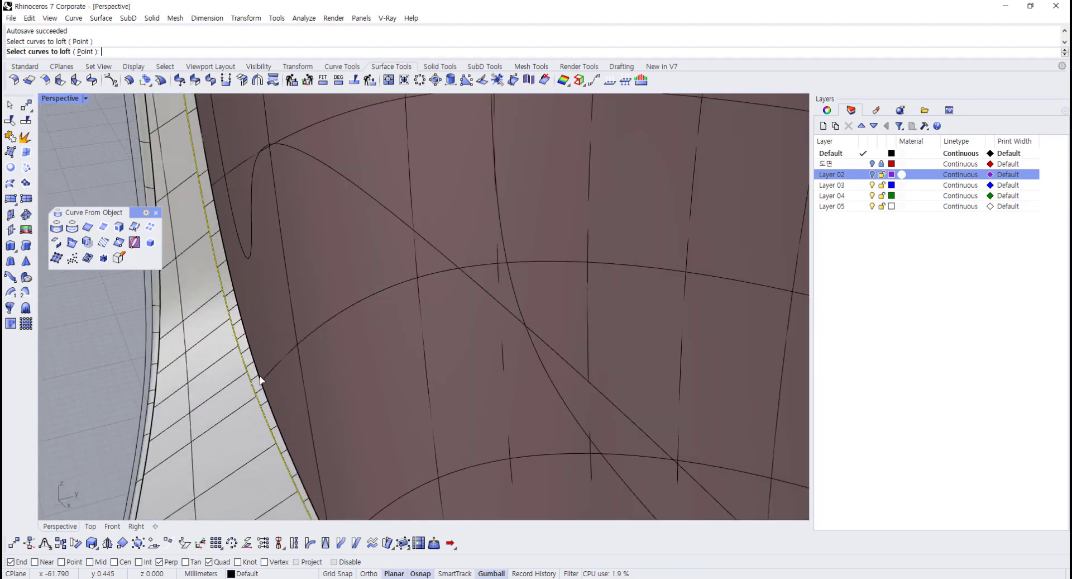
left_click(266, 380)
scroll(302, 386, "down", 6)
scroll(333, 415, "down", 5)
right_click_drag(333, 415, 407, 382)
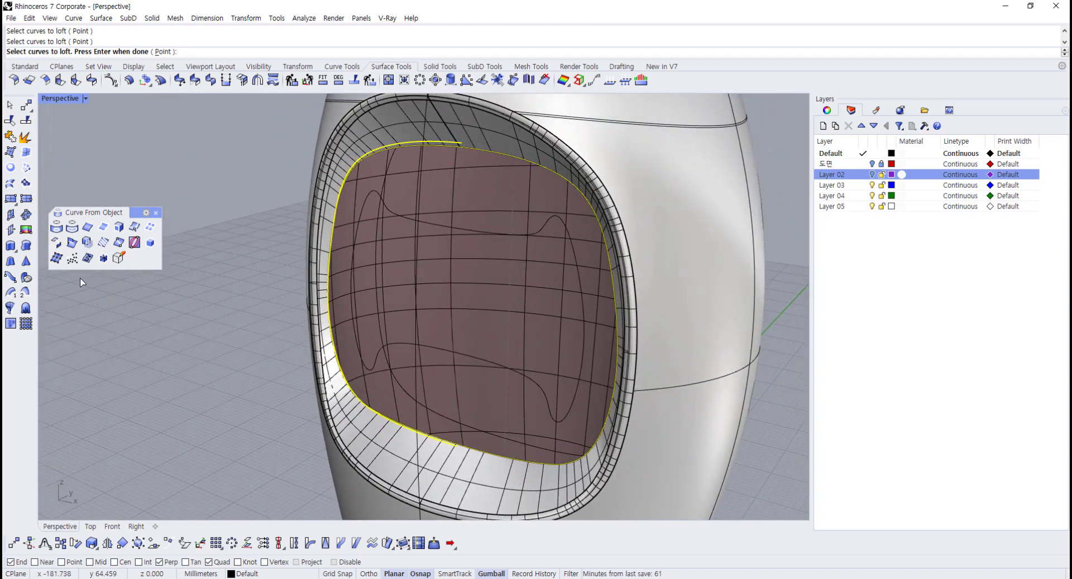
key("Escape")
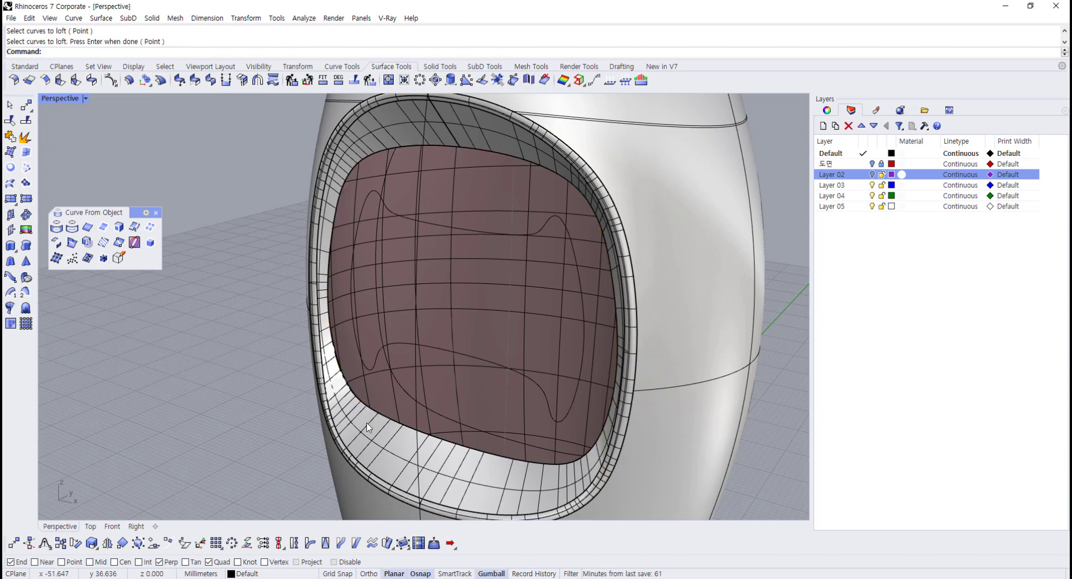
- Isolate the offset inner wall polysurface so that all other objects are hidden
scroll(395, 379, "down", 7)
left_click(435, 321)
left_click(703, 465)
right_click_drag(702, 464, 578, 299)
left_click(469, 392)
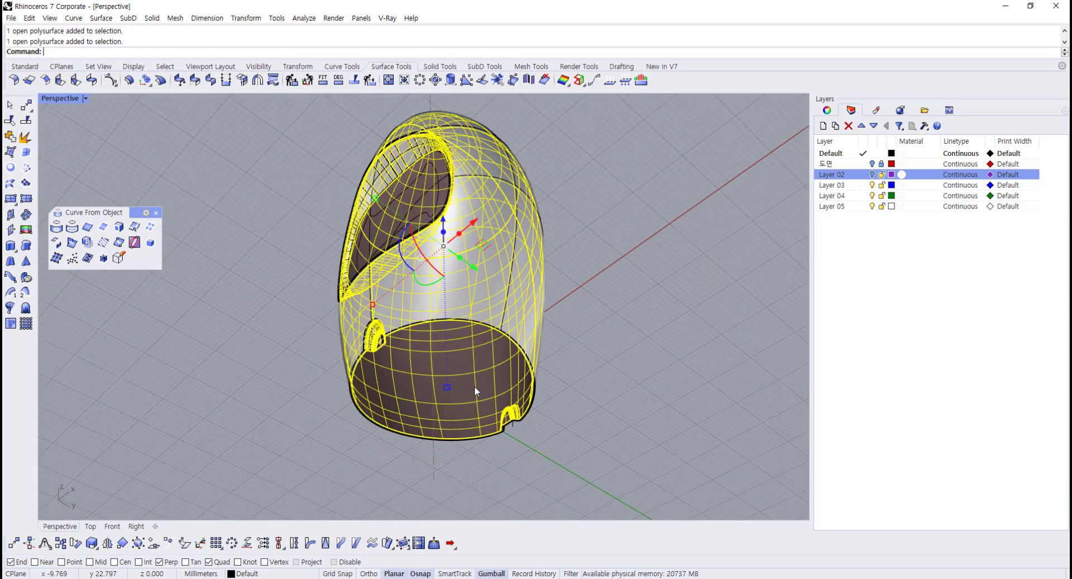
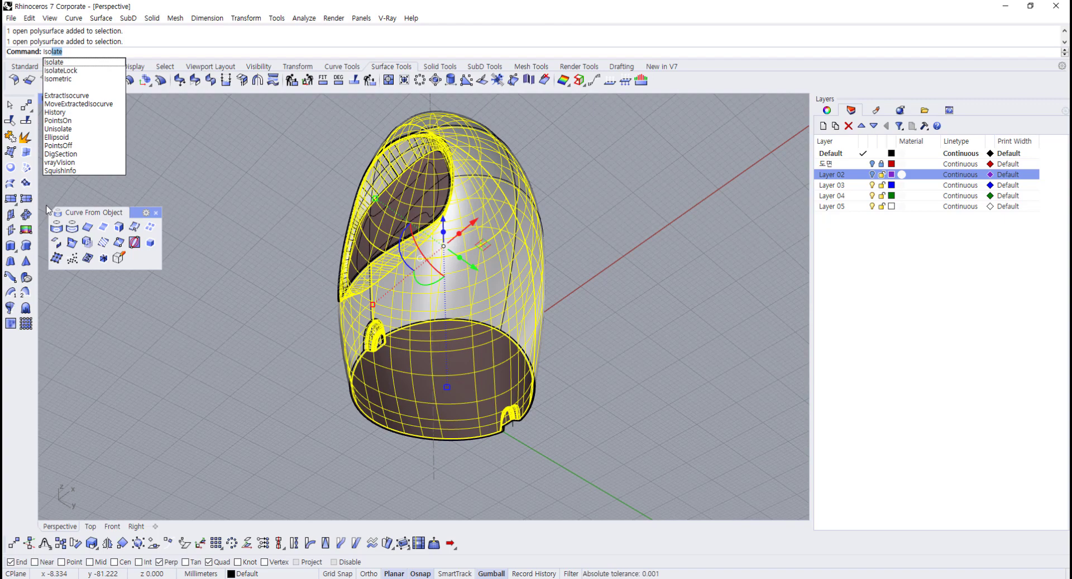
left_click(260, 125)
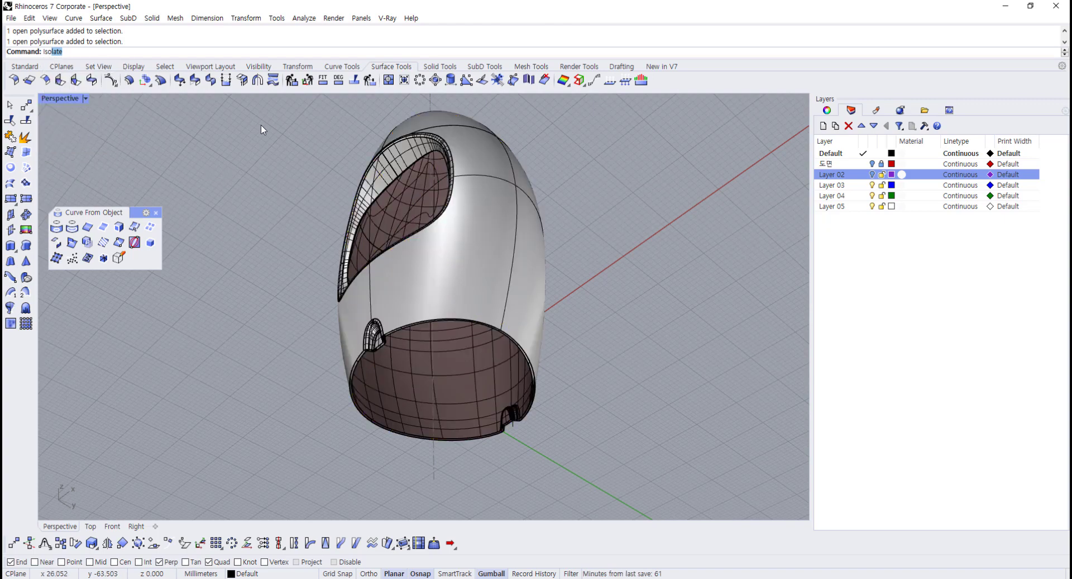
left_click(259, 66)
left_click(428, 390)
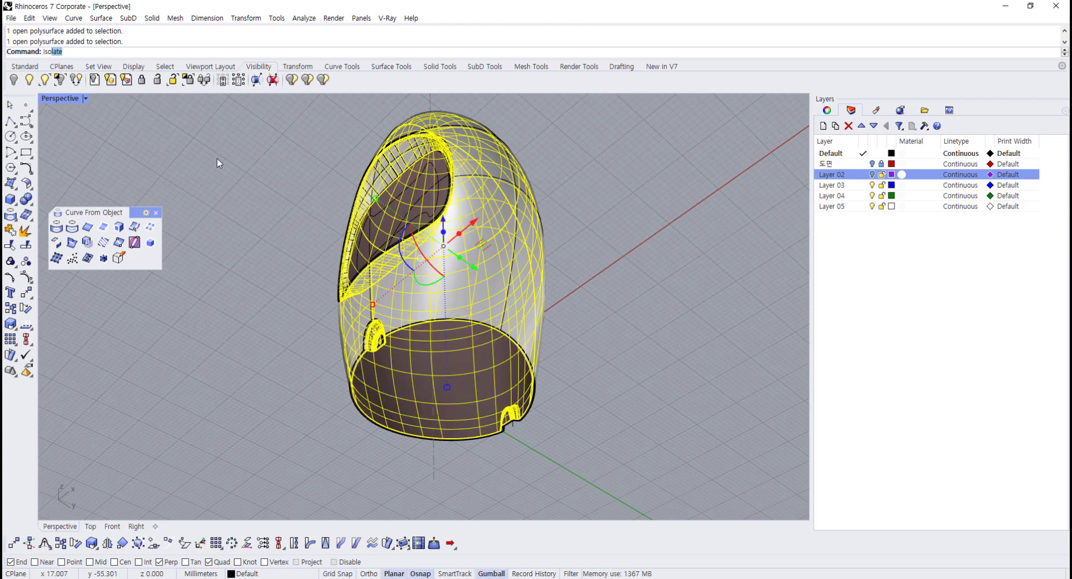
left_click(60, 68)
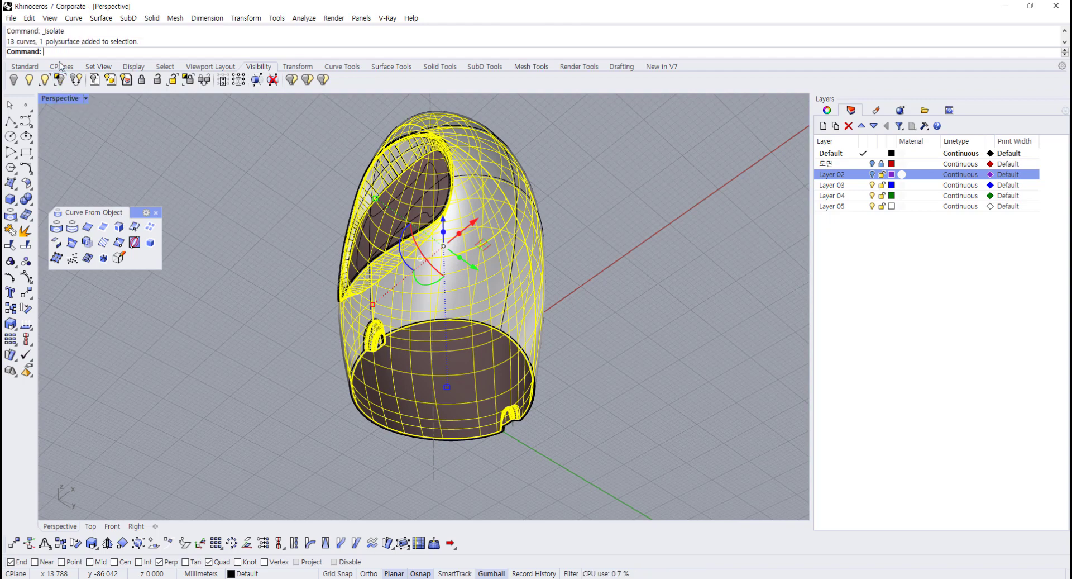
left_click(287, 339)
right_click_drag(410, 295, 416, 373)
scroll(416, 373, "up", 3)
left_click(426, 424)
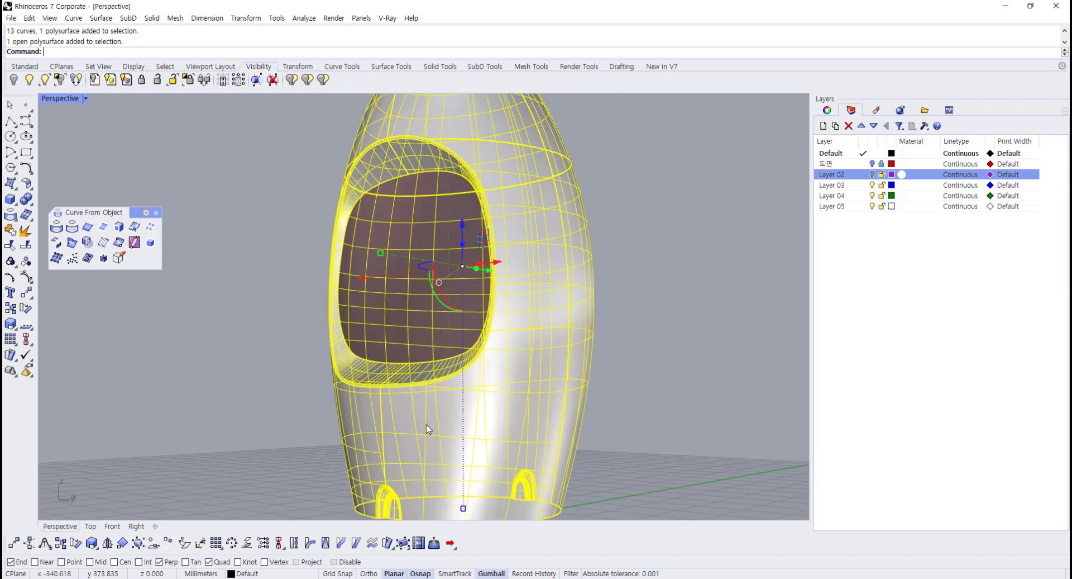
left_click(615, 423)
- Duplicate the inner rim edges of the isolated wall's front opening and join them into one closed curve
scroll(486, 424, "up", 3)
right_click_drag(453, 424, 407, 384, "shift")
left_click(157, 213)
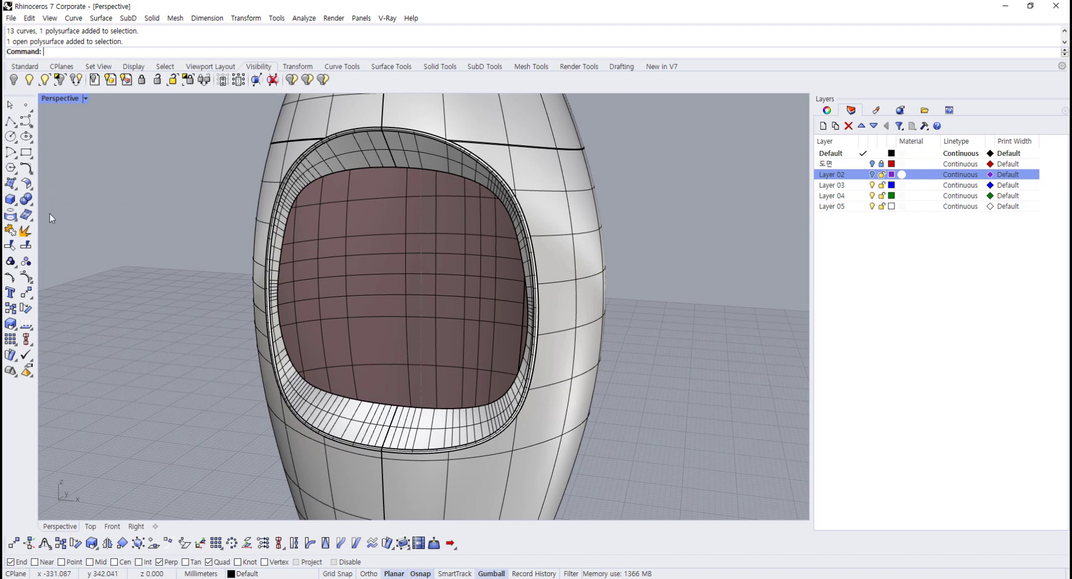
left_click(12, 215)
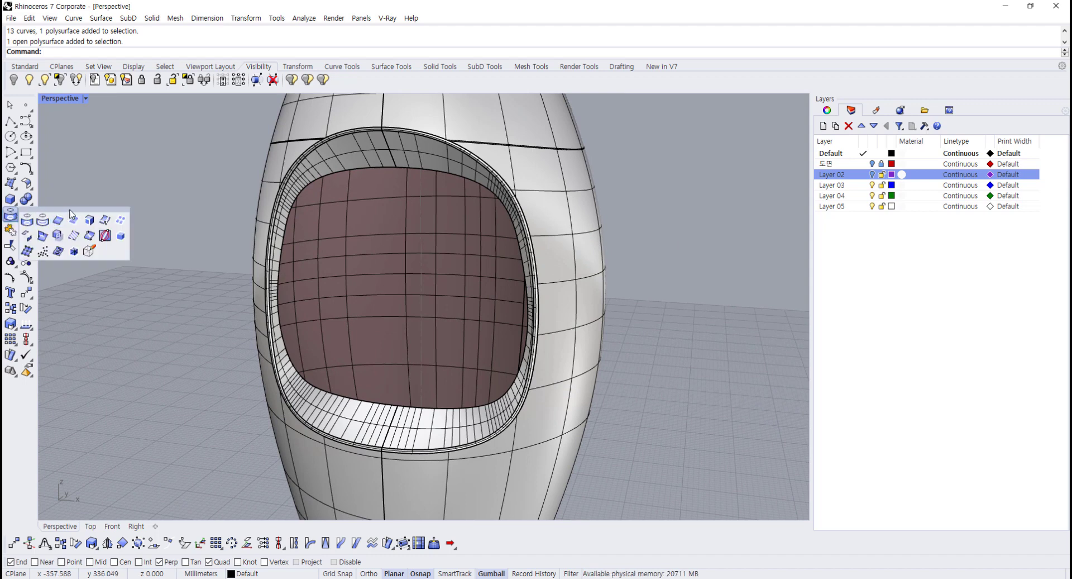
left_click_drag(56, 211, 108, 215)
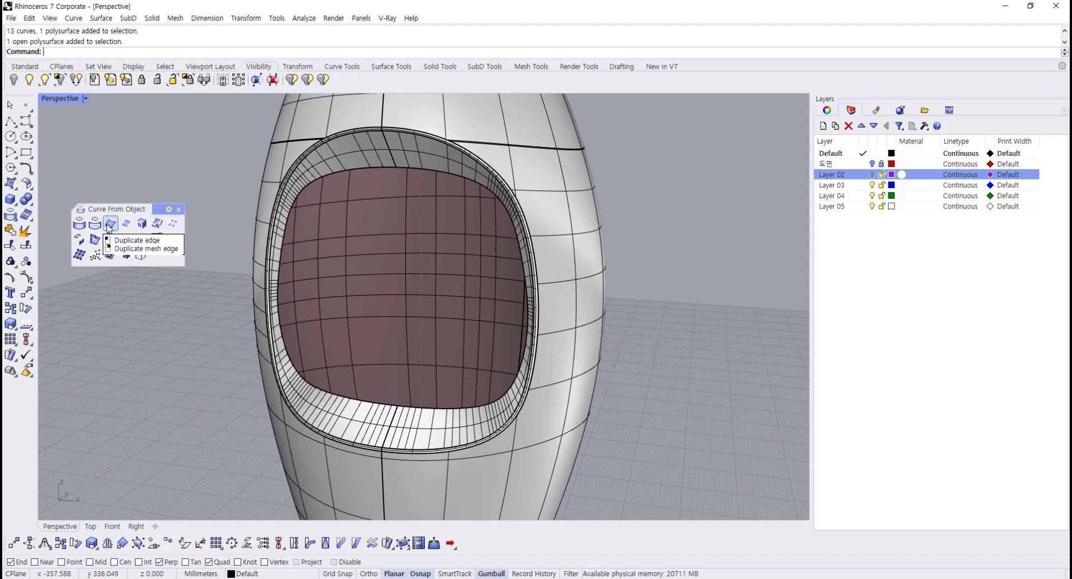
left_click(110, 224)
scroll(322, 193, "up", 3)
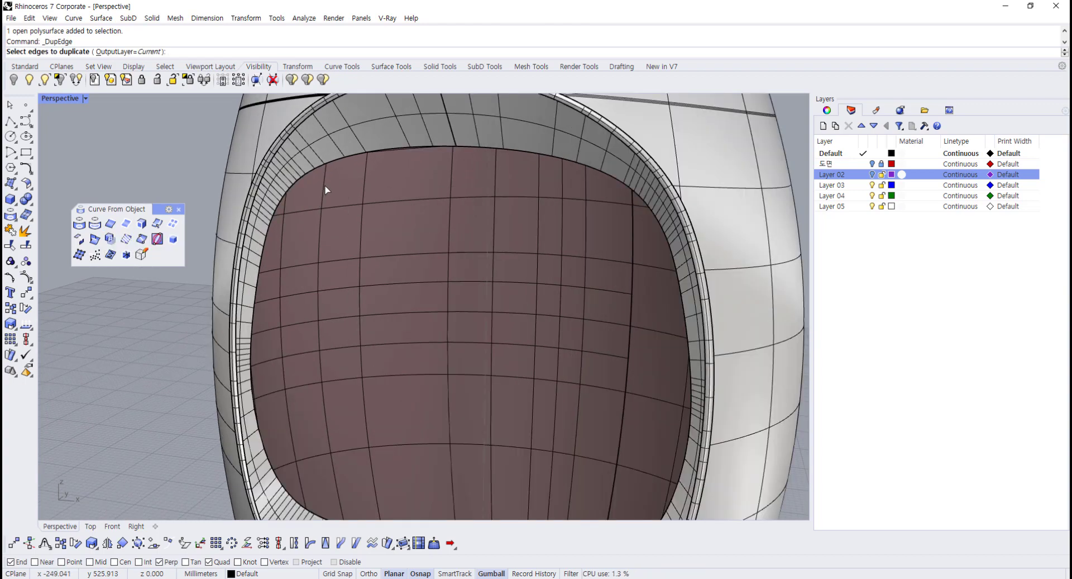
left_click(348, 155)
left_click(504, 149)
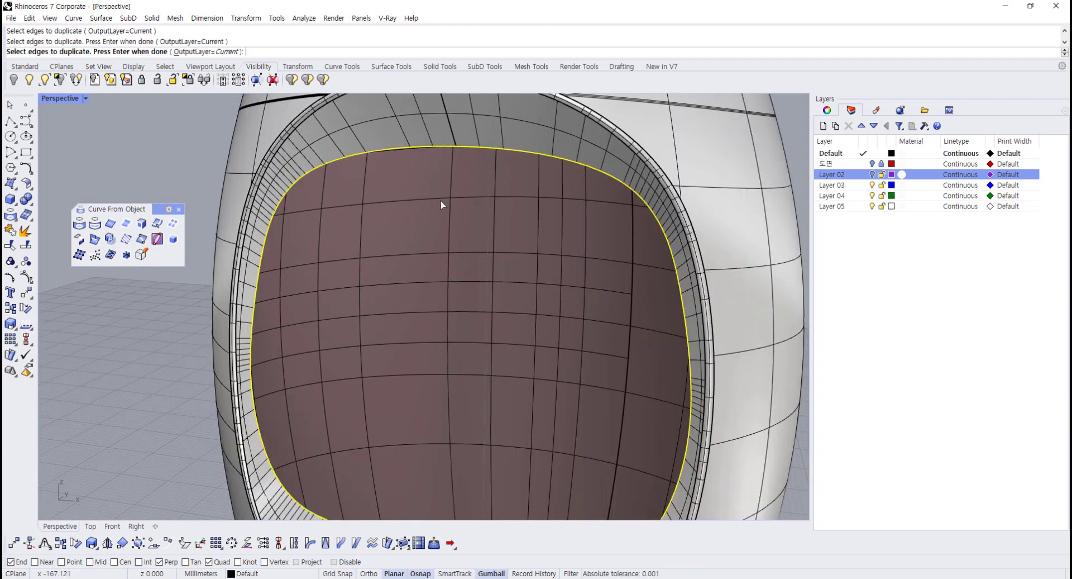
scroll(425, 224, "down", 3)
key("Return")
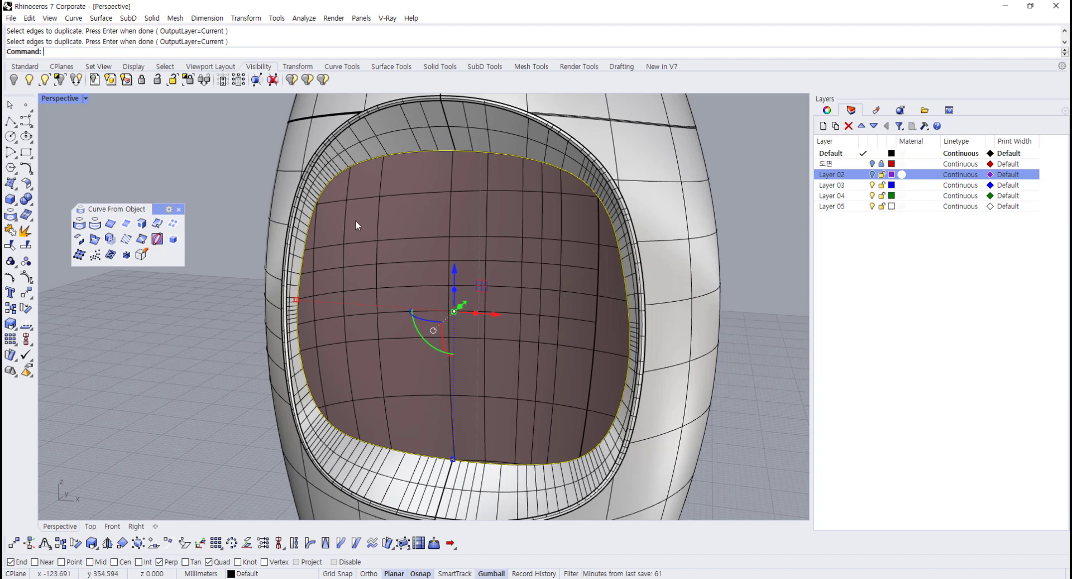
left_click(10, 230)
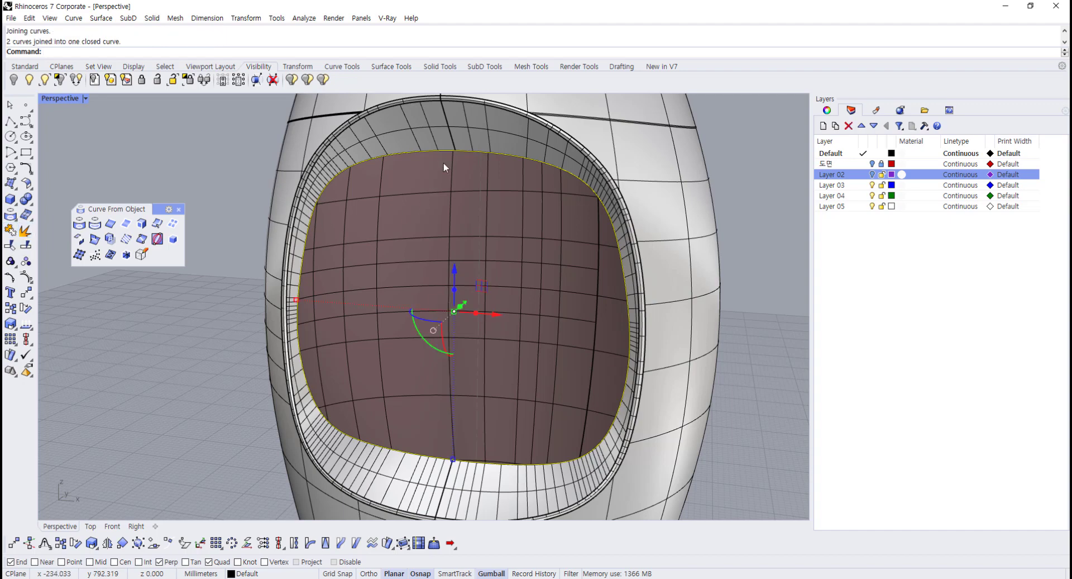
left_click(166, 396)
- Draw a horizontal line about 55 mm long across the wall just above its base in the Front view
scroll(240, 327, "down", 5)
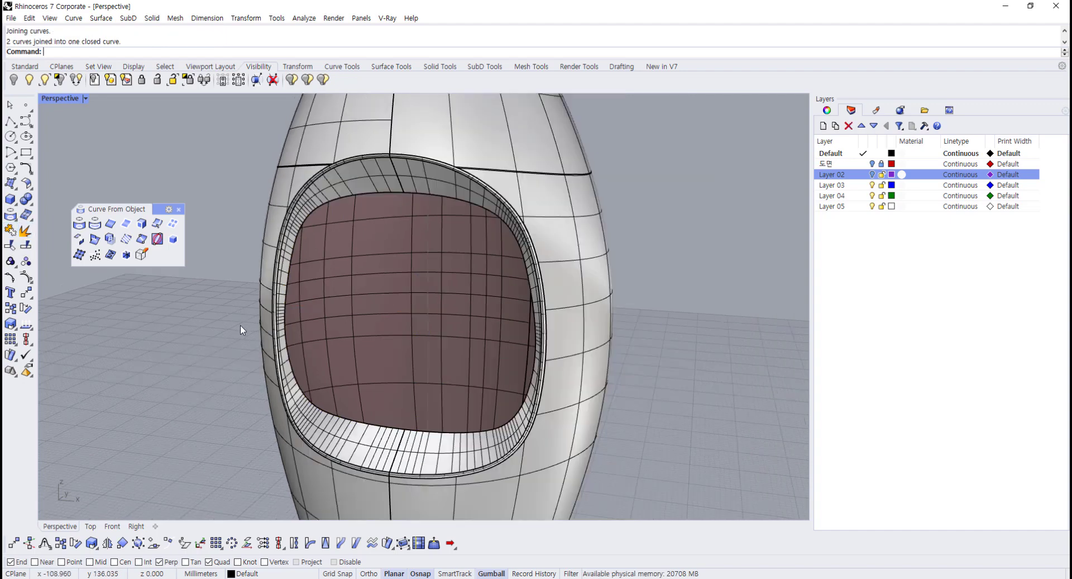
right_click_drag(301, 338, 342, 401)
scroll(336, 409, "up", 2)
double_click(57, 99)
right_click_drag(207, 457, 243, 455)
scroll(243, 455, "down", 3)
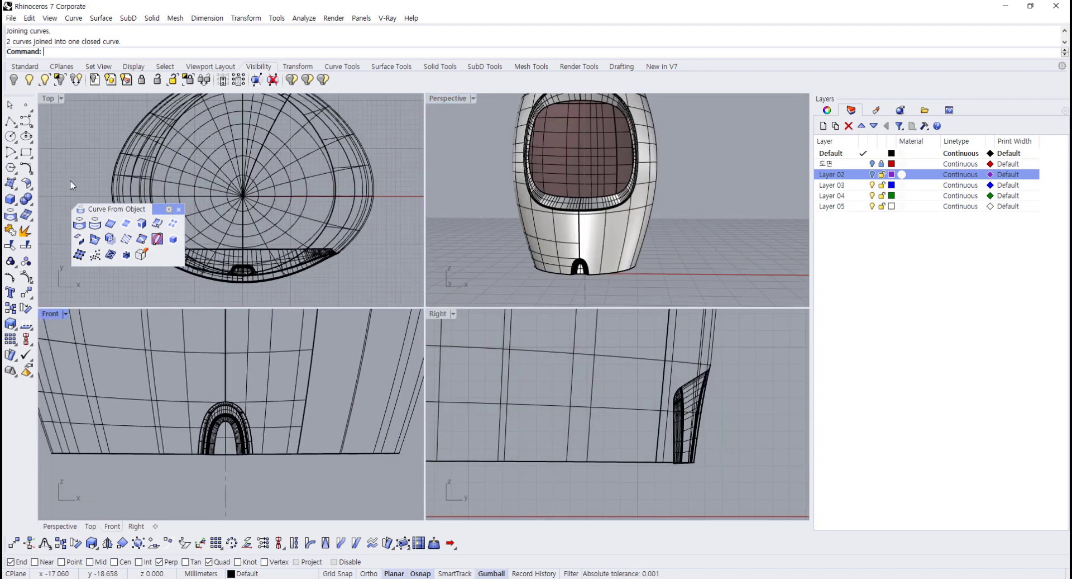
left_click(11, 121)
scroll(174, 456, "up", 1)
left_click(121, 441)
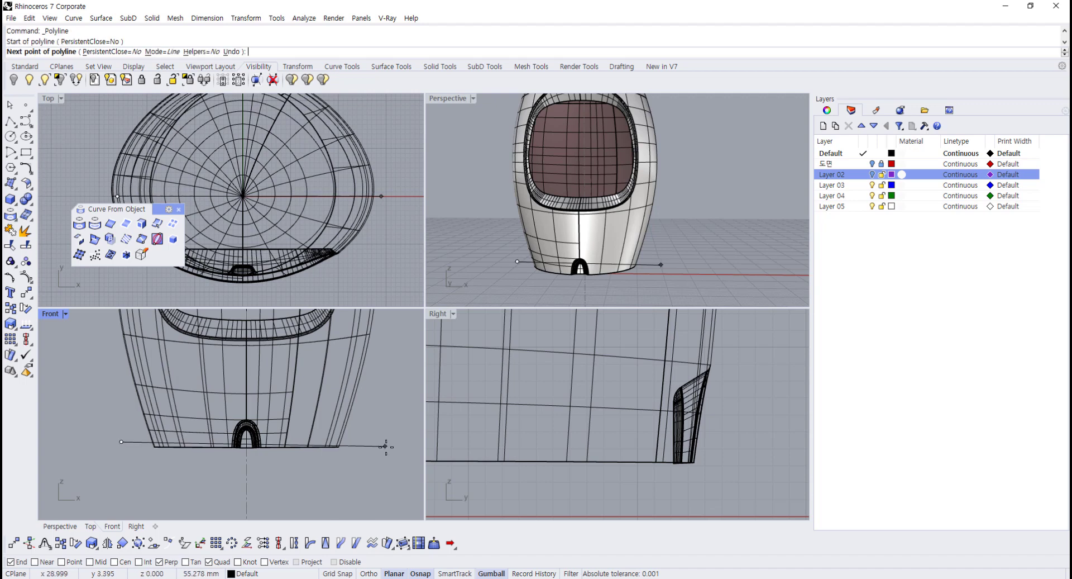
left_click(380, 441)
key("Return")
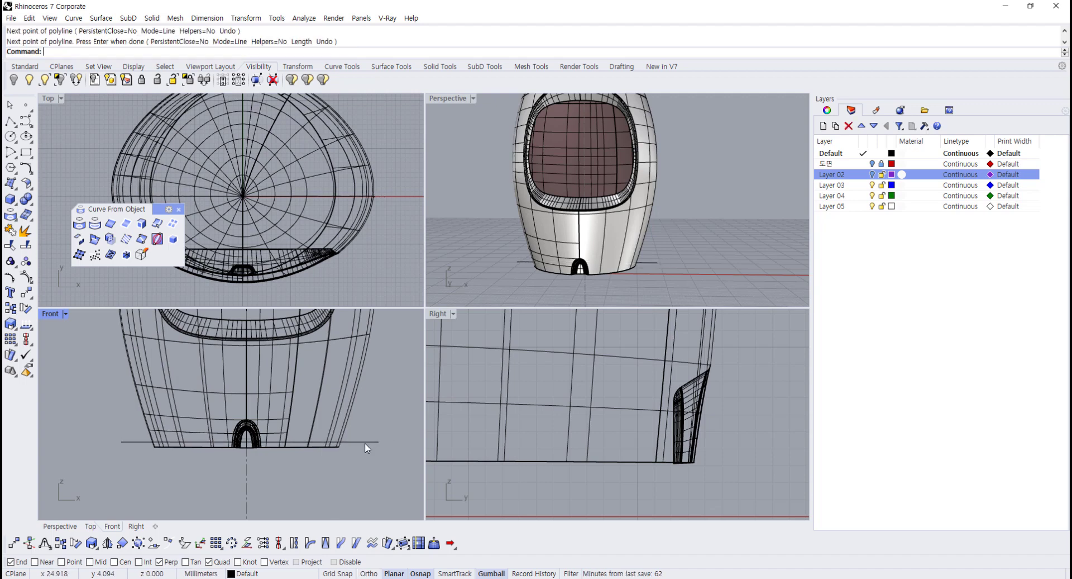
- Move the horizontal line vertically to fine-tune its height just above the wall's base
scroll(344, 444, "up", 3)
scroll(214, 418, "up", 2)
left_click_drag(220, 409, 220, 413)
left_click_drag(259, 454, 251, 456)
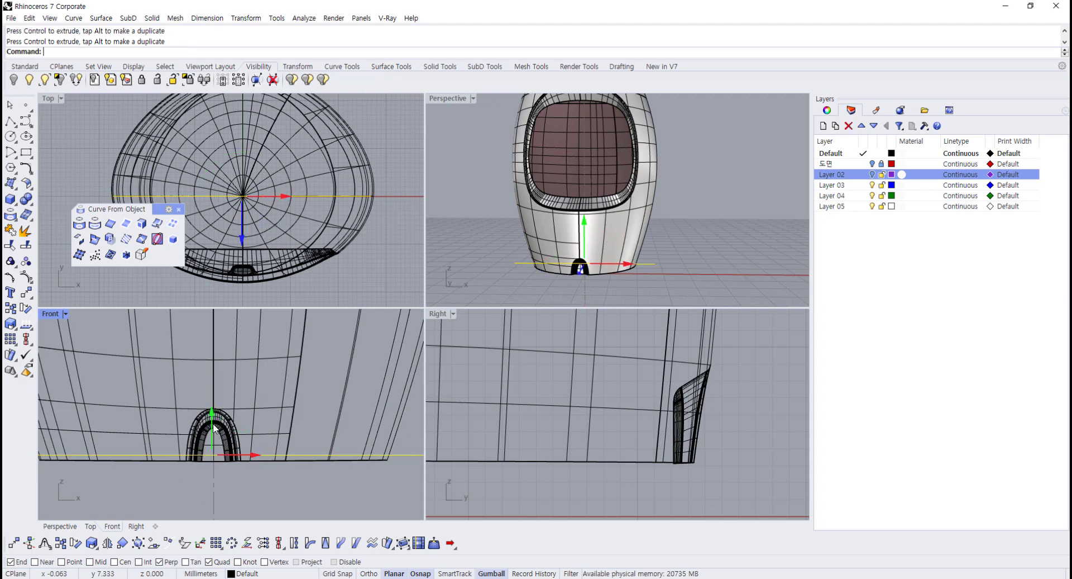
left_click_drag(212, 426, 212, 425)
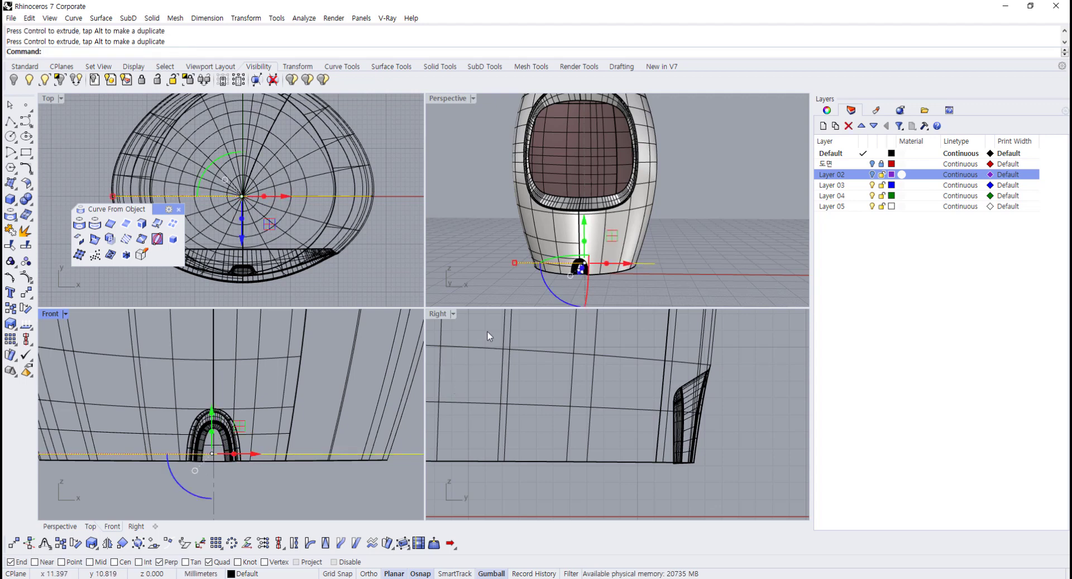
left_click(272, 488)
scroll(364, 458, "up", 2)
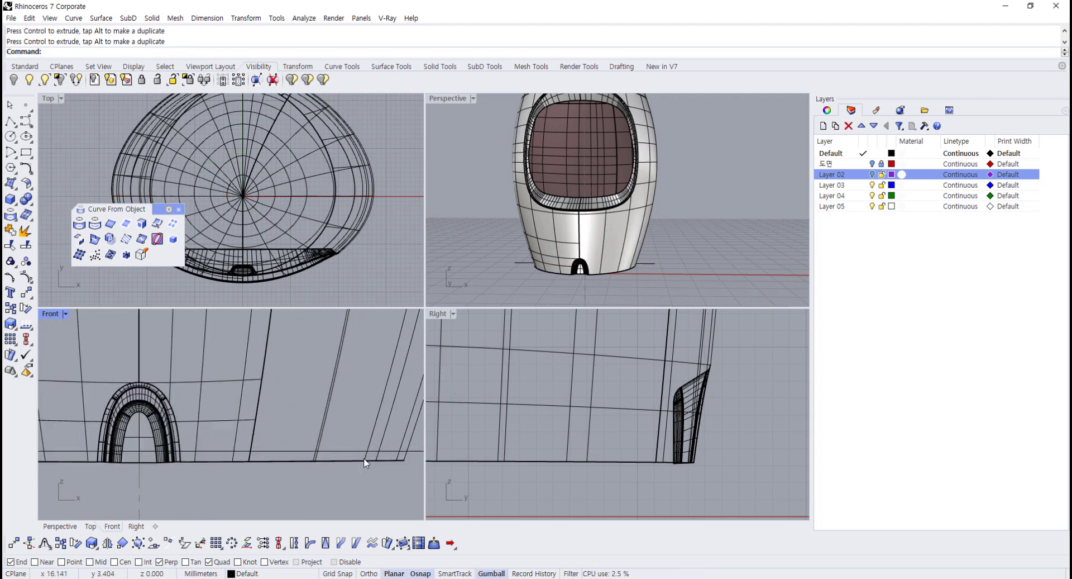
left_click(409, 451)
scroll(252, 469, "down", 2)
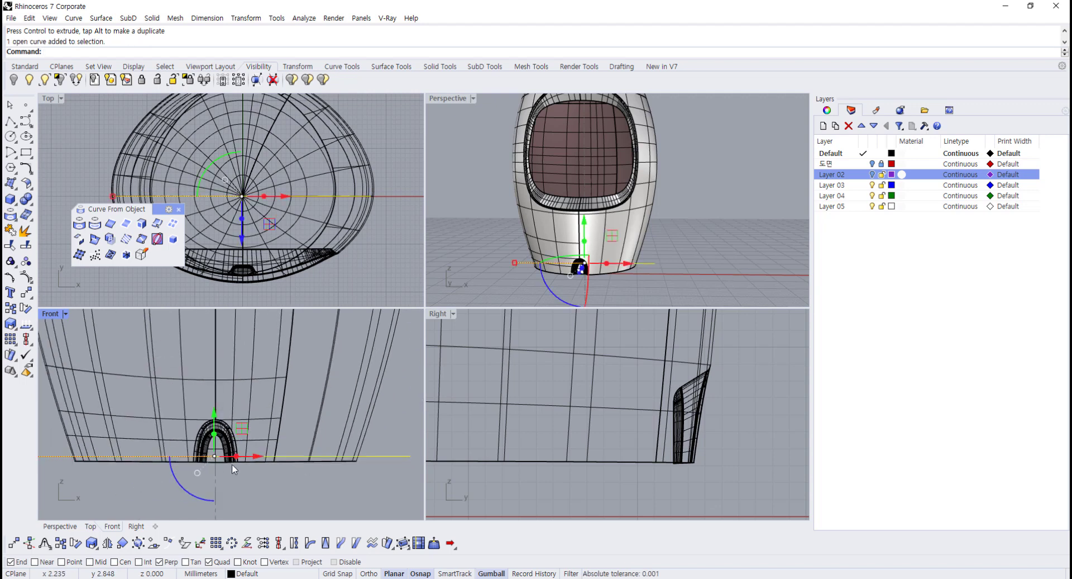
key("Escape")
- Split the isolated inner wall polysurface with the horizontal line near its base
left_click(368, 421)
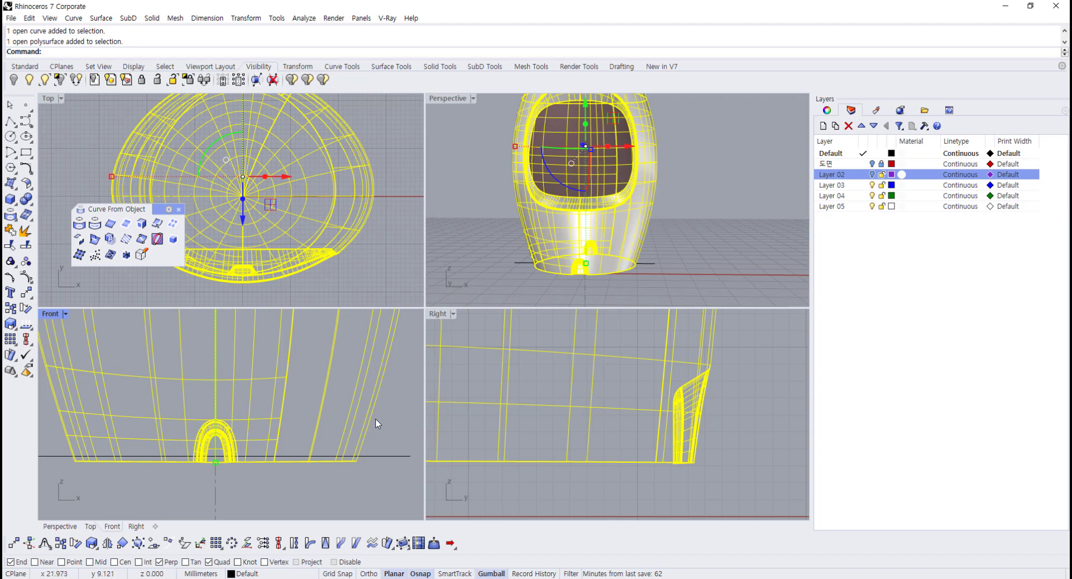
left_click(376, 417)
left_click(370, 416)
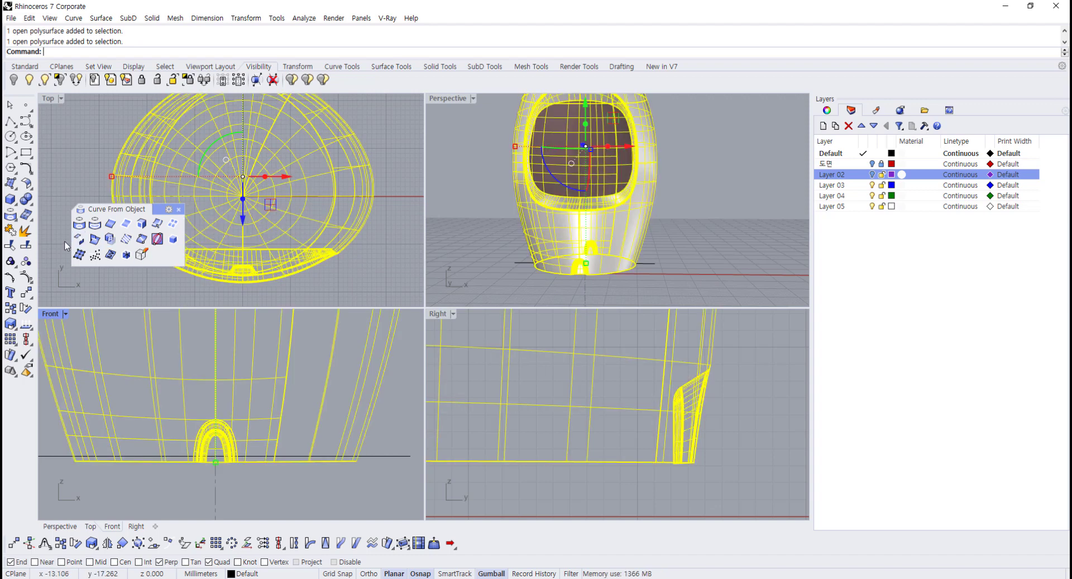
left_click(25, 247)
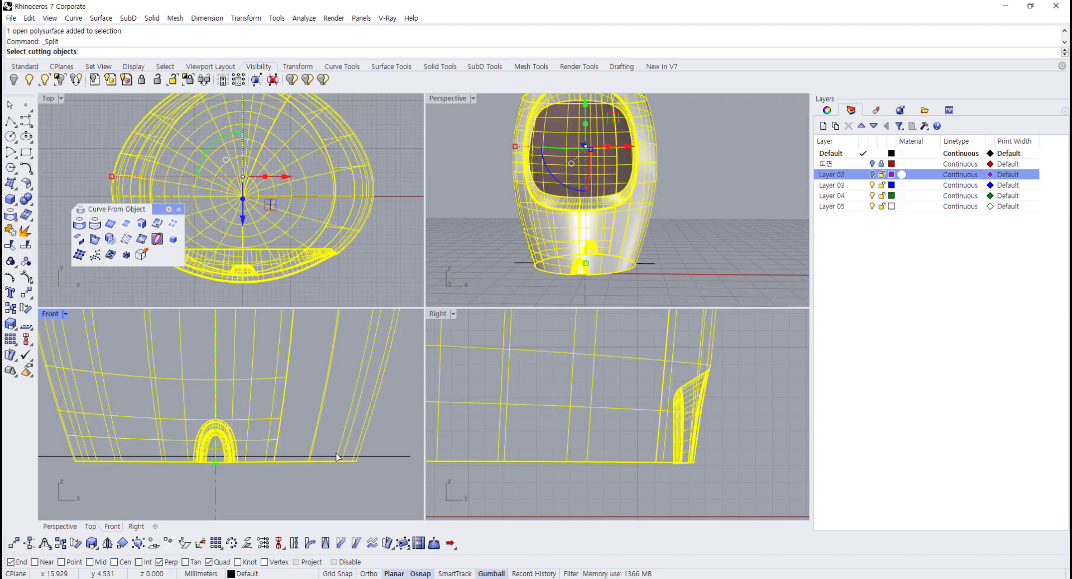
left_click(391, 457)
key("Return")
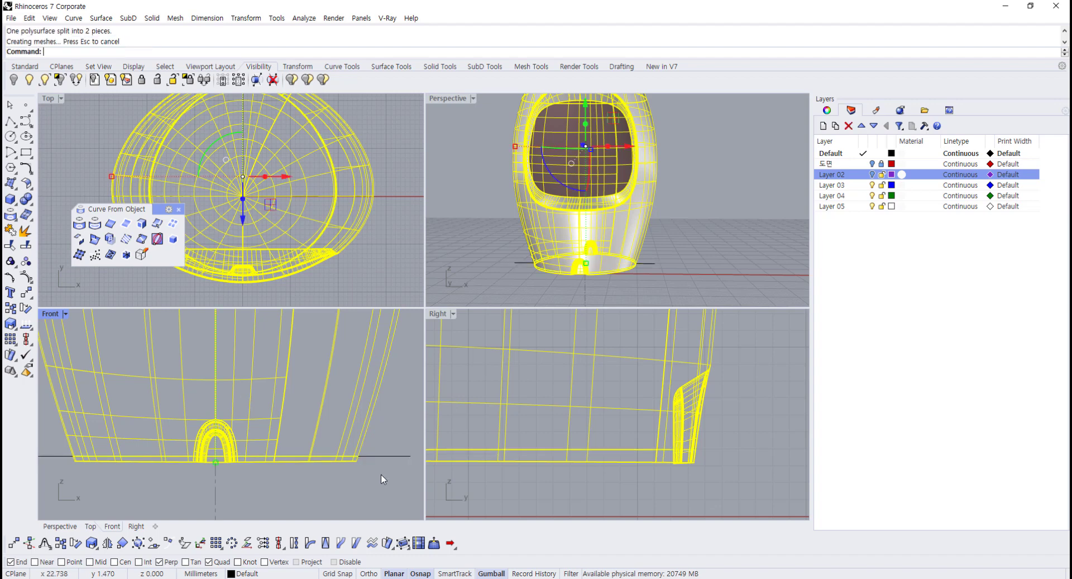
- Delete the thin strip of the inner wall below the horizontal cutting line at the base
scroll(352, 470, "up", 1)
left_click(361, 451)
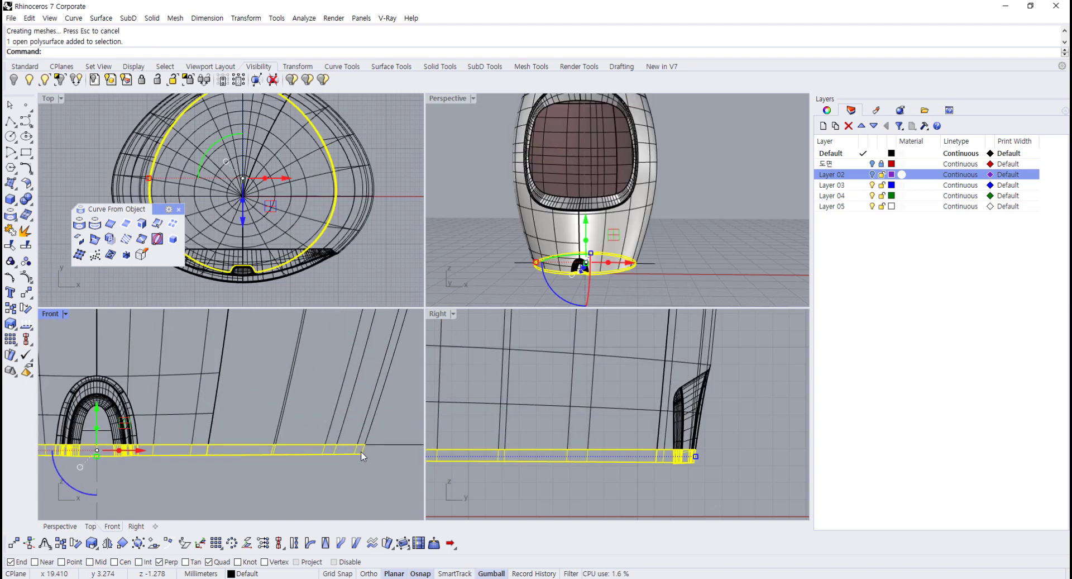
key("Delete")
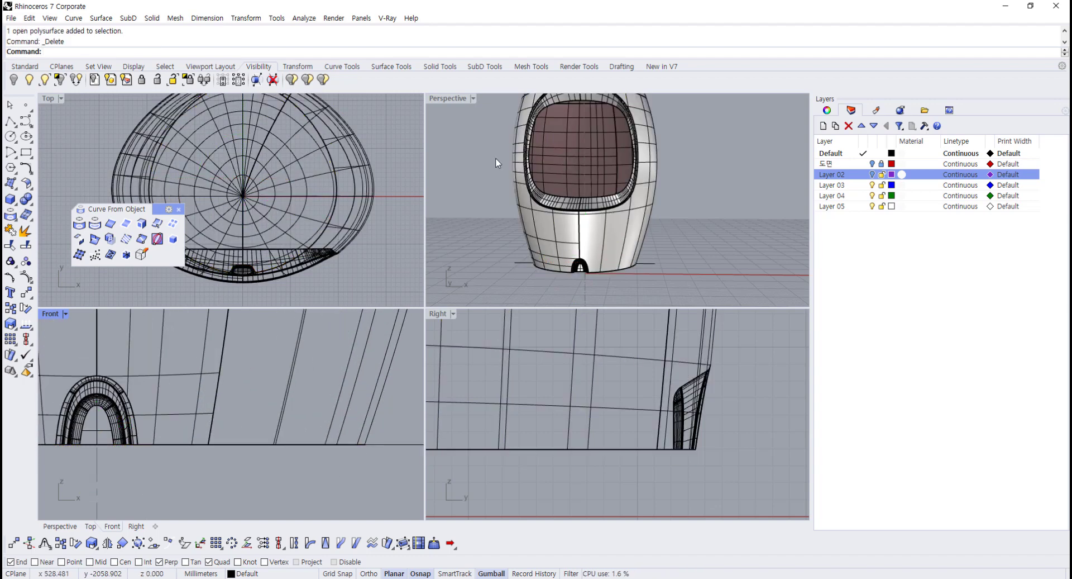
- Cap the trimmed inner wall's open base with a planar face
double_click(444, 100)
scroll(406, 284, "down", 5)
right_click_drag(395, 317, 363, 274)
scroll(401, 305, "up", 4)
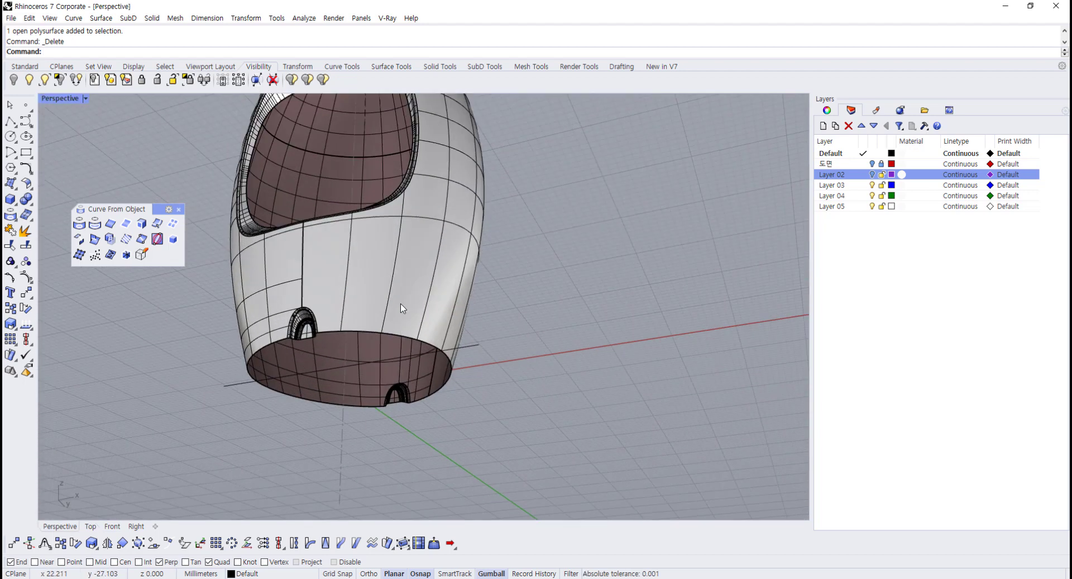
left_click(401, 303)
type("Cancel")
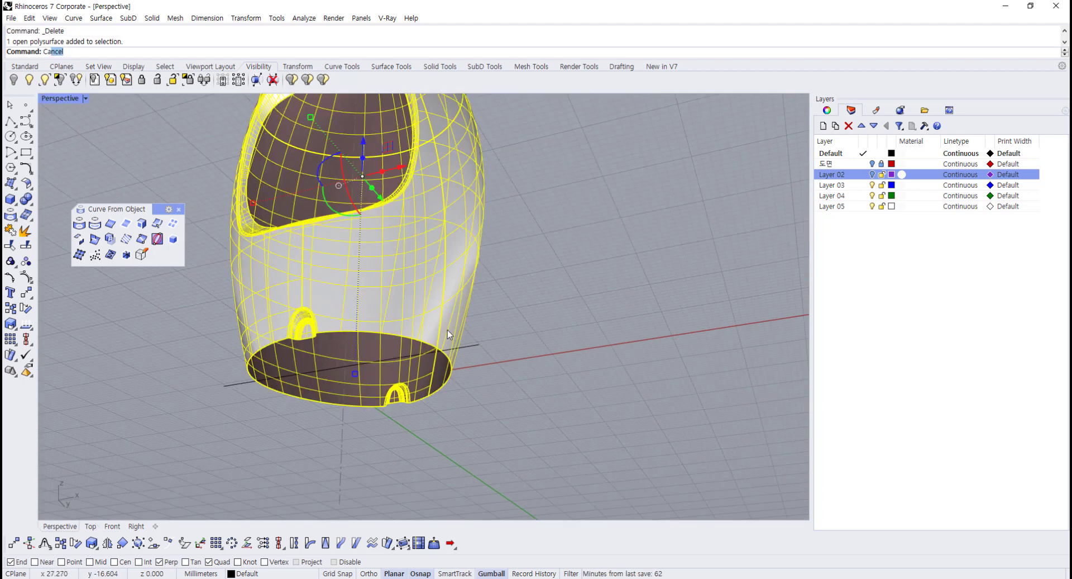
key("Return")
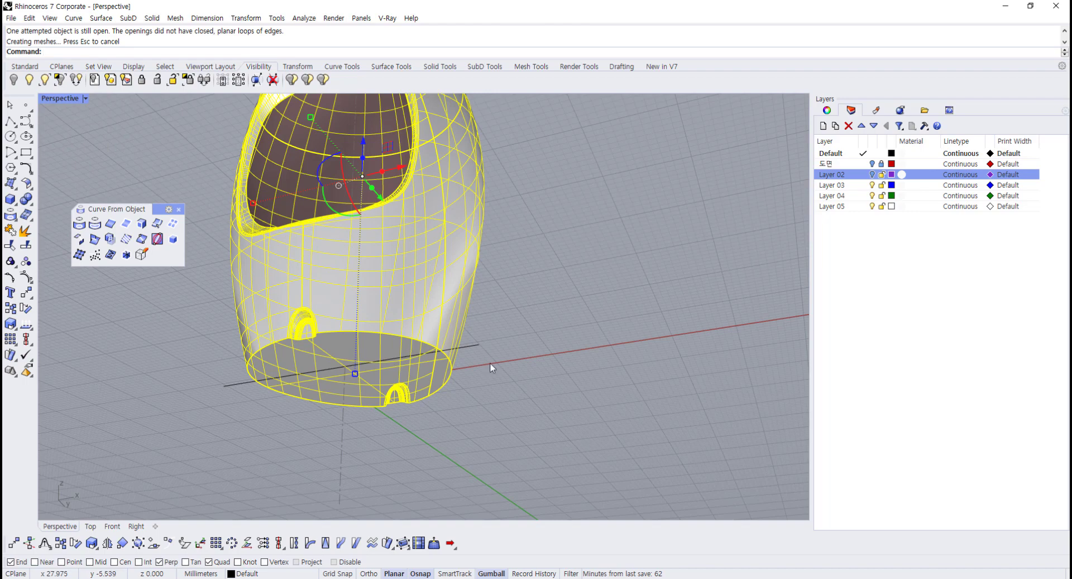
right_click_drag(309, 339, 307, 272)
scroll(332, 253, "up", 4)
left_click(336, 249)
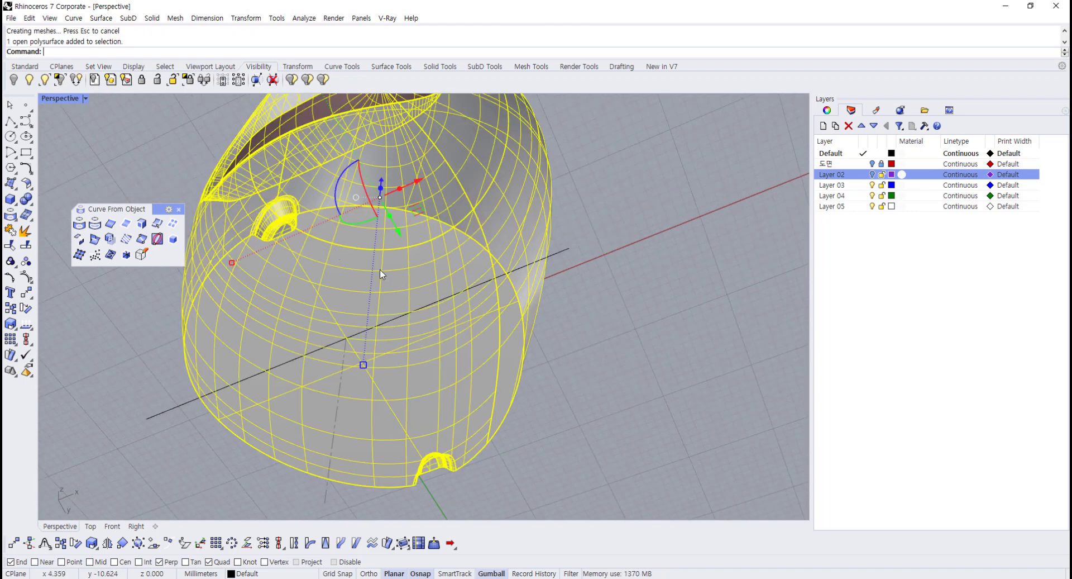
key("Escape")
- Fillet the edges around the inner wall's capped base with a radius of 0.2 mm
right_click_drag(423, 310, 243, 388)
scroll(243, 389, "up", 3)
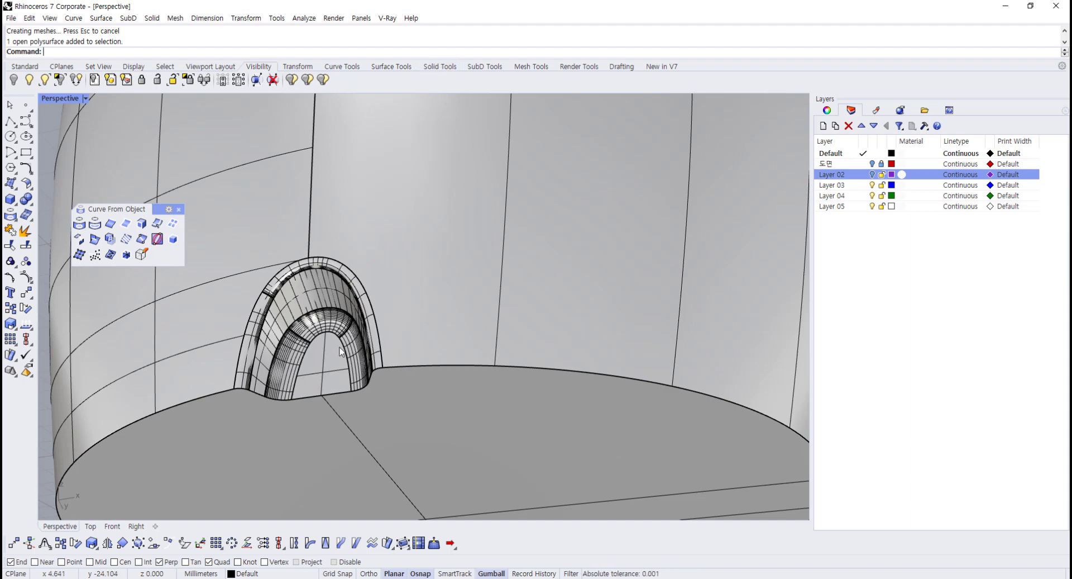
scroll(383, 367, "down", 4)
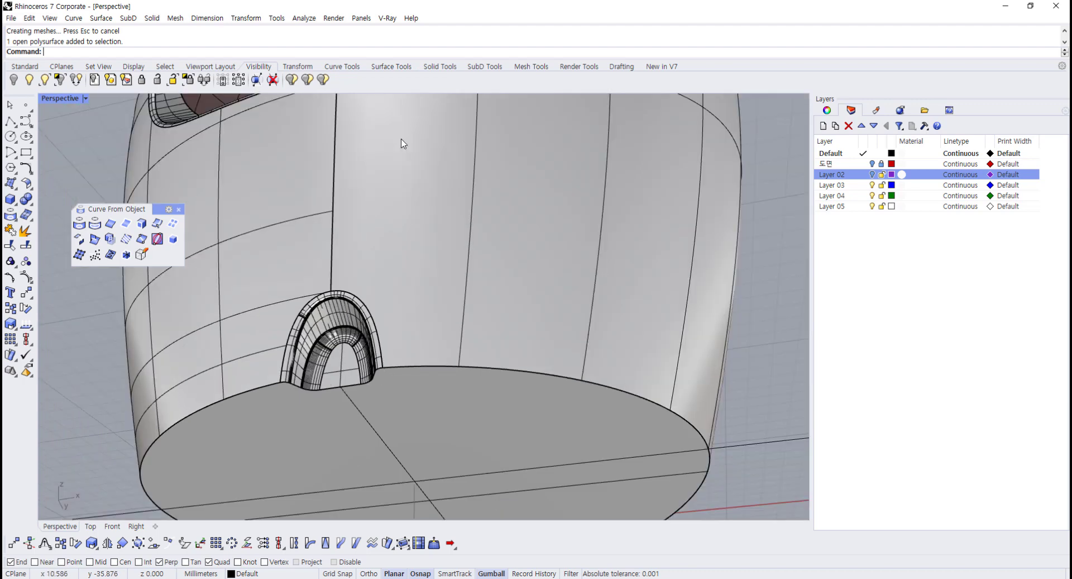
left_click(440, 66)
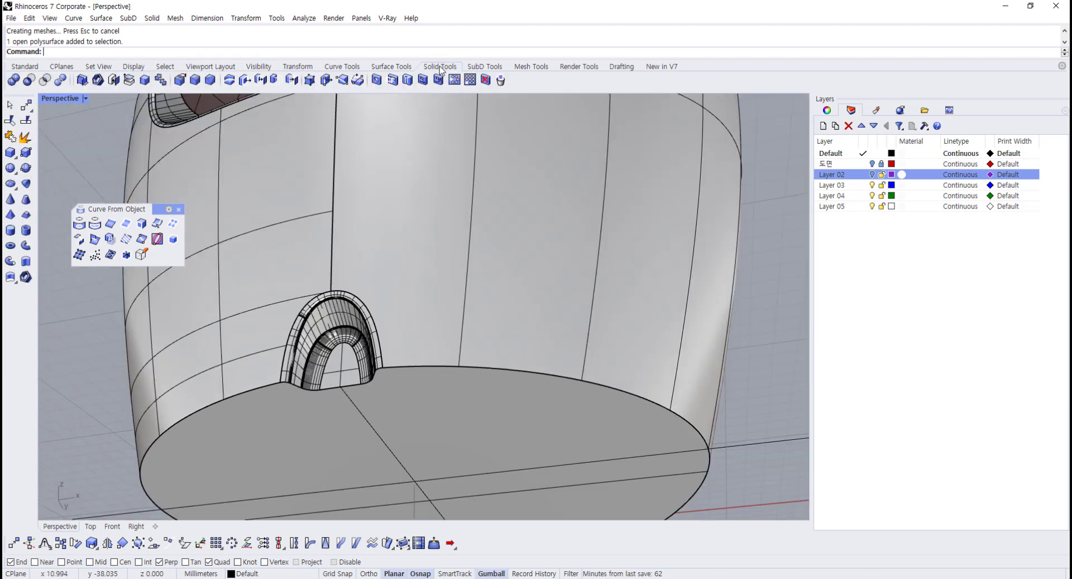
left_click(195, 80)
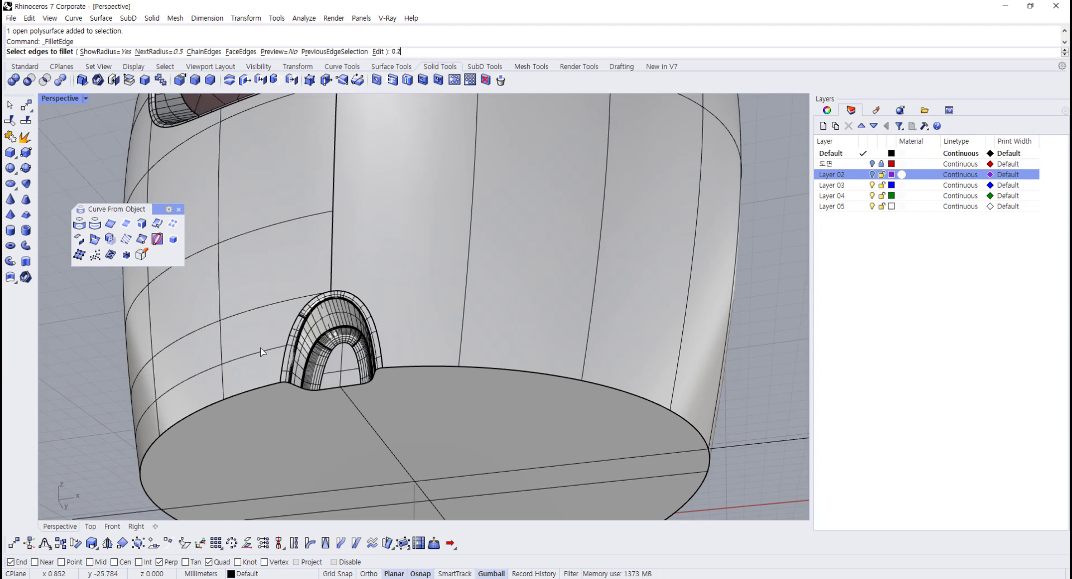
key("Return")
scroll(260, 347, "down", 7)
right_click_drag(232, 387, 225, 419)
left_click_drag(190, 420, 528, 508)
scroll(348, 423, "up", 5)
key("Return")
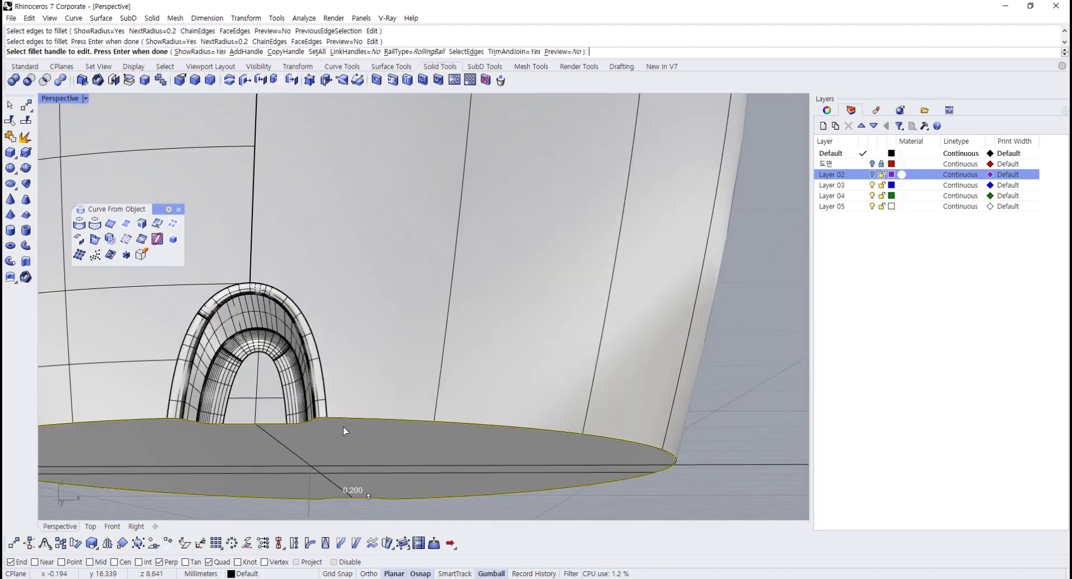
key("Return")
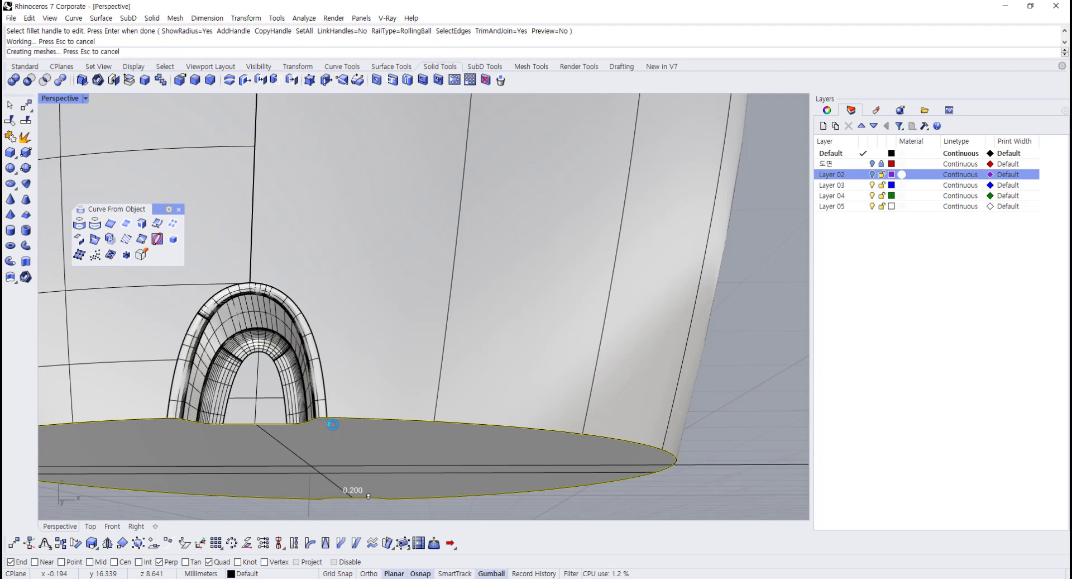
- Show all hidden objects again
right_click_drag(327, 437, 255, 178)
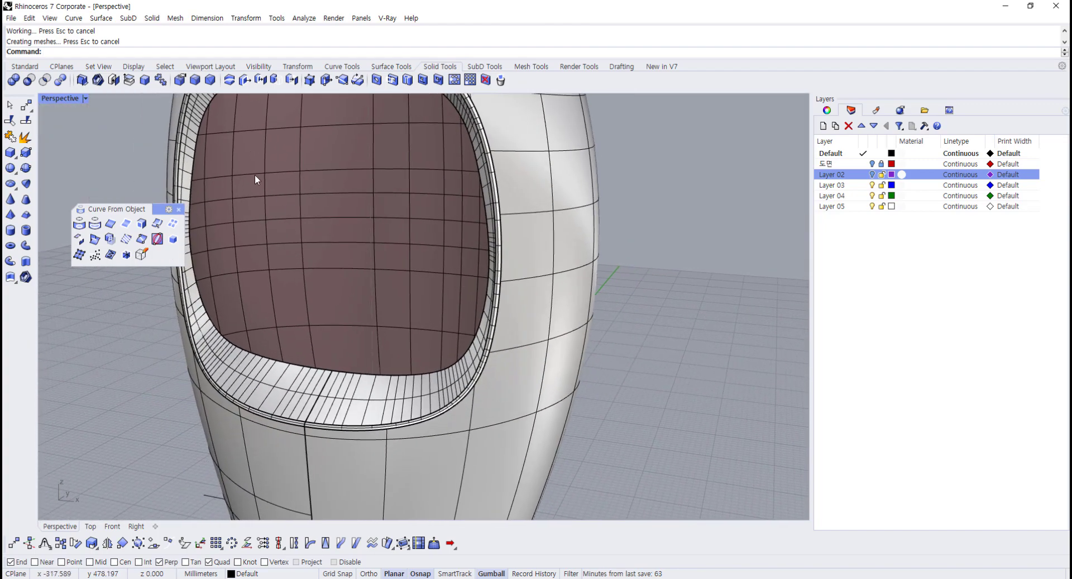
type("how")
key("Return")
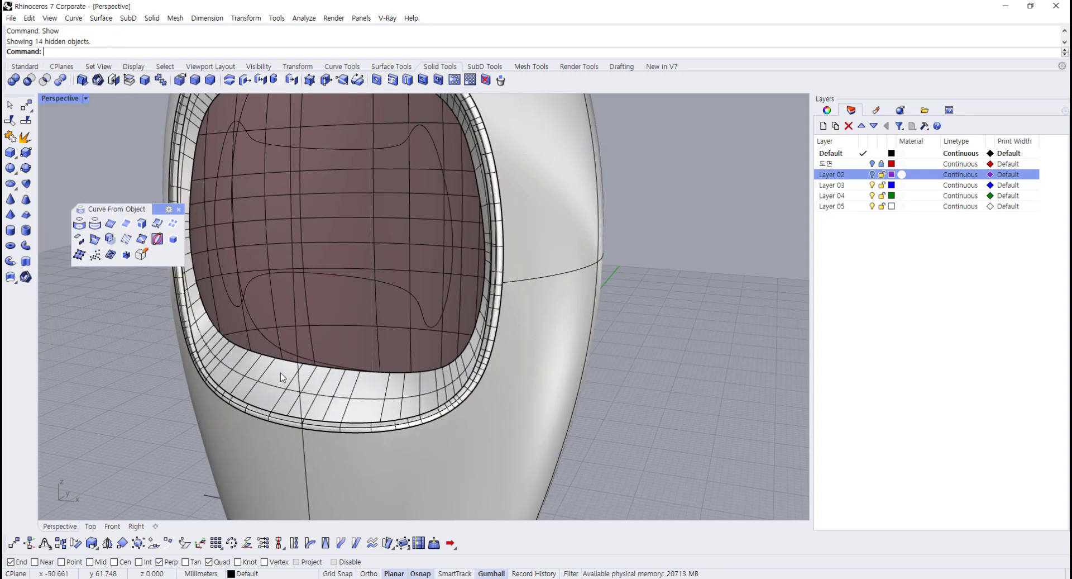
- Try to loft a surface between the two closed curves around the front opening with the Normal style
scroll(280, 373, "up", 5)
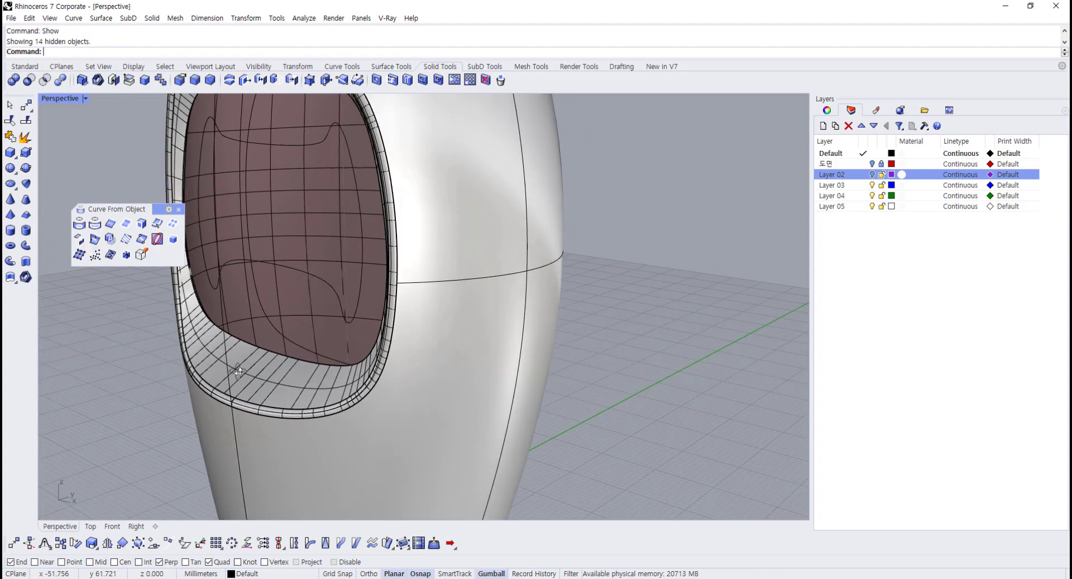
scroll(273, 366, "up", 4)
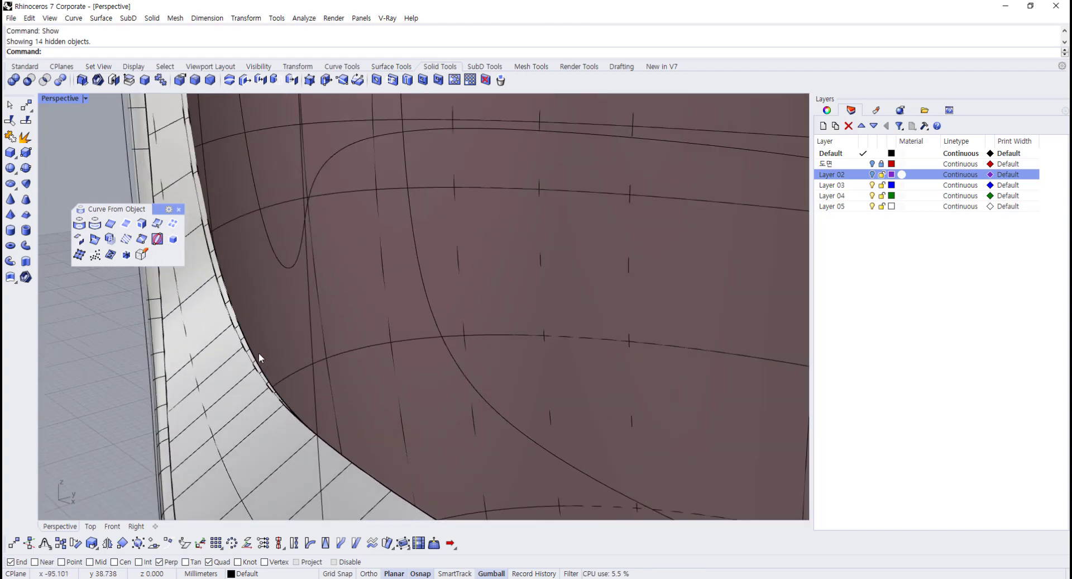
left_click(268, 357)
left_click(292, 376)
scroll(274, 380, "up", 2)
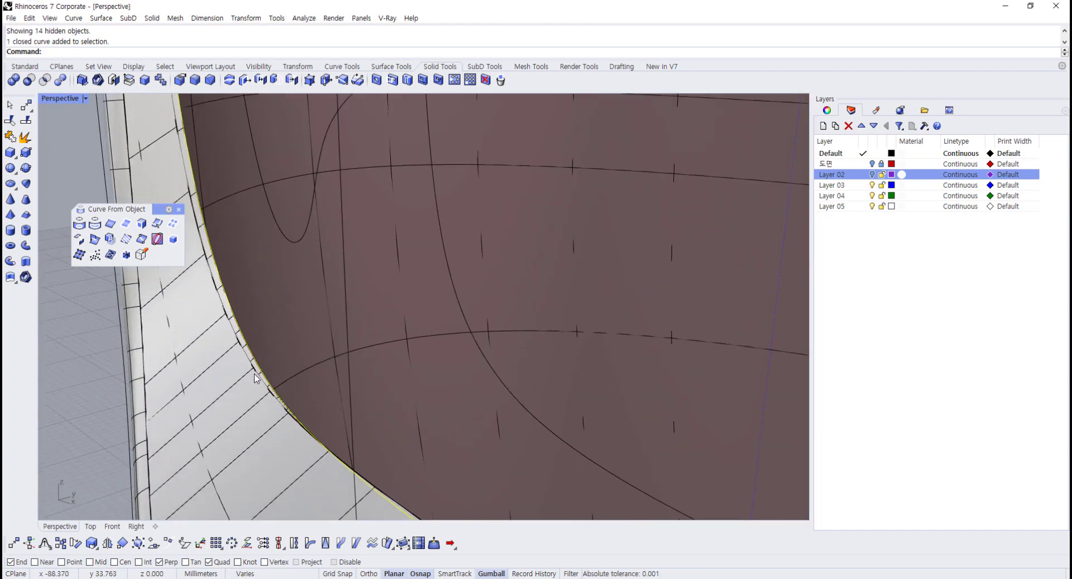
left_click(272, 383)
left_click(303, 402)
scroll(296, 397, "up", 2)
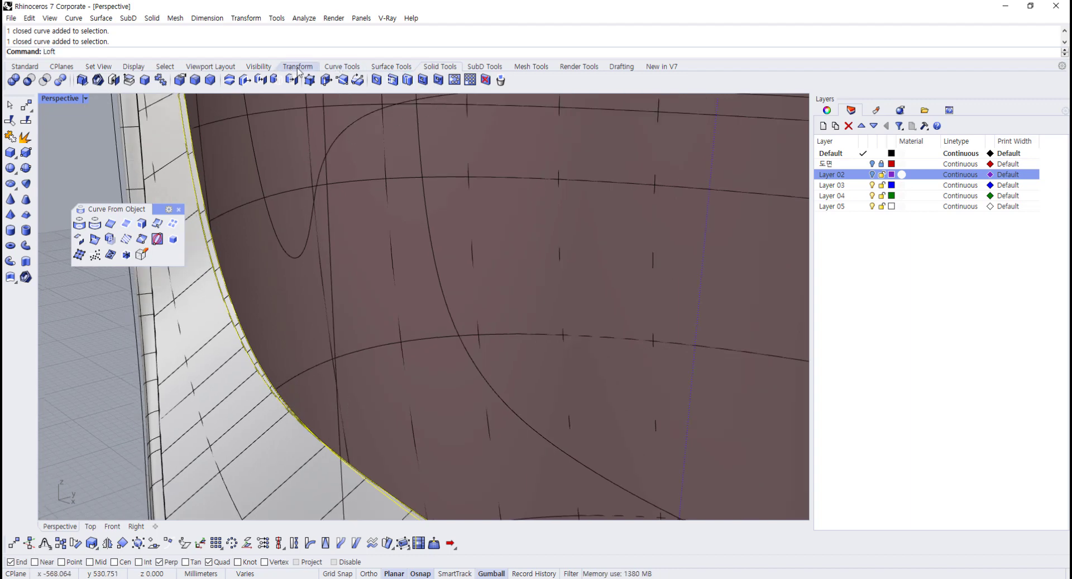
key("Return")
key("Return")
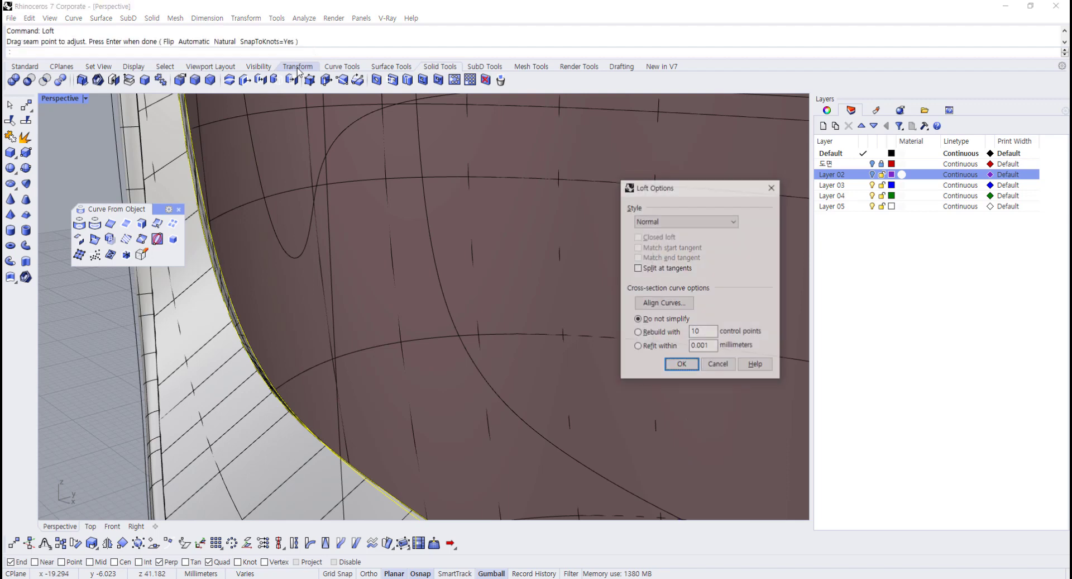
left_click(682, 366)
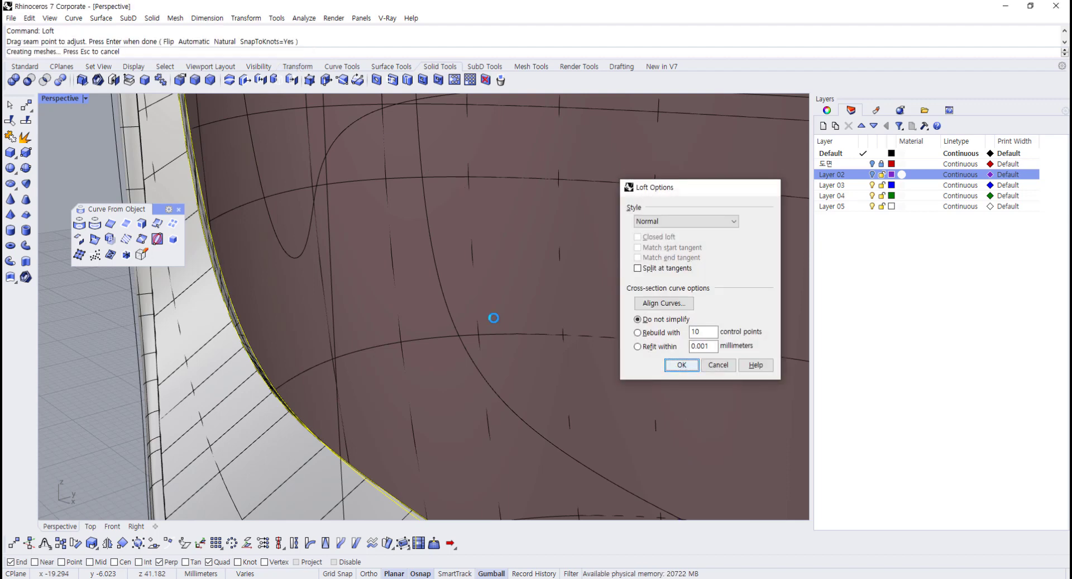
- Delete the lofted surface between the two front opening curves
left_click(235, 302)
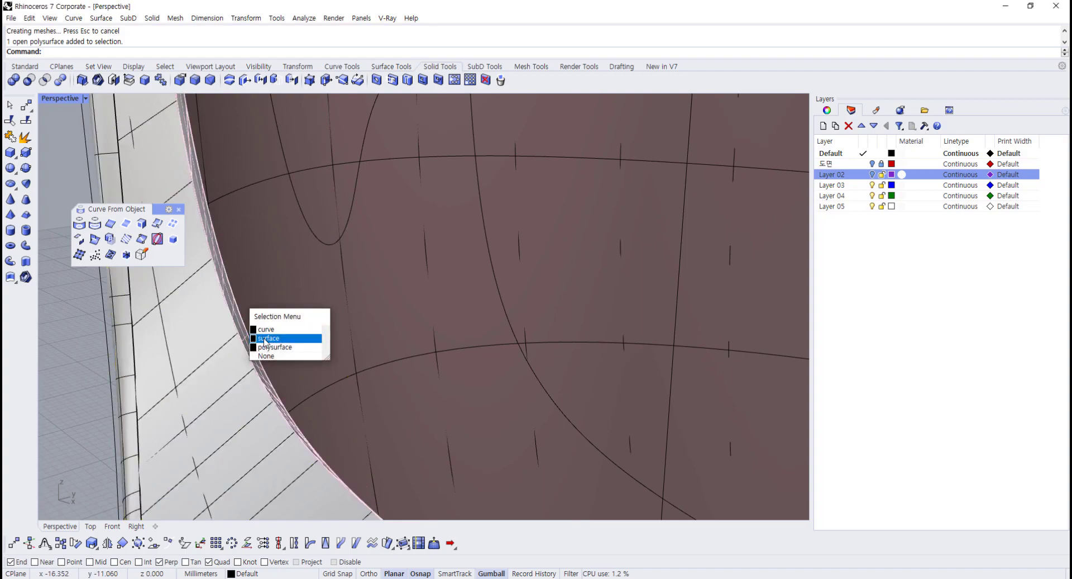
left_click(265, 339)
scroll(259, 337, "down", 10)
right_click_drag(268, 335, 371, 279)
scroll(471, 224, "up", 8)
right_click_drag(472, 235, 446, 223)
key("Delete")
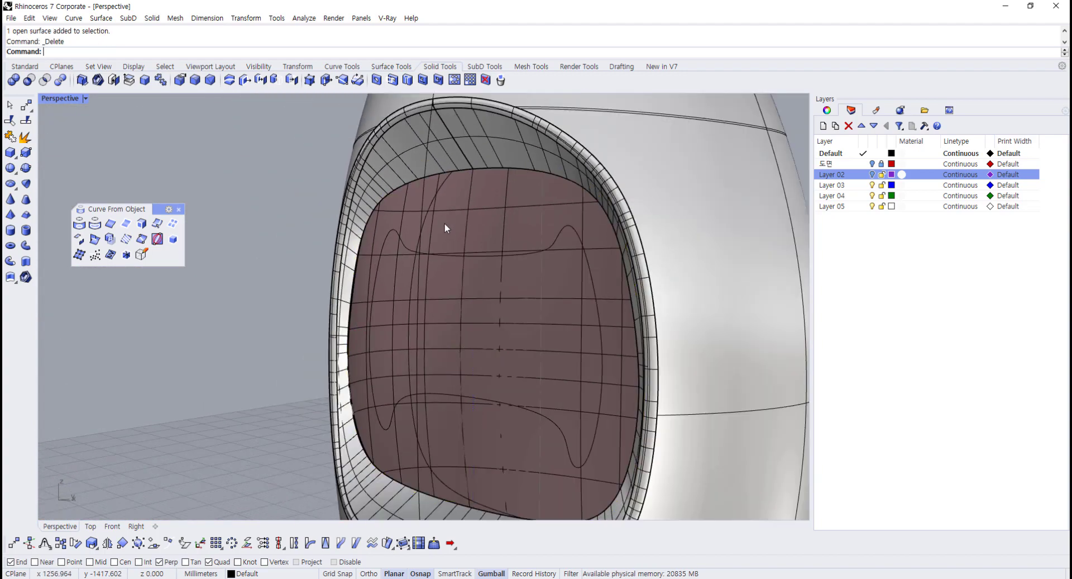
- Isolate the two closed rim curves of the front opening
right_click_drag(478, 262, 500, 268)
left_click(500, 277)
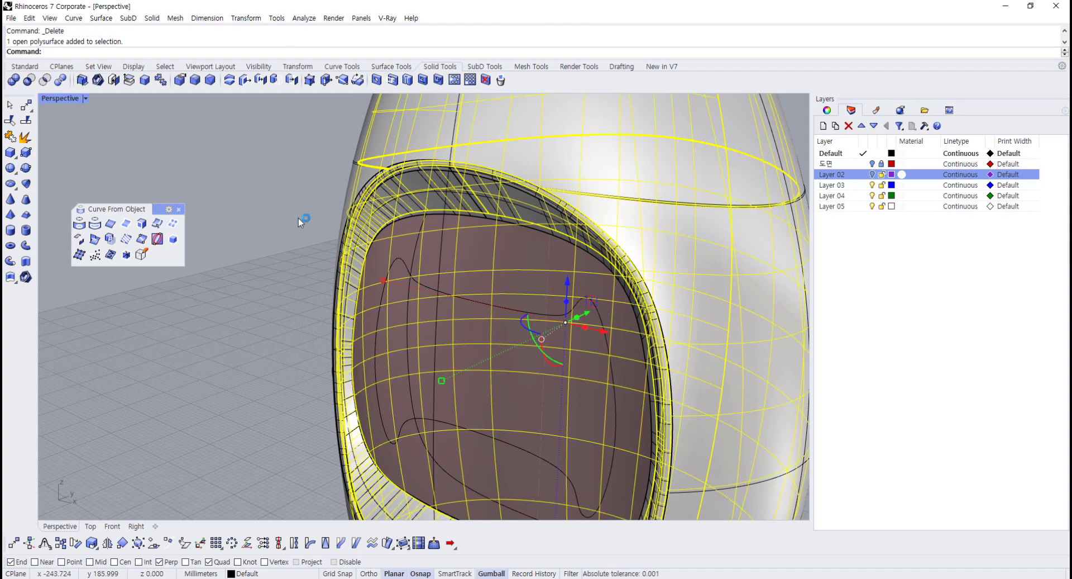
key("Escape")
scroll(433, 217, "up", 5)
left_click(458, 172)
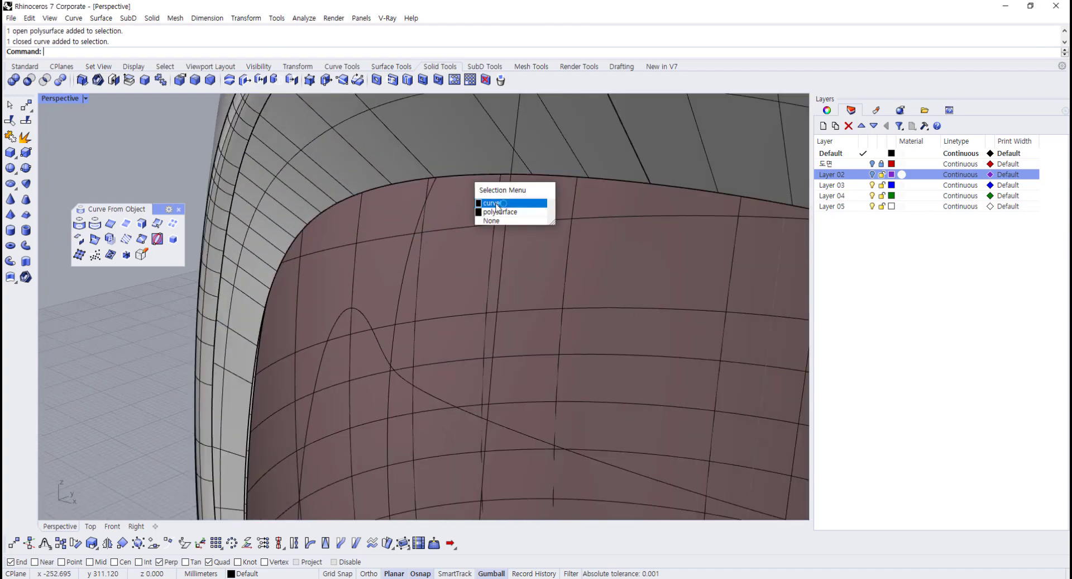
left_click(492, 204)
right_click_drag(492, 205, 364, 349)
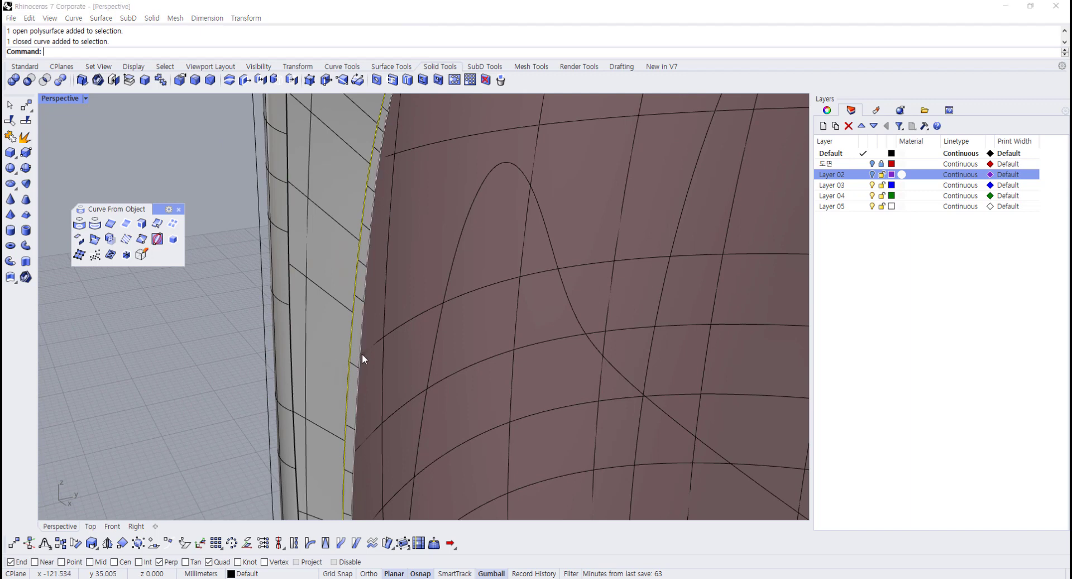
left_click(362, 354)
left_click(402, 384)
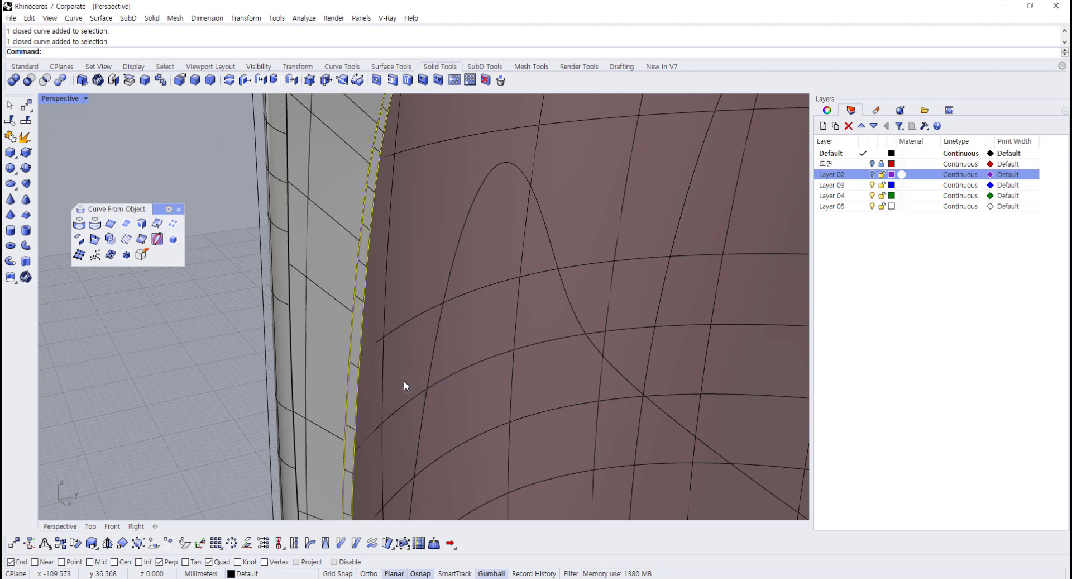
type("Iso")
key("Return")
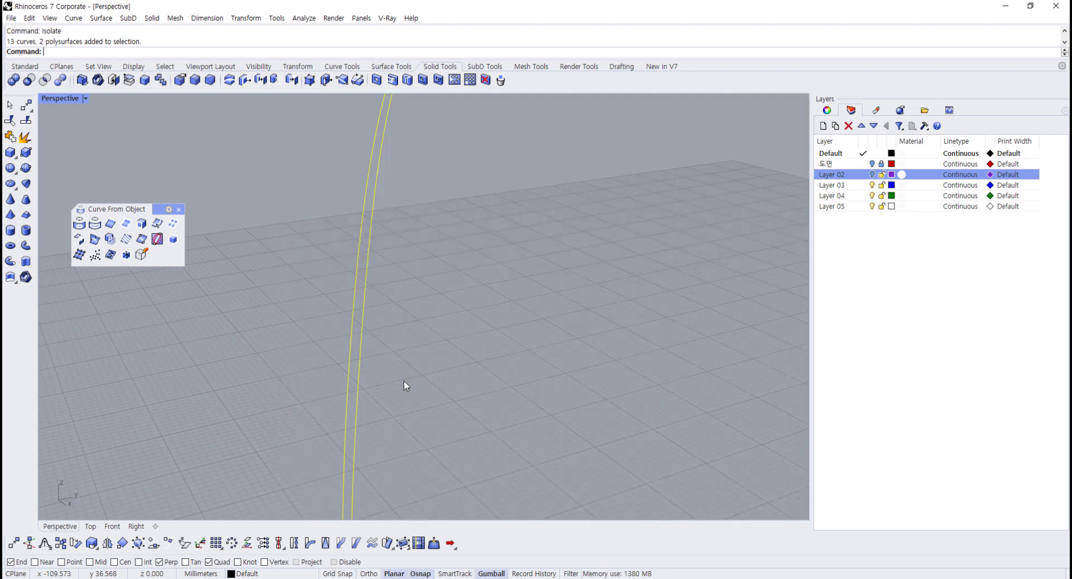
right_click_drag(404, 381, 376, 373)
key("Escape")
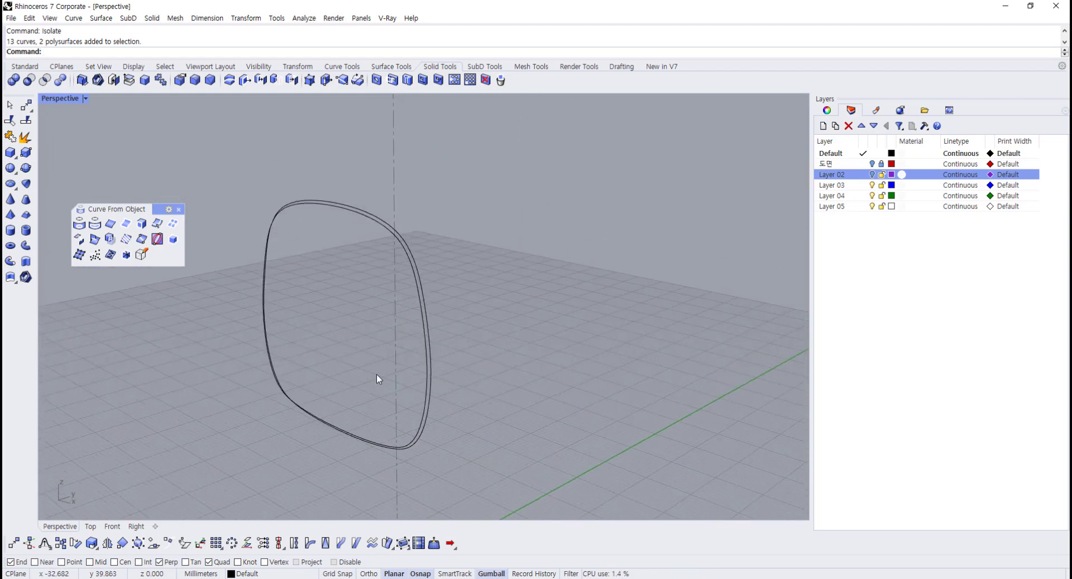
left_click_drag(363, 195, 313, 260)
key("Escape")
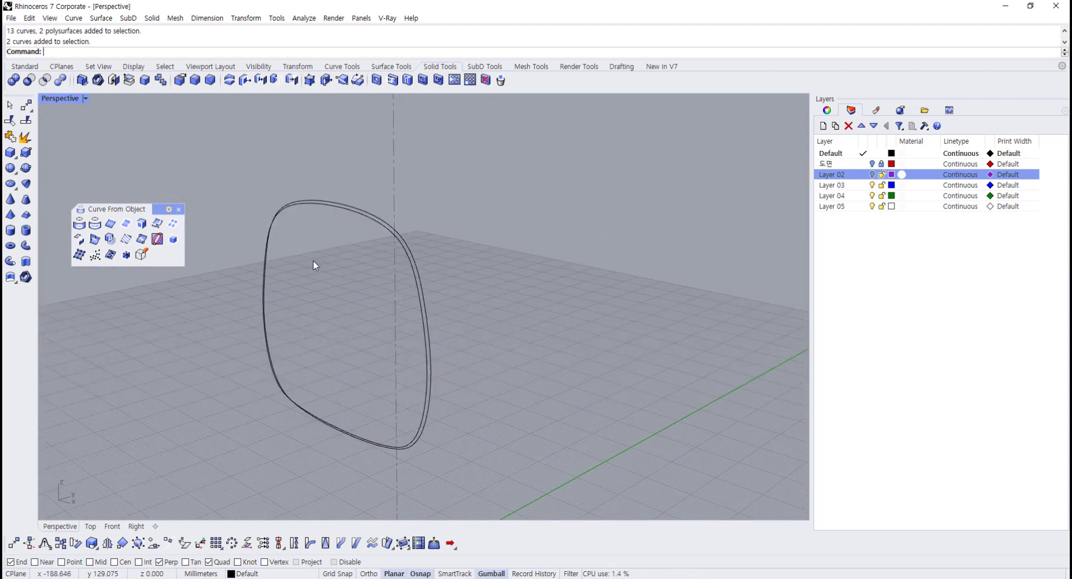
- Draw a polyline in the Right view connecting the upper ends of the two front opening rim curves
left_click(24, 66)
left_click(11, 121)
scroll(366, 221, "up", 4)
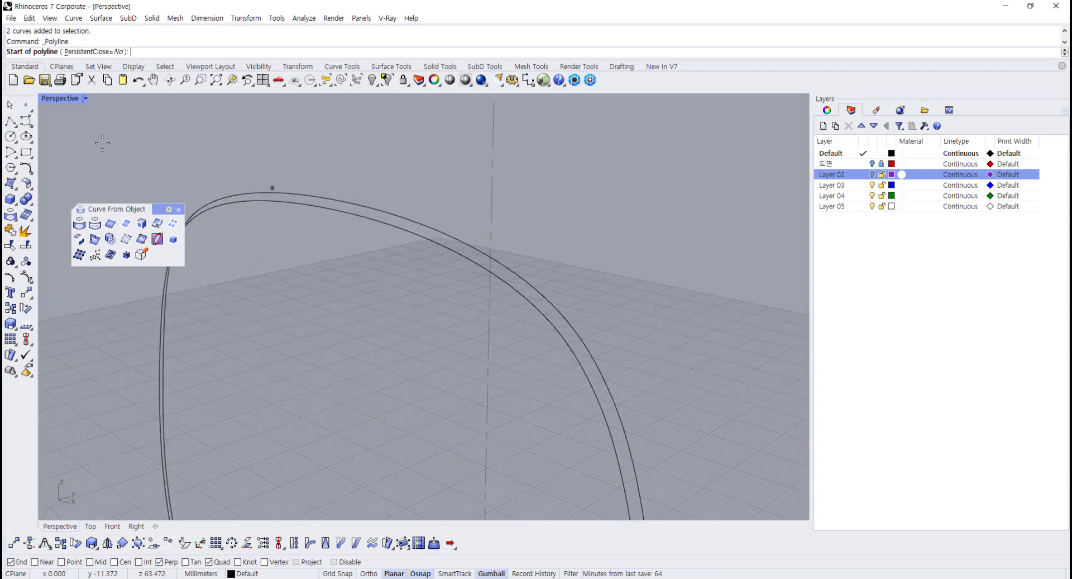
double_click(56, 101)
scroll(341, 250, "up", 4)
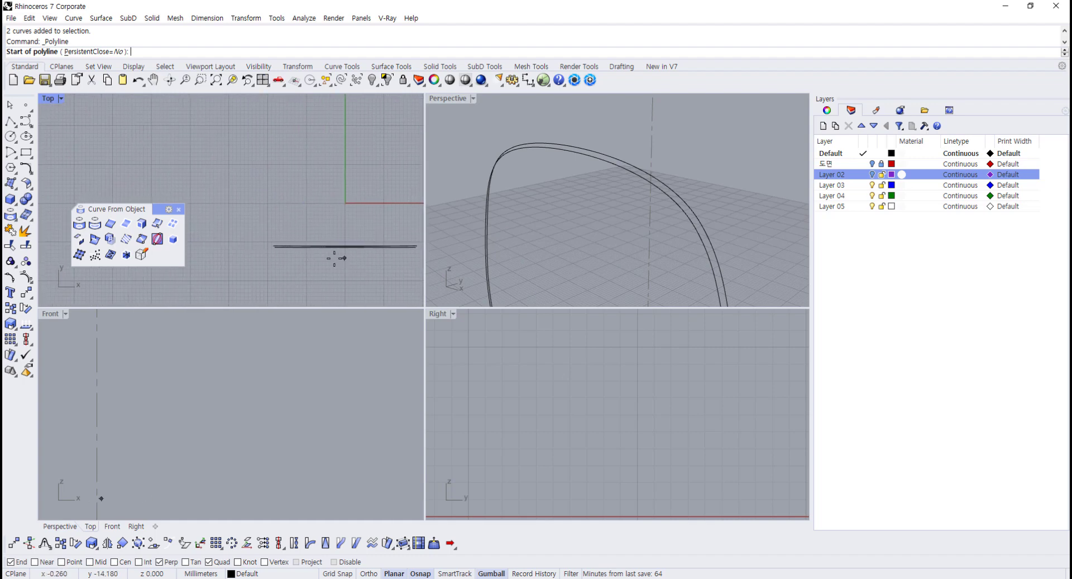
scroll(342, 240, "up", 2)
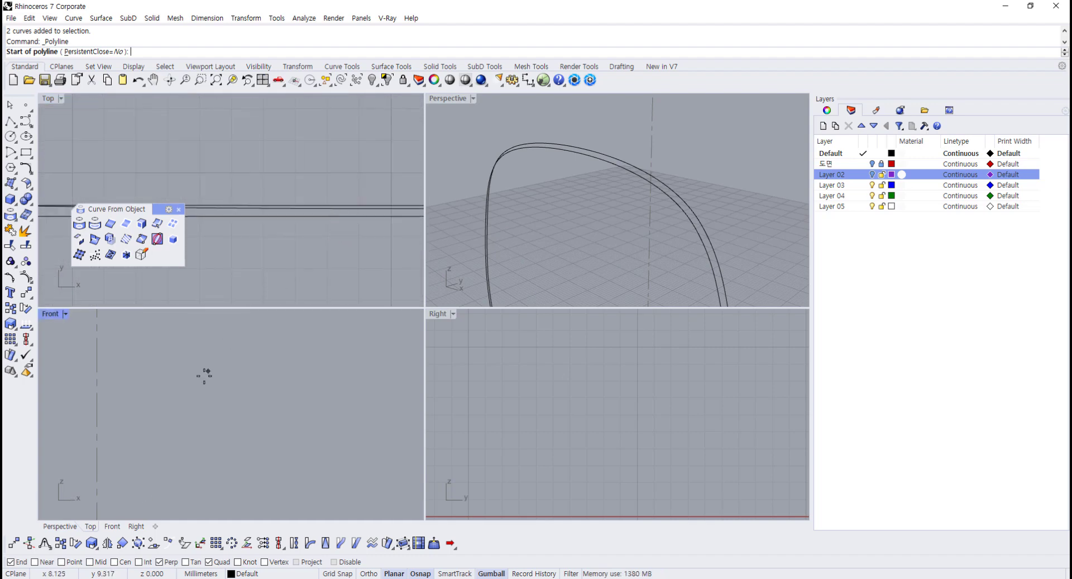
scroll(197, 385, "down", 3)
scroll(544, 384, "down", 5)
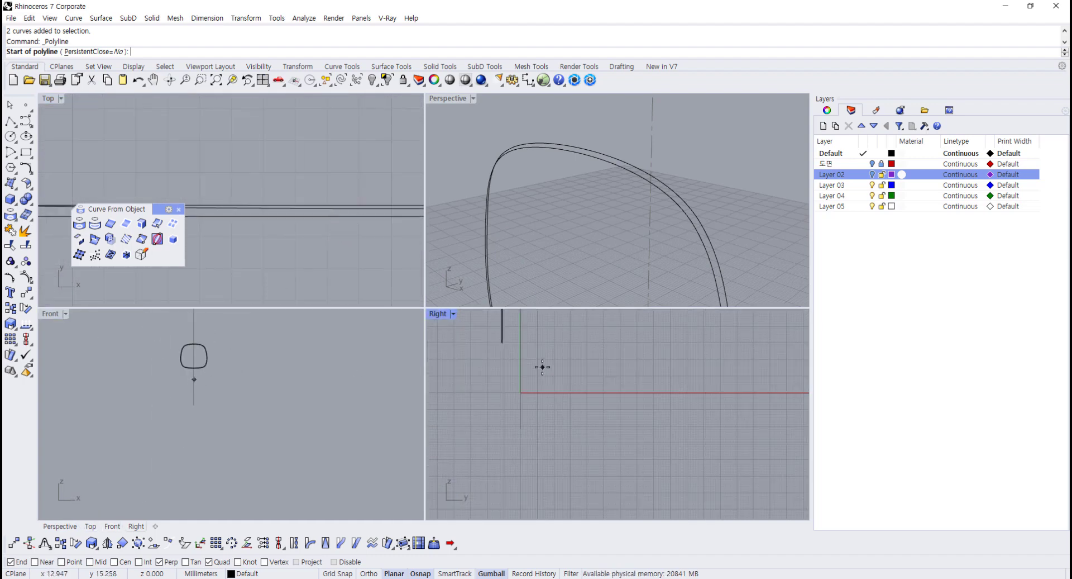
scroll(528, 427, "up", 8)
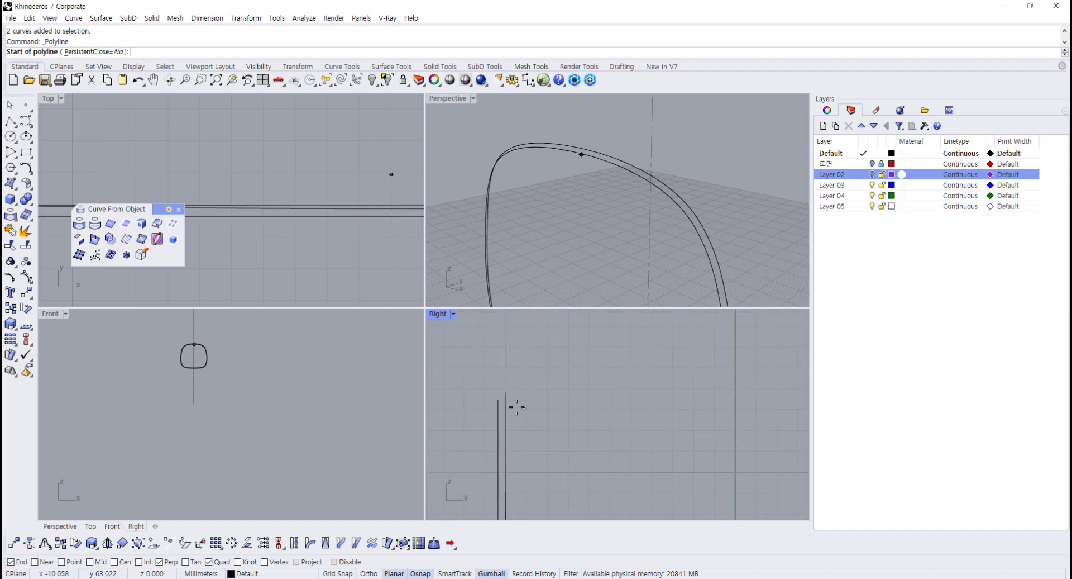
left_click(464, 383)
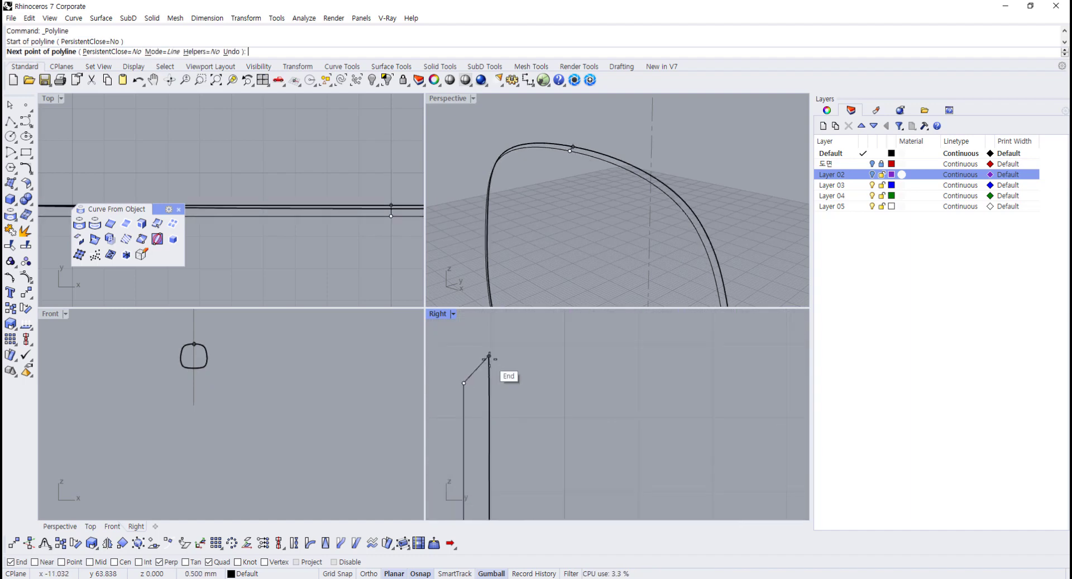
left_click(490, 357)
key("Return")
scroll(525, 394, "down", 5)
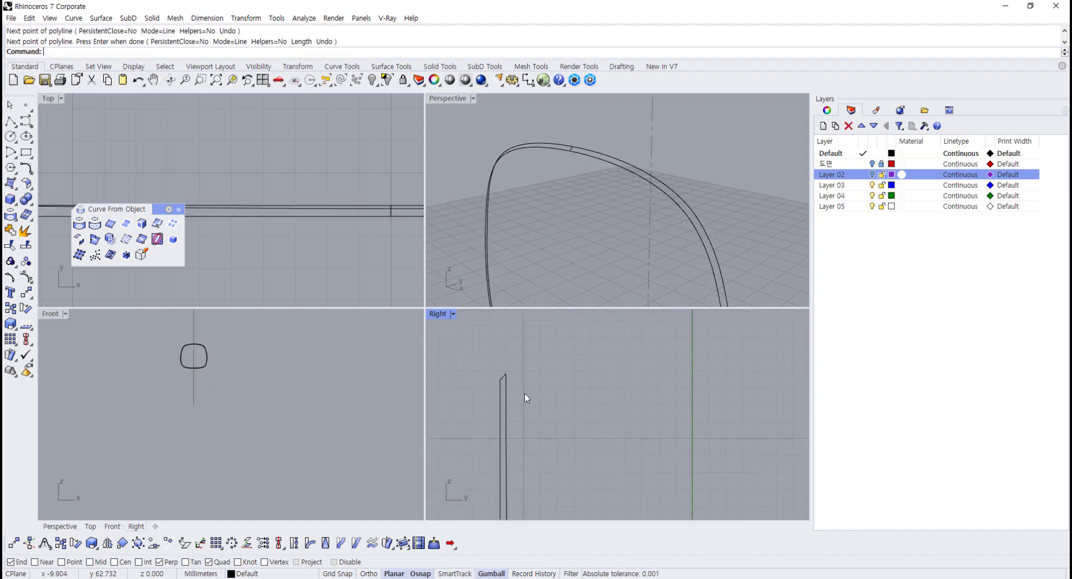
- Draw a second polyline connecting the lower ends of the two rim curves in the Right view
scroll(520, 437, "up", 5)
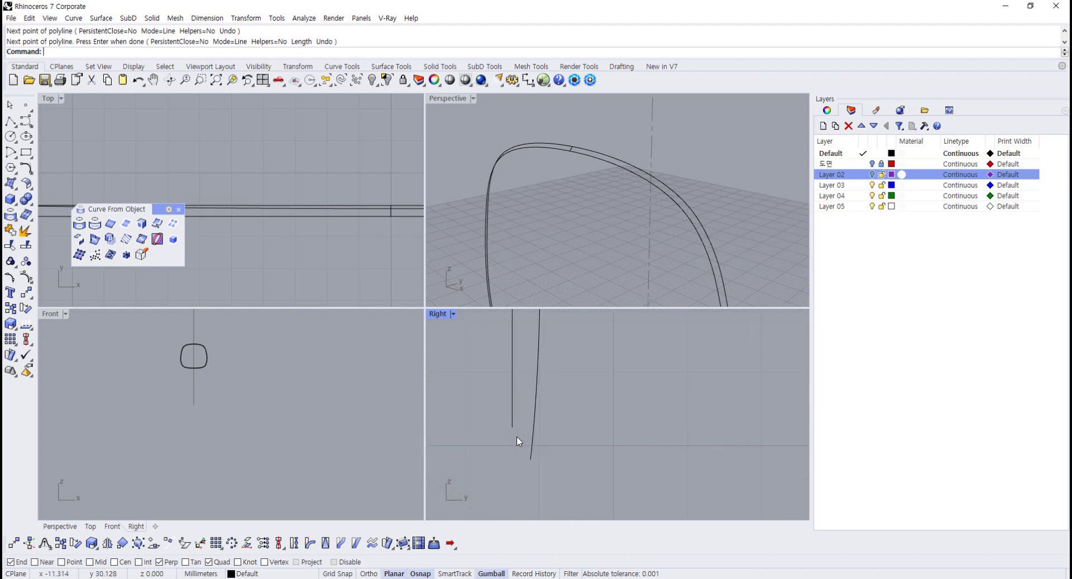
key("Return")
left_click(513, 427)
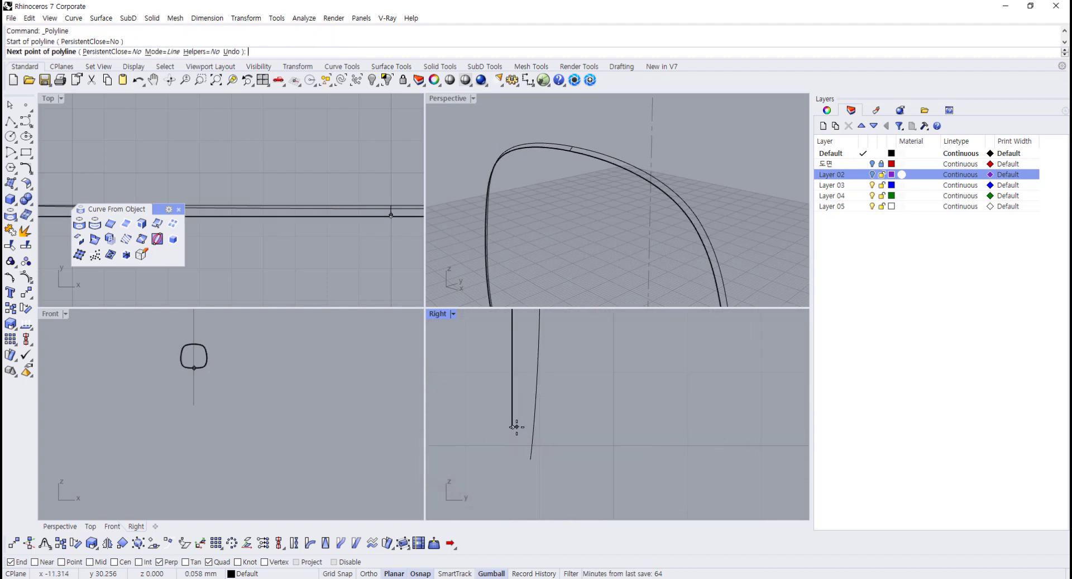
left_click(531, 458)
key("Return")
scroll(571, 276, "down", 5)
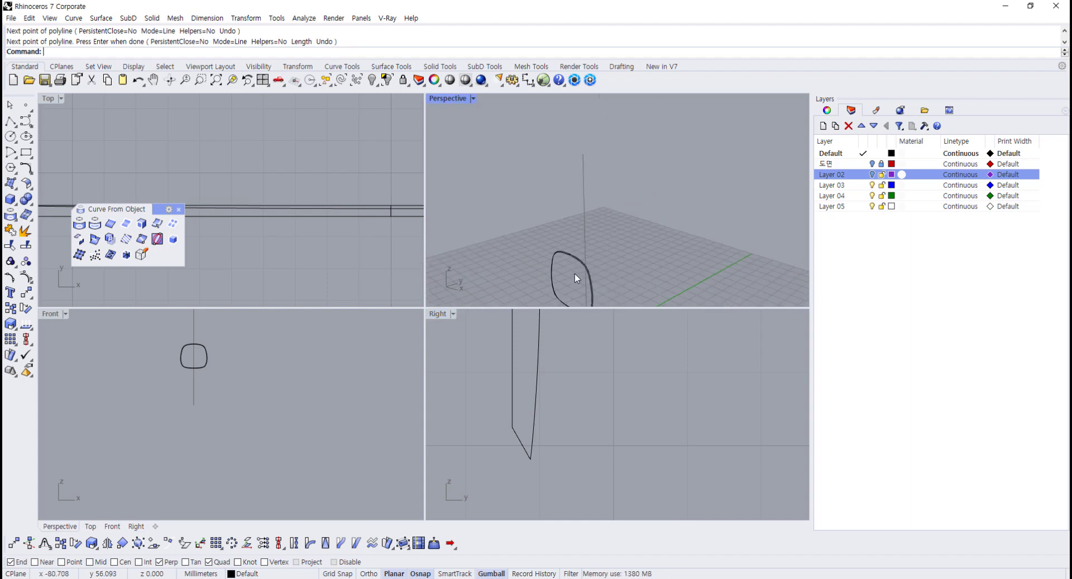
- Examine the upper and lower connecting lines between the rim curves in the Perspective, Top and Front views
scroll(574, 272, "up", 10)
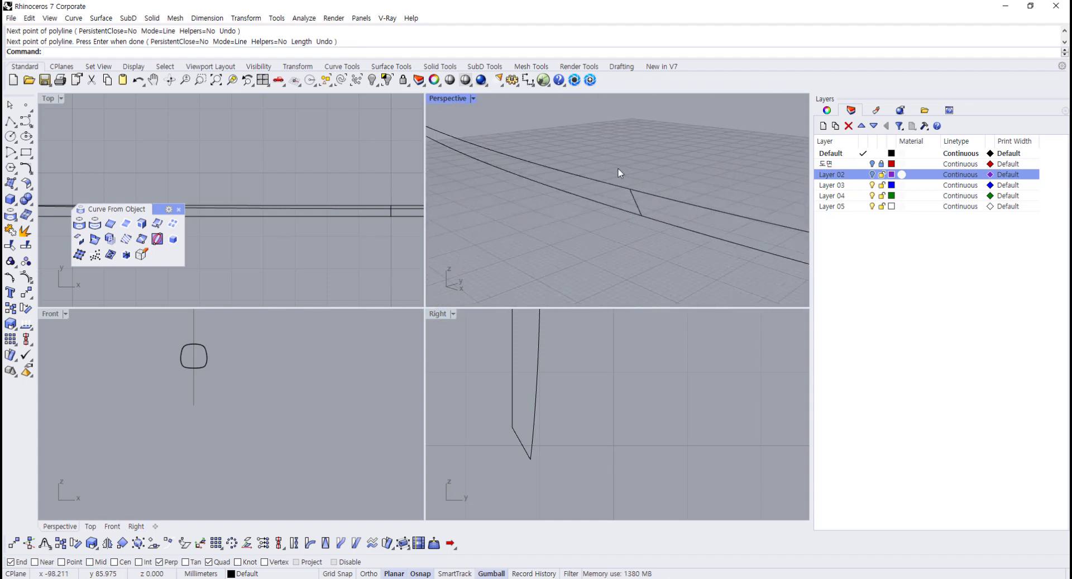
left_click(634, 196)
scroll(347, 224, "up", 5)
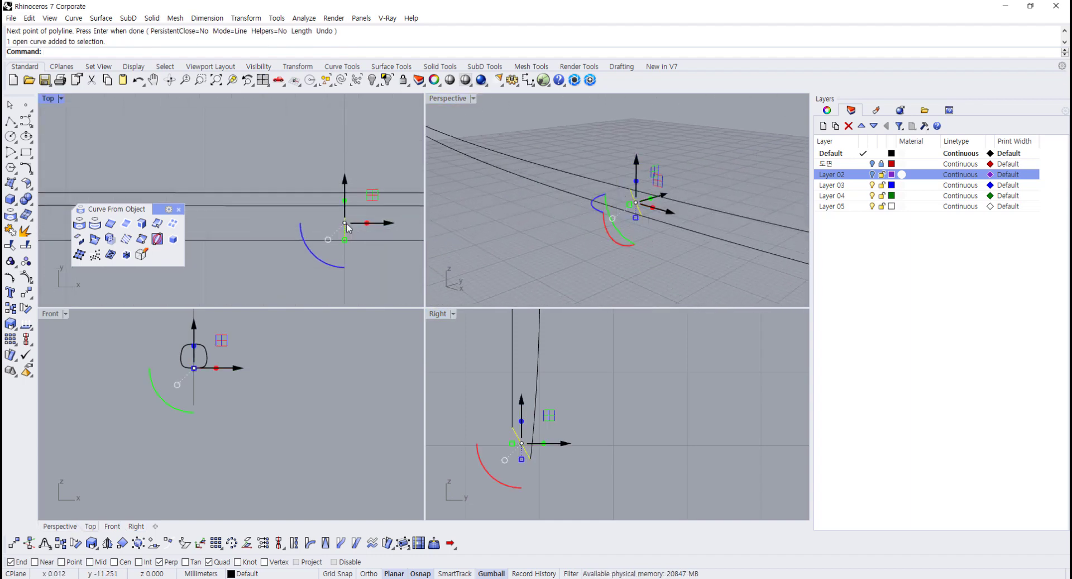
scroll(377, 260, "up", 2)
left_click(328, 287)
left_click_drag(318, 286, 396, 125)
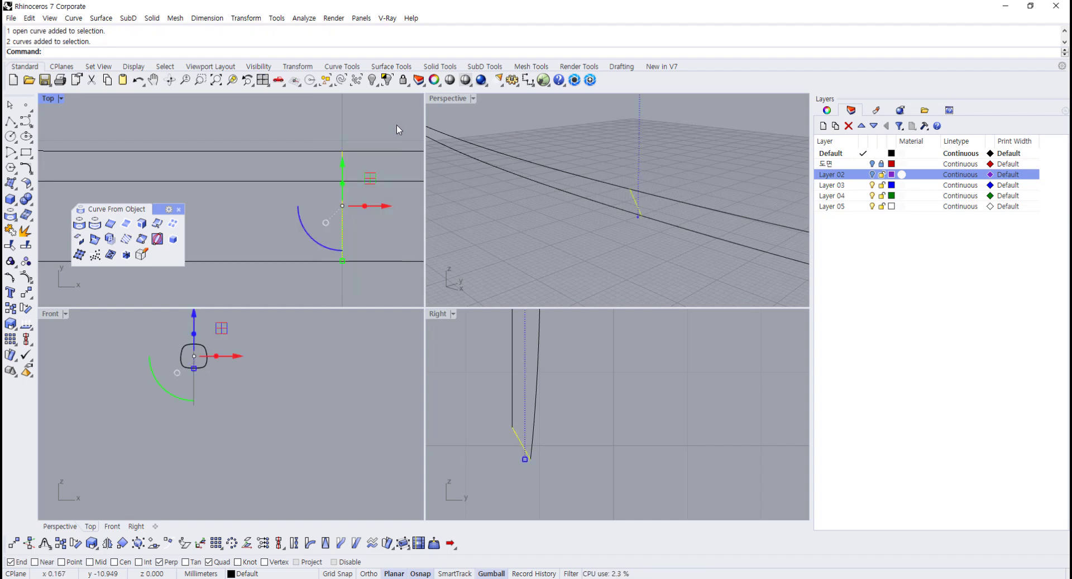
scroll(203, 366, "up", 10)
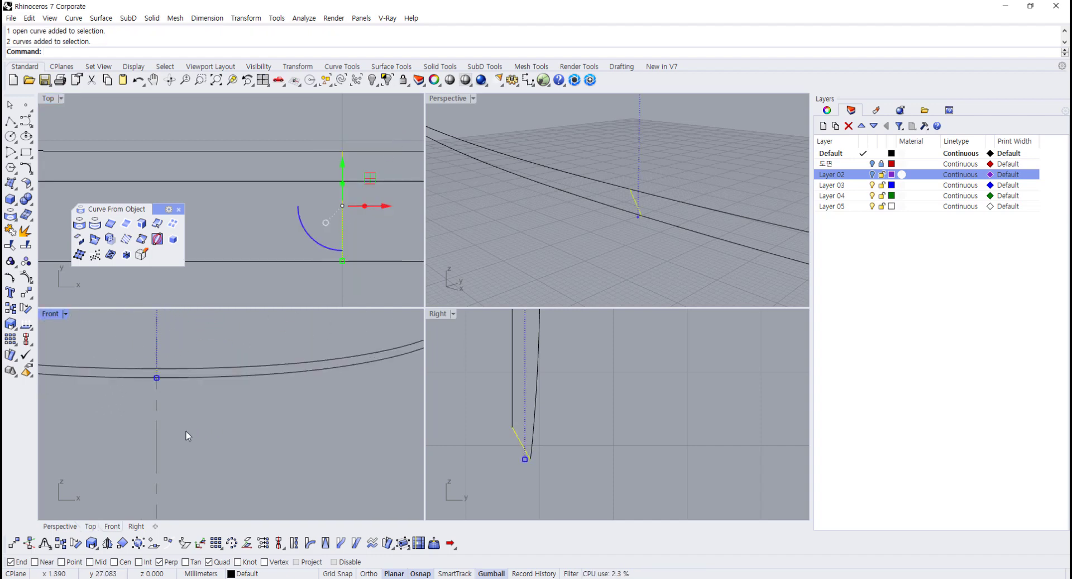
key("Escape")
scroll(212, 425, "down", 8)
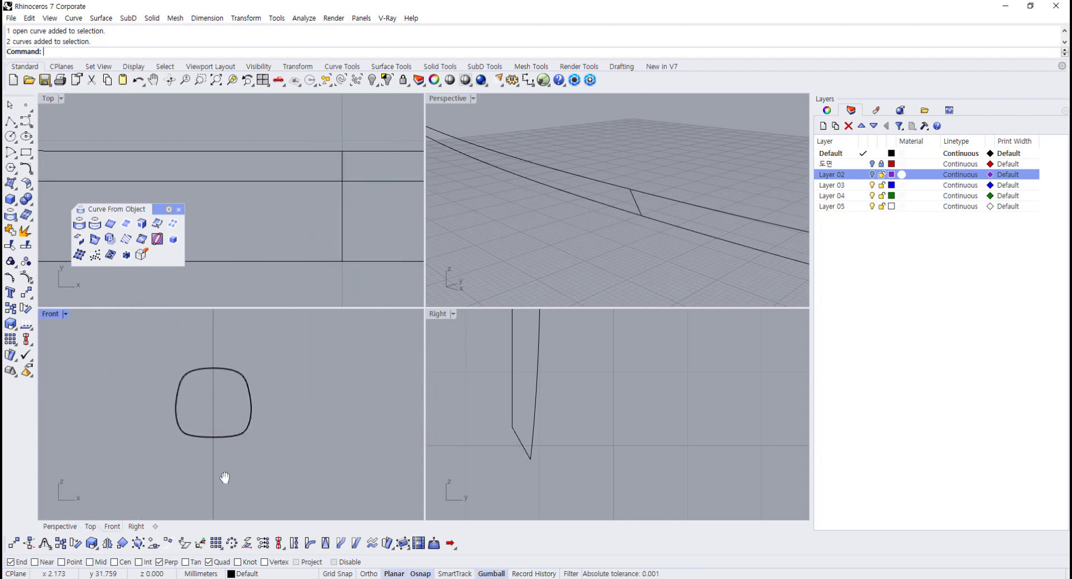
scroll(216, 400, "up", 4)
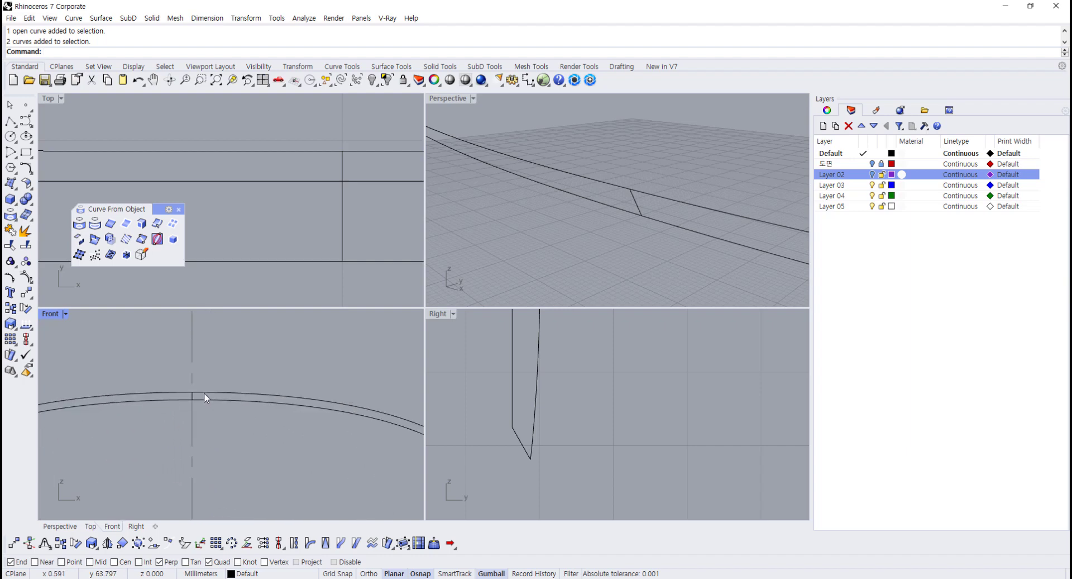
- Create a Sweep 2 Rails surface along the two rim curves, using the lower and upper connecting lines as cross sections
double_click(448, 100)
scroll(447, 193, "down", 8)
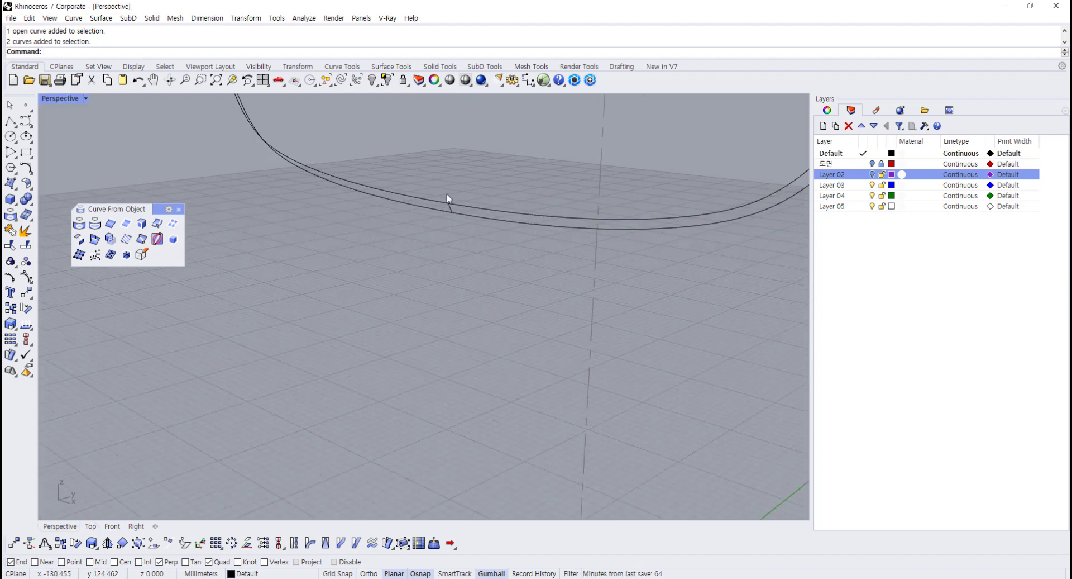
left_click(393, 68)
left_click(25, 292)
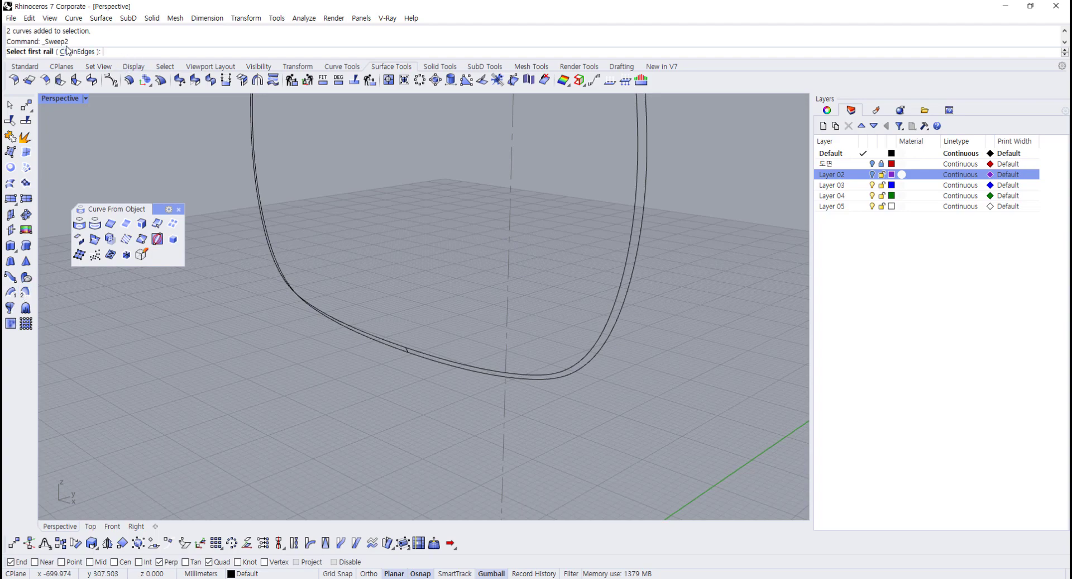
scroll(414, 351, "up", 3)
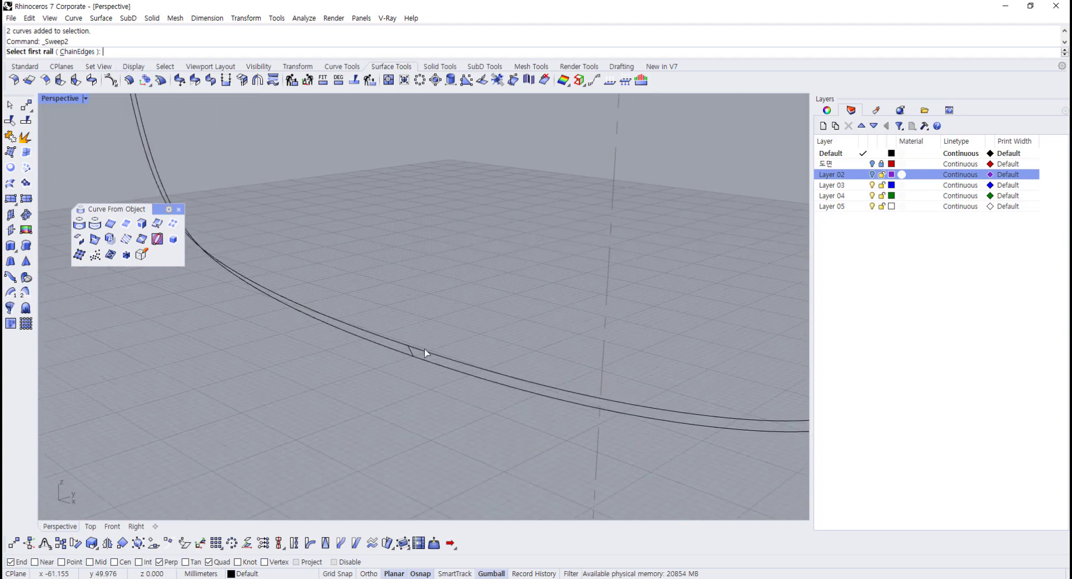
left_click(422, 355)
left_click(416, 355)
scroll(413, 351, "up", 3)
left_click(395, 341)
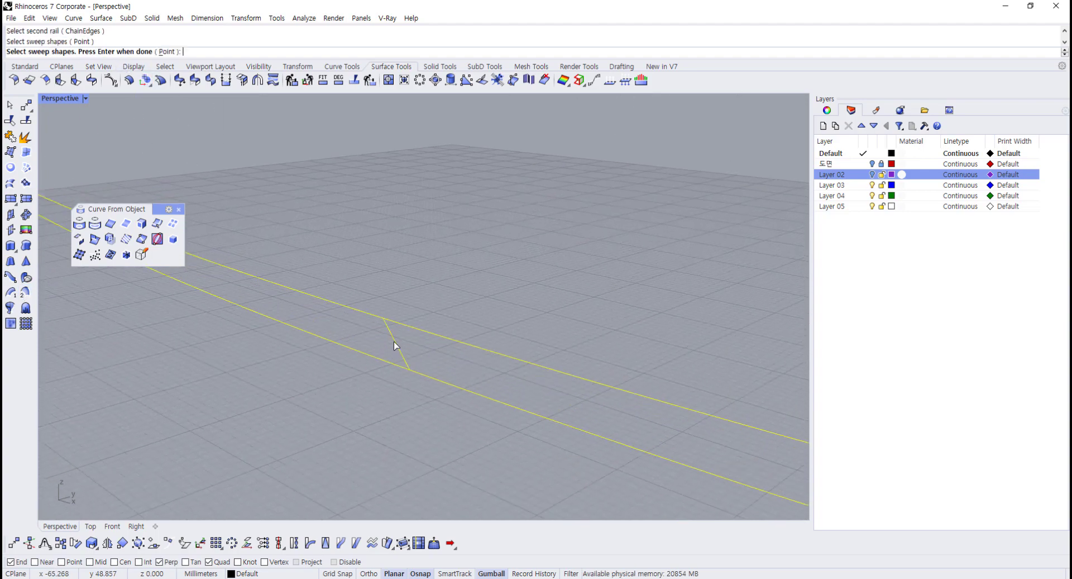
scroll(455, 266, "down", 5)
scroll(410, 230, "up", 3)
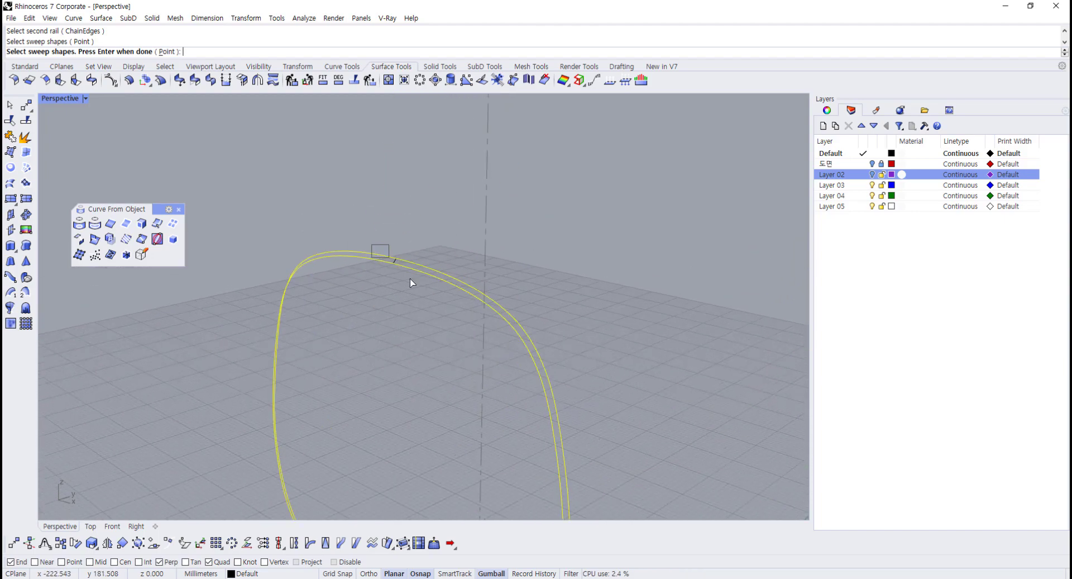
key("Return")
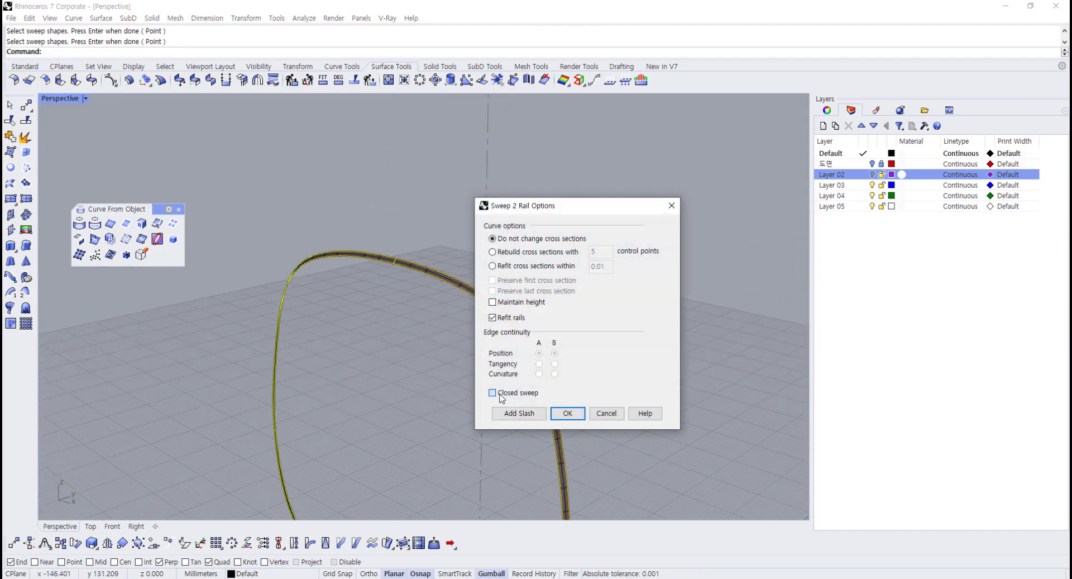
left_click(567, 413)
- Unhide the body and all other hidden objects around the swept rim surface
scroll(381, 298, "up", 5)
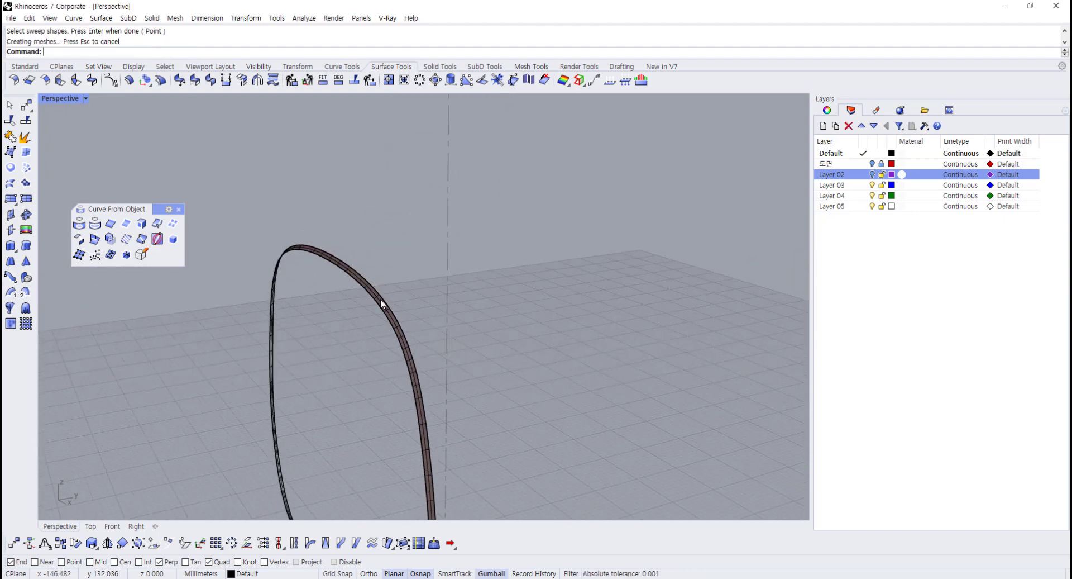
left_click(357, 291)
scroll(408, 292, "down", 4)
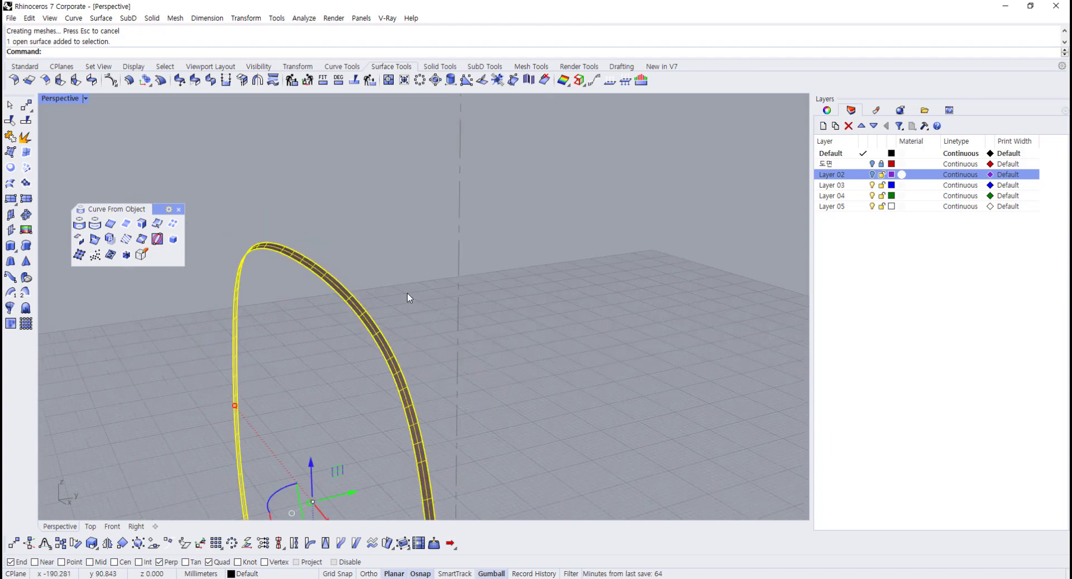
key("Escape")
type("Show")
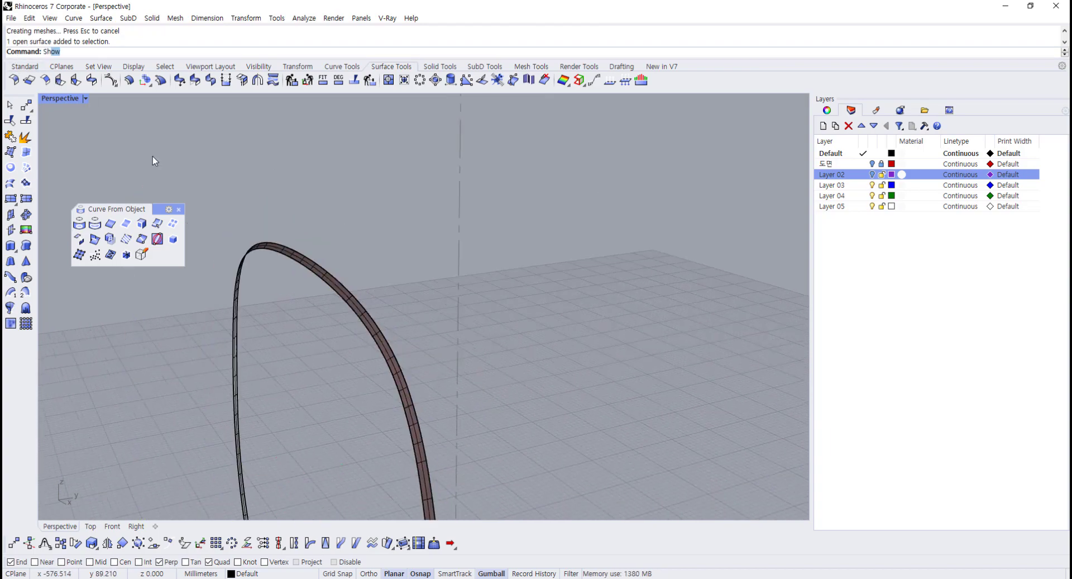
key("Return")
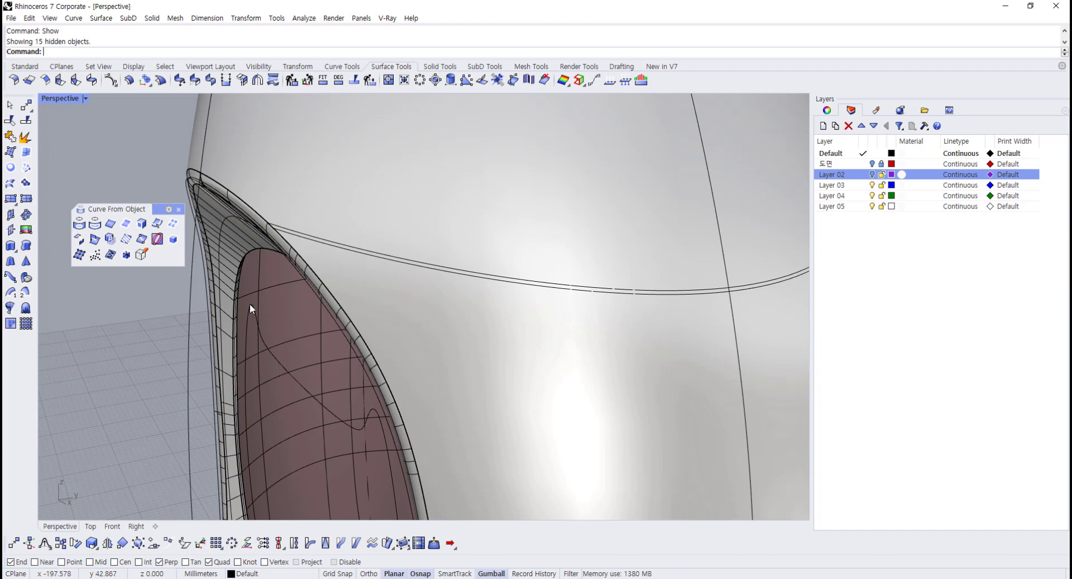
- Join the inner wall, the outer wall and the swept rim surface into one polysurface
left_click(251, 288)
scroll(236, 290, "up", 5)
left_click(228, 289, "shift")
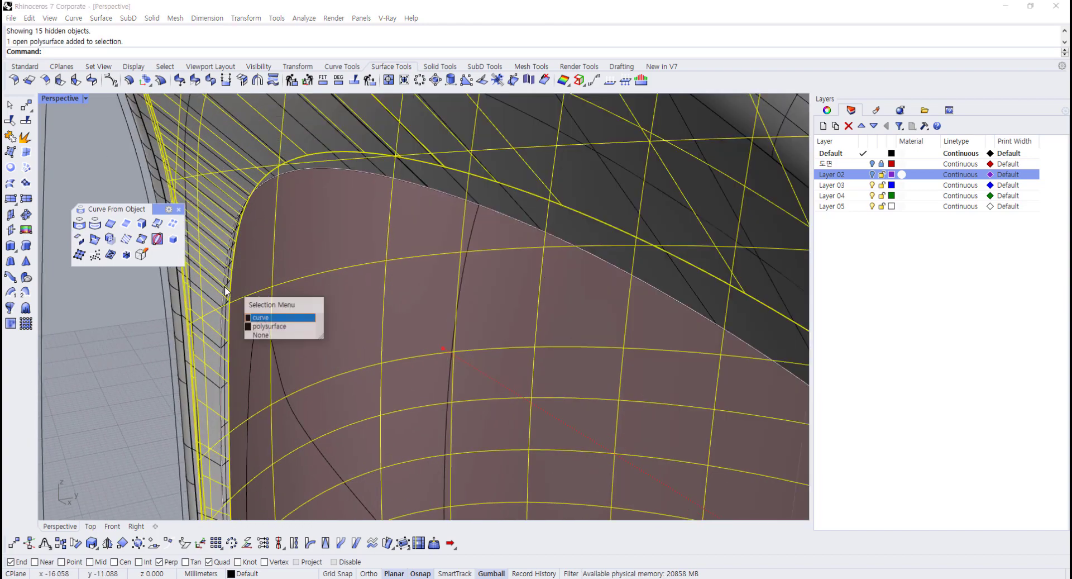
left_click(268, 325, "shift")
scroll(230, 308, "up", 2)
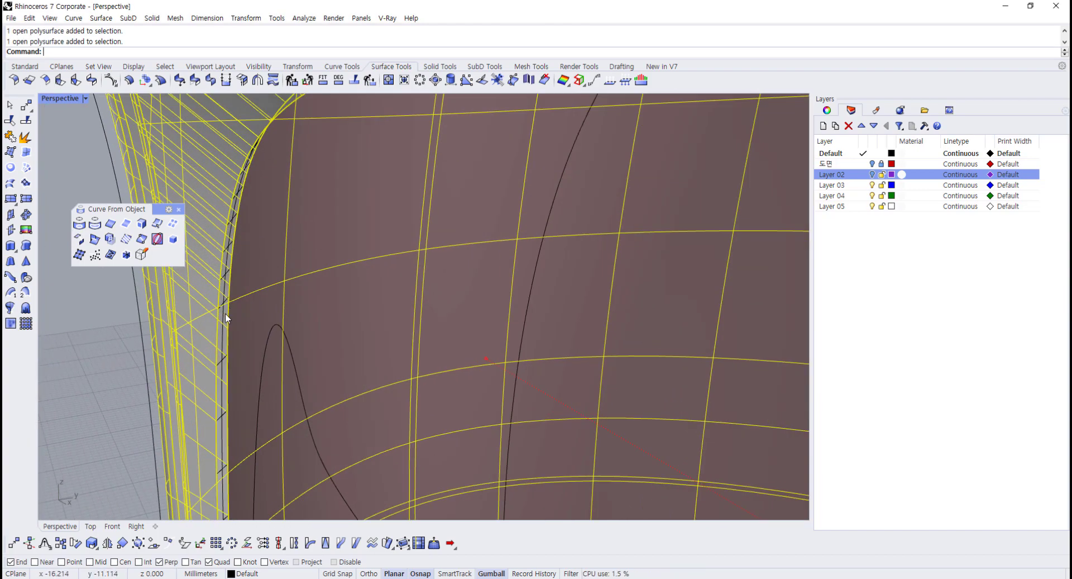
left_click(225, 313, "shift")
left_click(10, 137)
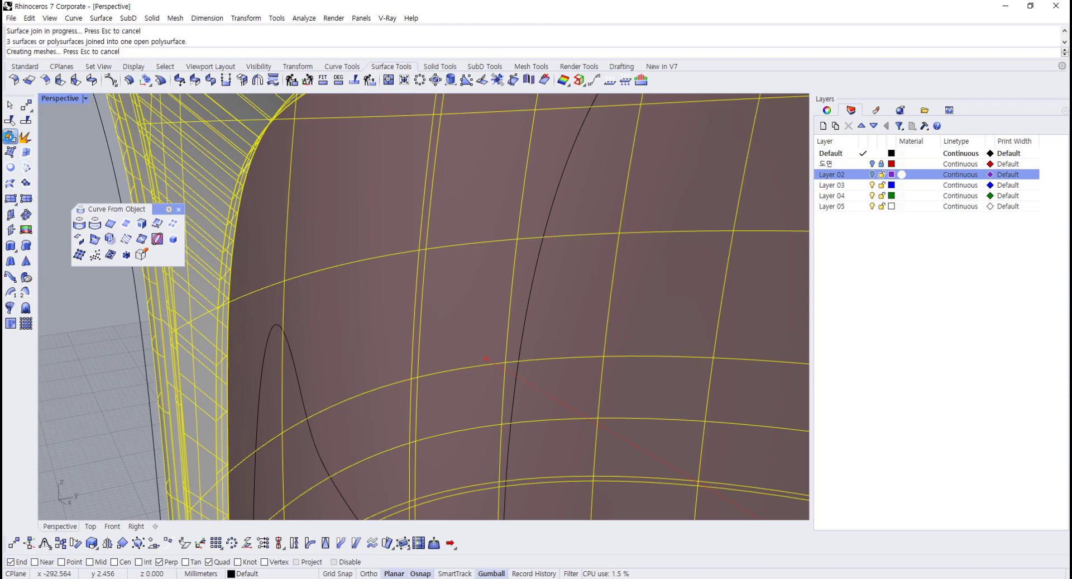
scroll(153, 380, "down", 7)
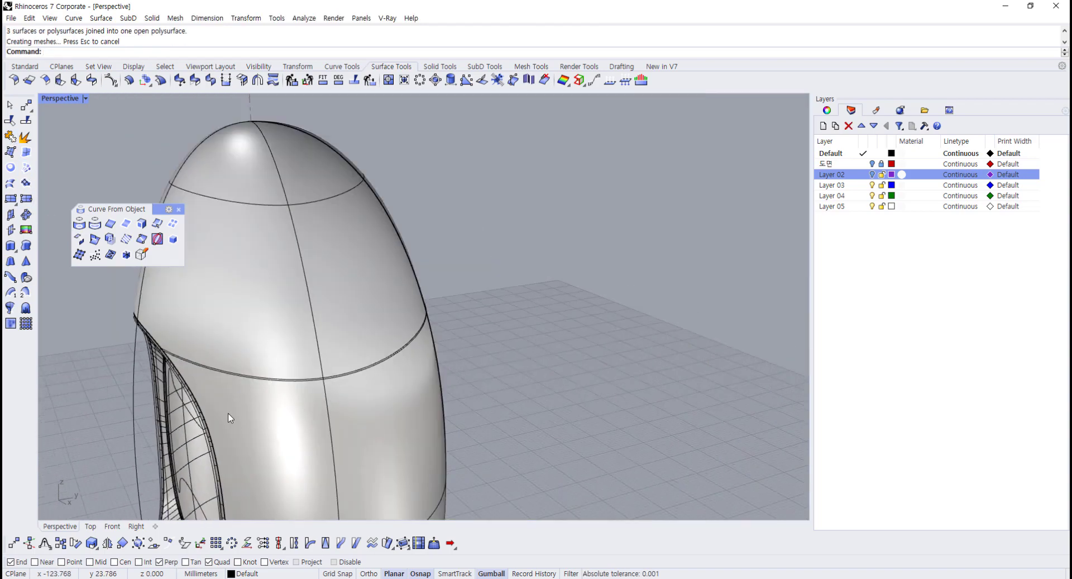
- Examine the joined body from the front opening down to its base and small arched cutout
left_click(231, 419)
left_click(549, 373)
right_click_drag(358, 338, 459, 349)
left_click(458, 348)
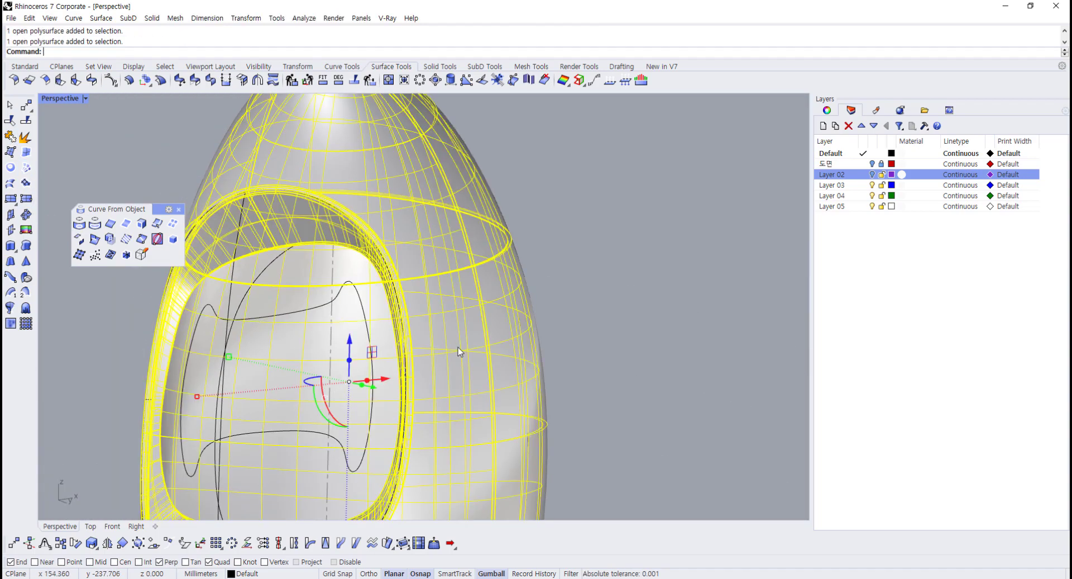
left_click(566, 370)
scroll(565, 369, "down", 5)
right_click_drag(418, 466, 394, 435)
scroll(393, 435, "up", 10)
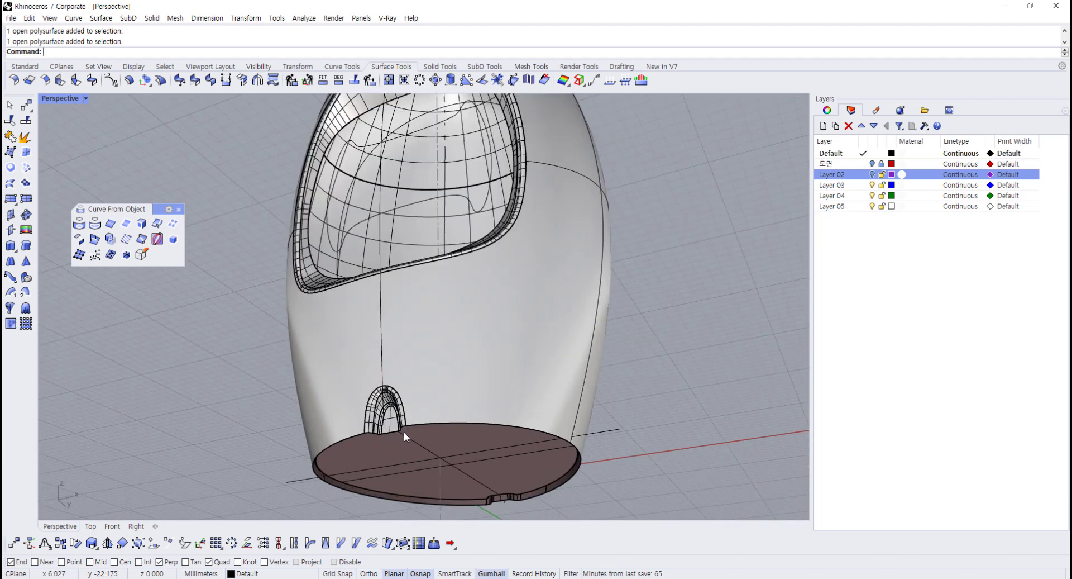
right_click(311, 384)
left_click(295, 293)
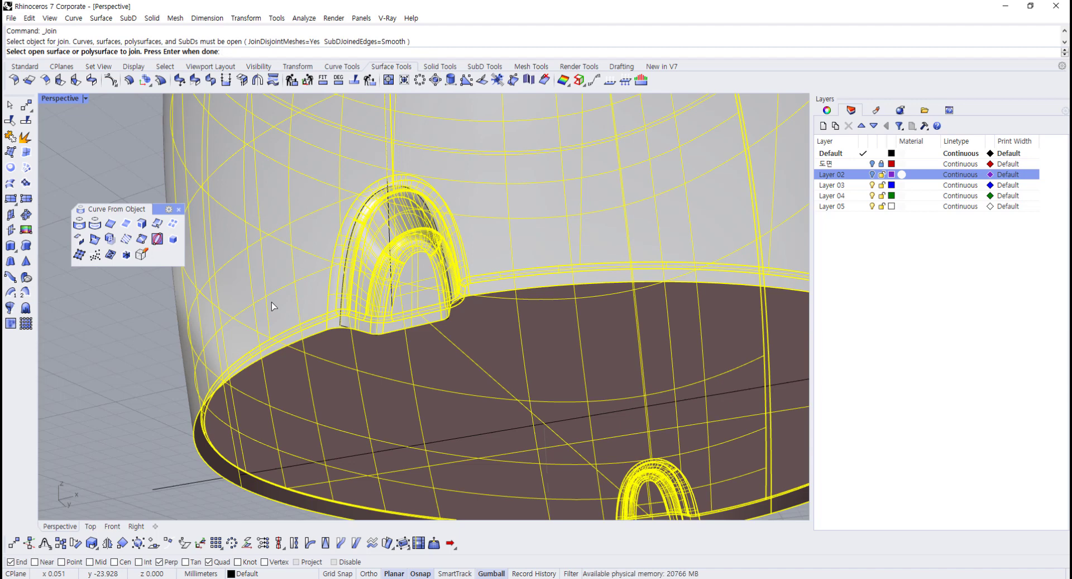
right_click(274, 306)
- Finish joining the body and cap its open base to make a closed solid
left_click(272, 305)
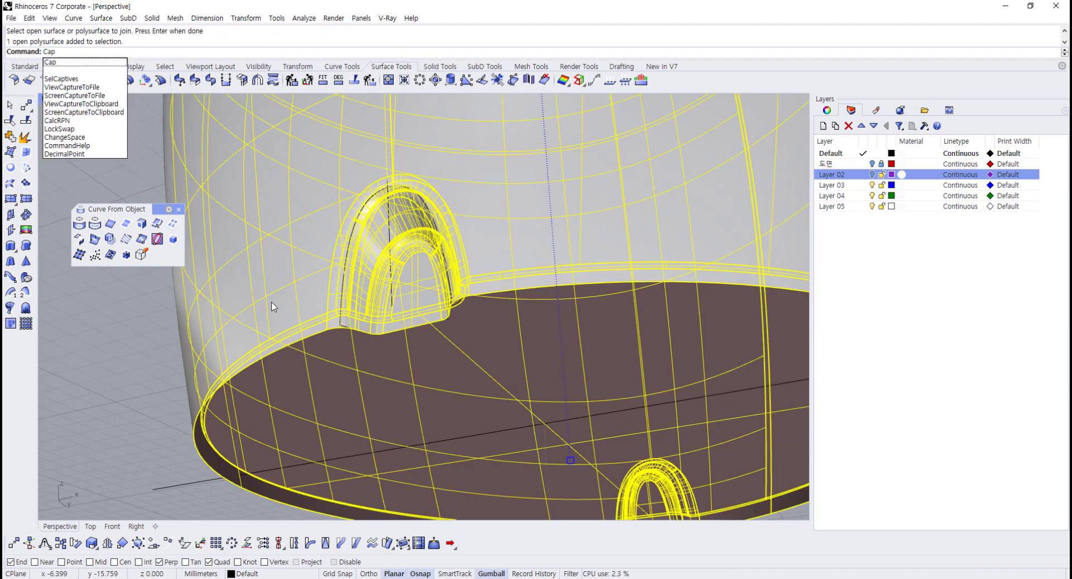
left_click(440, 66)
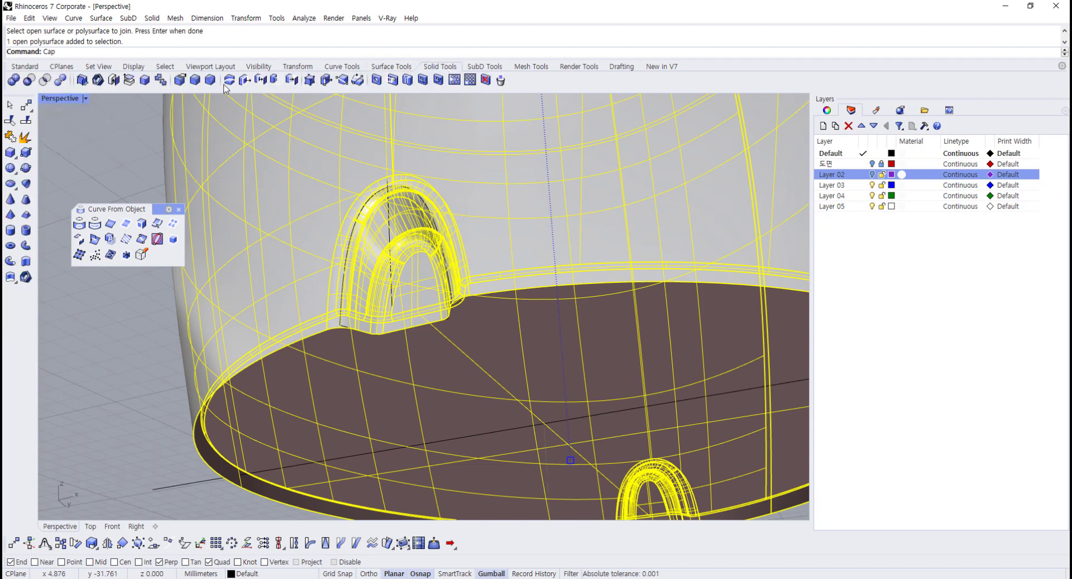
left_click(113, 82)
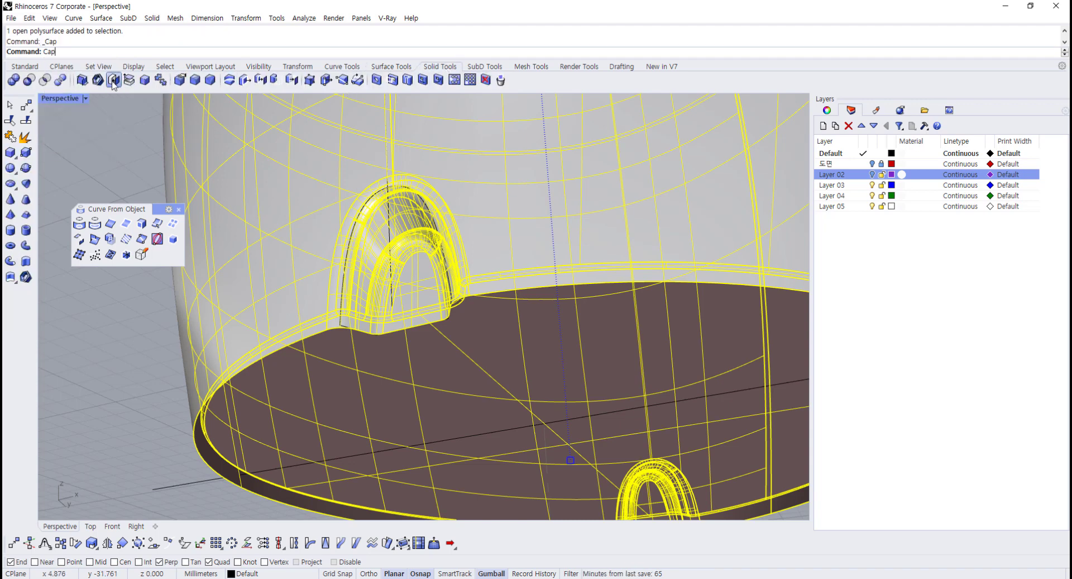
scroll(268, 378, "down", 5)
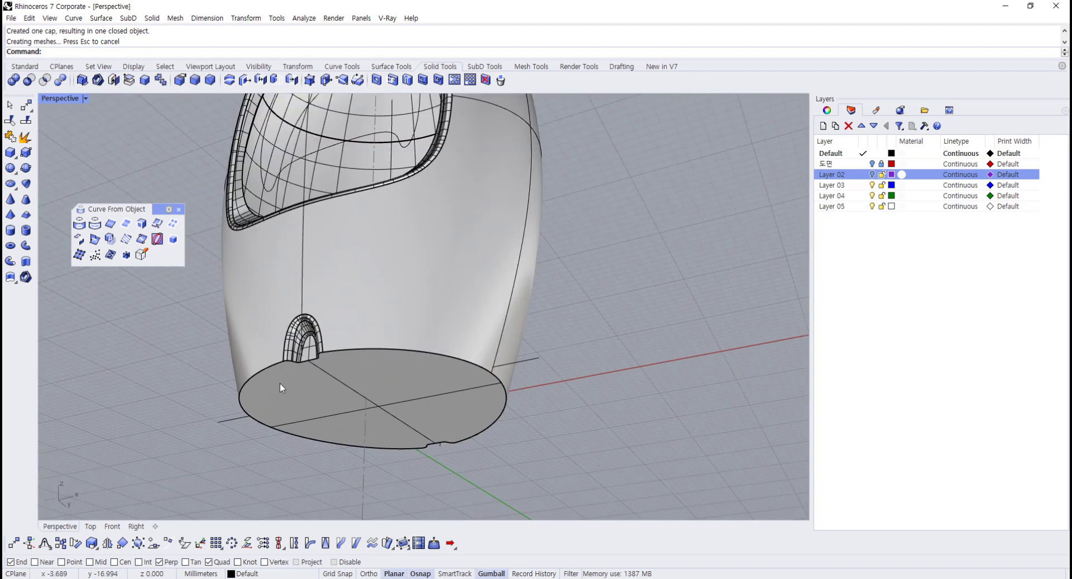
- Try a 0.3 mm edge fillet on the short bottom corner edge of the small arched cutout, and undo it
right_click_drag(279, 383, 302, 346)
scroll(302, 346, "up", 4)
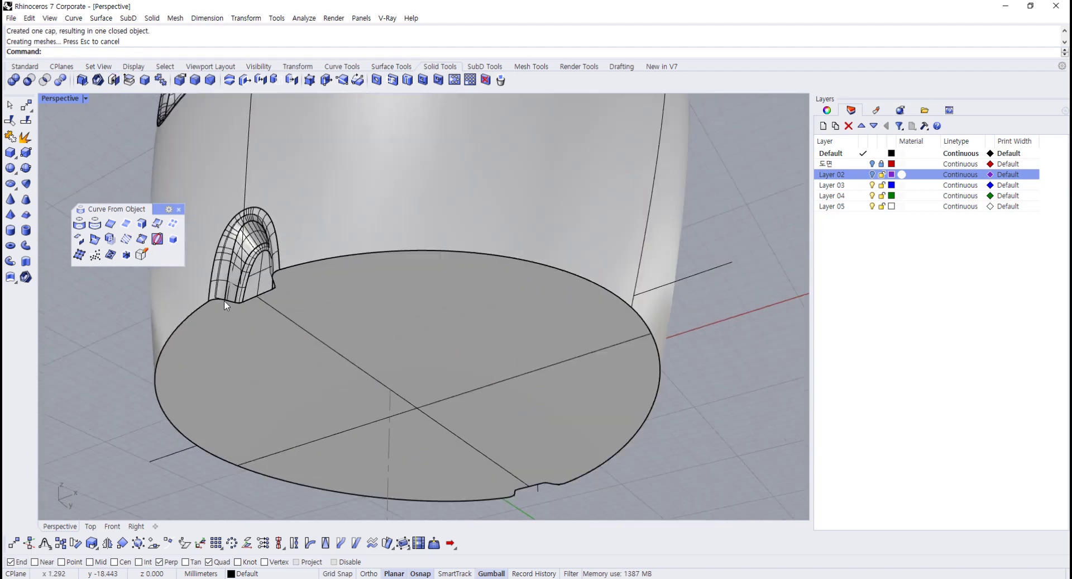
scroll(249, 316, "up", 5)
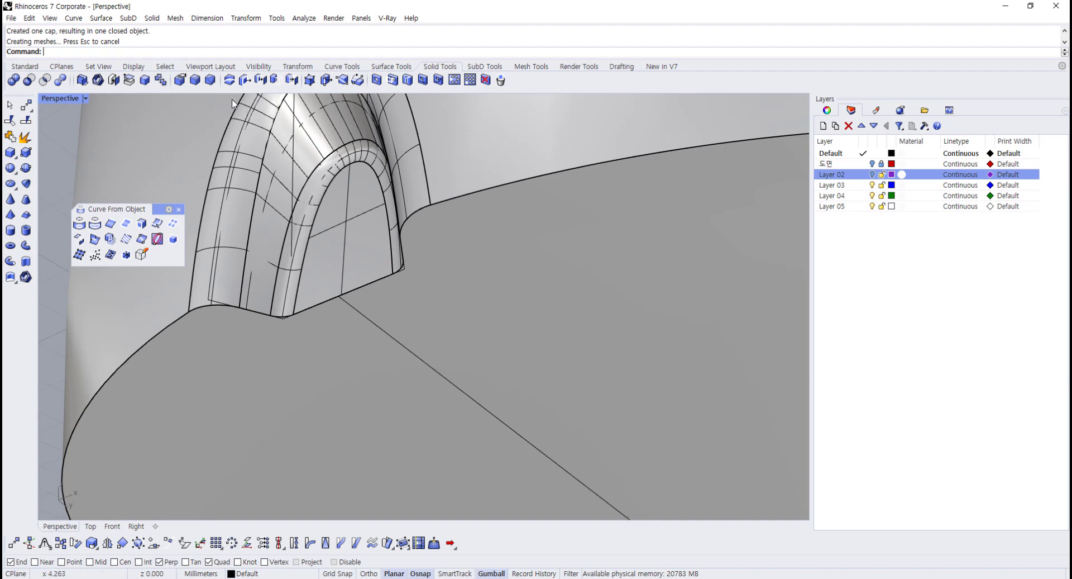
left_click(195, 80)
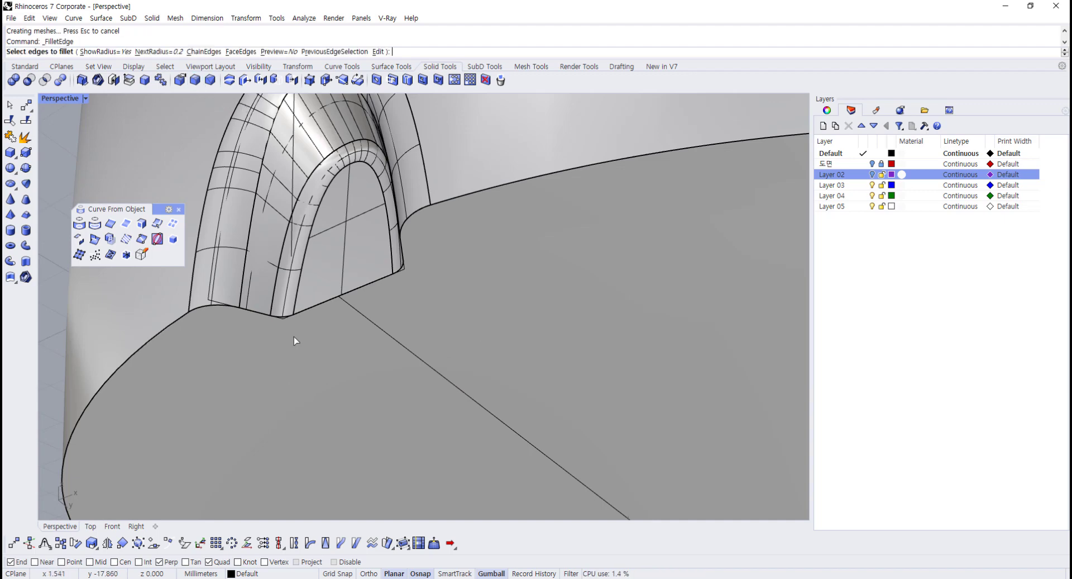
key("Return")
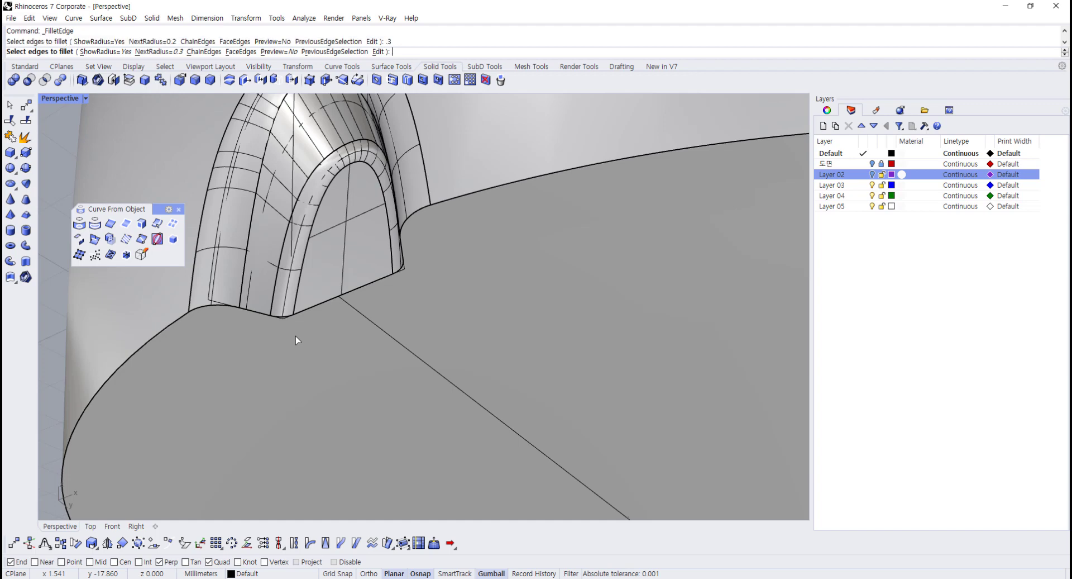
left_click(291, 316)
scroll(296, 314, "up", 5)
scroll(296, 314, "down", 6)
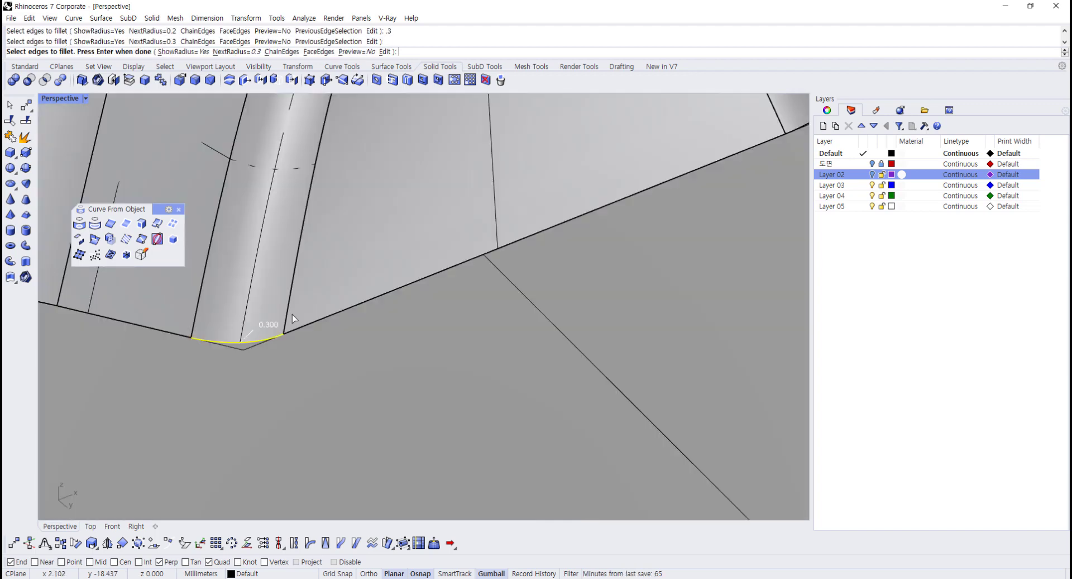
key("Return")
key("Return")
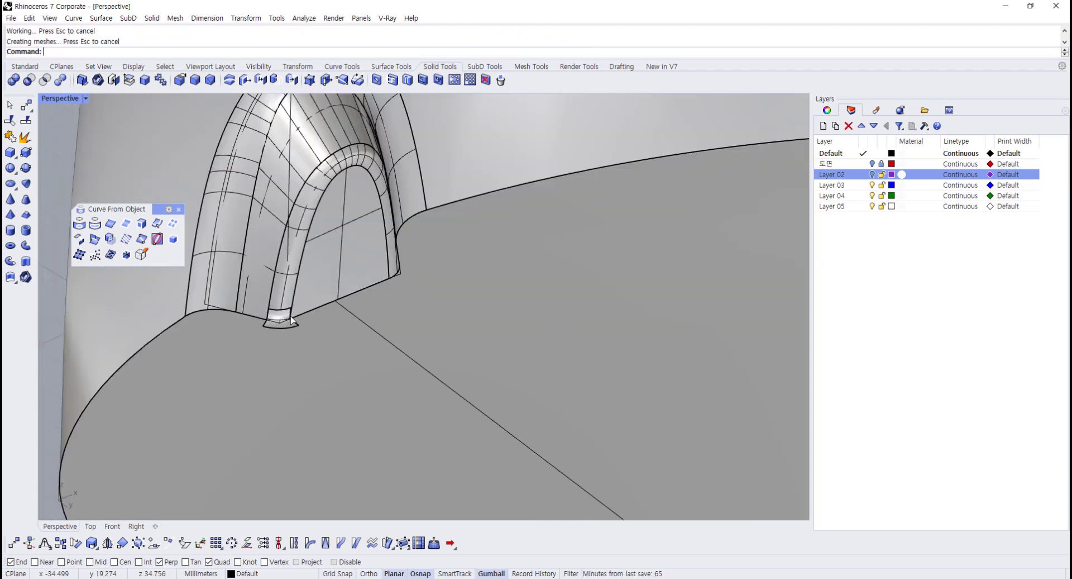
key("ctrl+z")
- Fillet all the edges around the capped base, including those at the arched cutouts, with a 0.3 mm radius
scroll(297, 336, "down", 5)
key("Return")
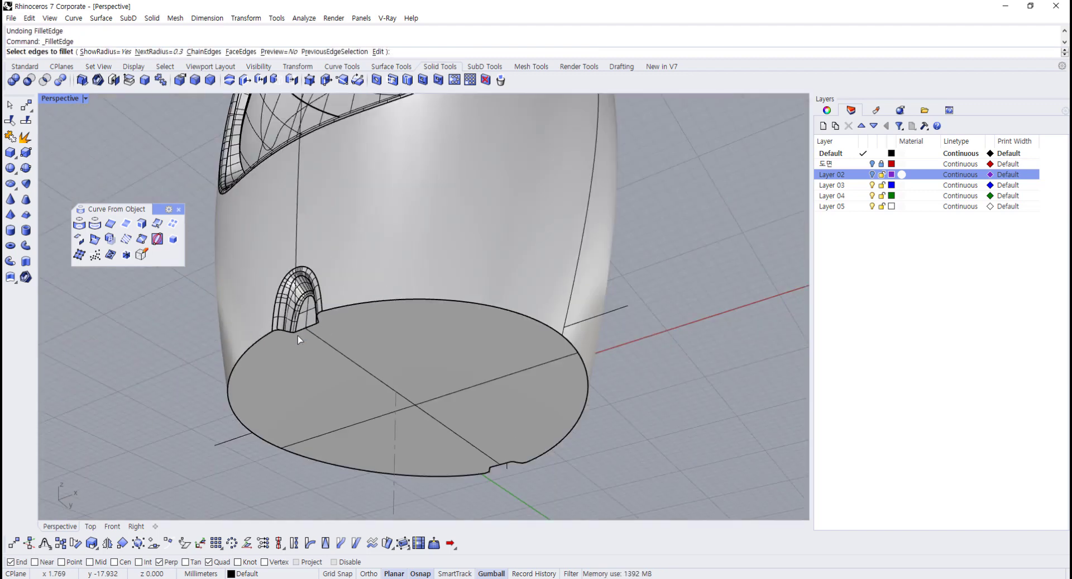
right_click_drag(240, 306, 214, 292)
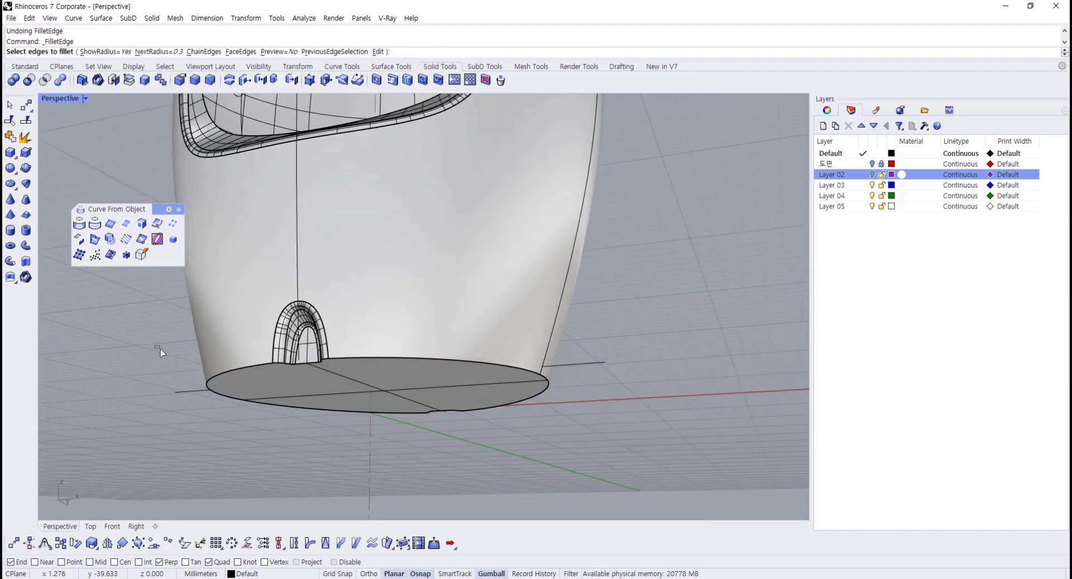
left_click_drag(156, 344, 594, 491)
scroll(422, 401, "up", 3)
key("Return")
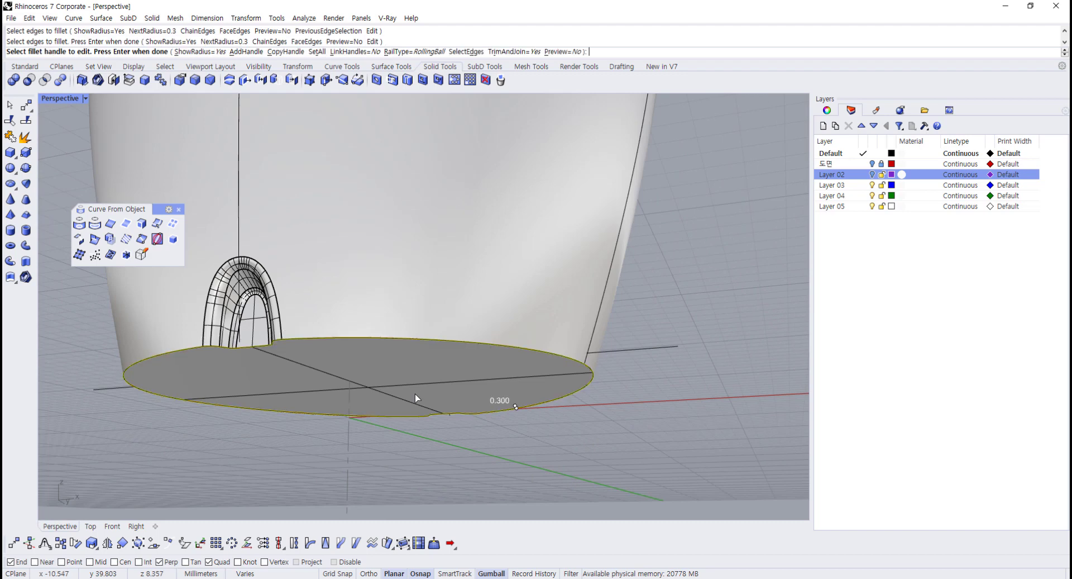
key("Return")
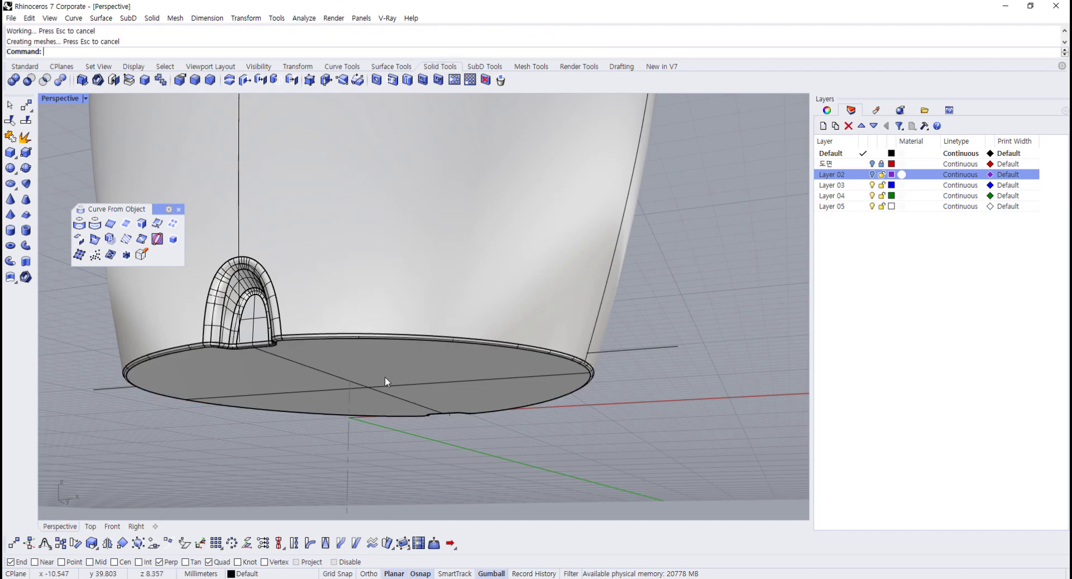
scroll(273, 363, "up", 5)
scroll(212, 381, "down", 10)
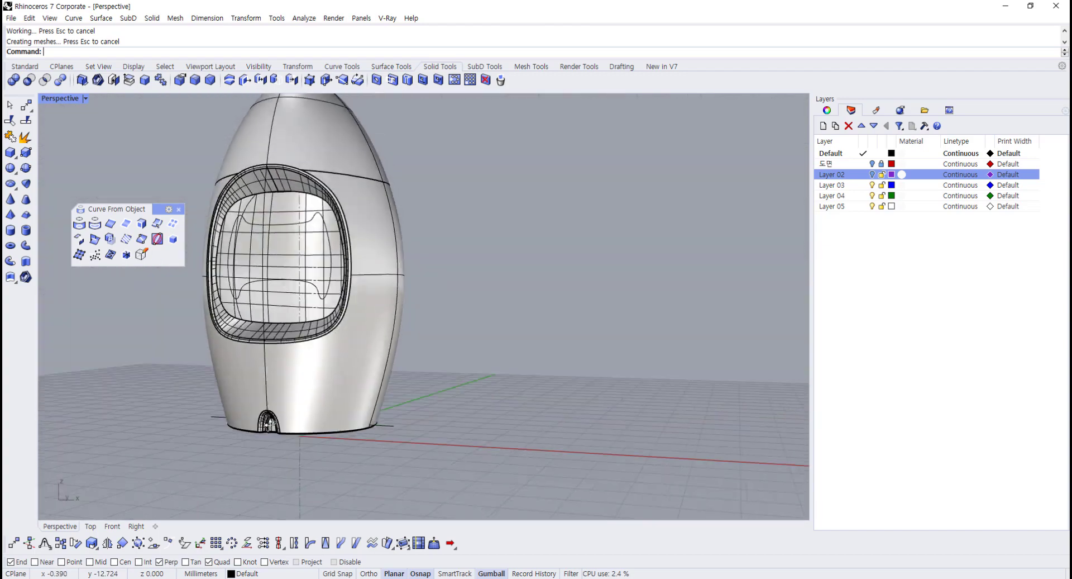
- Show Layer 02 to check the panel surface inside the front opening, and hide the layer again
mouse_move(270, 424)
right_mouse_down()
mouse_move(192, 436)
mouse_move(302, 491)
mouse_move(252, 447)
mouse_move(285, 437)
right_mouse_up()
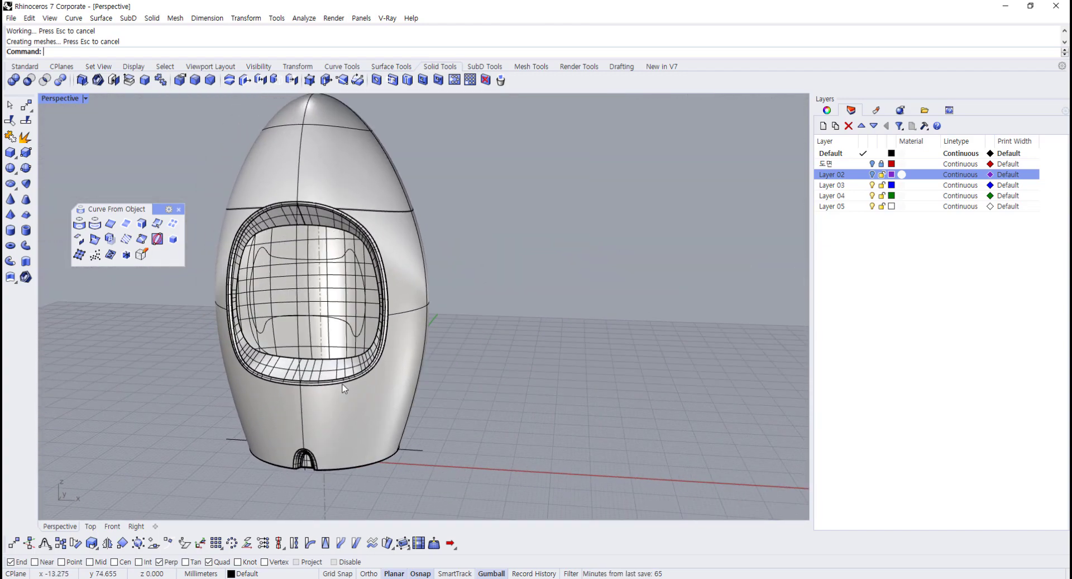
scroll(402, 353, "up", 5)
scroll(402, 353, "up", 2)
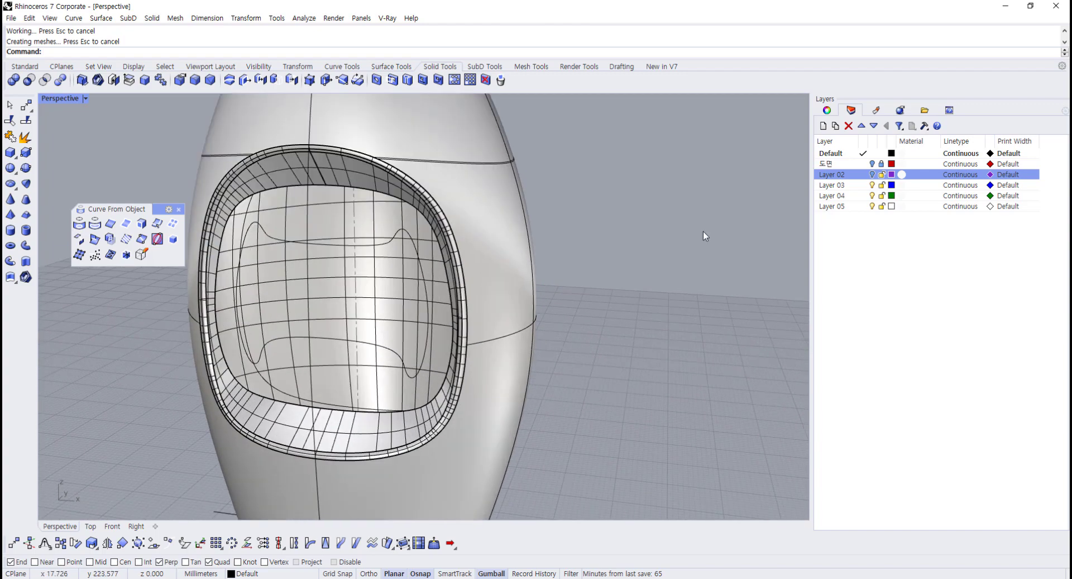
left_click(872, 176)
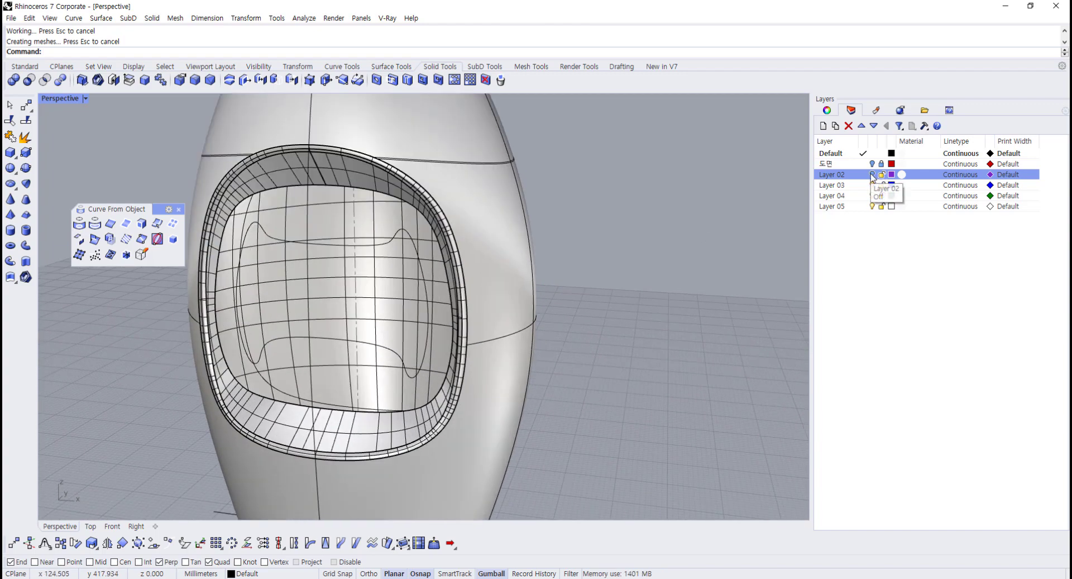
left_click(361, 230)
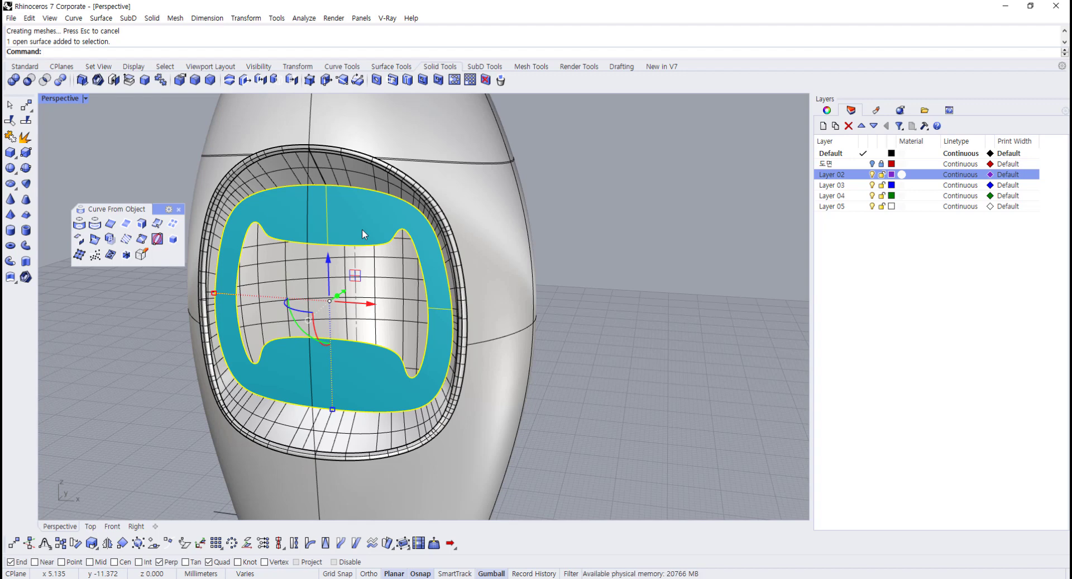
left_click(873, 174)
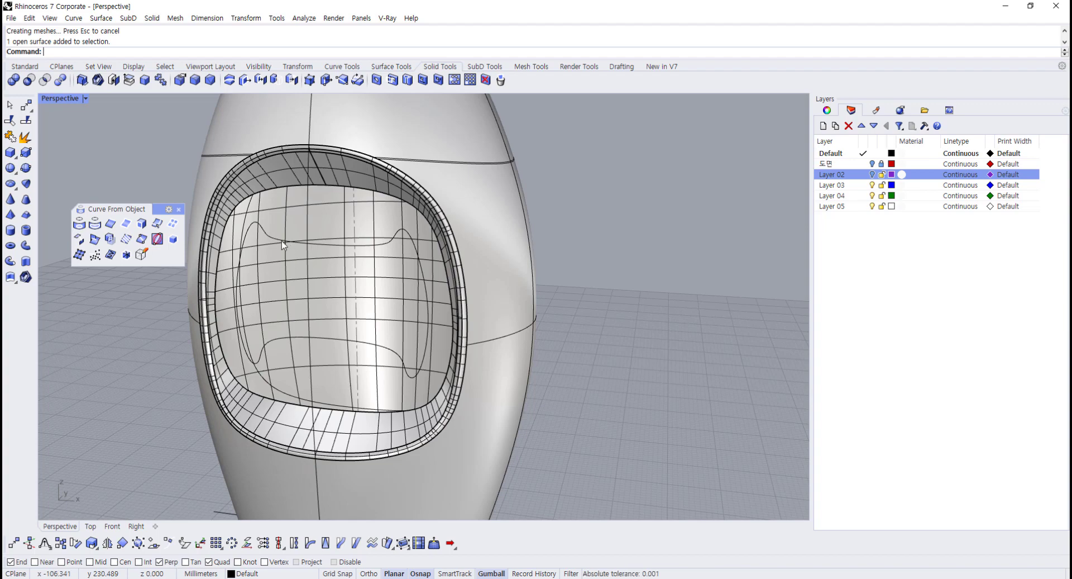
- Fillet the inner edges of the front opening's rim with a 0.2 mm radius
scroll(315, 266, "up", 5)
scroll(280, 217, "down", 6)
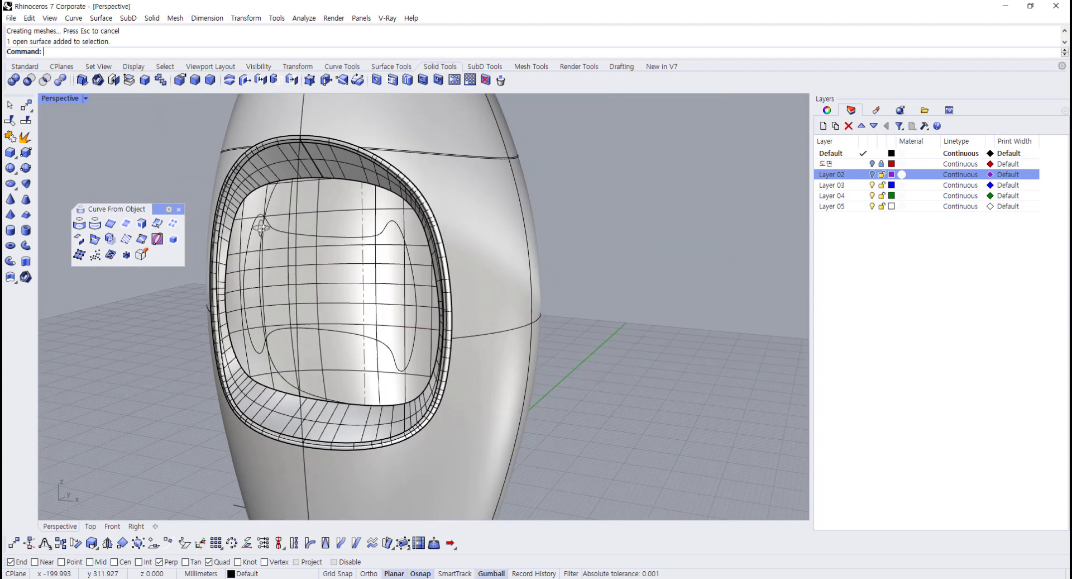
mouse_move(281, 218)
right_mouse_down()
mouse_move(246, 209)
mouse_move(283, 225)
right_mouse_up()
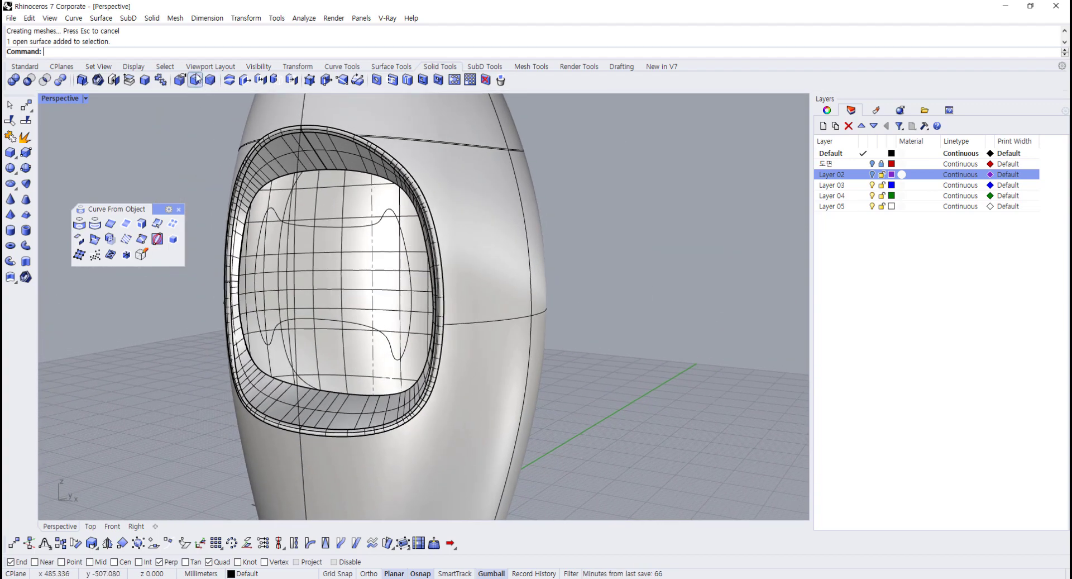
left_click(195, 79)
left_click(177, 55)
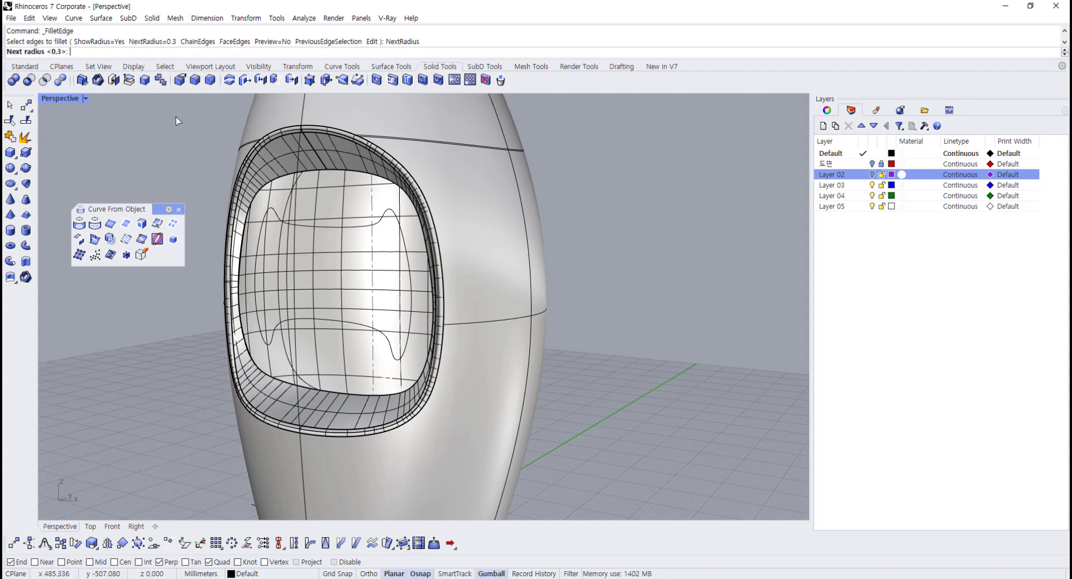
type(".2")
key("Return")
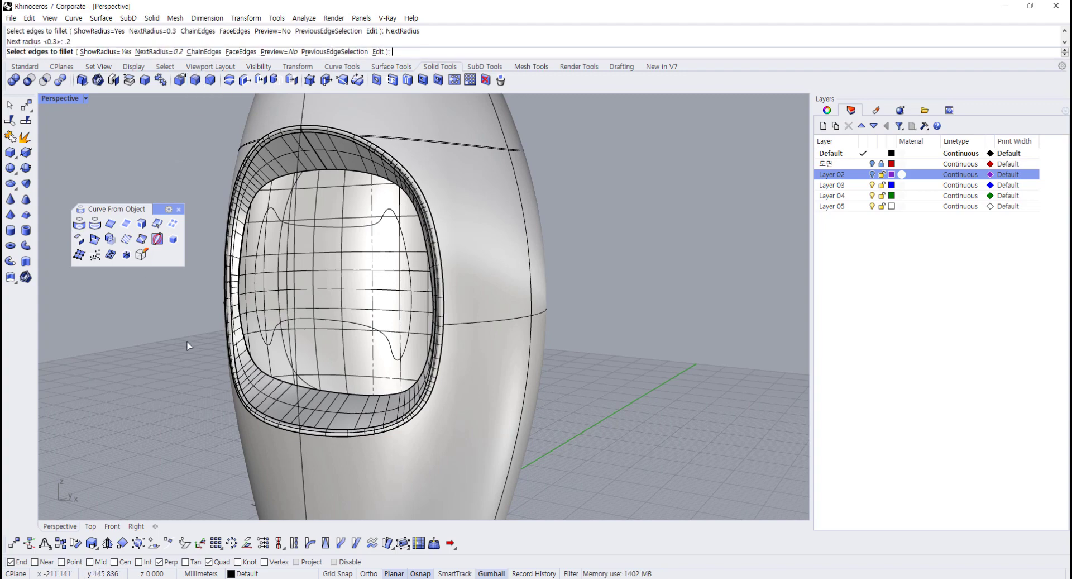
scroll(234, 344, "up", 8)
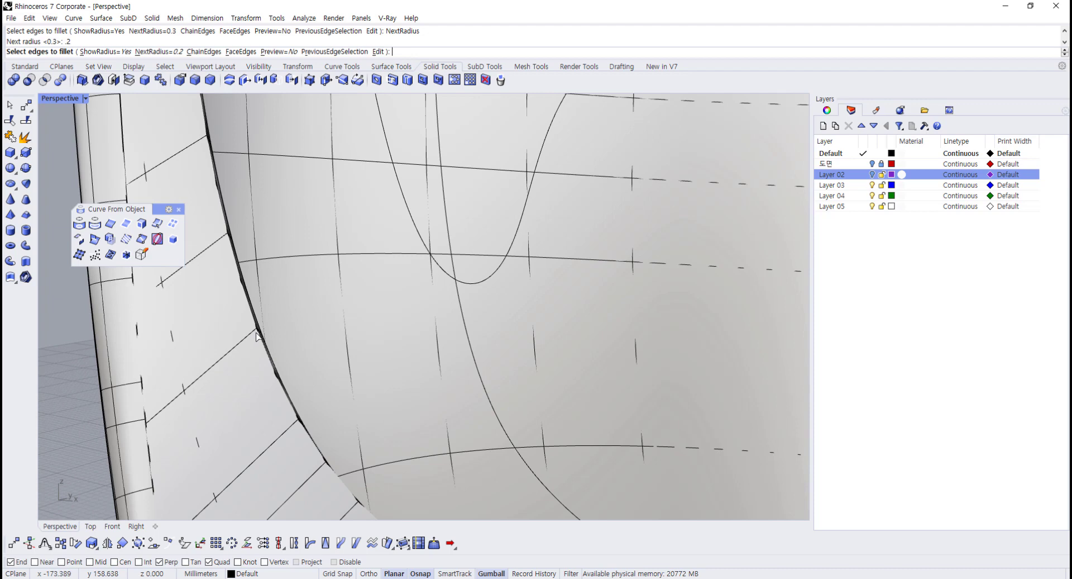
left_click(260, 337)
scroll(199, 359, "down", 8)
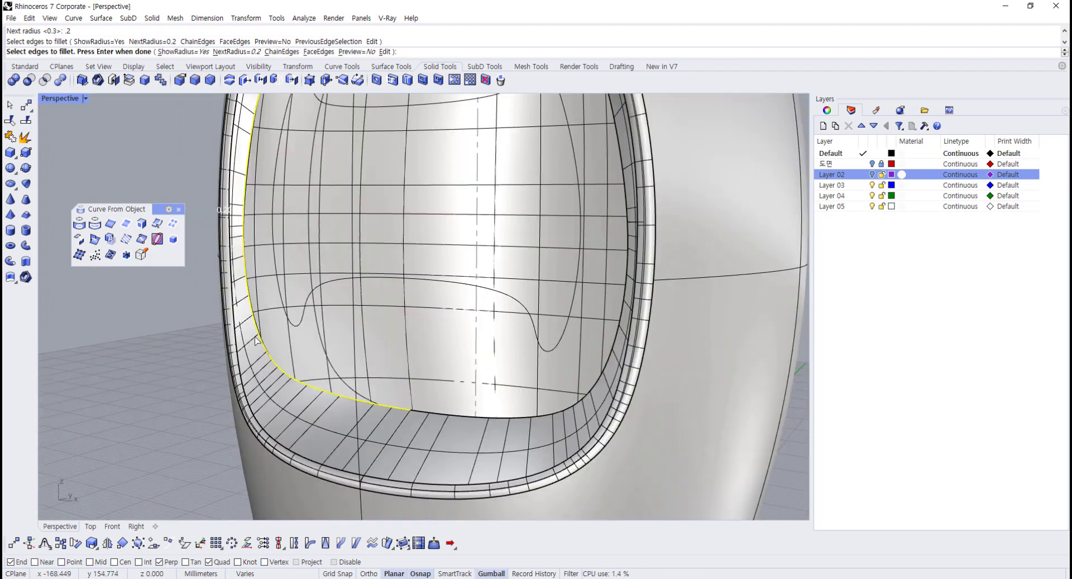
left_click(238, 410)
scroll(190, 372, "up", 6)
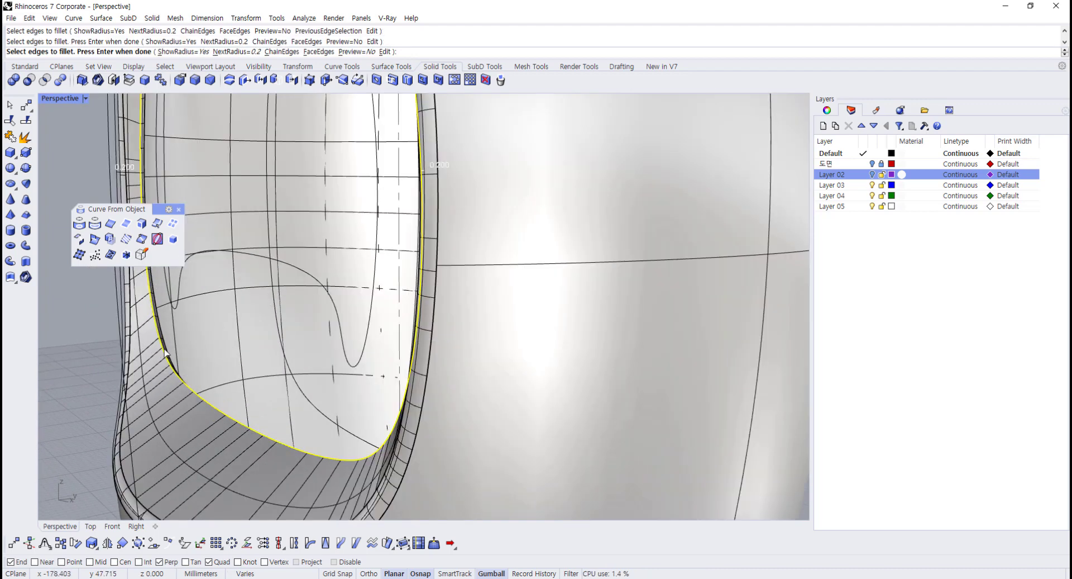
key("Return")
key("Return")
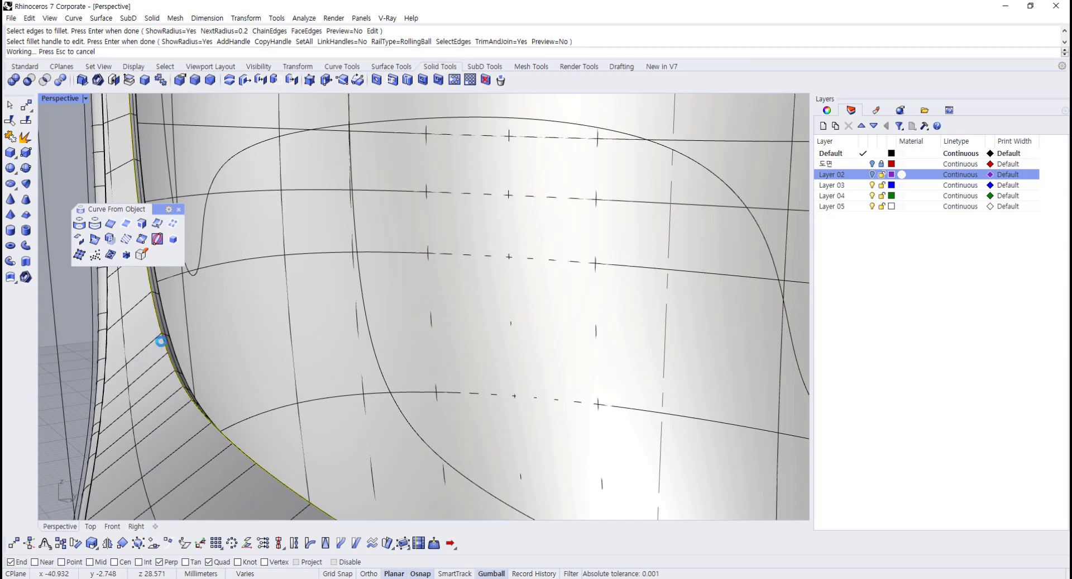
- Inspect the filleted opening rim, and preview the model's render mesh with the Jagged and faster quality
scroll(164, 340, "up", 5)
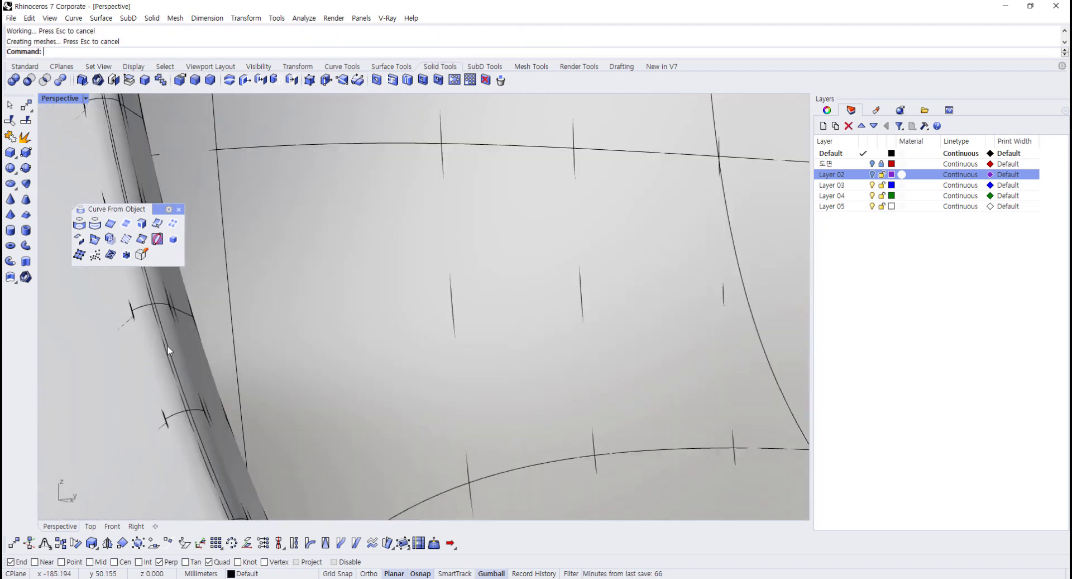
scroll(167, 350, "down", 8)
scroll(170, 369, "up", 8)
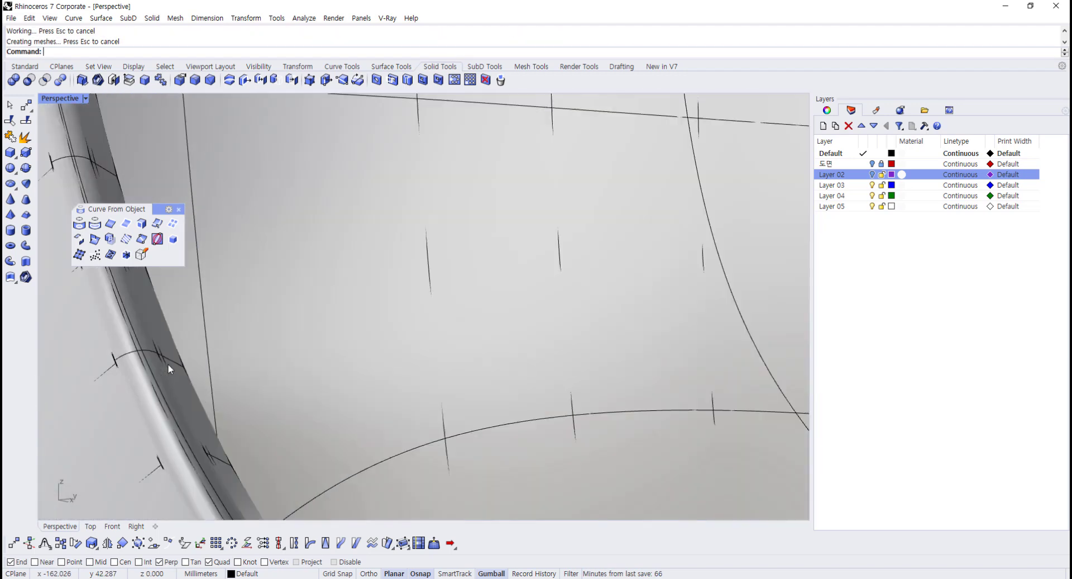
right_click_drag(168, 368, 247, 363)
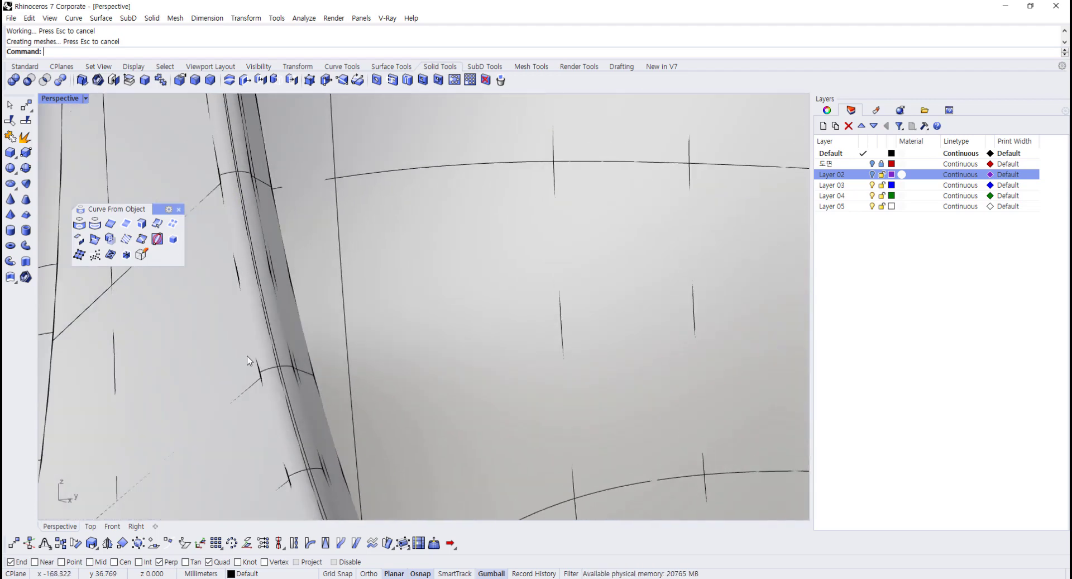
left_click(25, 66)
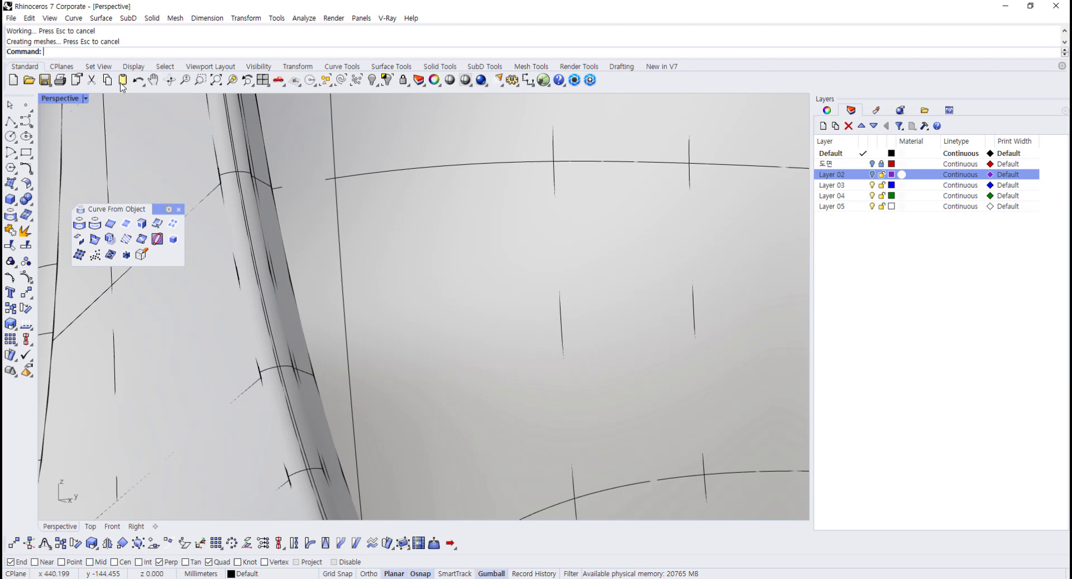
left_click(513, 81)
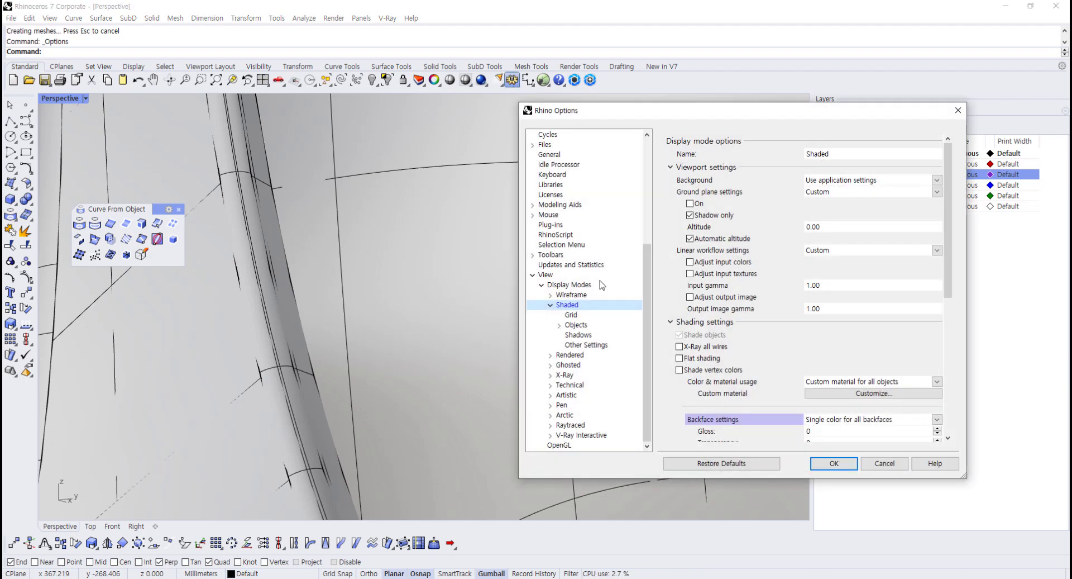
scroll(602, 285, "up", 6)
left_click(545, 205)
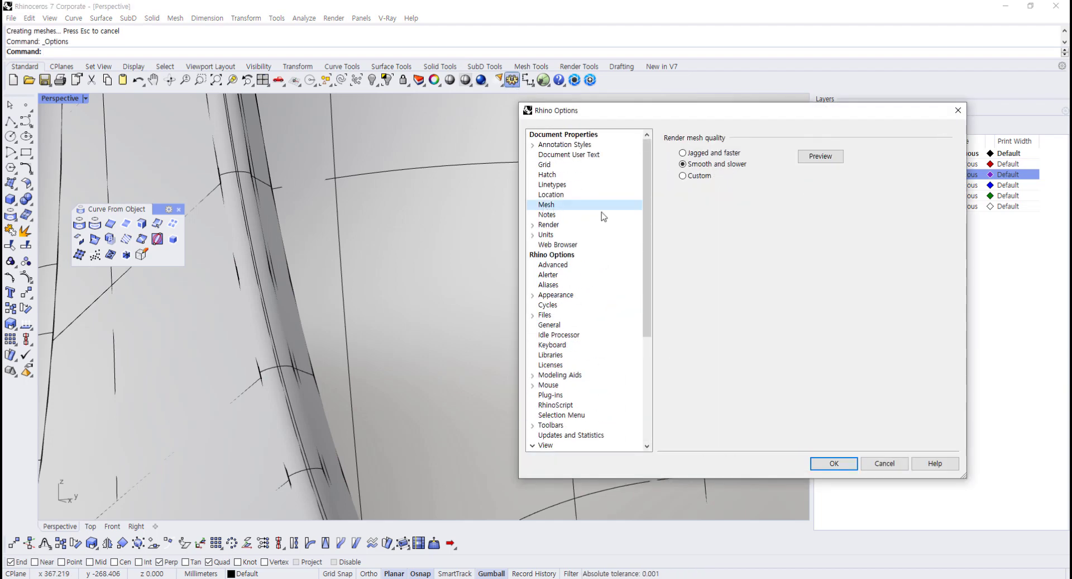
left_click_drag(711, 110, 578, 111)
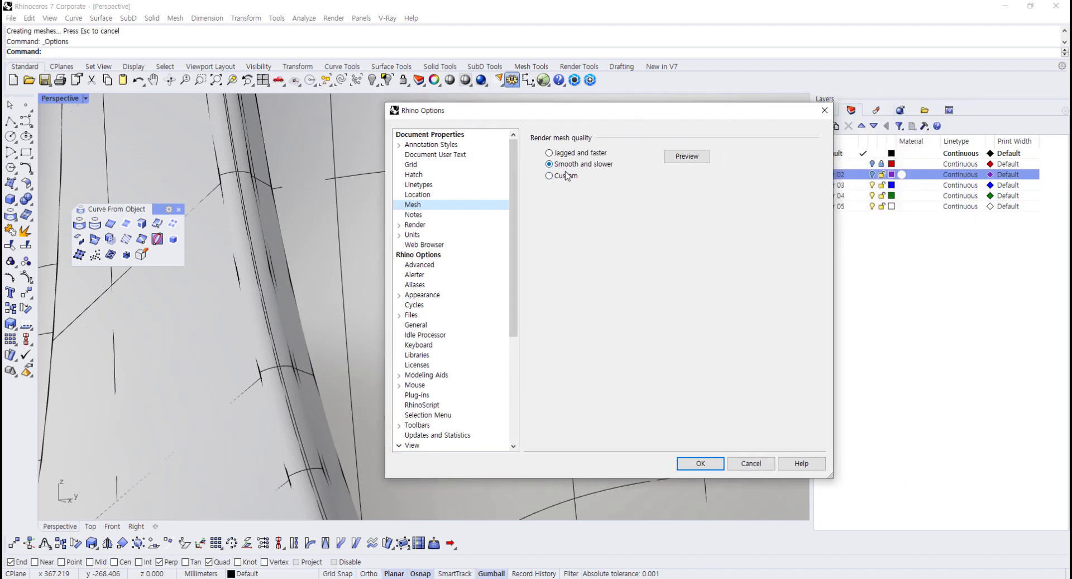
left_click(555, 151)
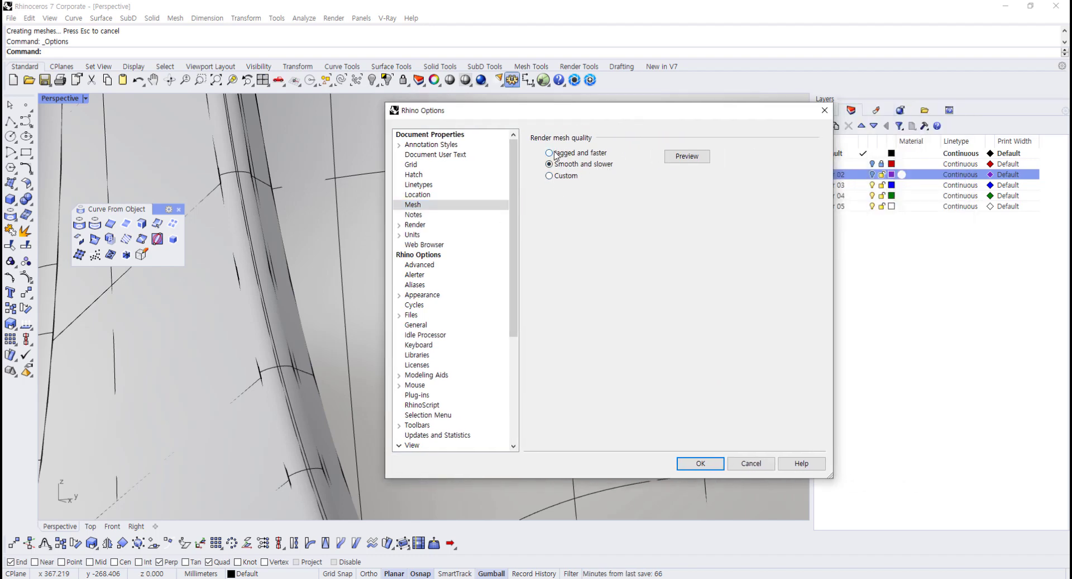
left_click(676, 157)
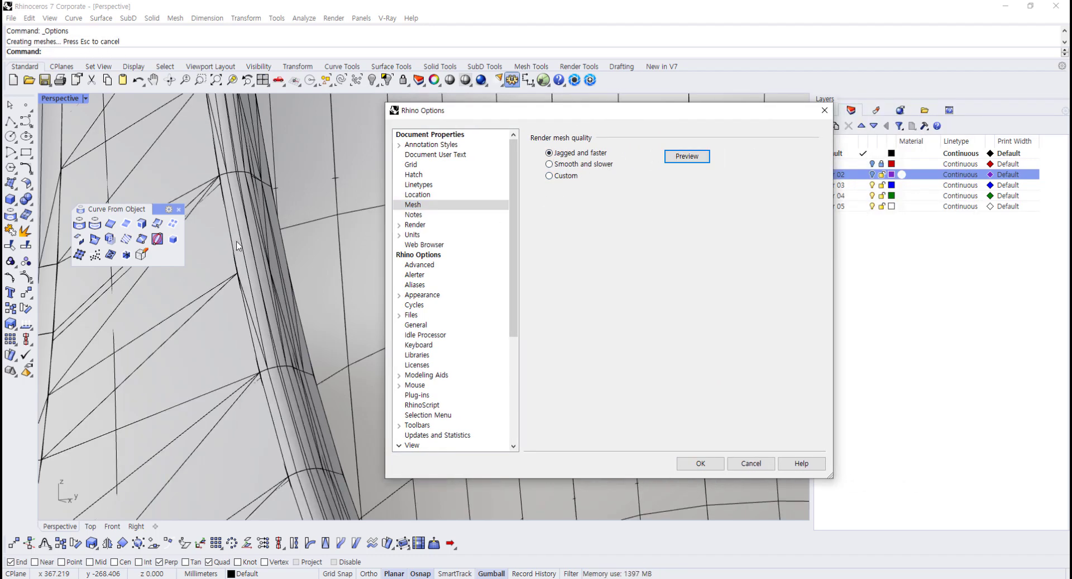
- Preview the Smooth and slower render mesh, and apply the Custom render mesh quality
left_click(567, 164)
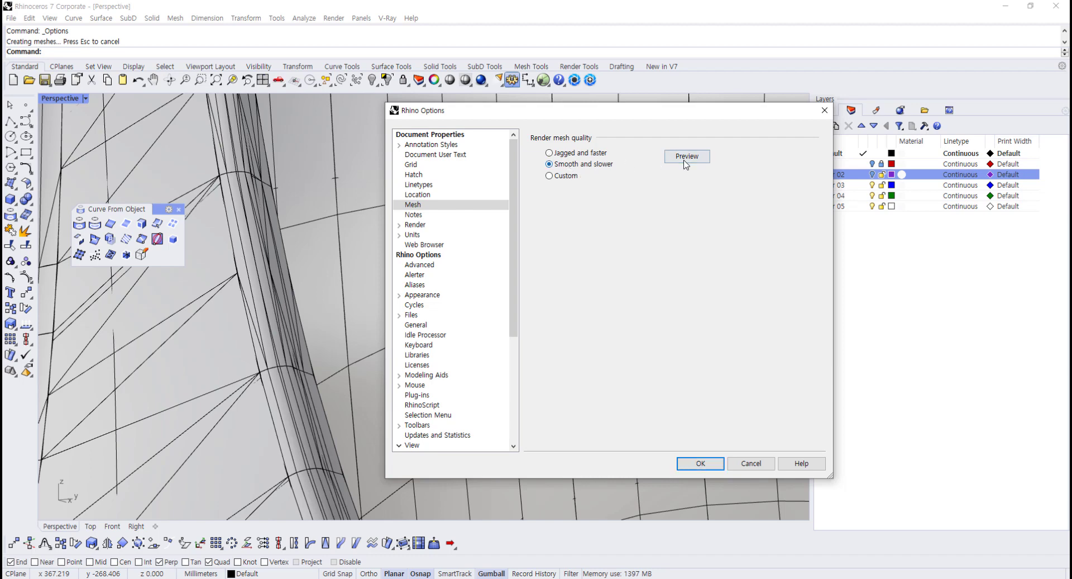
left_click(687, 156)
left_click(561, 176)
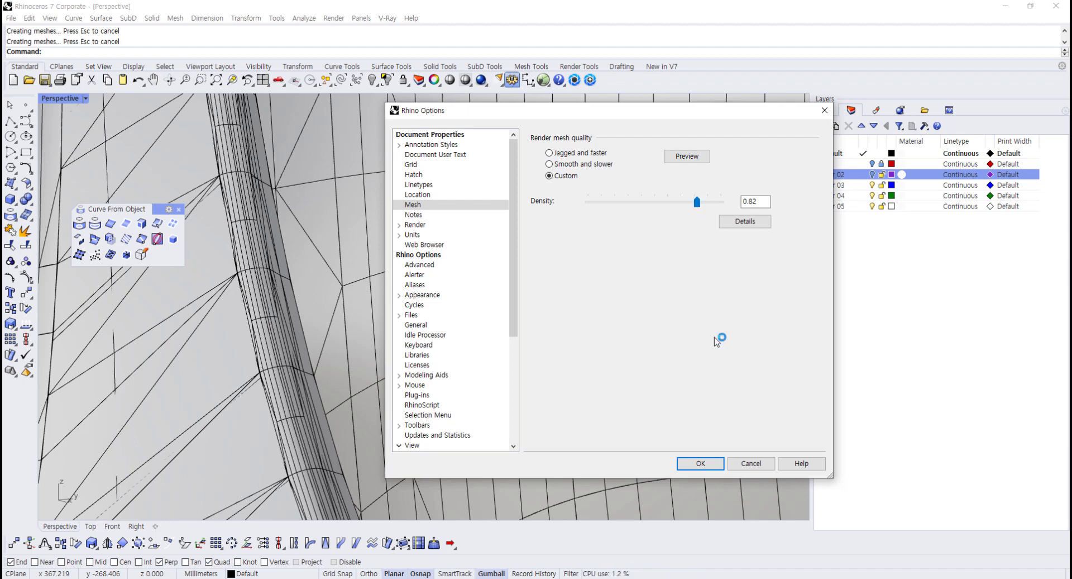
left_click(698, 463)
- Examine the filleted front opening and the overall body shape up close and from the front
scroll(334, 371, "up", 5)
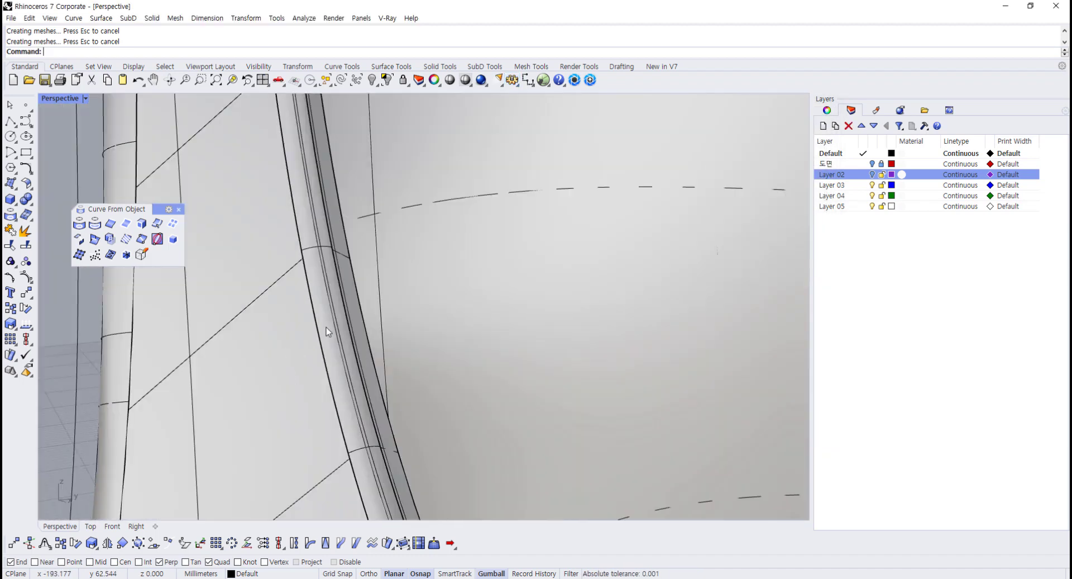
scroll(335, 325, "down", 6)
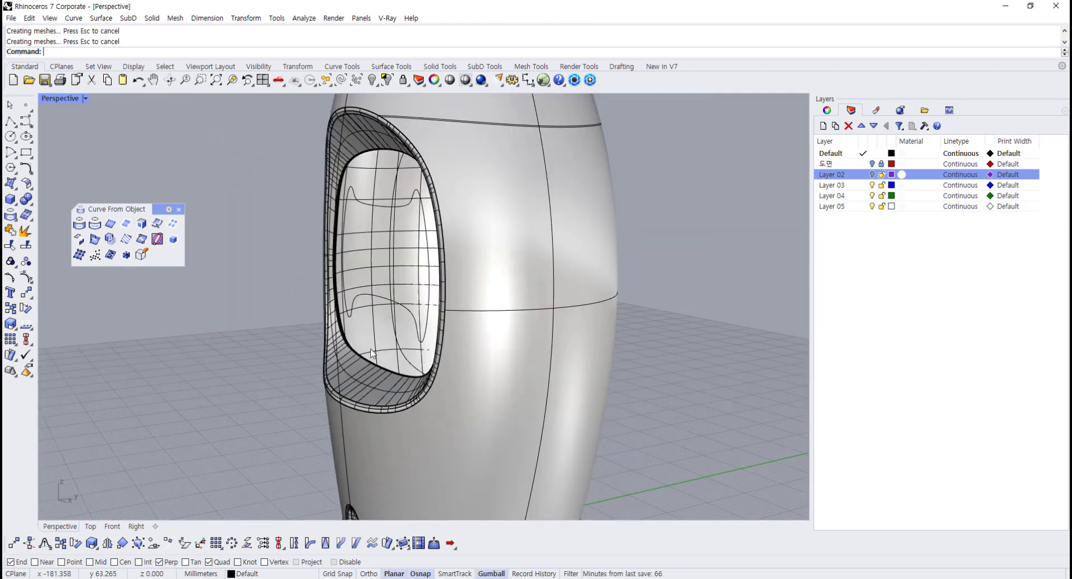
left_click(448, 438)
scroll(564, 402, "down", 2)
right_click_drag(491, 360, 414, 299)
scroll(584, 390, "down", 4)
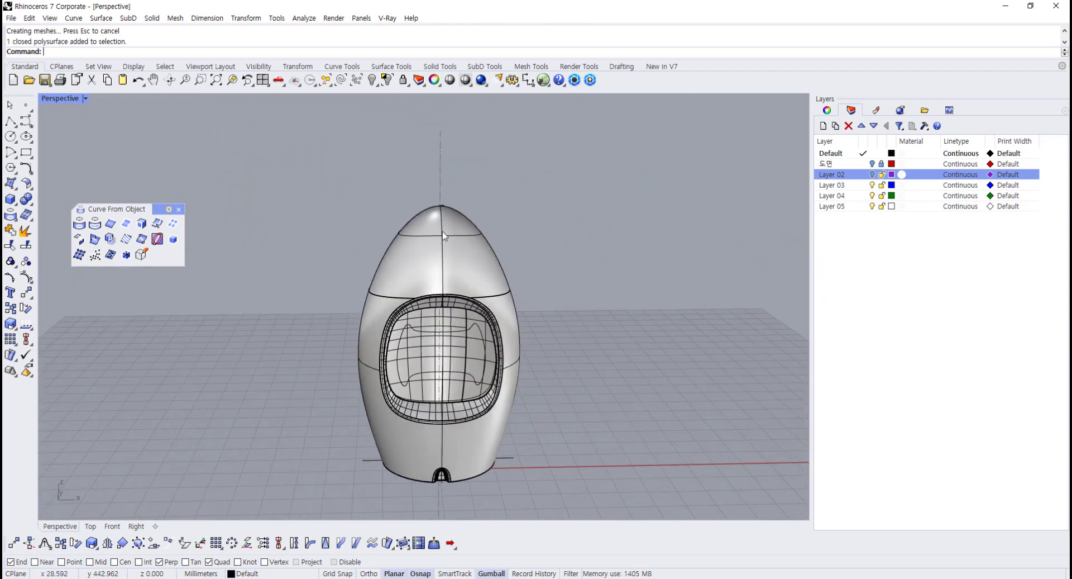
scroll(414, 299, "up", 5)
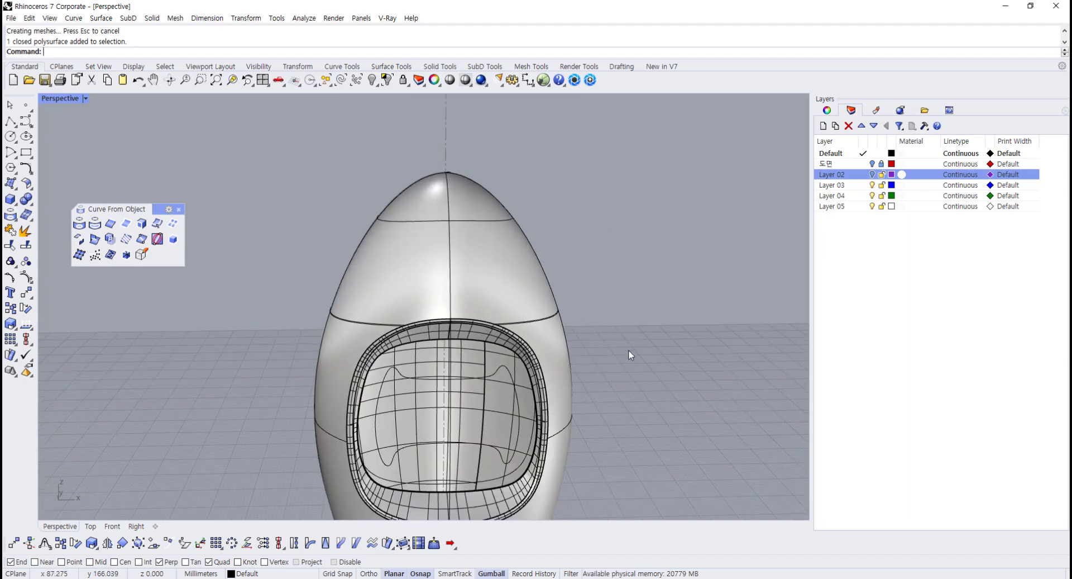
right_click_drag(629, 350, 490, 329)
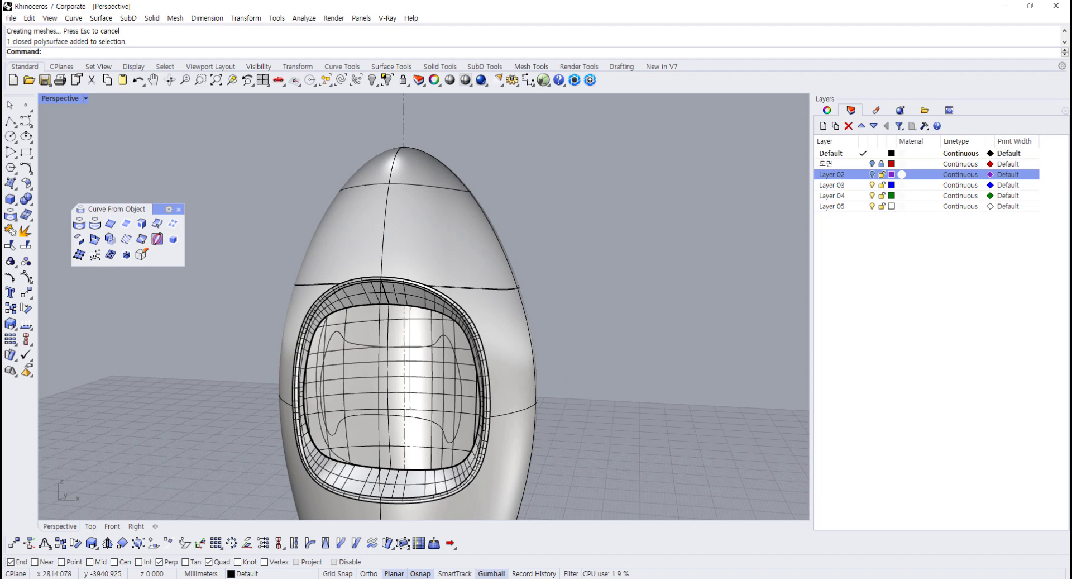
scroll(464, 380, "down", 2)
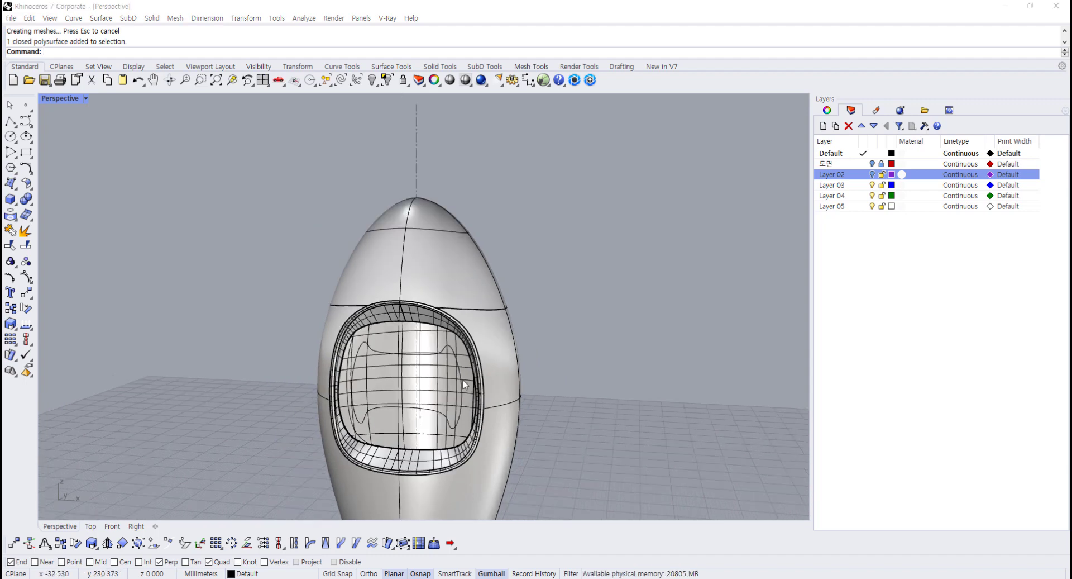
right_click_drag(427, 337, 447, 322)
scroll(464, 318, "down", 2)
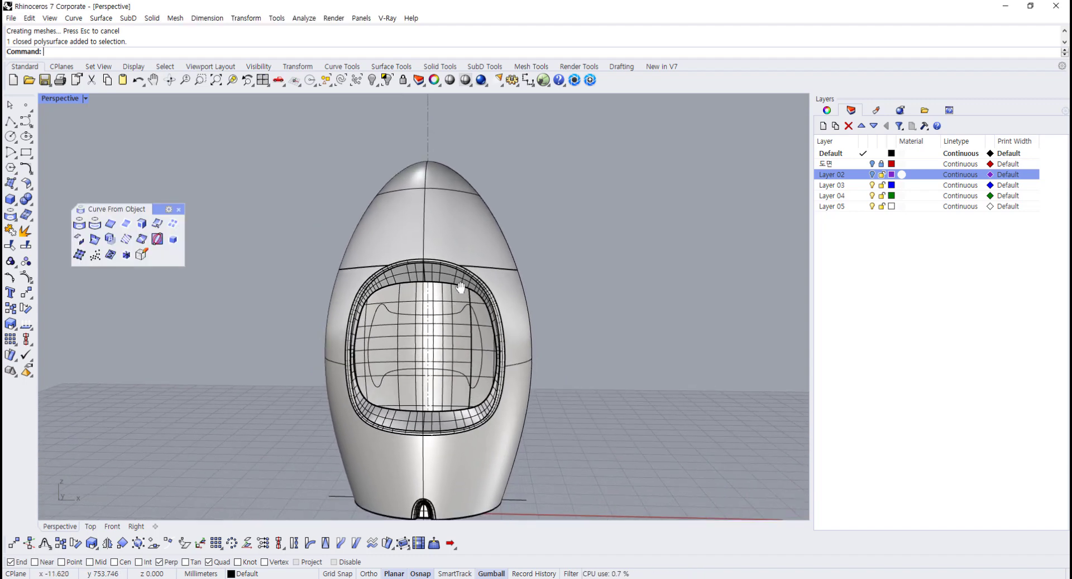
- Show the 도면 reference drawing layer and maximize the Front view around the two eye marks
double_click(58, 98)
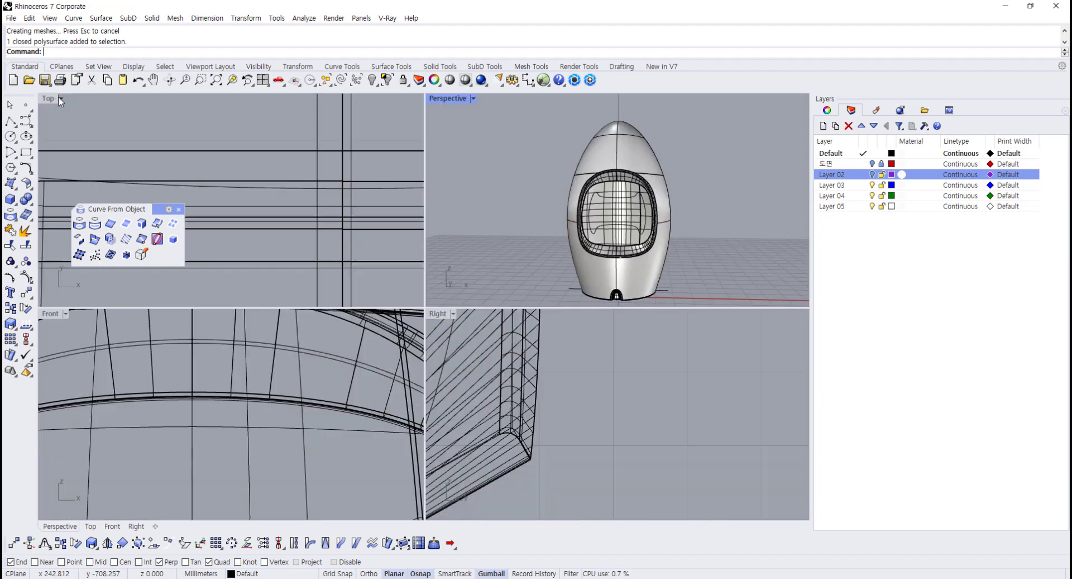
scroll(323, 452, "down", 5)
scroll(271, 381, "up", 4)
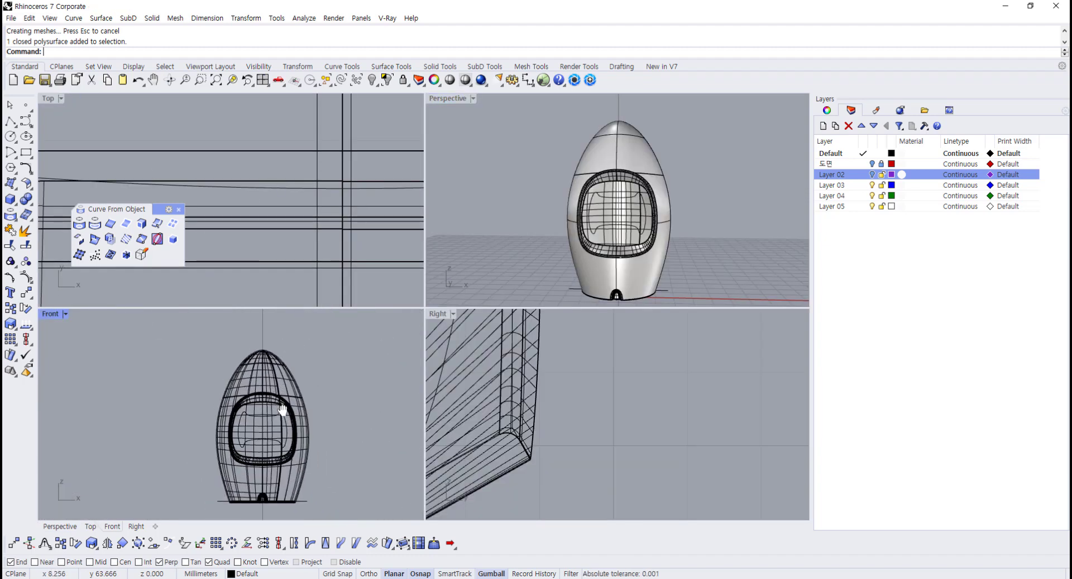
left_click(873, 163)
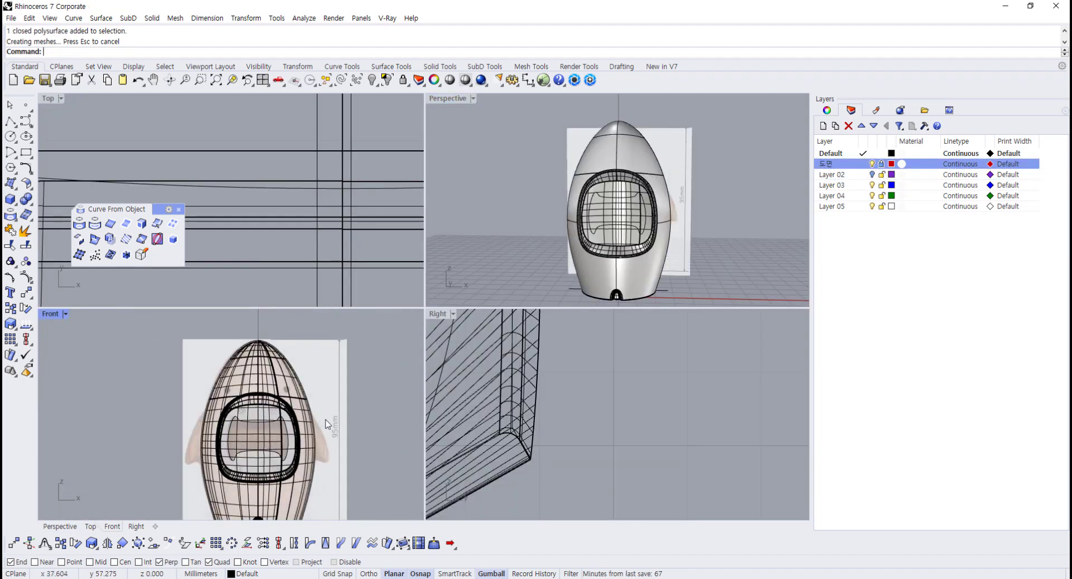
scroll(124, 357, "up", 5)
double_click(51, 314)
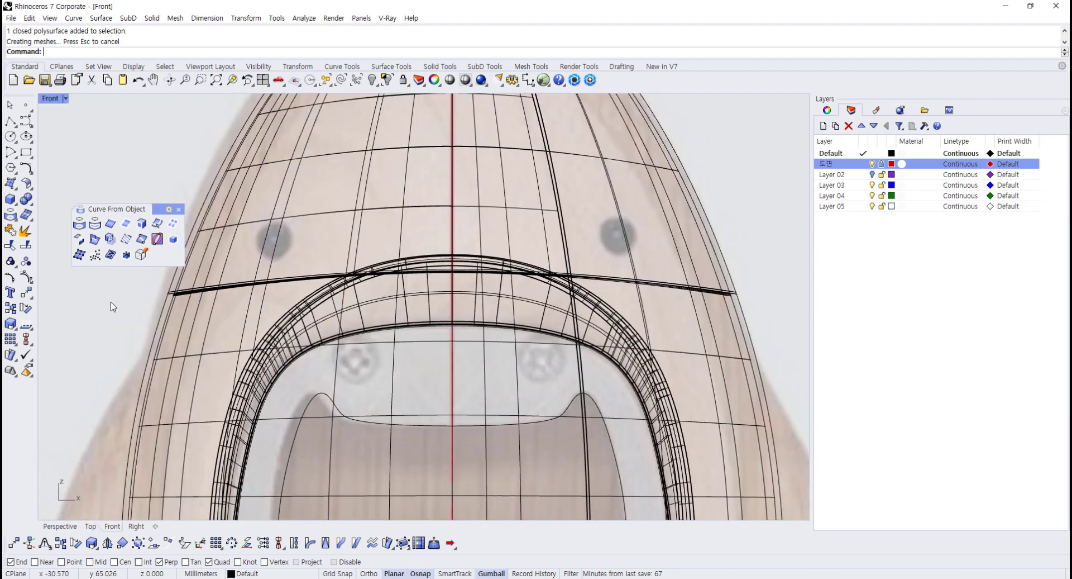
left_click_drag(156, 207, 151, 112)
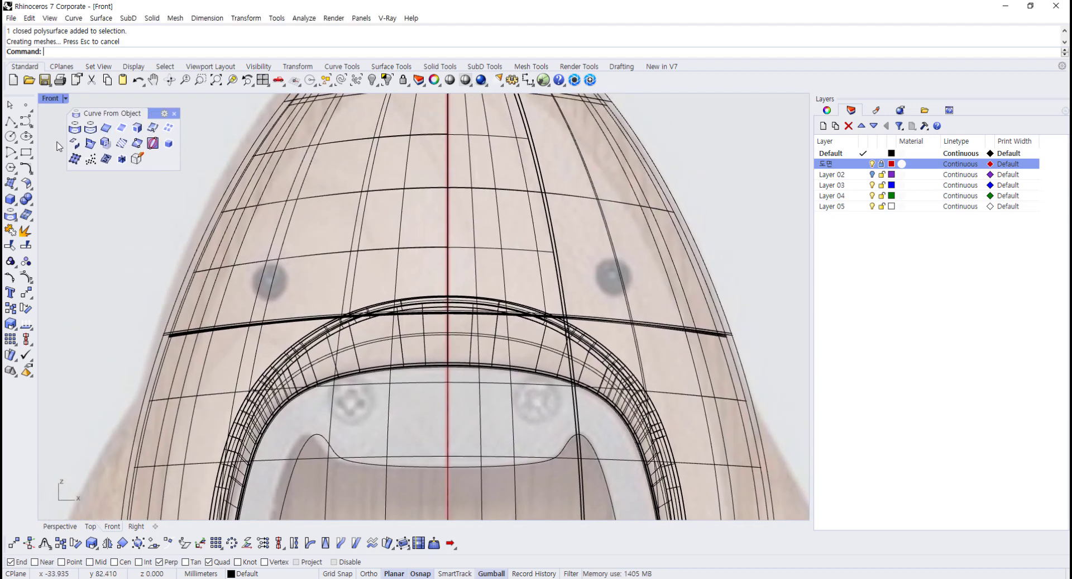
- Create a sphere of about 1.5 mm radius over the eye mark on the +X side of the reference drawing
left_click(11, 200)
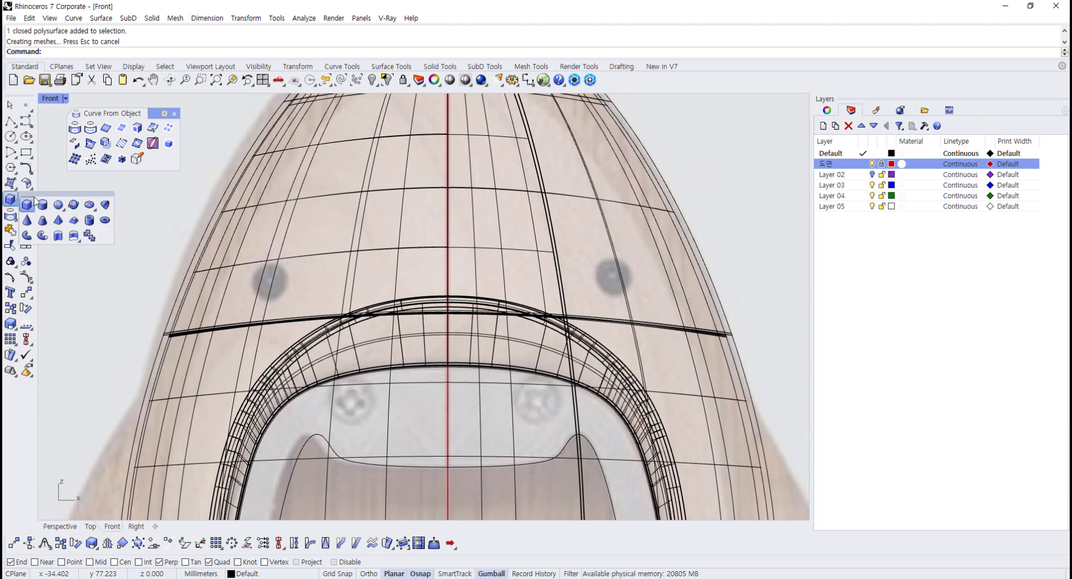
left_click_drag(25, 193, 49, 205)
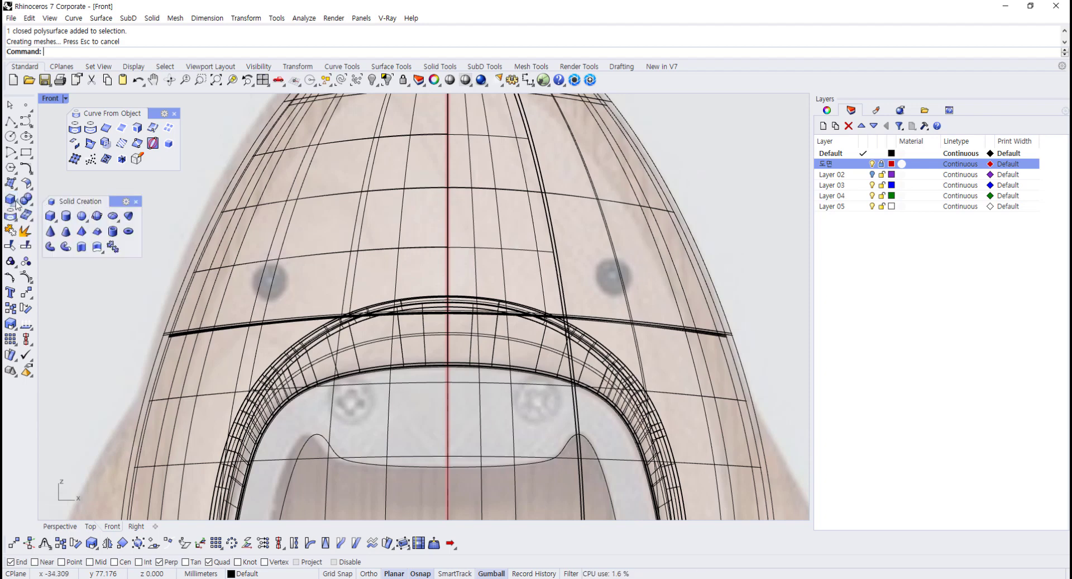
left_click(82, 216)
scroll(290, 288, "up", 3)
scroll(592, 289, "up", 3)
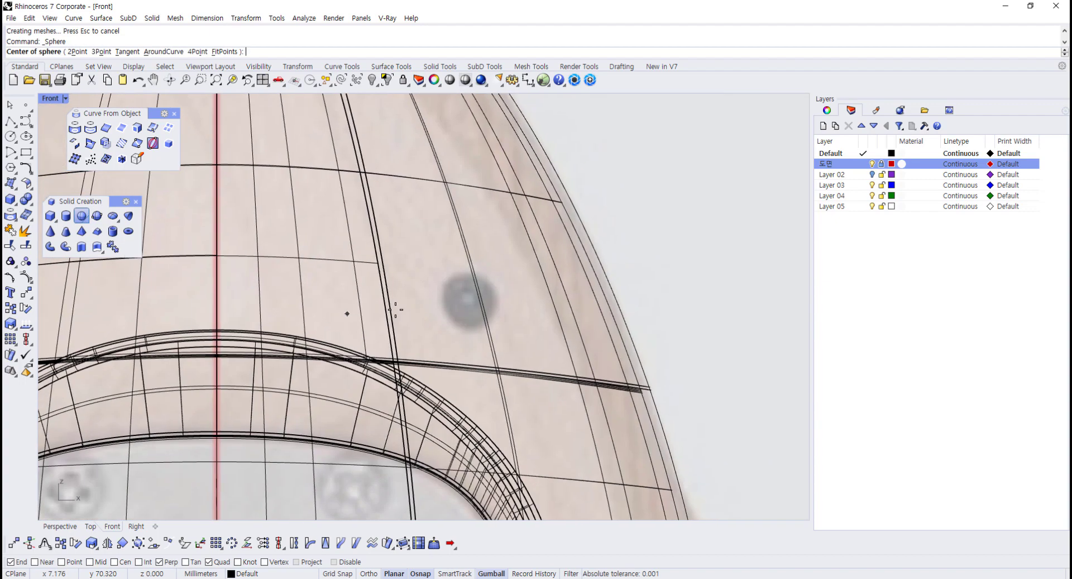
left_click(486, 299)
key("F8")
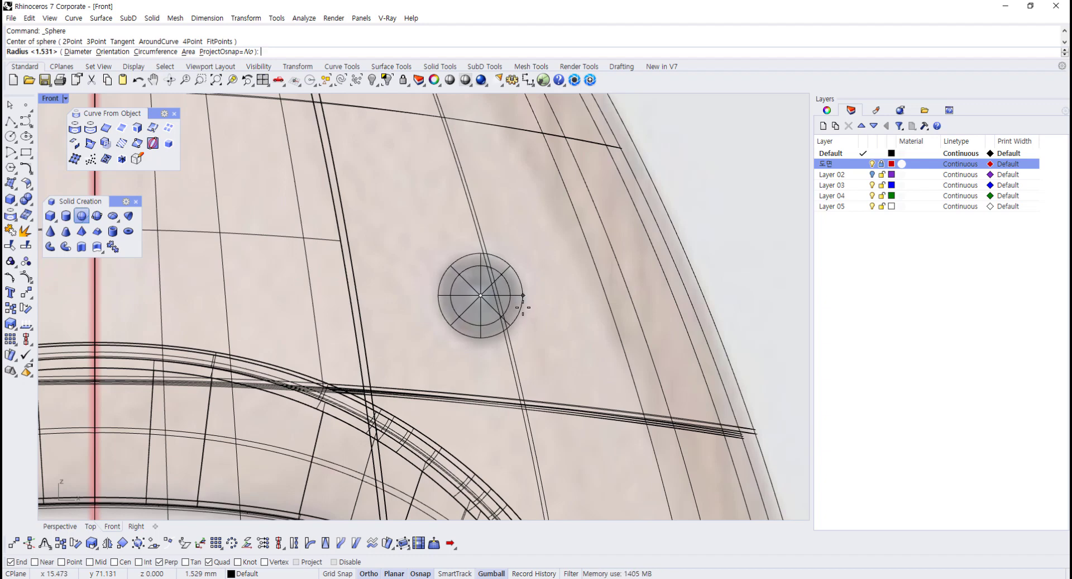
left_click(524, 307)
left_click(518, 307)
- Mirror the eye sphere across the body's vertical centre line with Near snap, keeping the original
scroll(588, 328, "down", 5)
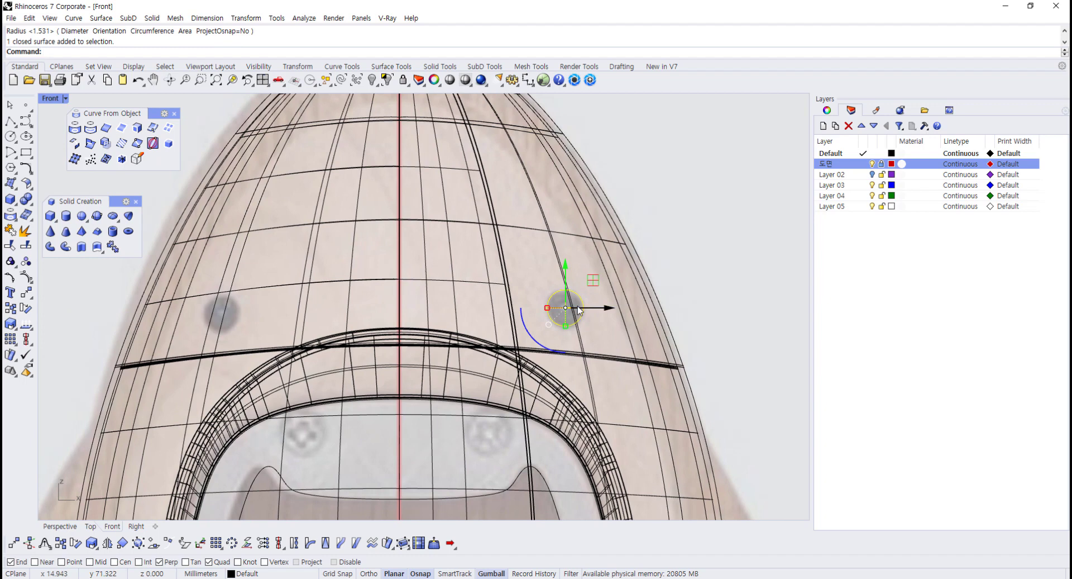
type("Mirror")
key("Return")
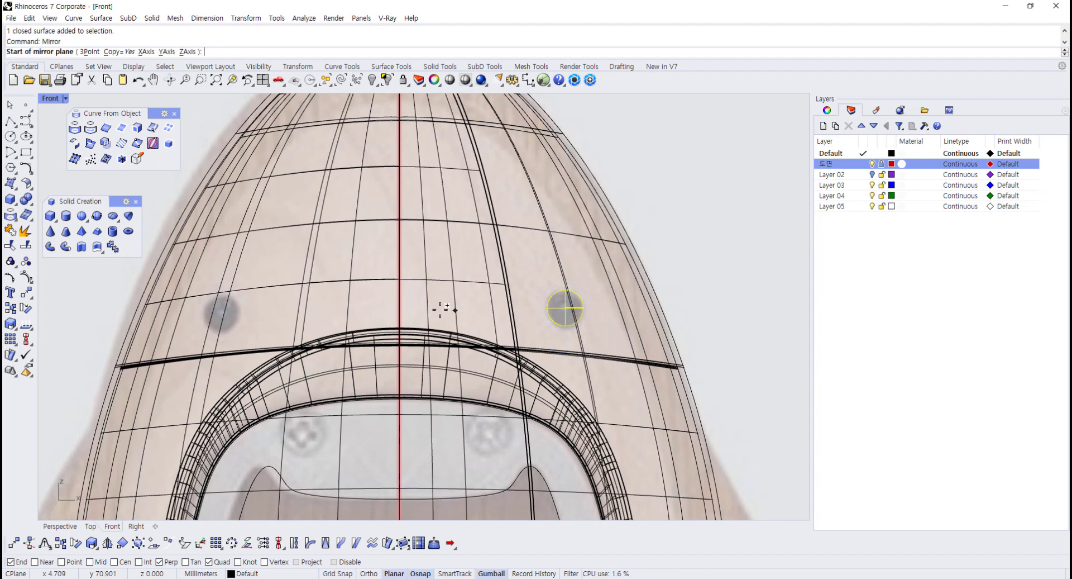
left_click(35, 561)
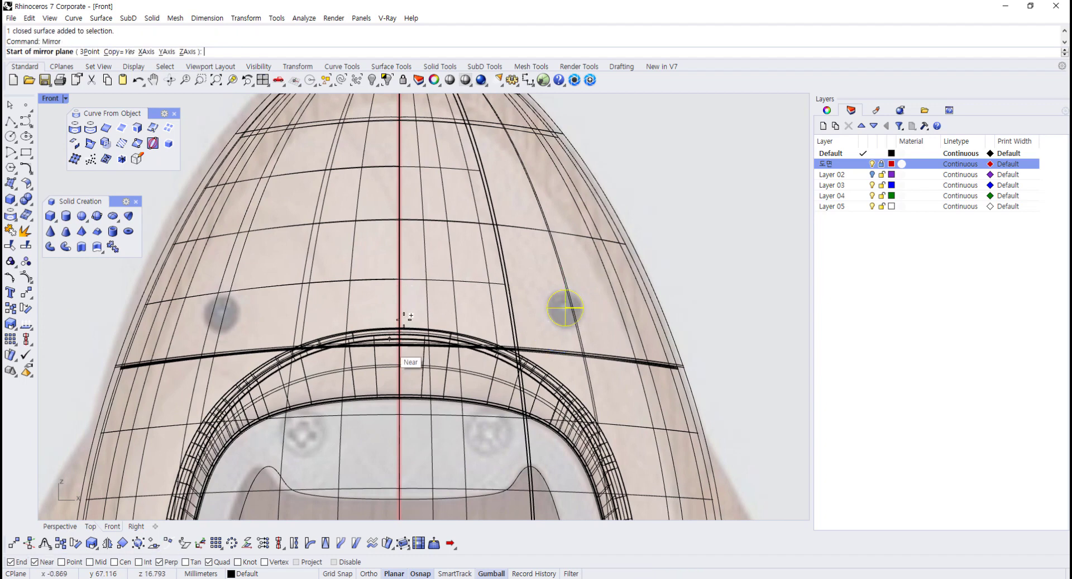
left_click(400, 294)
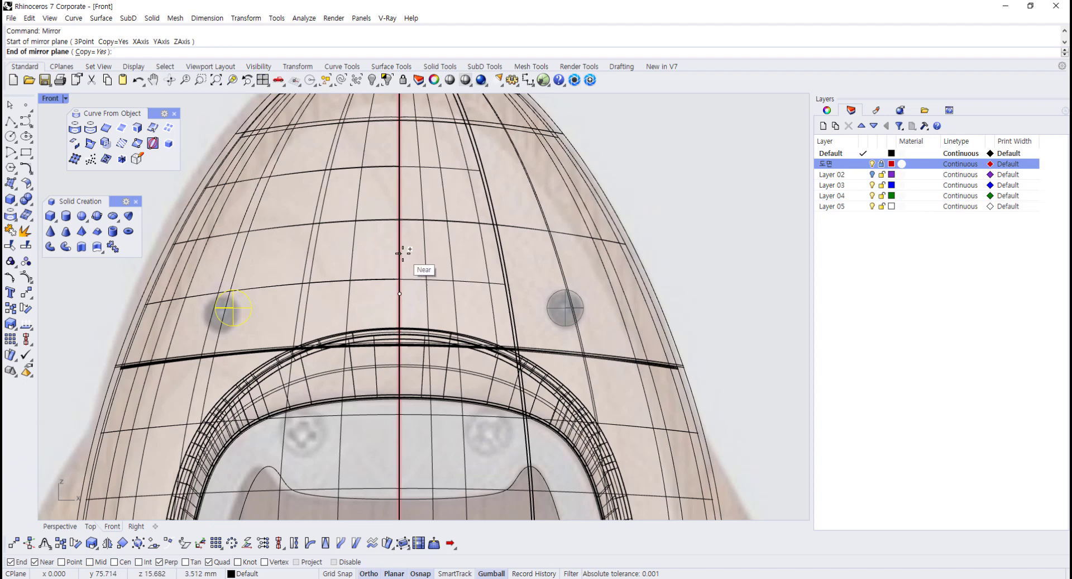
left_click(401, 252)
- Select both eye spheres and move them forward in depth from the drawing position to the front surface of the body
left_click(243, 317, "shift")
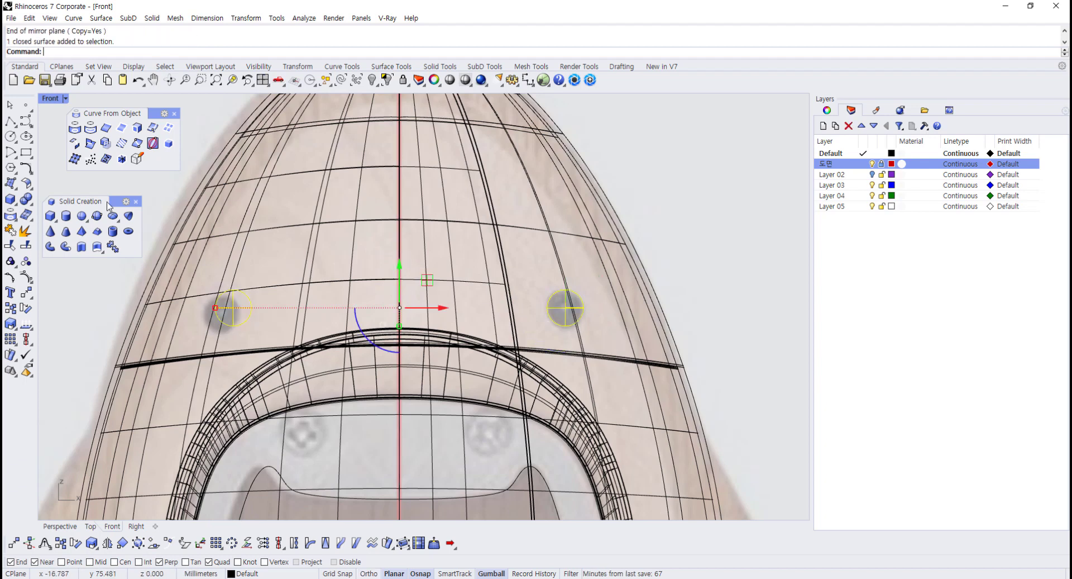
double_click(50, 98)
right_click_drag(561, 189, 631, 179)
double_click(447, 99)
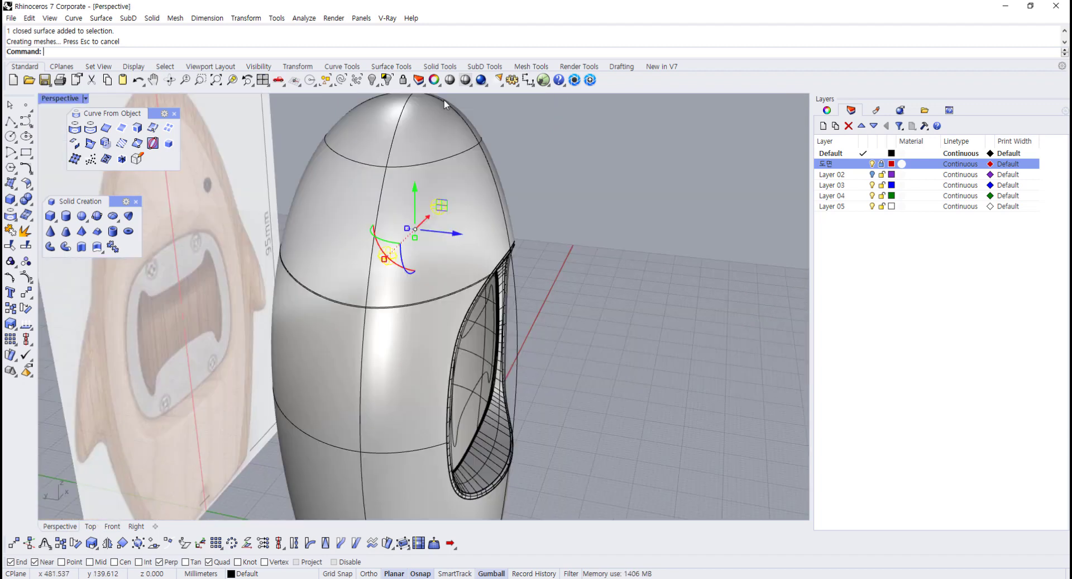
left_click(368, 344)
left_click(558, 222)
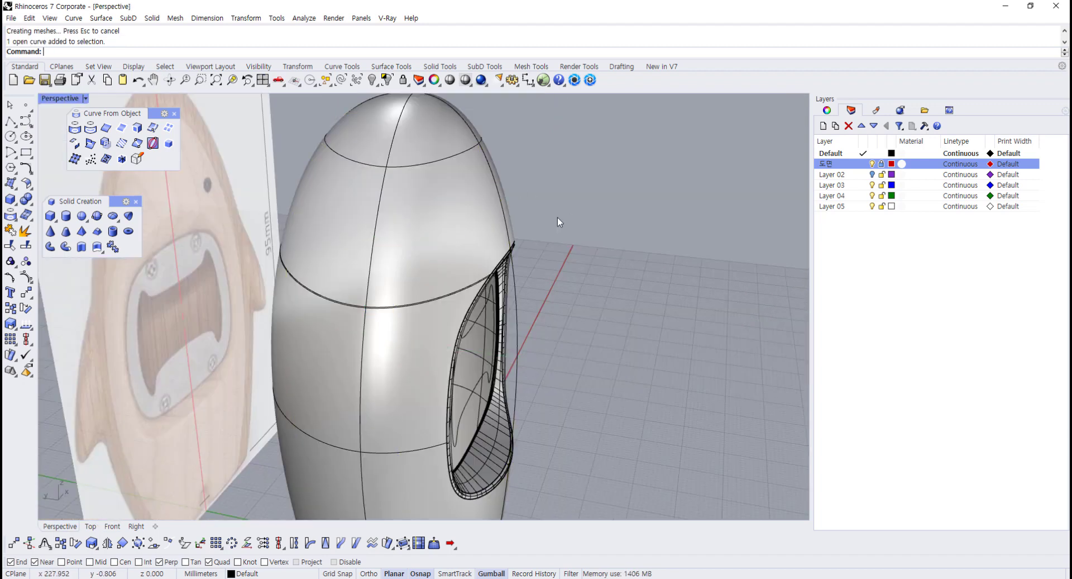
double_click(58, 98)
left_click_drag(111, 396, 316, 435)
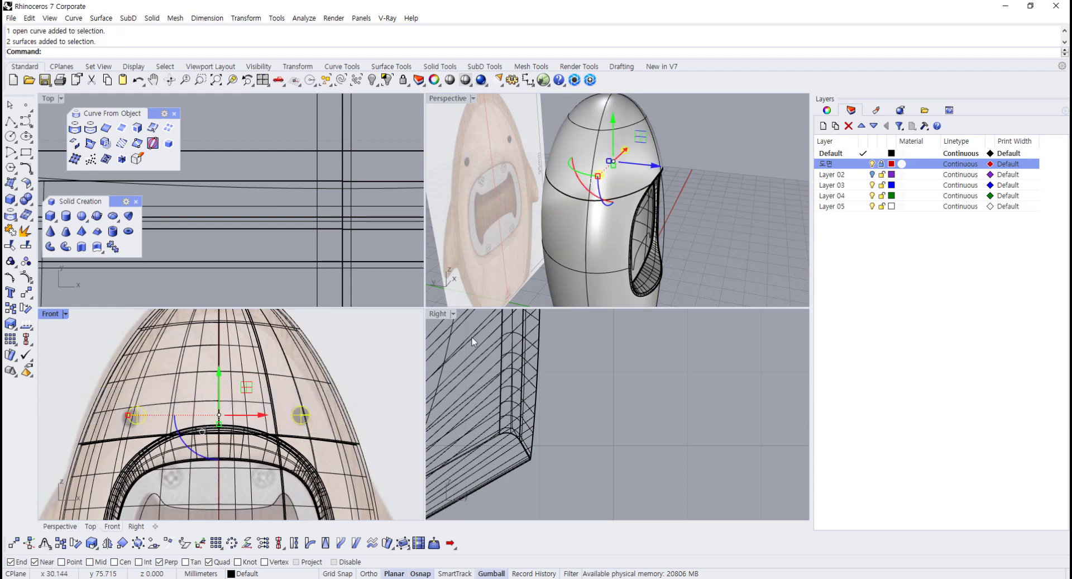
left_click_drag(614, 194, 646, 196)
- Shift both eye spheres about 0.7 mm back along the depth axis so they sit partly embedded in the body
double_click(448, 100)
scroll(456, 174, "up", 5)
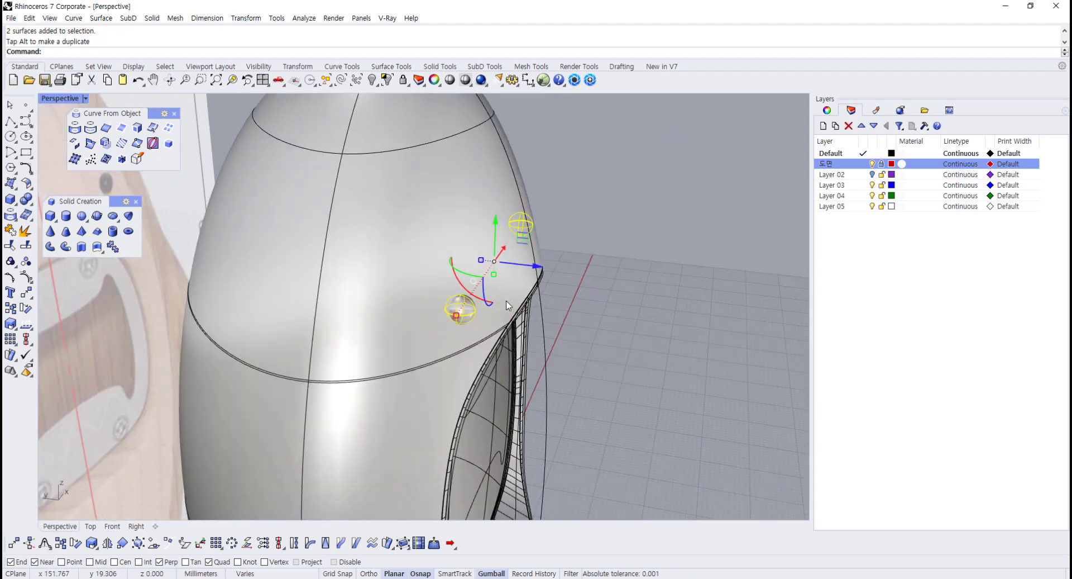
left_click_drag(526, 234, 518, 232)
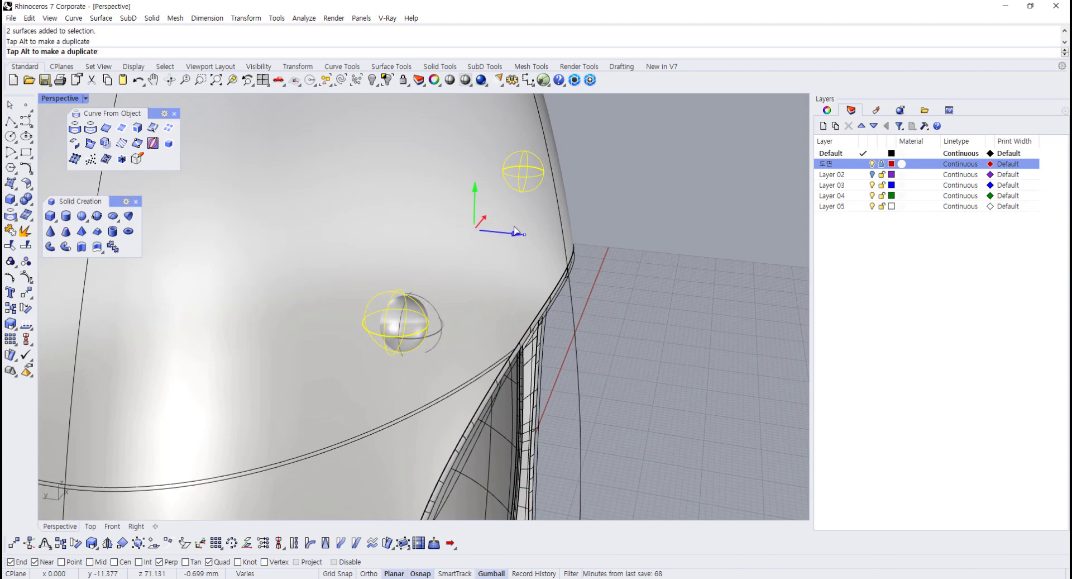
left_click_drag(515, 231, 516, 231)
- Reselect both eye spheres and nudge them slightly forward along the depth direction, checking how far they protrude
scroll(639, 350, "down", 3)
right_click_drag(639, 350, 370, 336)
left_click(329, 253)
right_click_drag(330, 252, 403, 262)
left_click(484, 258)
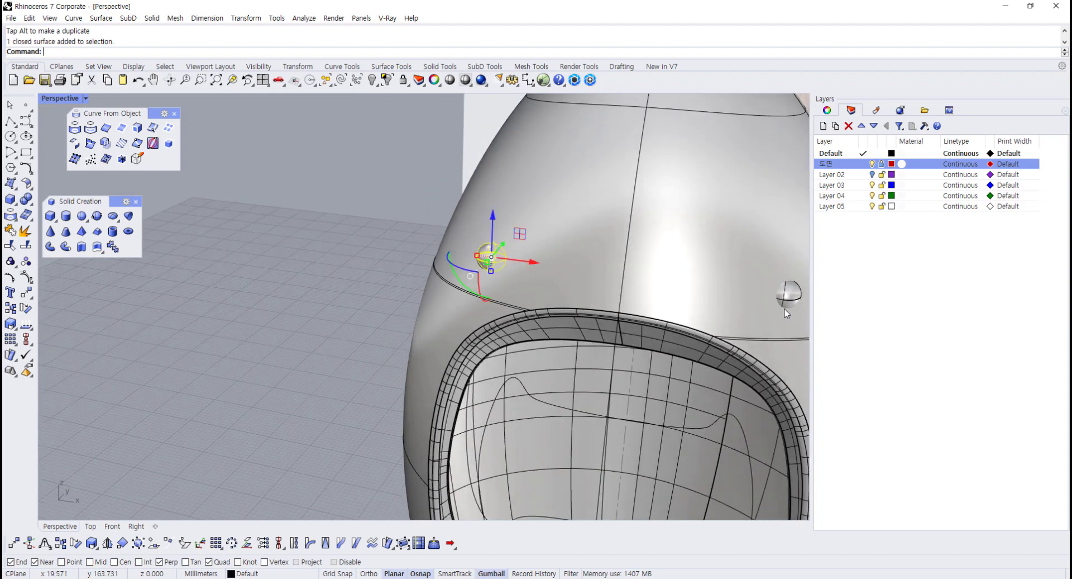
left_click(789, 293, "shift")
right_click_drag(788, 294, 643, 285)
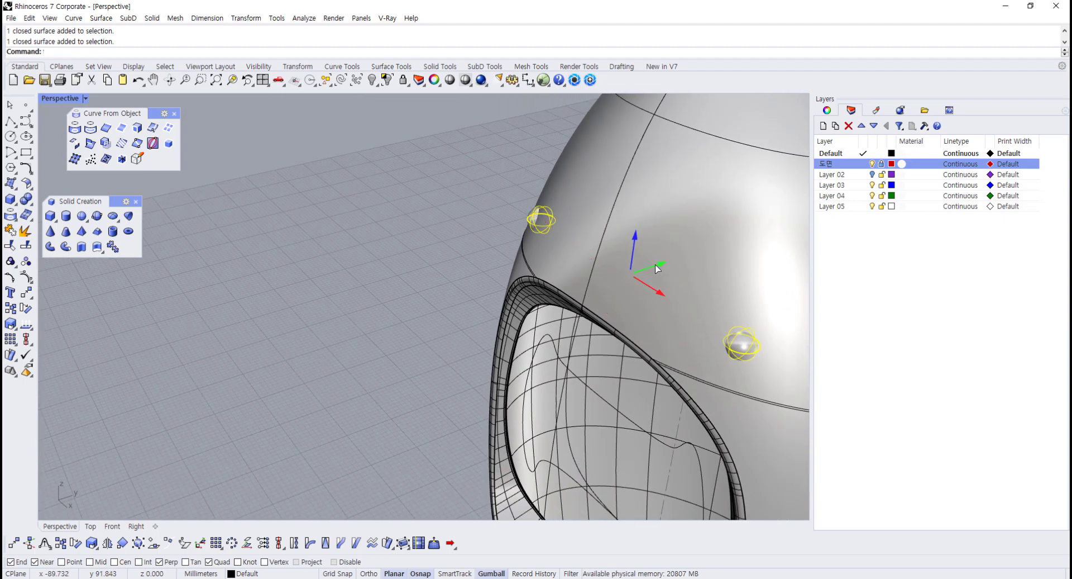
left_click_drag(656, 268, 658, 269)
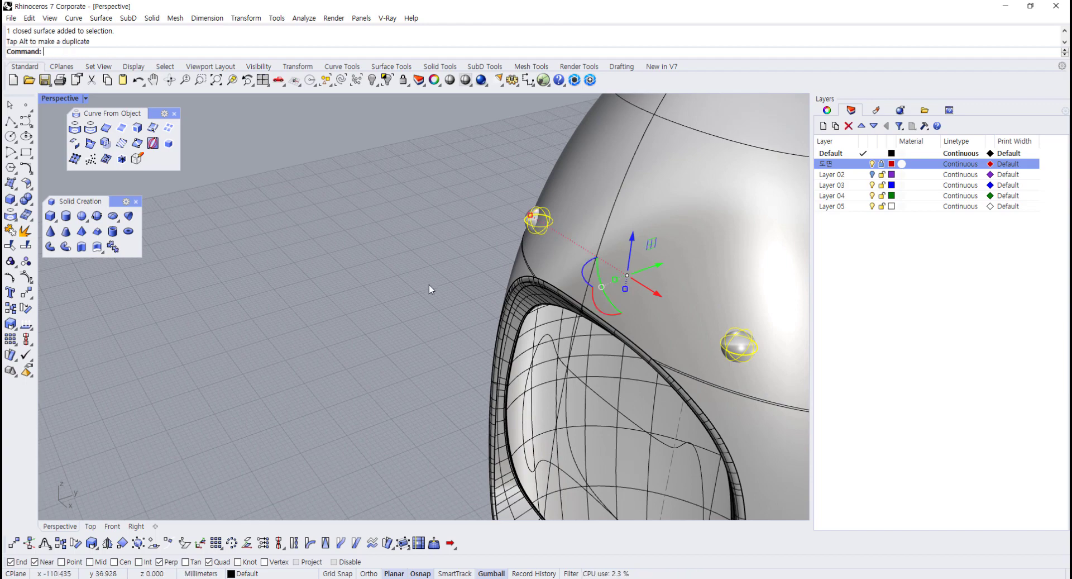
left_click(431, 287)
right_click_drag(432, 287, 550, 256)
scroll(613, 273, "down", 5)
scroll(430, 346, "up", 5)
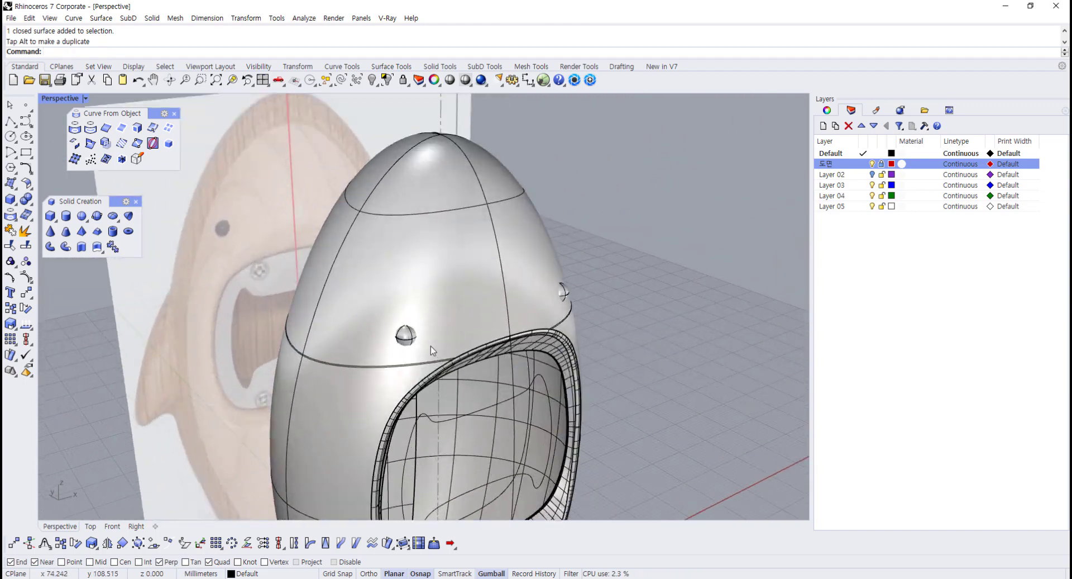
- Try subtracting both eye spheres from the body with Boolean Difference and DeleteInput=Yes, and undo the operation
left_click(447, 320)
right_click_drag(442, 314, 438, 323, "shift")
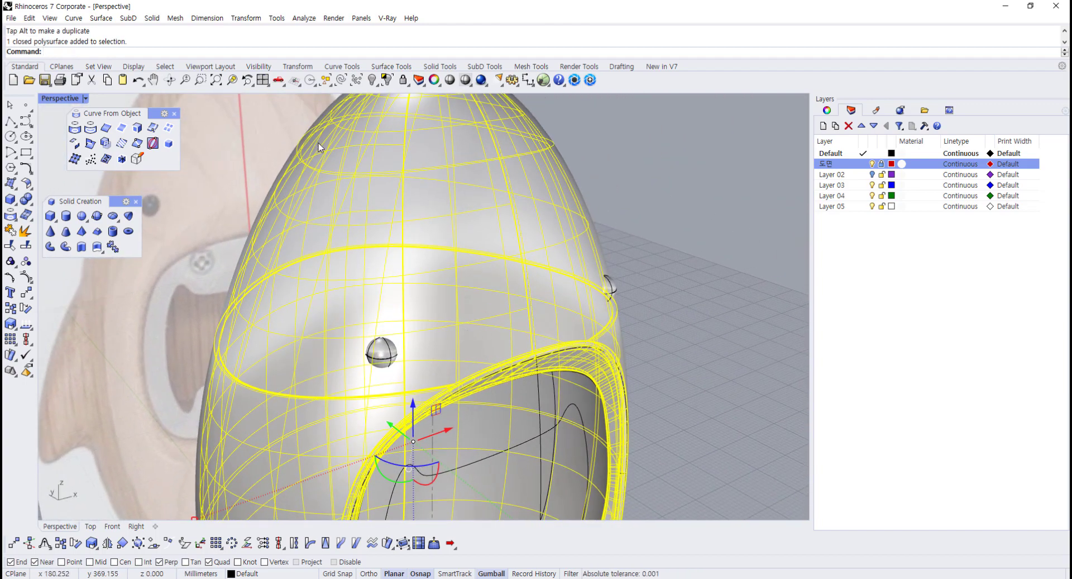
left_click(439, 67)
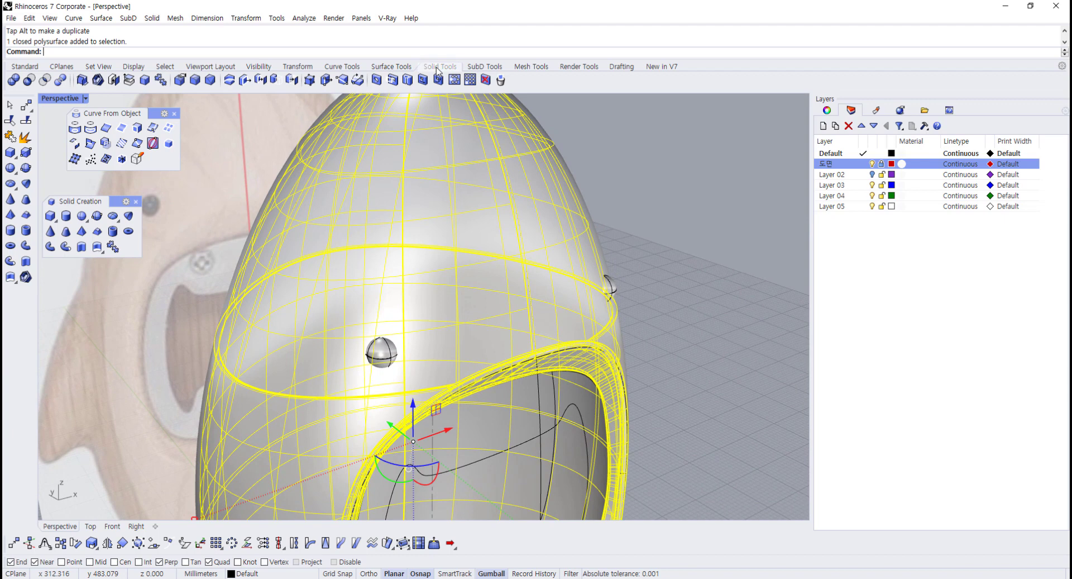
left_click(29, 81)
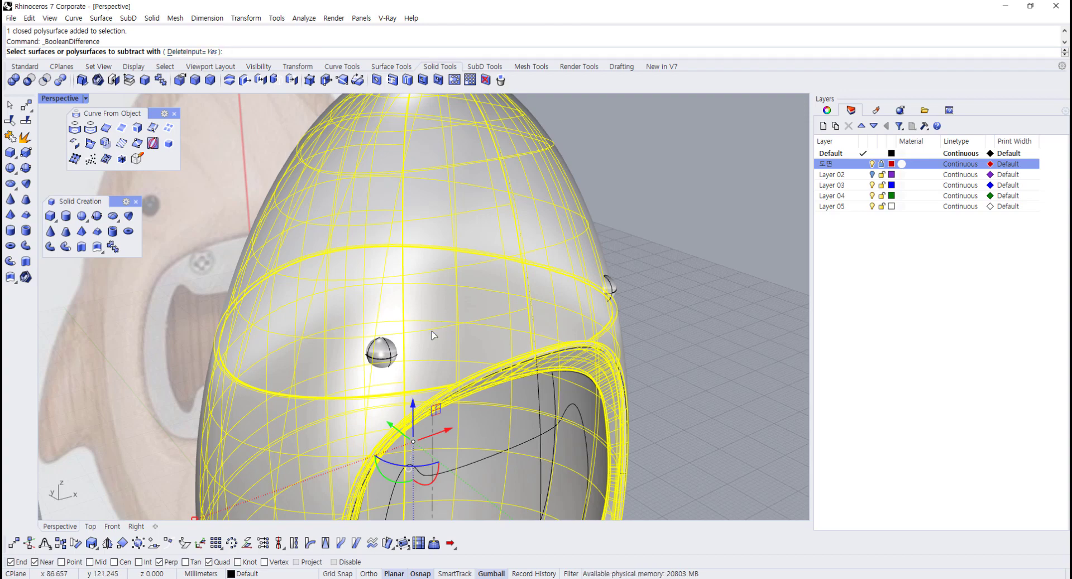
left_click(384, 361)
left_click(615, 288)
key("Return")
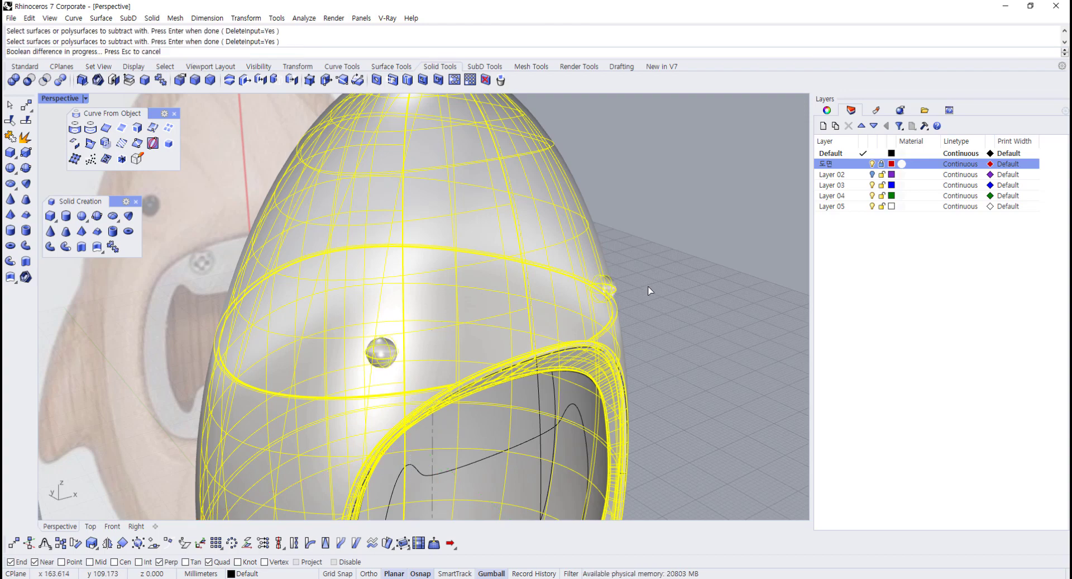
left_click(679, 310)
right_click_drag(679, 310, 619, 337)
key("ctrl+z")
left_click(666, 337)
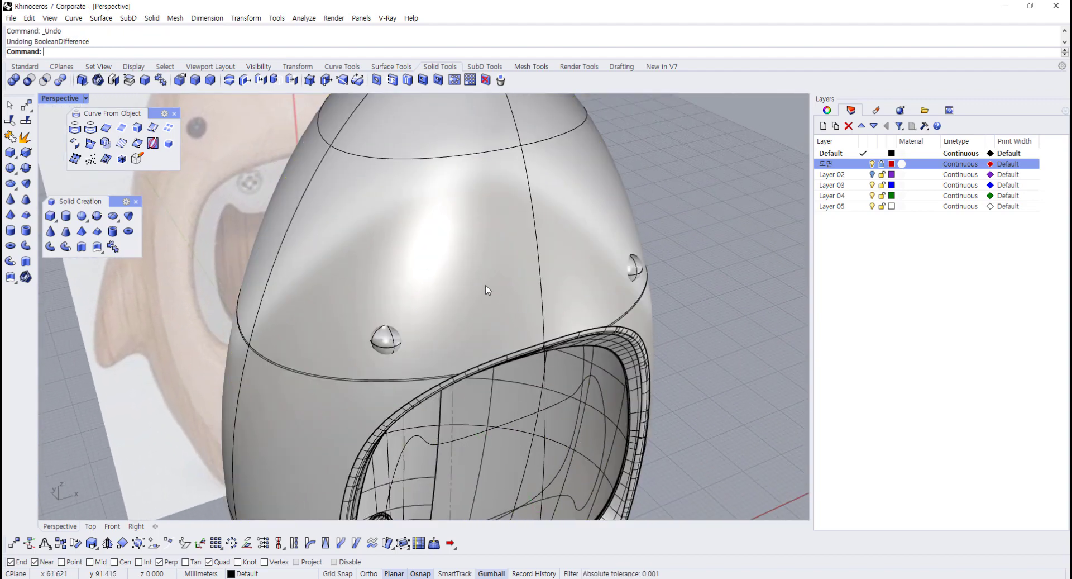
- Subtract both eye spheres from the body with Boolean Difference and DeleteInput=No, keeping the spheres
left_click(485, 286)
left_click(29, 81)
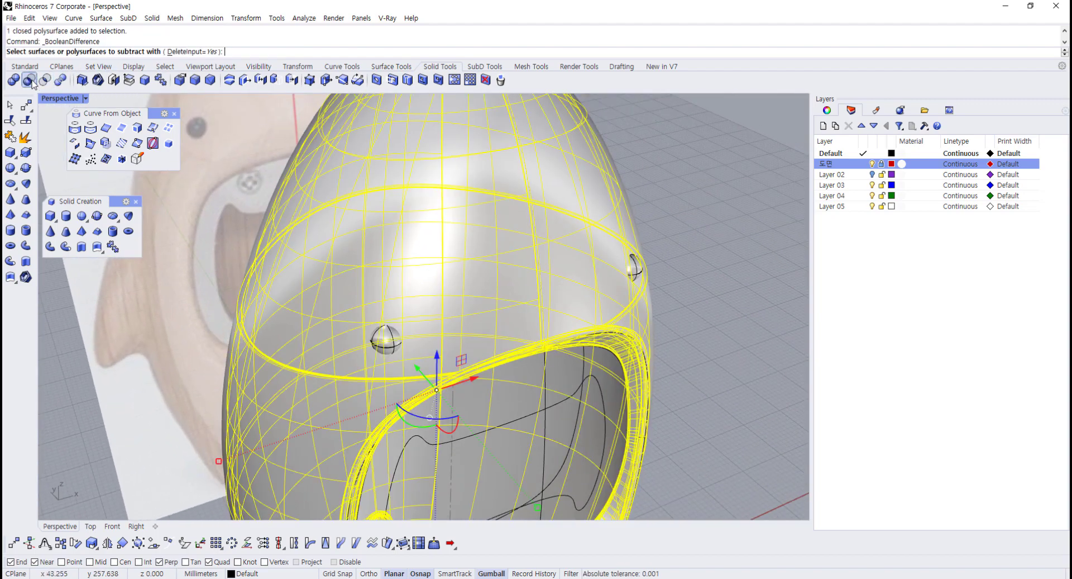
left_click(191, 52)
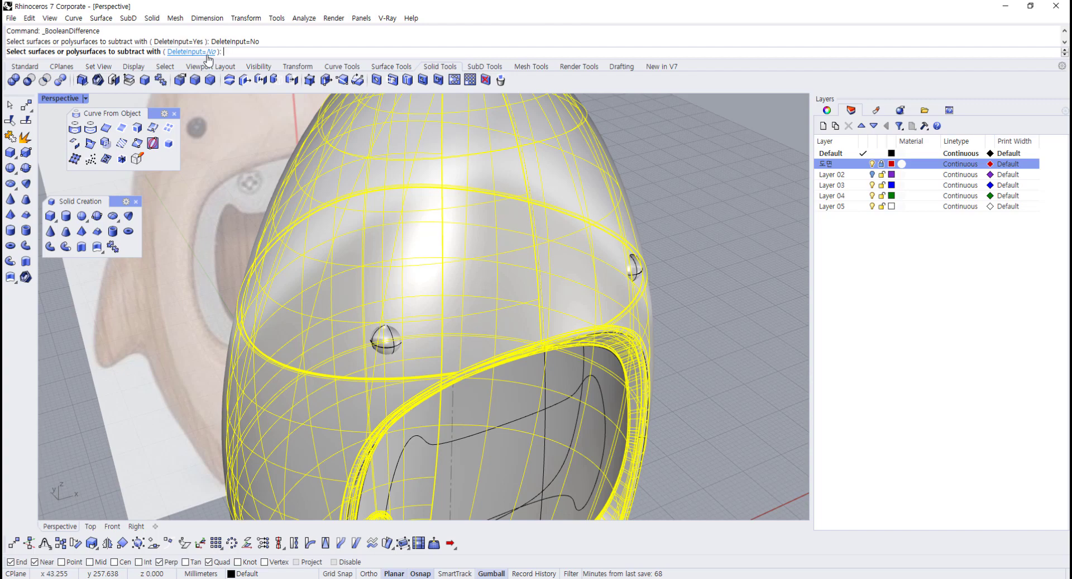
scroll(409, 357, "up", 2)
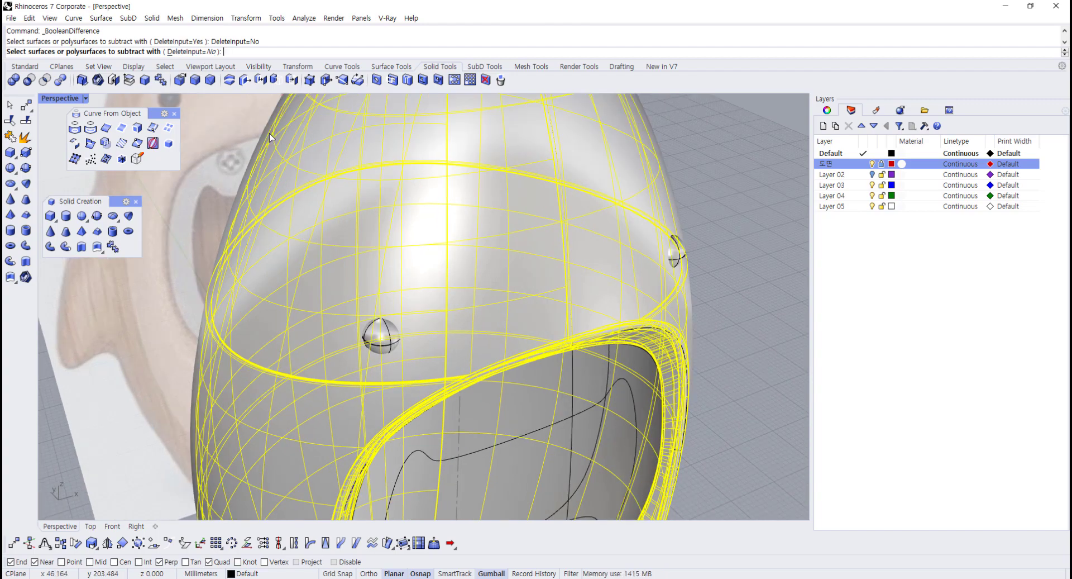
left_click(389, 334)
right_click_drag(423, 325, 383, 308)
left_click(539, 340)
scroll(525, 344, "up", 2)
right_click(525, 344)
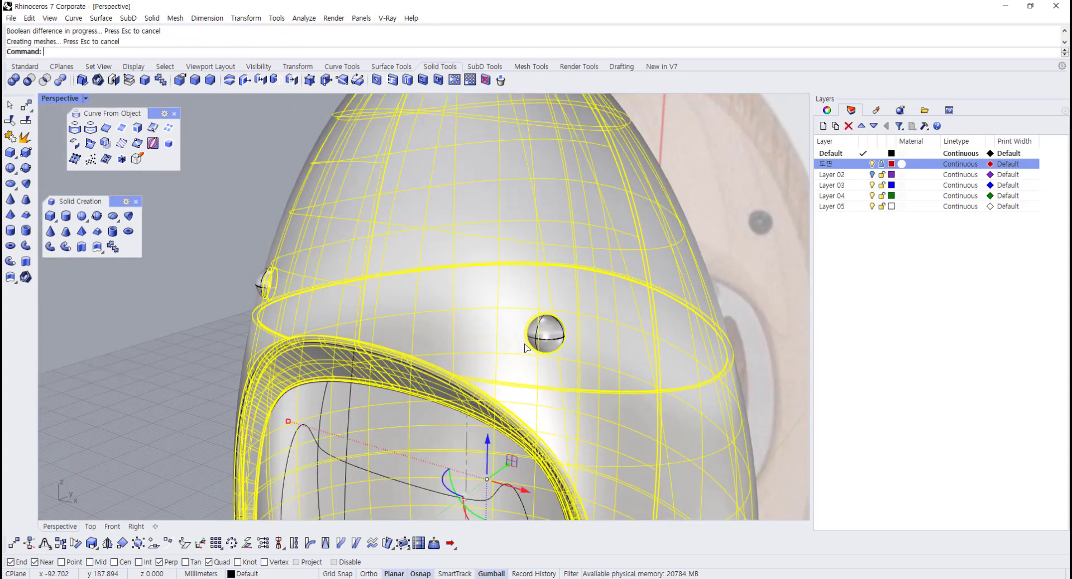
- Move the -X side eye sphere aside to check the cut socket behind it, and undo the move
left_click(192, 404)
right_click_drag(192, 403, 279, 411)
scroll(252, 363, "up", 2)
left_click_drag(215, 350, 154, 366)
key("ctrl+z")
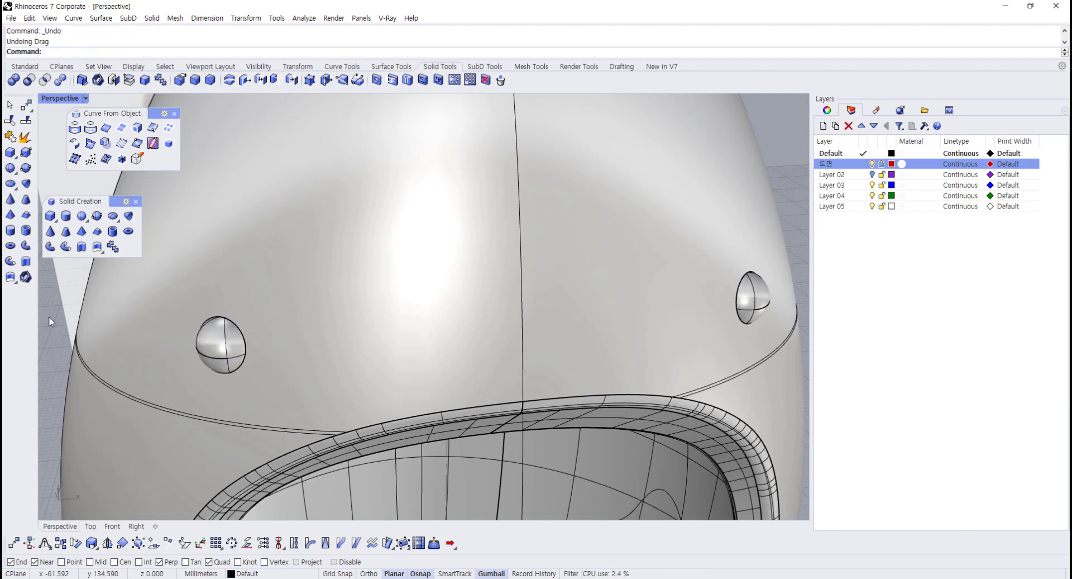
- Fillet the rim edge of the -X side eye socket with a 0.2 mm radius
right_click_drag(49, 316, 251, 332)
scroll(361, 393, "up", 3)
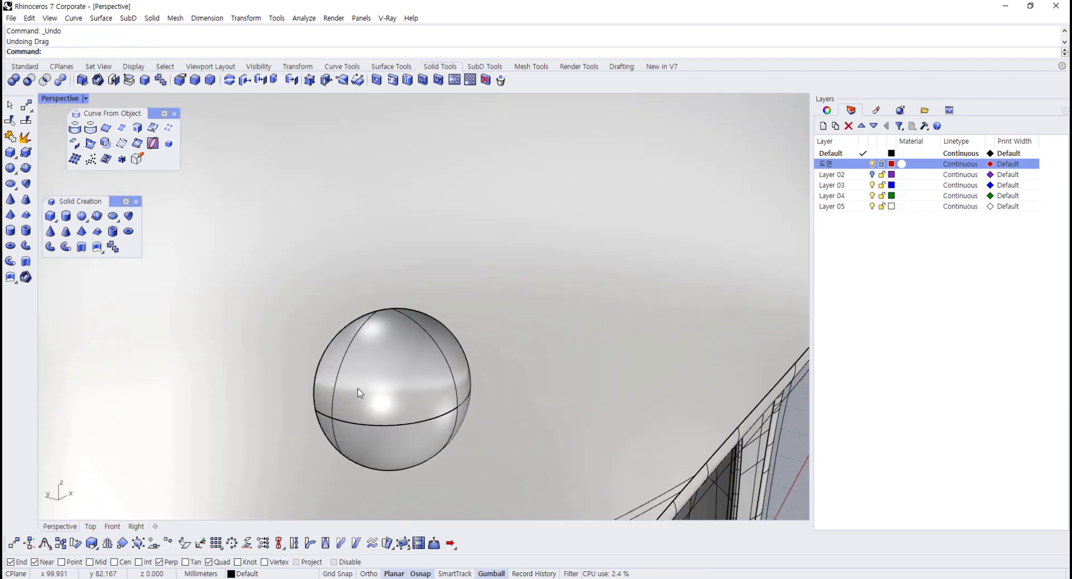
left_click(195, 80)
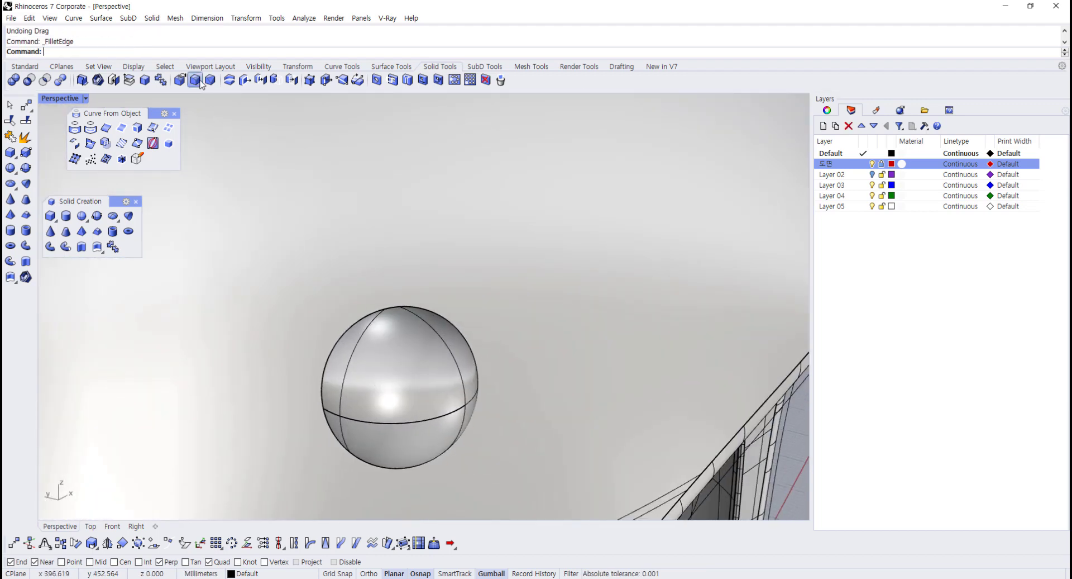
left_click(348, 333)
key("Return")
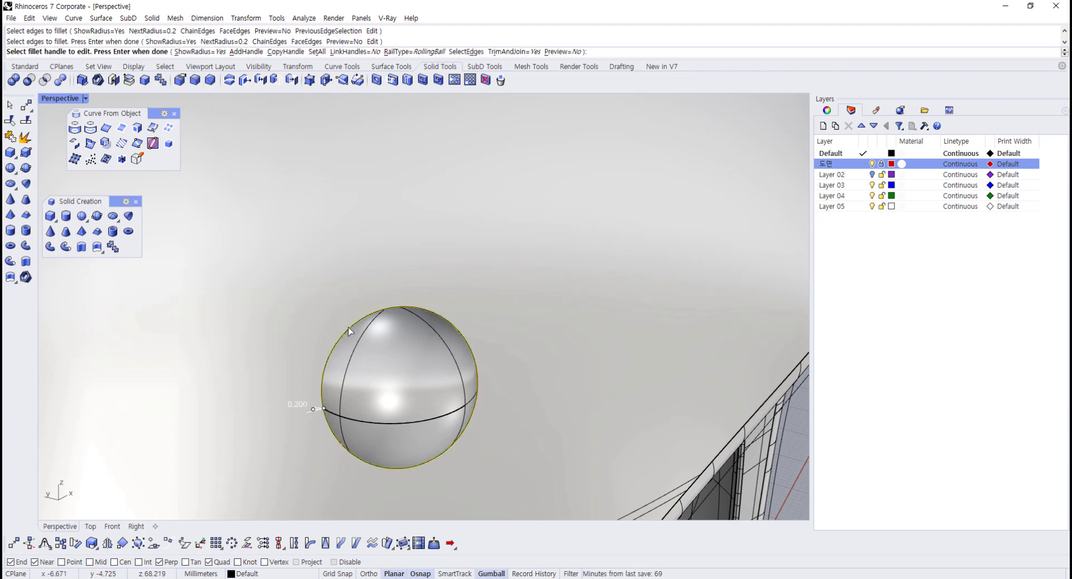
key("Return")
scroll(345, 330, "down", 5)
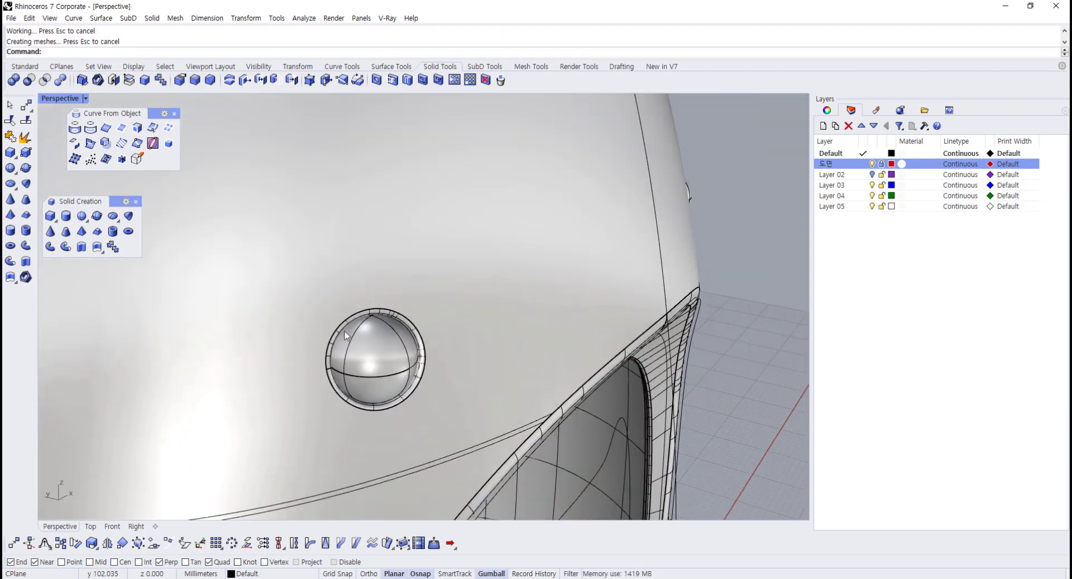
- Pull the -X side eye sphere out of its socket to check the filleted rim, and undo the move
right_click_drag(344, 330, 211, 304)
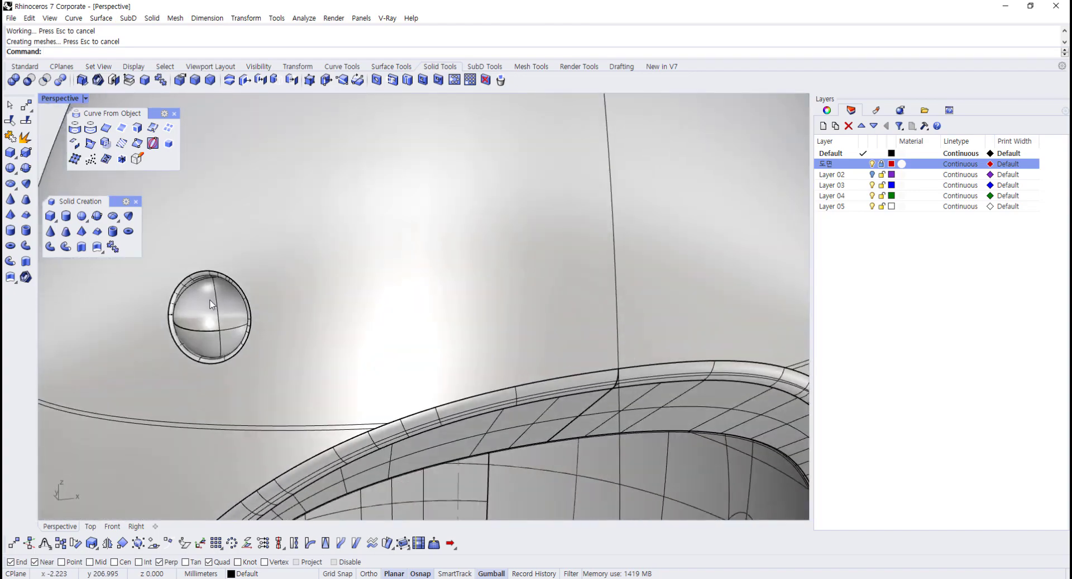
left_click_drag(206, 315, 244, 355)
scroll(243, 360, "up", 4)
key("ctrl+z")
scroll(362, 354, "down", 7)
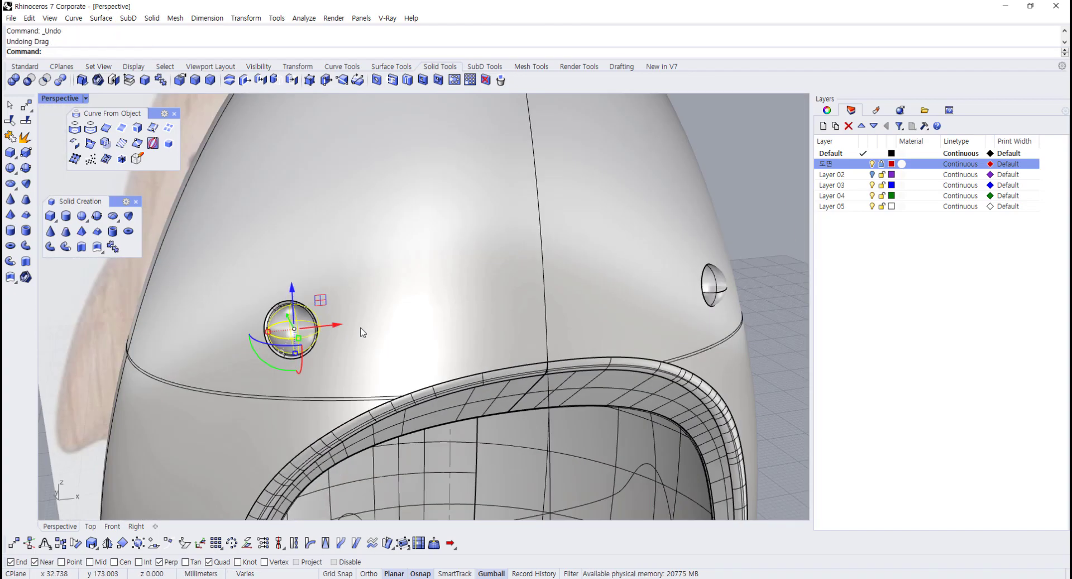
- Fillet the rim edge of the +X side eye socket with the same 0.2 mm radius
scroll(363, 332, "down", 7)
left_click(677, 313)
right_click_drag(677, 313, 530, 326)
scroll(531, 329, "up", 11)
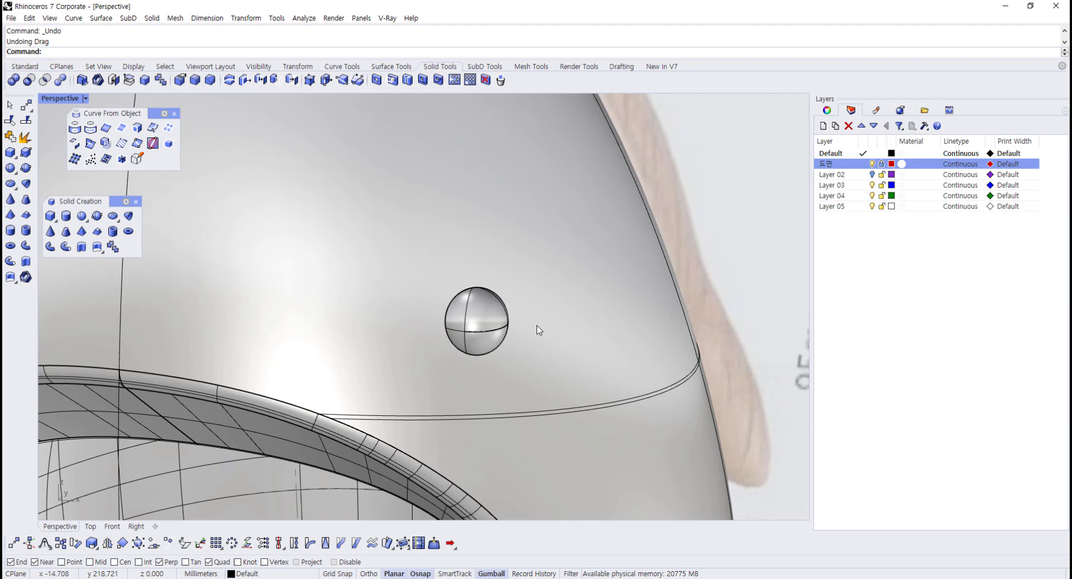
scroll(502, 307, "up", 3)
key("Return")
left_click(501, 294)
key("Return")
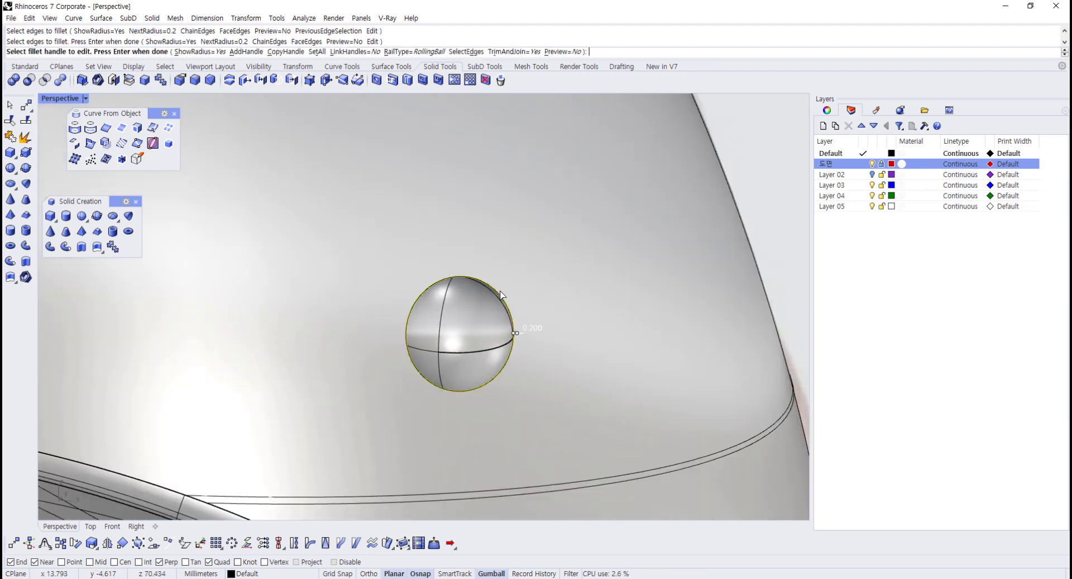
key("Return")
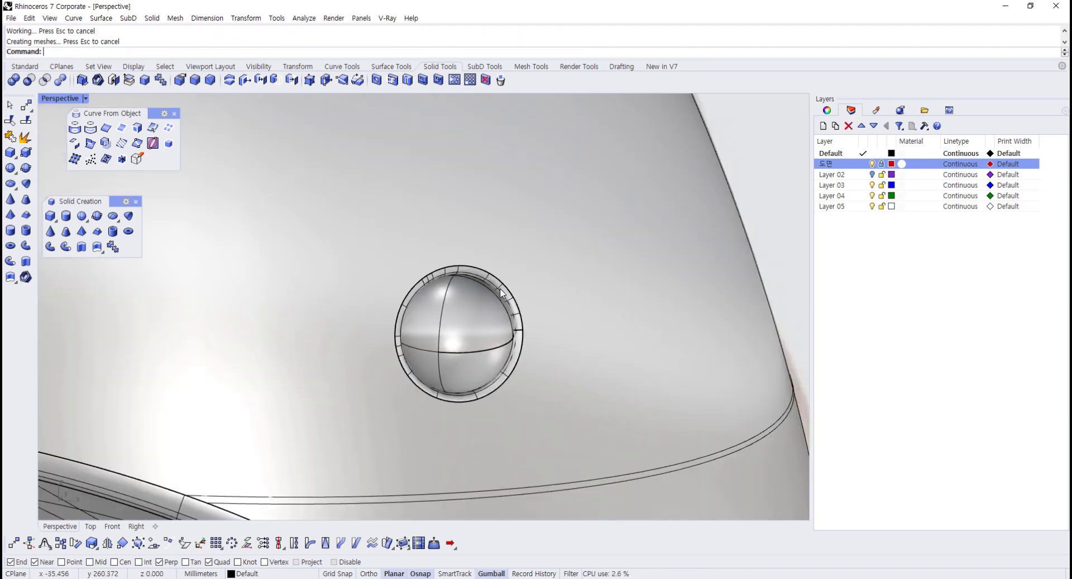
- Examine the whole body with its eyes and front opening from several angles against the reference drawing
scroll(501, 291, "down", 8)
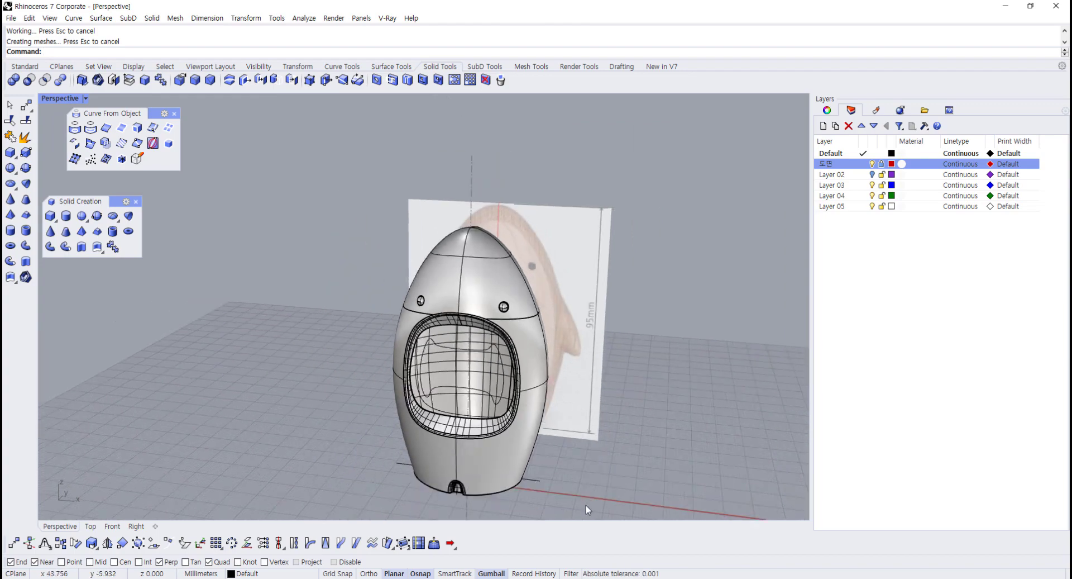
right_click_drag(585, 505, 441, 344)
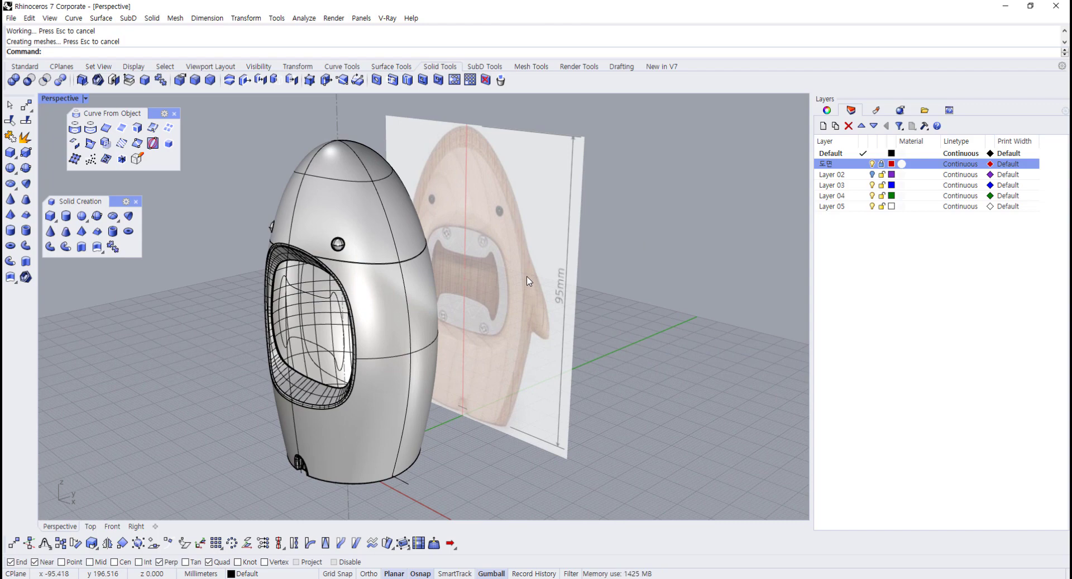
right_click_drag(529, 280, 557, 314)
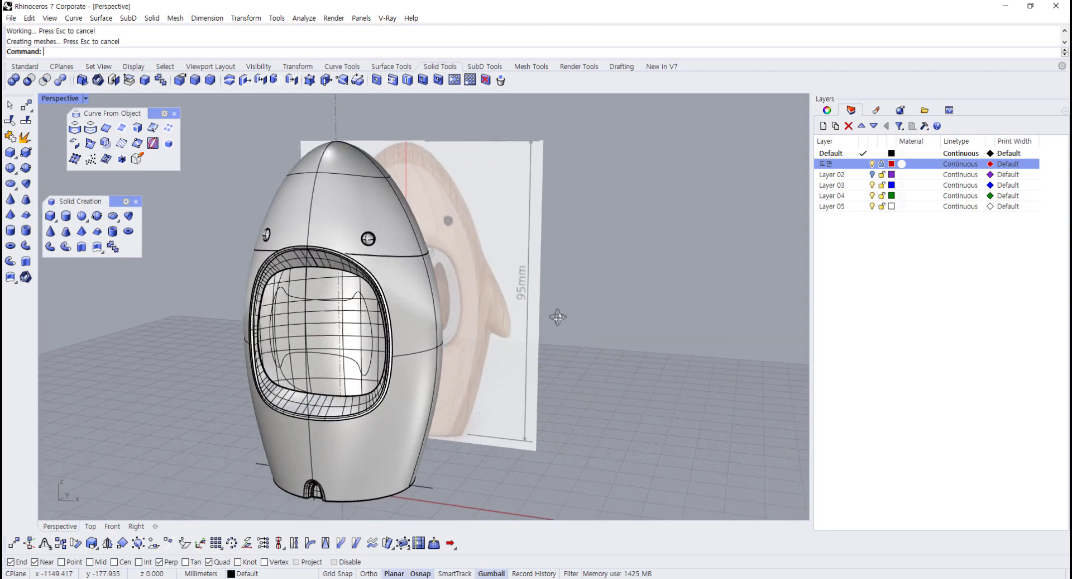
scroll(335, 300, "up", 5)
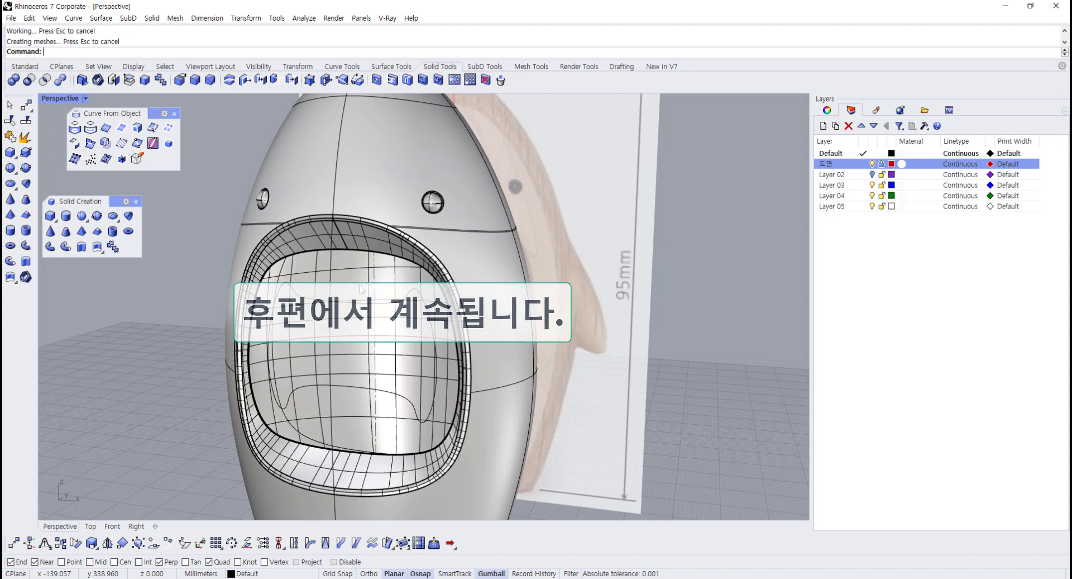
scroll(362, 289, "down", 5)
scroll(384, 301, "up", 5)
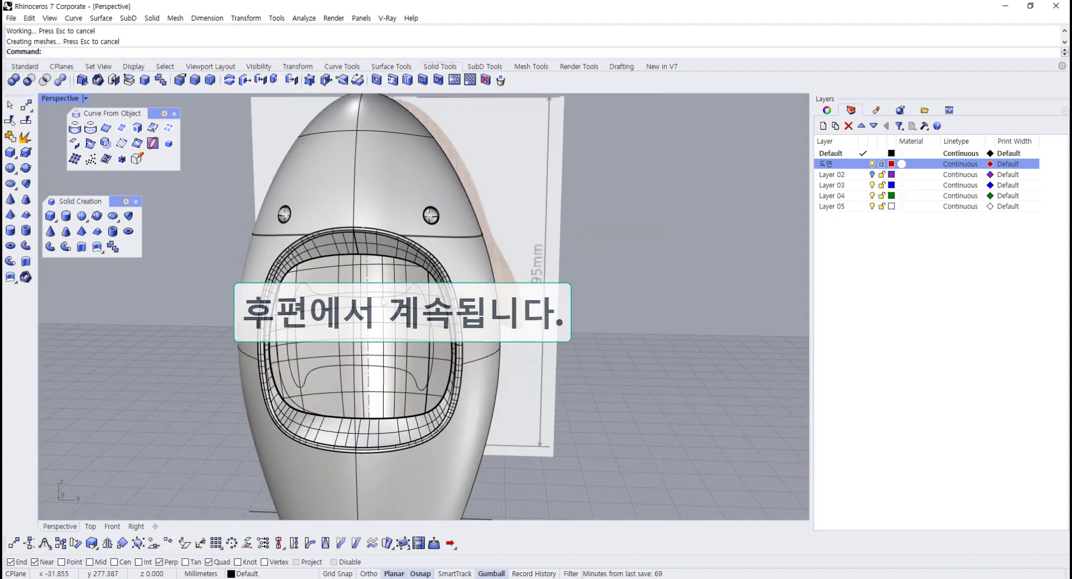
scroll(383, 300, "down", 3)
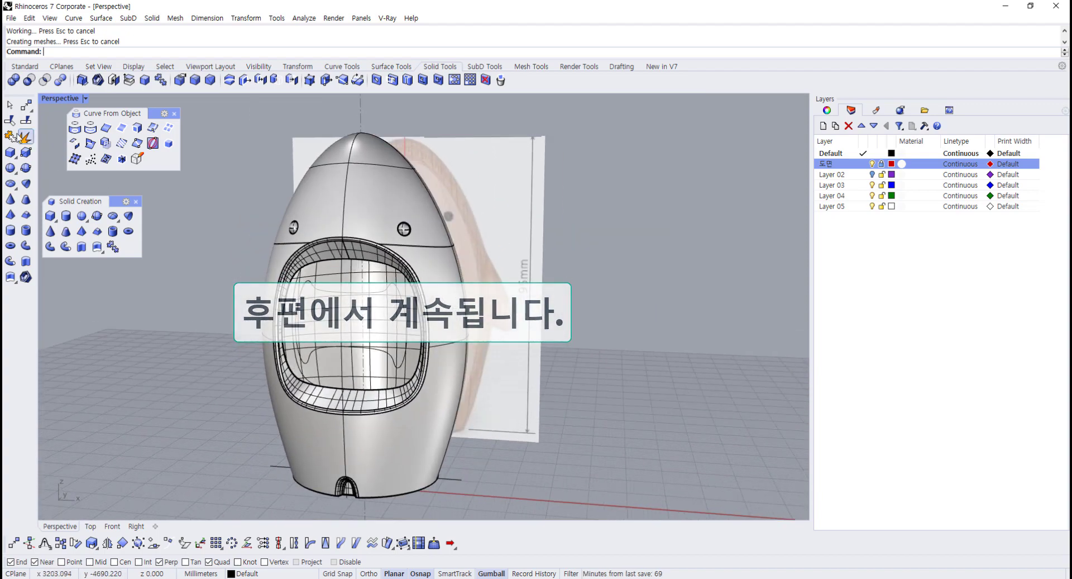